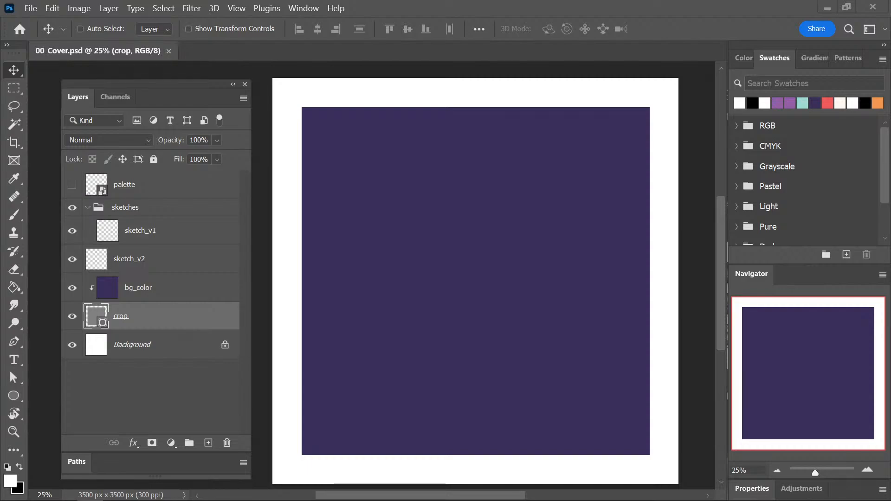
mouse_move(720, 260)
mouse_down()
mouse_move(722, 246)
mouse_move(723, 263)
mouse_up()
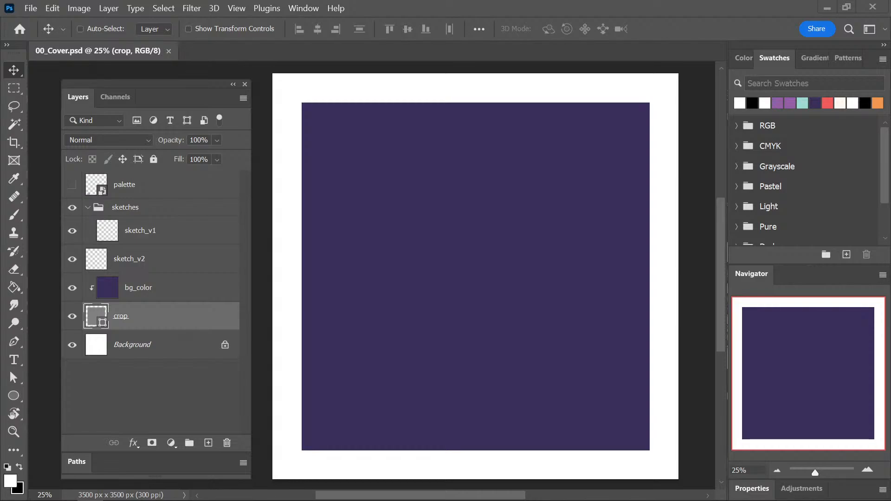
drag(720, 277, 720, 277)
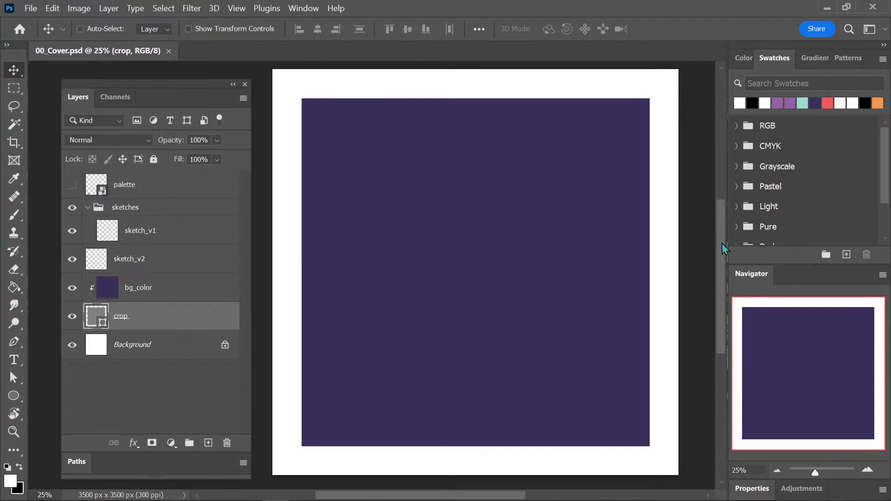
mouse_move(722, 244)
mouse_down()
mouse_move(721, 258)
mouse_move(721, 250)
mouse_up()
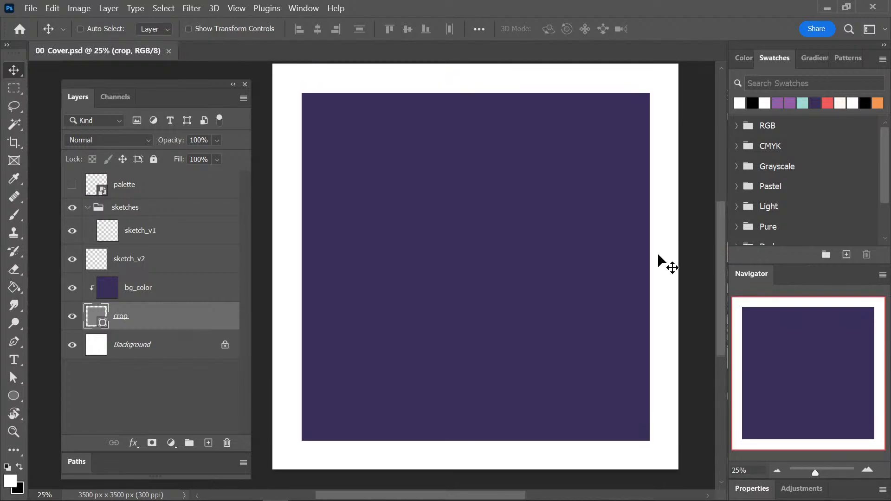
Open thumbnails_finished.png and look through all the thumbnail illustrations at closer range, then return to the cover document.
click(123, 491)
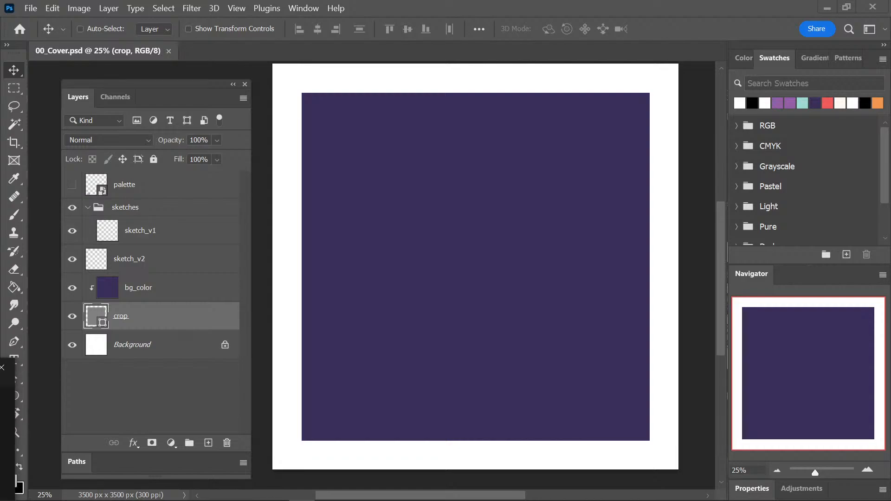
drag(0, 310, 362, 2)
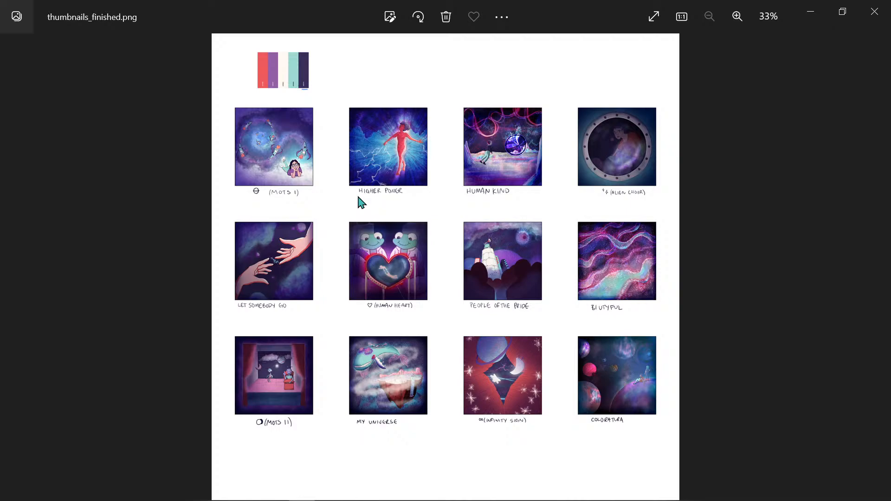
scroll(361, 203, up, 3)
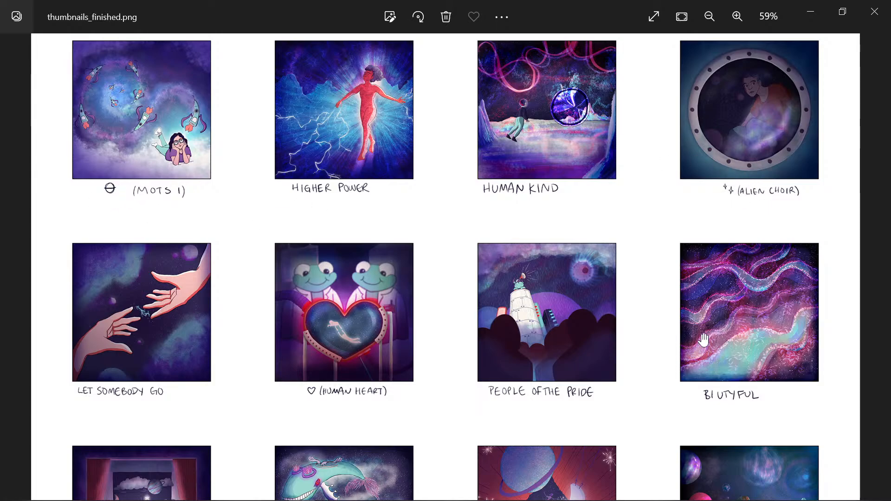
scroll(702, 340, down, 3)
scroll(701, 235, down, 2)
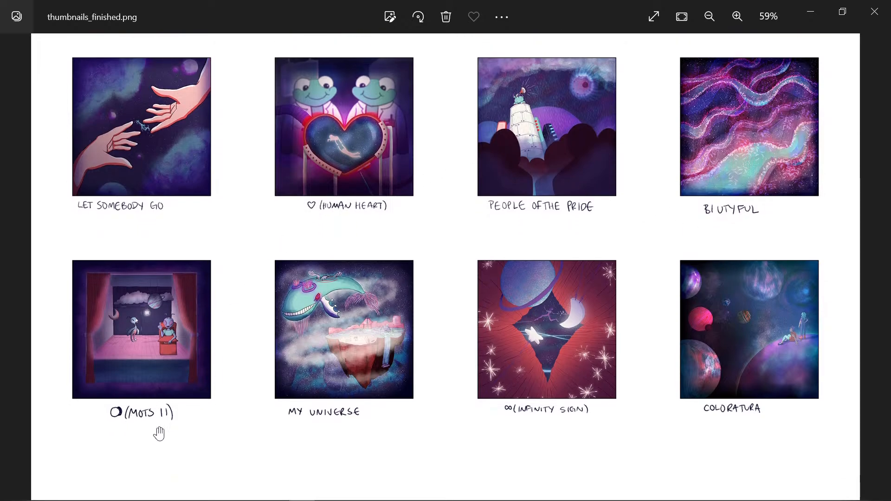
scroll(508, 417, down, 1)
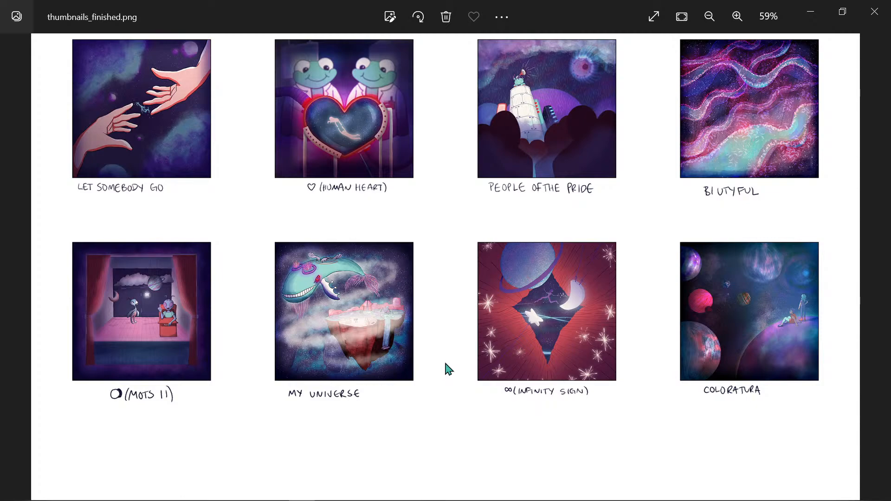
click(860, 18)
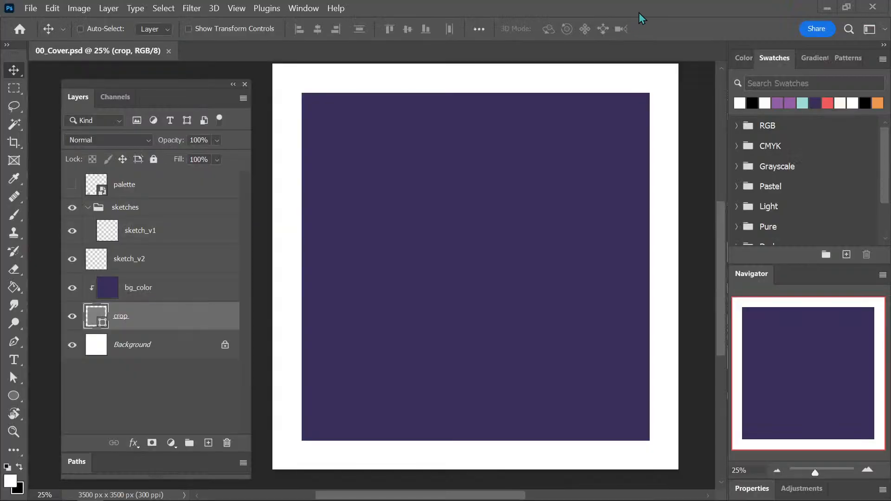
Examine the finished illustration 12_Coloratura.png up close and as a whole, and close the viewer.
mouse_move(521, 188)
mouse_down()
mouse_move(501, 196)
mouse_move(513, 196)
mouse_up()
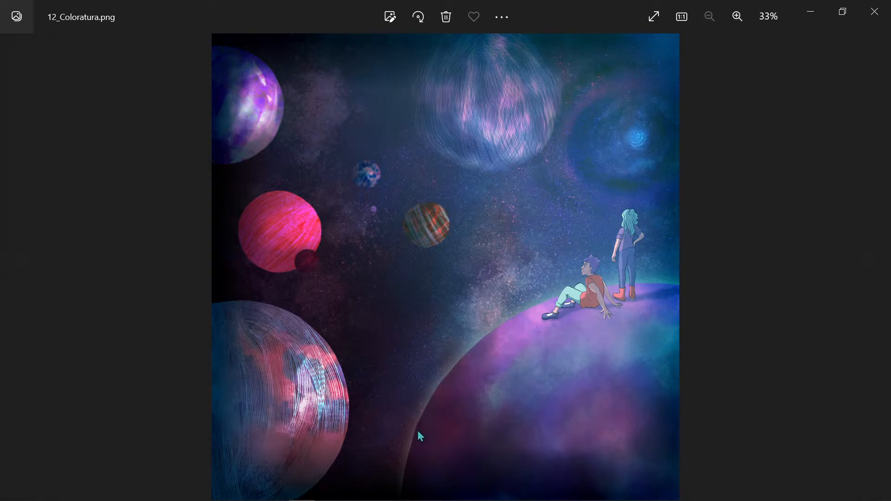
scroll(419, 430, up, 5)
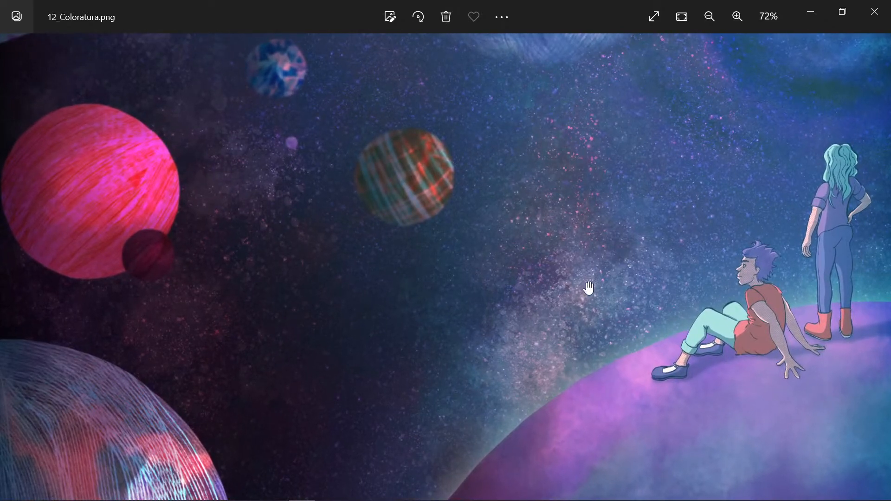
drag(545, 290, 489, 312)
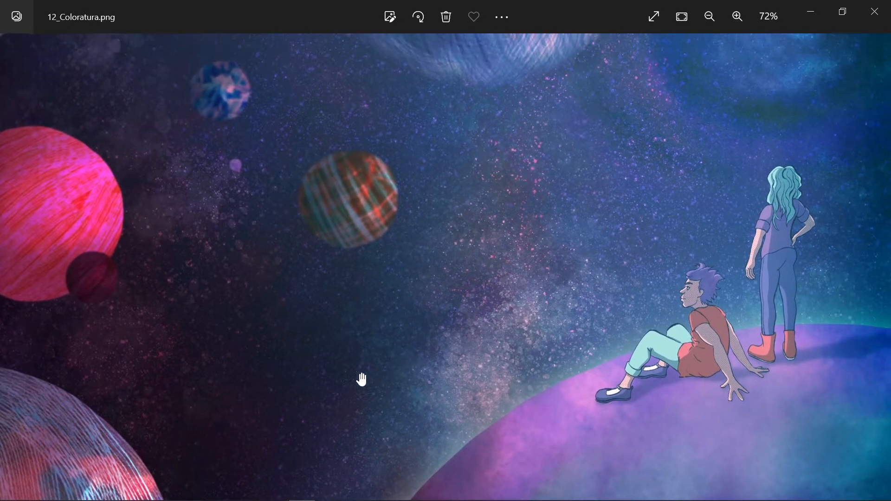
scroll(546, 266, down, 1)
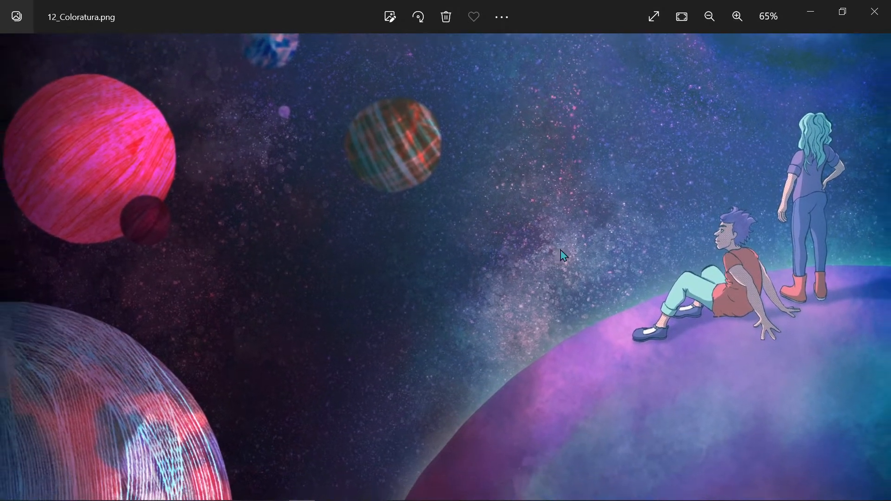
scroll(560, 250, down, 4)
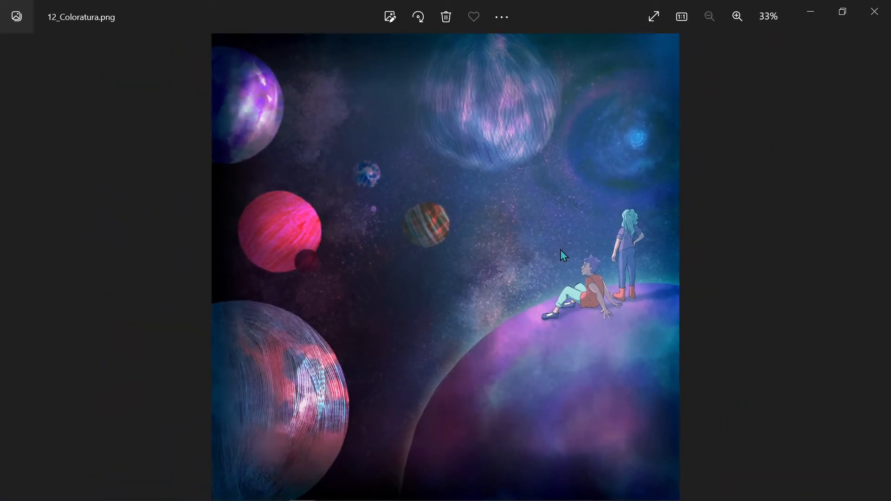
key(Right)
click(873, 12)
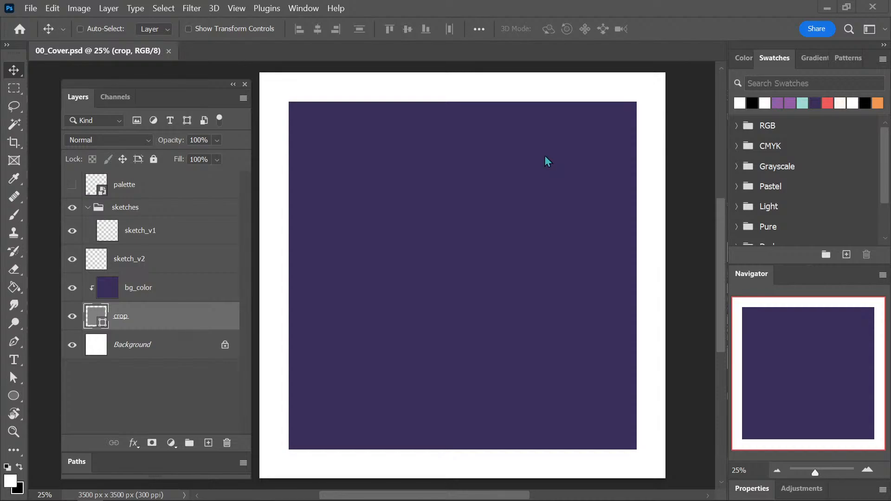
Set up the Brush with black paint on the sketch_v1 layer and rough in a thin spiral on the canvas.
click(169, 226)
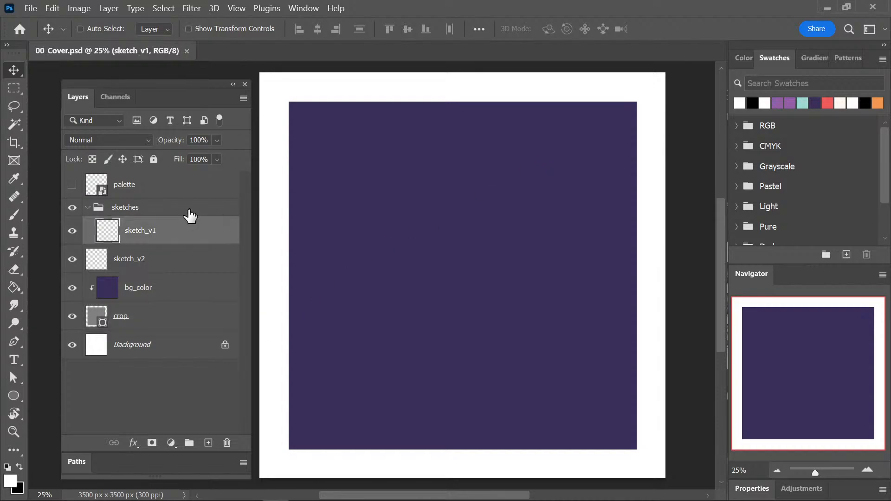
key(b)
key(x)
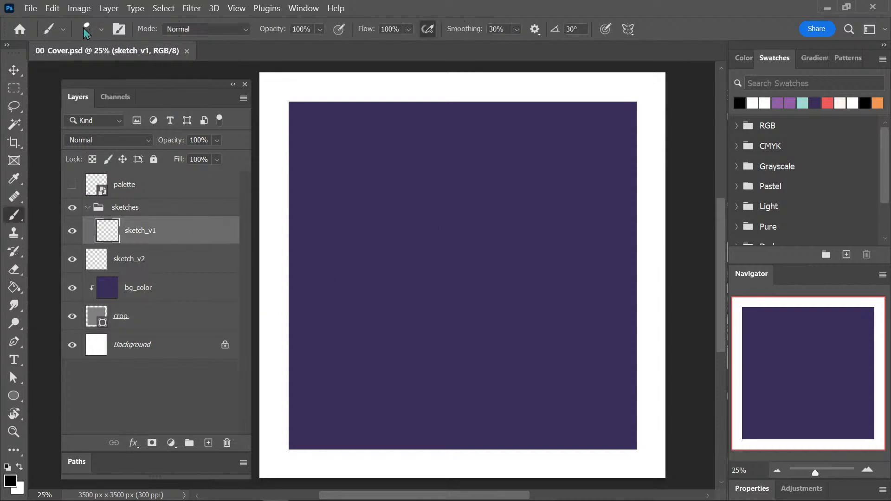
mouse_move(413, 135)
mouse_down()
mouse_move(397, 125)
mouse_move(367, 150)
mouse_move(435, 126)
mouse_up()
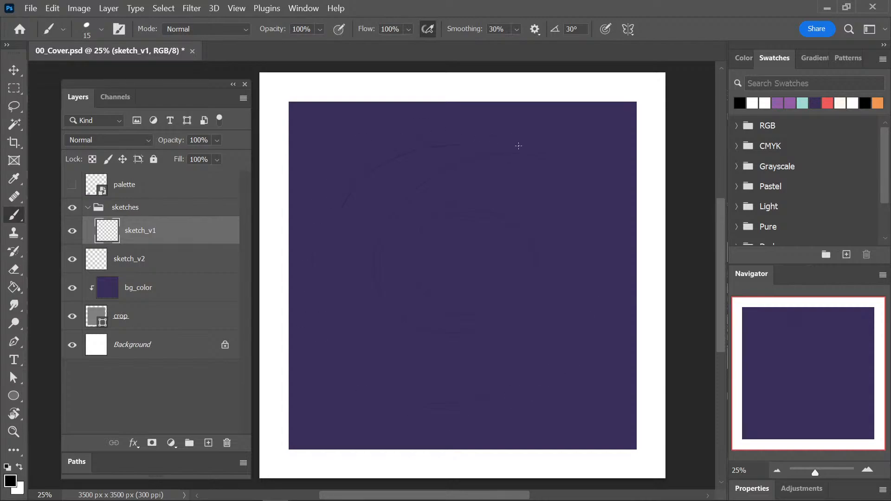
Move the sketch_v1 layer out of the sketches group and collapse the group.
mouse_move(163, 240)
mouse_down()
mouse_move(155, 279)
mouse_move(159, 248)
mouse_move(113, 227)
mouse_up()
click(88, 207)
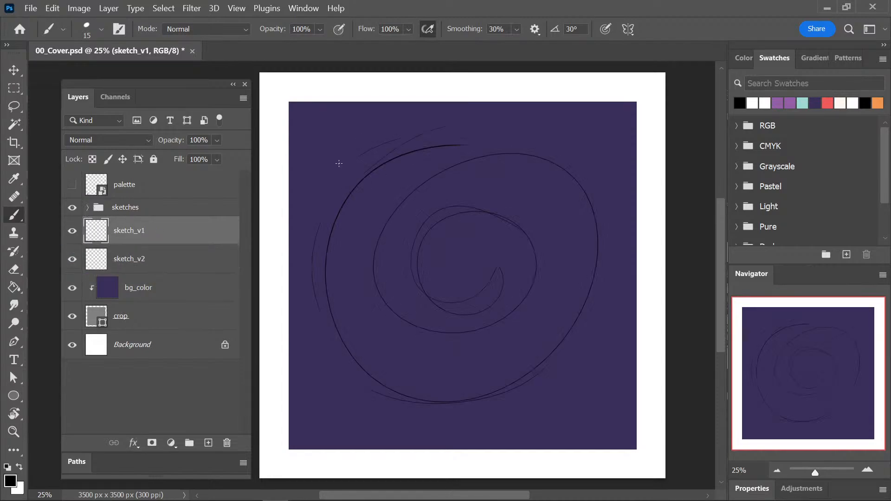
Add curved strokes around the outer arcs and centre of the trial spiral on sketch_v1.
drag(407, 114, 327, 167)
mouse_move(300, 204)
mouse_down()
mouse_move(322, 364)
mouse_move(528, 377)
mouse_up()
drag(494, 172, 572, 211)
drag(395, 224, 439, 319)
key(ctrl+plus)
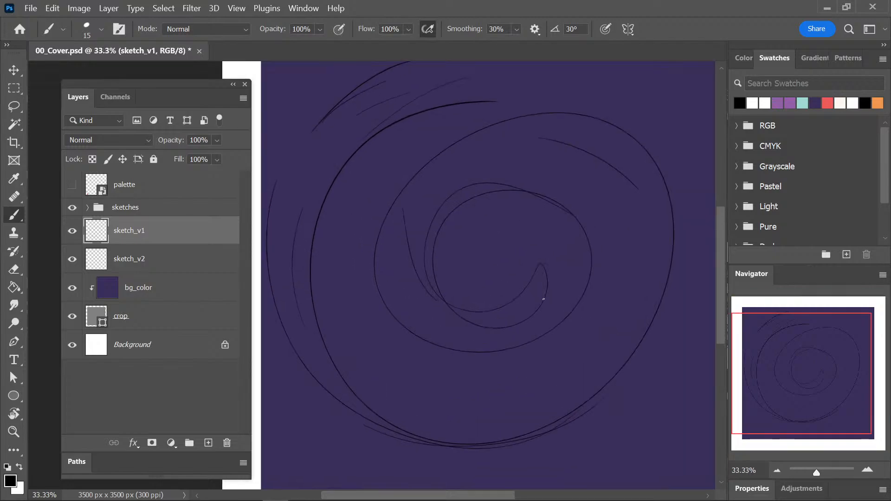
drag(507, 312, 474, 320)
key(ctrl+minus)
key(ctrl+minus)
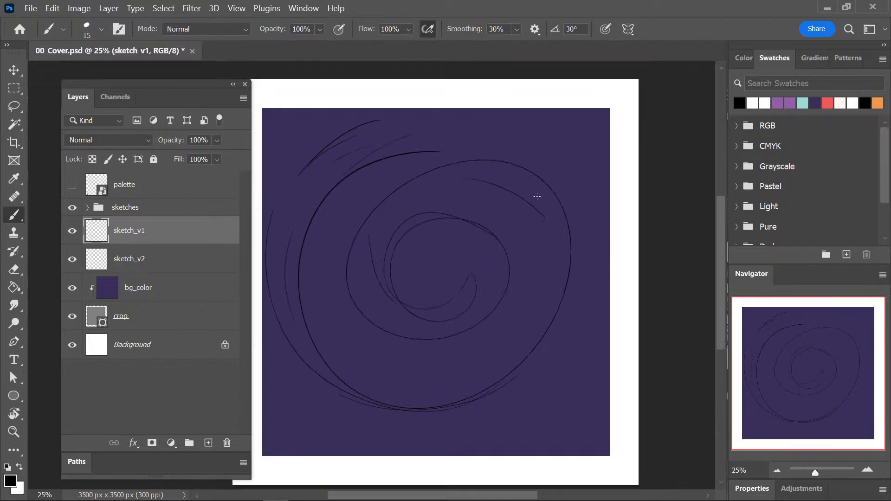
Undo all the trial spiral strokes and save the document, with the Layers panel moved clear of the canvas.
drag(195, 91, 167, 84)
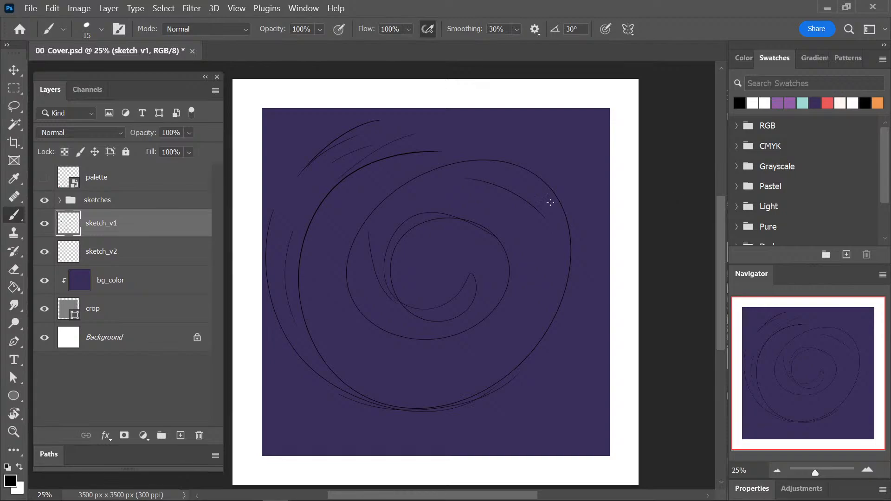
key(ctrl+z)
key(ctrl+s)
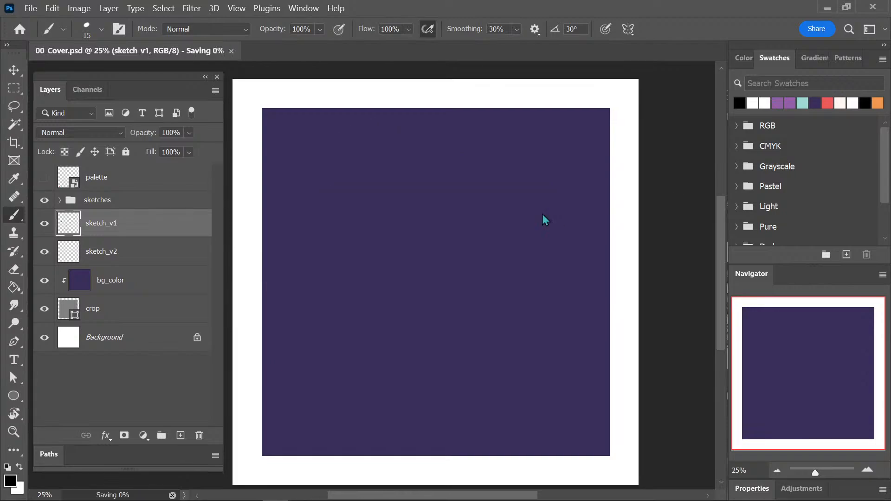
Sketch a large spiral across the whole purple square with thin black strokes on sketch_v1.
mouse_move(347, 115)
mouse_down()
mouse_move(297, 146)
mouse_move(267, 210)
mouse_move(324, 129)
mouse_move(352, 116)
mouse_up()
drag(352, 116, 274, 207)
mouse_move(254, 246)
mouse_down()
mouse_move(262, 334)
mouse_move(475, 432)
mouse_move(584, 343)
mouse_up()
drag(603, 290, 563, 185)
drag(387, 148, 506, 148)
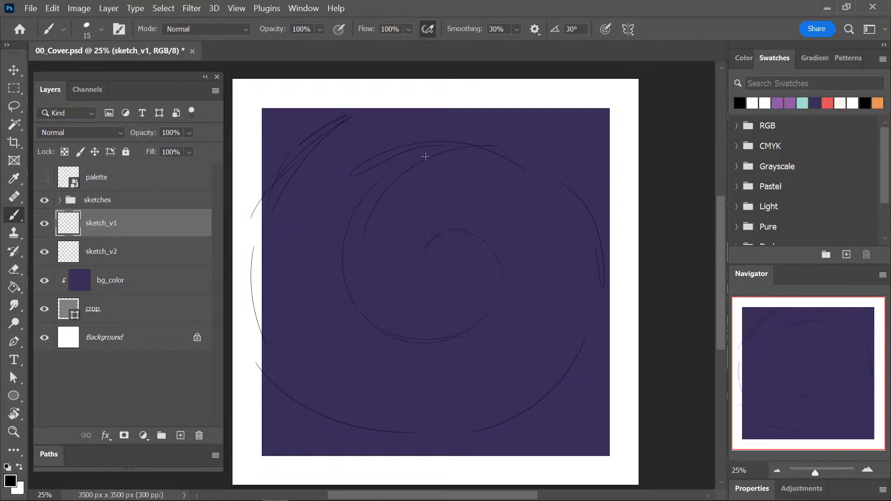
drag(425, 156, 550, 173)
drag(585, 205, 594, 294)
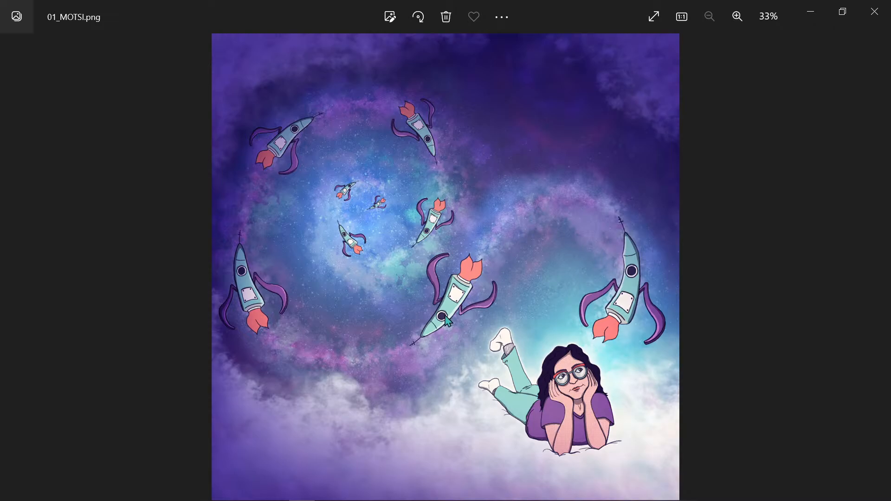
Close the reference image 01_MOTSI.png and add more strokes to the spiral's outer arc at the upper-left of the artwork.
click(875, 14)
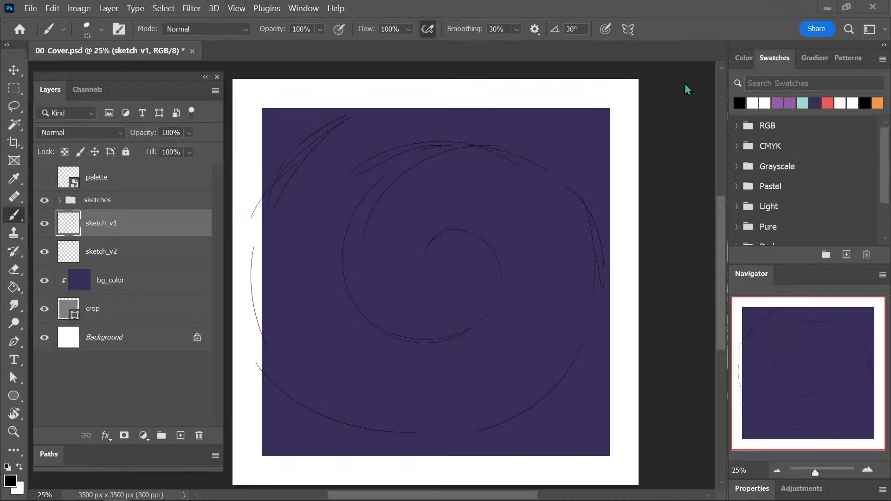
drag(300, 151, 354, 116)
drag(267, 197, 261, 327)
Enlarge the brush to 90 and start hand-lettering MUSIC along the spiral's upper-left arc.
drag(273, 227, 293, 240)
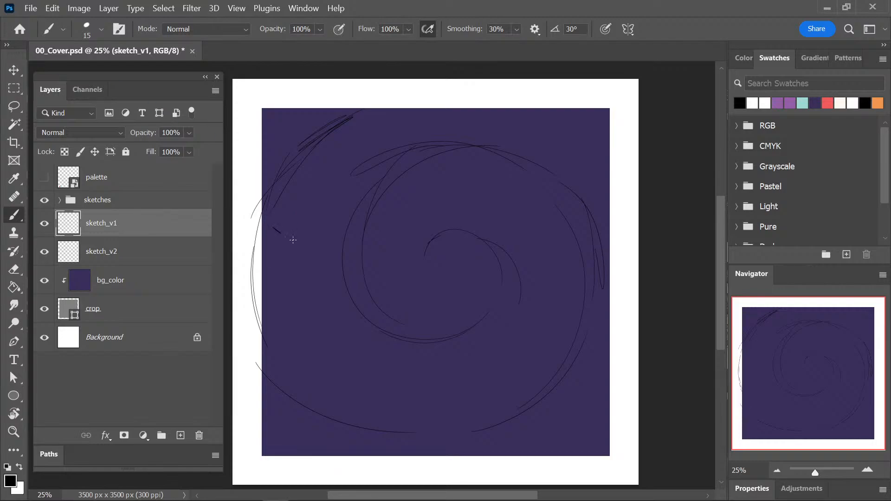
key(])
key(])
key(])
key(])
key(])
key(])
key(])
mouse_move(273, 227)
mouse_down()
mouse_move(294, 244)
mouse_move(268, 224)
mouse_move(304, 217)
mouse_move(339, 187)
mouse_move(347, 171)
mouse_up()
key(])
key(])
key(])
key(])
Finish the first MUSIC lettering and undo all of its strokes.
drag(362, 137, 374, 153)
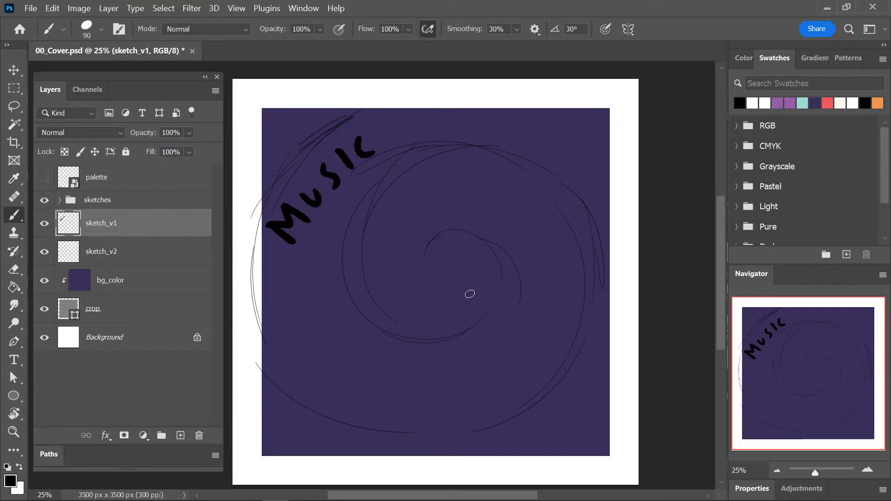
drag(323, 246, 325, 240)
key(ctrl+z)
key(ctrl+z)
key(ctrl+z)
key(ctrl+z)
key(ctrl+z)
key(ctrl+z)
key(ctrl+z)
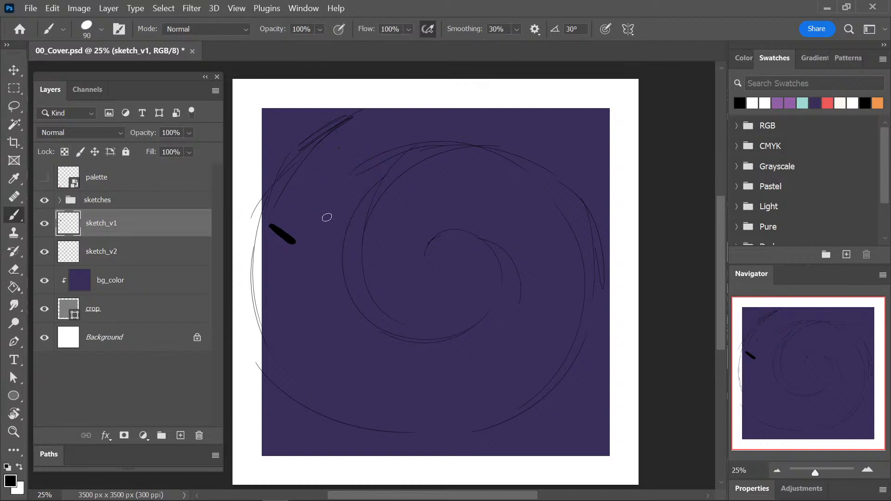
key(ctrl+z)
Hand-letter MUSIC OF THE SPHERES along the spiral, from the upper-left arc through the centre to the lower-right arc, and save the document.
mouse_move(312, 223)
mouse_down()
mouse_move(324, 207)
mouse_move(353, 203)
mouse_move(355, 171)
mouse_move(353, 198)
mouse_up()
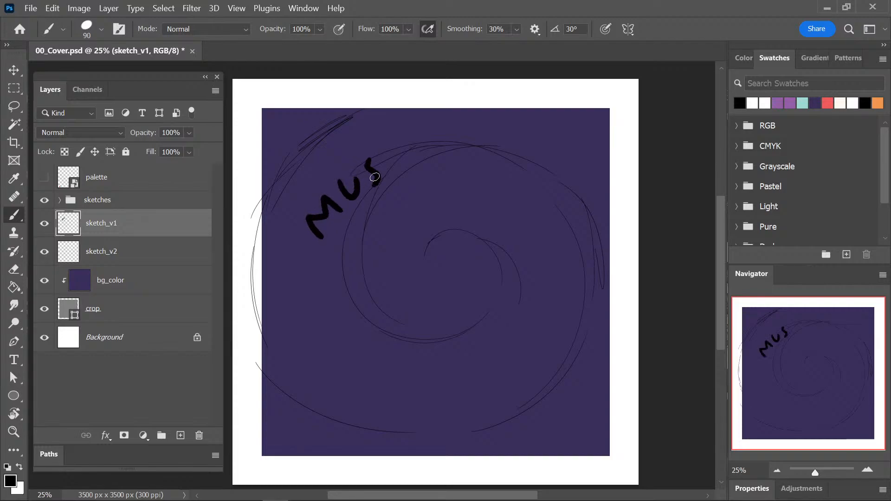
drag(394, 148, 389, 166)
drag(414, 135, 419, 155)
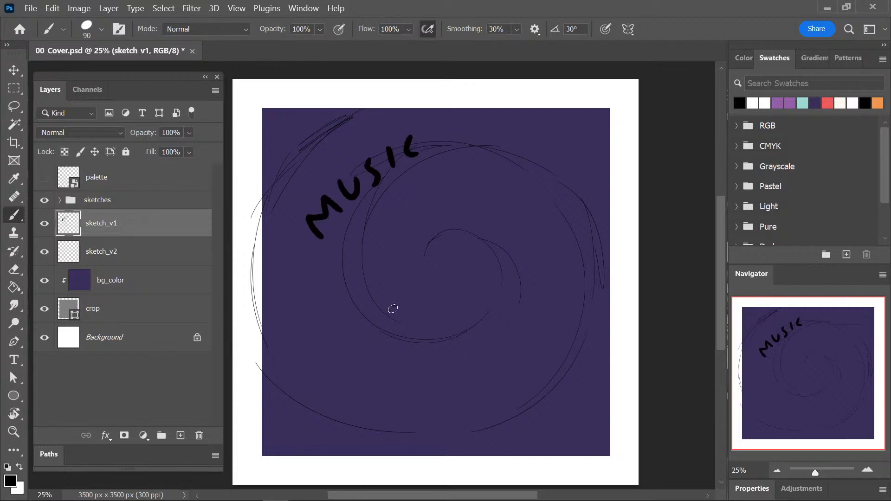
mouse_move(392, 308)
mouse_down()
mouse_move(414, 295)
mouse_move(413, 309)
mouse_move(460, 290)
mouse_move(455, 282)
mouse_move(483, 254)
mouse_up()
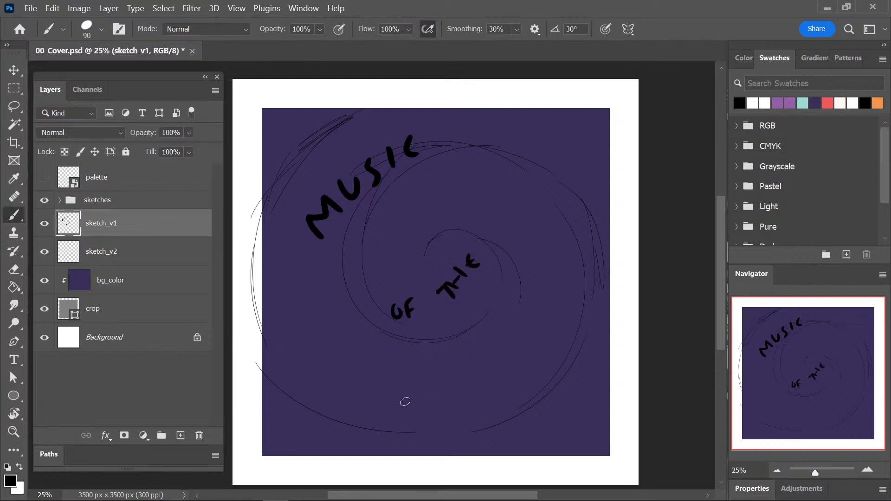
mouse_move(404, 387)
mouse_down()
mouse_move(383, 398)
mouse_move(385, 415)
mouse_move(420, 412)
mouse_move(445, 392)
mouse_move(482, 394)
mouse_move(501, 356)
mouse_move(523, 361)
mouse_move(559, 326)
mouse_move(563, 288)
mouse_move(567, 315)
mouse_up()
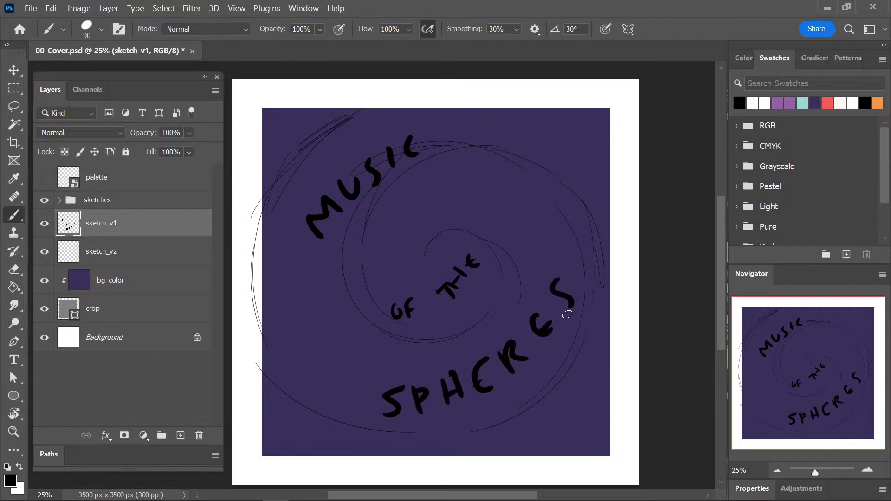
key(ctrl+s)
key(ctrl+s)
Delete the sketch_v2 layer and add a new empty layer between sketch_v1 and bg_color.
click(109, 253)
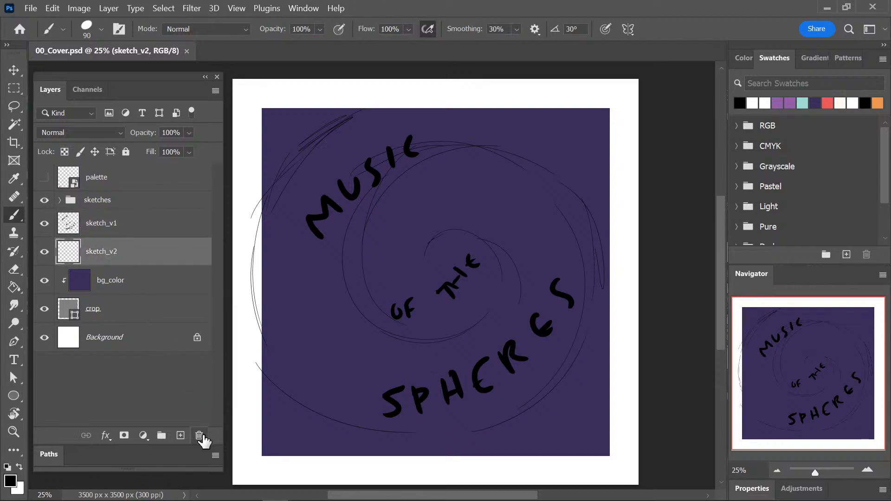
click(199, 436)
click(181, 435)
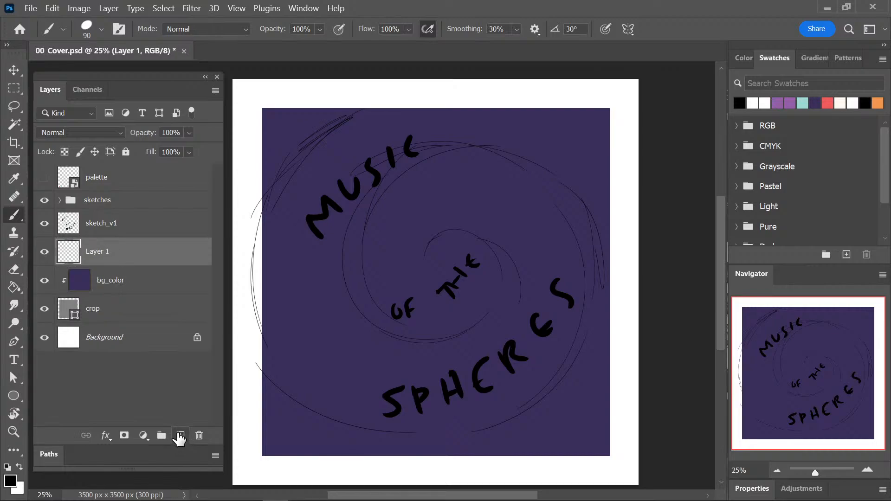
Rename the new layer to stars and move the sketch_v1 layer into the sketches group.
double_click(108, 251)
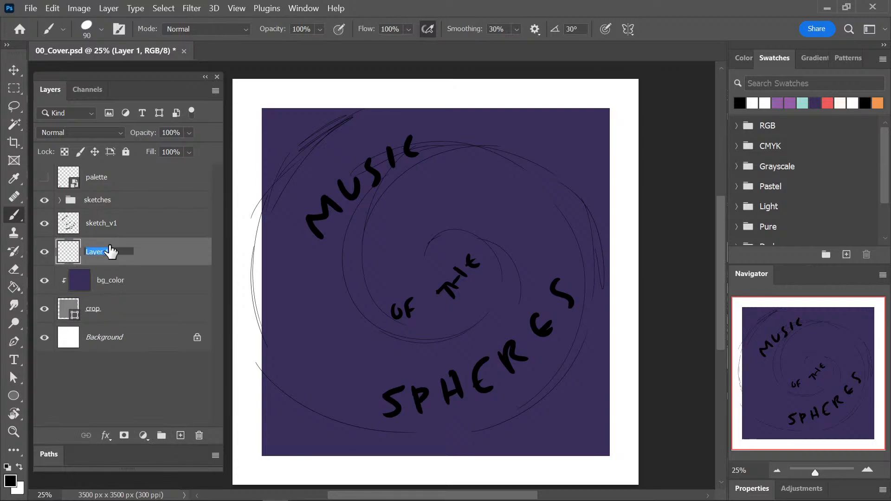
text(stars)
key(Return)
drag(113, 230, 110, 204)
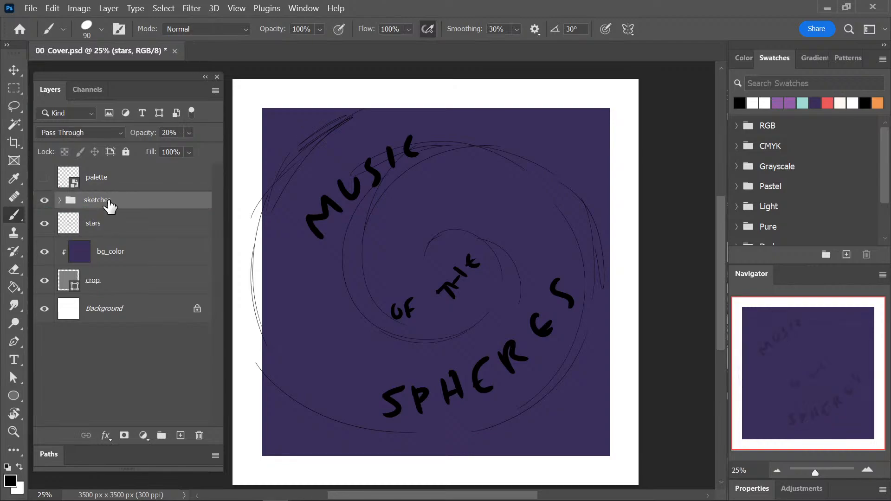
click(59, 200)
click(59, 200)
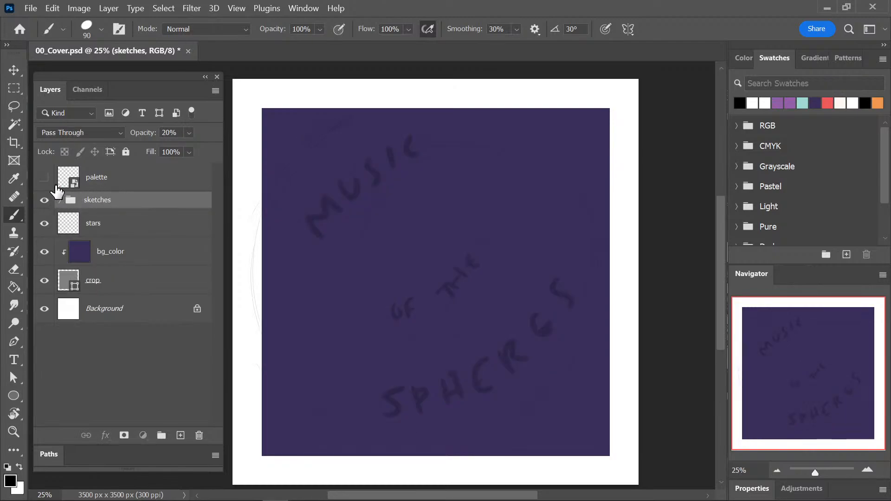
Show the palette layer, hide the sketches group, and sample the palette's off-white as the foreground colour for the Brush tool.
click(44, 177)
drag(391, 371, 406, 328)
click(44, 177)
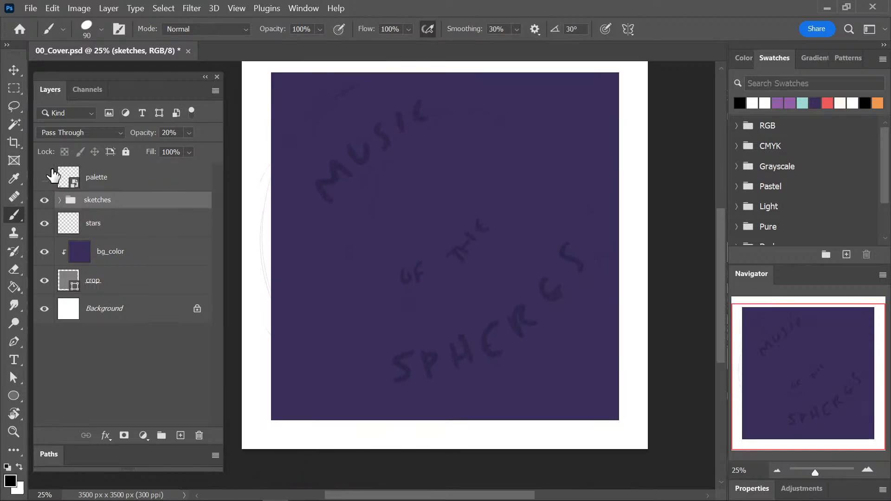
click(44, 177)
click(44, 200)
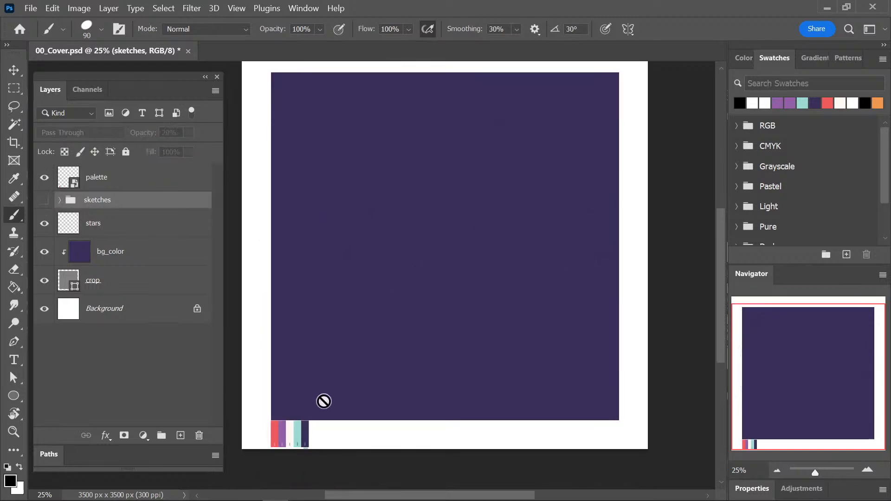
key(i)
click(291, 421)
key(b)
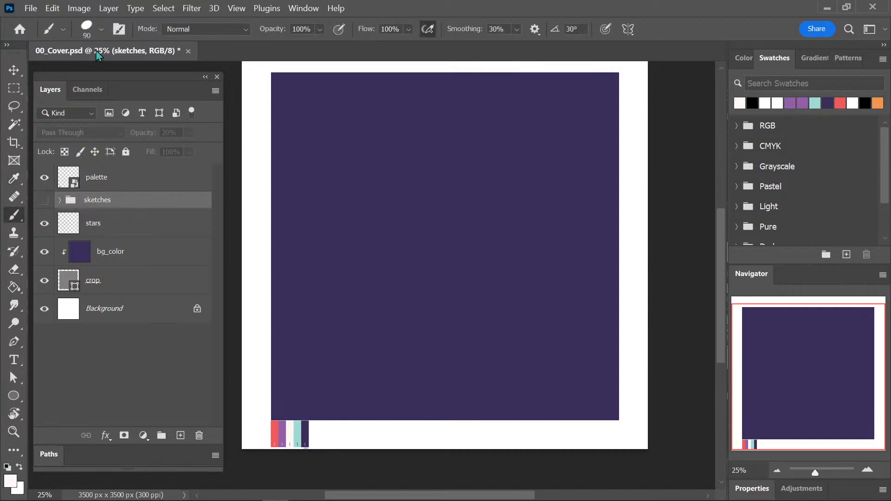
Look through the brush preset folders, including concept and spatter_brushes, for a brush suited to painting stars.
right_click(292, 419)
mouse_move(255, 191)
mouse_down()
mouse_move(258, 231)
mouse_move(259, 192)
mouse_move(252, 202)
mouse_up()
click(55, 324)
scroll(209, 232, up, 3)
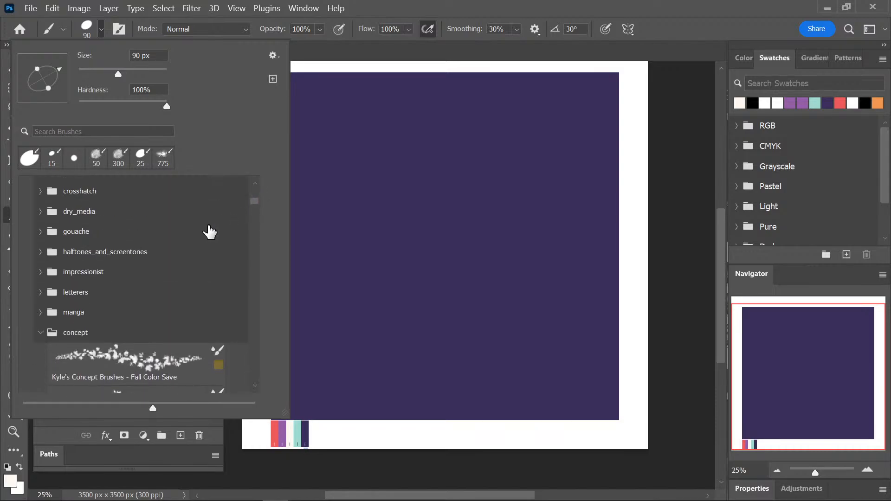
click(41, 333)
mouse_move(258, 288)
mouse_down()
mouse_move(254, 339)
mouse_move(241, 359)
mouse_up()
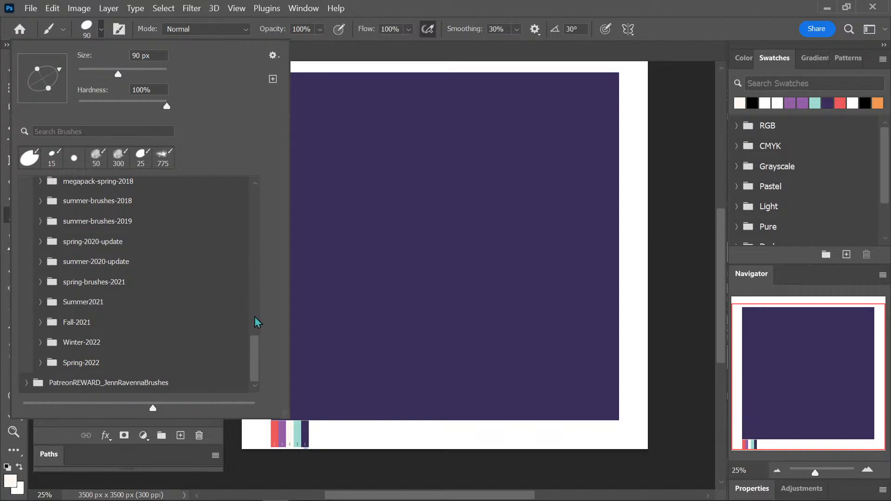
mouse_move(253, 348)
mouse_down()
mouse_move(251, 308)
mouse_move(225, 305)
mouse_move(254, 313)
mouse_move(251, 330)
mouse_up()
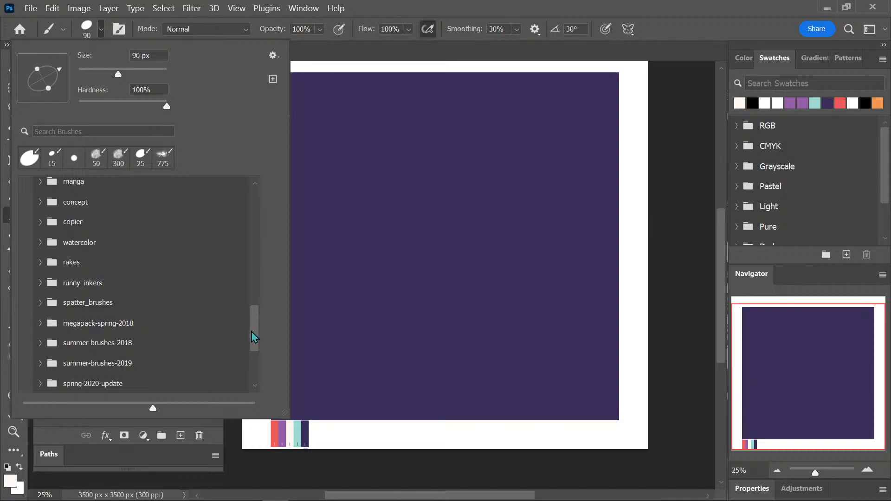
drag(254, 322, 251, 325)
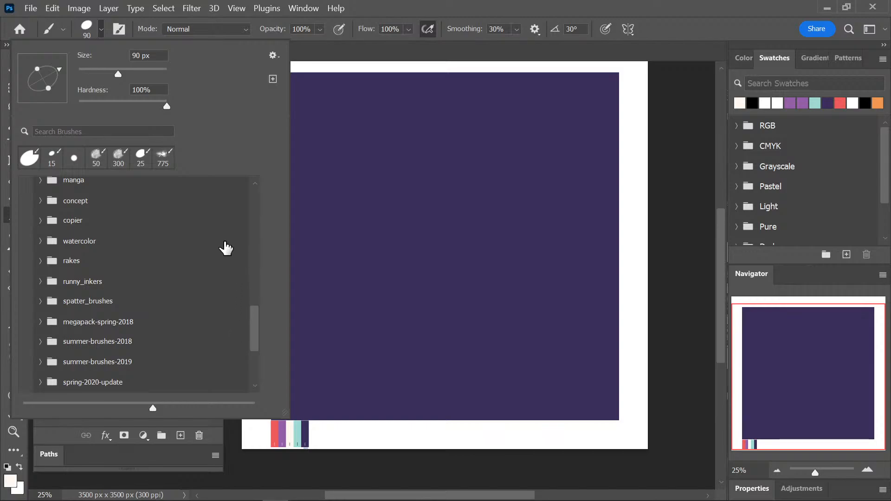
drag(253, 324, 256, 317)
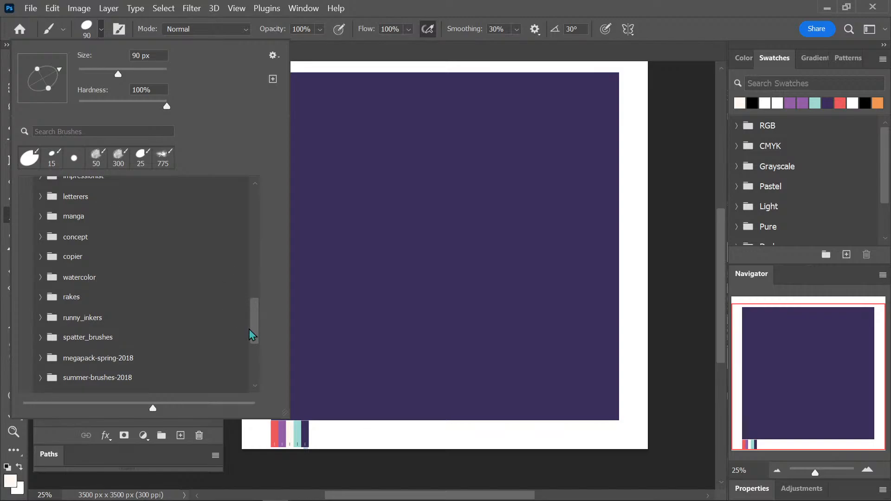
scroll(256, 318, up, 2)
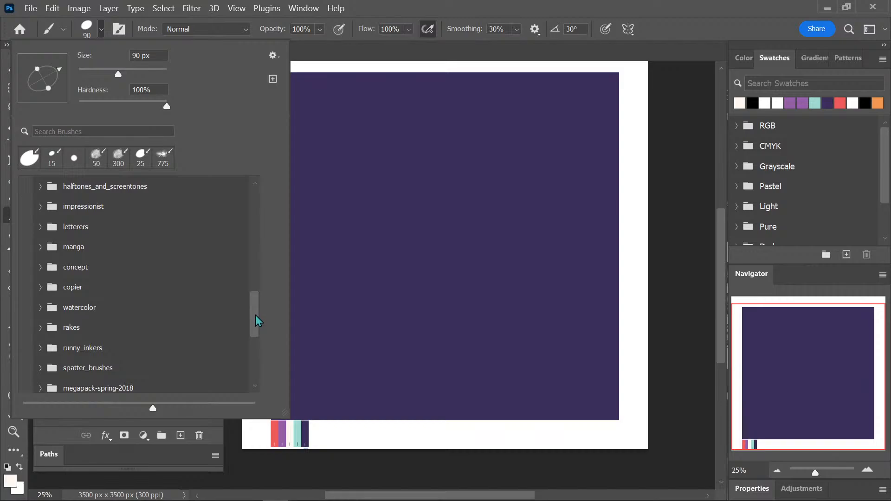
click(40, 267)
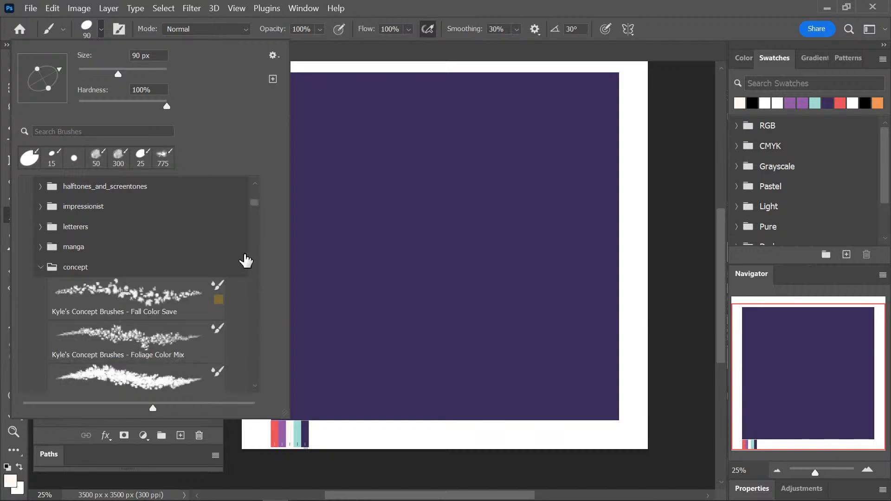
mouse_move(254, 203)
mouse_down()
mouse_move(253, 216)
mouse_move(252, 204)
mouse_up()
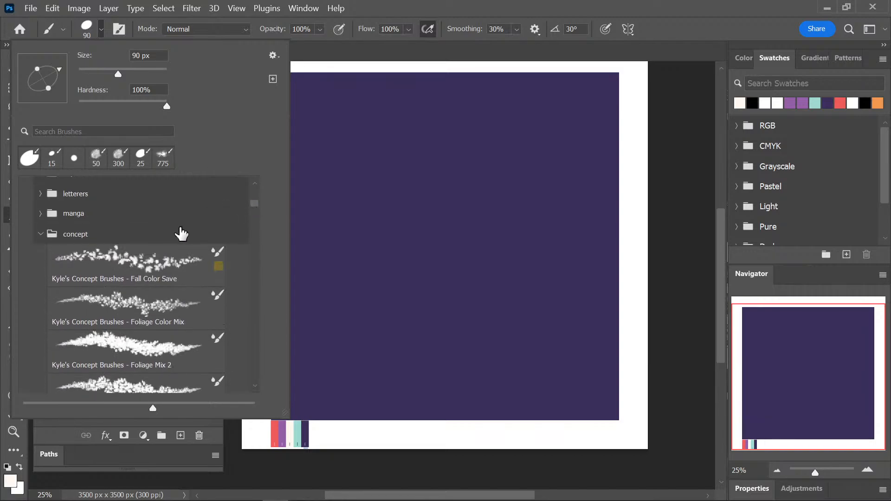
click(51, 236)
click(41, 334)
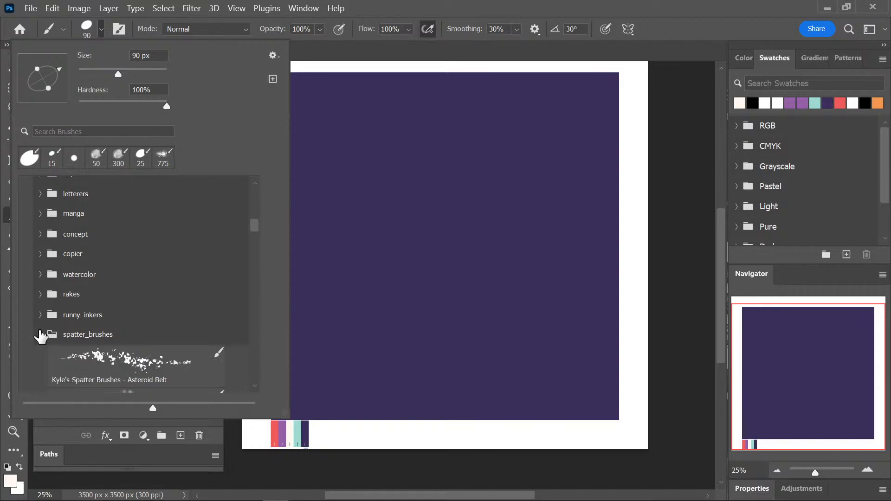
drag(254, 226, 250, 234)
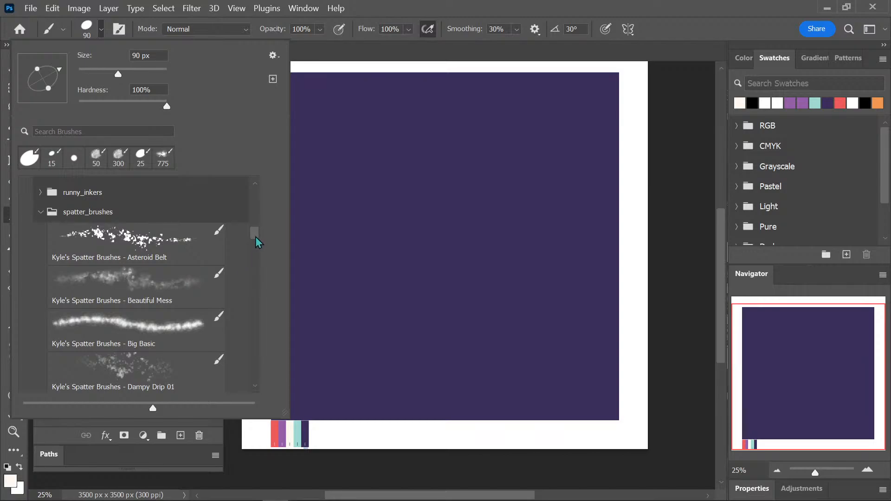
drag(255, 234, 251, 235)
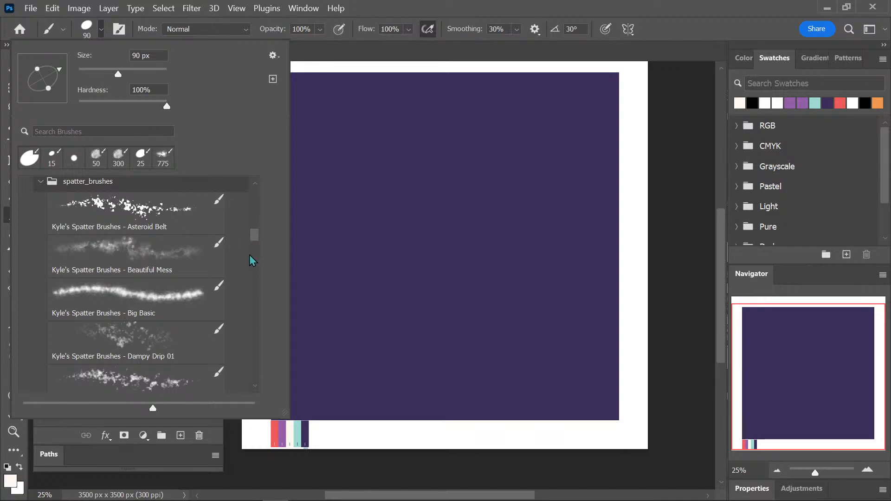
Select the stars layer and start scattering fine stars with the Kyle's Spatter Brushes - Stars 1 brush at 373 px.
click(185, 256)
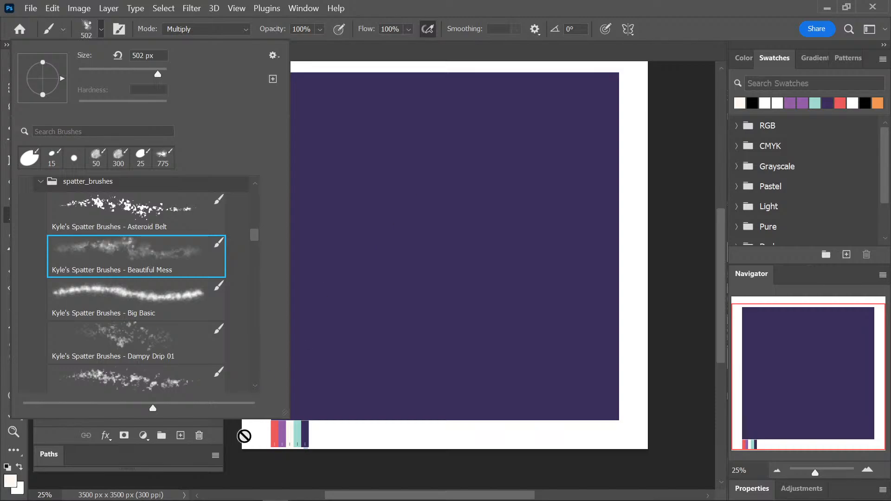
click(378, 13)
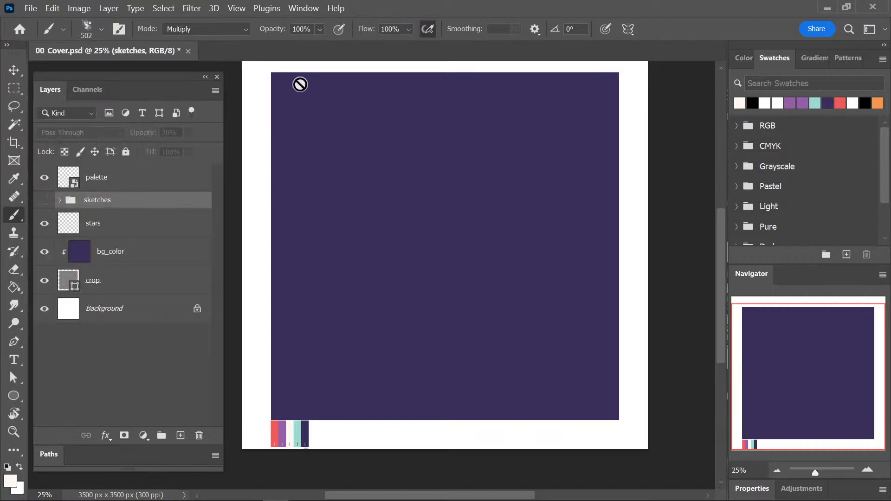
click(124, 226)
click(87, 32)
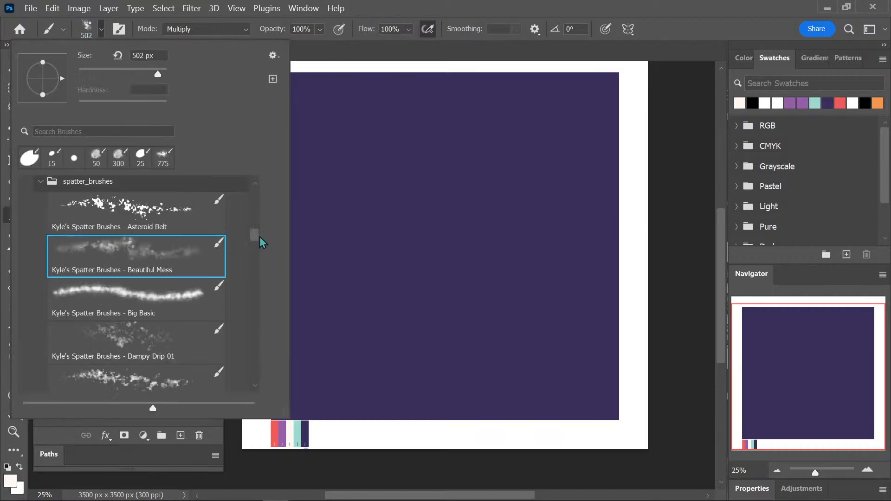
drag(260, 237, 254, 323)
click(179, 238)
key(Return)
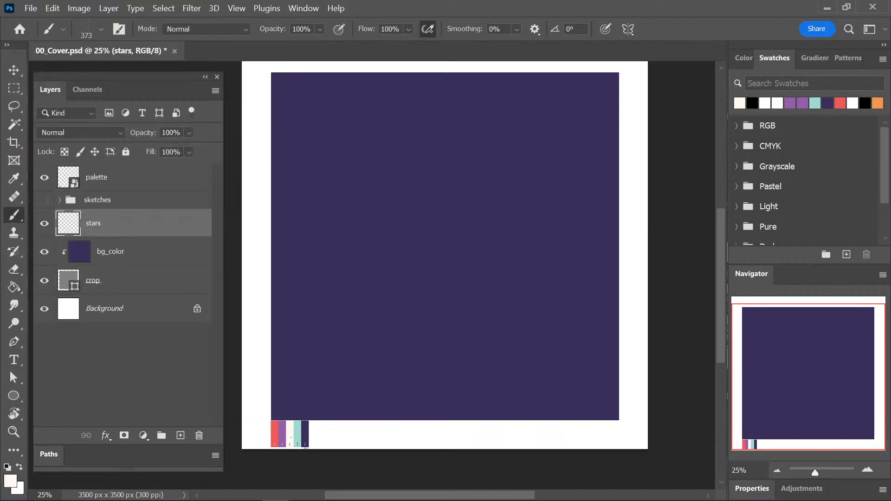
alt+click(299, 423)
Paint more stars across the purple square with the Stars 2 spatter brush at 254 px.
click(86, 30)
click(169, 293)
click(595, 88)
Scatter larger stars over the square with the Stars Bigger brush at 300 px, adding clusters through the centre and left side.
click(86, 31)
click(167, 333)
key(Return)
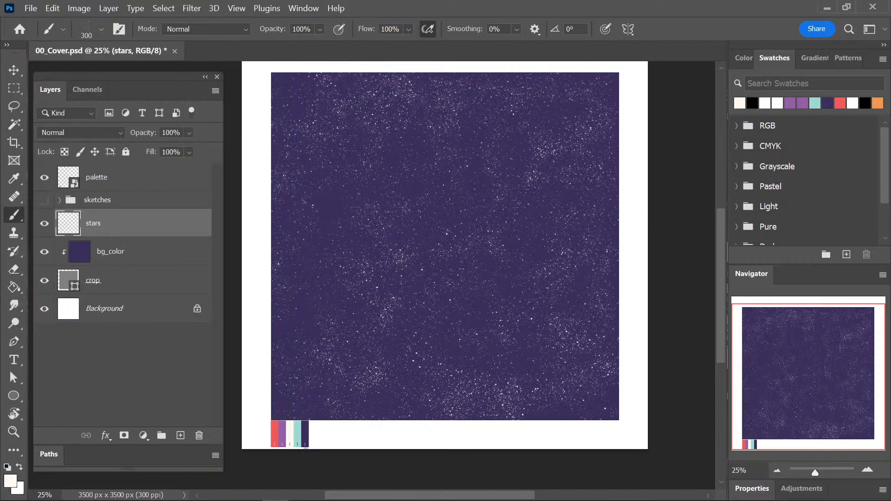
click(86, 32)
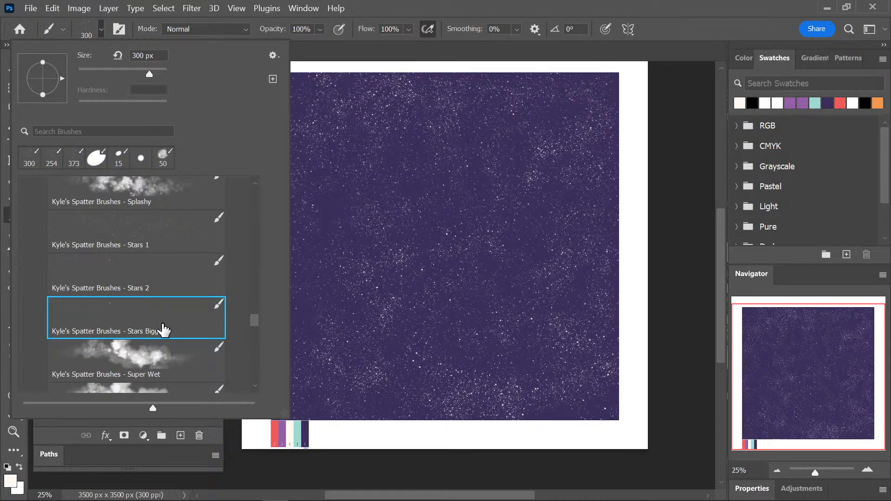
key(Escape)
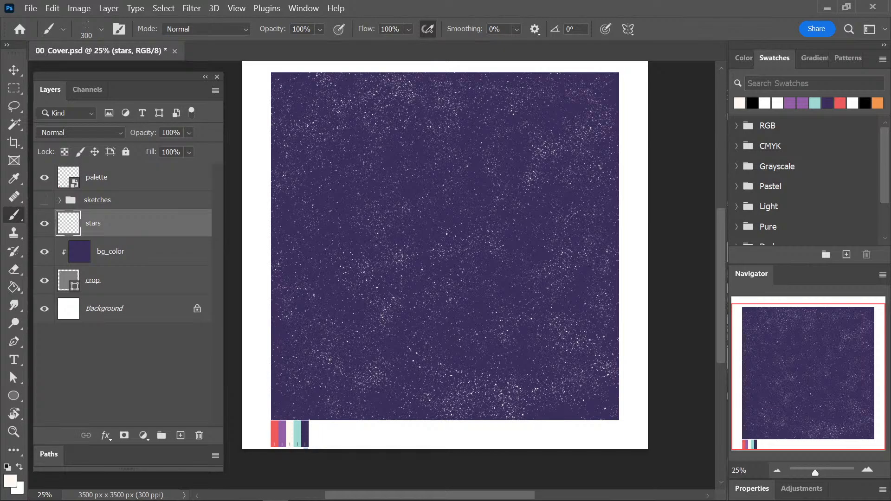
click(519, 264)
mouse_move(484, 156)
mouse_down()
mouse_move(420, 203)
mouse_move(393, 254)
mouse_up()
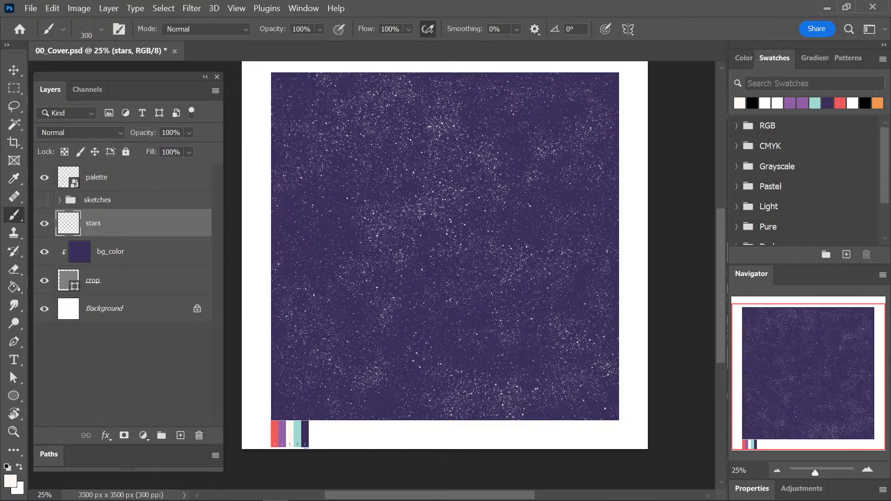
mouse_move(357, 211)
mouse_down()
mouse_move(320, 283)
mouse_move(344, 309)
mouse_move(344, 374)
mouse_up()
Return to the Stars 2 brush and add stars along the square's lower-right and upper-right edges.
click(90, 27)
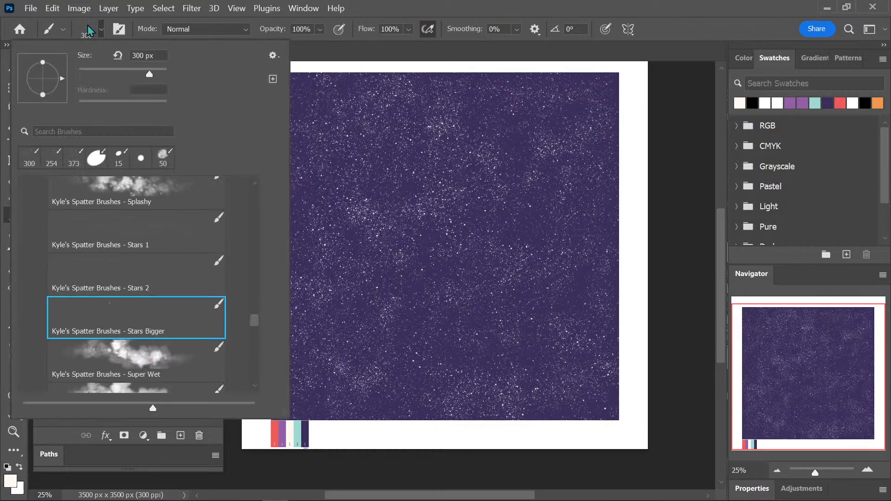
click(167, 279)
key(Return)
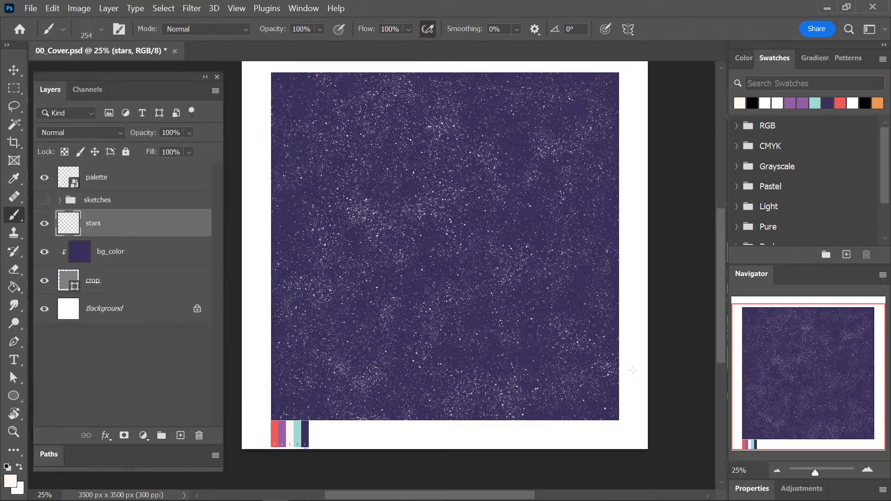
drag(613, 369, 586, 412)
drag(588, 132, 586, 147)
drag(573, 78, 588, 85)
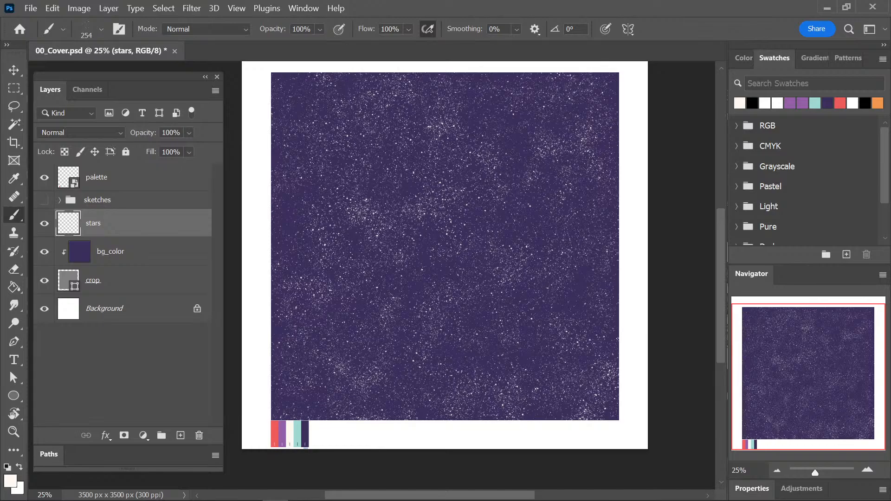
Fill in the star field with the Stars 1 brush at 373 px and save the document.
click(90, 29)
click(153, 234)
key(Return)
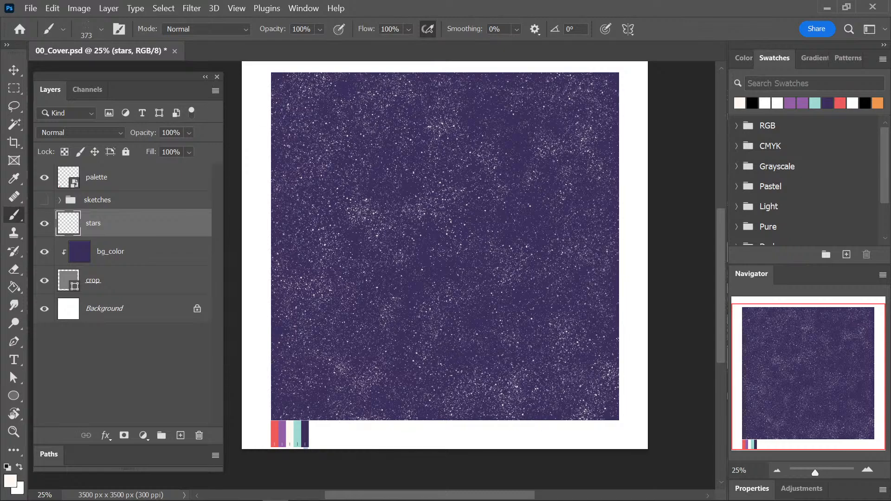
key(ctrl+s)
click(425, 287)
key(ctrl+s)
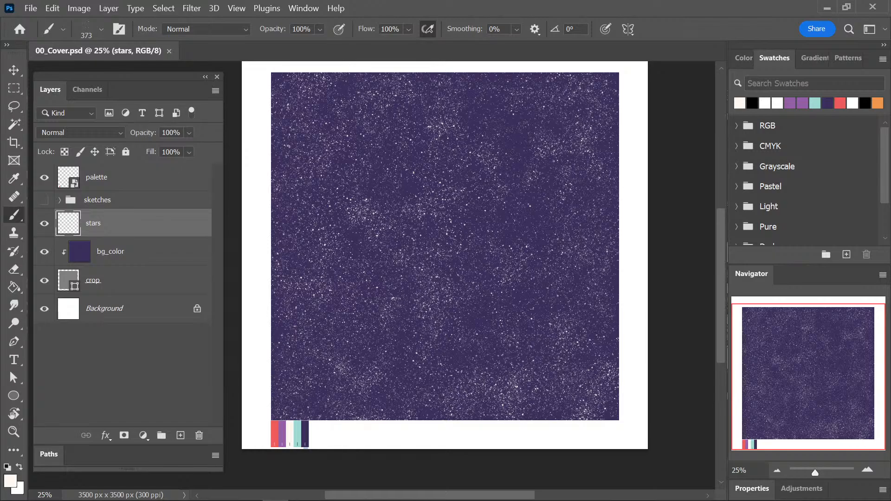
drag(718, 263, 721, 256)
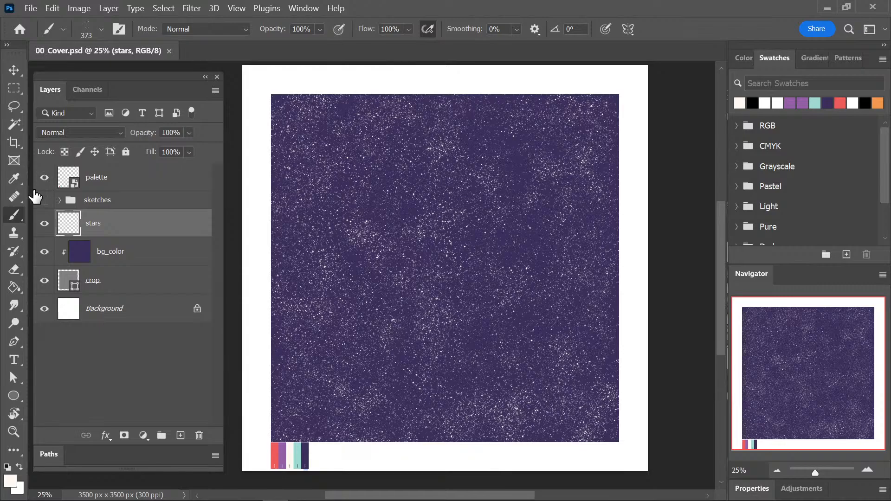
Sample the teal, dark purple and cream colours from the palette strip below the square with the Eyedropper.
key(ctrl+plus)
key(ctrl+plus)
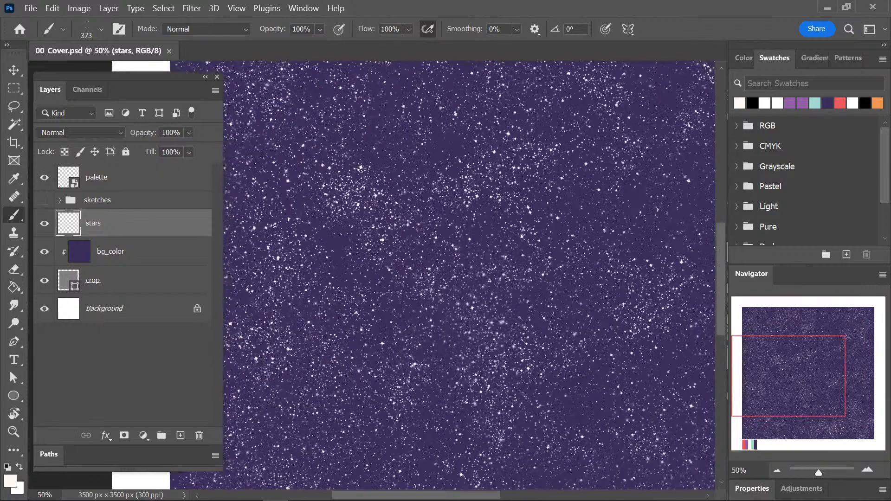
drag(341, 443, 452, 150)
key(ctrl+plus)
key(ctrl+plus)
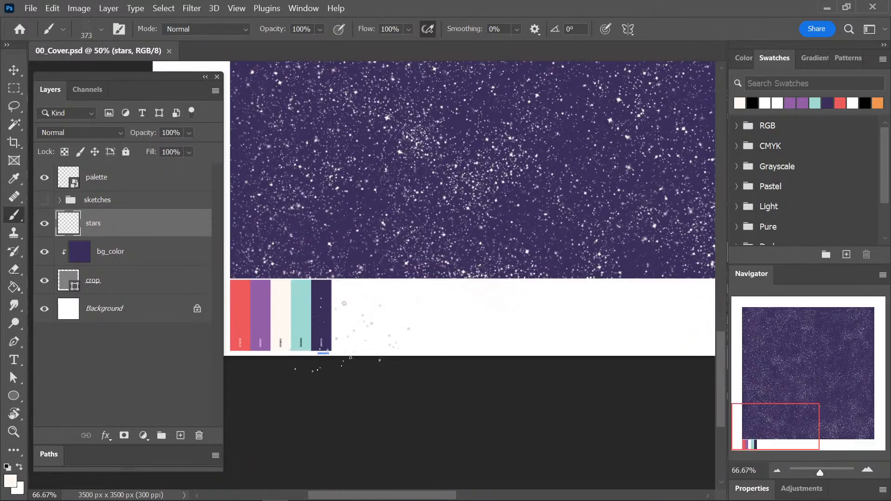
drag(362, 324, 509, 301)
key(ctrl+plus)
key(ctrl+plus)
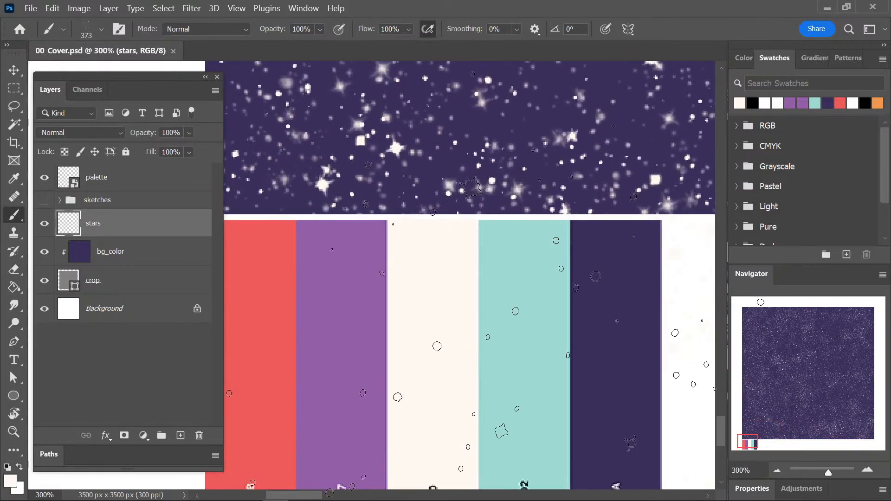
key(ctrl+minus)
key(ctrl+minus)
key(i)
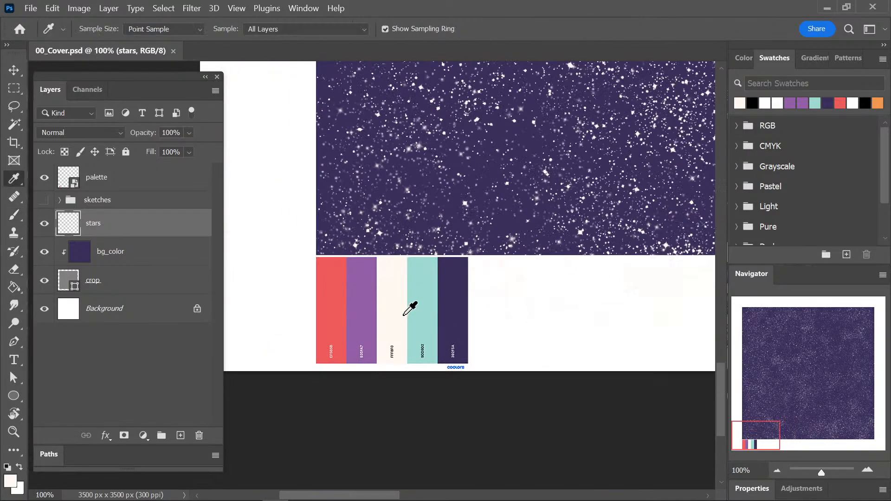
click(423, 308)
click(452, 310)
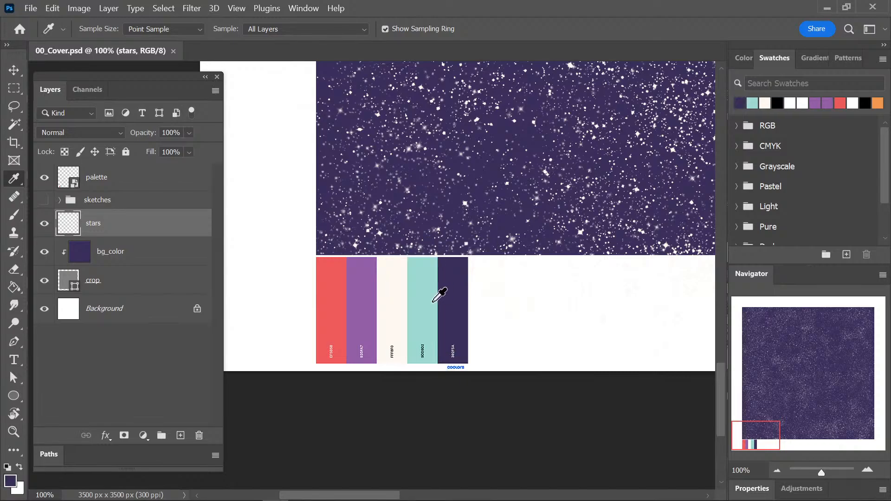
click(383, 306)
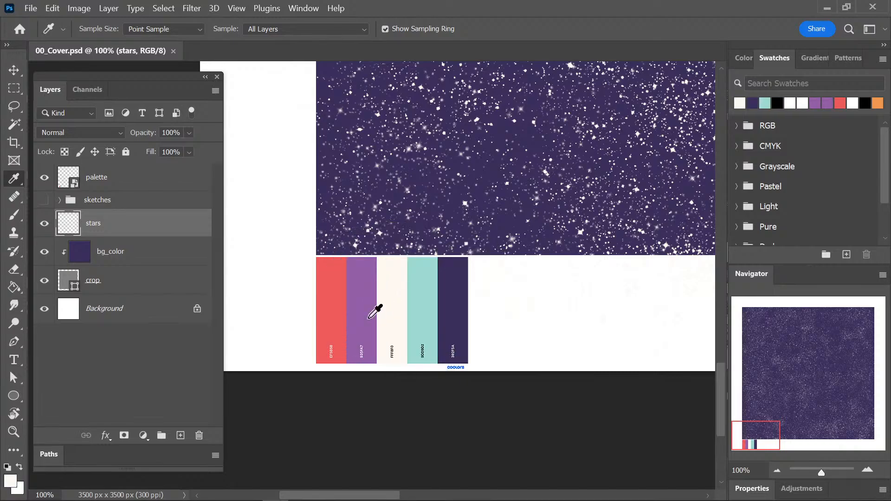
Add an empty layer above the stars layer and choose the Gradient tool with the radial style.
key(v)
key(ctrl+minus)
key(ctrl+minus)
key(ctrl+minus)
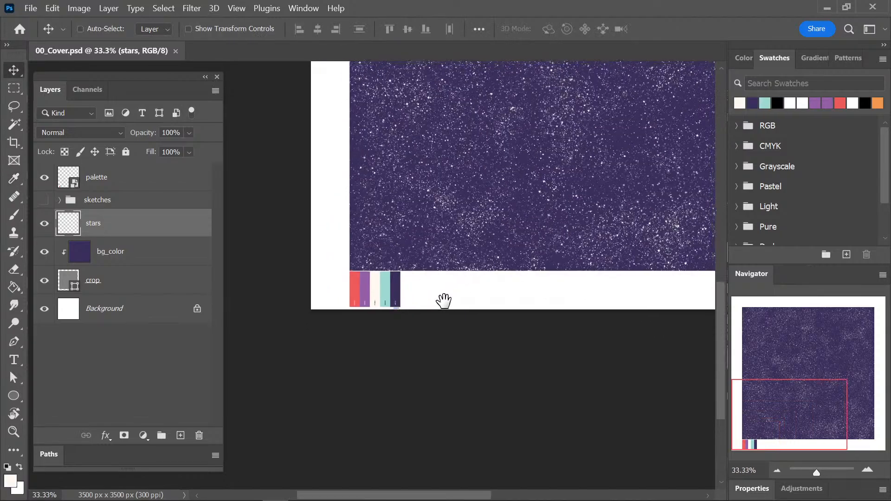
click(180, 435)
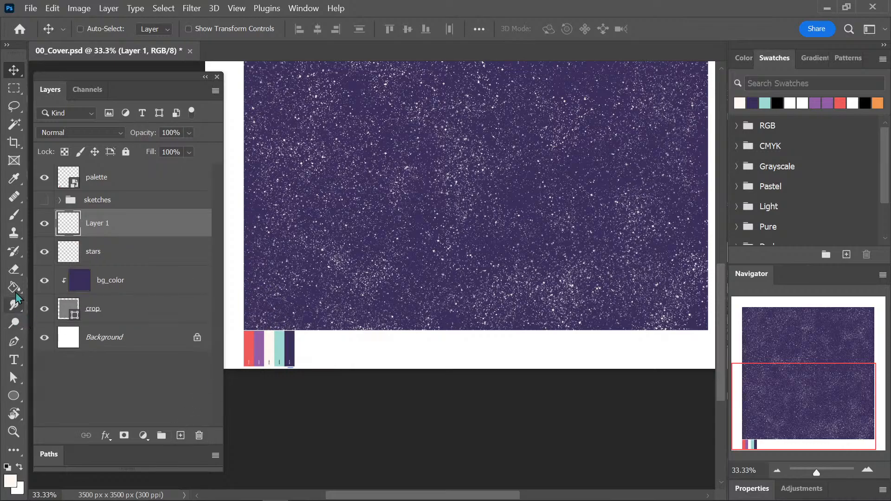
drag(14, 286, 125, 301)
click(124, 286)
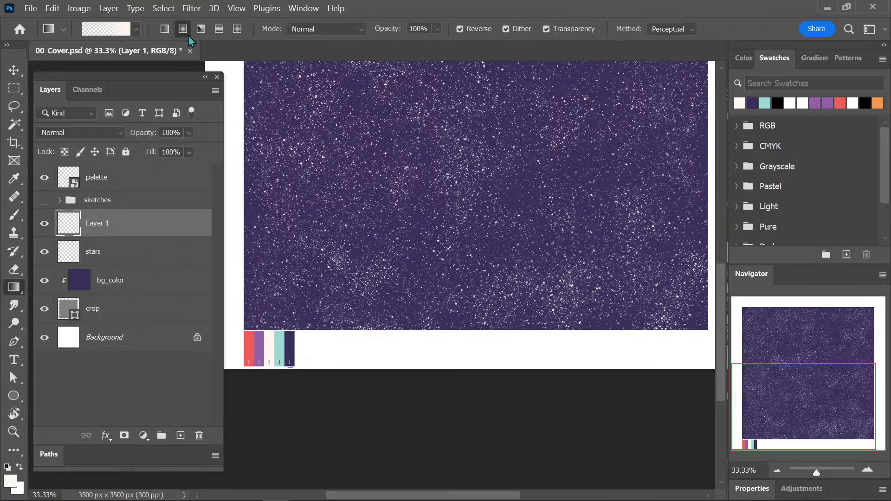
Sample dark purple from the palette strip as the foreground colour for the radial gradient.
key(ctrl+minus)
key(i)
click(310, 327)
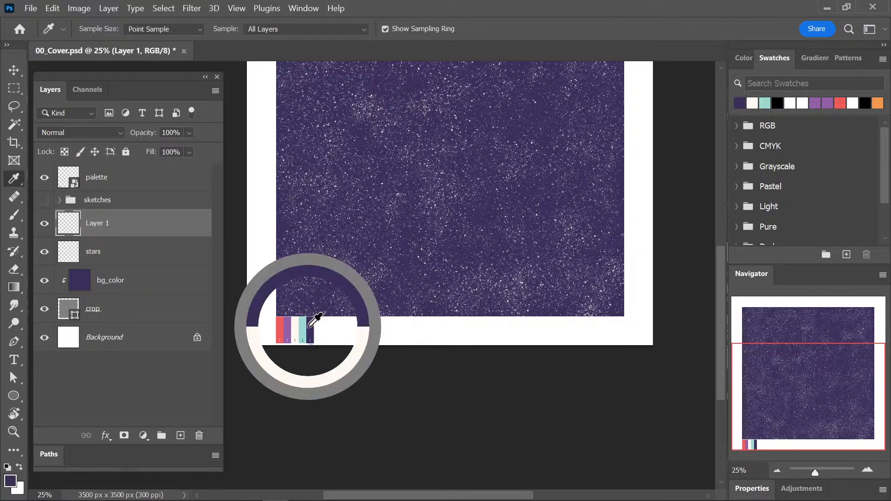
key(ctrl+minus)
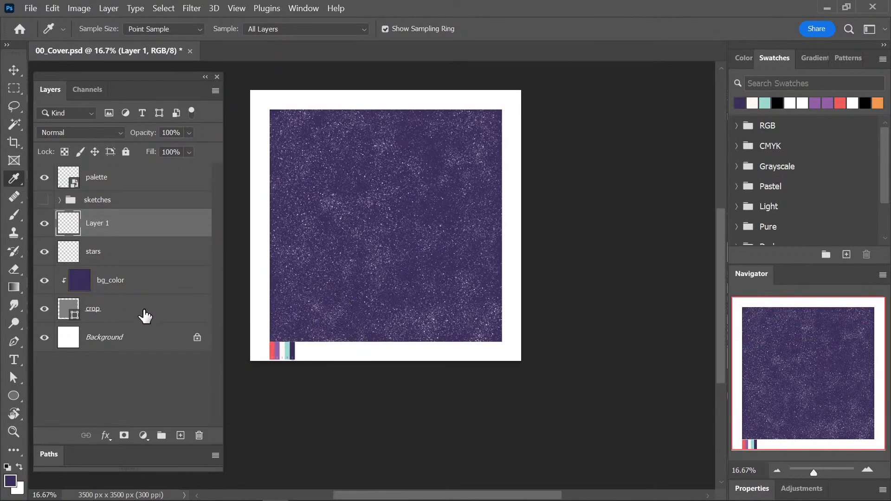
key(g)
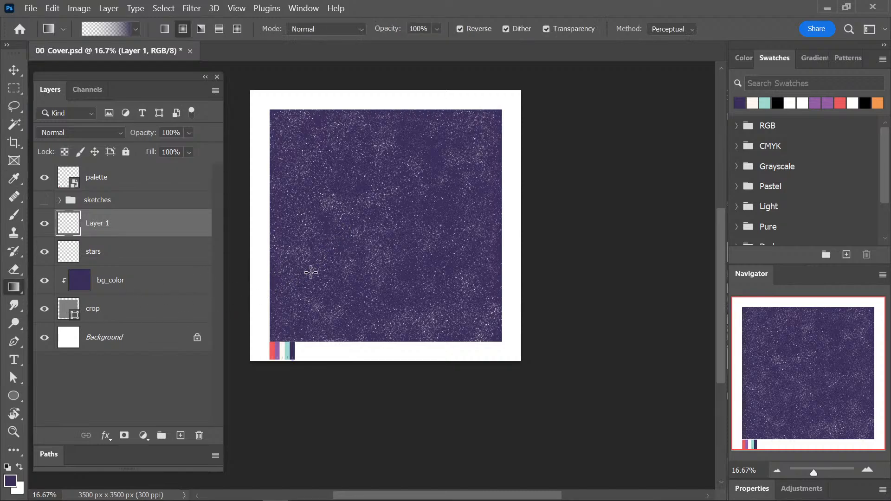
Draw a reversed radial gradient from the square's centre outward to dark purple edges, clear it and redraw it slightly smaller.
key(ctrl+plus)
drag(324, 372, 371, 370)
drag(411, 255, 398, 309)
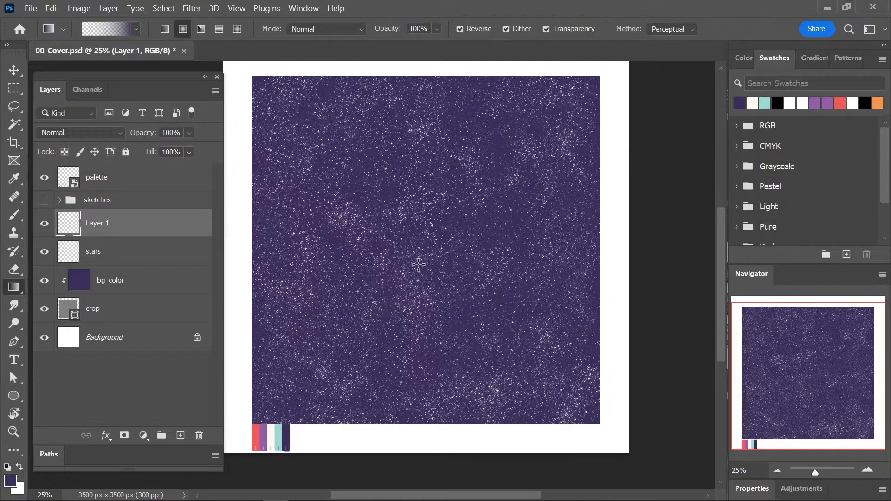
drag(425, 240, 618, 439)
drag(421, 241, 581, 393)
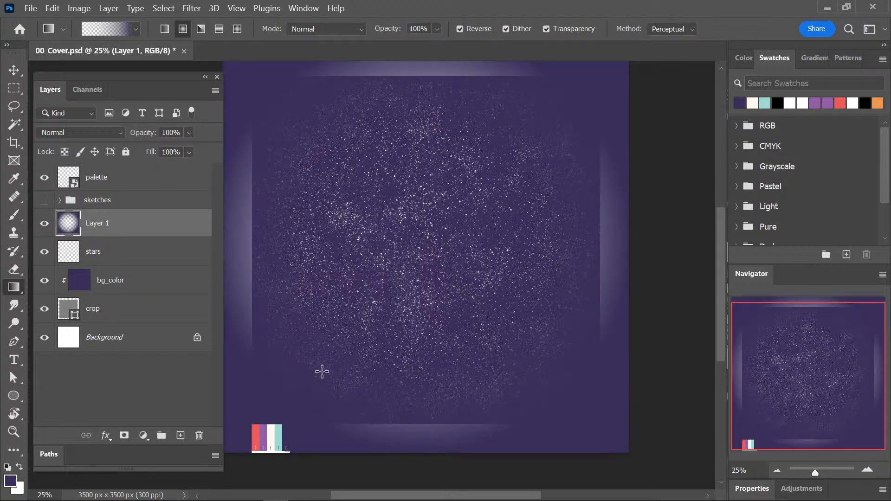
key(Delete)
drag(433, 255, 574, 383)
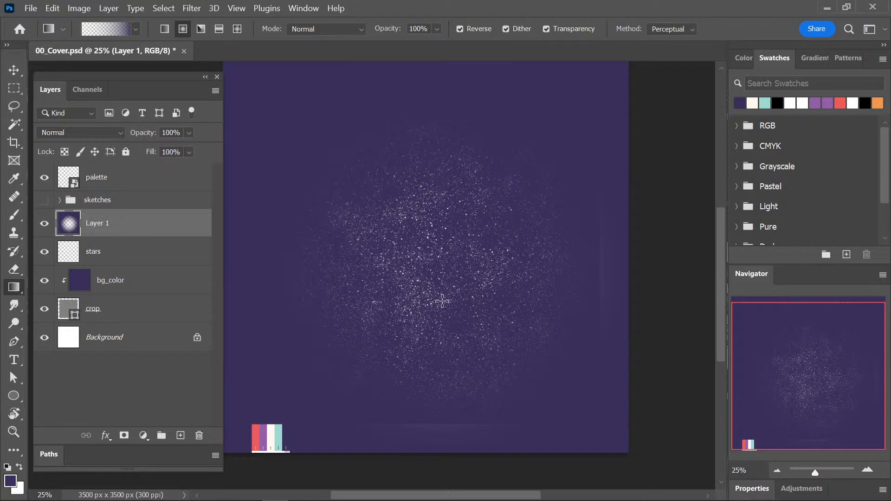
click(96, 130)
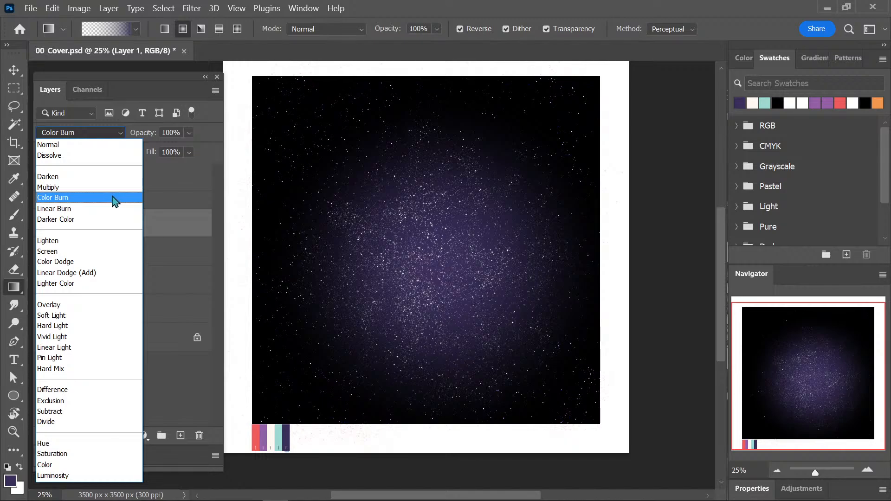
key(Escape)
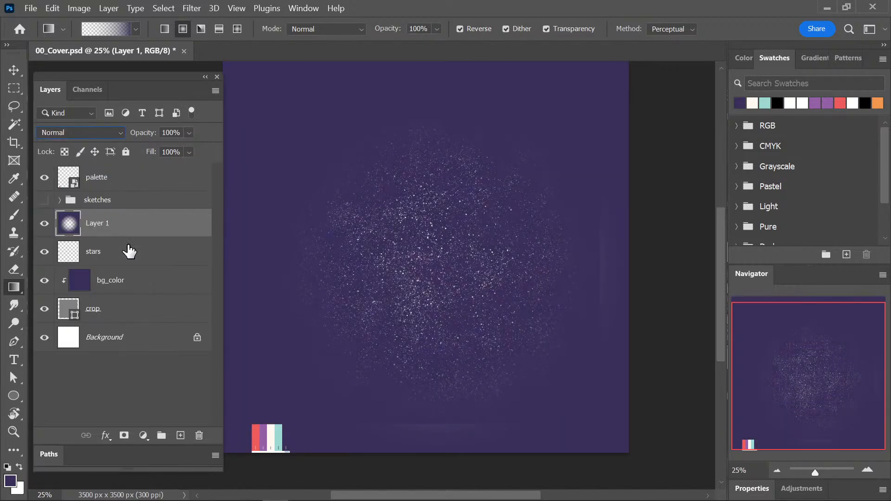
click(98, 133)
click(99, 140)
Hide the gradient layer and set the stars layer's blend mode to Overlay.
click(44, 224)
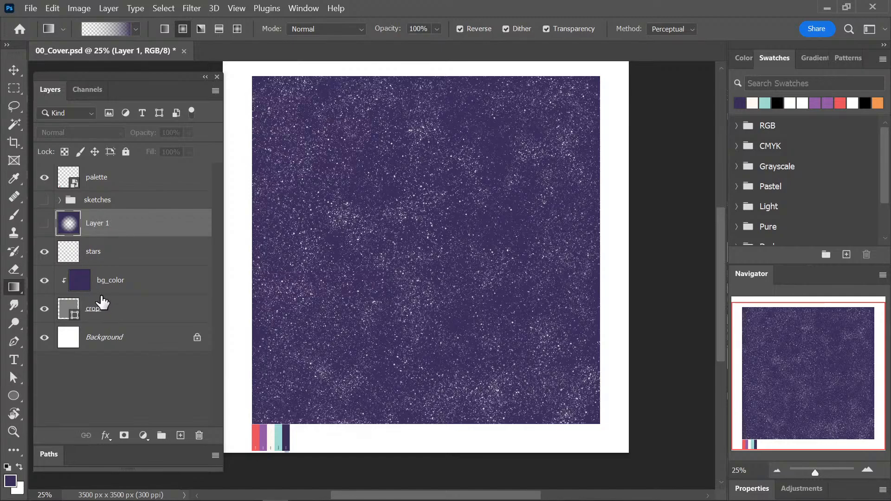
click(102, 252)
click(93, 133)
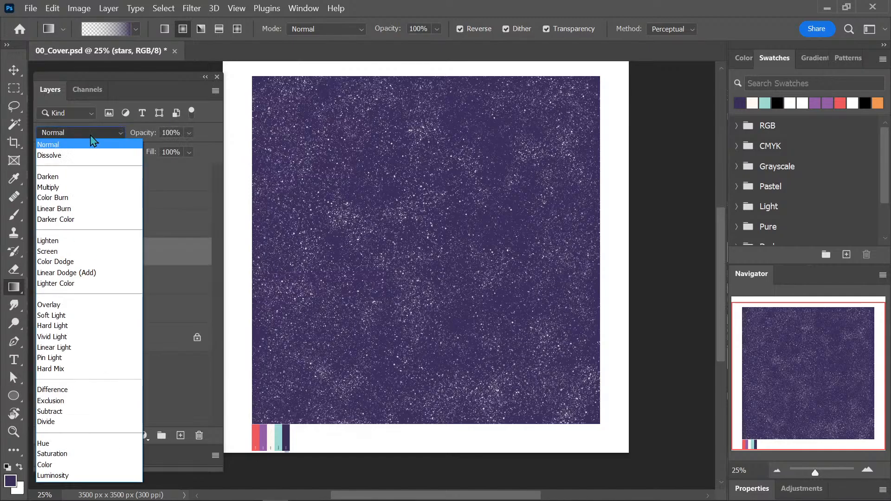
click(97, 305)
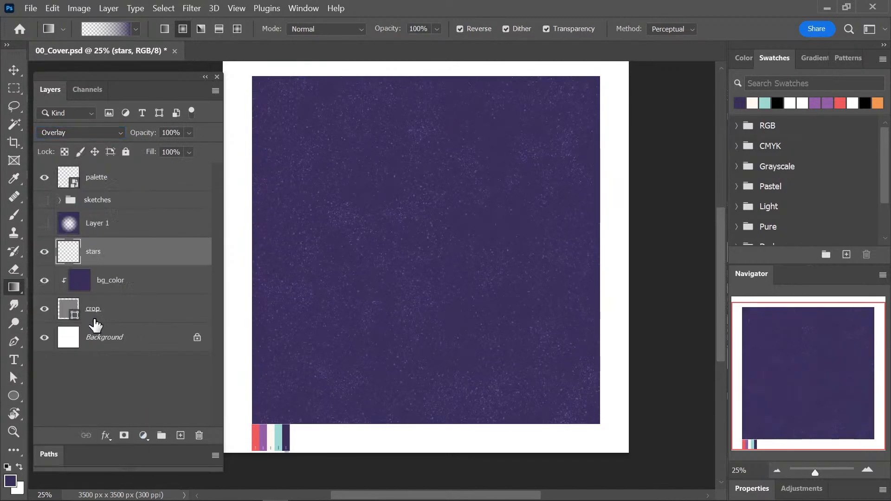
Show the gradient layer again and try the Color Burn and Vivid Light blend modes on it.
click(44, 223)
click(109, 224)
click(106, 134)
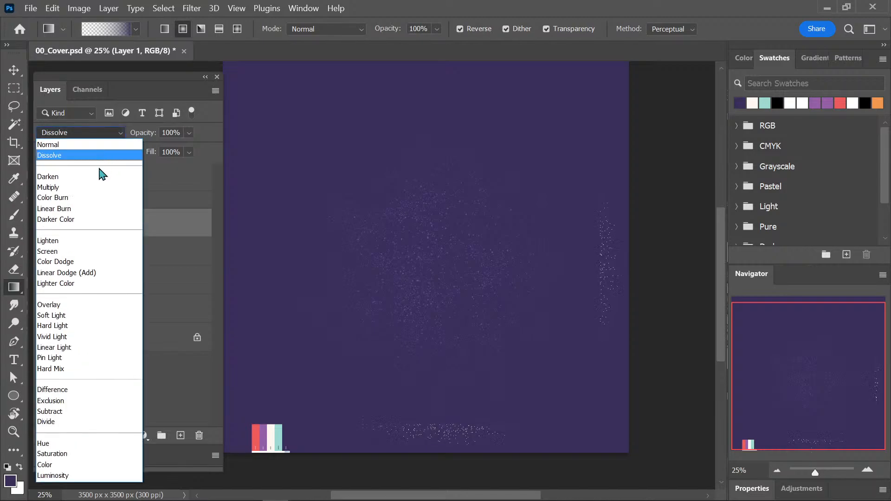
click(99, 201)
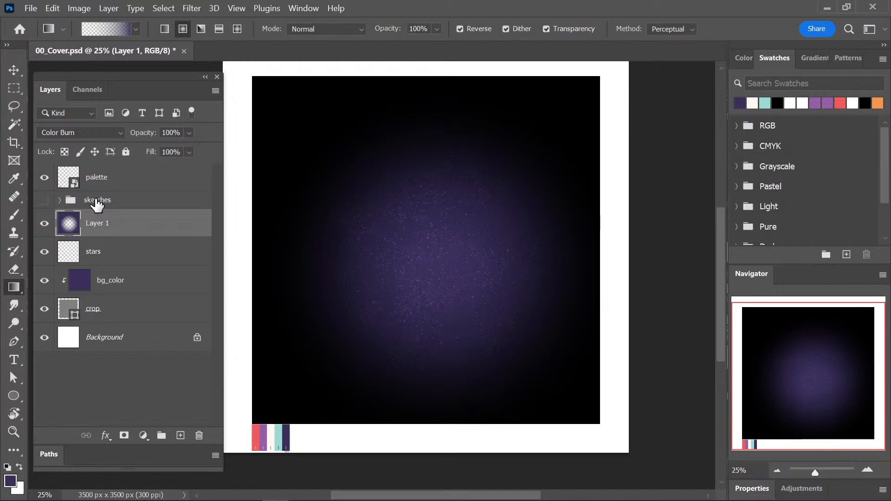
click(101, 133)
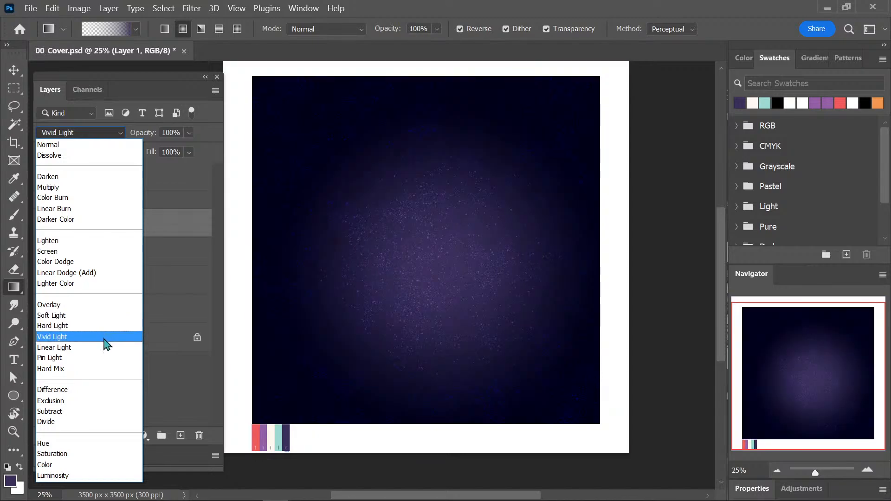
click(104, 339)
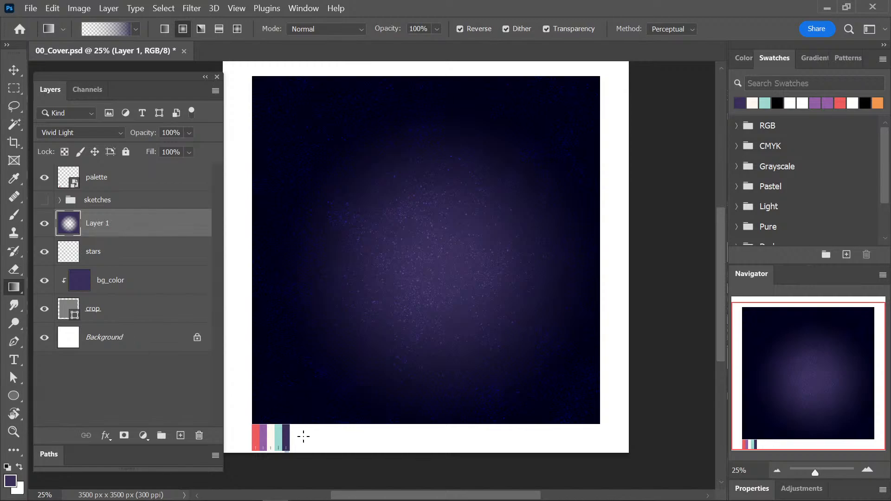
Hide the gradient layer, rename it "gradient" and save the document.
click(44, 223)
double_click(100, 223)
text(qra)
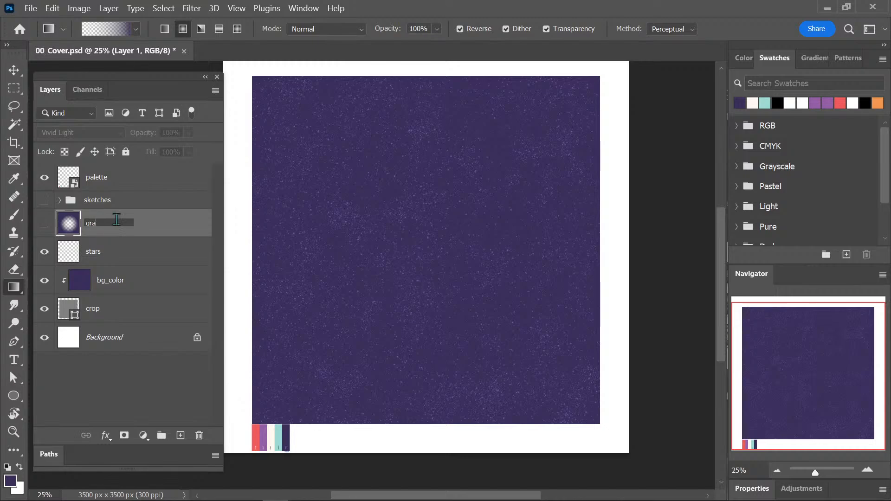
text(dient)
key(Return)
key(ctrl+s)
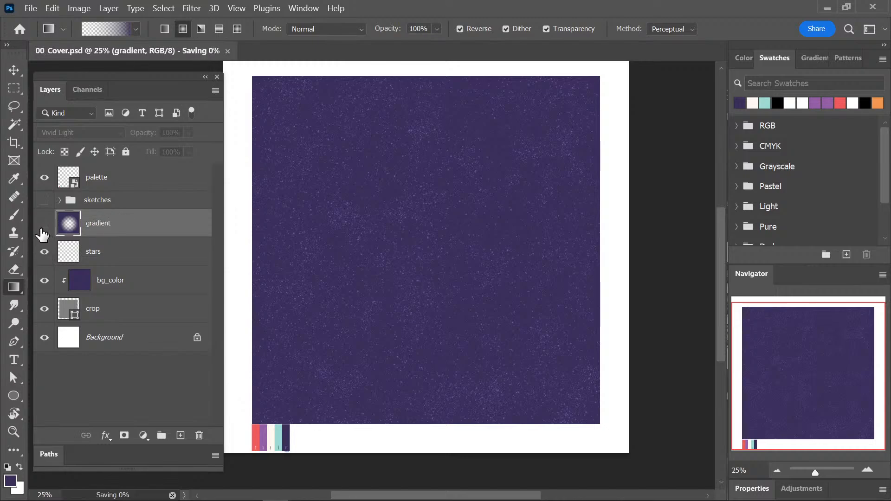
Show the sketches group and the gradient layer, and set the gradient layer's blend mode to Normal.
click(44, 201)
click(44, 224)
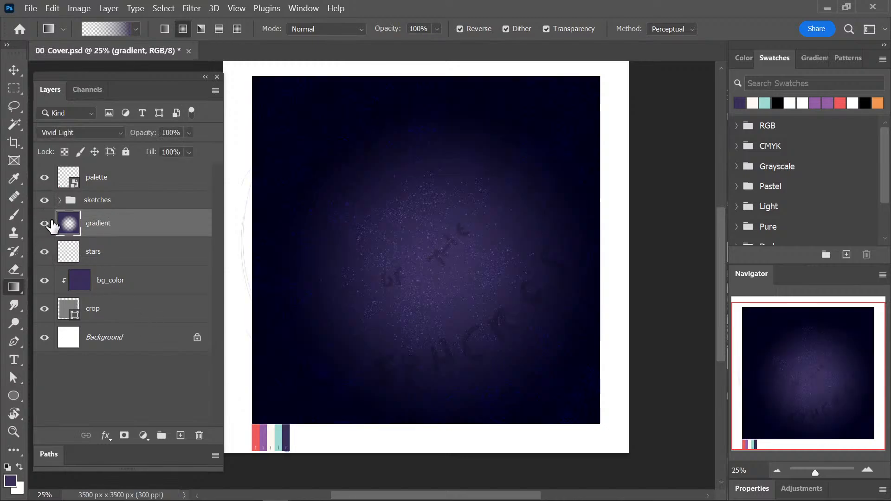
drag(385, 373, 429, 367)
click(102, 135)
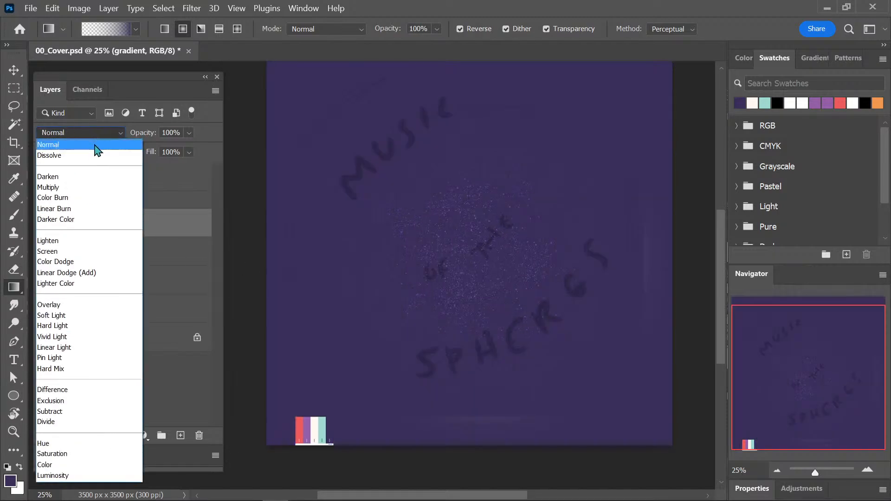
click(95, 143)
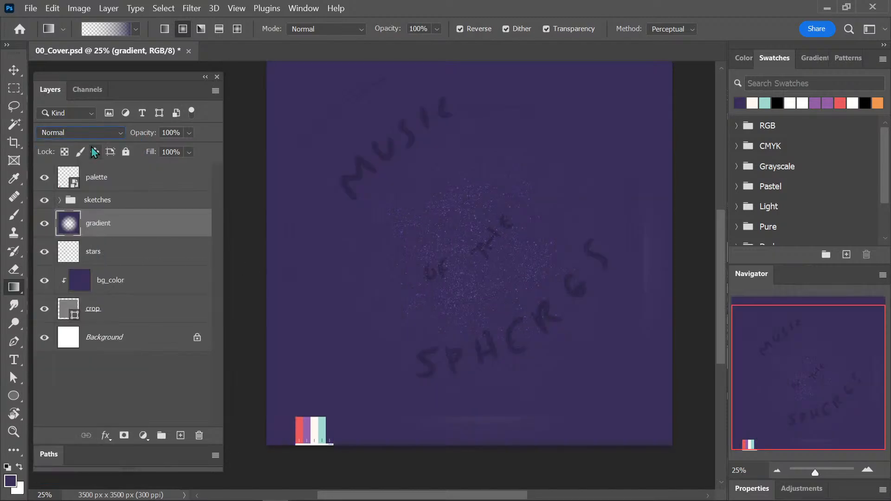
Hide the sketches group and sample the palette's red, cream and purple, finishing with red as the foreground colour.
key(i)
click(301, 431)
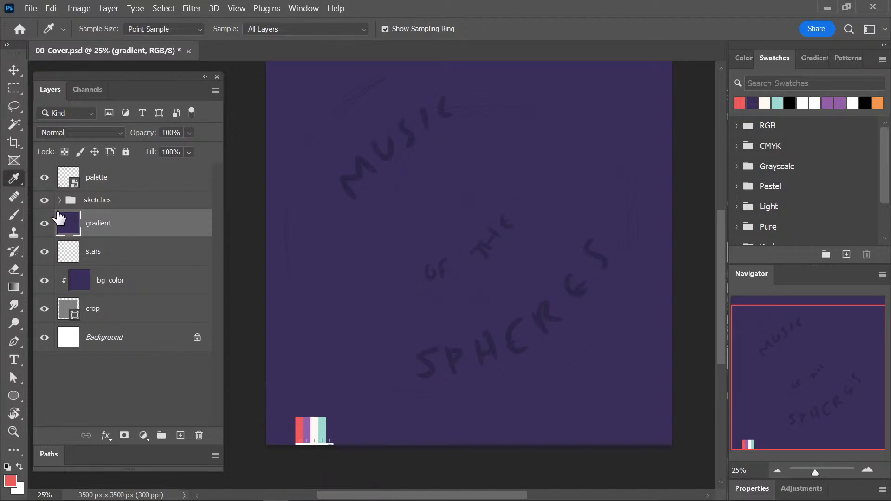
click(44, 199)
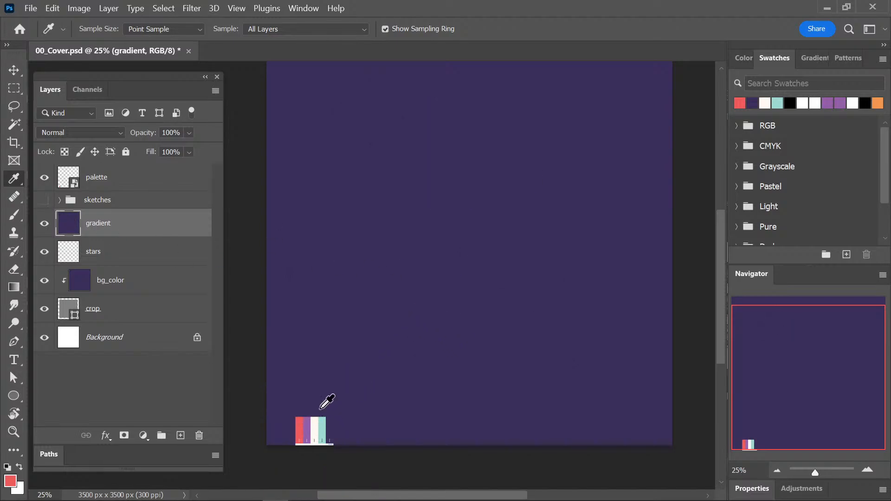
click(299, 428)
click(315, 427)
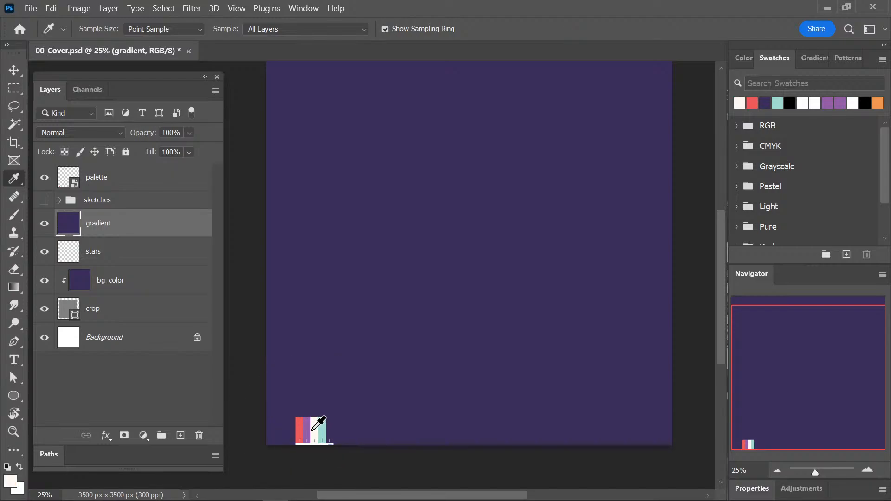
click(306, 426)
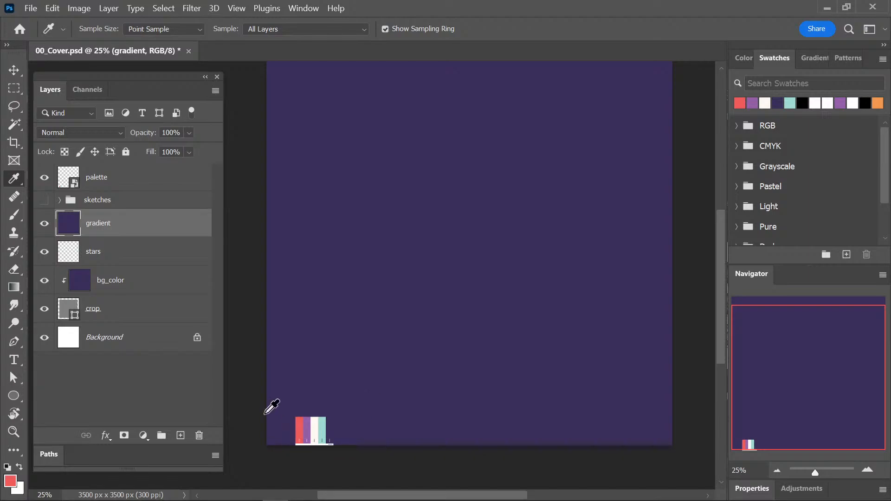
click(300, 427)
Hide the gradient layer, and undo the visibility changes and the last edit that filled the gradient layer.
click(44, 223)
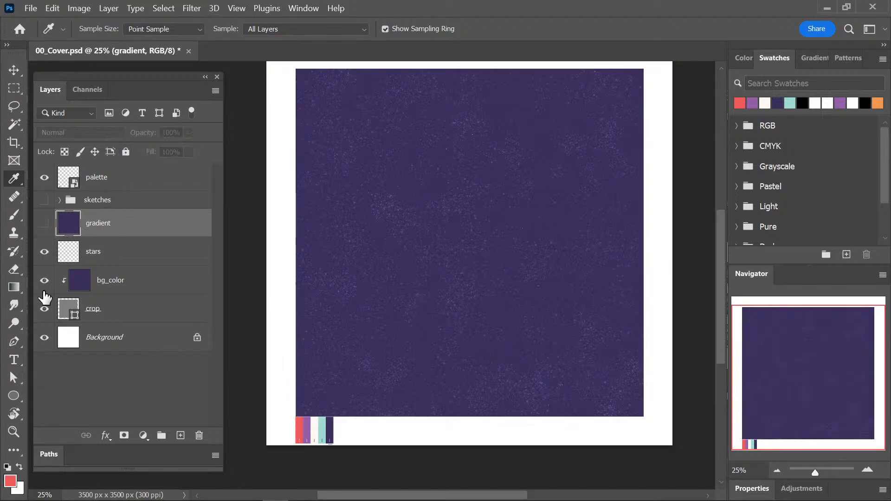
key(ctrl+z)
key(ctrl+z)
key(ctrl+z)
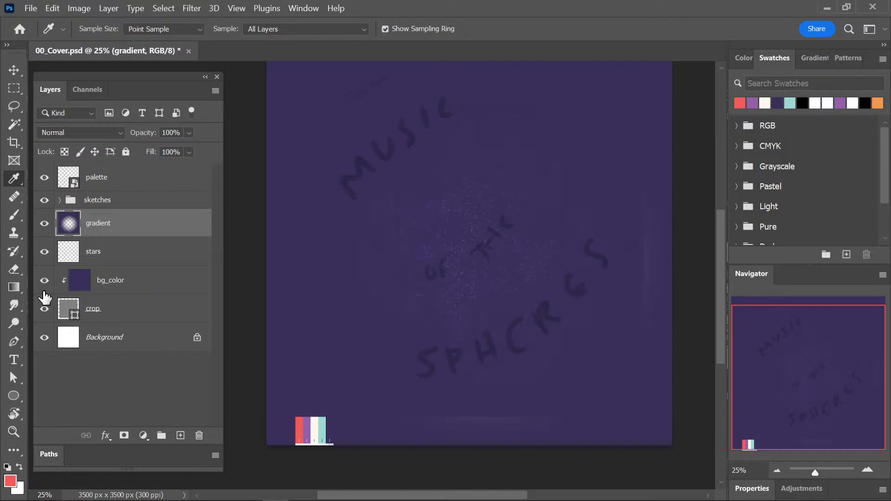
Undo back to the gradient layer's Vivid Light blending, hide the sketches group and gradient layer, and save the document.
key(ctrl+z)
key(ctrl+z)
key(ctrl+z)
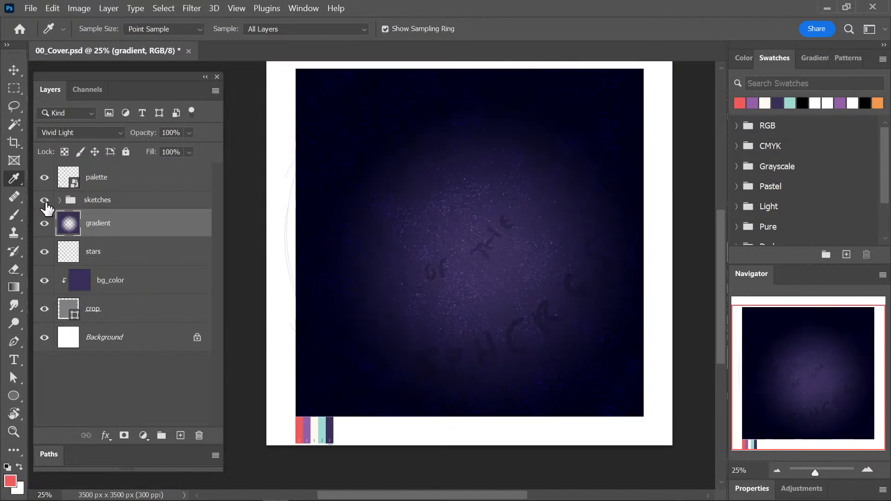
click(45, 200)
click(45, 224)
key(ctrl+s)
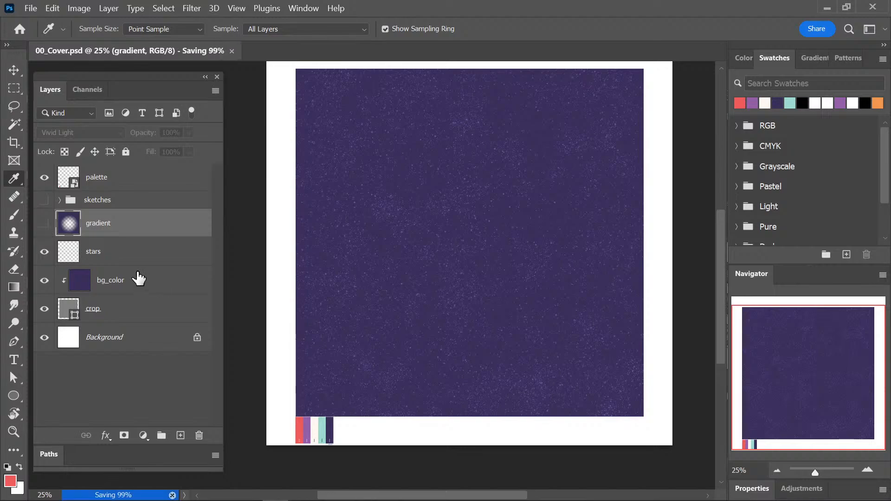
Add a new layer directly above the stars layer and name it "nebula".
key(alt+bracketleft)
click(181, 435)
double_click(99, 252)
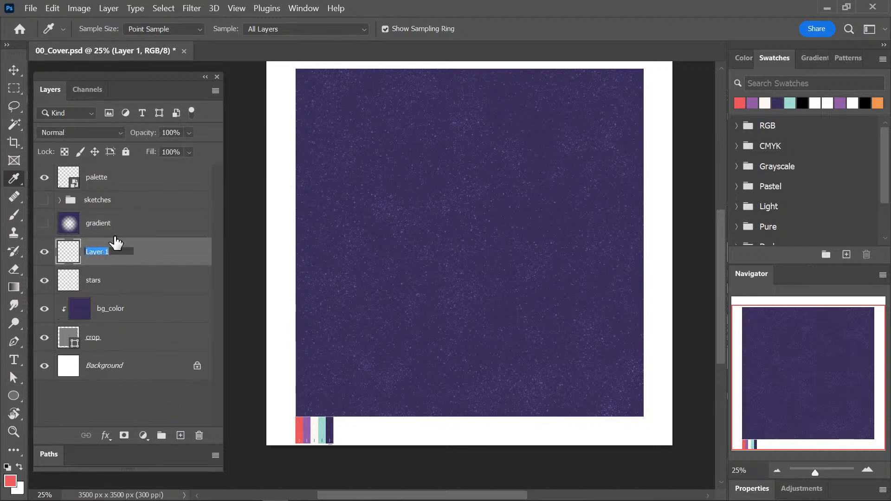
text(bebula)
key(Return)
Sample the palette's teal as the Brush colour and show the sketches group.
key(b)
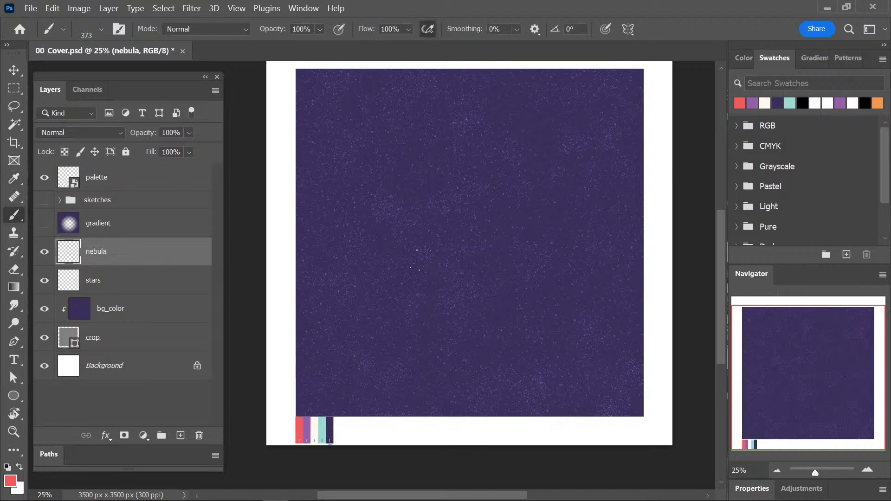
alt+click(323, 424)
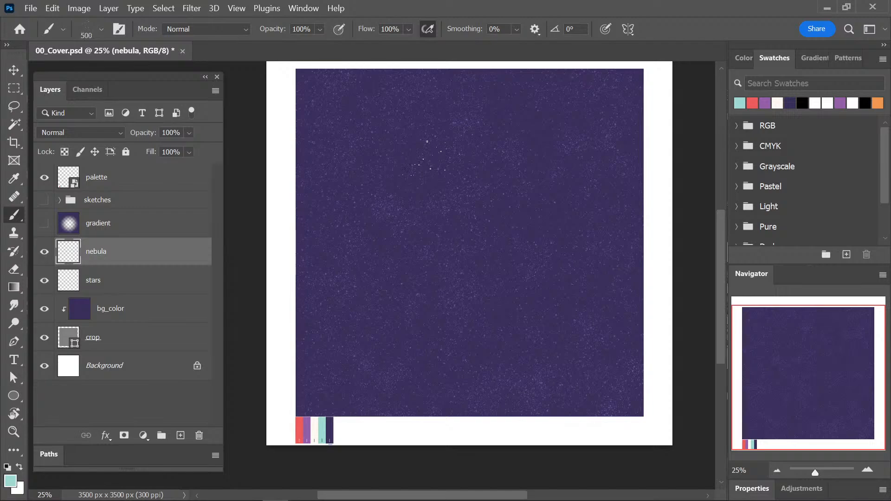
click(44, 199)
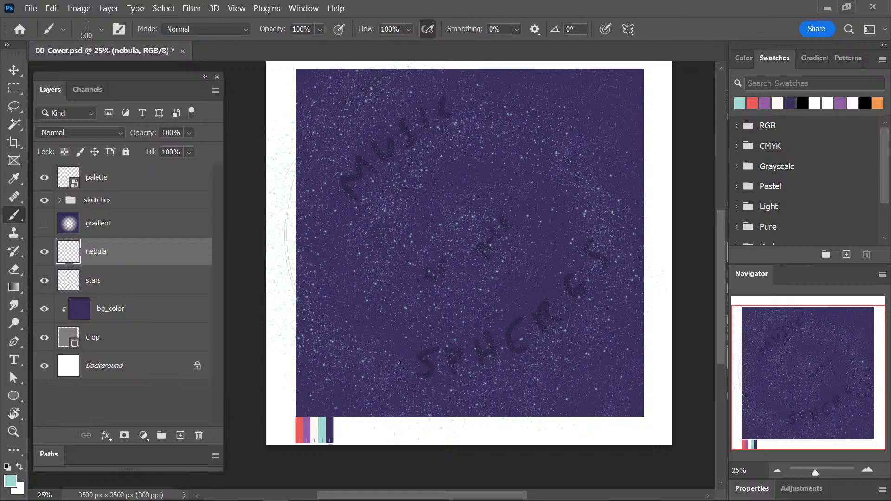
Choose the "Kyle's Spatter Brushes - Beautiful Mess" brush from the spatter_brushes set.
click(87, 35)
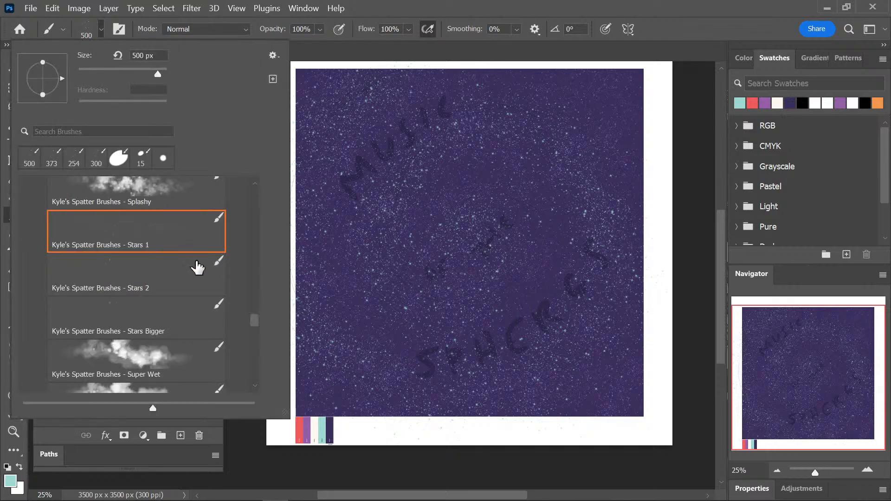
drag(255, 320, 255, 231)
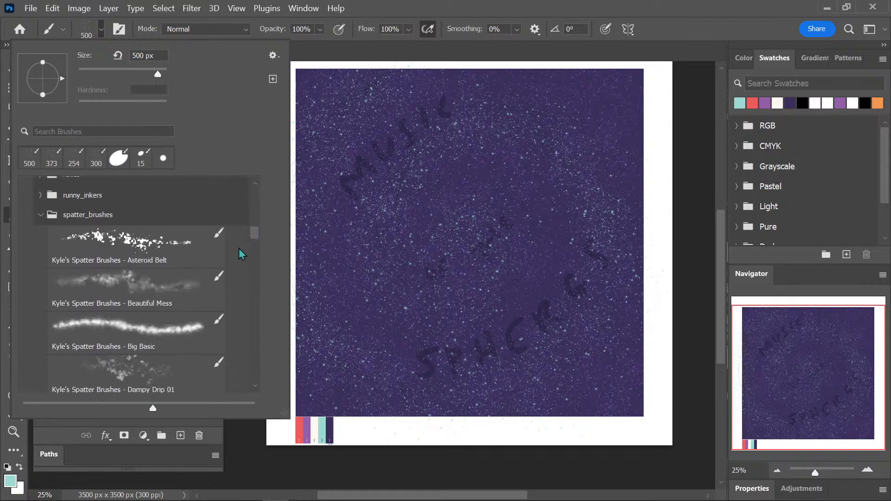
click(155, 296)
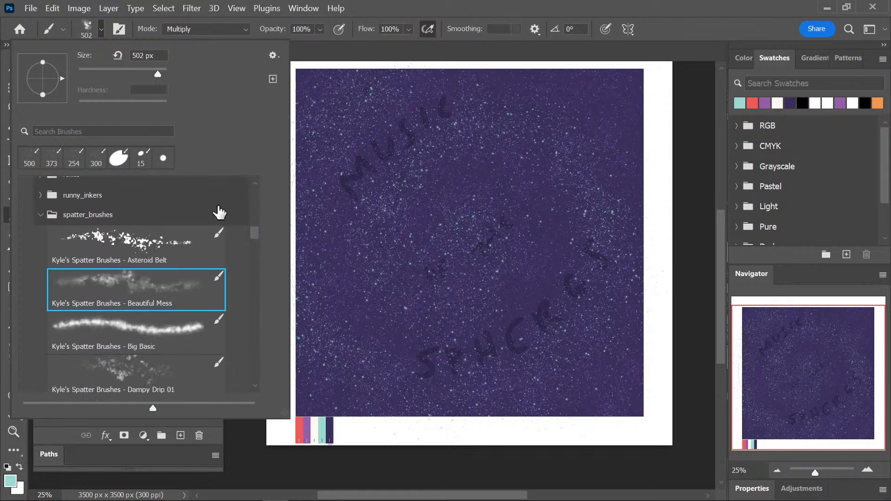
Try painting a teal spiral cloud on the nebula layer, winding from the canvas's upper edge to its centre.
click(406, 86)
mouse_move(405, 88)
mouse_down()
mouse_move(325, 158)
mouse_move(357, 399)
mouse_move(603, 232)
mouse_move(399, 112)
mouse_up()
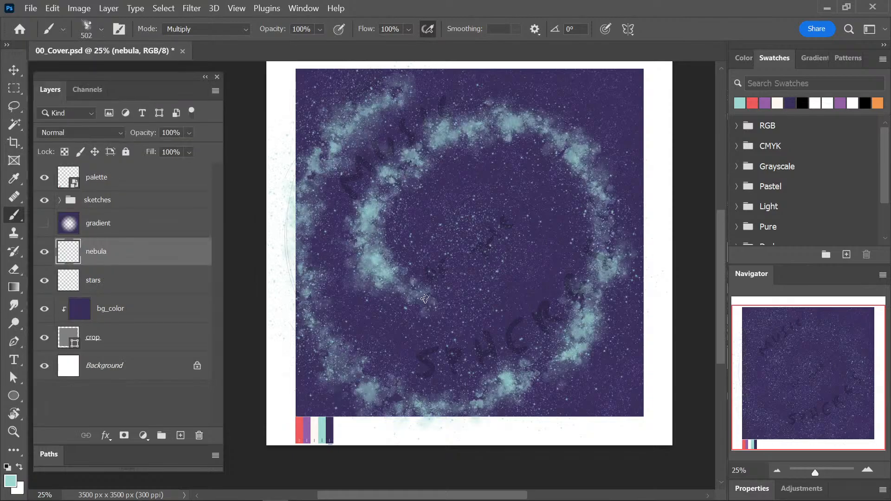
drag(425, 298, 480, 262)
Clear everything painted on the nebula layer, deselect and save the document.
key(ctrl+a)
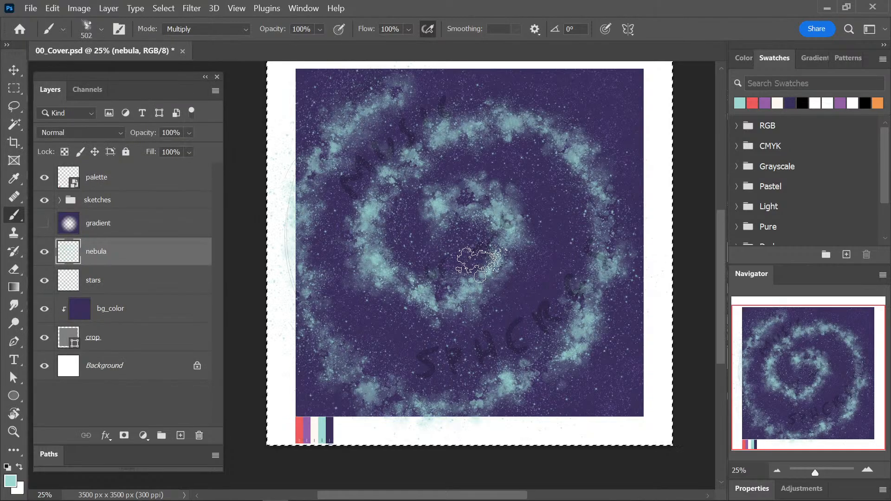
key(Delete)
key(ctrl+d)
key(ctrl+s)
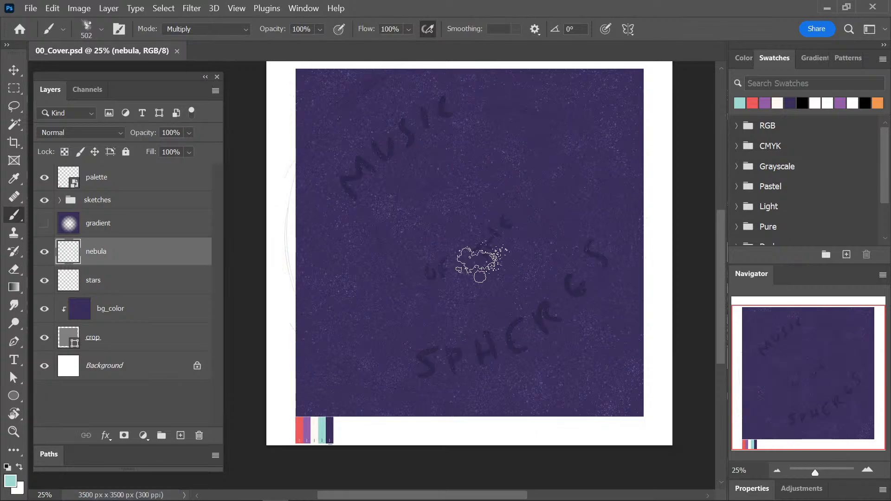
Paint a dense teal spiral nebula from the artwork's upper edge around into its centre, and save the document.
drag(517, 219, 497, 239)
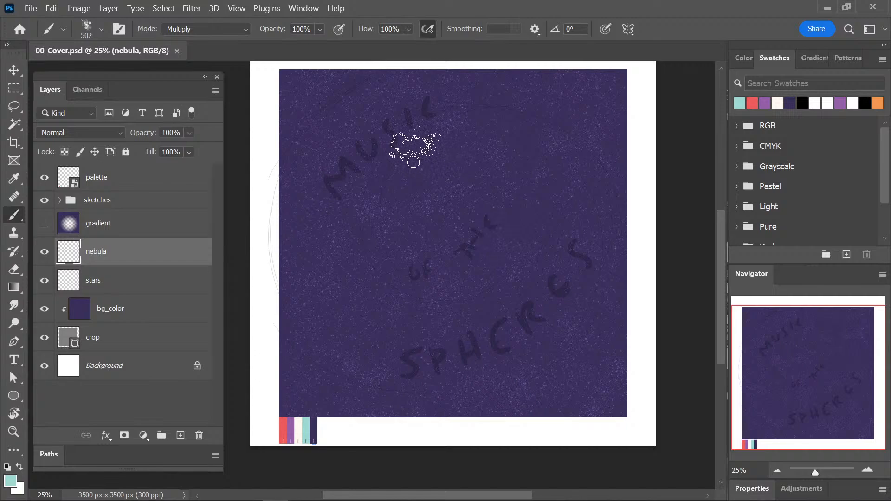
drag(386, 119, 395, 113)
mouse_move(404, 65)
mouse_down()
mouse_move(359, 91)
mouse_move(314, 145)
mouse_move(287, 233)
mouse_move(285, 290)
mouse_move(300, 335)
mouse_move(324, 368)
mouse_move(395, 420)
mouse_move(450, 425)
mouse_move(521, 414)
mouse_move(575, 380)
mouse_move(611, 326)
mouse_move(615, 203)
mouse_move(589, 166)
mouse_move(538, 133)
mouse_move(451, 128)
mouse_move(383, 169)
mouse_move(362, 257)
mouse_move(408, 313)
mouse_move(499, 314)
mouse_move(543, 238)
mouse_move(507, 197)
mouse_move(452, 212)
mouse_move(455, 257)
mouse_move(433, 187)
mouse_move(532, 187)
mouse_move(527, 306)
mouse_move(398, 330)
mouse_move(334, 214)
mouse_move(430, 118)
mouse_move(583, 143)
mouse_move(612, 300)
mouse_move(483, 401)
mouse_move(310, 340)
mouse_move(295, 166)
mouse_move(403, 83)
mouse_up()
key(ctrl+s)
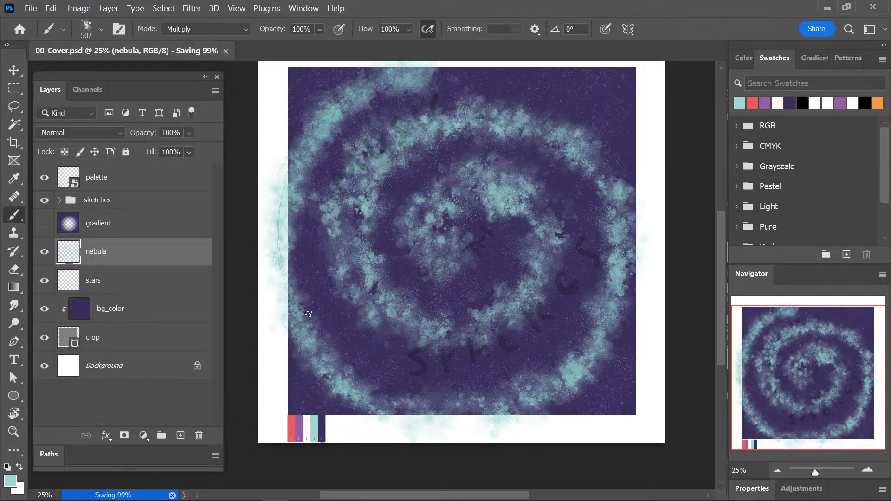
Sample the palette's red and paint red clouds along the teal spiral from its outer arm into the centre.
drag(409, 309, 403, 303)
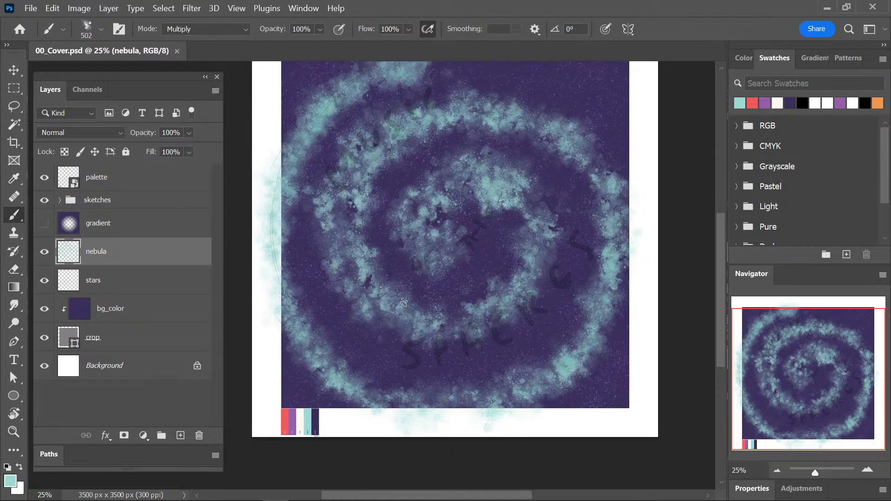
key(i)
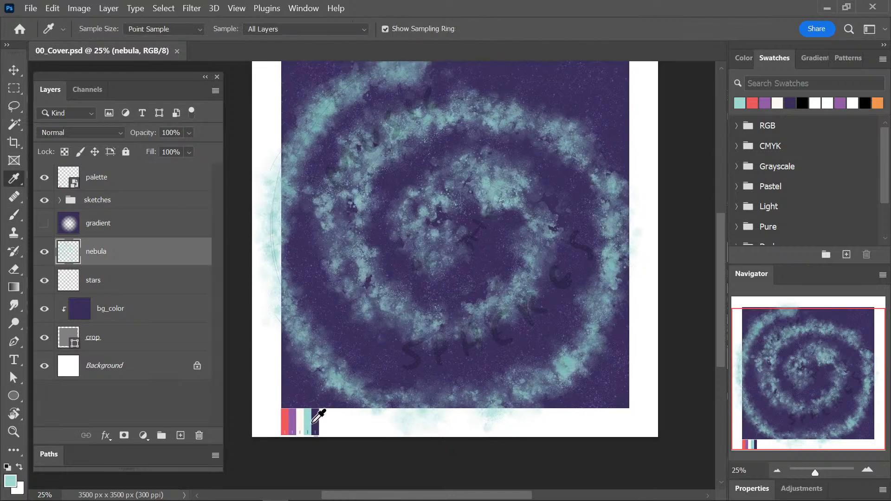
click(294, 415)
drag(387, 268, 376, 291)
key(b)
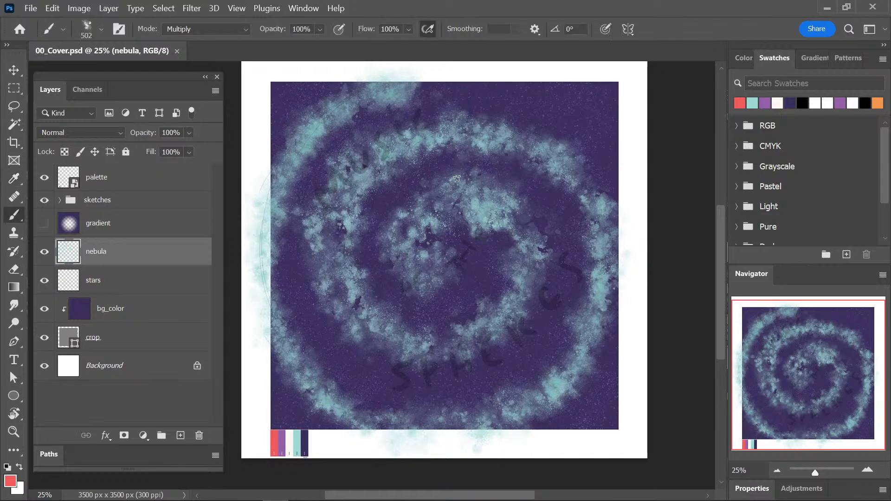
mouse_move(361, 129)
mouse_down()
mouse_move(431, 90)
mouse_move(288, 218)
mouse_move(306, 352)
mouse_move(337, 423)
mouse_move(258, 259)
mouse_move(306, 92)
mouse_move(371, 71)
mouse_up()
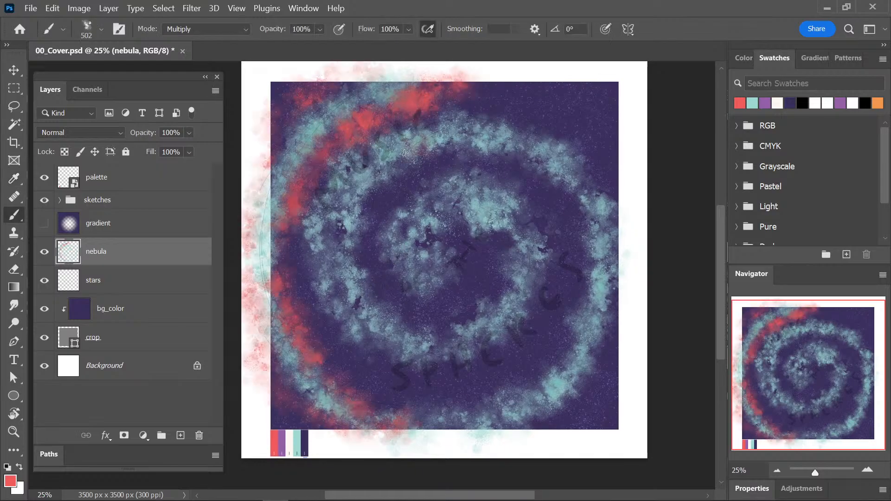
mouse_move(425, 334)
mouse_down()
mouse_move(447, 204)
mouse_move(438, 236)
mouse_move(465, 243)
mouse_move(425, 292)
mouse_move(451, 160)
mouse_move(527, 191)
mouse_move(466, 376)
mouse_move(511, 345)
mouse_move(498, 160)
mouse_move(563, 341)
mouse_move(361, 385)
mouse_move(318, 200)
mouse_move(492, 342)
mouse_up()
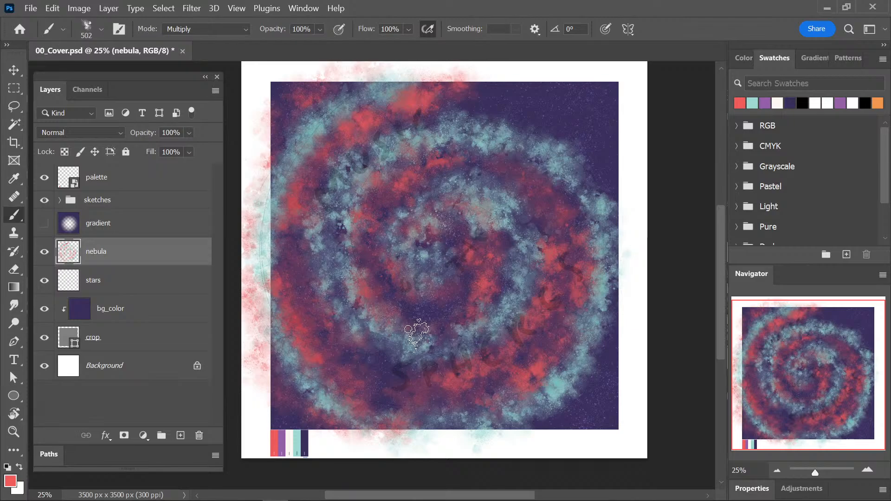
Sample the palette's cream and brush pale clouds into the artwork's corners and along its lower part.
alt+click(289, 438)
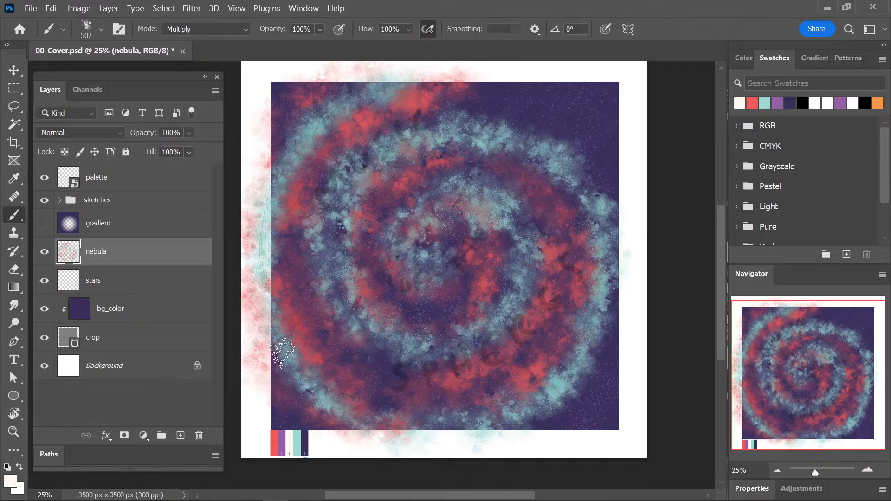
drag(293, 411, 329, 419)
drag(258, 374, 346, 437)
drag(350, 357, 500, 386)
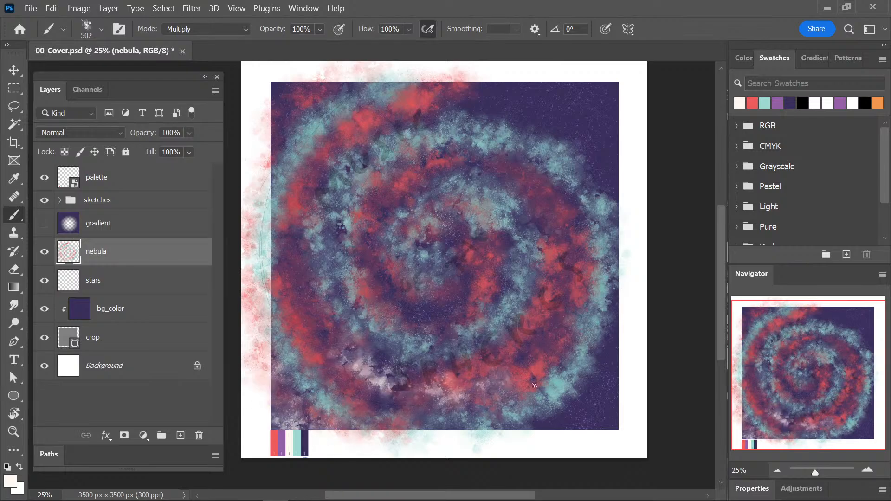
drag(544, 411, 617, 366)
mouse_move(499, 104)
mouse_down()
mouse_move(624, 253)
mouse_move(485, 84)
mouse_move(640, 165)
mouse_move(529, 93)
mouse_up()
drag(327, 80, 373, 69)
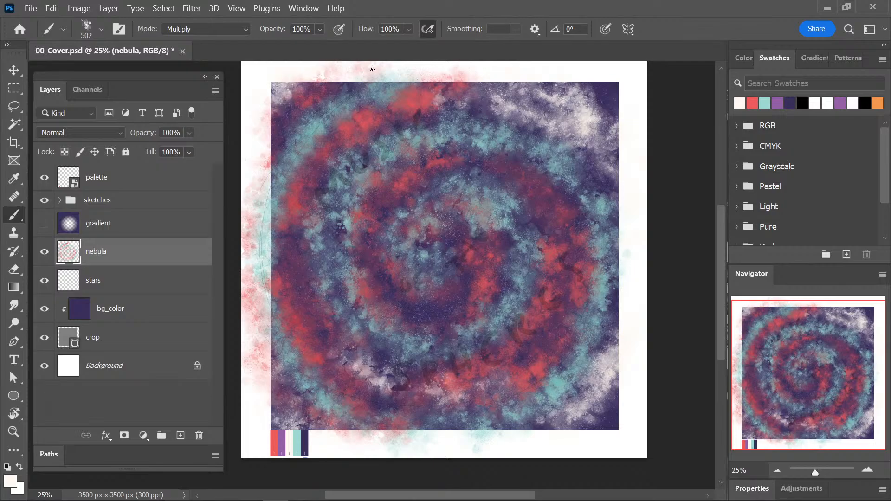
Brush cream clouds between the red and teal spiral bands, around the centre and along the right side of the artwork.
mouse_move(391, 180)
mouse_down()
mouse_move(461, 141)
mouse_move(315, 214)
mouse_up()
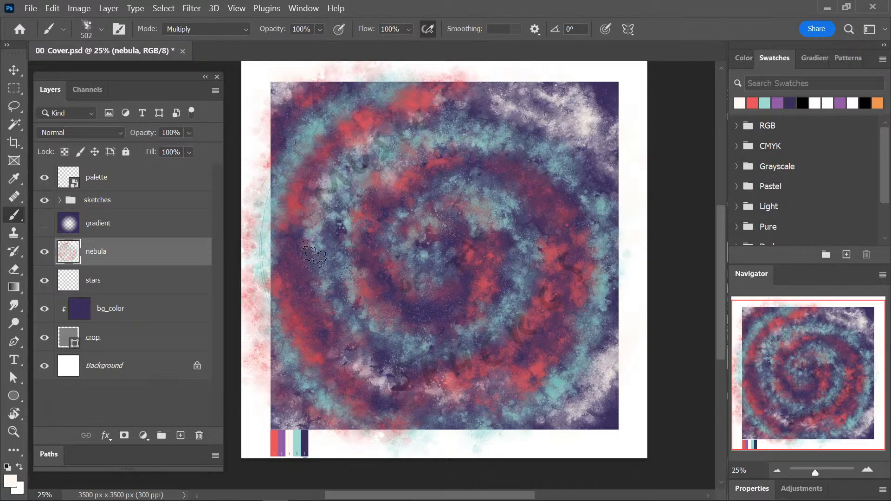
drag(312, 251, 441, 350)
mouse_move(480, 213)
mouse_down()
mouse_move(445, 329)
mouse_move(378, 273)
mouse_move(418, 167)
mouse_move(477, 315)
mouse_move(482, 162)
mouse_up()
drag(321, 195, 409, 353)
mouse_move(348, 113)
mouse_down()
mouse_move(274, 227)
mouse_move(545, 415)
mouse_up()
drag(417, 406, 563, 383)
drag(612, 260, 555, 413)
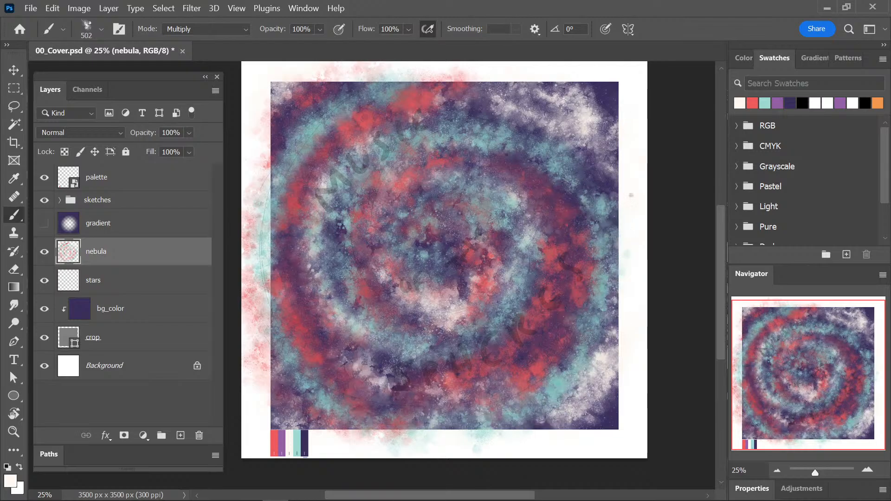
drag(585, 93, 610, 139)
Sample the palette's purple and paint purple clouds over the artwork's lower-left corner and the spiral's left and inner bands.
key(i)
click(282, 441)
key(b)
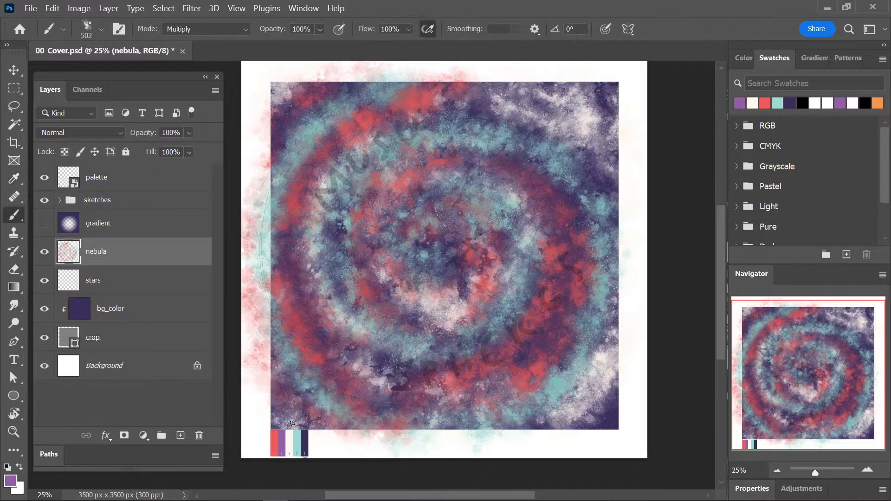
mouse_move(283, 348)
mouse_down()
mouse_move(347, 429)
mouse_move(279, 364)
mouse_move(374, 432)
mouse_up()
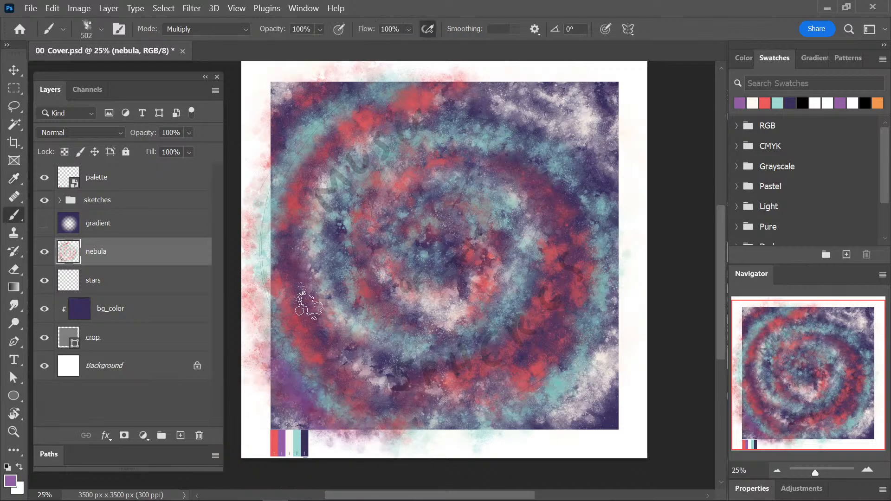
drag(309, 302, 459, 394)
drag(347, 179, 461, 342)
drag(431, 197, 477, 258)
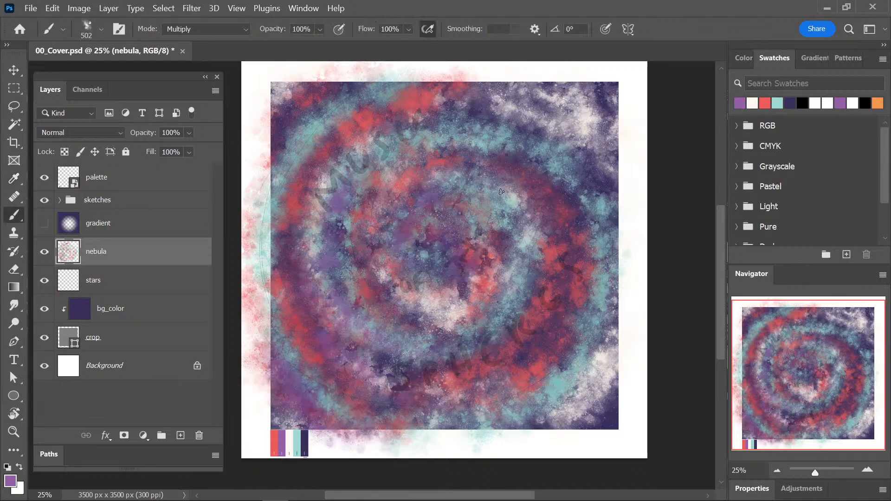
Continue the purple clouds around the rest of the spiral and into the artwork's upper and right-hand corners.
drag(480, 194, 479, 356)
mouse_move(352, 283)
mouse_down()
mouse_move(432, 150)
mouse_move(523, 167)
mouse_up()
mouse_move(434, 102)
mouse_down()
mouse_move(492, 106)
mouse_move(577, 157)
mouse_up()
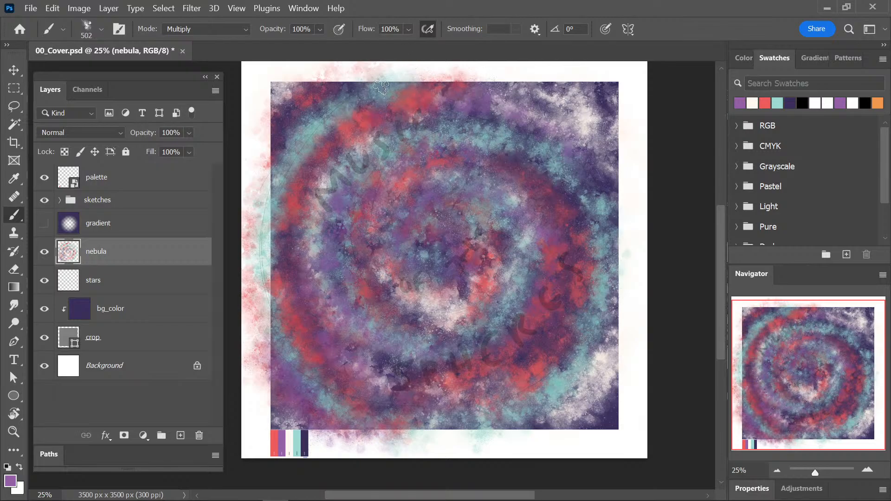
mouse_move(381, 87)
mouse_down()
mouse_move(267, 140)
mouse_move(260, 218)
mouse_up()
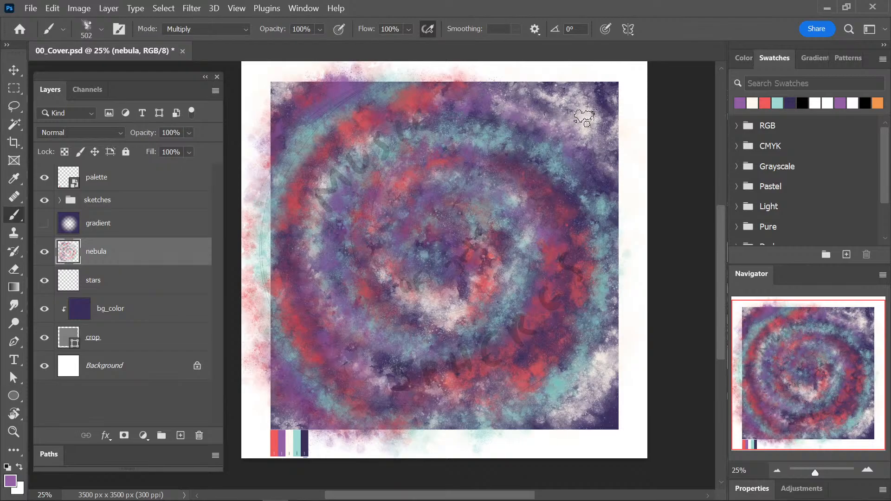
mouse_move(536, 87)
mouse_down()
mouse_move(614, 125)
mouse_move(600, 96)
mouse_move(604, 259)
mouse_move(587, 362)
mouse_move(567, 401)
mouse_move(606, 392)
mouse_move(605, 422)
mouse_move(589, 294)
mouse_move(476, 419)
mouse_up()
mouse_move(474, 274)
mouse_down()
mouse_move(457, 318)
mouse_move(529, 257)
mouse_move(362, 214)
mouse_up()
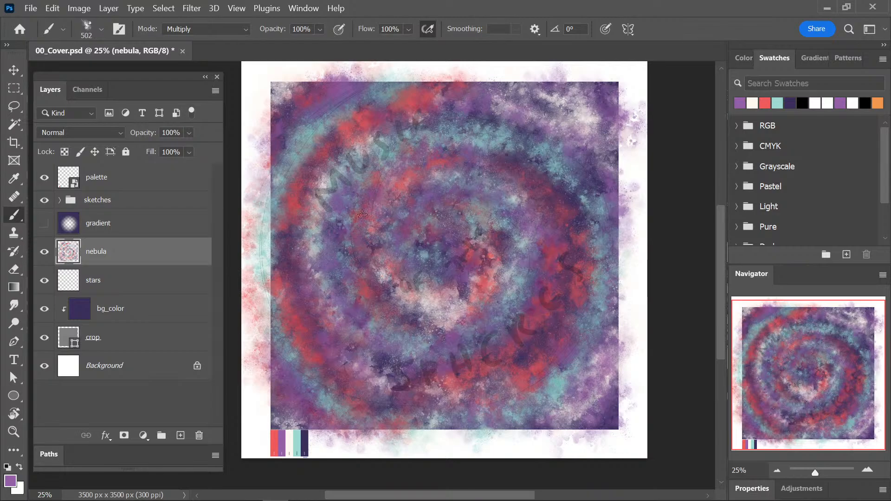
Open the recent file 12_Coloratura.psd.
click(36, 14)
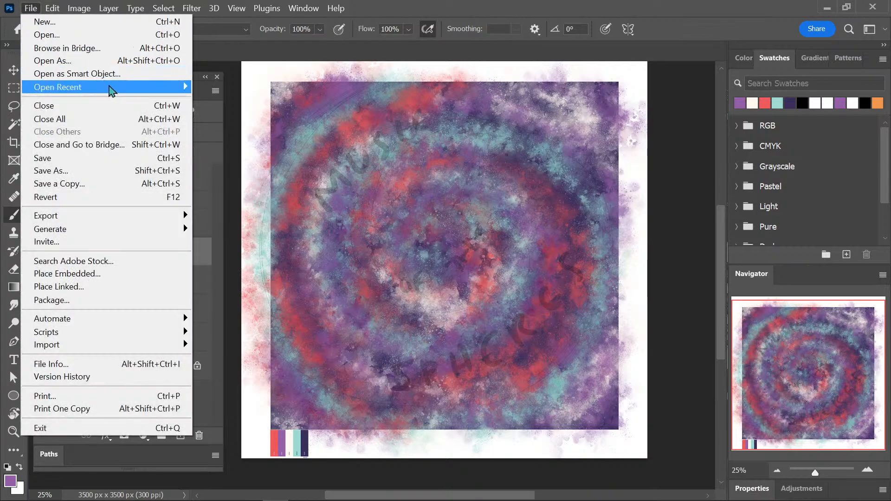
mouse_move(109, 87)
click(304, 177)
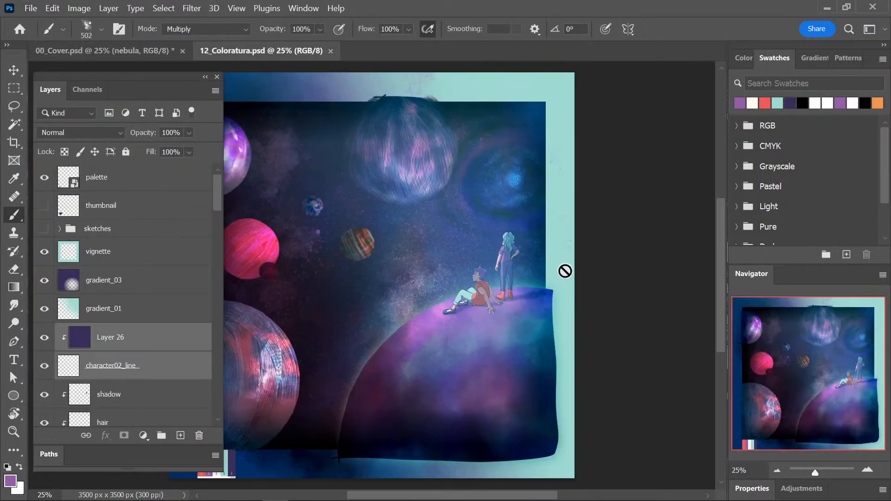
Examine the lower background layers of 12_Coloratura.psd, selecting the stars copy layer and the stars layer to check their blending.
drag(216, 201, 212, 413)
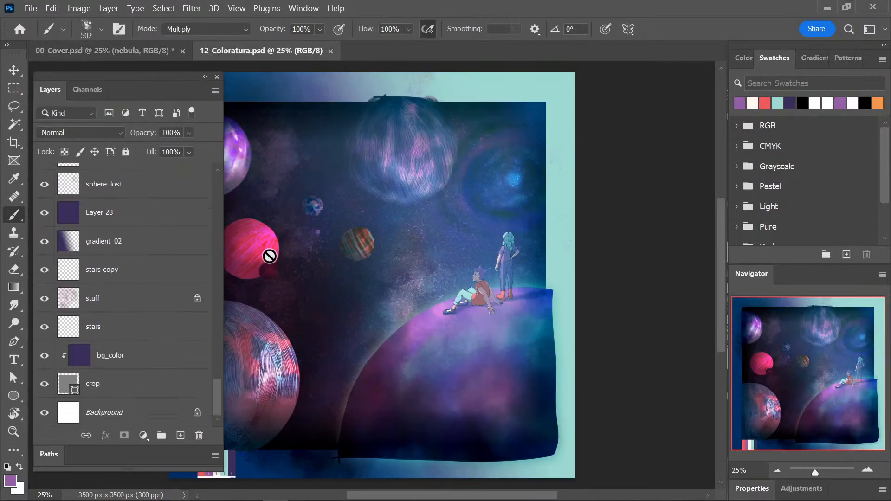
drag(398, 318, 467, 294)
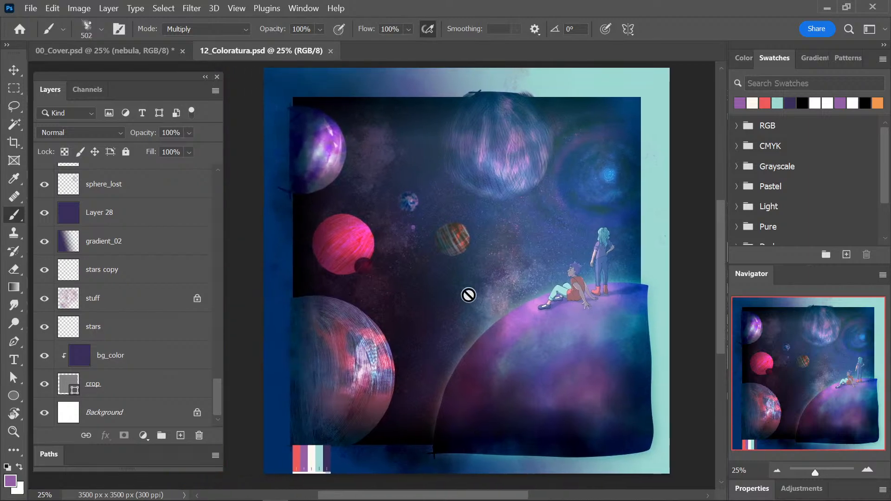
click(113, 274)
click(109, 331)
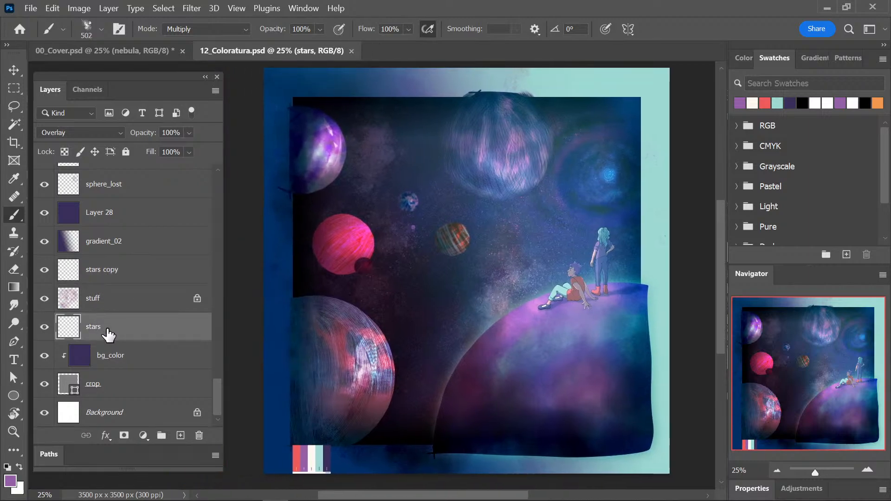
Check the stuff layer's blending in 12_Coloratura.psd and close that file.
click(112, 301)
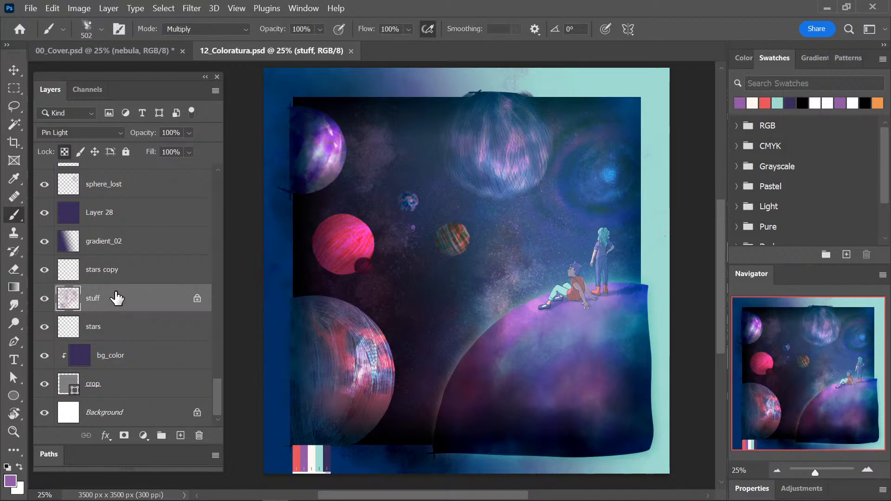
click(351, 51)
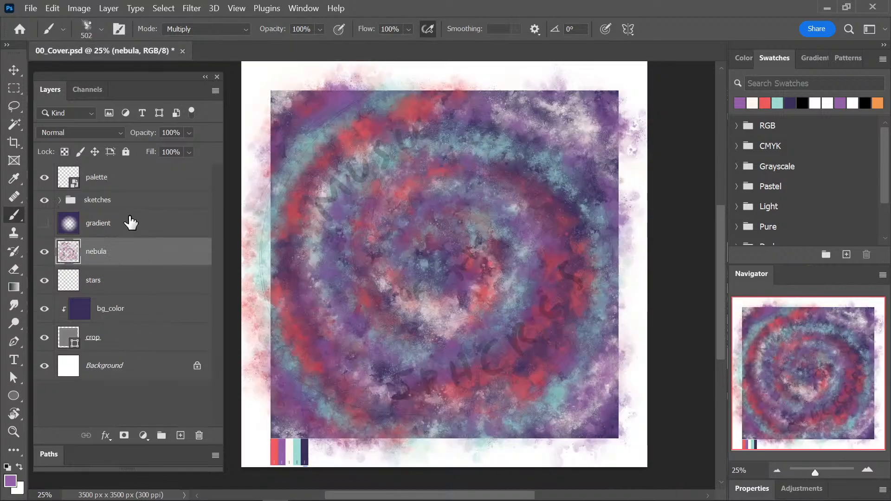
Set the nebula layer's blend mode to Pin Light, hide the sketches group, and save the document.
click(120, 287)
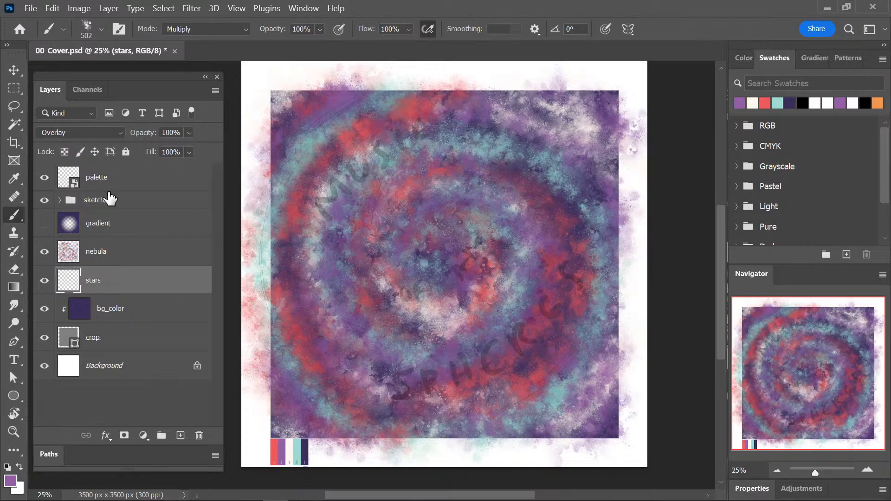
click(114, 256)
click(80, 133)
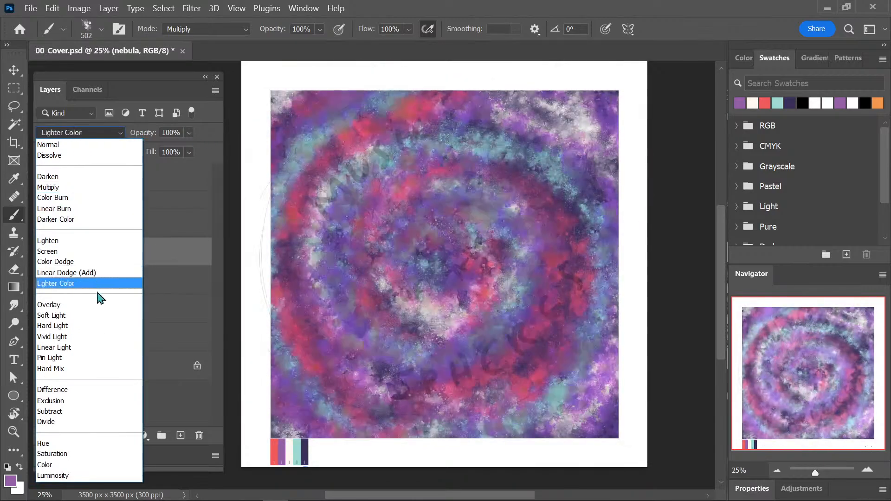
click(102, 361)
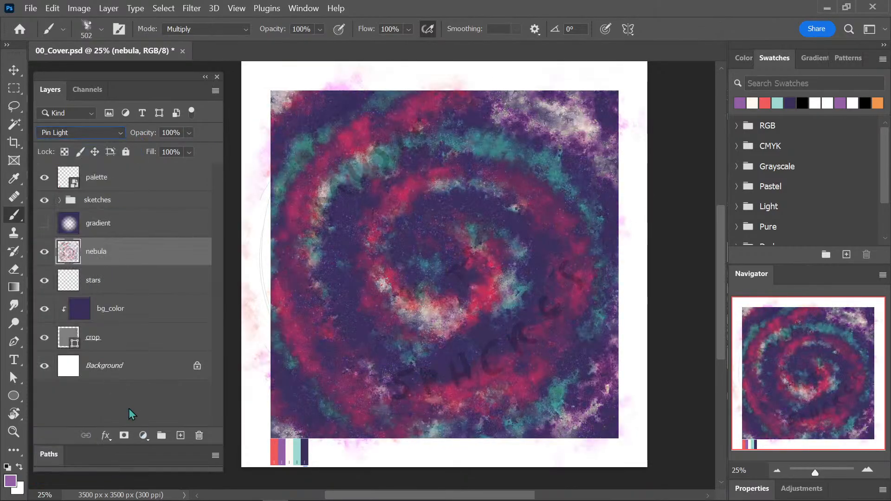
click(44, 200)
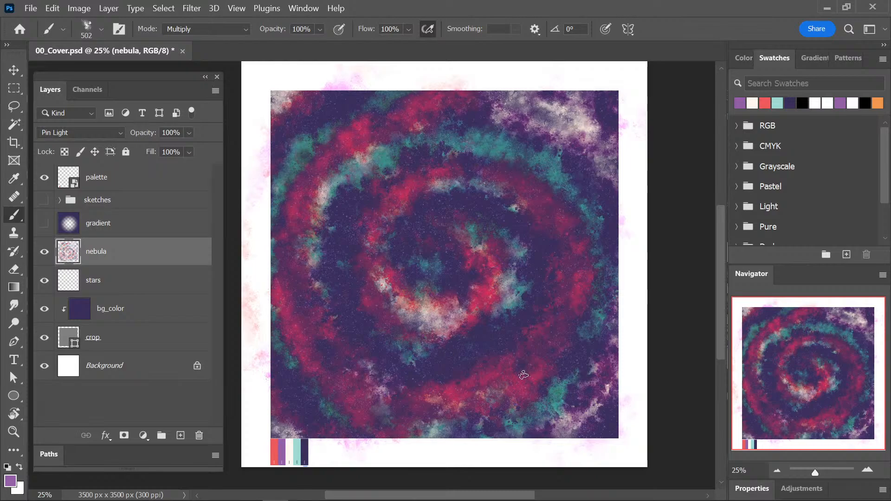
key(ctrl+s)
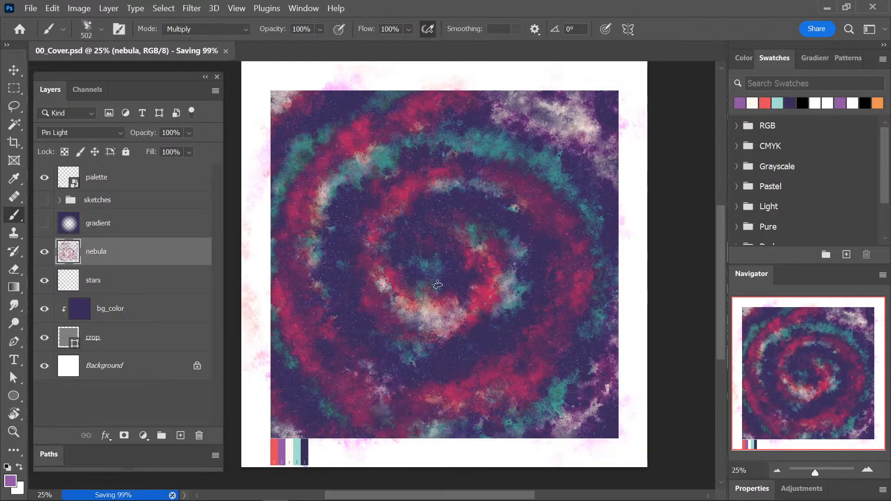
Show the gradient layer, set its blend mode to Overlay, and save the document.
click(45, 223)
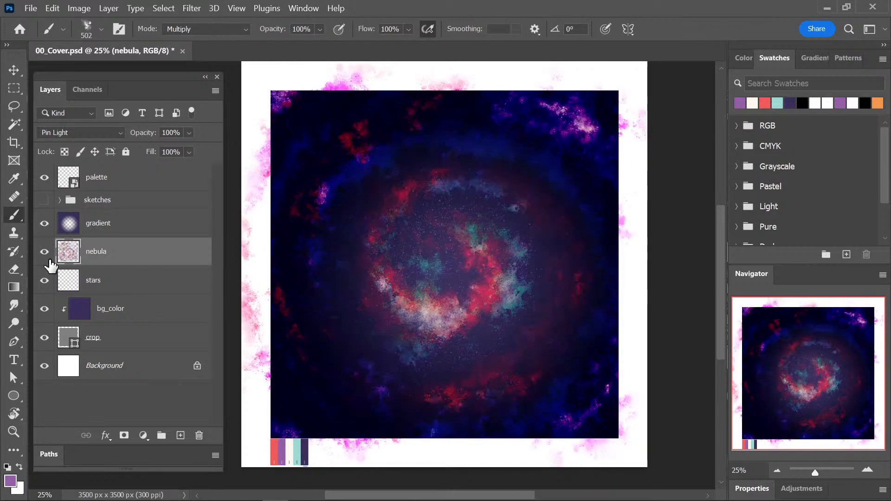
click(108, 228)
click(95, 132)
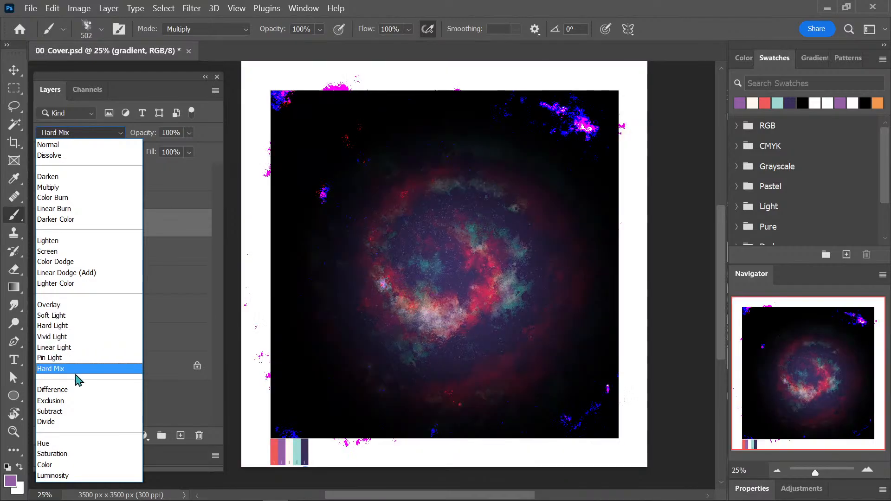
click(79, 305)
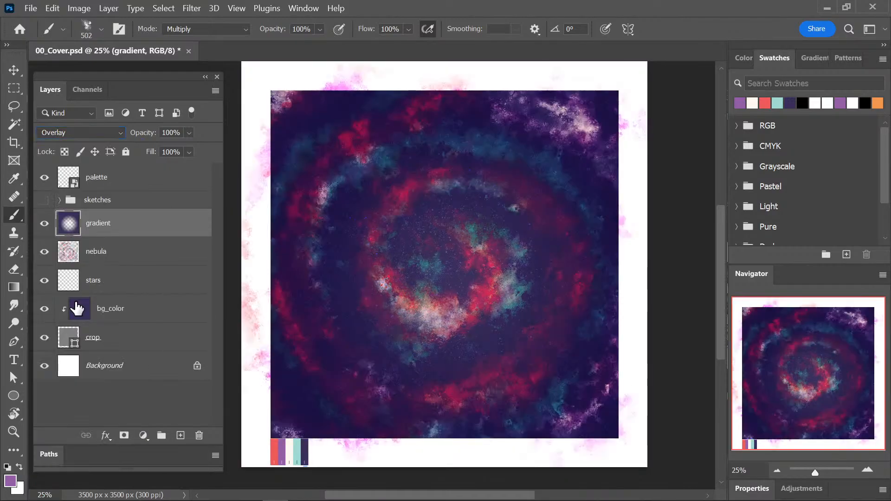
key(ctrl+s)
scroll(721, 293, up, 1)
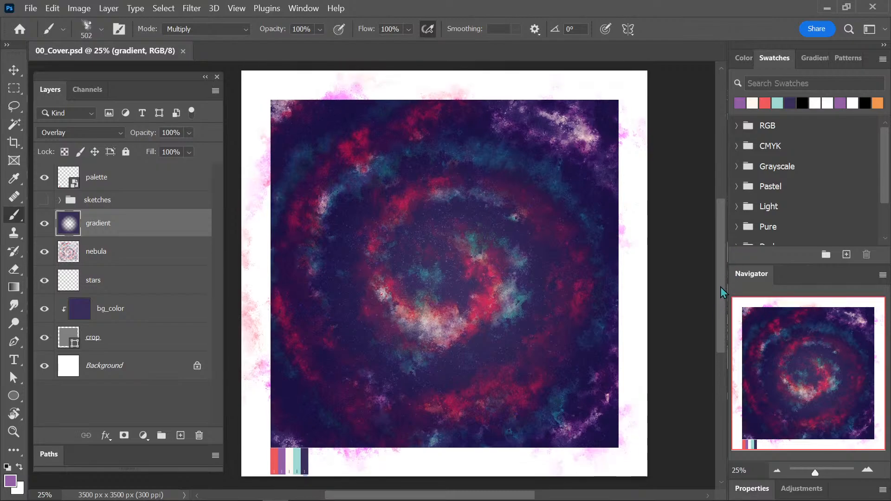
scroll(720, 290, up, 1)
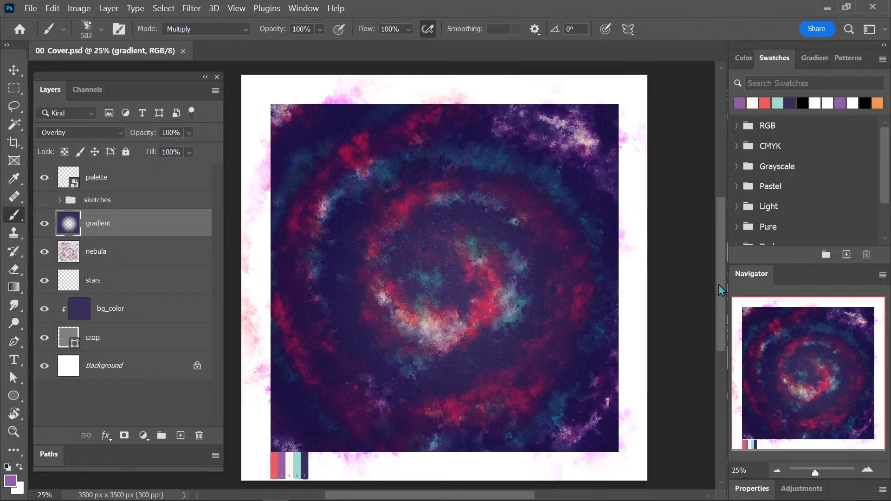
Duplicate the stars layer and place the copy between the nebula and gradient layers.
click(153, 284)
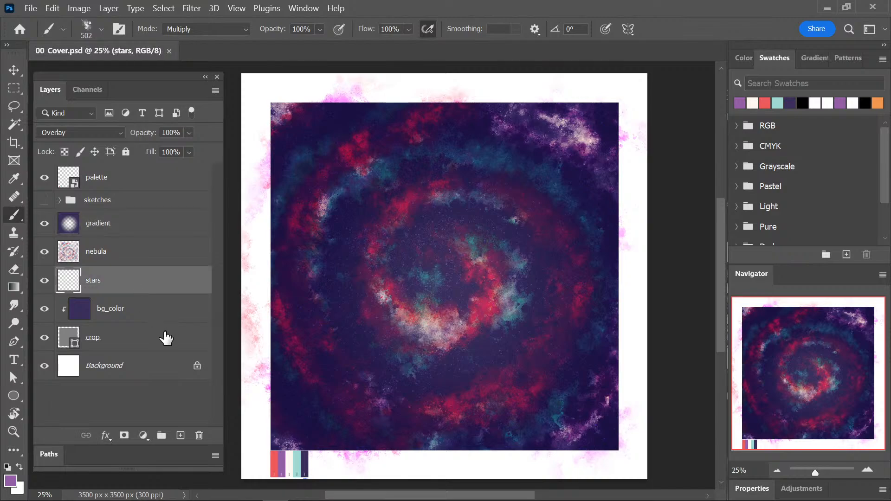
key(ctrl+j)
drag(167, 290, 169, 242)
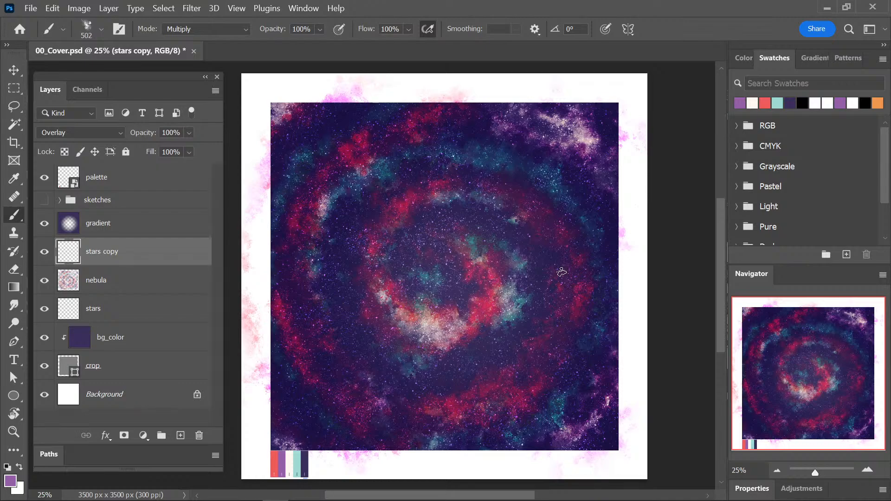
Reopen 12_Coloratura.psd, check the blending of the stuff, gradient_02 and Layer 28 layers for comparison, and close it.
click(165, 291)
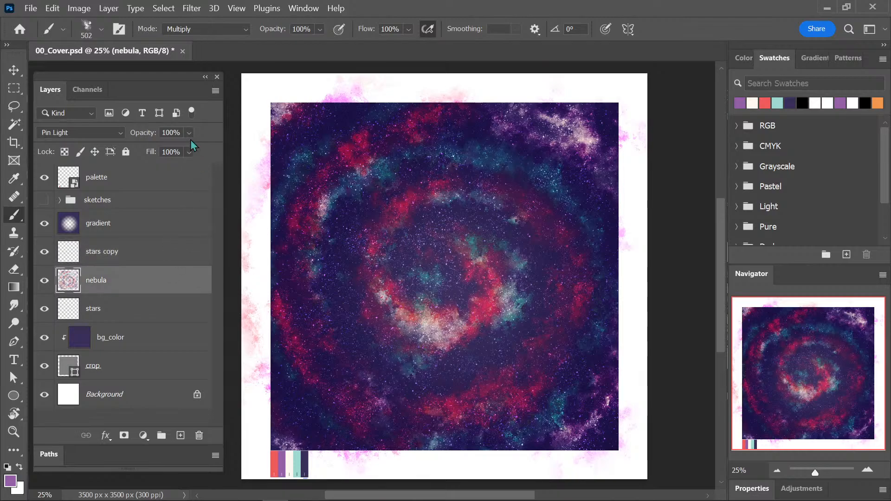
click(31, 8)
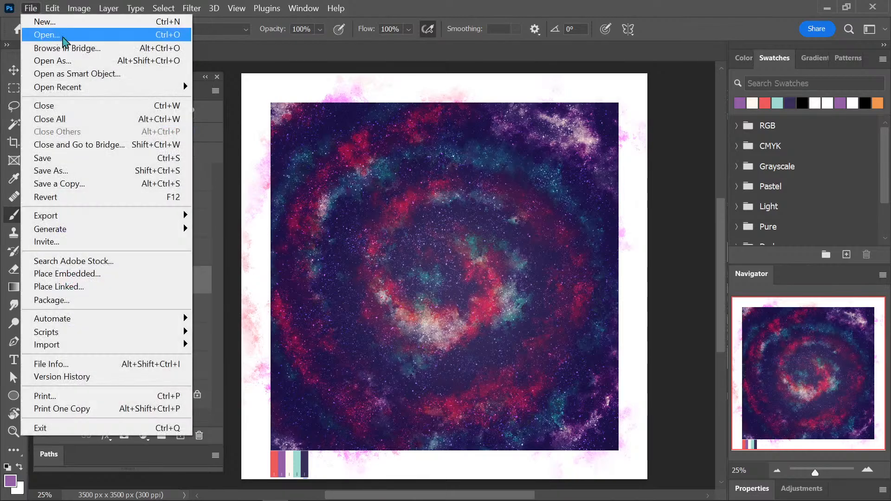
mouse_move(133, 89)
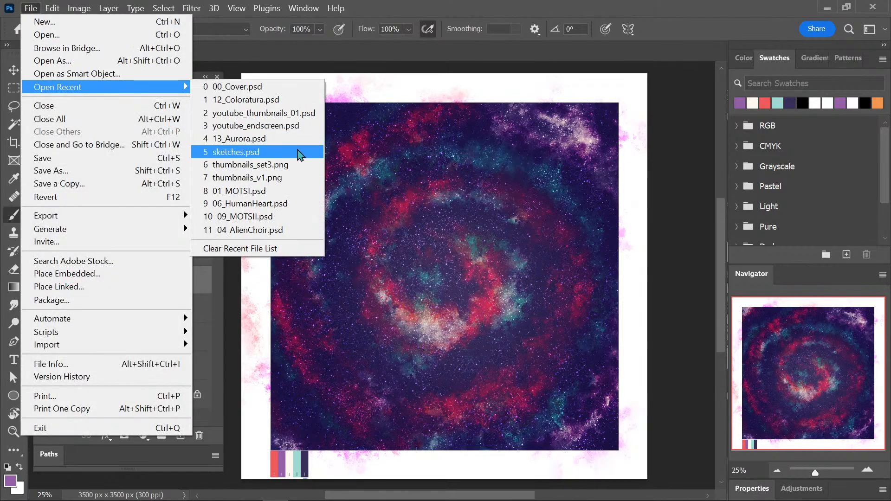
click(299, 89)
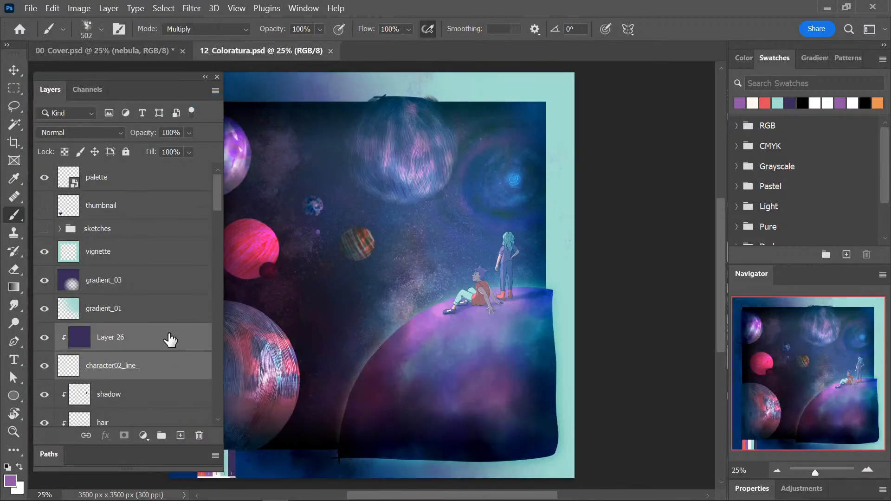
drag(215, 199, 216, 399)
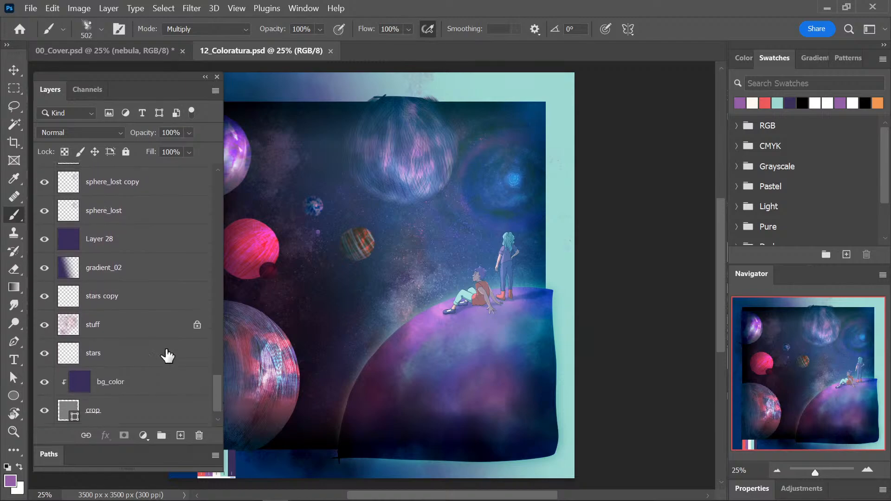
click(149, 333)
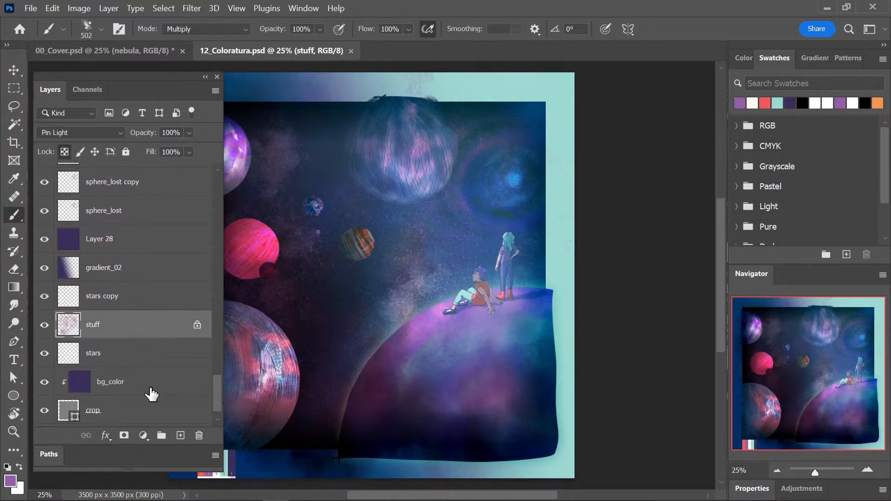
click(135, 278)
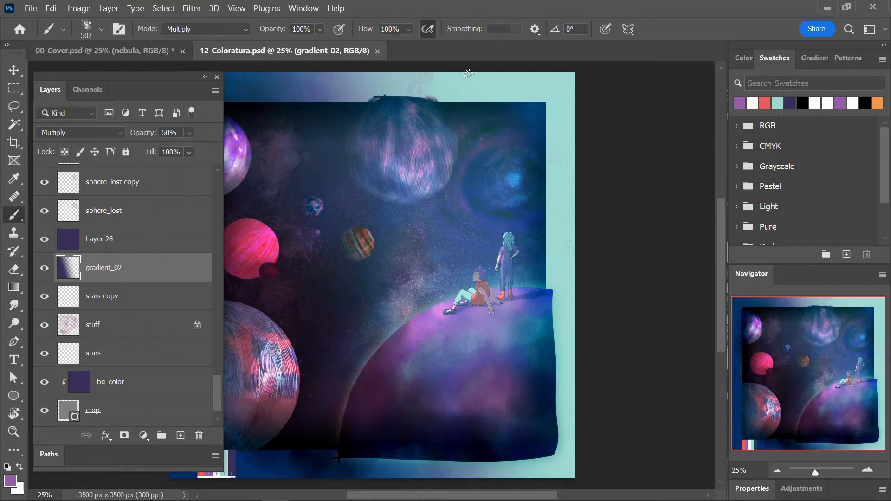
click(141, 240)
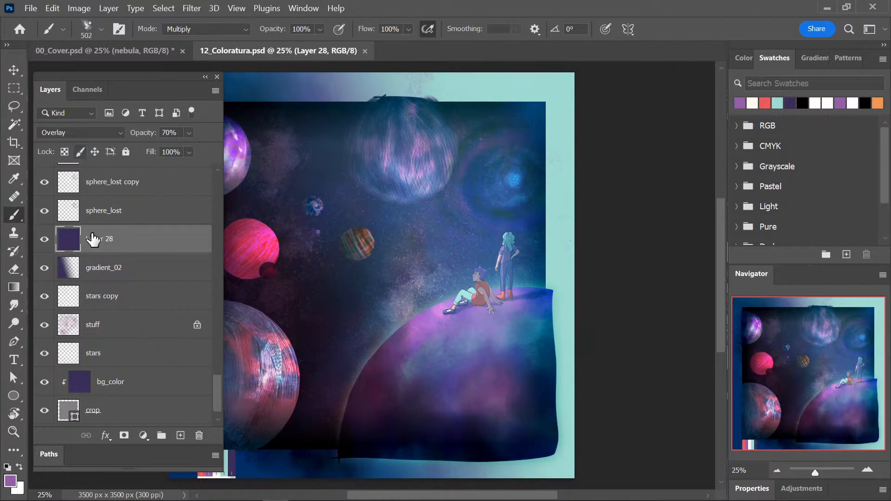
click(364, 51)
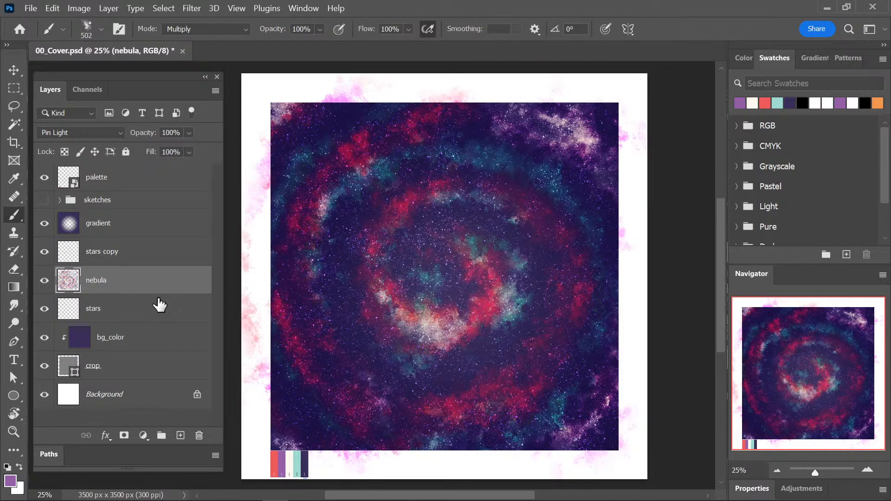
Keep the nebula layer on Pin Light, lock its transparent pixels, and paint purple with the Multiply brush down the spiral's left bands.
click(101, 133)
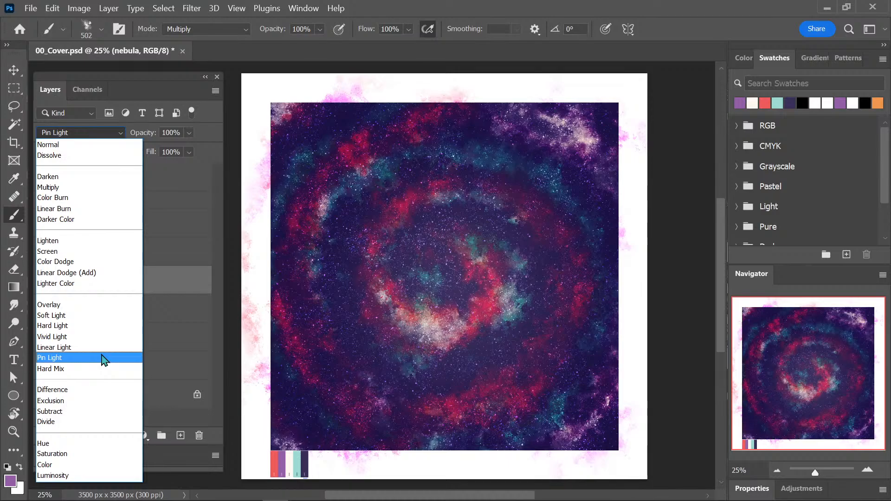
click(103, 358)
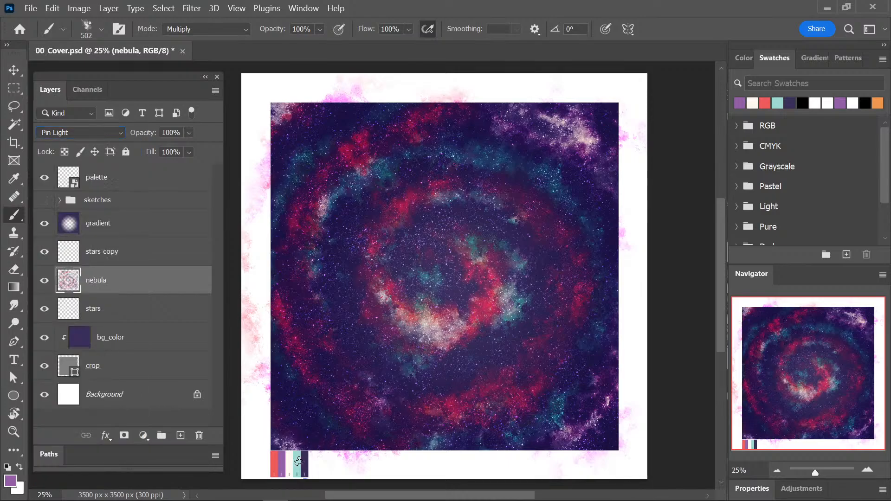
key(i)
key(b)
click(65, 152)
mouse_move(319, 191)
mouse_down()
mouse_move(354, 153)
mouse_move(453, 113)
mouse_move(278, 258)
mouse_move(328, 371)
mouse_up()
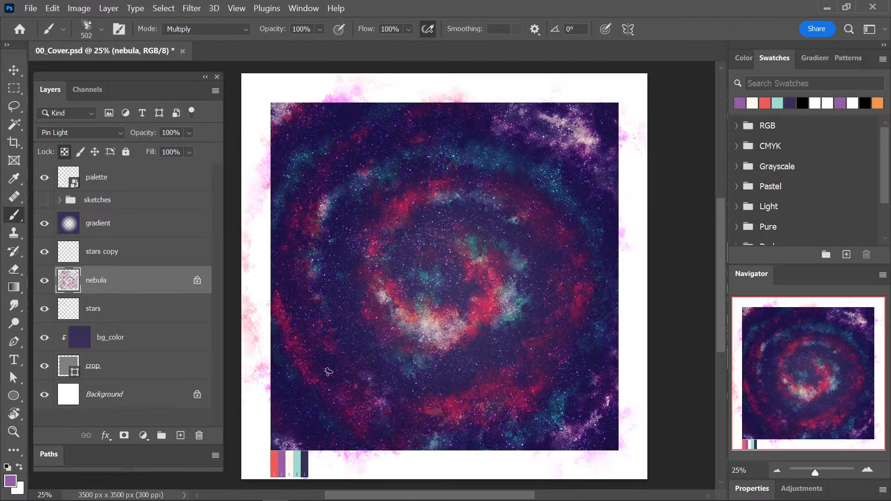
Set the brush mode to Normal and sample the palette's teal and coral red to recolour the spiral's left bands.
key(i)
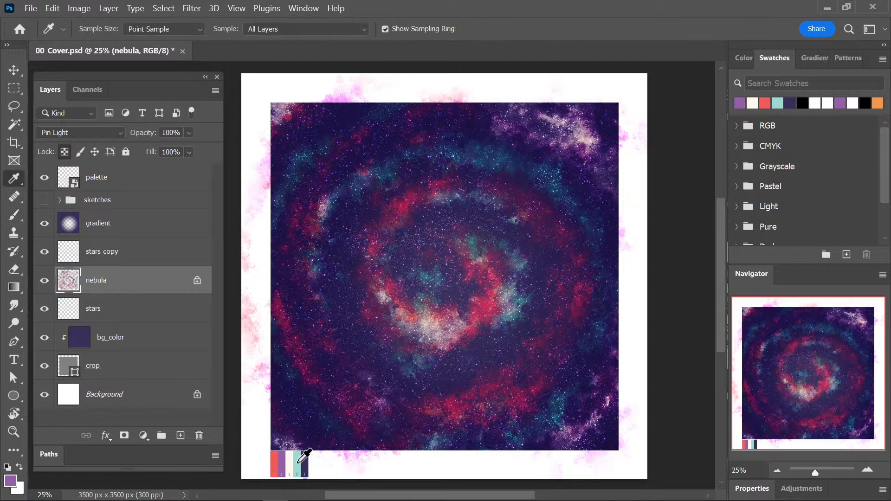
click(298, 462)
key(b)
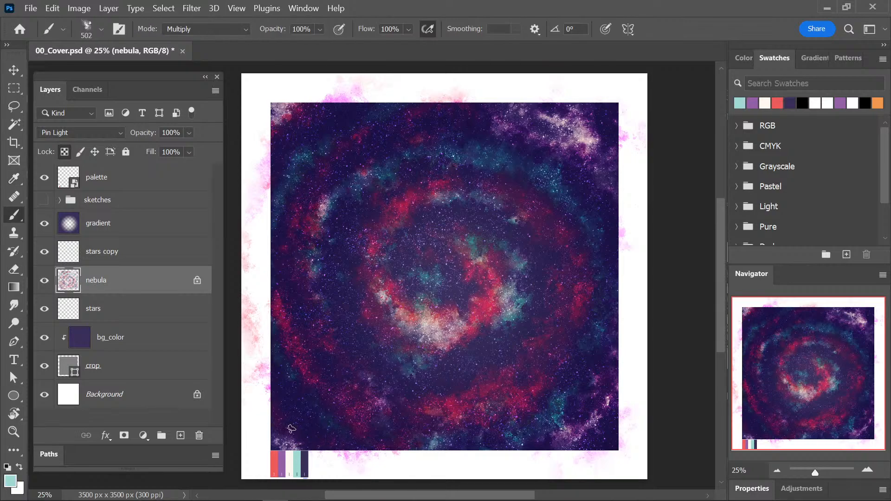
click(225, 32)
click(223, 35)
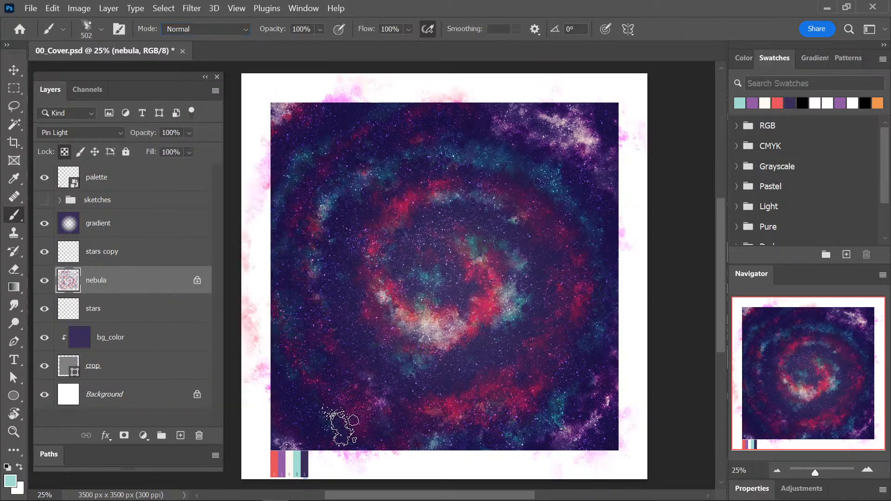
key(i)
click(274, 463)
key(b)
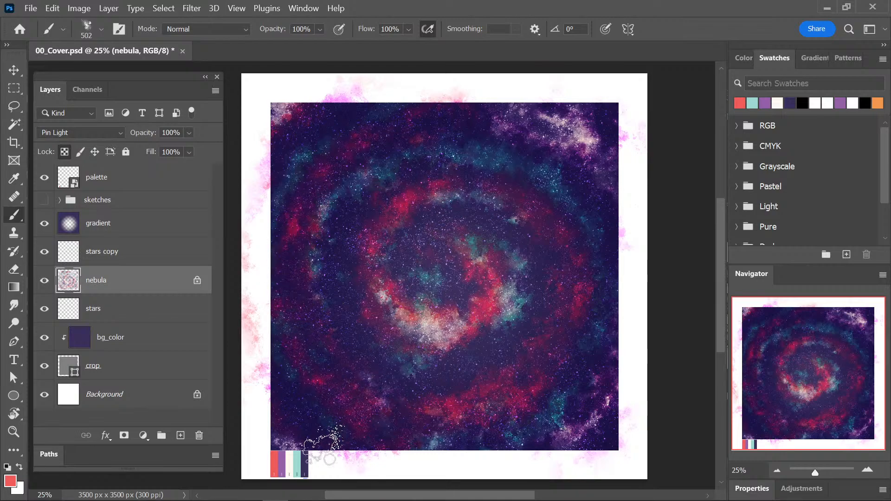
Sample the palette's cream and paint highlights along the inner spiral's left and lower curve and the outer left band.
key(i)
click(290, 464)
key(b)
drag(402, 200, 371, 260)
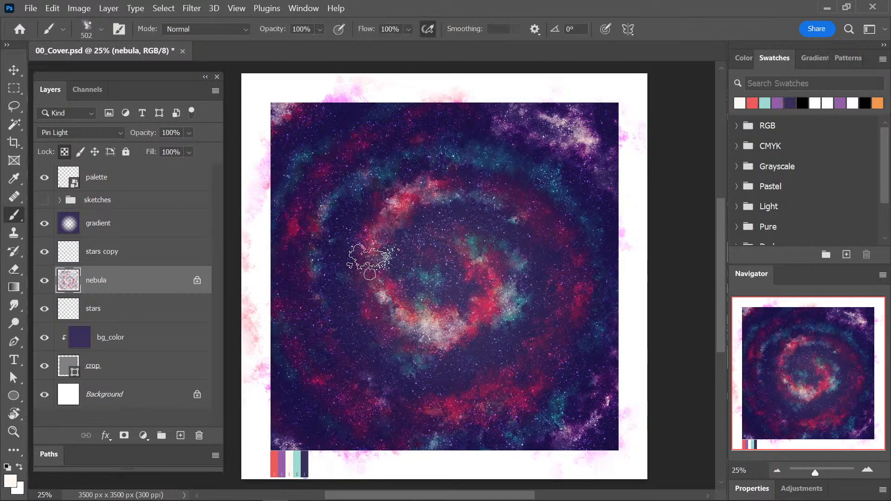
click(422, 357)
click(359, 386)
click(281, 225)
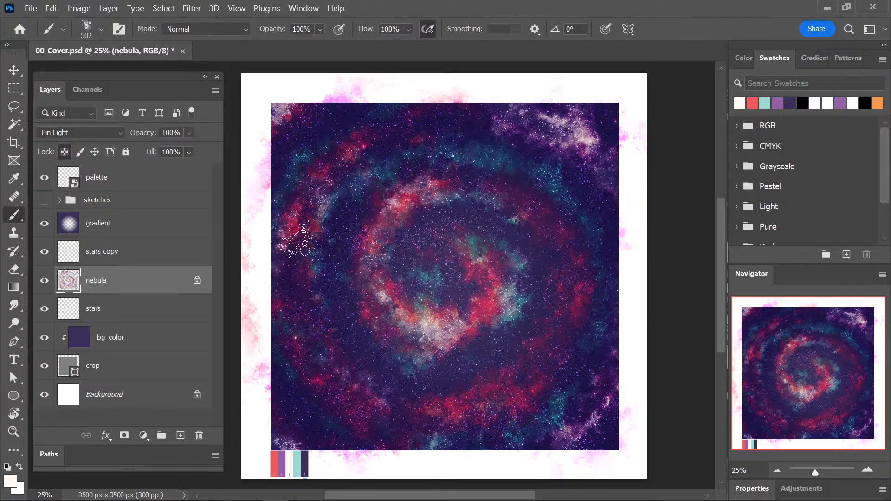
Sample the palette's teal and paint clouds over the spiral's lower and lower-right bands.
key(i)
click(297, 463)
key(b)
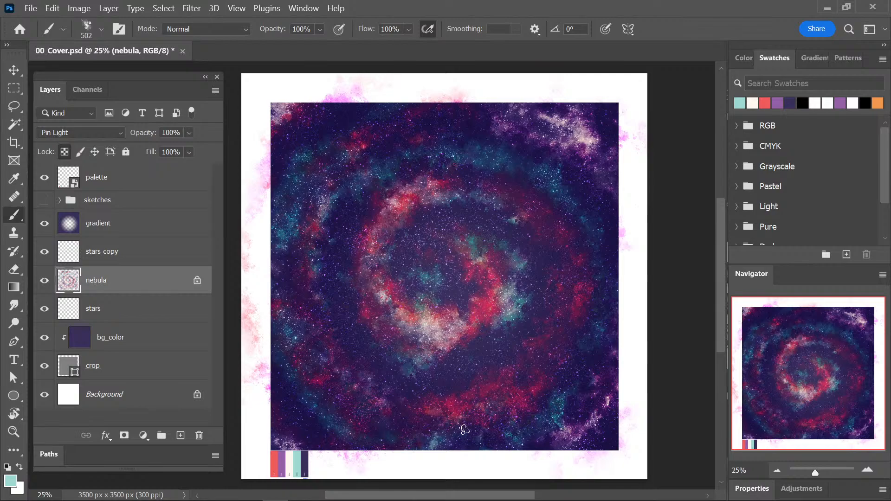
drag(497, 412, 549, 370)
drag(511, 347, 469, 365)
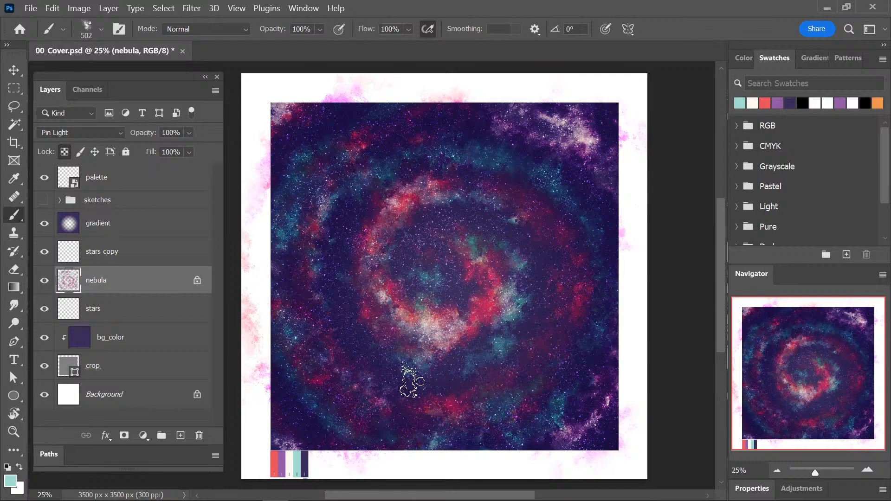
drag(543, 350, 531, 325)
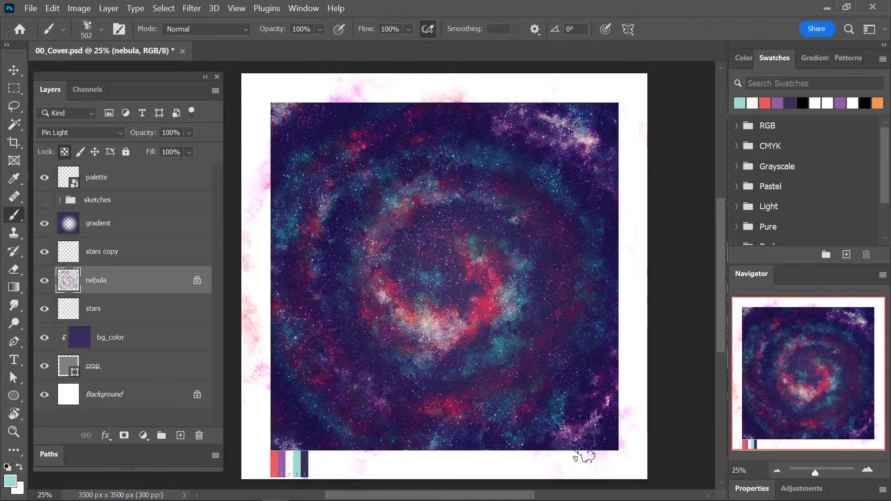
Paint teal over the spiral's core, and touch up its outer bands with the palette's purple and cream, including the upper-left edge.
drag(426, 341, 419, 246)
mouse_move(434, 300)
mouse_down()
mouse_move(480, 227)
mouse_move(410, 255)
mouse_up()
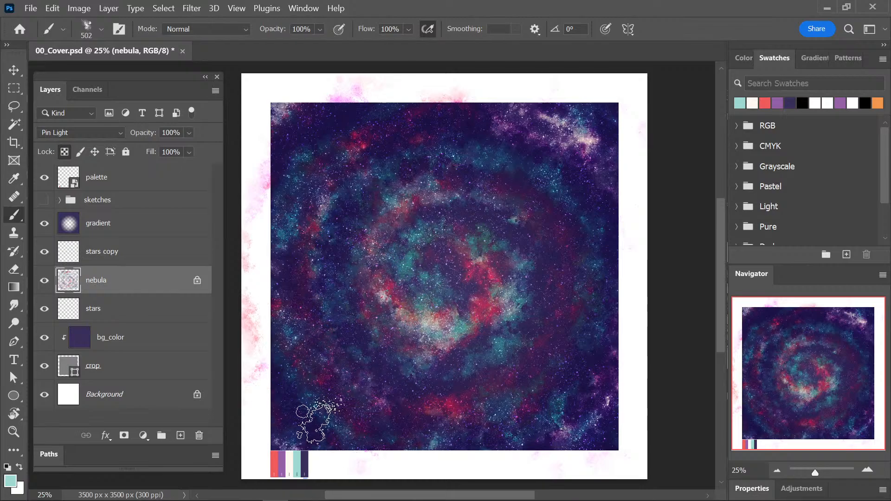
alt+click(281, 466)
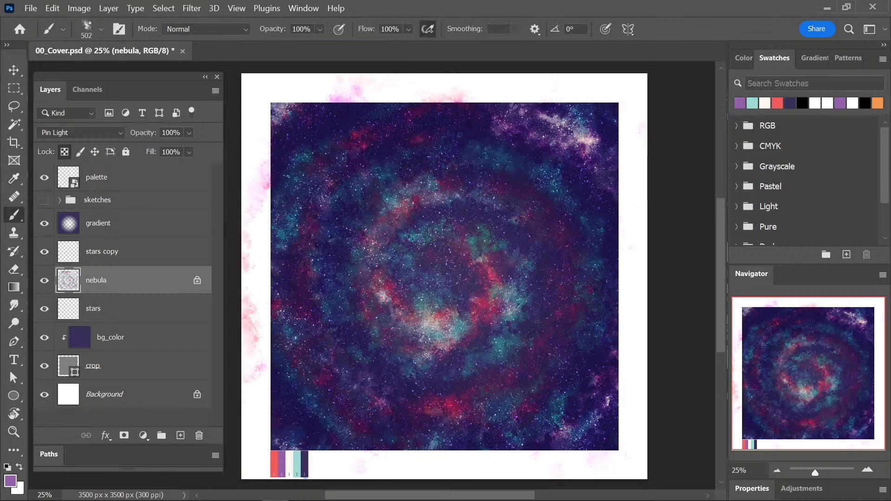
alt+click(291, 461)
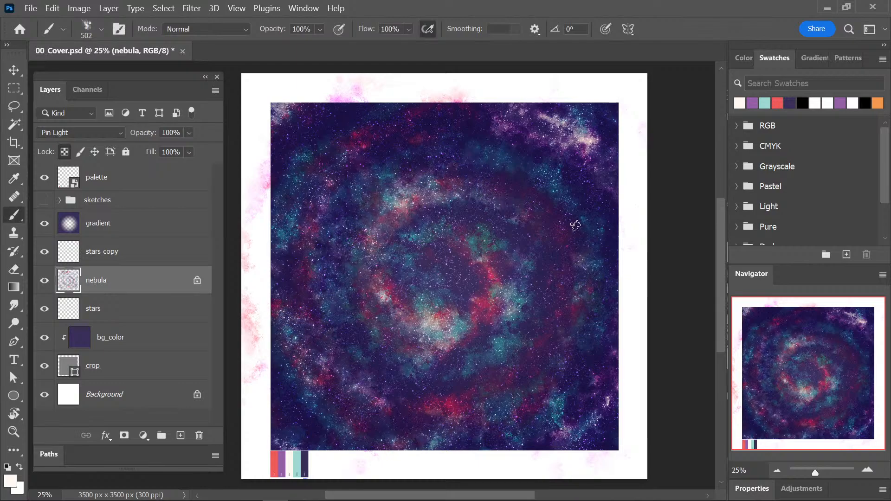
drag(371, 97, 282, 199)
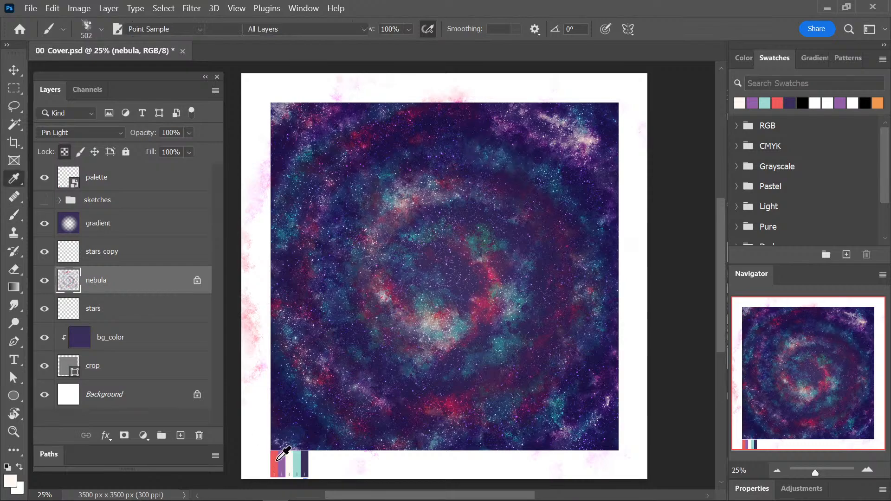
Sample the palette's coral red, teal and dark indigo to touch up the spiral's outer left and lower-left bands.
alt+click(275, 458)
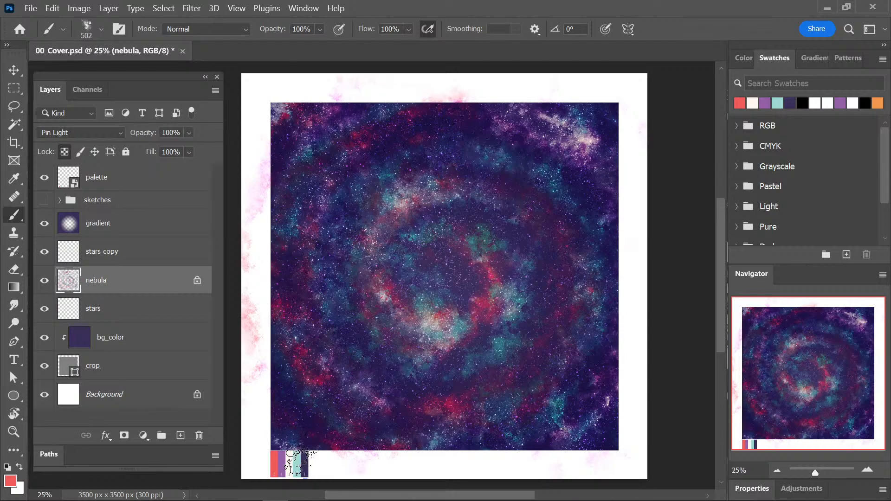
alt+click(297, 464)
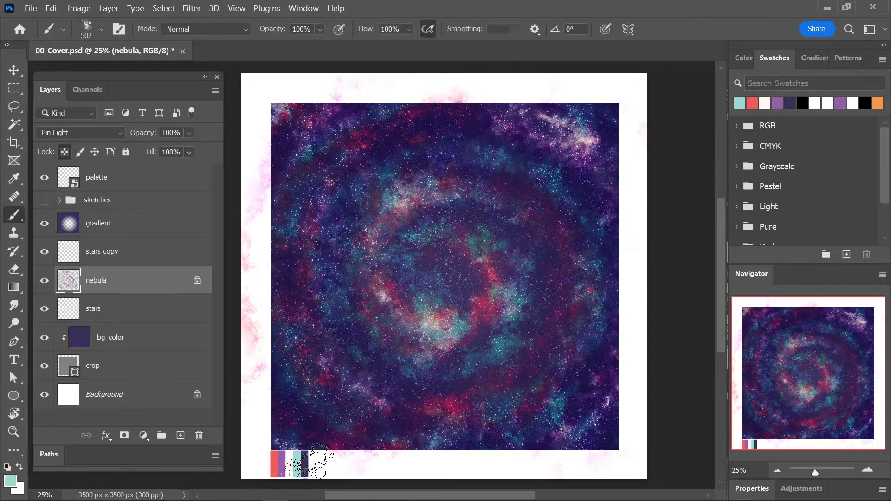
alt+click(304, 462)
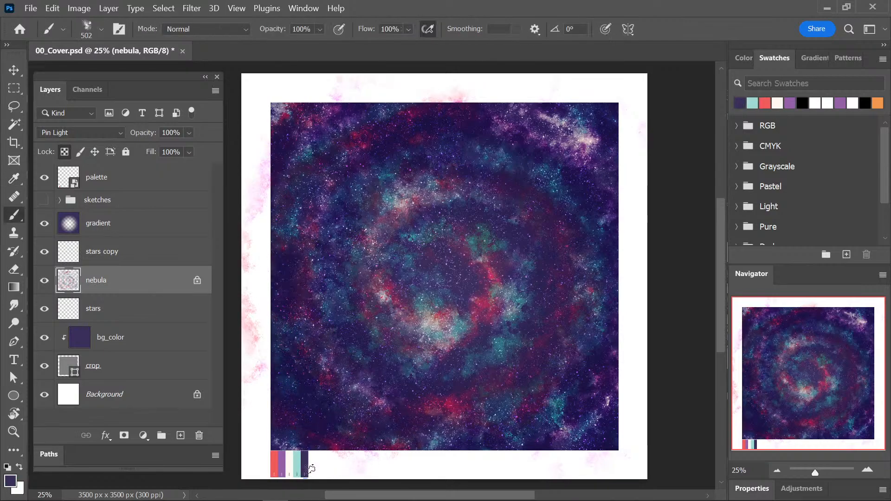
Sample the palette's cream, coral red and purple to recolour the inner ring around the spiral's core.
key(i)
click(290, 464)
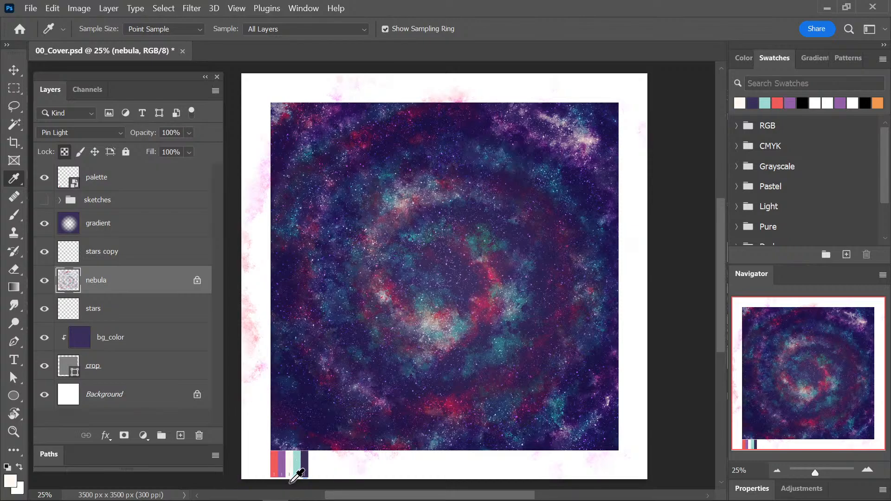
click(277, 463)
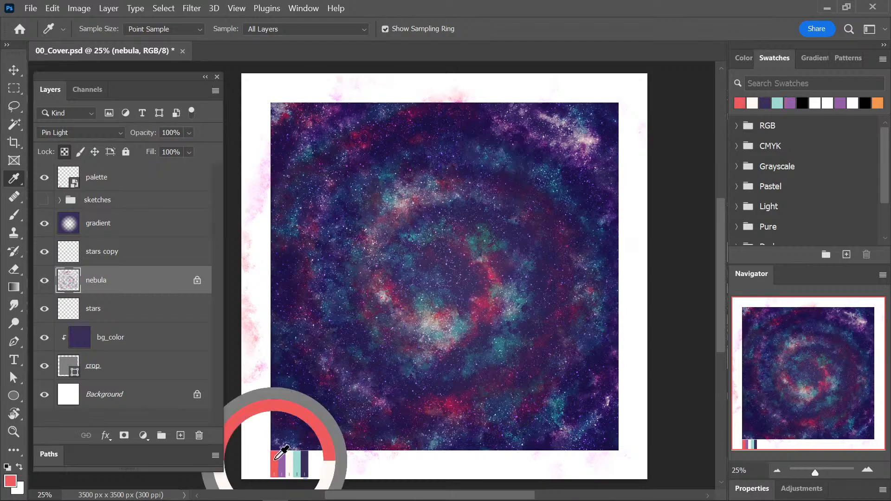
key(b)
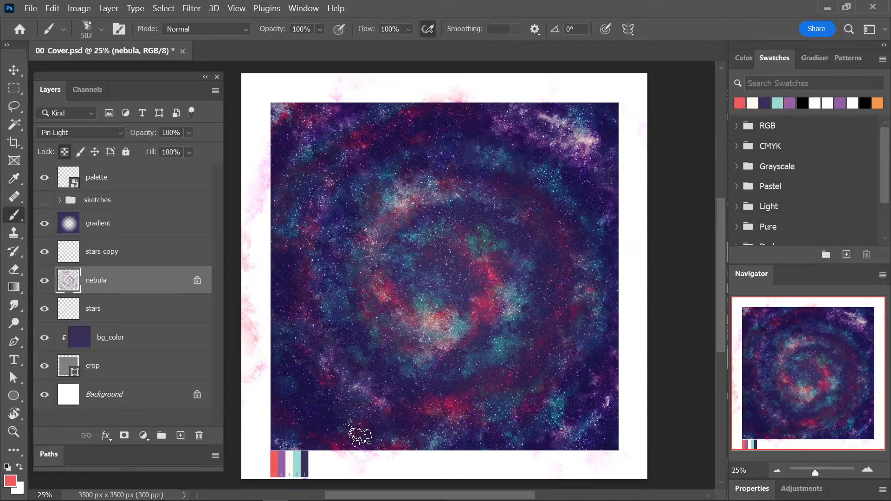
alt+click(281, 463)
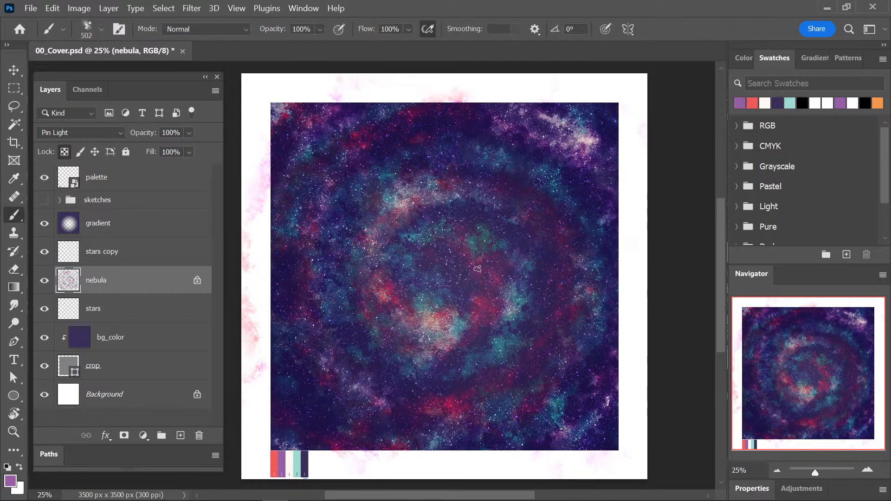
Paint the palette's teal over the inner ring, the upper-right cloud and the upper-left red patches, saving the document along the way.
alt+click(297, 459)
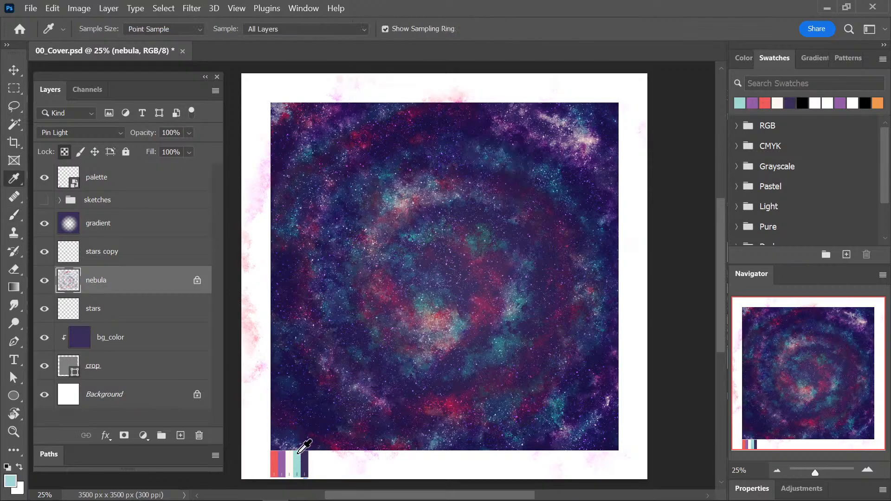
alt+click(358, 288)
alt+click(298, 454)
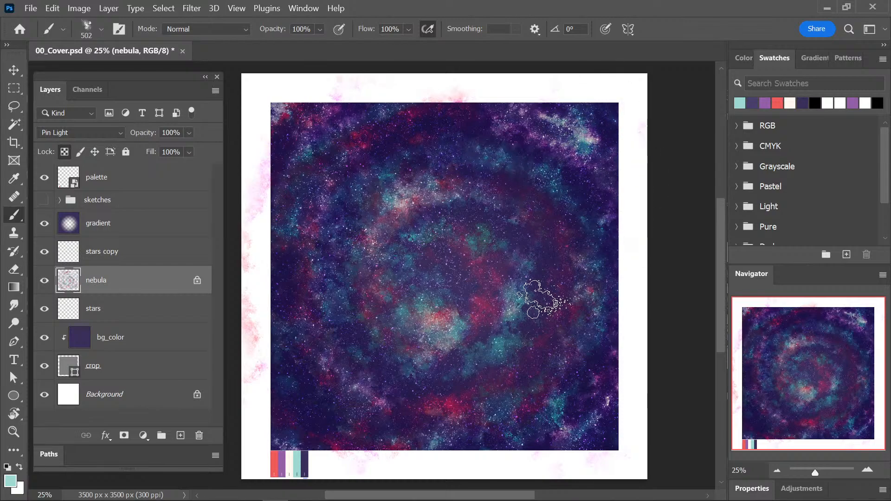
key(ctrl+s)
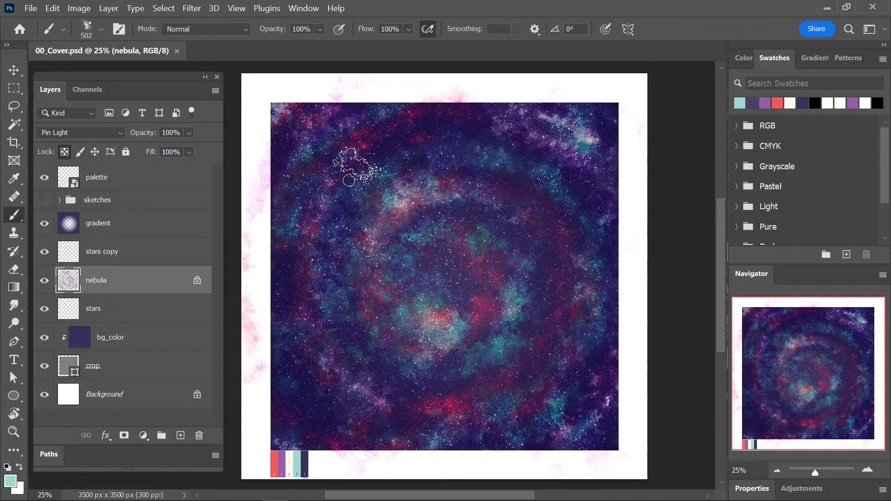
drag(355, 165, 379, 147)
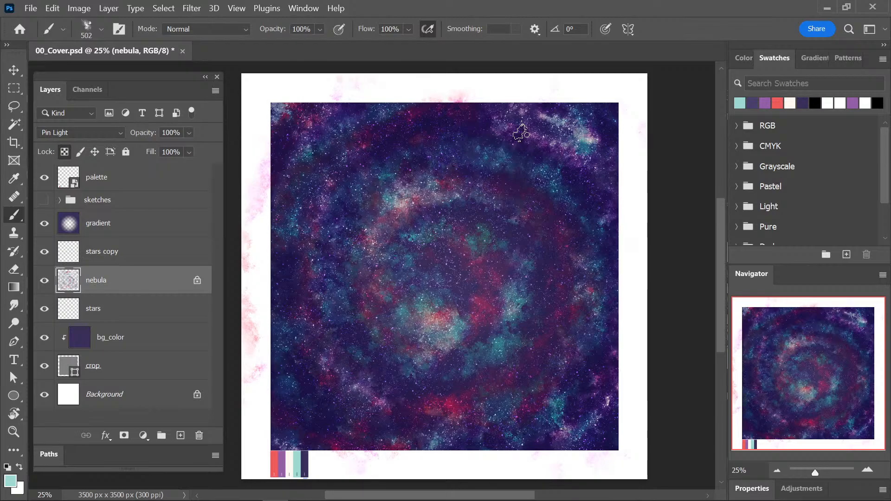
Choose the Kyle's Spatter Brushes - Super Wet 2 brush and add a new layer above the nebula layer.
click(89, 32)
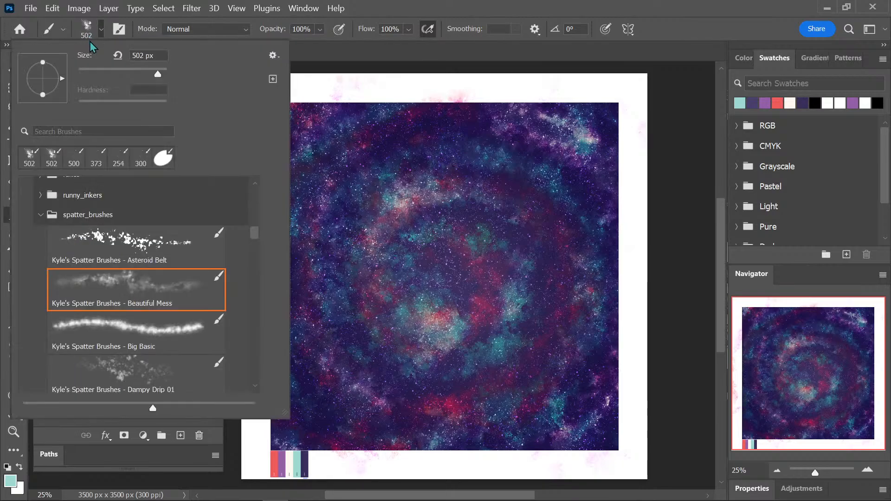
mouse_move(254, 236)
mouse_down()
mouse_move(250, 335)
mouse_move(249, 327)
mouse_up()
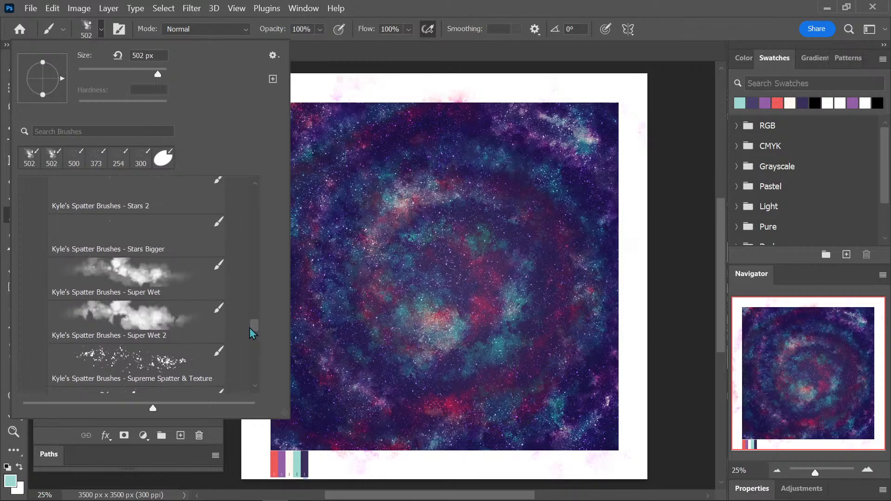
click(161, 290)
click(174, 316)
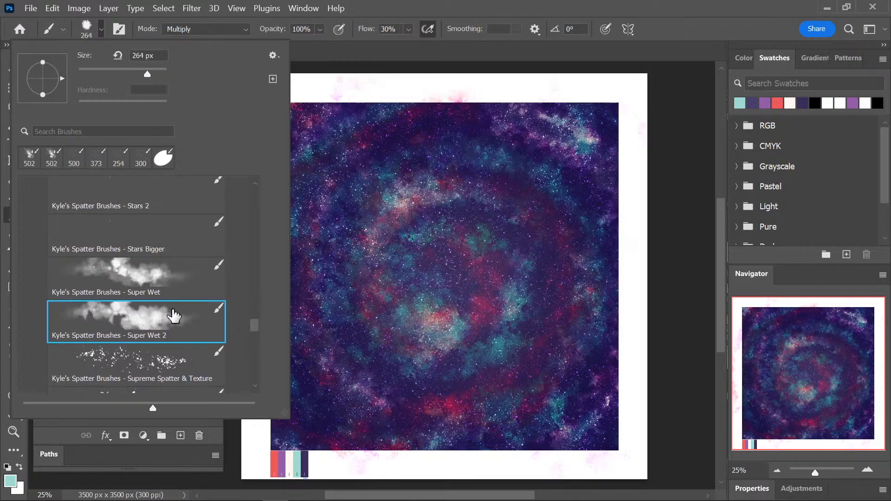
click(416, 21)
click(180, 435)
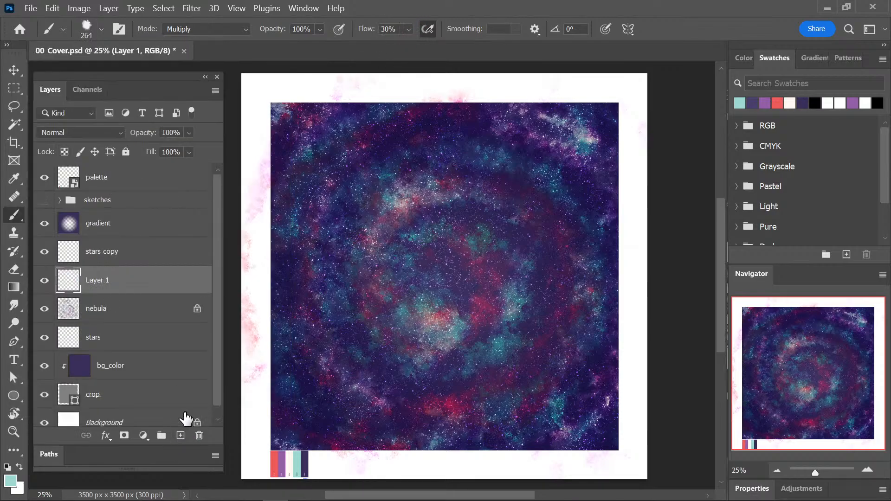
Undo a teal trial spiral, enlarge the brush to 700 px and paint the palette's purple over most of the spiral on the new layer.
mouse_move(335, 176)
mouse_down()
mouse_move(430, 130)
mouse_move(385, 150)
mouse_move(299, 252)
mouse_move(326, 366)
mouse_move(500, 387)
mouse_move(422, 189)
mouse_up()
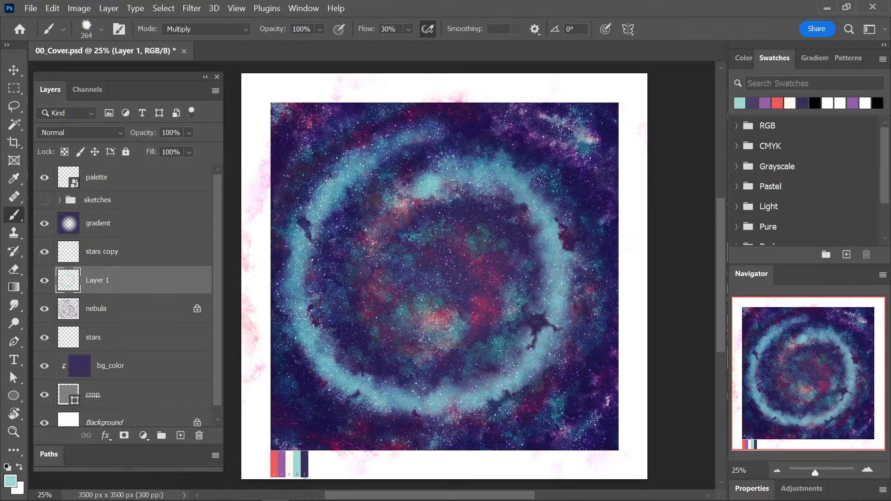
key(ctrl+z)
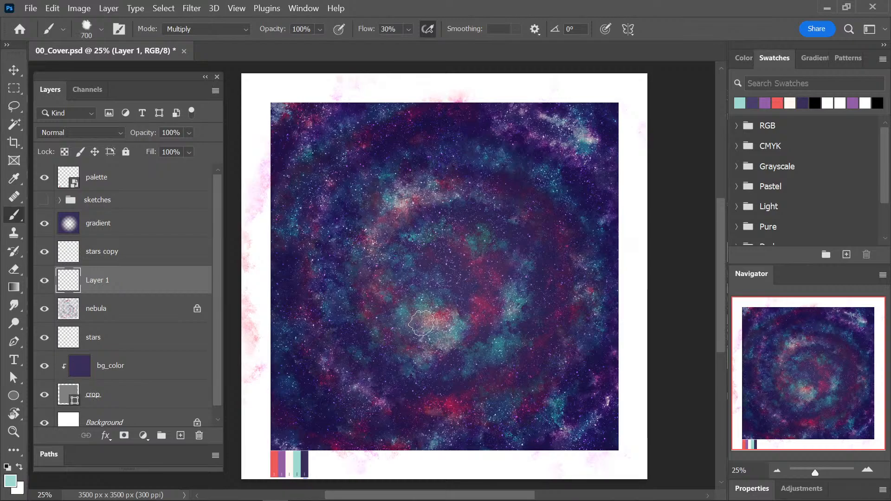
key(i)
click(282, 460)
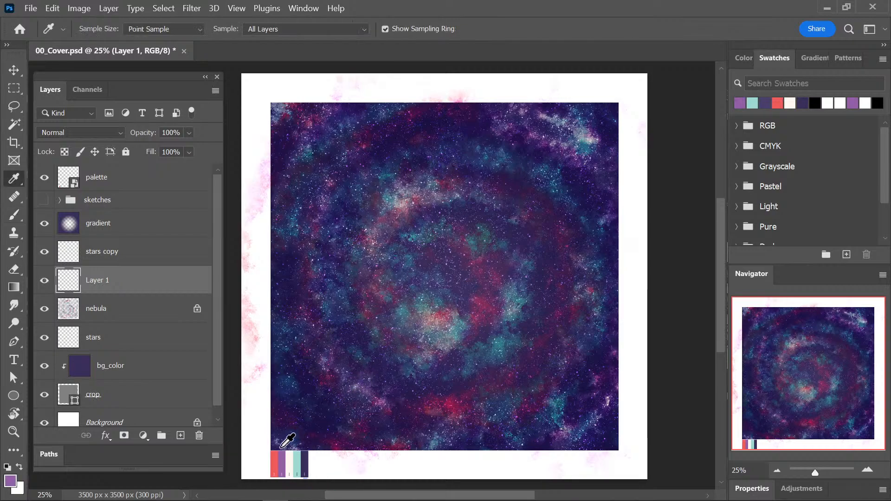
key(b)
mouse_move(313, 159)
mouse_down()
mouse_move(350, 139)
mouse_move(387, 142)
mouse_move(296, 252)
mouse_move(296, 345)
mouse_move(317, 95)
mouse_move(273, 359)
mouse_move(293, 401)
mouse_move(339, 444)
mouse_move(316, 354)
mouse_move(441, 438)
mouse_move(543, 427)
mouse_move(574, 387)
mouse_move(538, 282)
mouse_move(502, 267)
mouse_move(394, 306)
mouse_move(464, 348)
mouse_move(393, 228)
mouse_move(537, 226)
mouse_move(458, 116)
mouse_move(617, 238)
mouse_move(553, 146)
mouse_move(564, 429)
mouse_up()
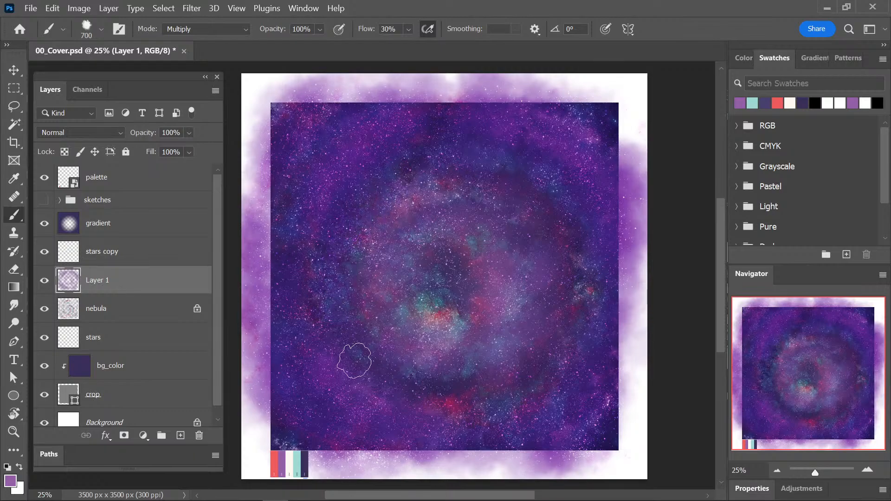
Set the purple-painted layer's blend mode to Overlay and its opacity to 50%.
click(83, 132)
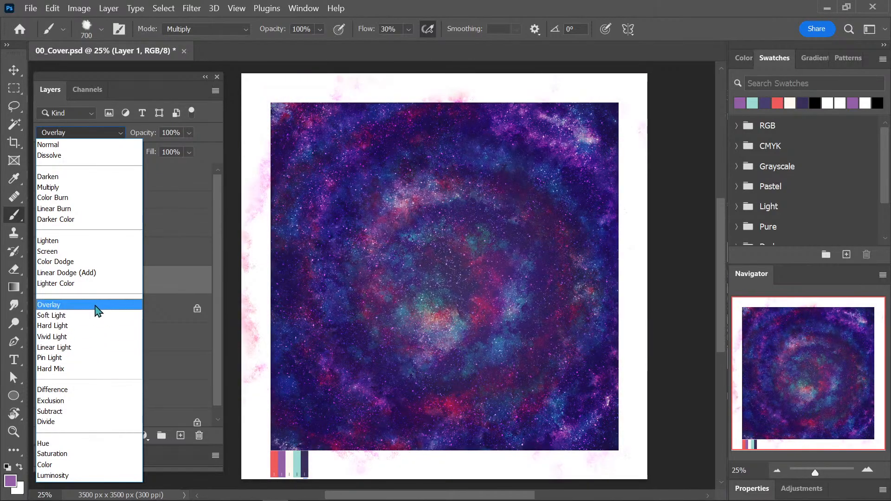
click(96, 309)
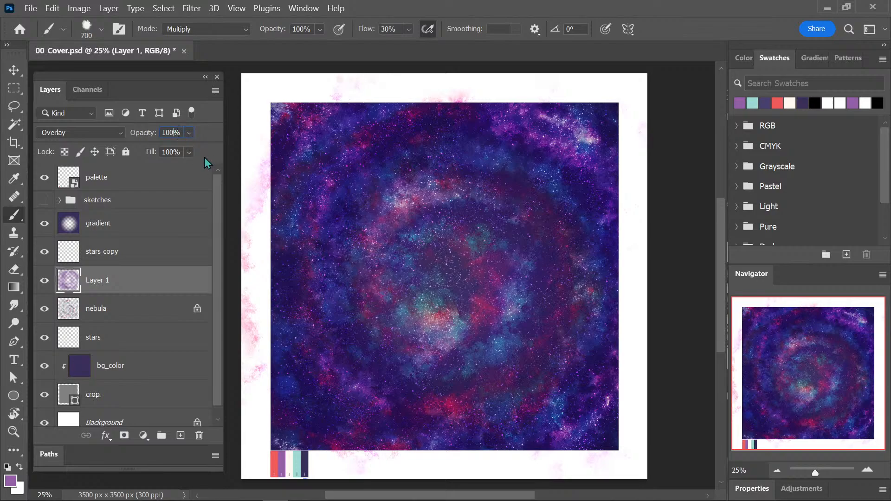
key(9)
Sample the palette's teal and cream to paint glow over the spiral bands on the Overlay layer, and save the document.
key(i)
click(295, 457)
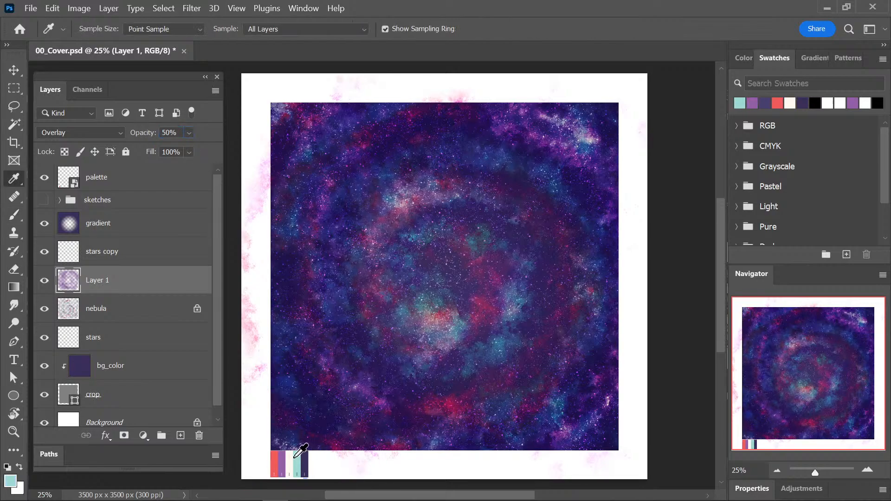
key(b)
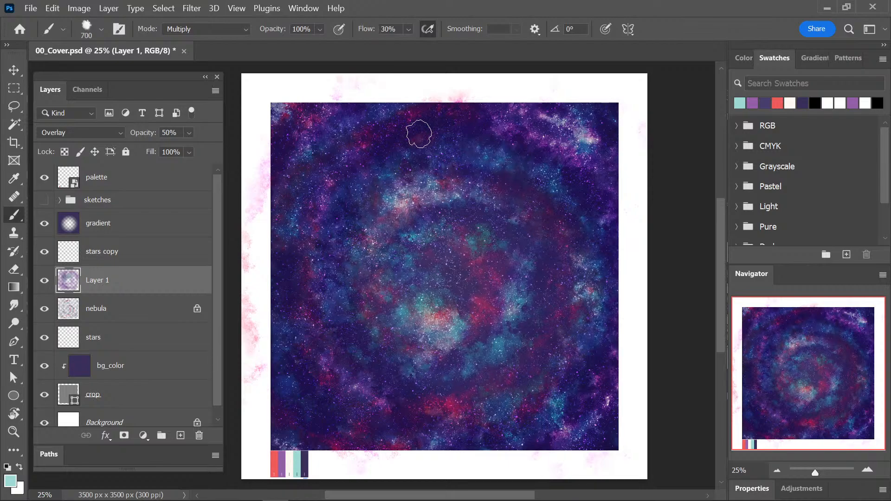
mouse_move(429, 428)
mouse_down()
mouse_move(454, 132)
mouse_move(584, 140)
mouse_move(537, 139)
mouse_move(456, 366)
mouse_up()
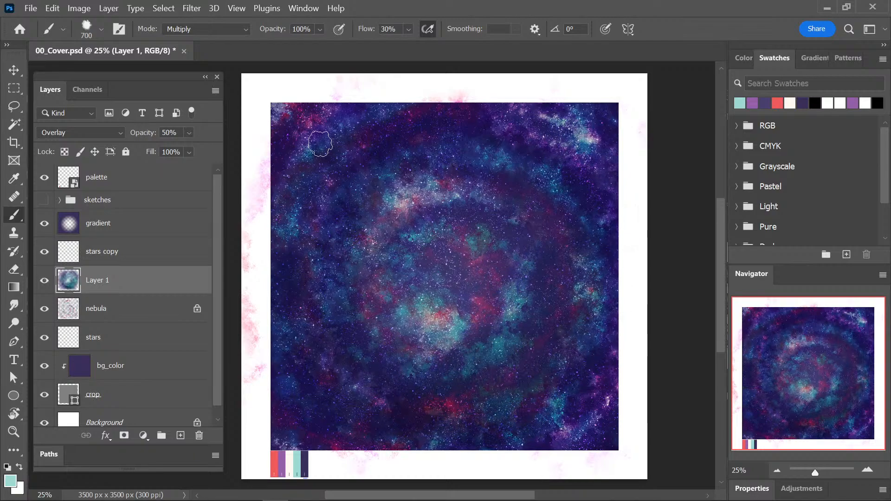
mouse_move(297, 130)
mouse_down()
mouse_move(496, 118)
mouse_move(582, 125)
mouse_move(445, 206)
mouse_move(487, 338)
mouse_move(492, 293)
mouse_move(430, 401)
mouse_move(511, 355)
mouse_up()
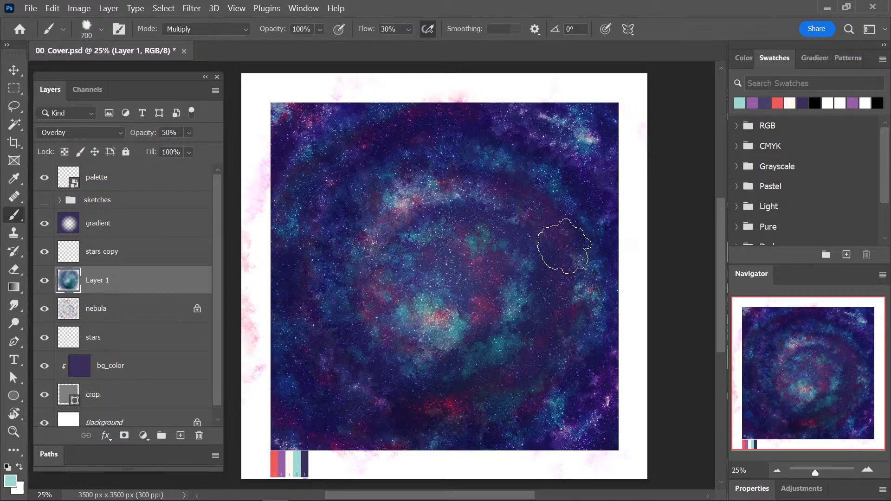
alt+click(290, 464)
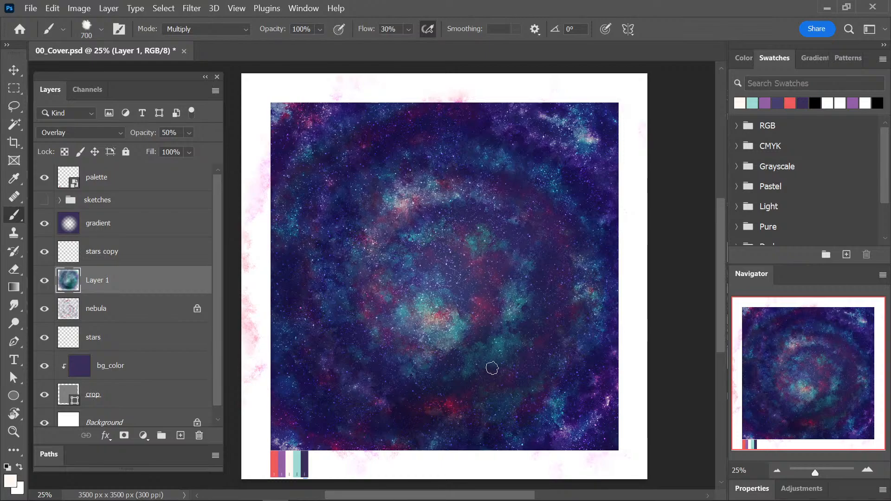
key(ctrl+s)
Switch to the image viewer and examine the My Universe, Infinity Sign and Coloratura thumbnails in thumbnails_finished.png up close.
mouse_move(120, 491)
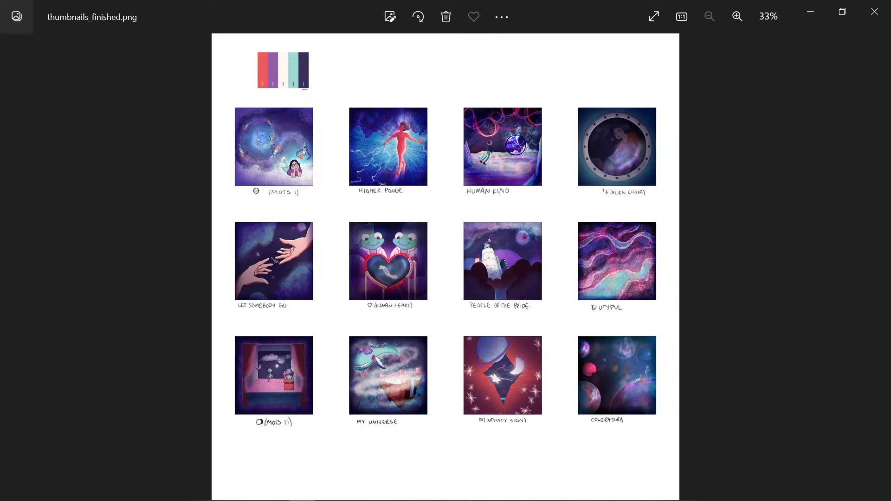
scroll(624, 424, up, 3)
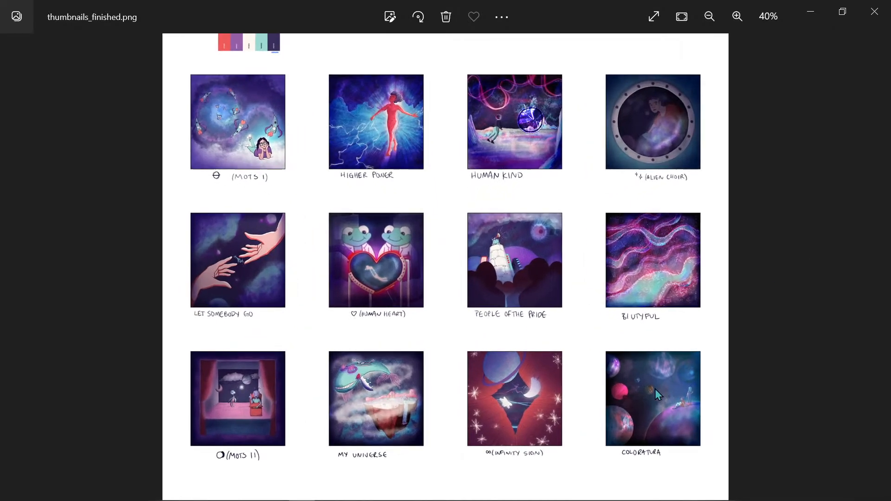
scroll(631, 422, up, 4)
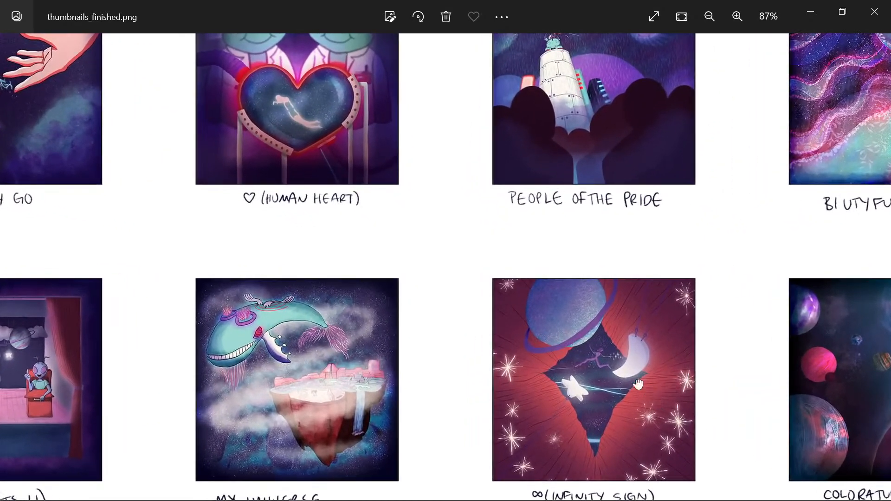
drag(639, 384, 582, 300)
scroll(581, 300, up, 1)
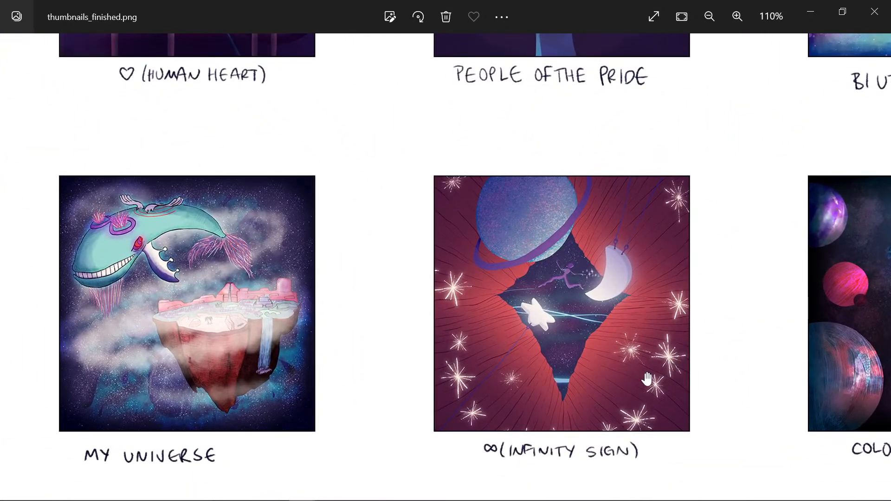
scroll(464, 285, down, 2)
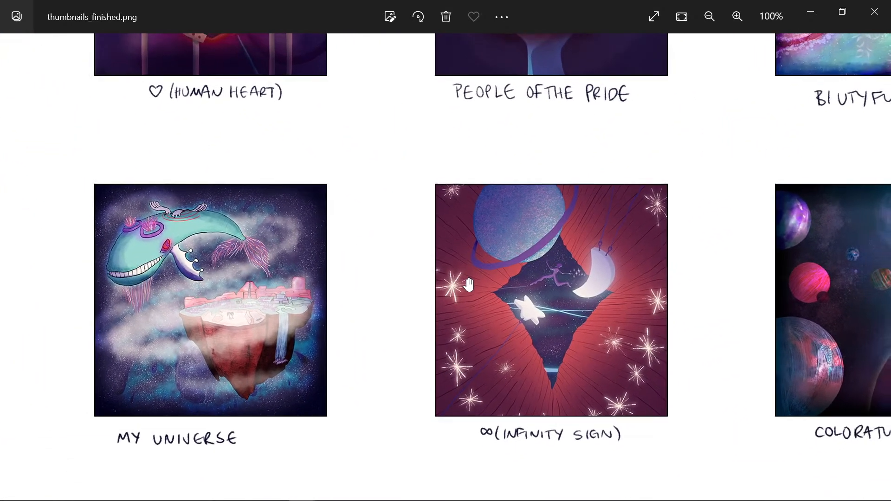
Look over the lower rows of the finished thumbnails sheet, and close the image viewer to return to Photoshop.
scroll(468, 289, down, 3)
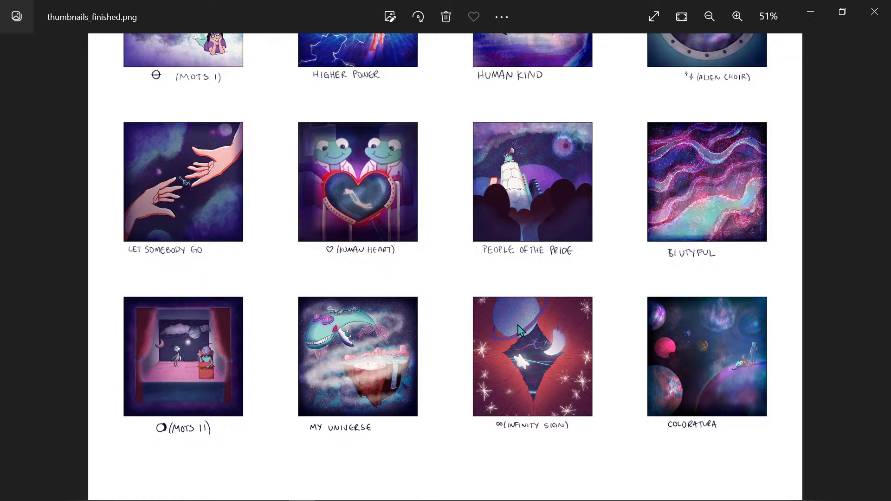
scroll(518, 327, down, 1)
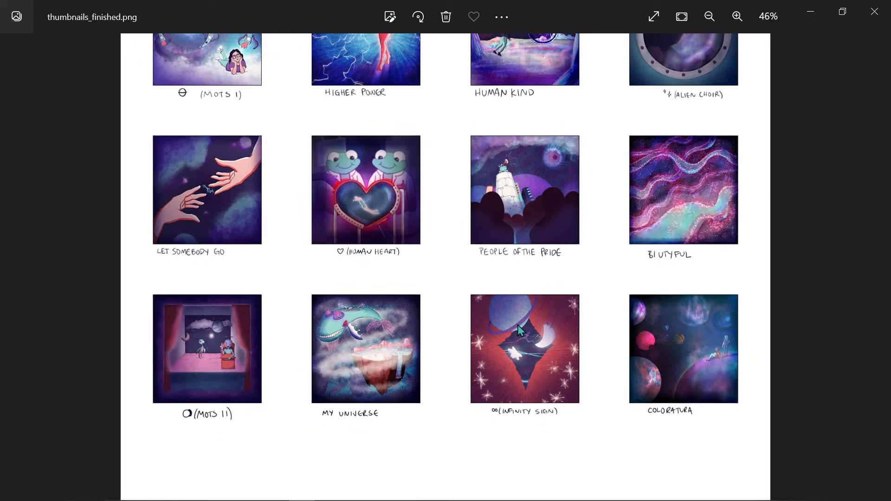
click(876, 13)
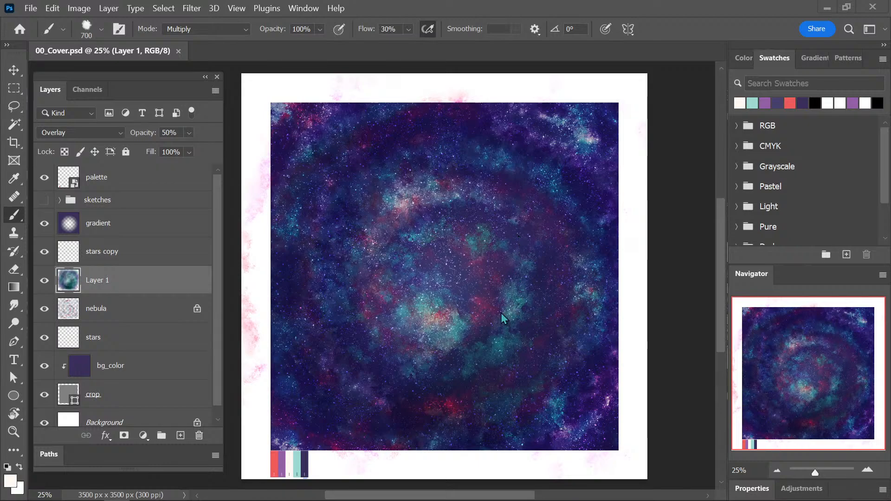
Move Layer 1 above the gradient layer, and sample the palette's dark navy for a trial stroke on the gradient layer.
drag(139, 280, 143, 212)
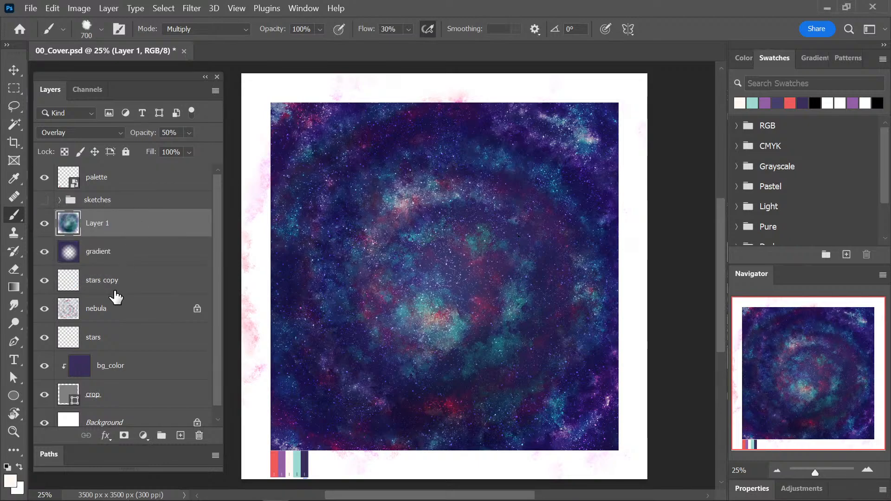
click(134, 259)
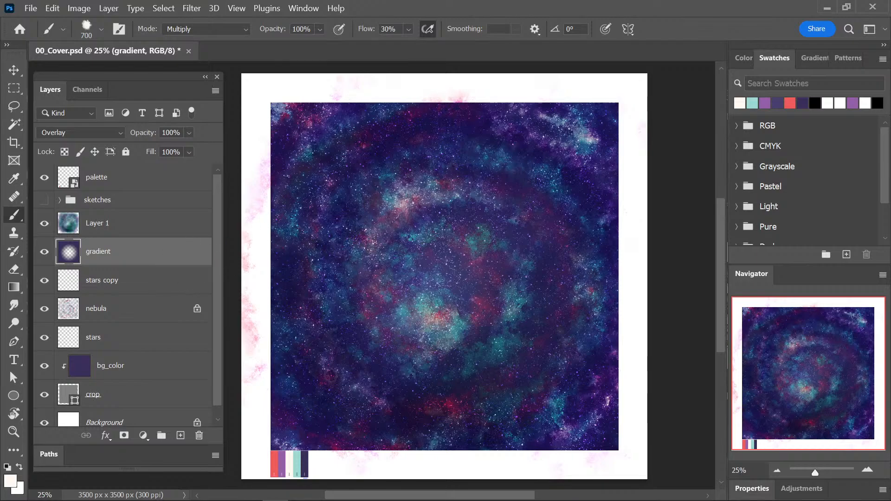
alt+click(302, 461)
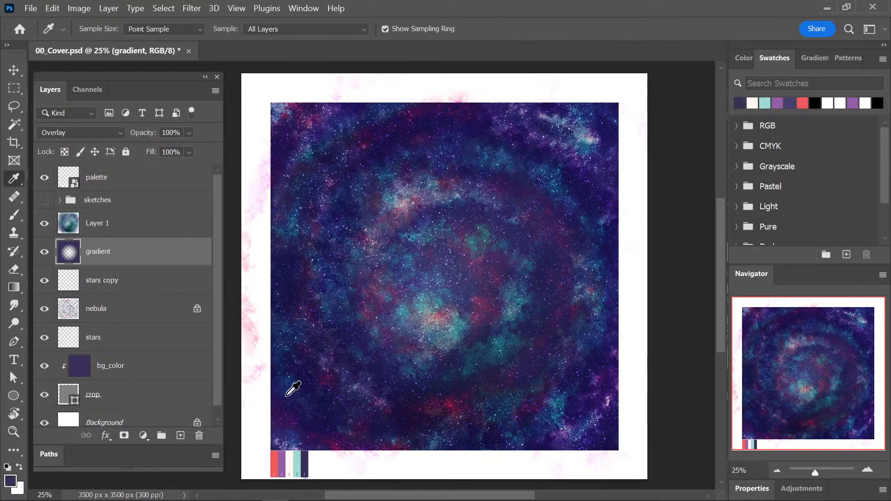
mouse_move(288, 129)
mouse_down()
mouse_move(272, 181)
mouse_move(278, 125)
mouse_move(269, 387)
mouse_up()
key(ctrl+z)
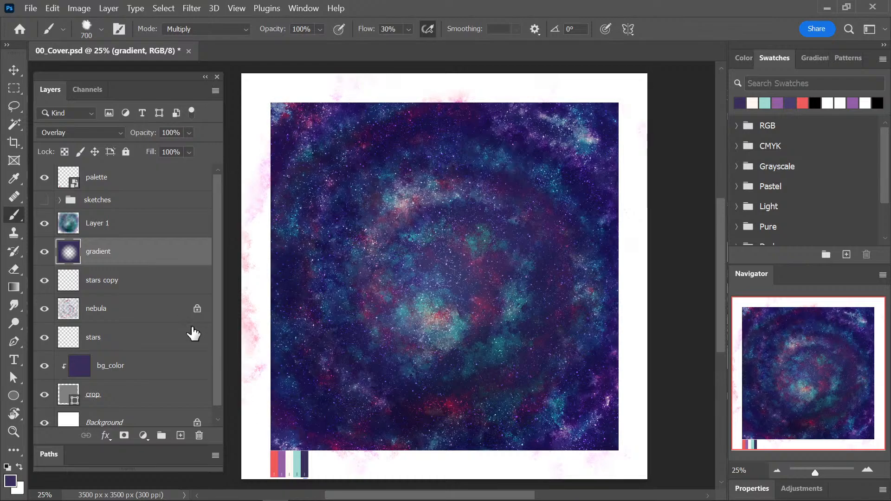
Create a new layer directly above Layer 1 and set the brush's painting mode to Normal.
click(181, 435)
drag(127, 224, 123, 210)
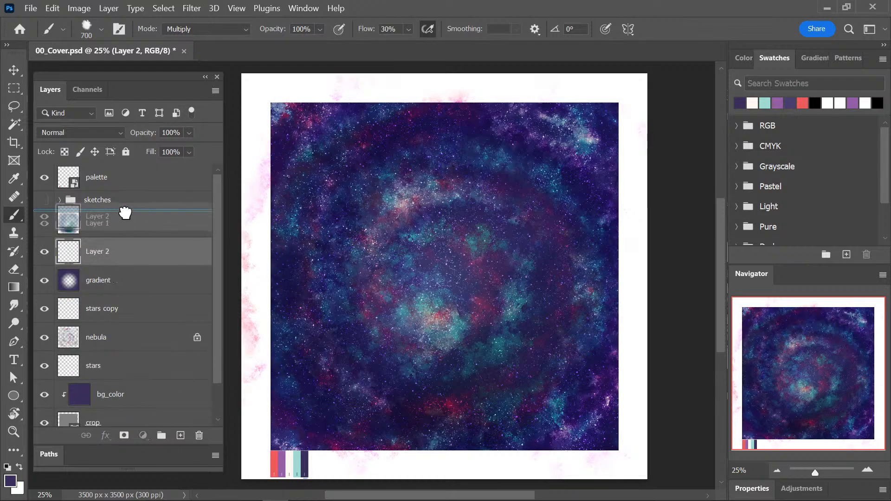
click(195, 29)
click(199, 43)
Paint dark navy broadly around the canvas edges on Layer 2 and set the layer's blend mode to Multiply.
mouse_move(284, 111)
mouse_down()
mouse_move(278, 137)
mouse_move(283, 394)
mouse_move(275, 271)
mouse_move(275, 397)
mouse_move(280, 103)
mouse_move(473, 109)
mouse_move(278, 115)
mouse_move(526, 109)
mouse_move(483, 97)
mouse_move(365, 105)
mouse_move(644, 109)
mouse_move(621, 131)
mouse_move(620, 106)
mouse_move(626, 246)
mouse_move(625, 181)
mouse_move(619, 437)
mouse_move(616, 295)
mouse_move(609, 447)
mouse_move(625, 446)
mouse_move(296, 453)
mouse_move(605, 454)
mouse_move(357, 446)
mouse_move(413, 458)
mouse_move(603, 463)
mouse_move(336, 437)
mouse_move(600, 426)
mouse_up()
click(89, 133)
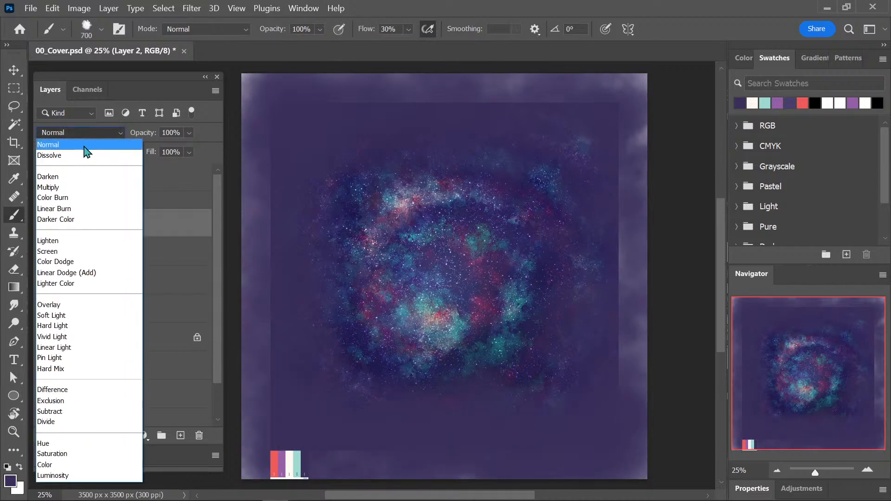
click(91, 188)
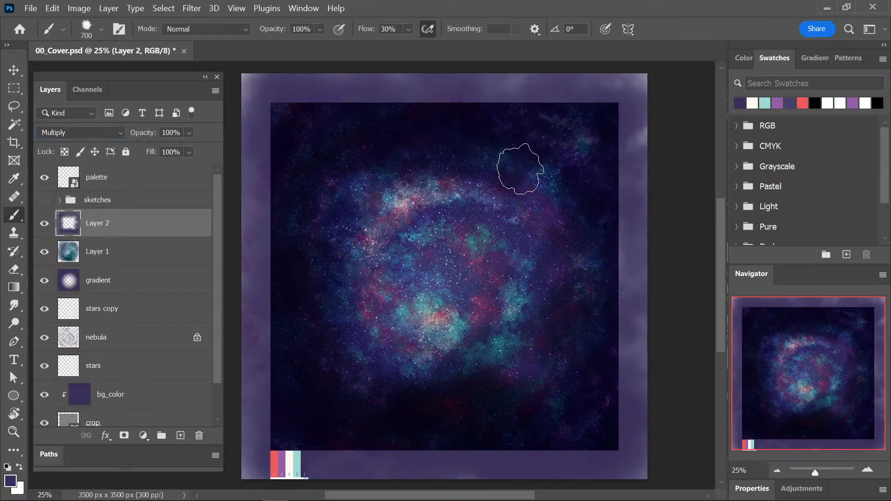
Clear the navy paint from the Multiply layer and save the document.
key(ctrl+a)
key(ctrl+d)
key(ctrl+s)
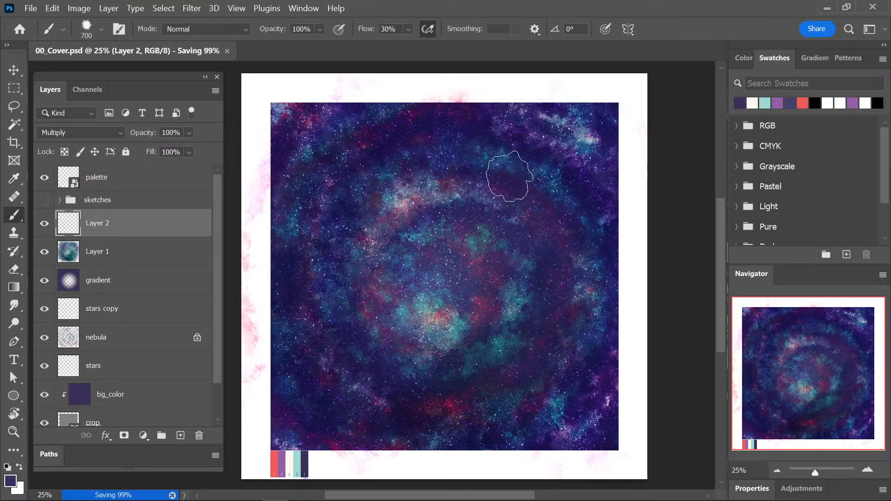
Reduce the brush to 300 px and paint a narrower navy border around the canvas edges on Layer 2.
key(bracketleft)
key(bracketleft)
key(bracketleft)
key(bracketleft)
mouse_move(286, 97)
mouse_down()
mouse_move(278, 93)
mouse_move(260, 163)
mouse_move(258, 253)
mouse_move(318, 462)
mouse_move(436, 464)
mouse_move(603, 424)
mouse_move(627, 367)
mouse_move(631, 258)
mouse_move(613, 116)
mouse_move(558, 94)
mouse_move(334, 93)
mouse_move(259, 130)
mouse_move(248, 209)
mouse_up()
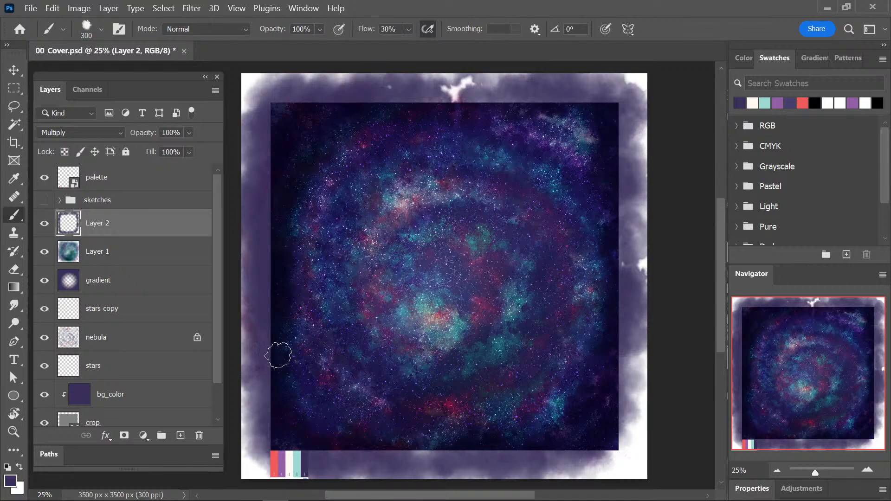
Enlarge the brush to 800 px to darken the right side with navy, clear Layer 2's paint and save the document.
key(bracketright)
key(bracketright)
key(bracketright)
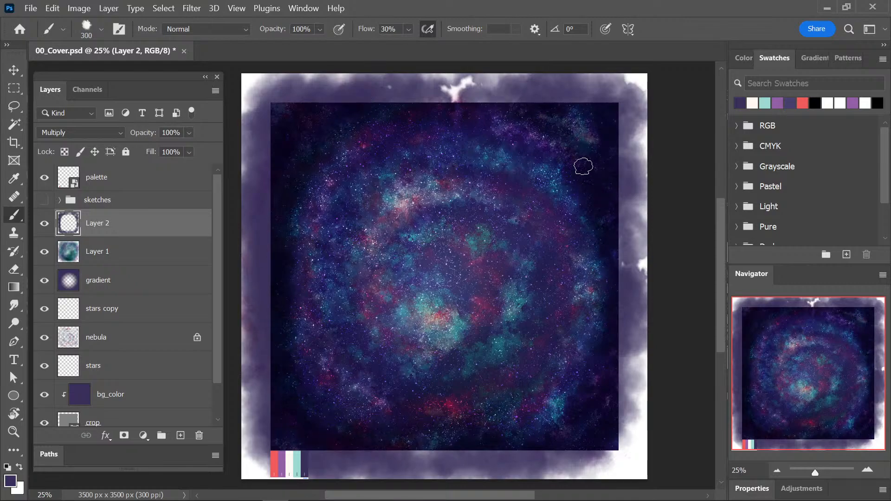
key(bracketright)
key(bracketright)
mouse_move(583, 115)
mouse_down()
mouse_move(610, 152)
mouse_move(598, 141)
mouse_move(627, 290)
mouse_move(613, 370)
mouse_move(596, 392)
mouse_up()
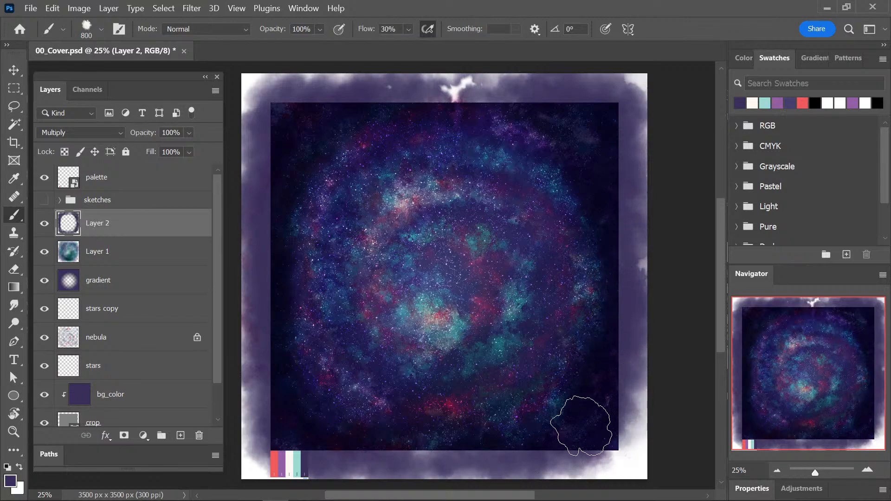
key(Delete)
key(ctrl+s)
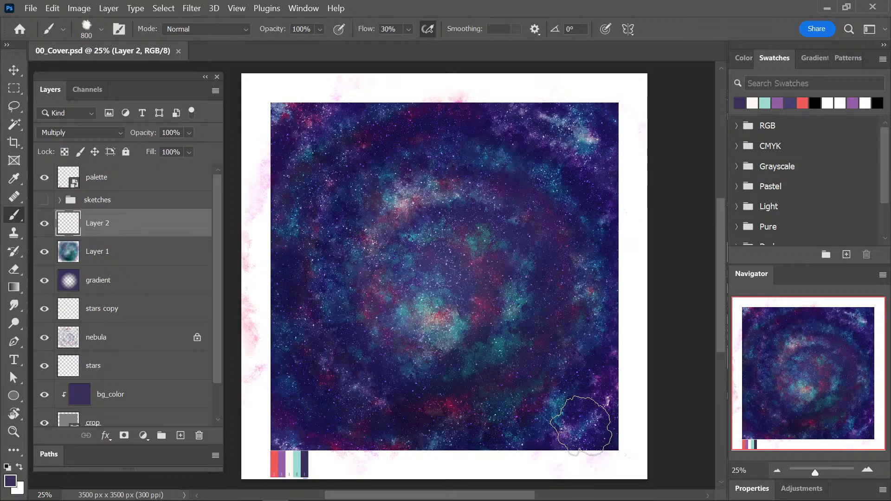
Try soft navy strokes around the canvas edges on Layer 2 with the 800 px brush, and undo them.
mouse_move(570, 103)
mouse_down()
mouse_move(621, 121)
mouse_move(615, 369)
mouse_move(626, 388)
mouse_up()
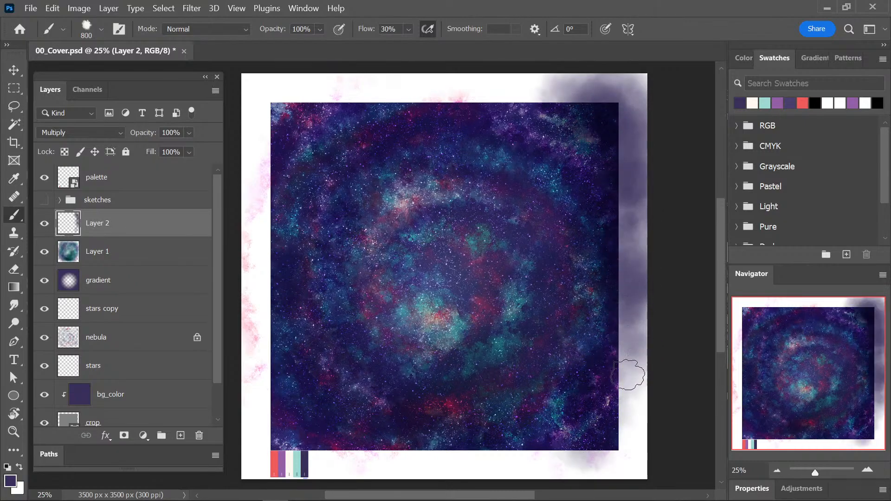
key(ctrl+z)
mouse_move(469, 462)
mouse_down()
mouse_move(557, 460)
mouse_move(616, 412)
mouse_move(603, 437)
mouse_move(628, 404)
mouse_move(646, 281)
mouse_move(642, 167)
mouse_move(611, 101)
mouse_move(625, 110)
mouse_move(642, 266)
mouse_move(607, 416)
mouse_move(582, 465)
mouse_move(636, 334)
mouse_move(620, 134)
mouse_move(500, 81)
mouse_move(315, 94)
mouse_move(260, 134)
mouse_move(335, 86)
mouse_move(282, 112)
mouse_move(370, 88)
mouse_move(552, 98)
mouse_move(615, 116)
mouse_move(466, 95)
mouse_move(288, 162)
mouse_move(265, 259)
mouse_move(315, 431)
mouse_move(288, 406)
mouse_move(302, 448)
mouse_move(259, 266)
mouse_move(269, 166)
mouse_move(279, 427)
mouse_move(331, 486)
mouse_move(266, 436)
mouse_move(372, 479)
mouse_move(416, 464)
mouse_move(515, 463)
mouse_move(611, 425)
mouse_move(629, 144)
mouse_move(603, 83)
mouse_up()
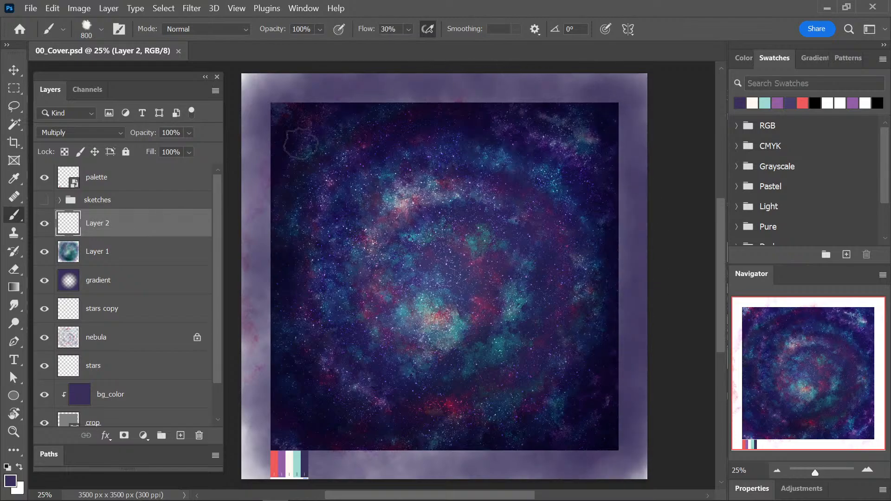
mouse_move(372, 460)
mouse_down()
mouse_move(610, 280)
mouse_move(310, 256)
mouse_move(568, 243)
mouse_move(459, 150)
mouse_up()
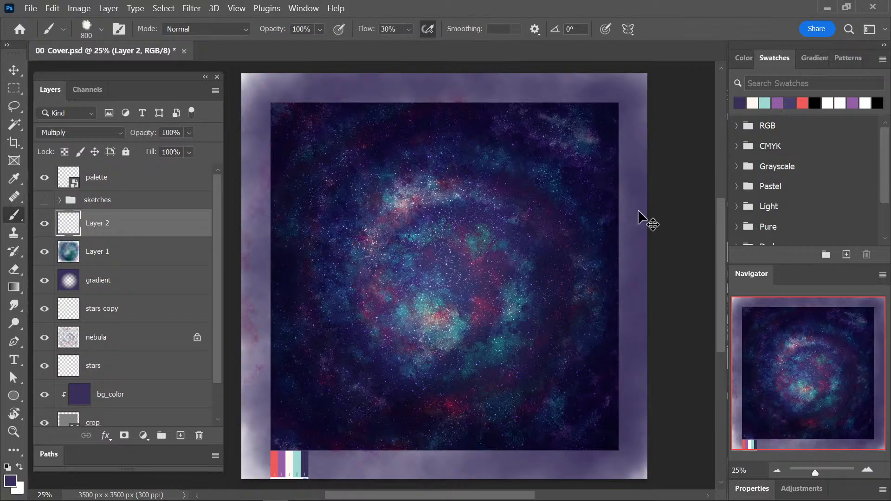
key(ctrl+z)
Paint a soft navy vignette around the canvas edges with the 800 px brush, and deepen the right edge at 300 px.
mouse_move(290, 187)
mouse_down()
mouse_move(284, 120)
mouse_move(348, 103)
mouse_move(301, 185)
mouse_move(277, 404)
mouse_move(333, 434)
mouse_move(446, 466)
mouse_move(299, 428)
mouse_move(548, 464)
mouse_move(603, 418)
mouse_move(603, 260)
mouse_move(582, 113)
mouse_move(440, 92)
mouse_move(597, 155)
mouse_move(320, 119)
mouse_move(562, 113)
mouse_up()
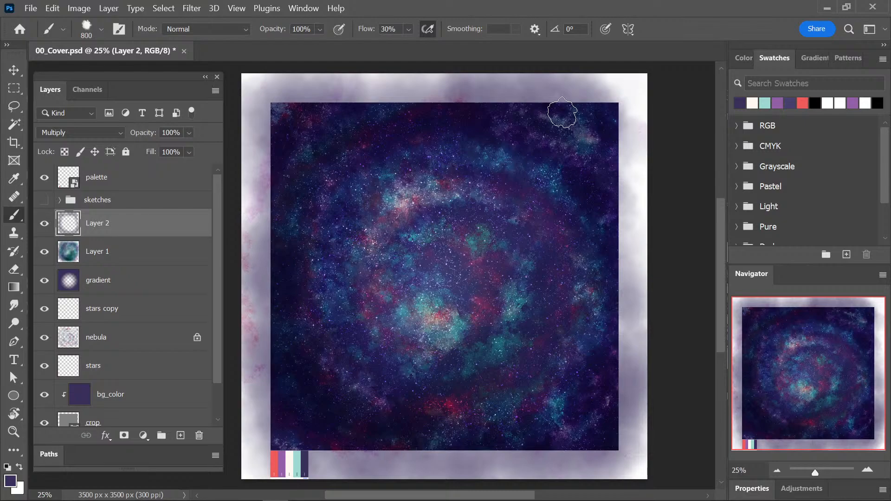
mouse_move(284, 111)
mouse_down()
mouse_move(266, 397)
mouse_move(274, 438)
mouse_move(280, 429)
mouse_move(297, 464)
mouse_move(445, 473)
mouse_move(635, 418)
mouse_move(631, 395)
mouse_up()
key(bracketleft)
key(bracketleft)
key(bracketleft)
key(bracketleft)
key(bracketleft)
mouse_move(576, 89)
mouse_down()
mouse_move(631, 148)
mouse_move(626, 287)
mouse_up()
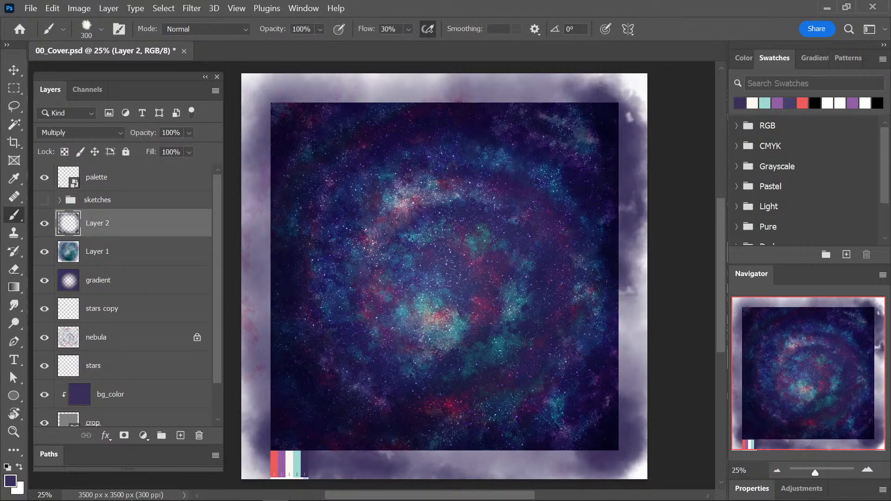
Build up more navy around the edges and corners on Layer 2, enlarge the brush to 700 px and save the document.
mouse_move(624, 102)
mouse_down()
mouse_move(485, 90)
mouse_move(297, 92)
mouse_move(264, 158)
mouse_move(255, 388)
mouse_move(311, 464)
mouse_move(275, 464)
mouse_move(294, 379)
mouse_move(498, 455)
mouse_move(484, 449)
mouse_move(432, 464)
mouse_move(580, 437)
mouse_move(604, 410)
mouse_move(607, 378)
mouse_move(485, 438)
mouse_up()
key(bracketright)
key(bracketright)
key(bracketright)
key(bracketright)
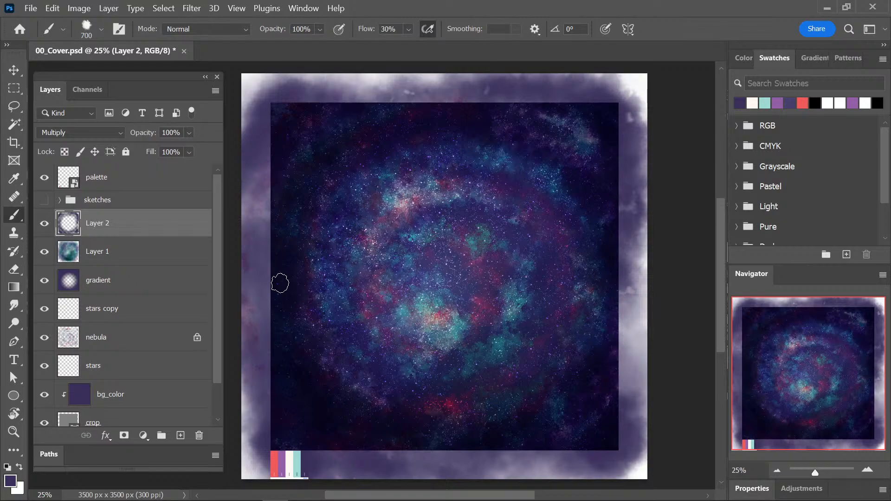
key(ctrl+s)
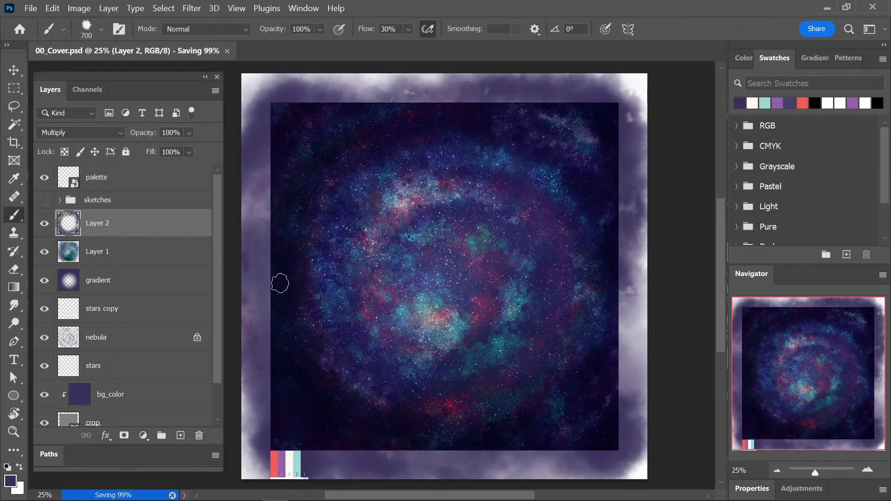
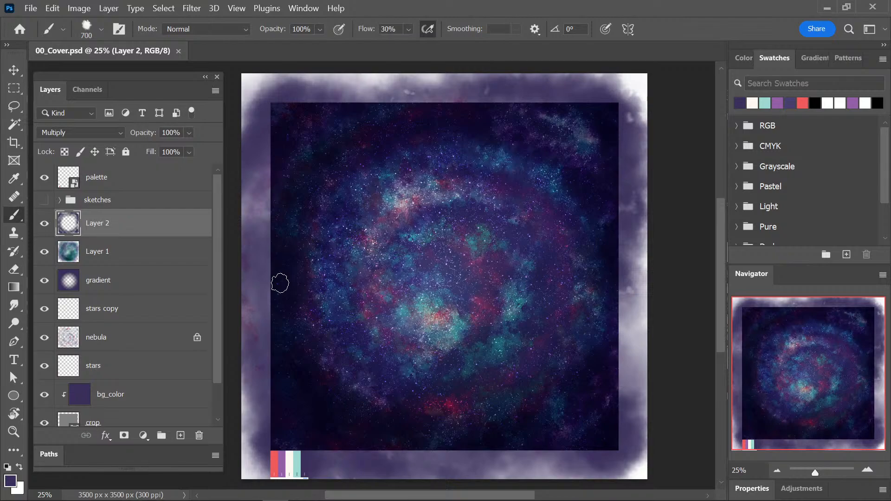
Try more navy strokes over the nebula's inner spiral on Layer 2 with the 700 px brush, and undo them.
mouse_move(563, 191)
mouse_down()
mouse_move(411, 159)
mouse_move(372, 174)
mouse_move(334, 222)
mouse_up()
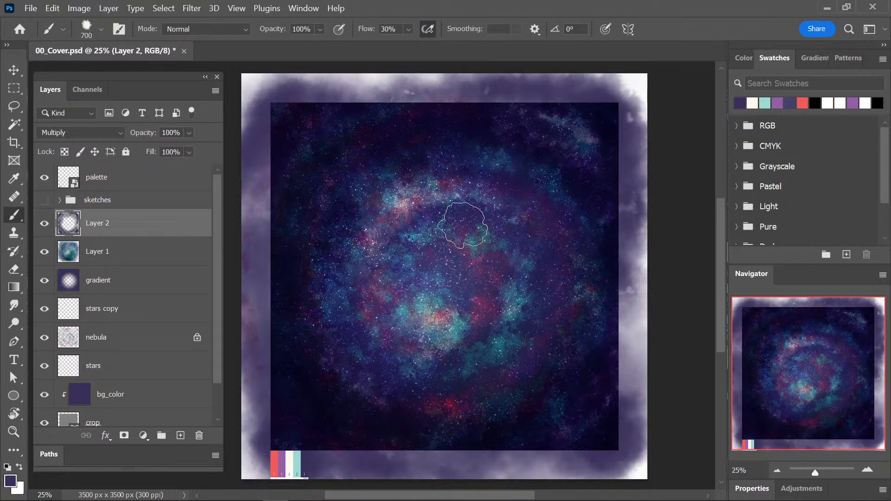
mouse_move(463, 226)
mouse_down()
mouse_move(495, 305)
mouse_move(408, 208)
mouse_move(544, 367)
mouse_up()
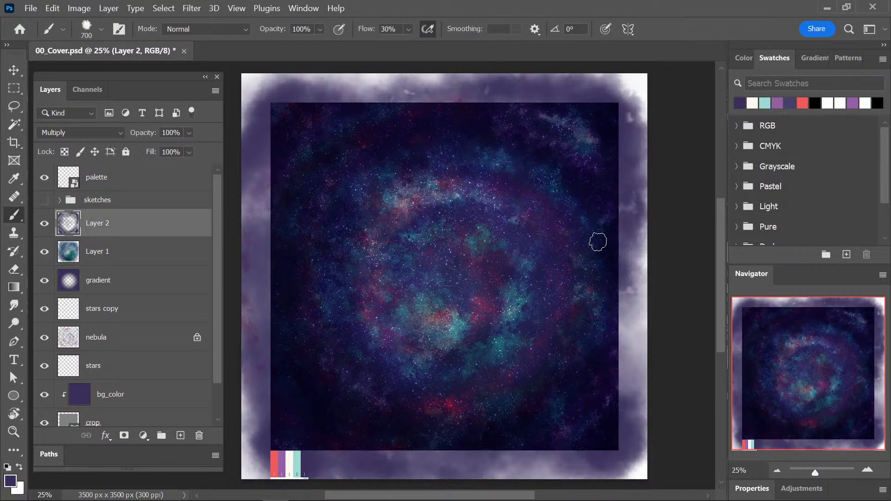
key(ctrl+z)
key(ctrl+z)
key(ctrl+z)
key(ctrl+z)
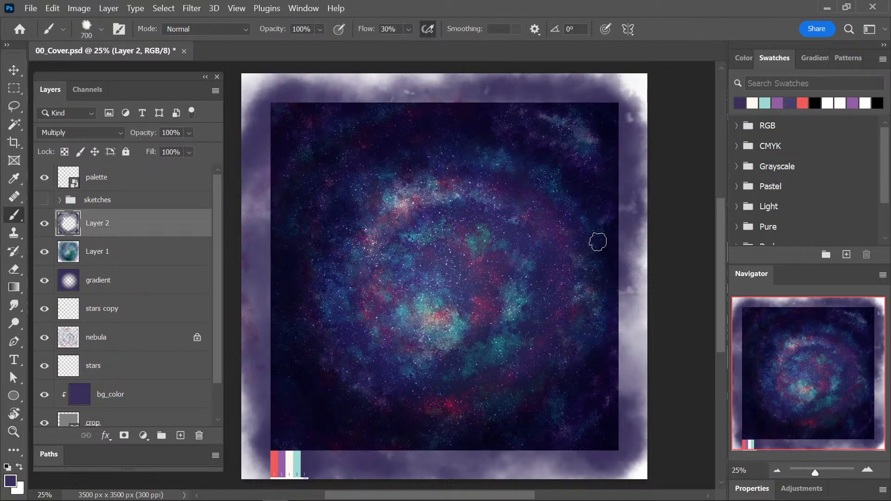
Clear Layer 2's vignette, repaint it in navy around the canvas edges and corners with the 700 px brush, and save the document.
key(ctrl+z)
key(ctrl+s)
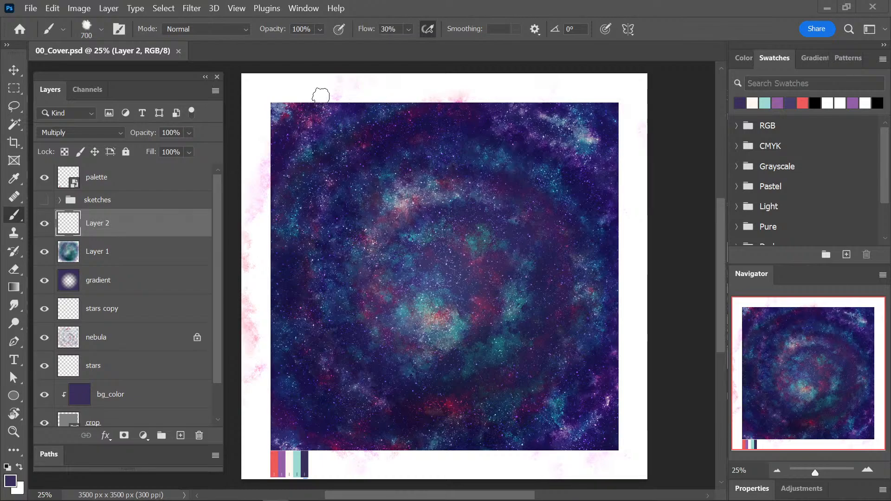
mouse_move(273, 114)
mouse_down()
mouse_move(315, 96)
mouse_move(275, 124)
mouse_move(311, 97)
mouse_move(294, 111)
mouse_move(369, 96)
mouse_move(266, 142)
mouse_move(353, 92)
mouse_move(472, 92)
mouse_move(379, 97)
mouse_move(302, 117)
mouse_move(288, 134)
mouse_move(260, 263)
mouse_move(278, 148)
mouse_move(283, 367)
mouse_move(264, 312)
mouse_move(297, 447)
mouse_move(263, 395)
mouse_move(298, 443)
mouse_move(366, 473)
mouse_move(267, 418)
mouse_move(368, 478)
mouse_move(262, 363)
mouse_move(365, 465)
mouse_move(465, 476)
mouse_move(612, 419)
mouse_move(596, 439)
mouse_move(623, 404)
mouse_move(434, 464)
mouse_move(626, 322)
mouse_move(606, 408)
mouse_move(625, 236)
mouse_move(550, 79)
mouse_move(606, 110)
mouse_move(510, 99)
mouse_move(624, 132)
mouse_move(569, 99)
mouse_move(622, 137)
mouse_move(576, 123)
mouse_move(631, 313)
mouse_move(611, 223)
mouse_move(427, 111)
mouse_move(292, 136)
mouse_move(258, 130)
mouse_up()
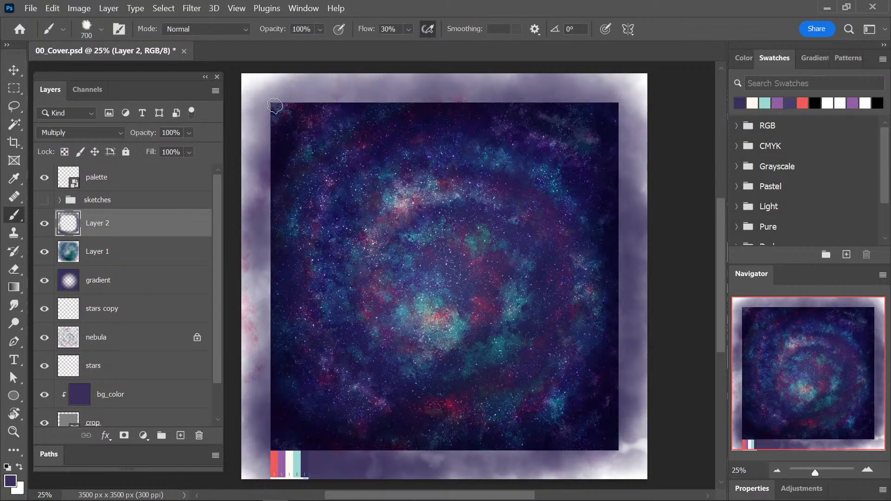
mouse_move(274, 106)
mouse_down()
mouse_move(263, 307)
mouse_move(258, 278)
mouse_move(280, 461)
mouse_move(423, 471)
mouse_move(585, 459)
mouse_move(624, 424)
mouse_move(646, 239)
mouse_move(629, 108)
mouse_move(578, 86)
mouse_move(393, 83)
mouse_move(265, 114)
mouse_move(263, 146)
mouse_up()
key(ctrl+s)
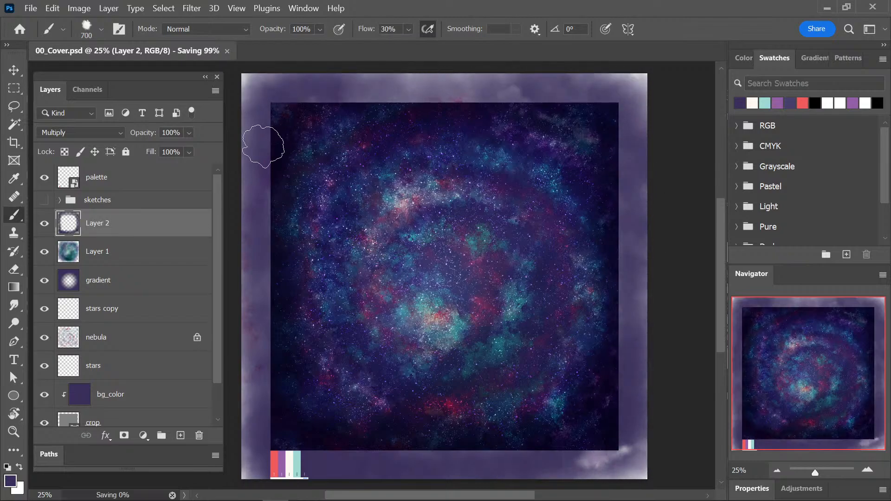
Soften Layer 2's navy vignette with a Gaussian Blur of 115.8 pixels radius.
click(191, 8)
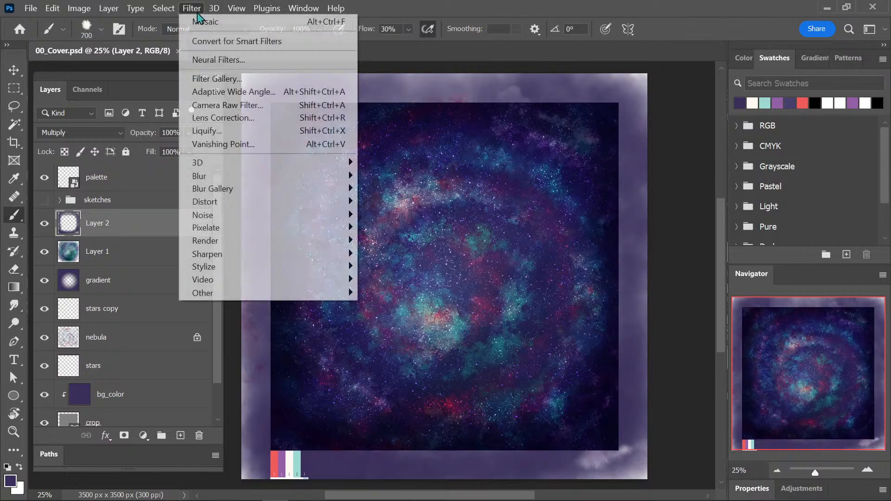
mouse_move(191, 177)
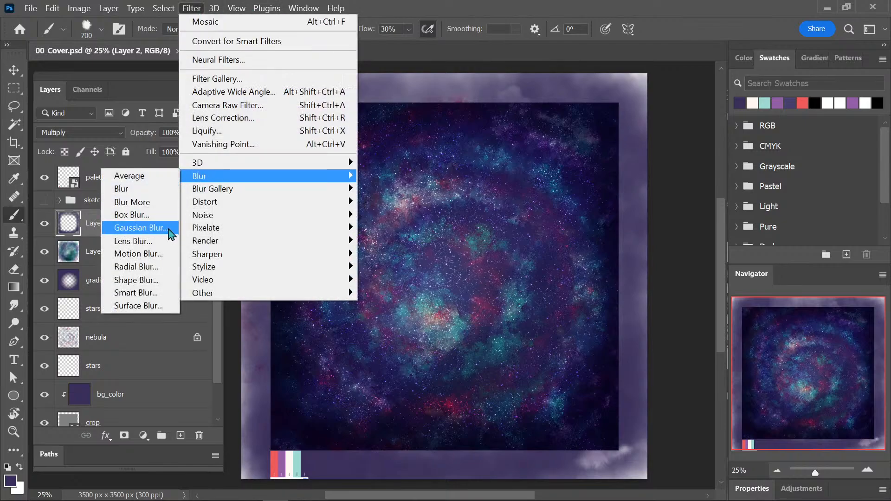
click(167, 229)
drag(670, 305, 693, 309)
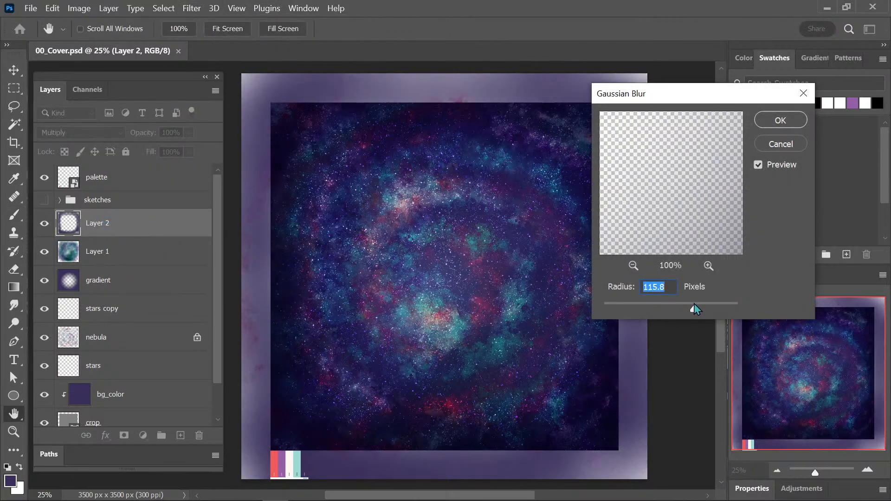
click(783, 120)
key(b)
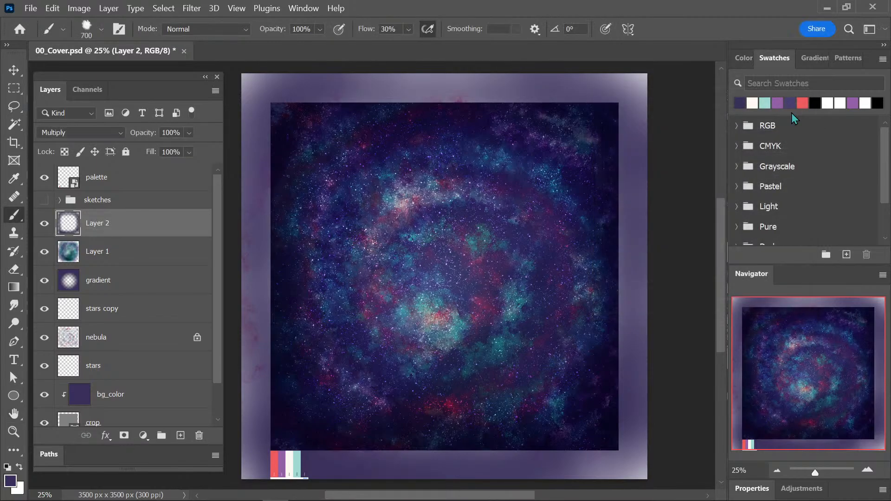
Select the crop layer and duplicate the whole image as a separate document named 00_Cover copy.
drag(218, 346, 219, 405)
click(144, 395)
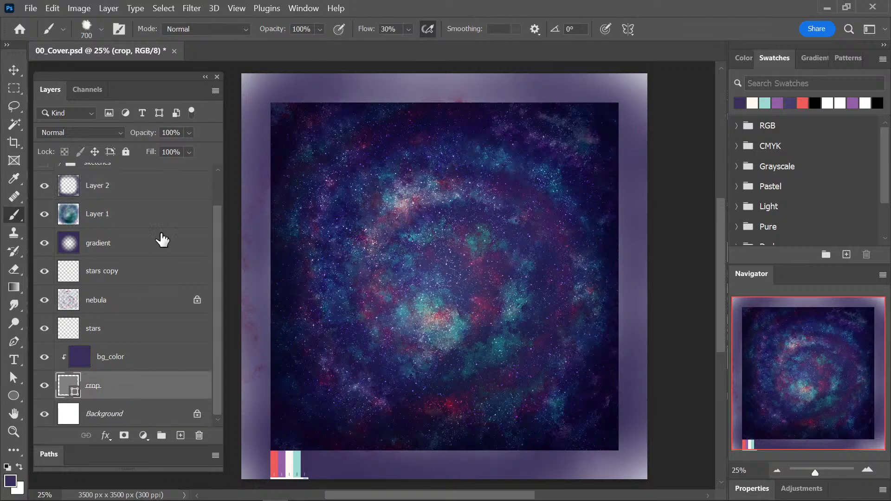
click(79, 8)
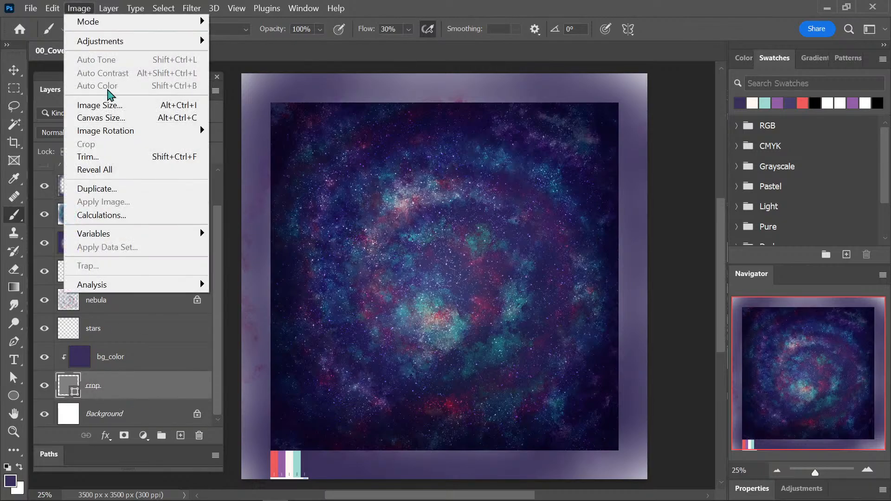
click(138, 189)
key(Return)
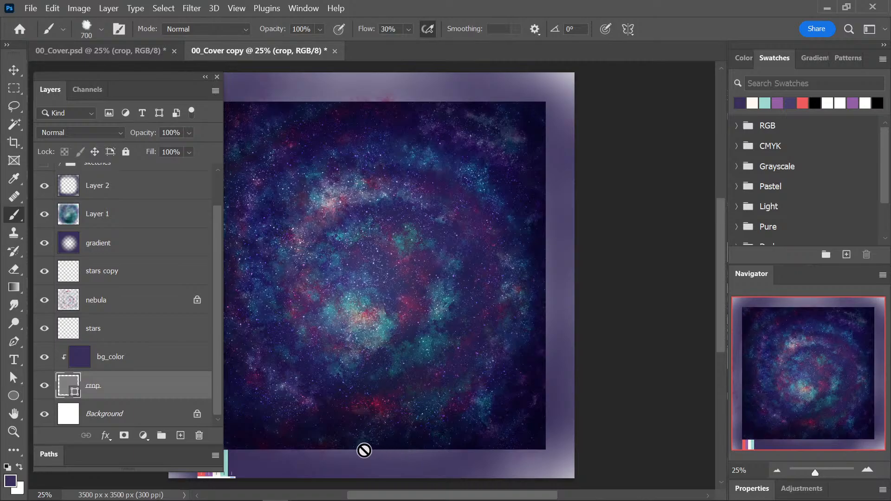
drag(375, 347, 500, 346)
key(ctrl+shift+s)
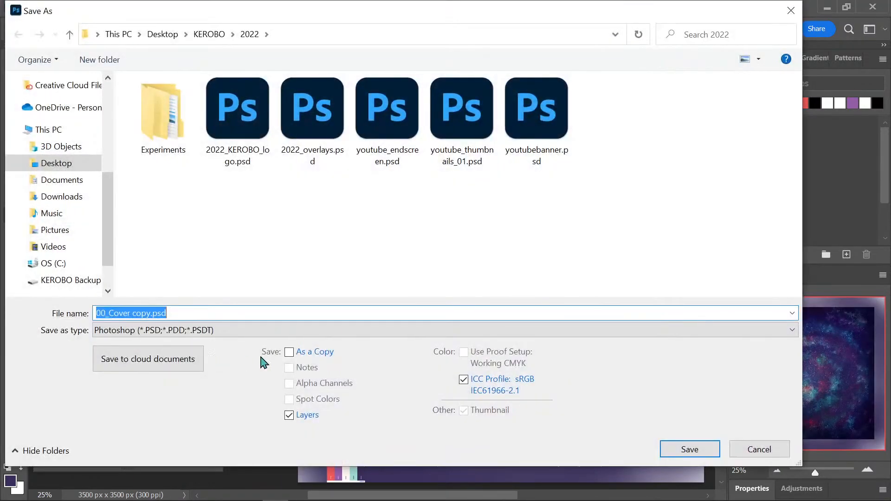
click(743, 448)
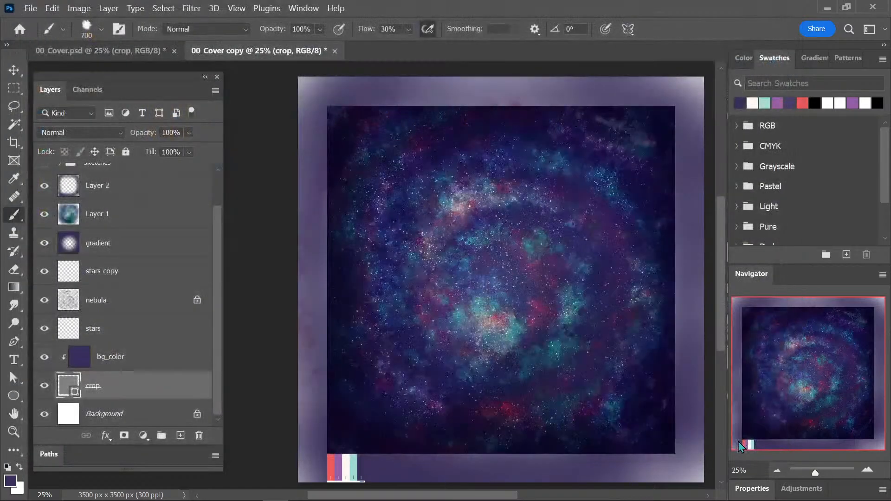
Check what the crop and bg_color layers contribute by toggling their visibility off and on in the copy.
right_click(71, 386)
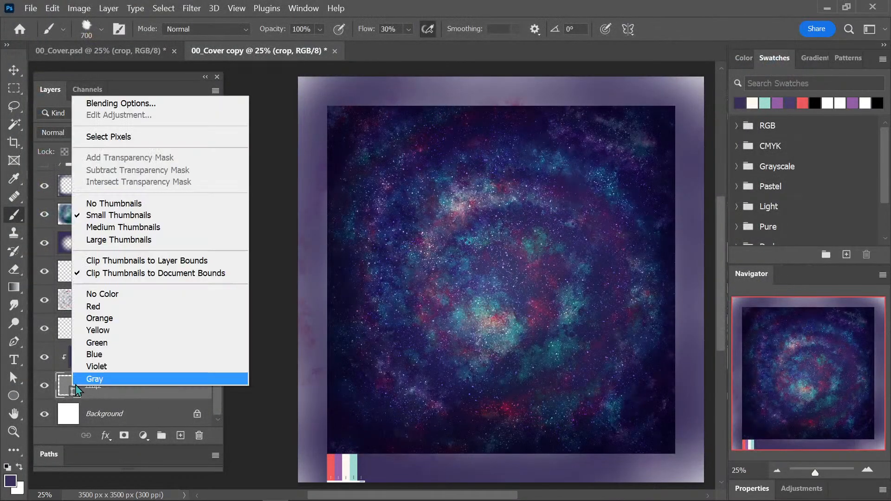
click(43, 390)
click(44, 386)
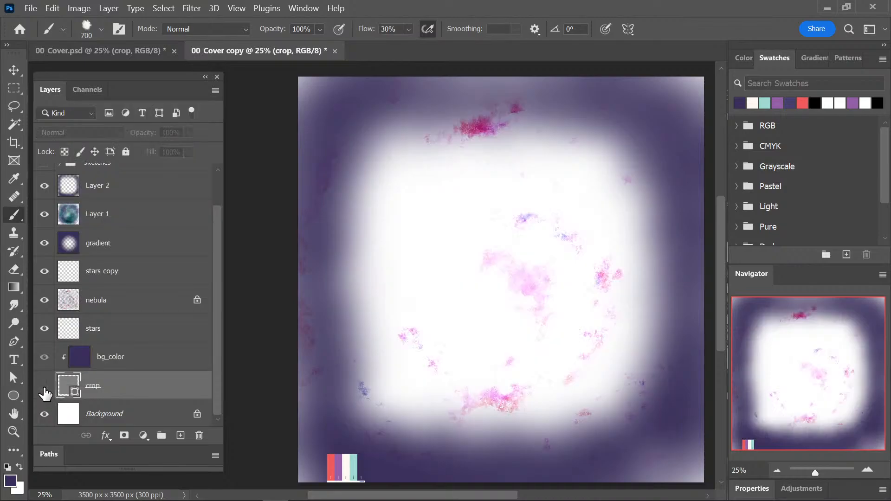
click(44, 386)
click(44, 357)
click(44, 356)
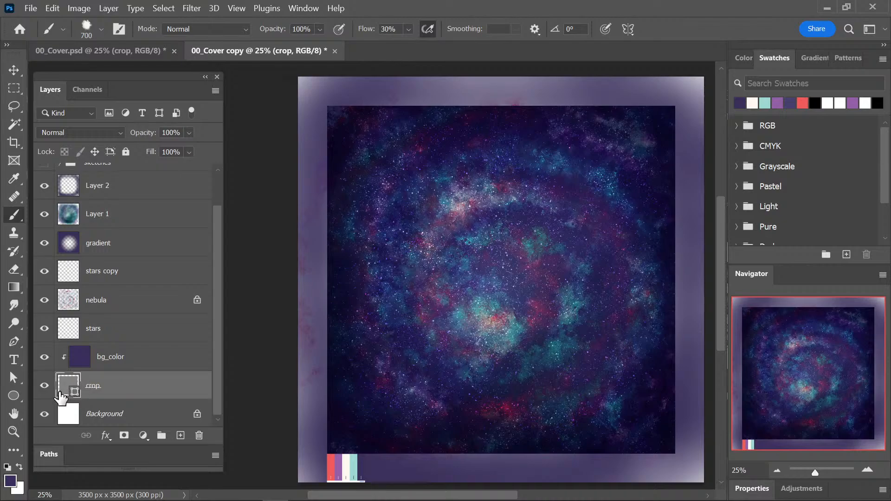
Rasterize the crop layer in the copy and select its square area with the Magic Wand.
right_click(76, 390)
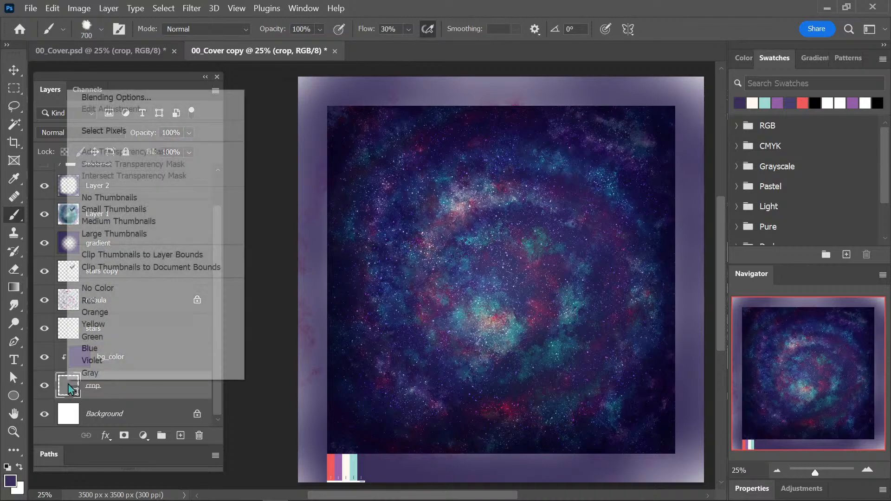
right_click(126, 389)
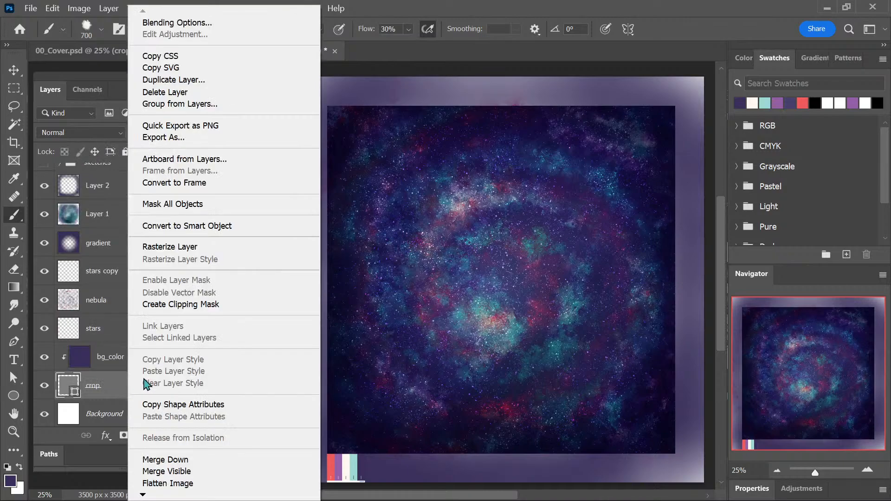
click(249, 248)
key(w)
click(516, 247)
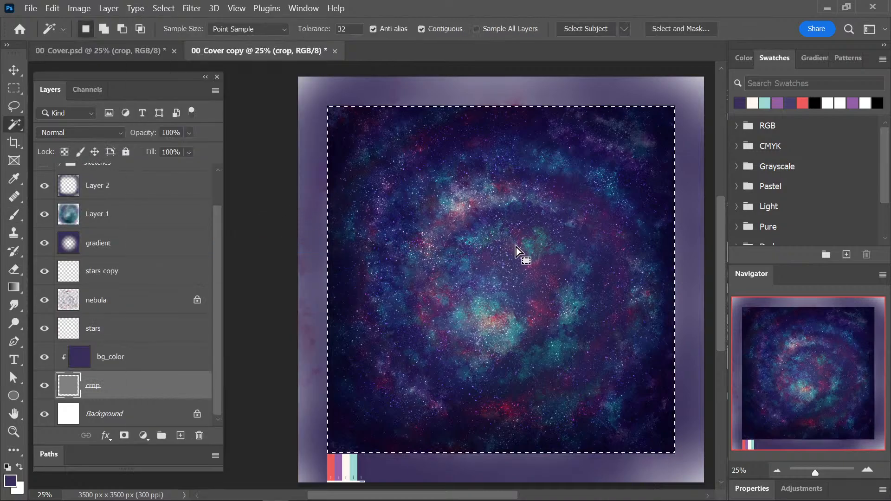
Crop the copy to the selected square to preview the final cover, and close it without saving.
key(c)
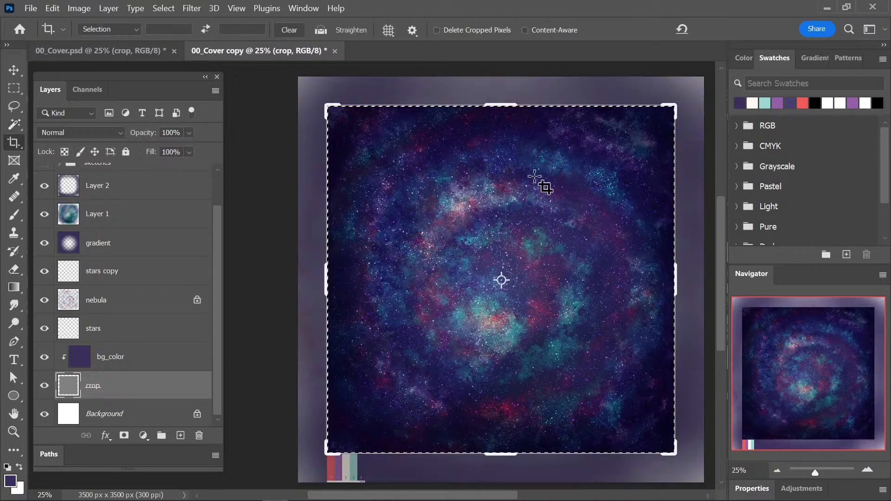
click(542, 308)
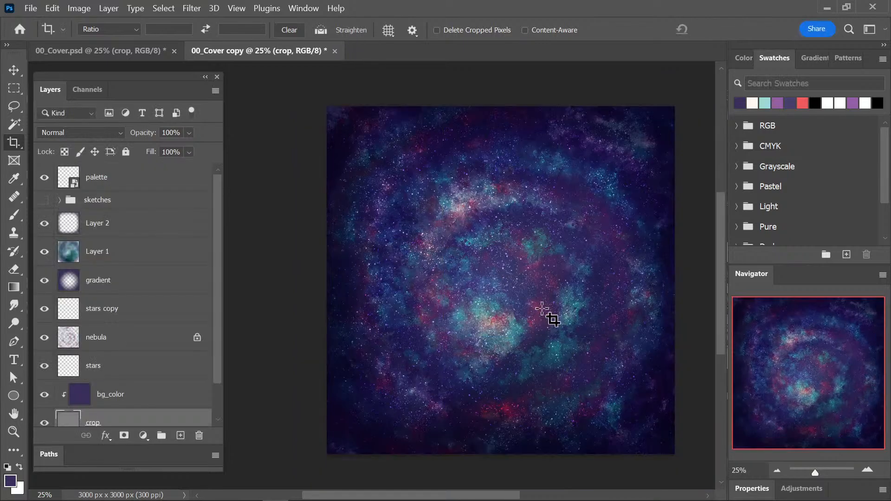
drag(583, 296, 567, 304)
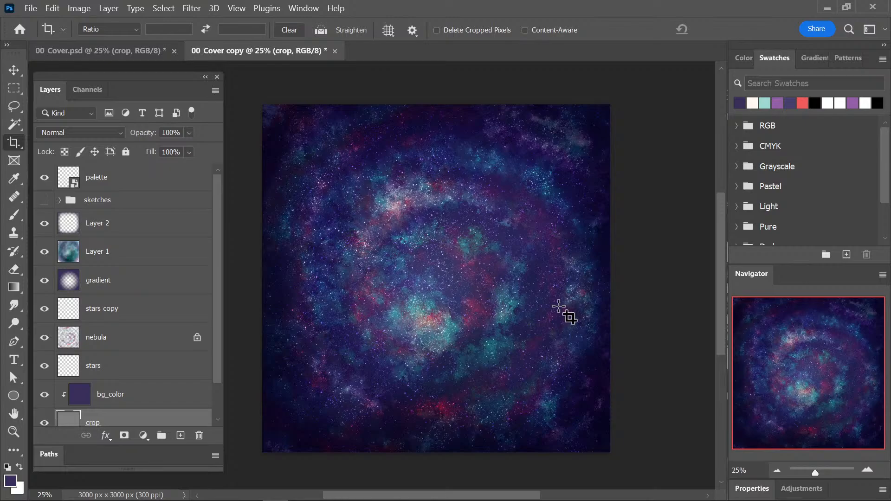
click(335, 51)
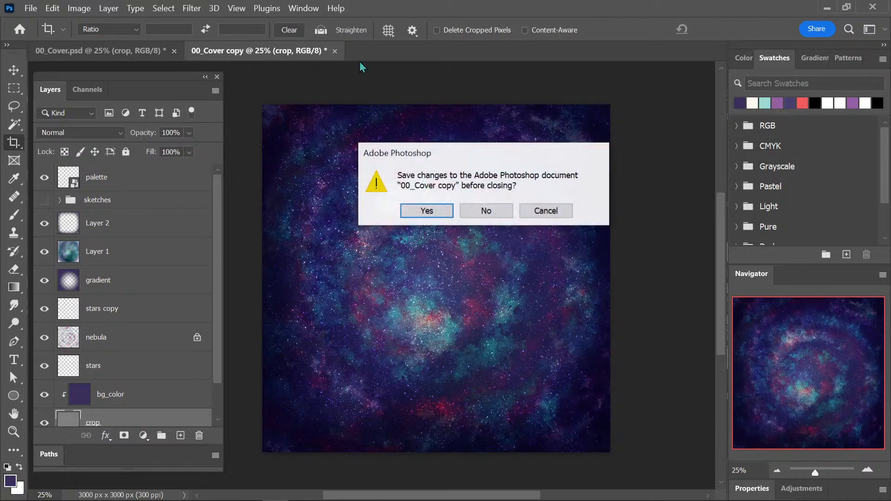
click(493, 213)
Rotate the stars copy layer by 90° around its centre and save the document.
key(v)
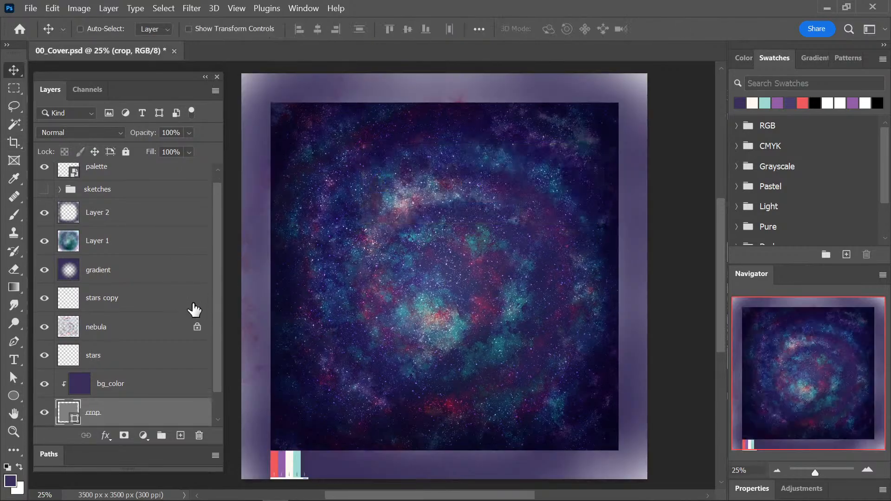
click(148, 295)
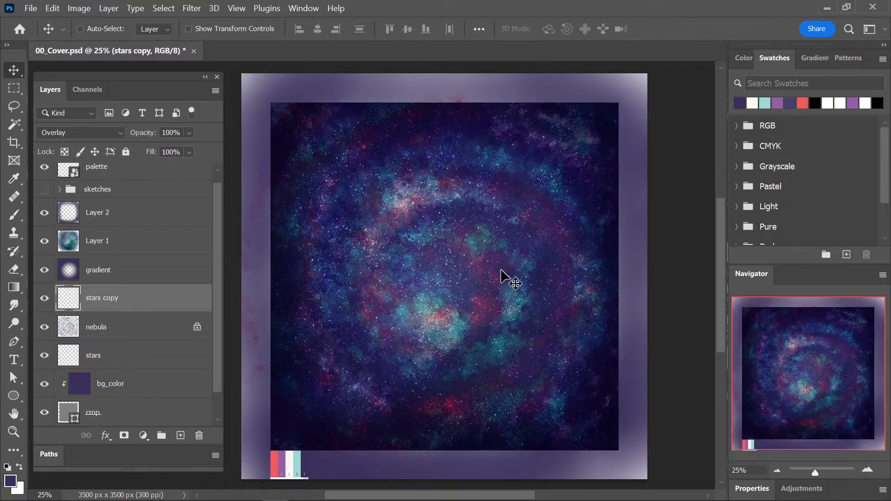
key(ctrl+t)
drag(661, 70, 301, 398)
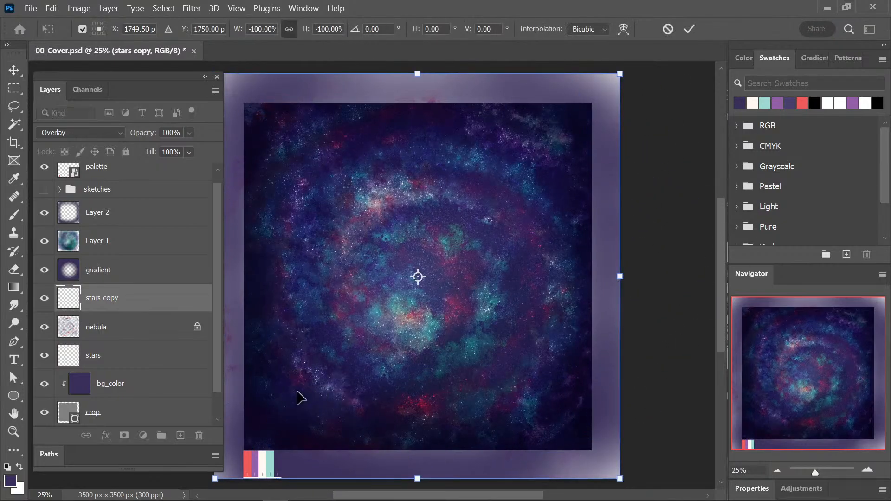
drag(638, 70, 271, 235)
key(Return)
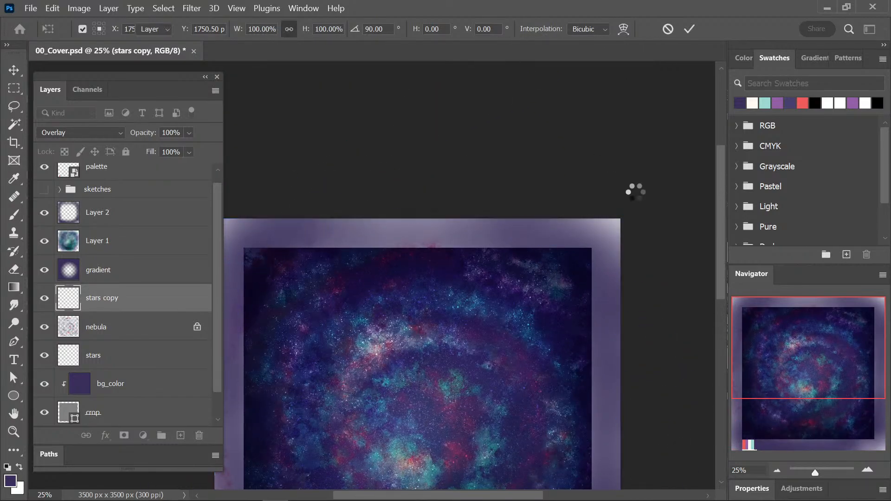
key(ctrl+minus)
drag(578, 341, 590, 261)
key(ctrl+plus)
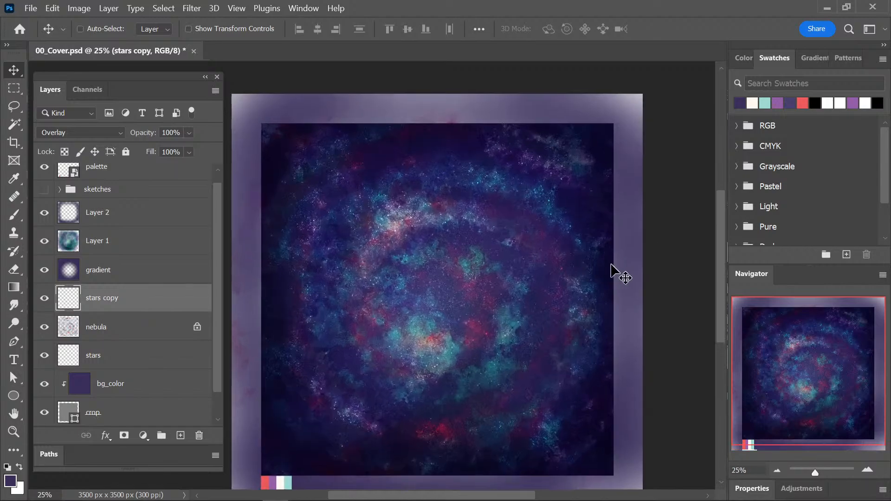
key(ctrl+plus)
key(ctrl+s)
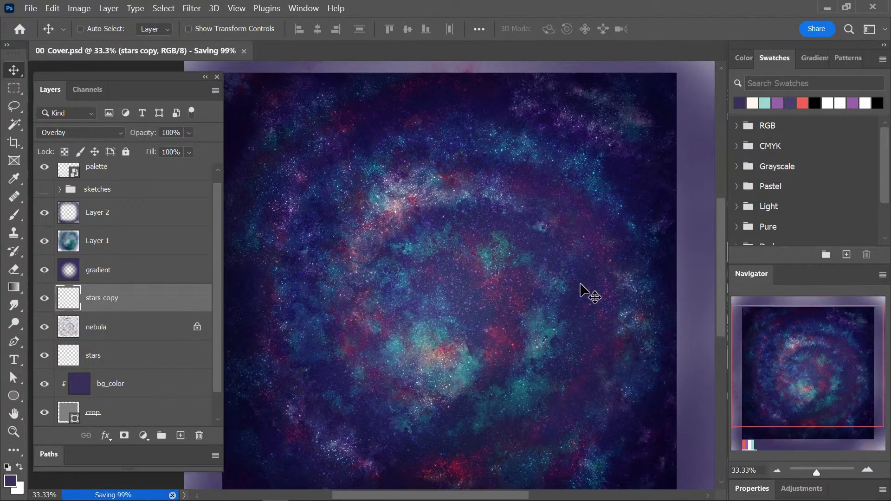
Review the star, nebula and gradient layers, and check the gradient layer's effect by toggling its visibility off and on.
key(ctrl+minus)
drag(562, 294, 558, 289)
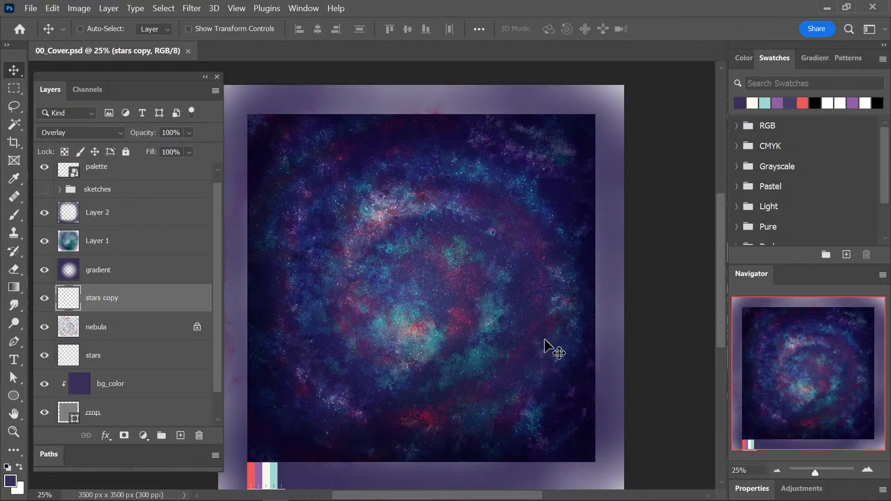
scroll(216, 349, down, 1)
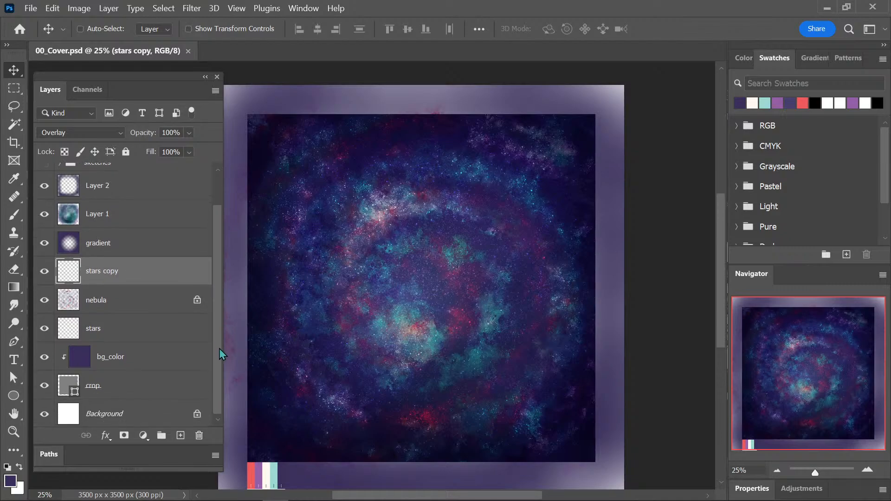
click(119, 333)
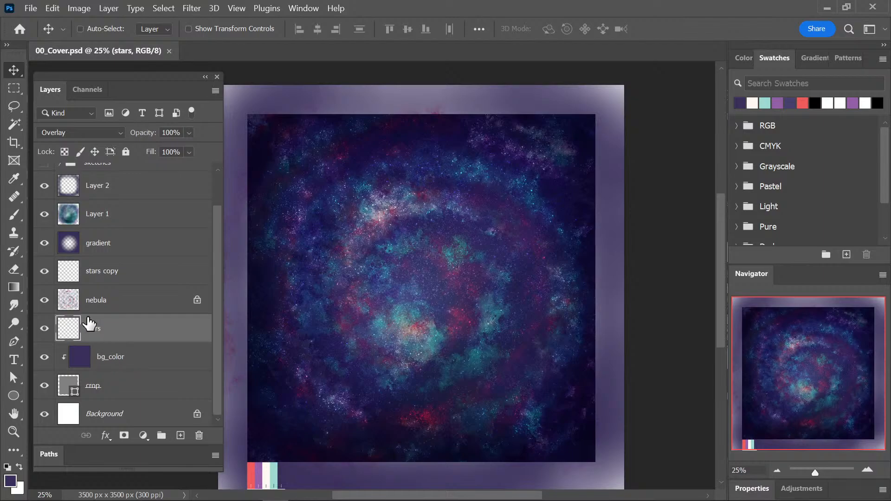
click(90, 283)
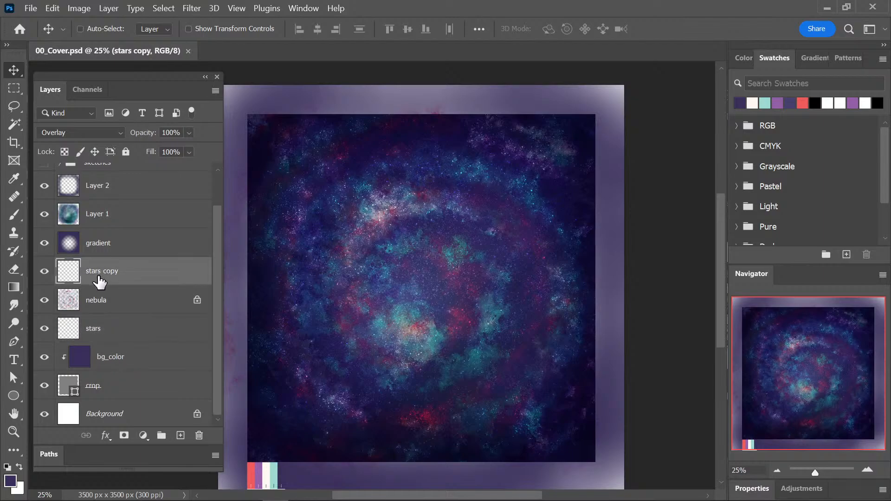
click(116, 220)
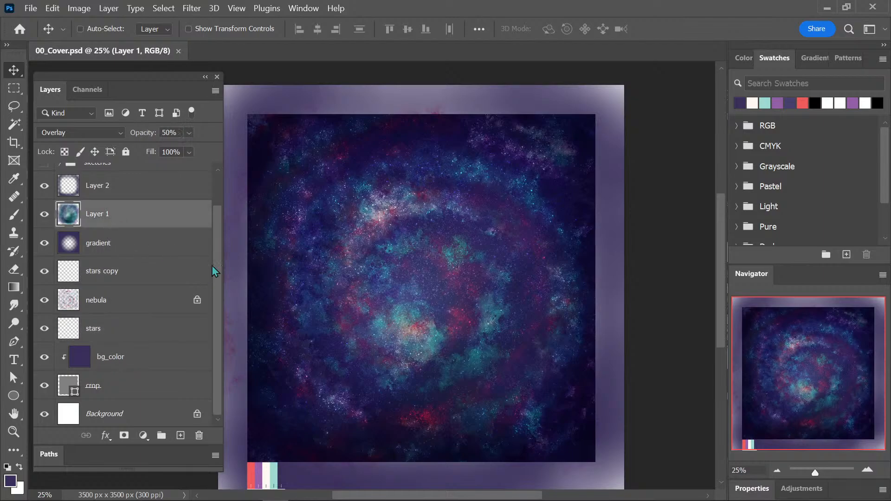
drag(216, 265, 217, 249)
click(95, 264)
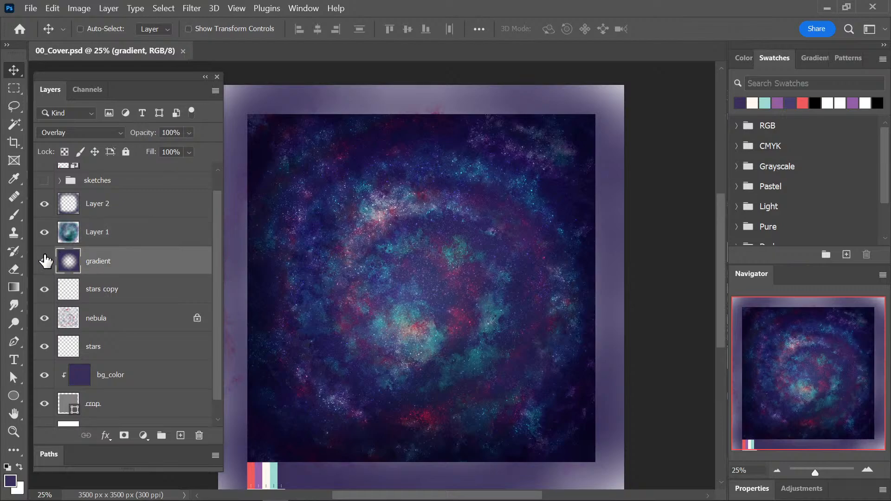
click(45, 261)
click(45, 261)
Check what the 50% Overlay layer Layer 1 contributes to the nebula by repeatedly toggling its visibility.
drag(212, 265, 216, 247)
click(98, 261)
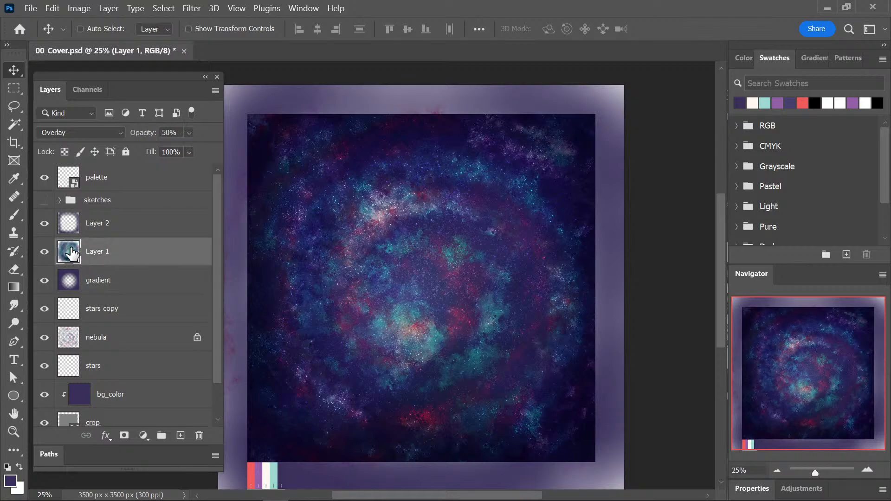
click(45, 252)
click(45, 252)
click(46, 252)
click(48, 252)
click(46, 252)
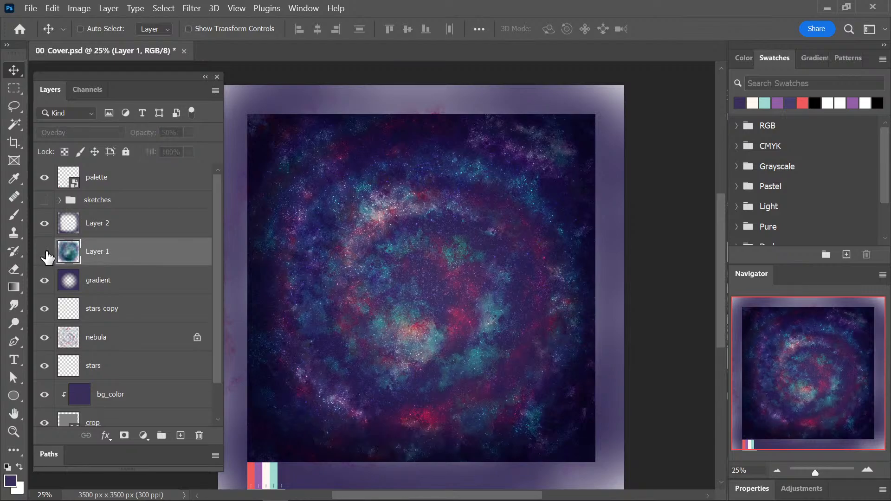
click(45, 252)
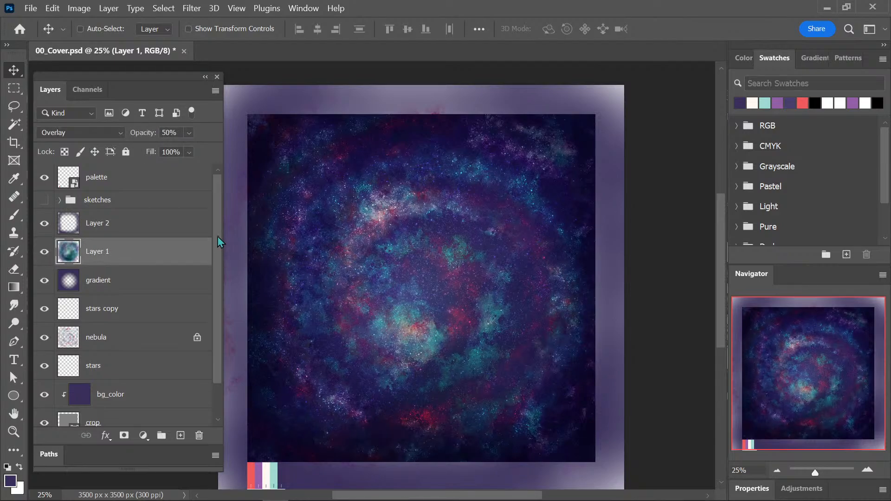
Check the effect of the Multiply layer Layer 2 by toggling its visibility, and rename it as vignette.
click(125, 226)
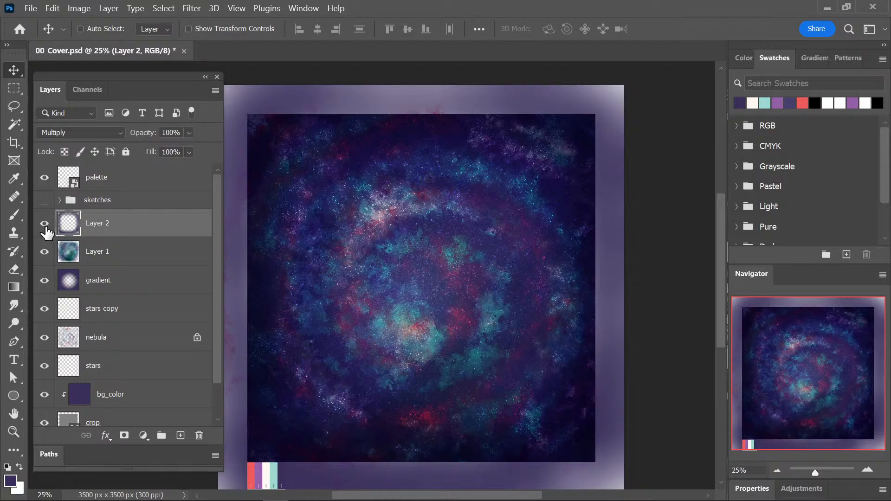
click(44, 224)
click(44, 225)
double_click(106, 224)
text(vignette)
key(Return)
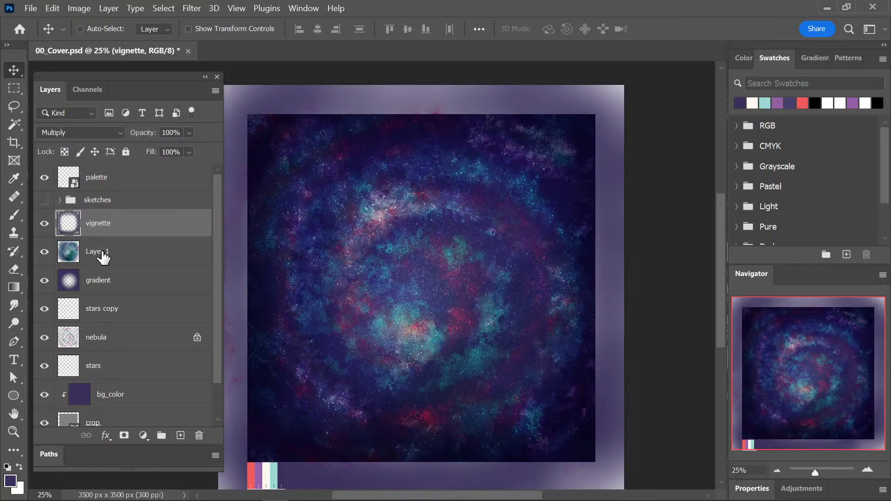
Rename Layer 1 as nebula and save the document.
double_click(98, 252)
text(nebula)
key(Return)
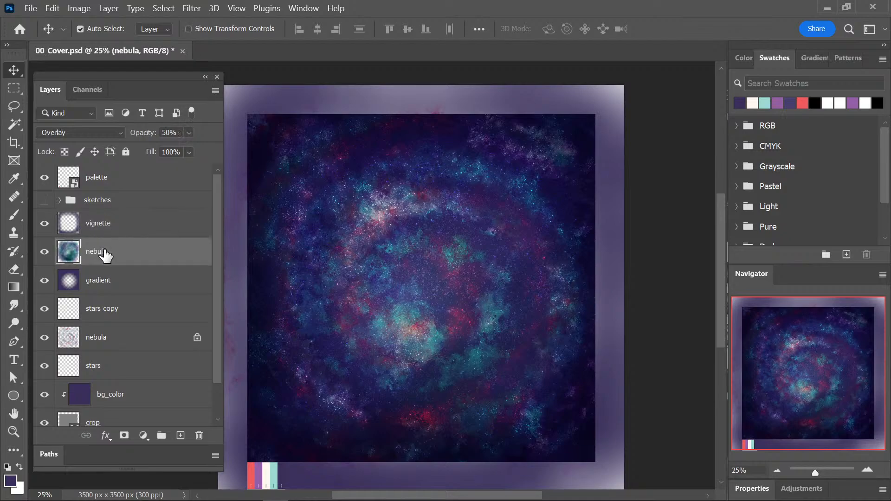
key(ctrl+s)
Duplicate the cover image with all its layers as 00_Cover copy.
click(53, 8)
mouse_move(79, 11)
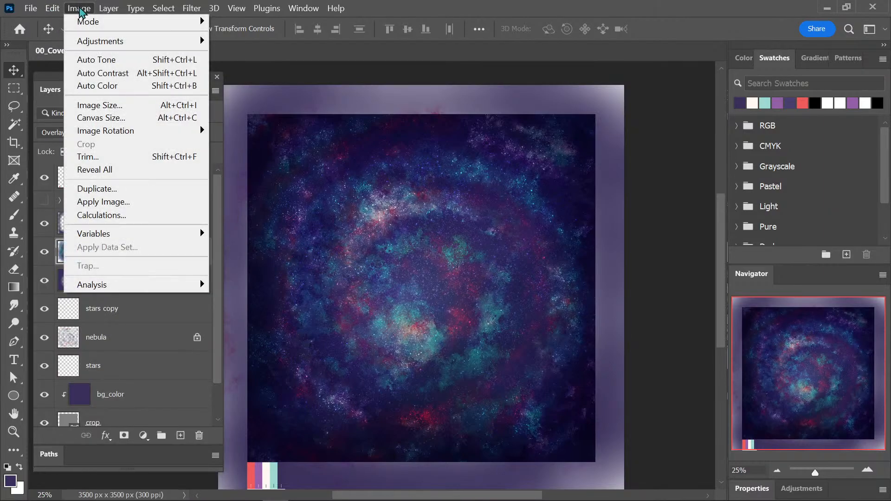
click(113, 189)
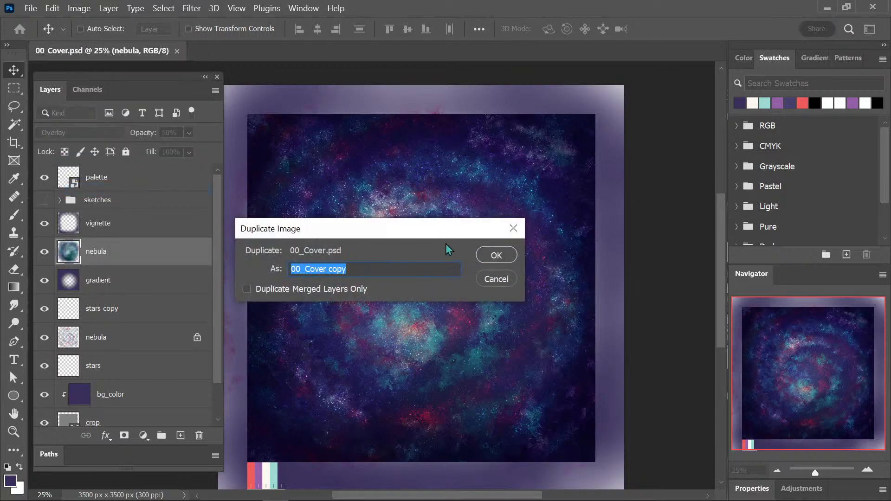
click(496, 255)
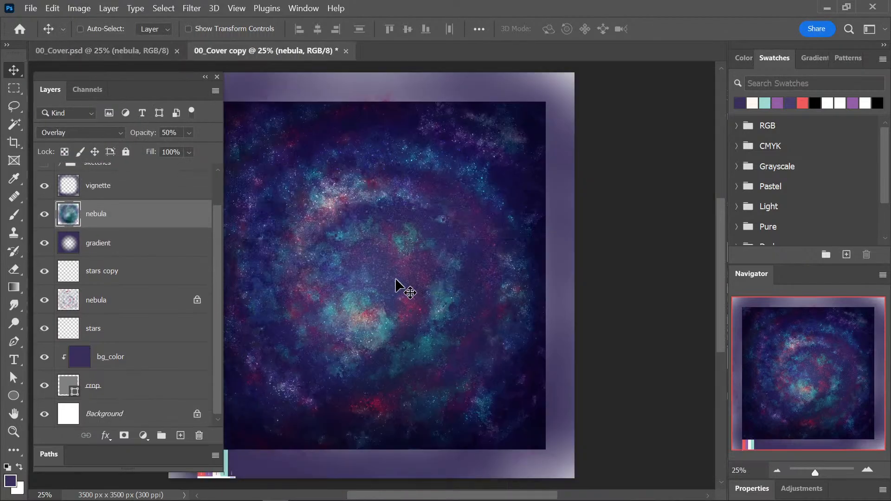
Rasterize the crop layer in the new copy and select its square area with the Magic Wand.
drag(395, 286, 481, 280)
click(116, 396)
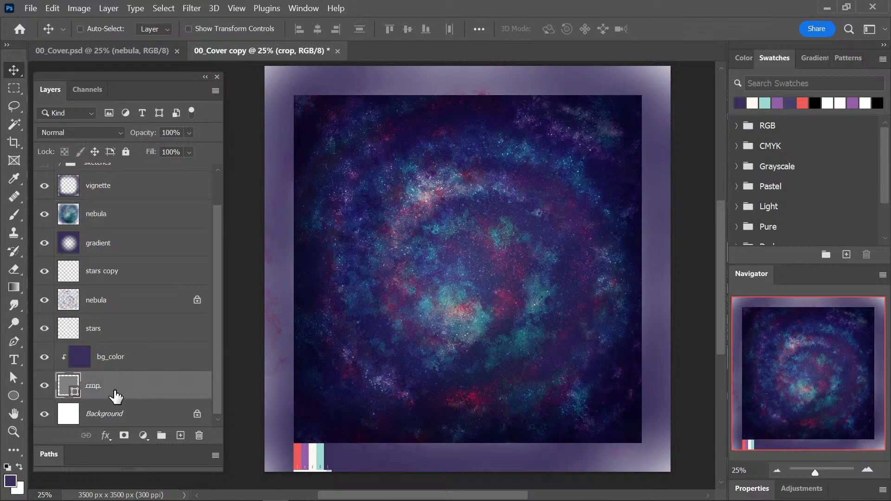
right_click(116, 396)
click(201, 246)
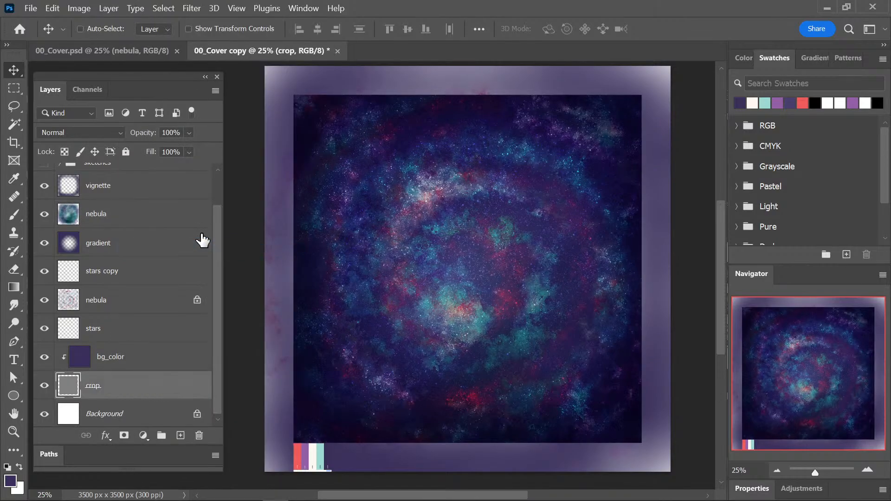
key(w)
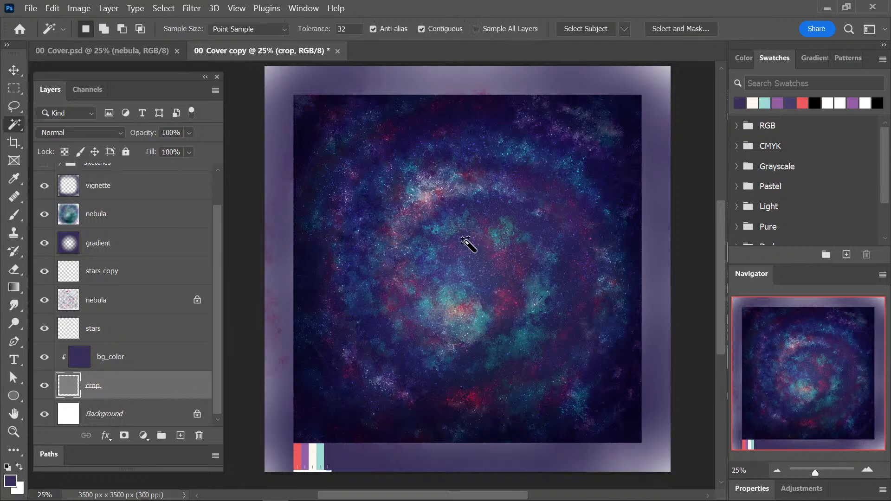
click(467, 247)
Crop 00_Cover copy to the selected square and close the copy without saving changes.
key(c)
click(468, 244)
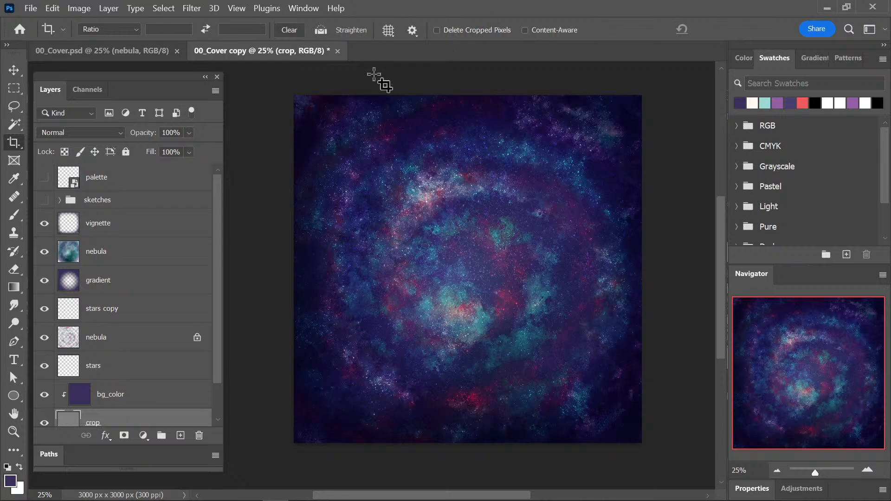
click(338, 50)
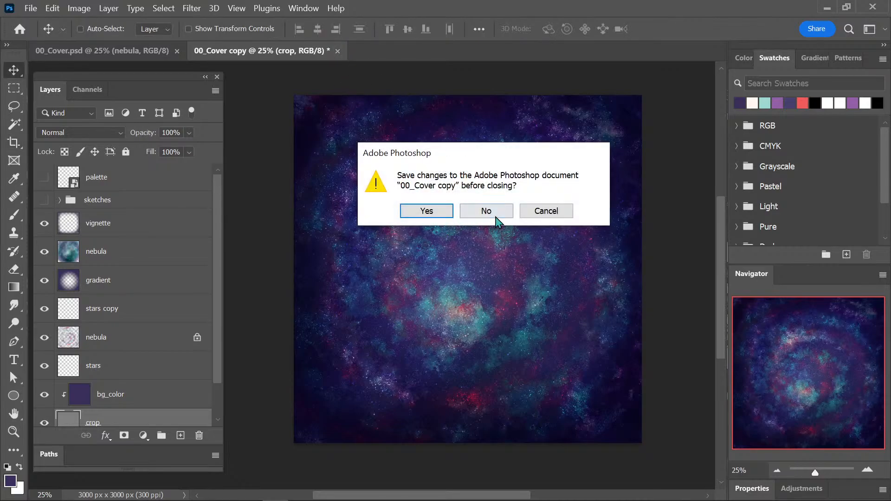
click(492, 212)
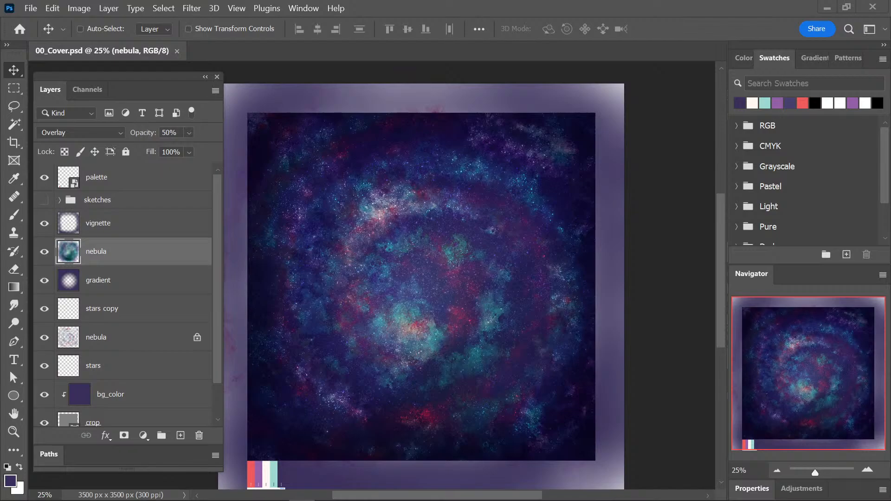
Switch to the blank Untitled-1 document in Illustrator and arrange the floating Pathfinder, Layers and Overlord panels beside the artboard, shortening the layer list.
drag(0, 232, 608, 5)
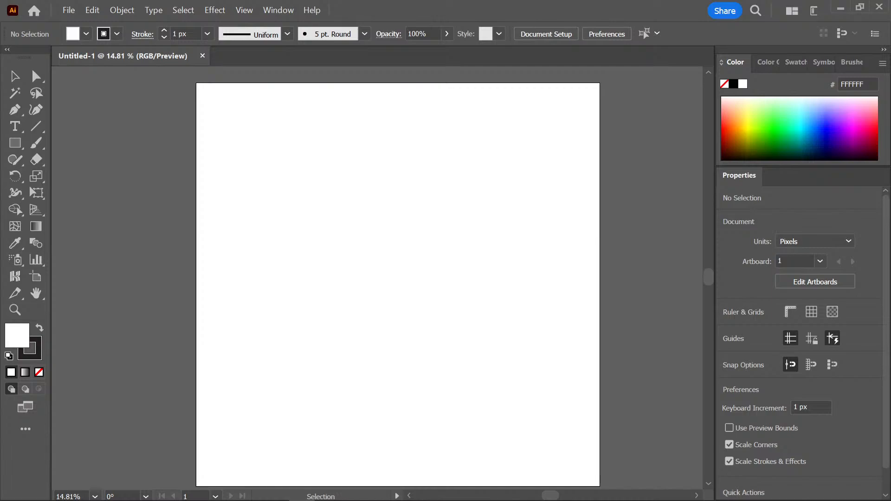
drag(0, 148, 263, 70)
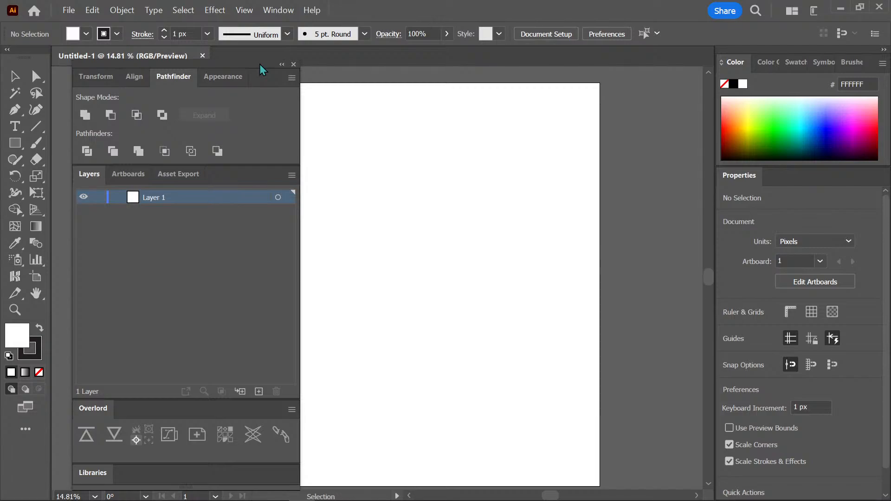
key(ctrl+minus)
key(space)
drag(516, 299, 624, 306)
key(ctrl+plus)
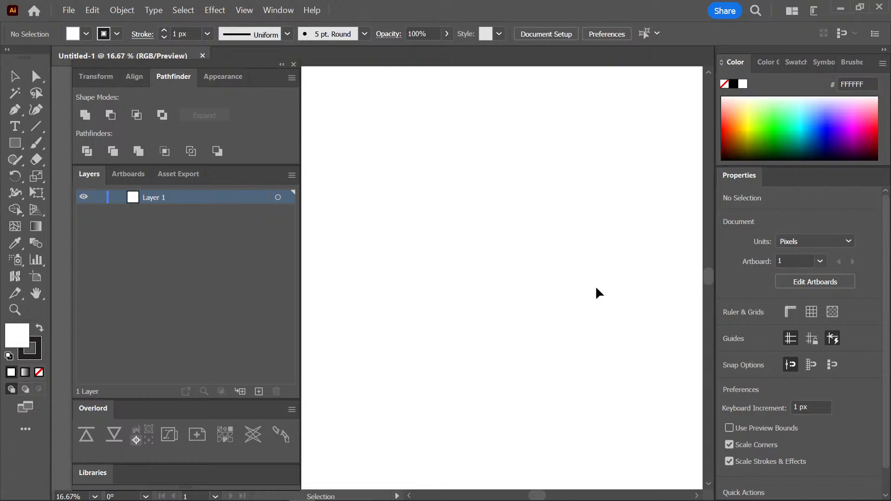
key(ctrl+minus)
key(space)
drag(507, 288, 495, 289)
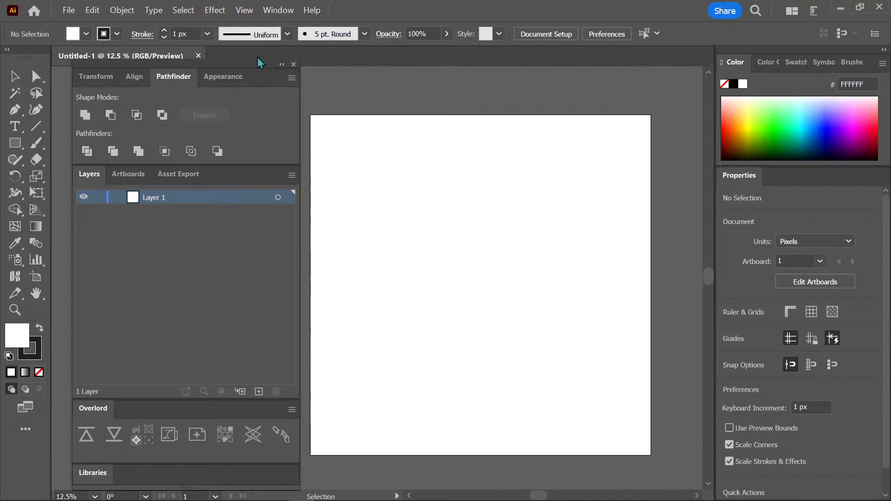
drag(261, 75, 255, 85)
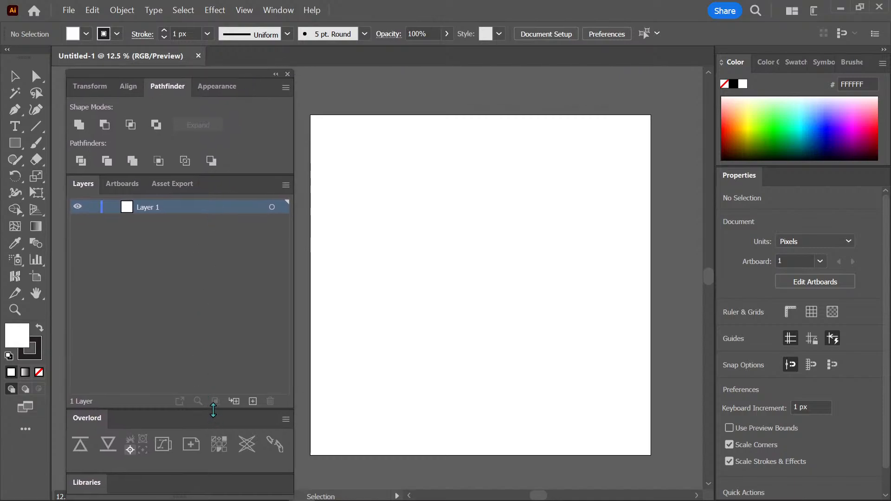
drag(214, 409, 213, 371)
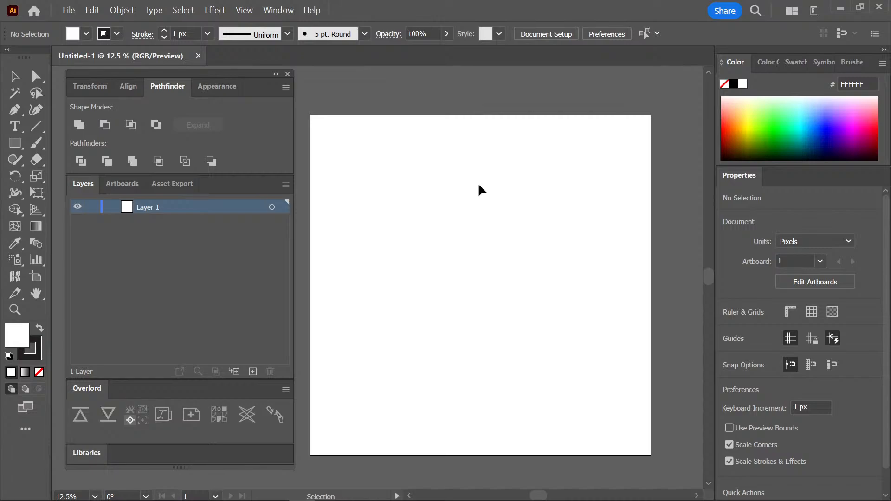
Place 00_Cover_progess01.png as a linked image and centre it horizontally and vertically on the artboard.
key(space)
drag(480, 207, 490, 209)
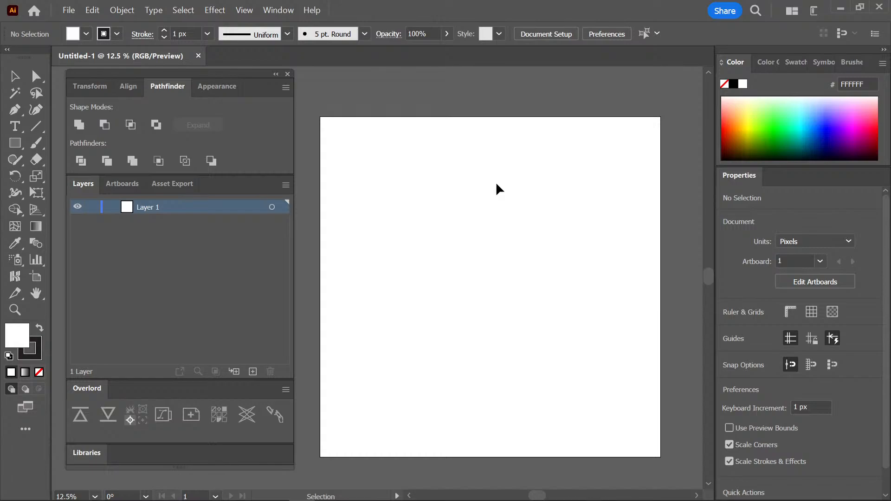
key(space)
drag(511, 206, 507, 199)
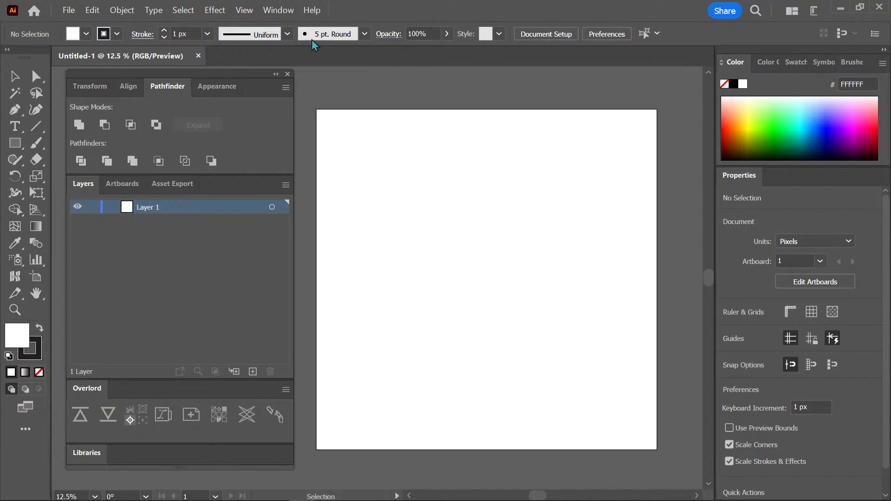
mouse_move(116, 496)
drag(2, 348, 459, 230)
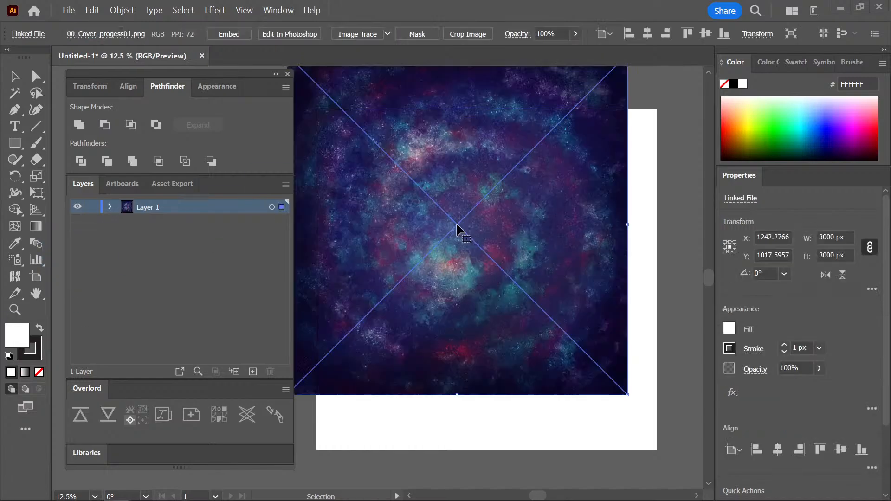
click(778, 449)
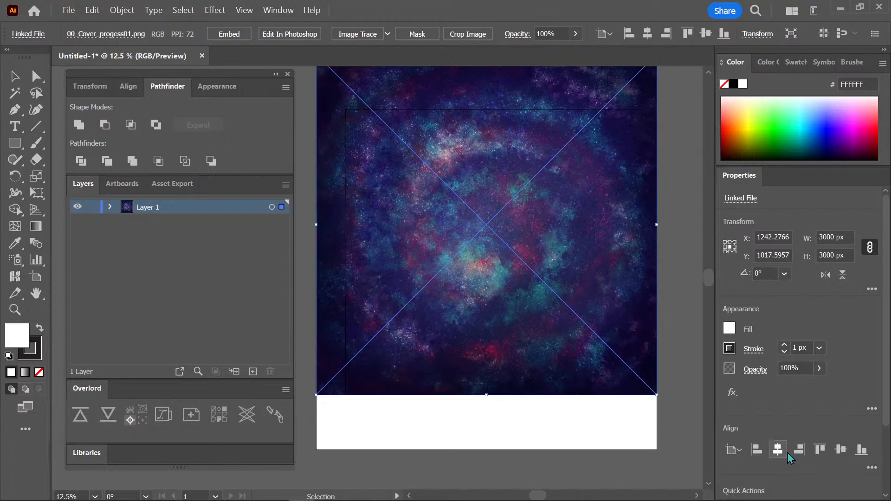
click(840, 449)
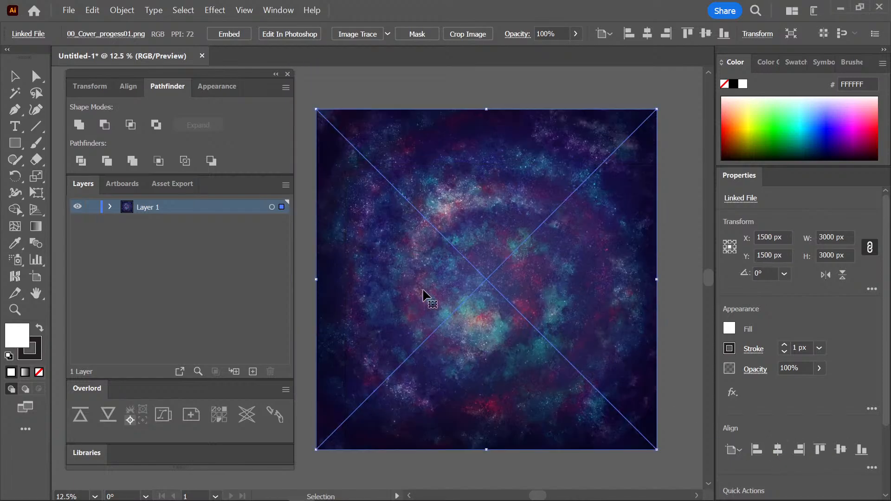
Lock the linked cover image inside Layer 1.
click(111, 207)
click(92, 222)
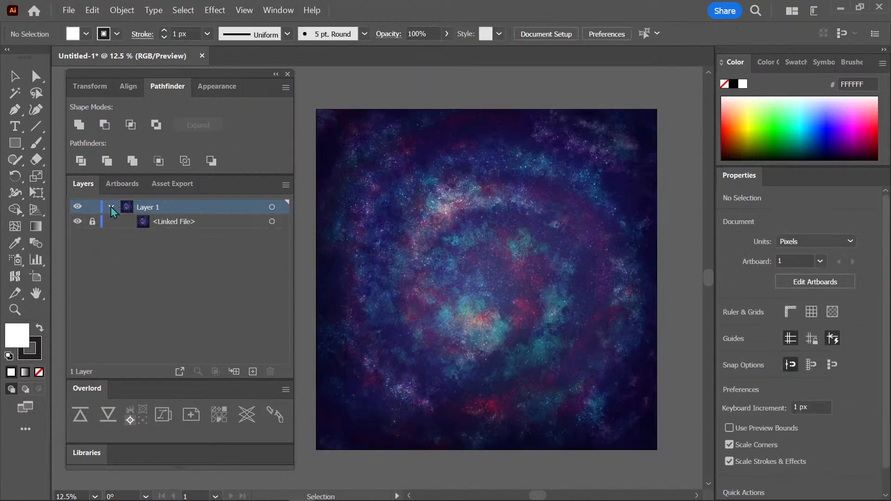
click(110, 207)
Rename the layer holding the linked cover image as base.
double_click(146, 208)
text(base)
key(Return)
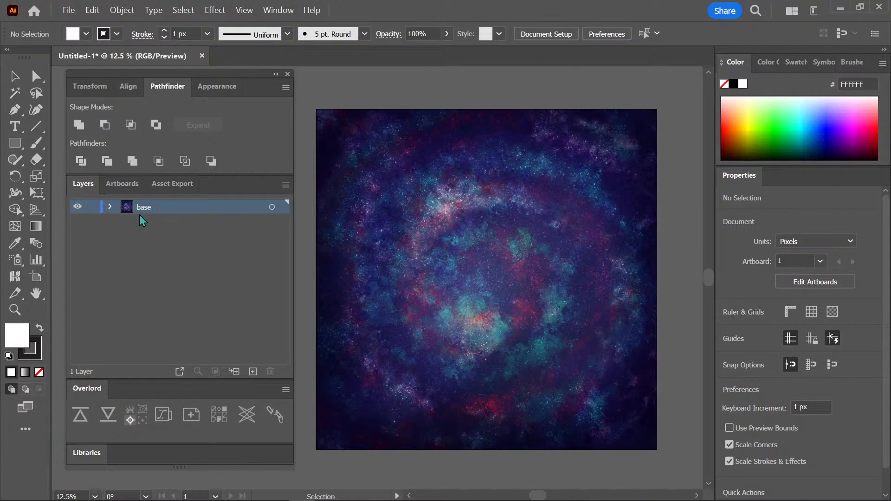
Save the document on the computer as the Illustrator file 00_Cover in the Pictures folder #MOTSbooklet, accepting the Illustrator options.
key(ctrl+s)
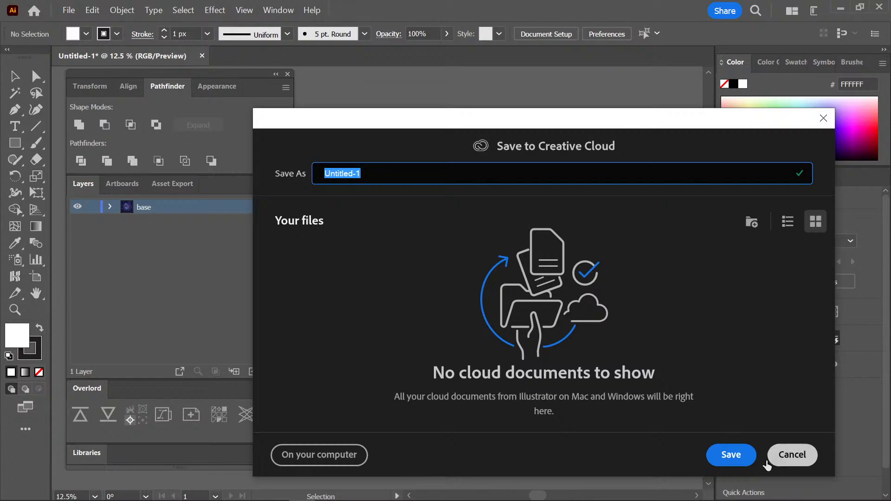
click(344, 456)
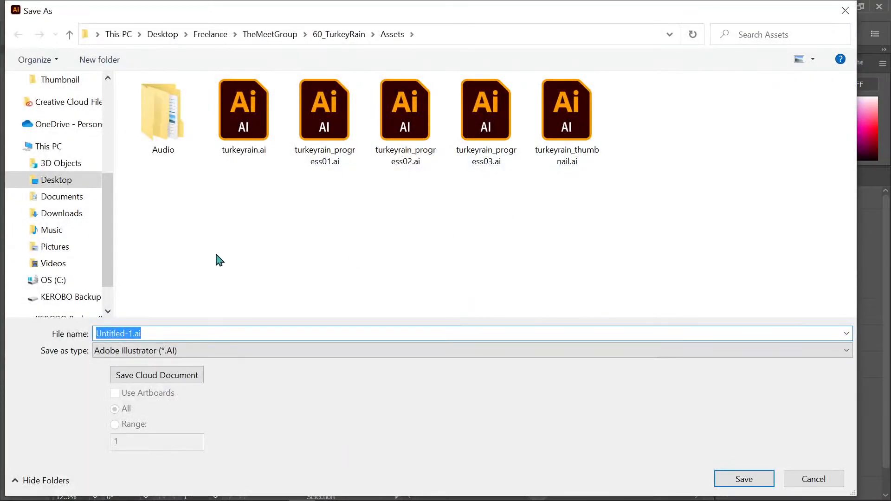
click(73, 247)
double_click(185, 148)
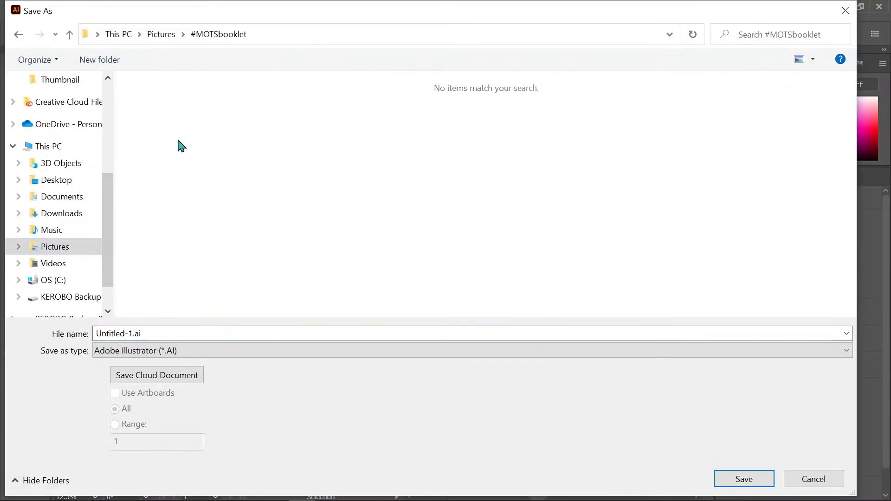
double_click(129, 334)
text(00_Cover)
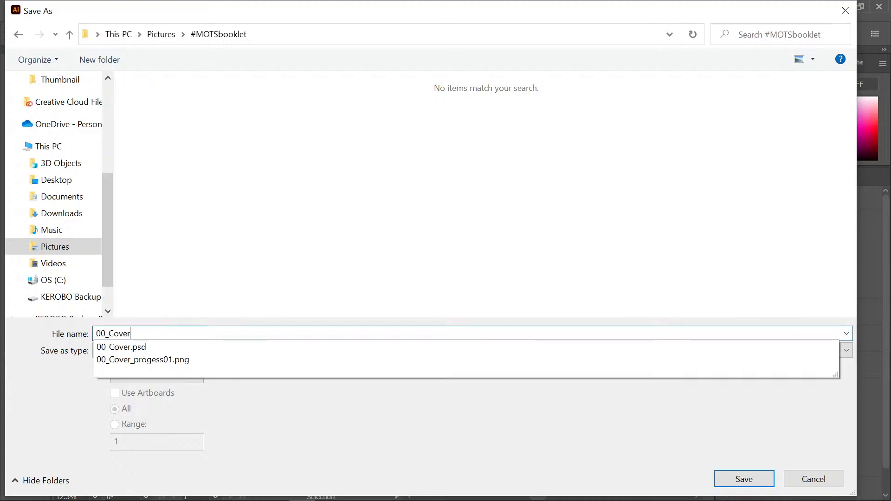
key(Return)
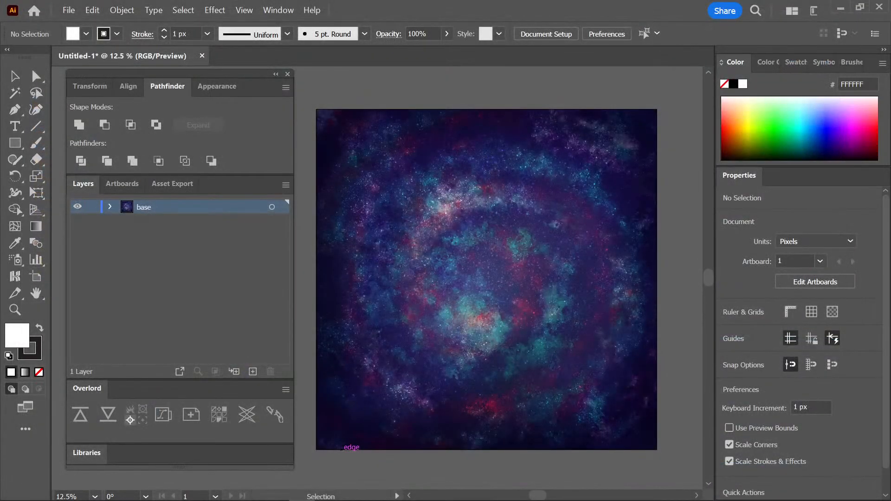
click(516, 449)
Add a new layer above the base layer and name it text.
drag(660, 271, 653, 256)
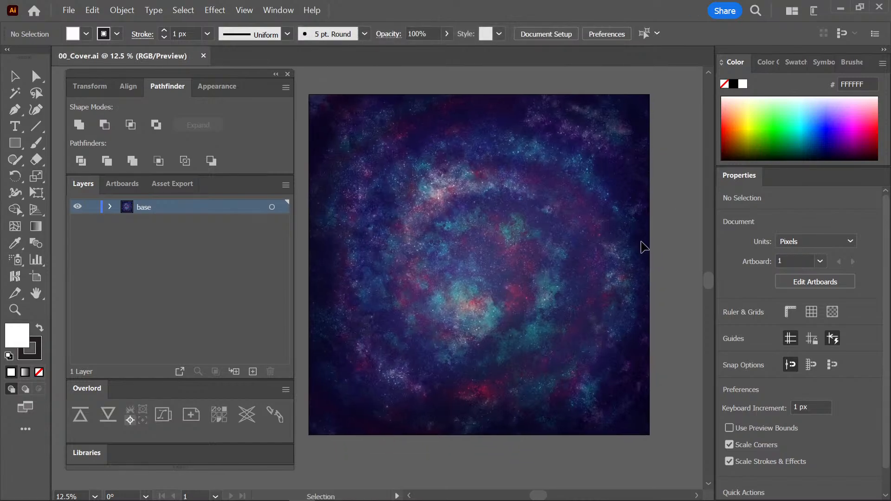
drag(420, 276, 430, 290)
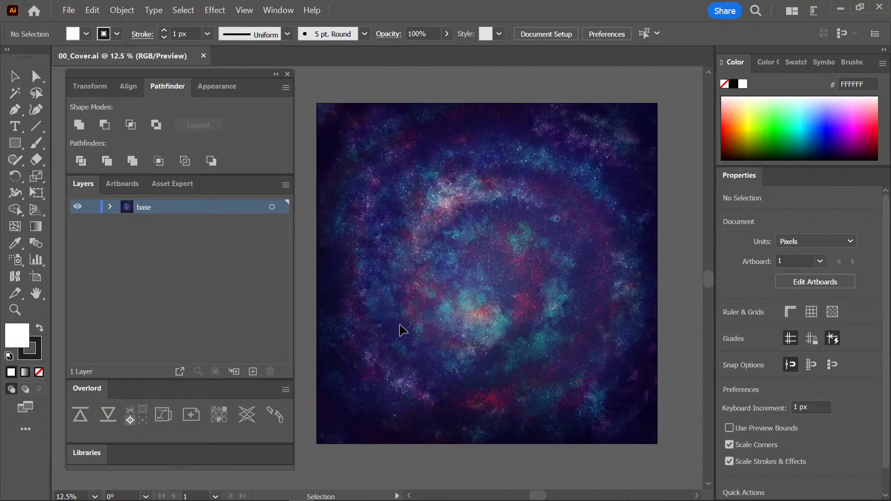
click(253, 371)
double_click(150, 206)
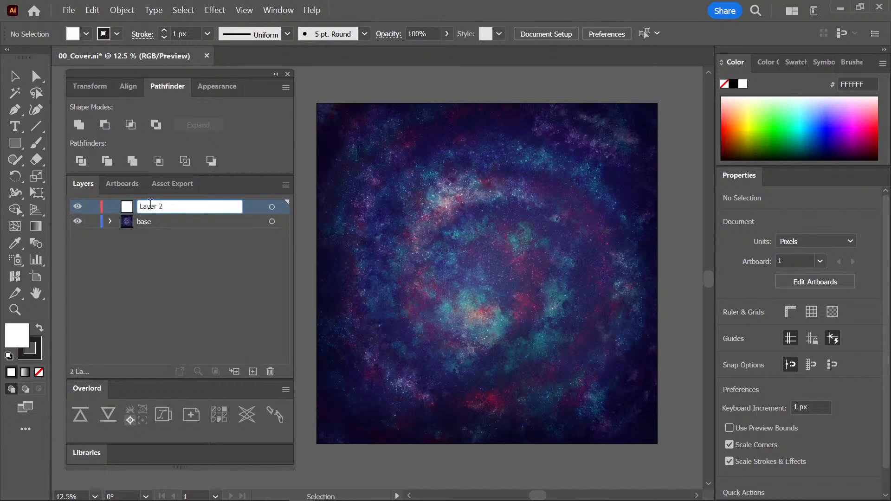
text(text)
key(Return)
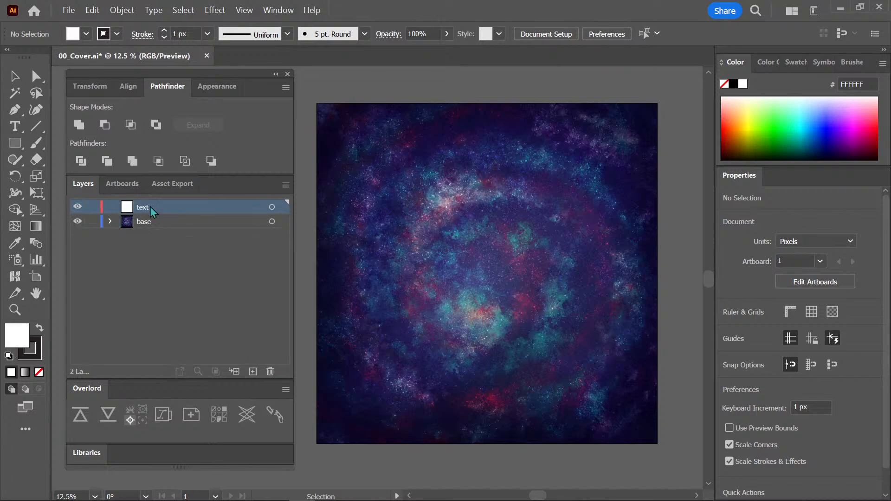
Draw a text frame about 2439 by 2255 px over the artwork and enter MUSIC OF THE SPHERES at 72 px.
key(t)
drag(341, 147, 617, 402)
key(BackSpace)
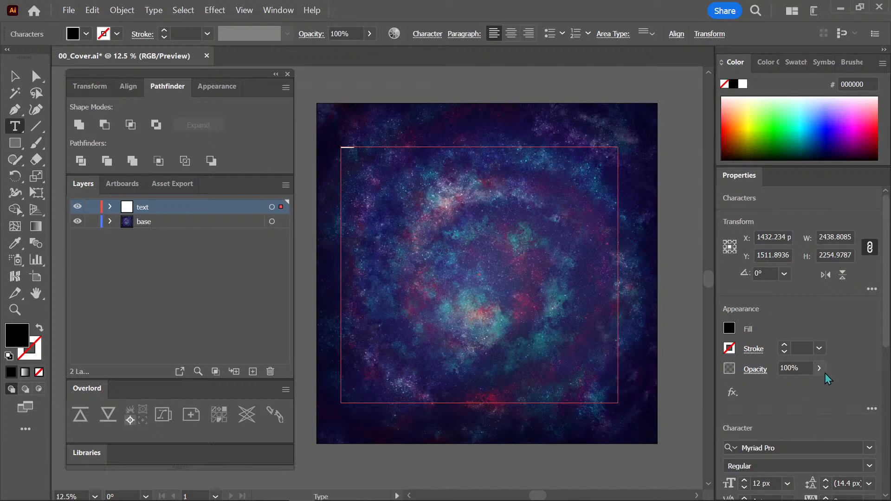
click(788, 484)
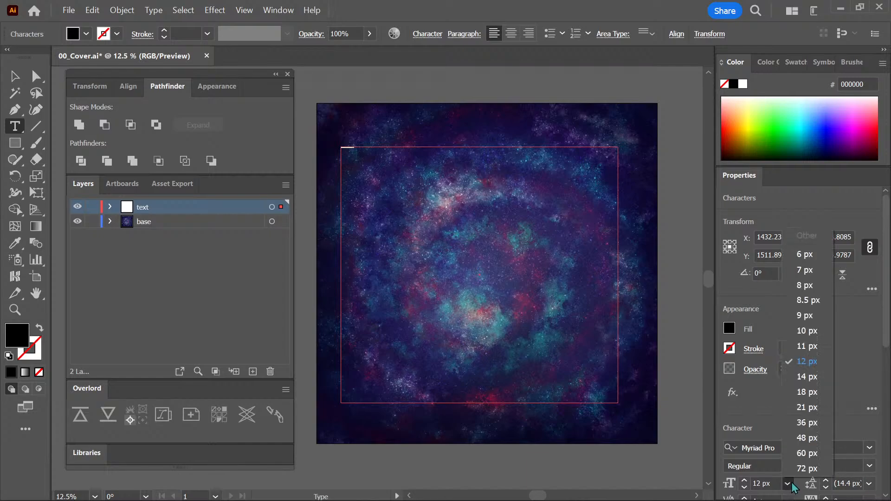
click(812, 470)
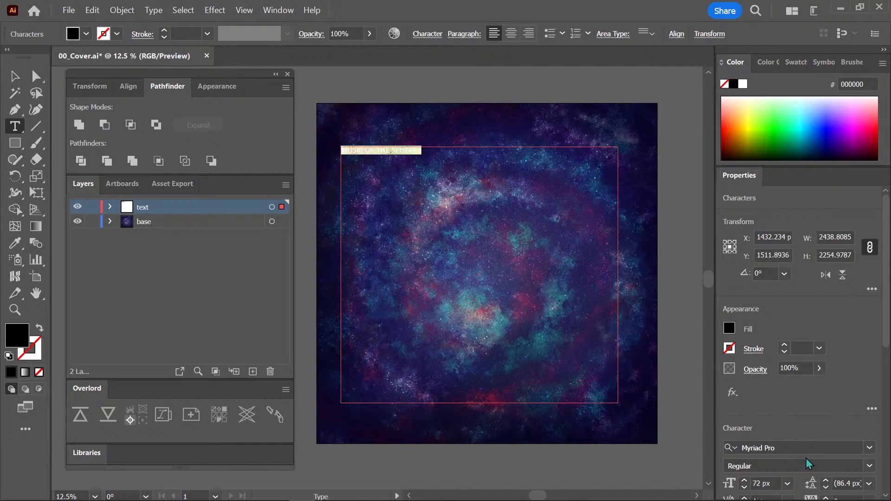
key(Escape)
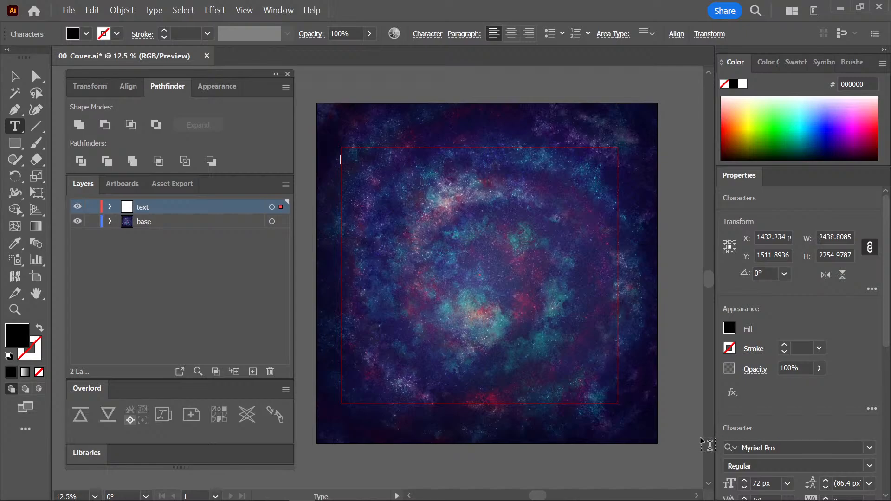
click(413, 144)
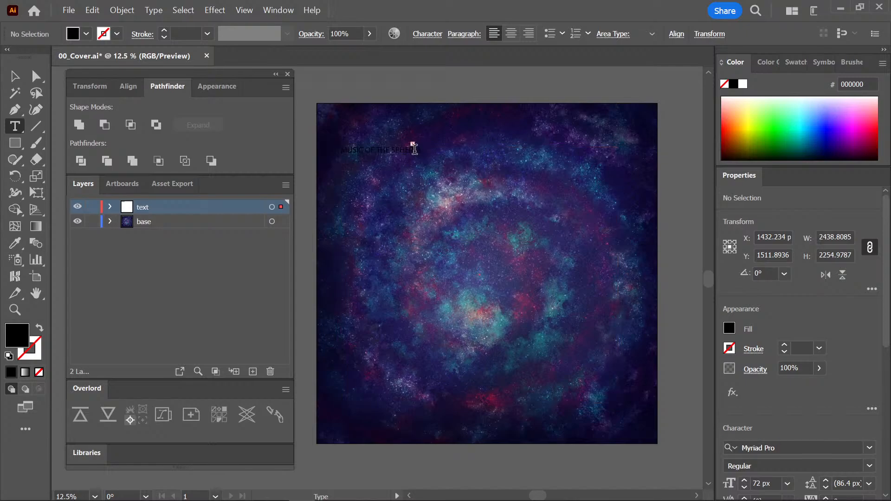
key(ctrl+z)
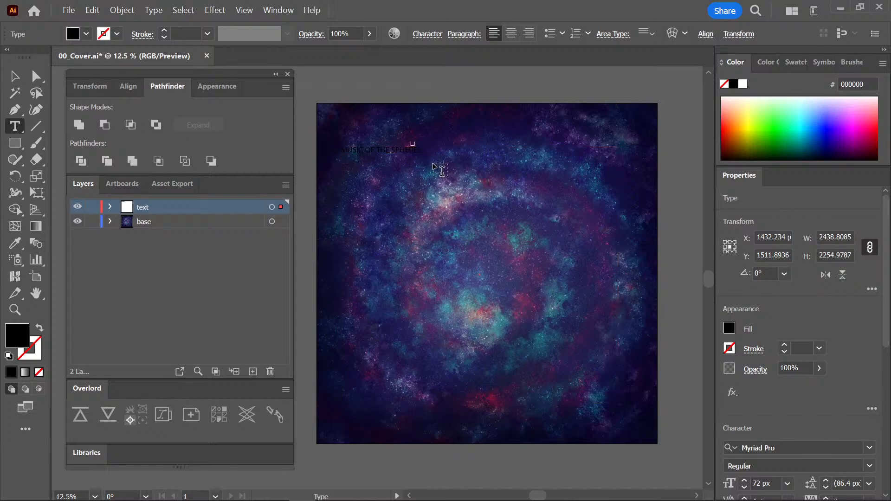
Expand the text layer's contents and move the MUSIC OF THE SPHERES frame farther down the artboard.
key(v)
click(432, 124)
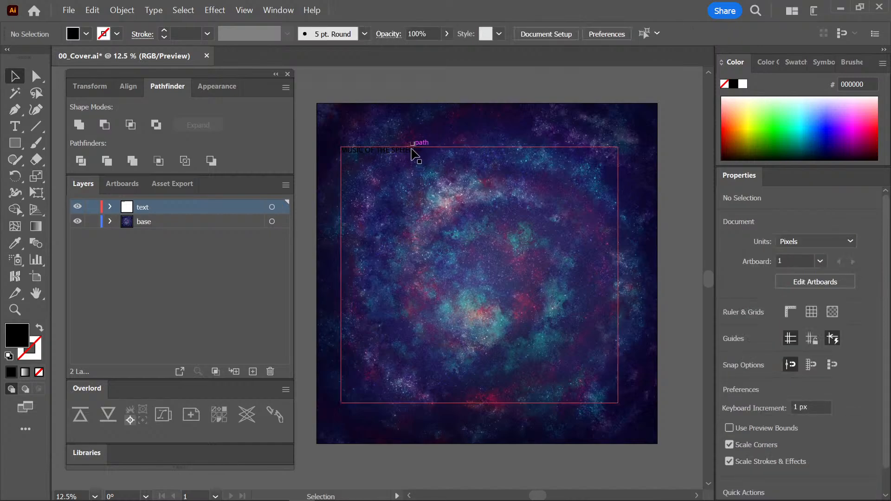
click(110, 207)
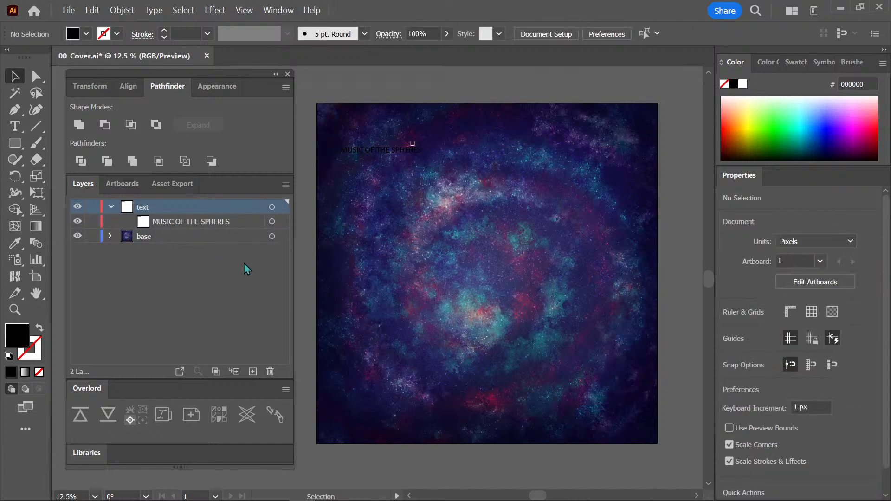
drag(412, 147, 423, 213)
click(478, 177)
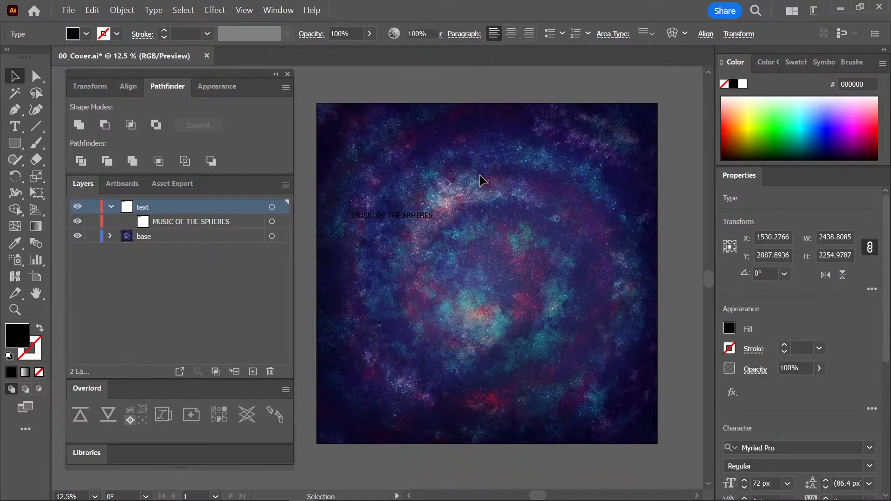
Change the title's fill to white (FFFFFF) and shift its frame slightly up and to the right.
click(413, 216)
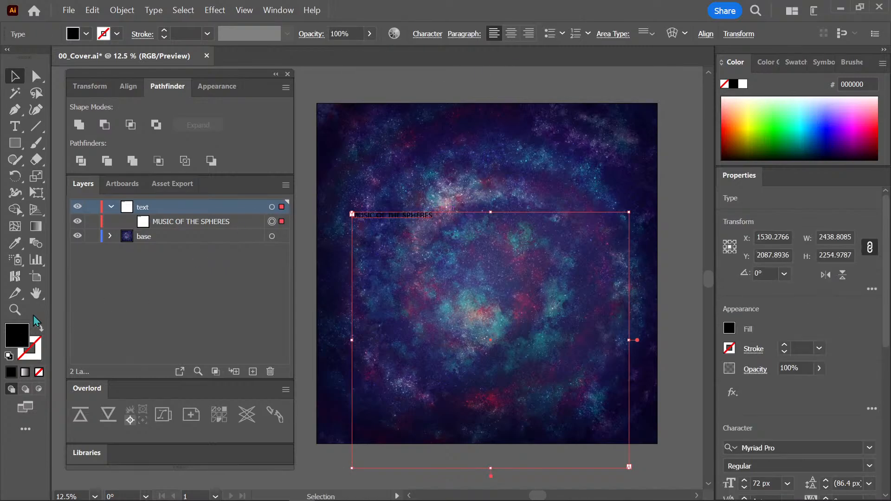
double_click(24, 337)
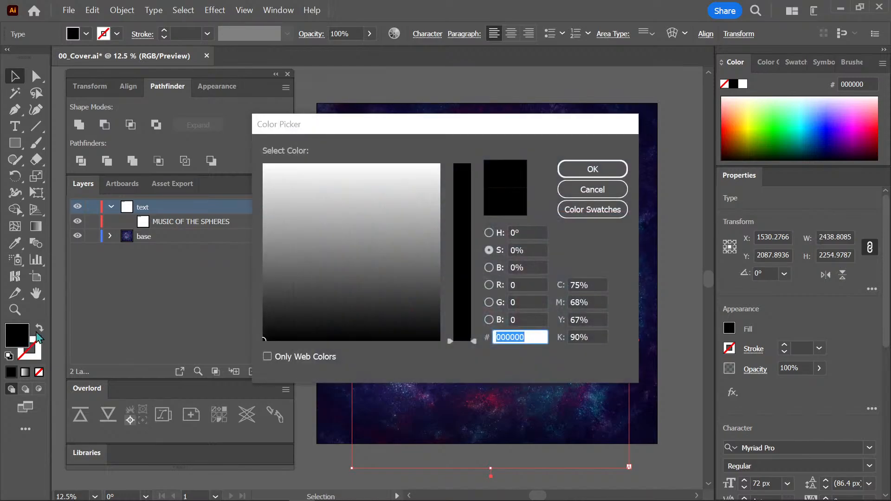
click(275, 170)
drag(276, 170, 272, 148)
click(603, 169)
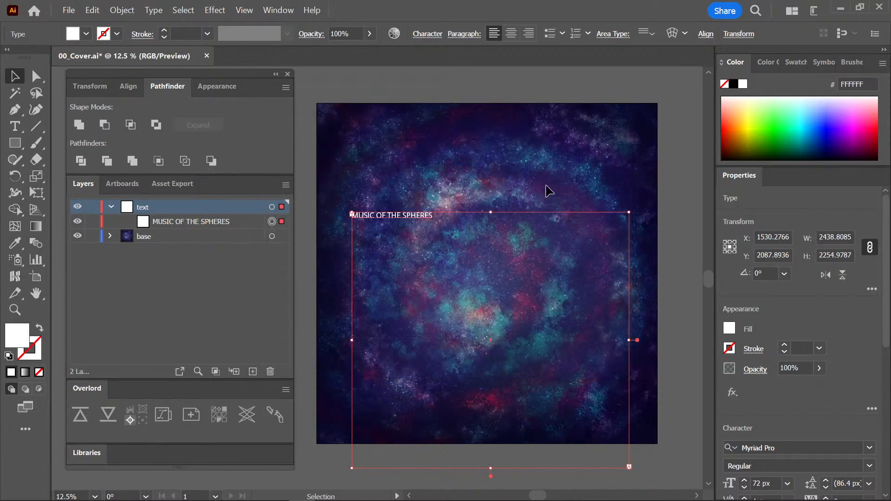
drag(426, 217, 437, 180)
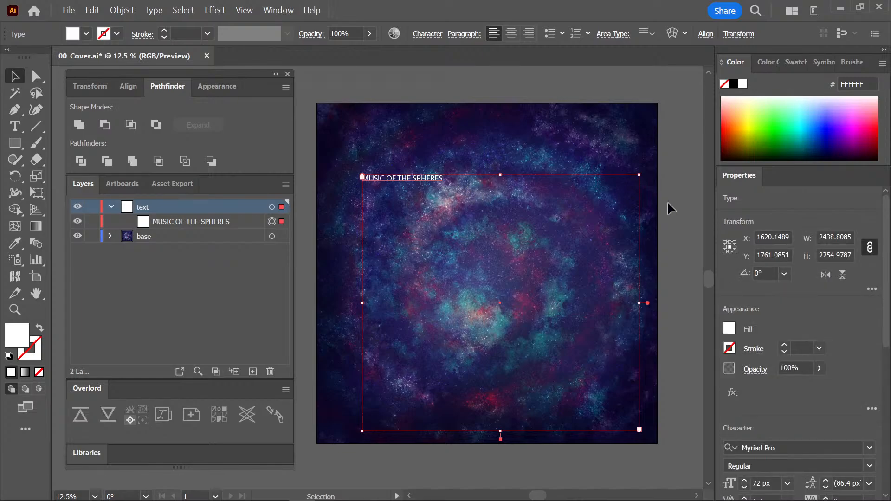
Browse the font list and set the MUSIC OF THE SPHERES title in Arapey.
scroll(884, 395, down, 5)
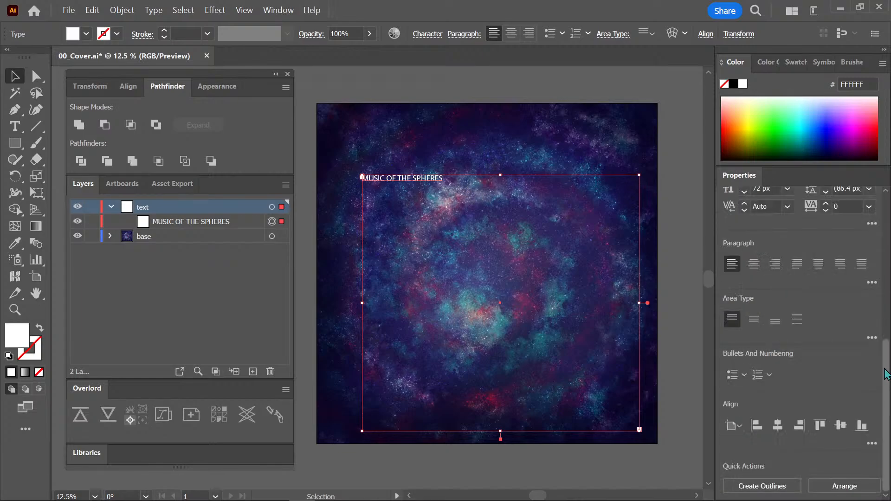
scroll(887, 310, up, 2)
click(869, 312)
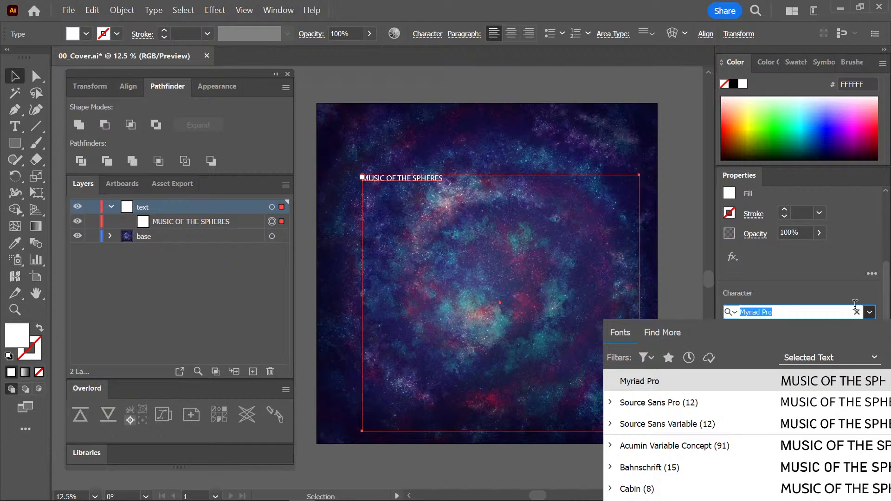
click(869, 312)
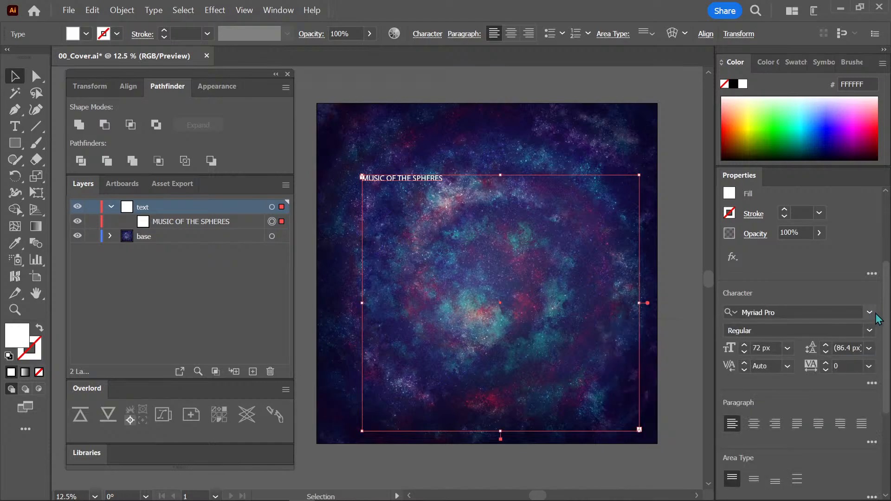
click(869, 312)
drag(887, 385, 887, 389)
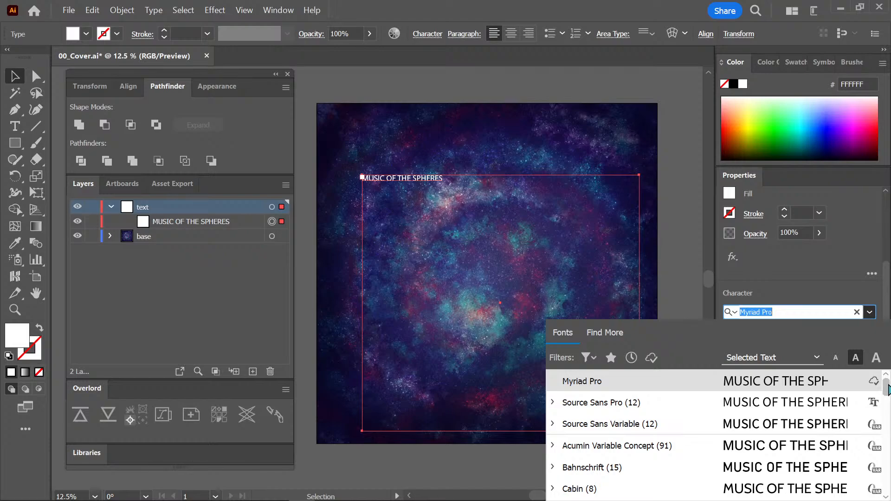
scroll(888, 390, down, 2)
scroll(888, 391, down, 5)
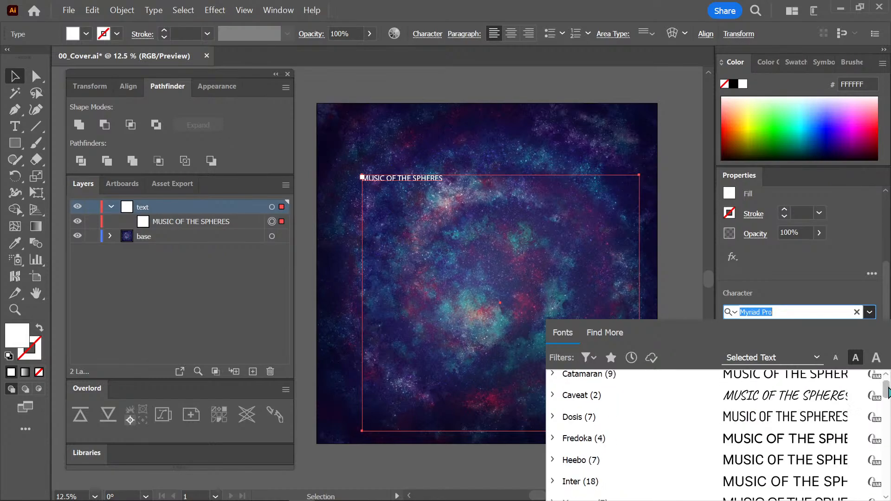
scroll(888, 393, down, 5)
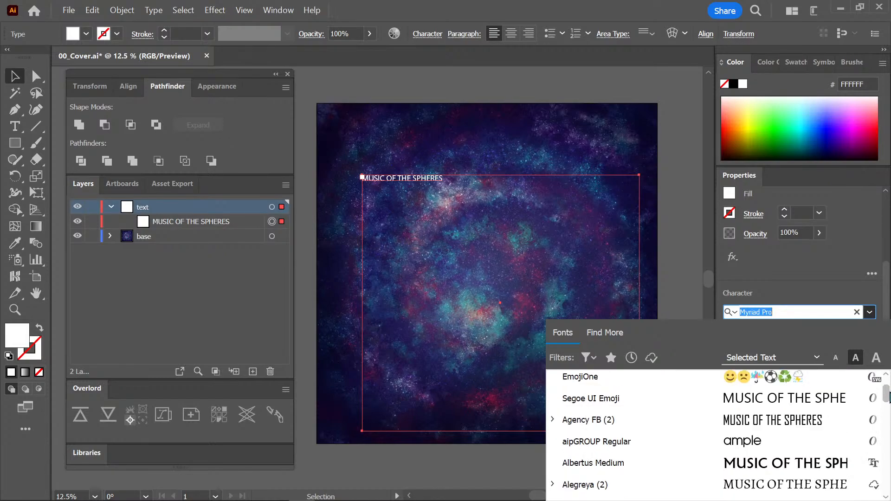
scroll(888, 399, down, 3)
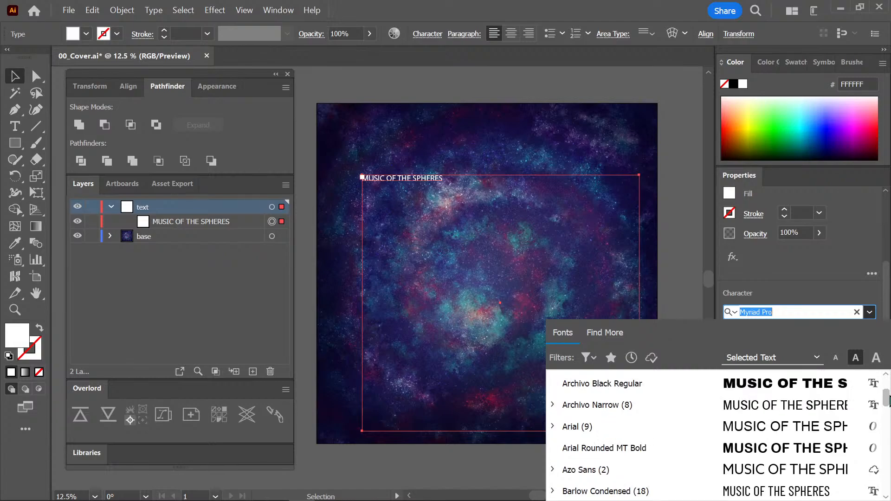
scroll(888, 398, up, 1)
scroll(888, 400, down, 2)
scroll(888, 399, up, 6)
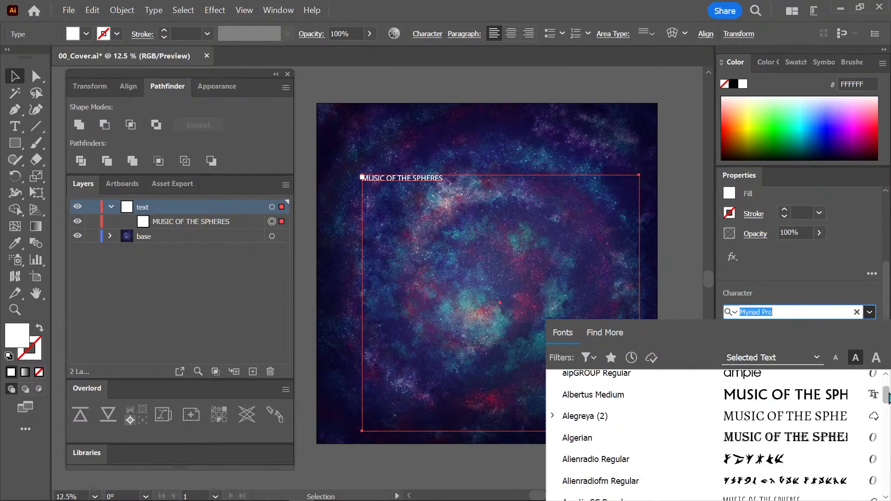
scroll(888, 398, down, 3)
scroll(888, 398, down, 2)
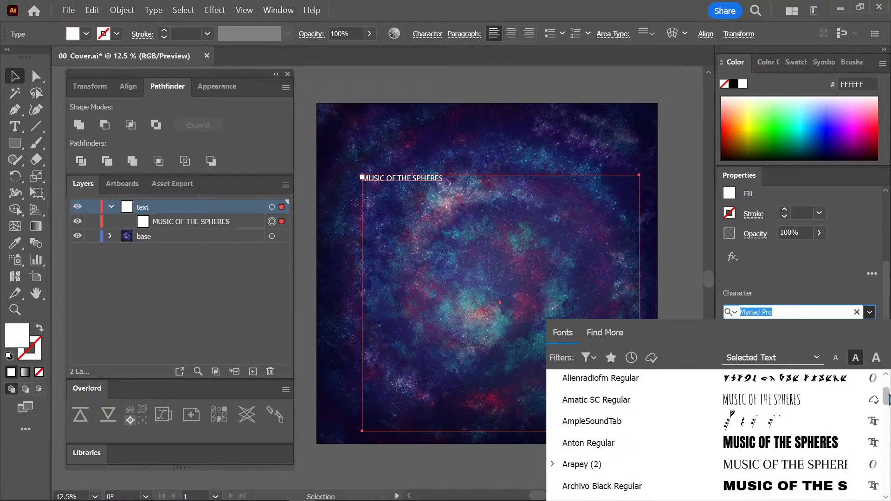
scroll(888, 398, down, 2)
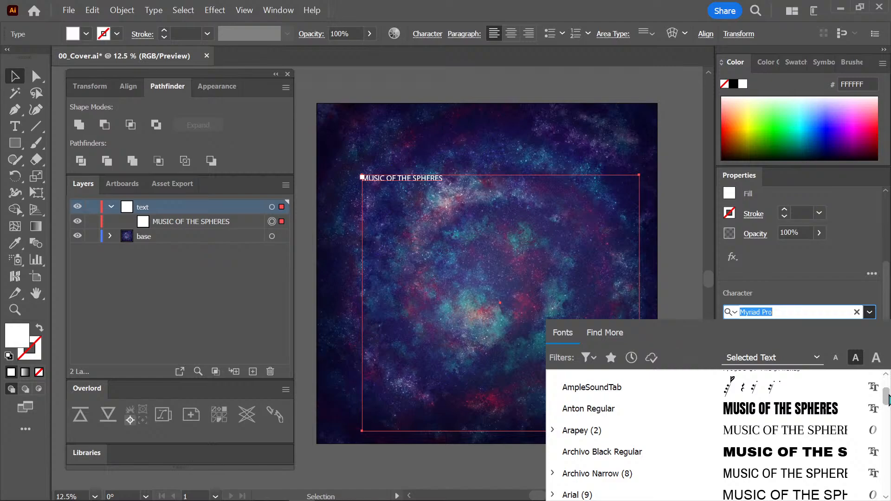
click(790, 429)
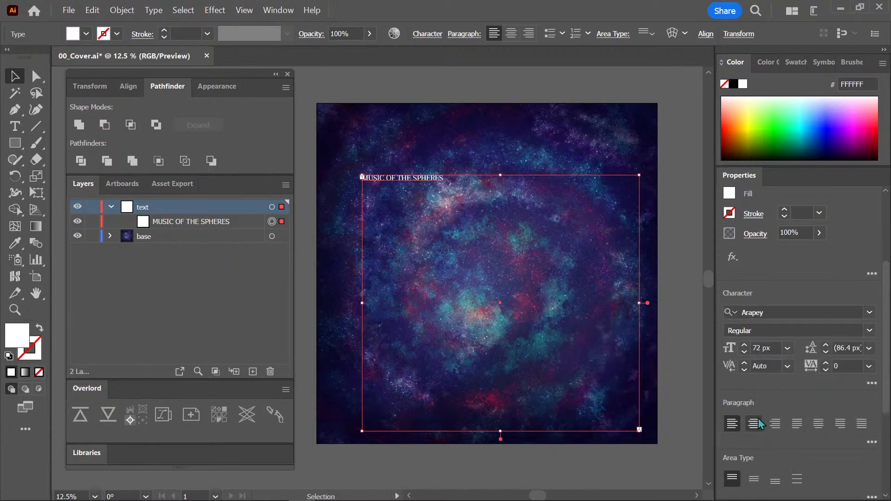
Set the title's font size to 150 px.
click(788, 348)
click(772, 347)
drag(772, 347, 736, 324)
text(150)
key(Return)
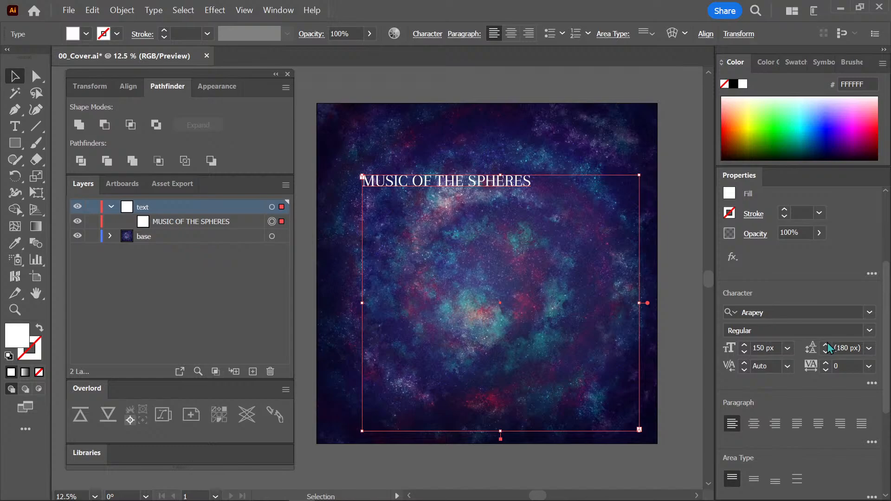
Set the MUSIC OF THE SPHERES title's font size to 500 px.
drag(781, 348, 745, 335)
text(500)
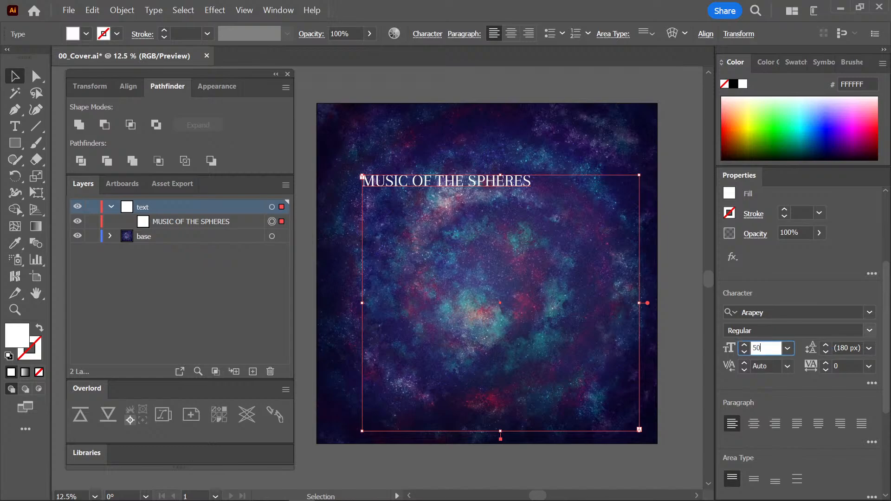
key(Return)
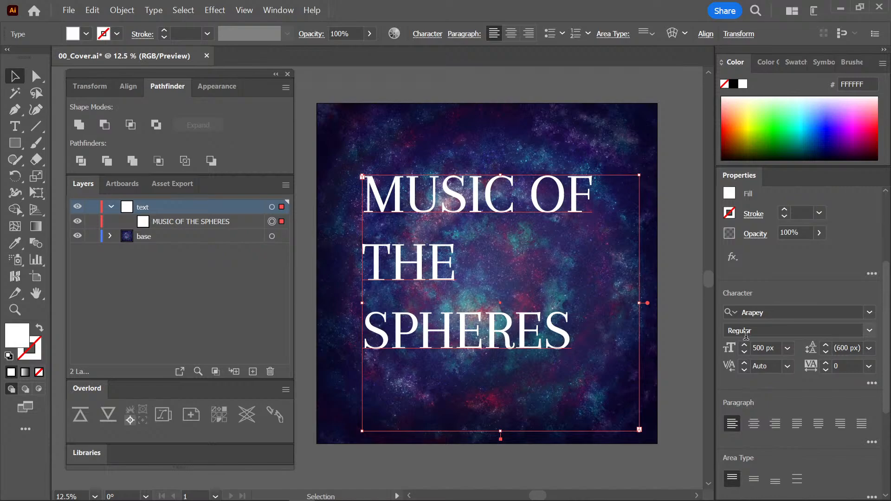
click(640, 135)
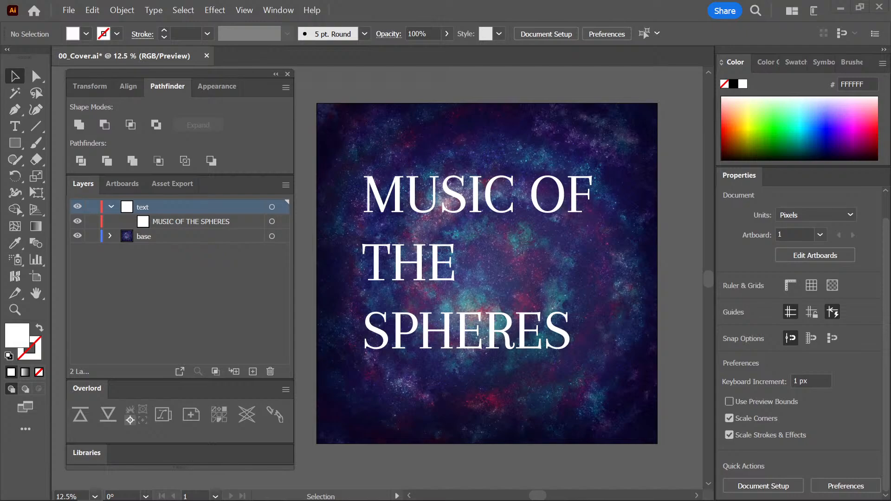
Move the enlarged title frame up and to the left, near the artboard's upper-left corner.
click(523, 197)
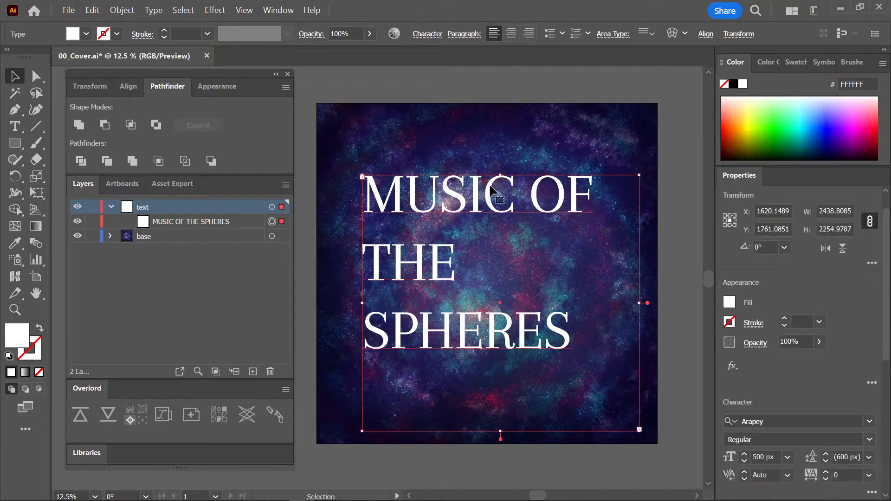
drag(491, 188, 458, 136)
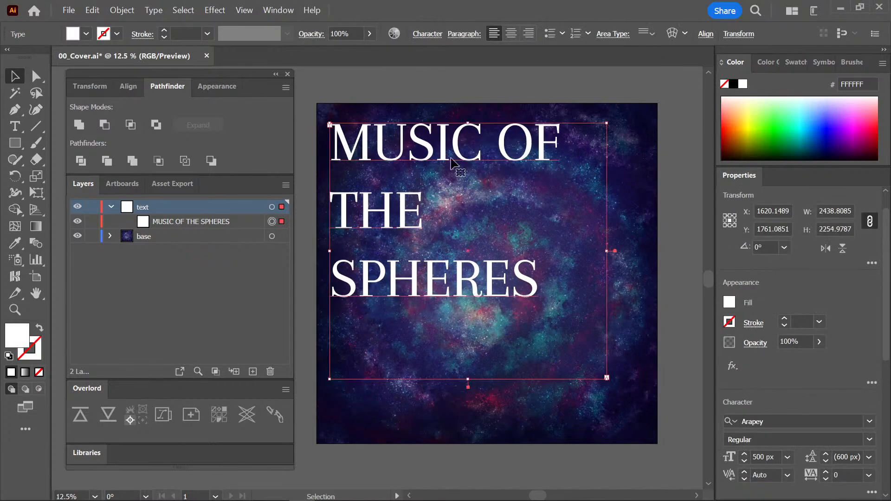
click(481, 422)
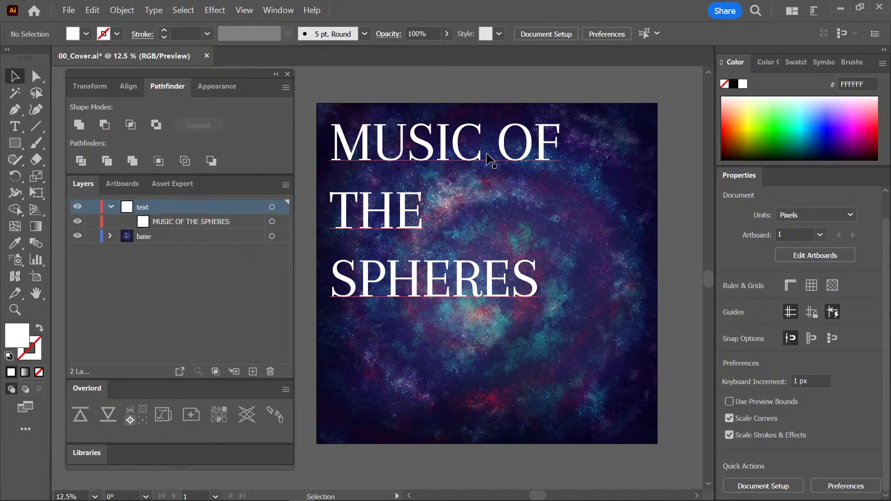
Duplicate the MUSIC OF THE SPHERES title onto the empty canvas to the right of the artboard.
key(alt)
key(ctrl+minus)
drag(445, 220, 641, 255)
click(613, 421)
drag(633, 400, 560, 389)
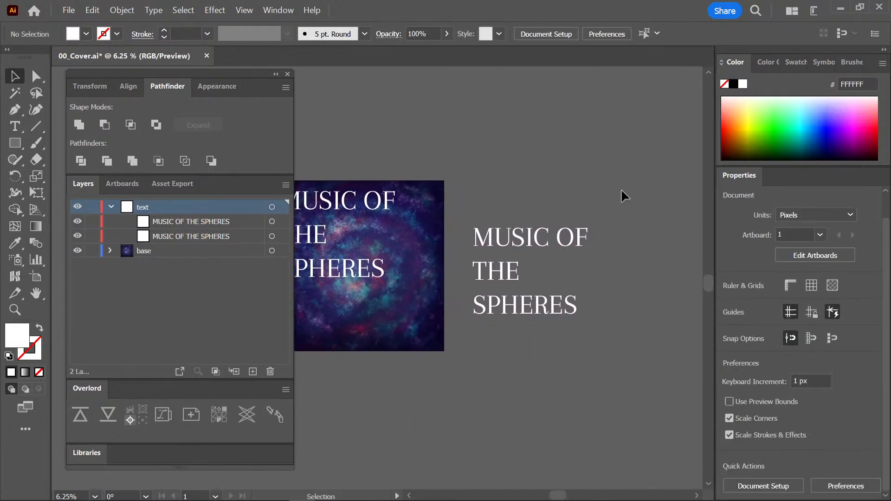
click(578, 239)
click(872, 419)
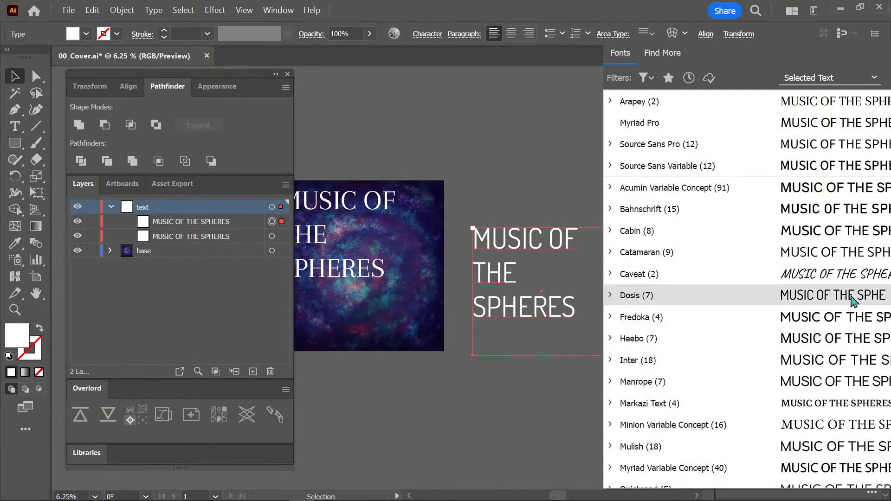
click(536, 146)
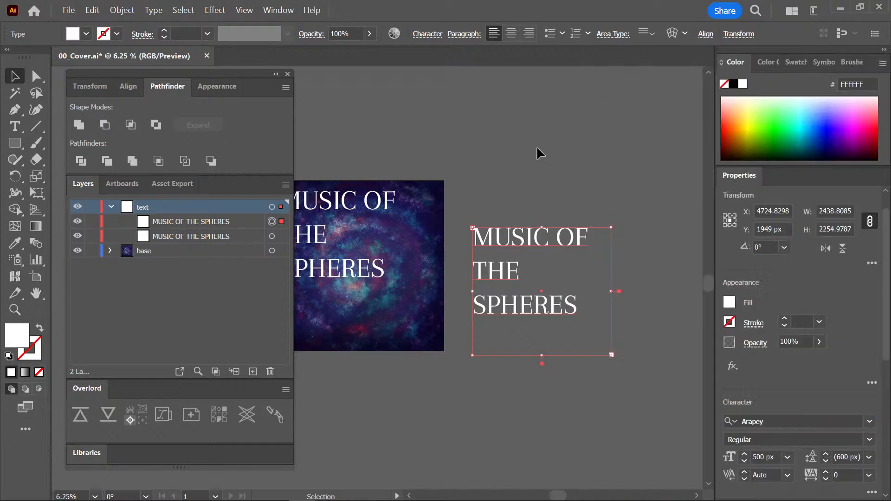
click(536, 146)
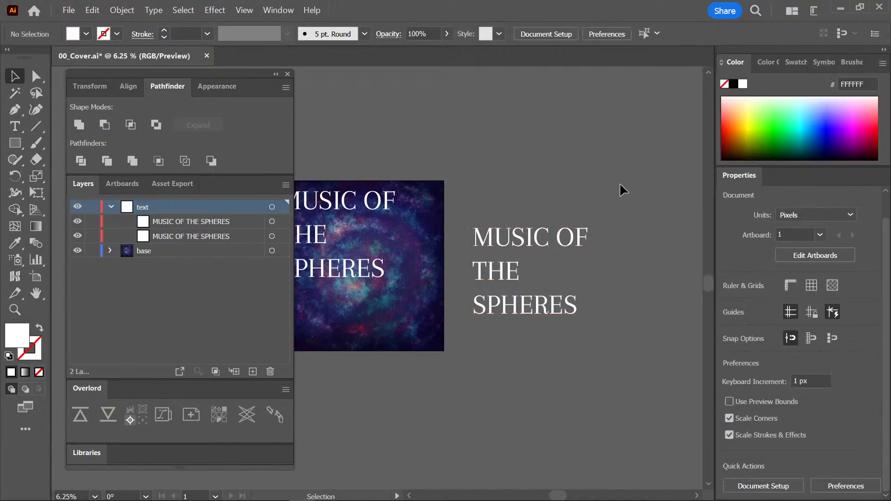
Browse the fonts for the duplicated title beside the artboard and set it in Dosis.
click(557, 239)
click(873, 419)
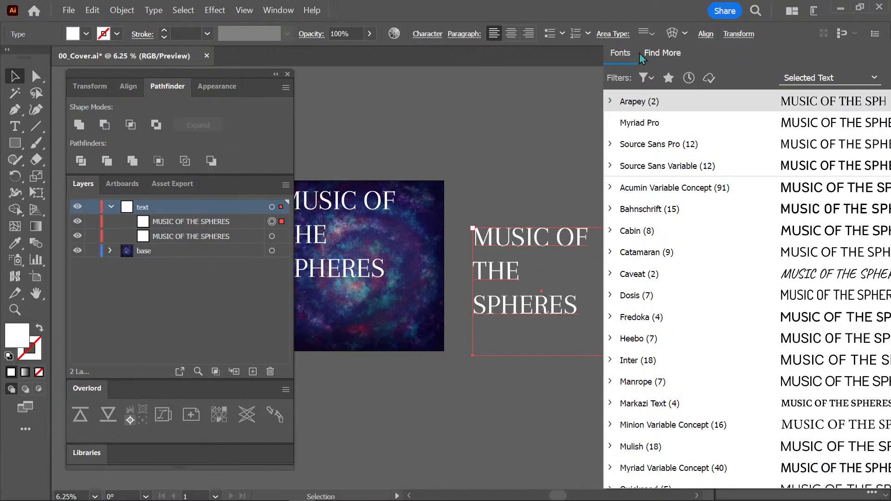
click(278, 10)
click(278, 10)
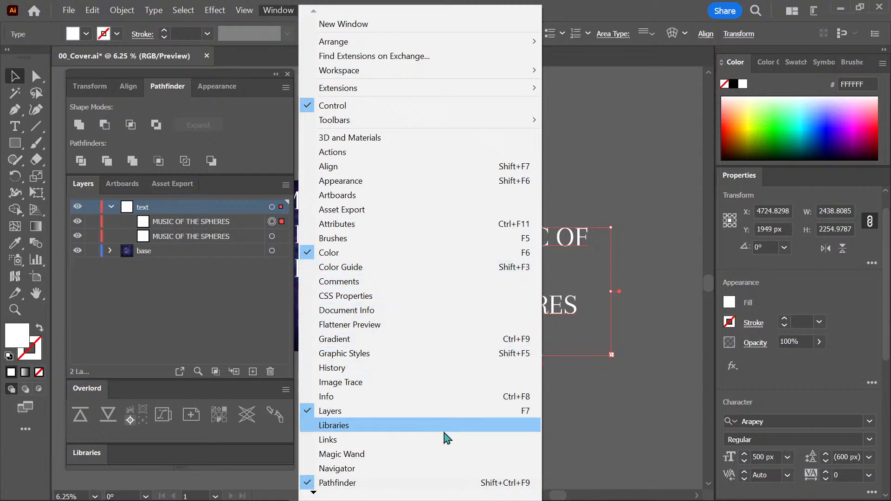
click(869, 421)
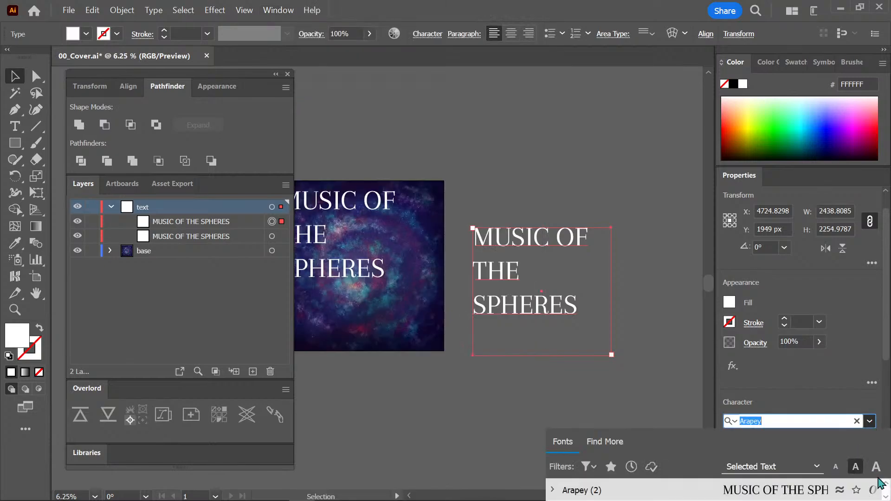
drag(888, 354, 878, 444)
click(869, 230)
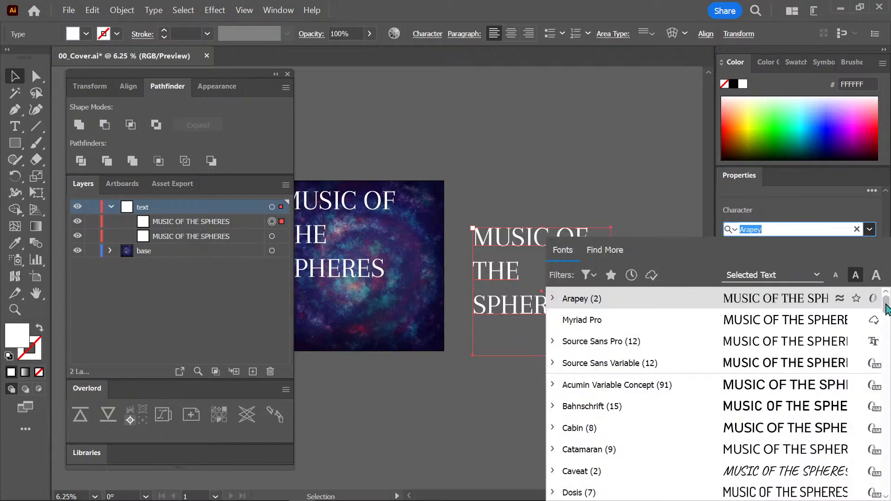
drag(887, 315, 887, 321)
scroll(887, 319, up, 3)
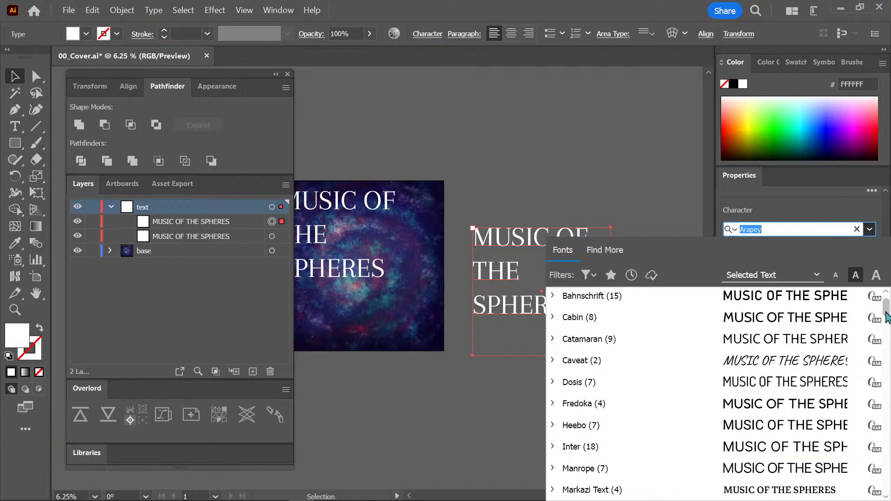
scroll(887, 317, down, 2)
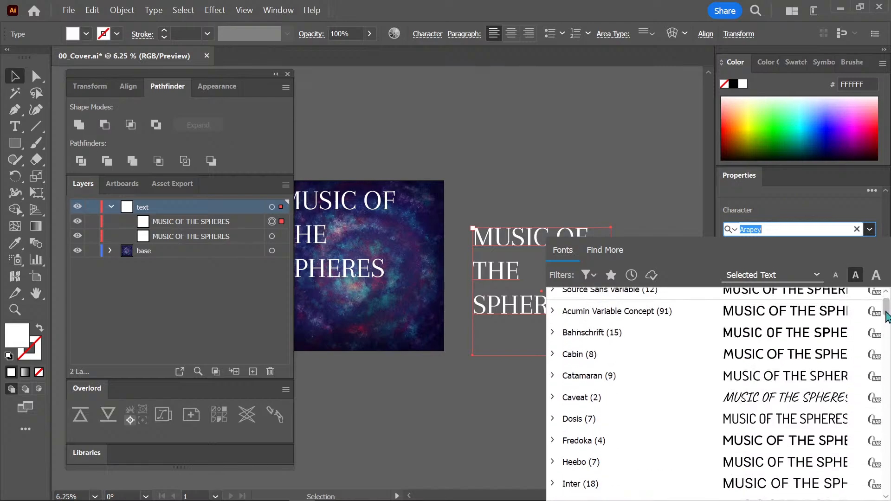
scroll(888, 317, down, 2)
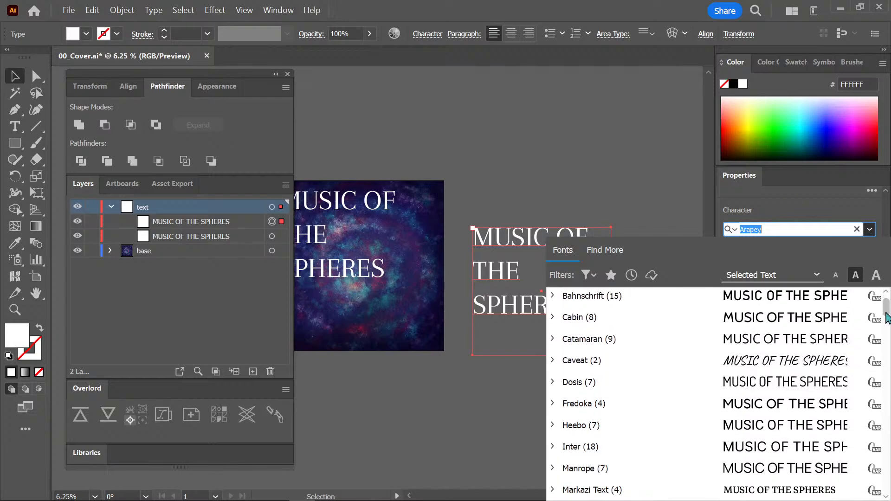
scroll(888, 319, down, 2)
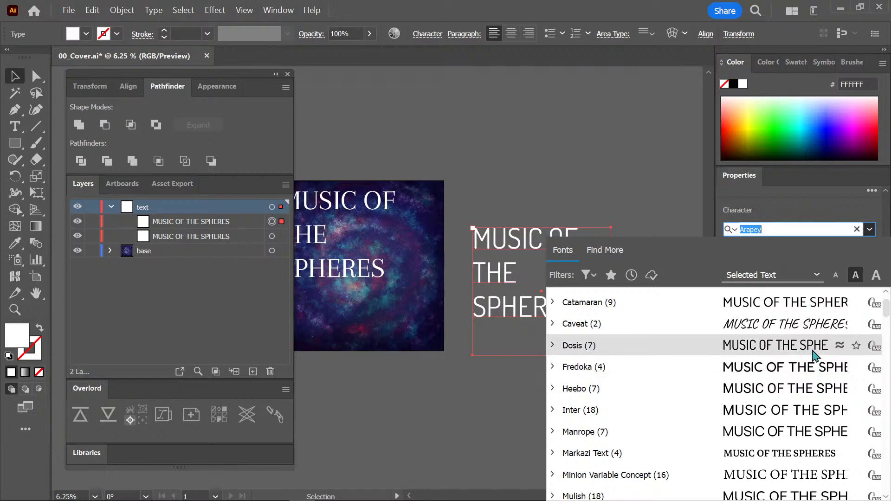
click(792, 345)
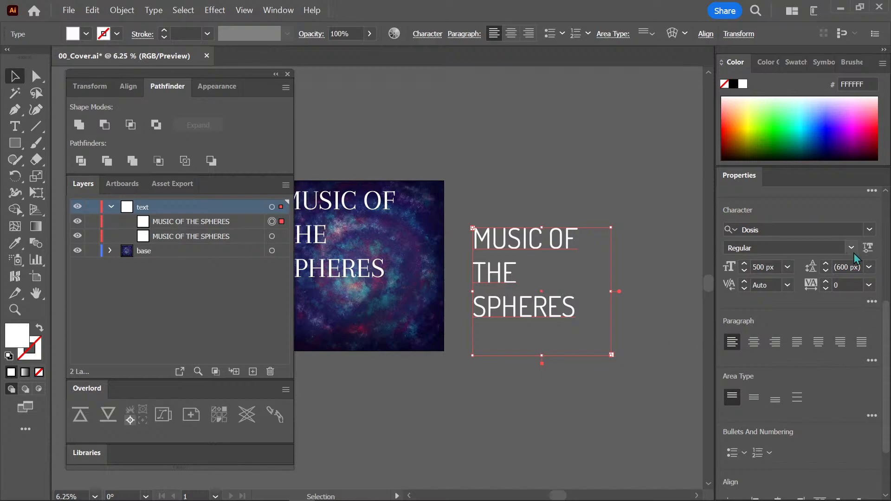
Look further through the fonts and set the duplicated title in Curlz MT.
click(869, 229)
scroll(886, 310, down, 3)
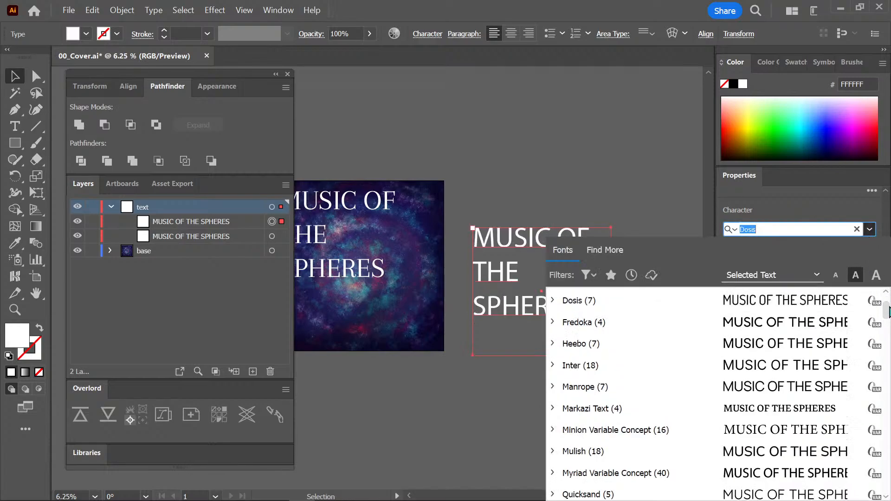
drag(886, 313, 879, 349)
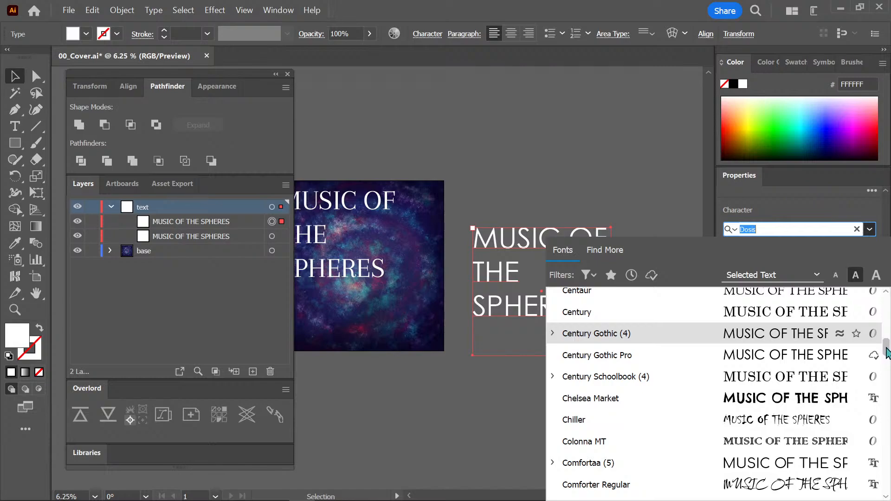
drag(885, 349, 886, 365)
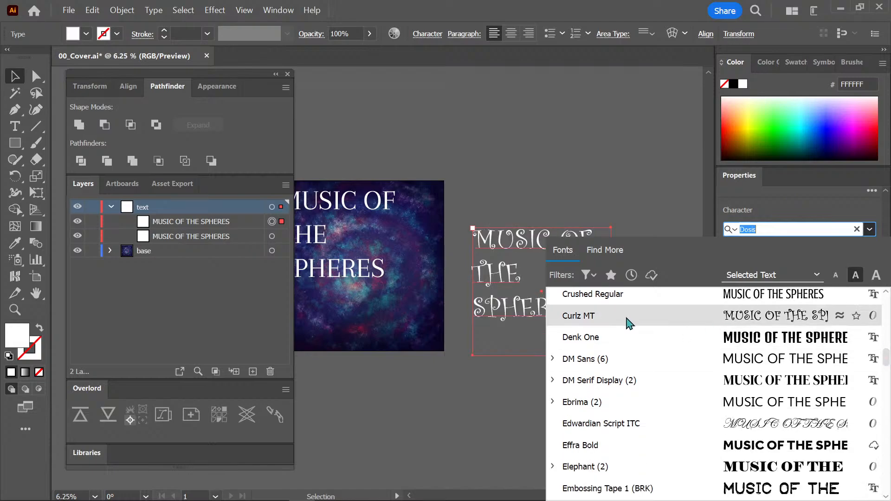
click(625, 316)
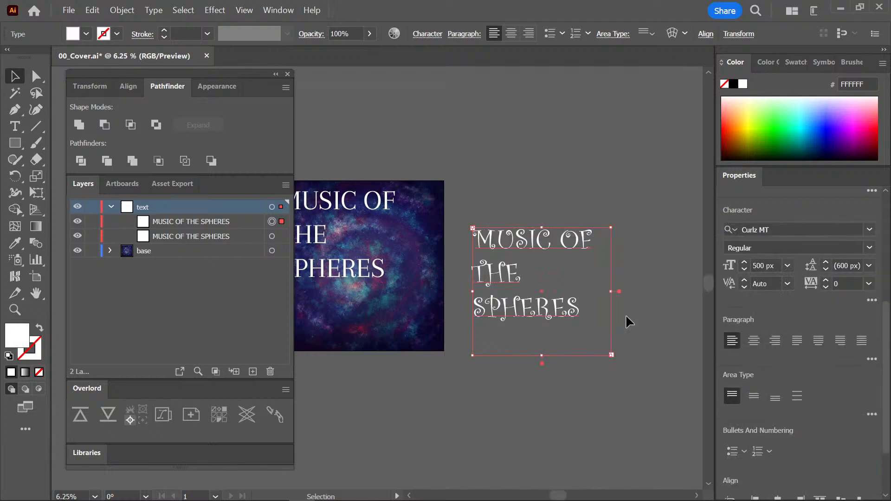
Change the duplicated title's font to Gabriola.
click(869, 231)
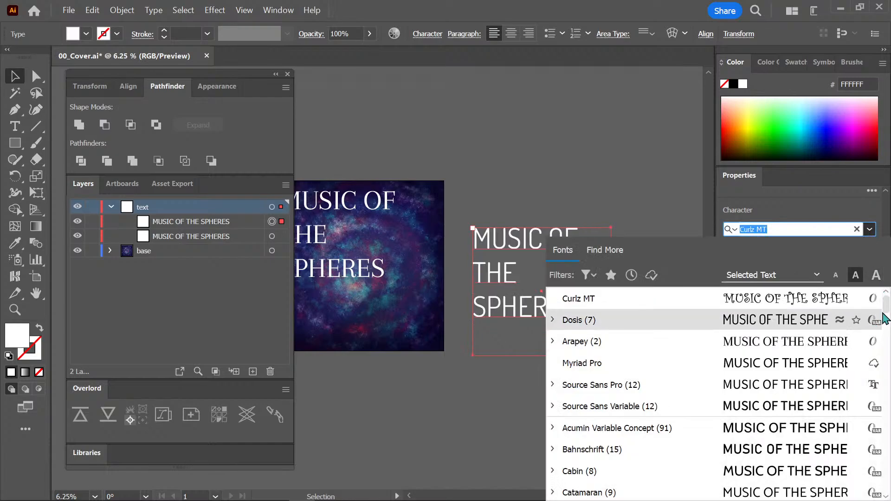
drag(887, 312, 880, 380)
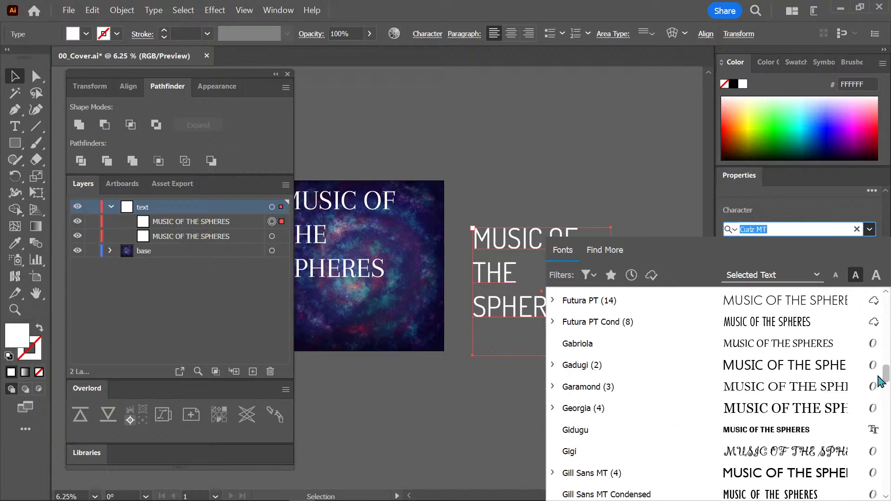
click(813, 351)
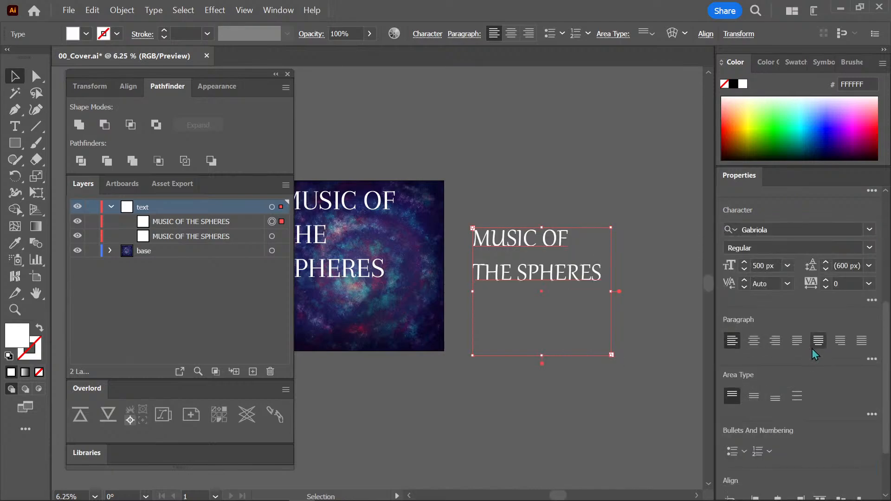
Change the duplicated title's font to Markazi Text.
click(869, 229)
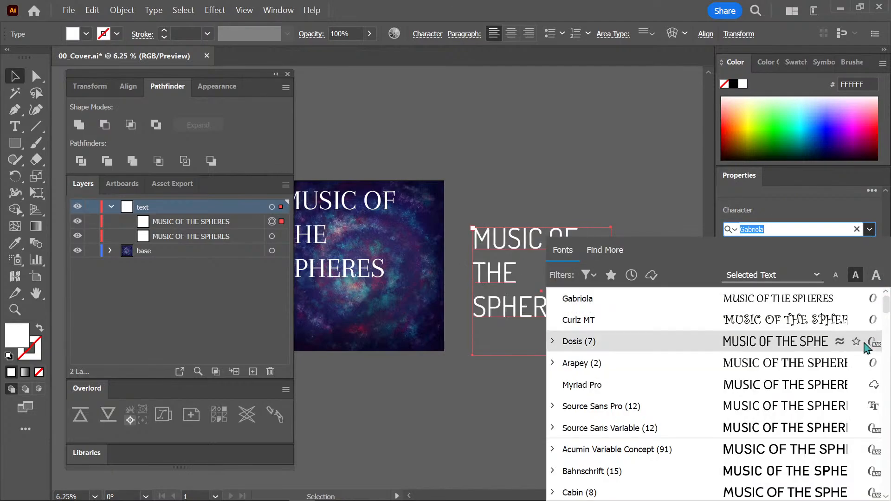
drag(887, 310, 887, 319)
click(810, 388)
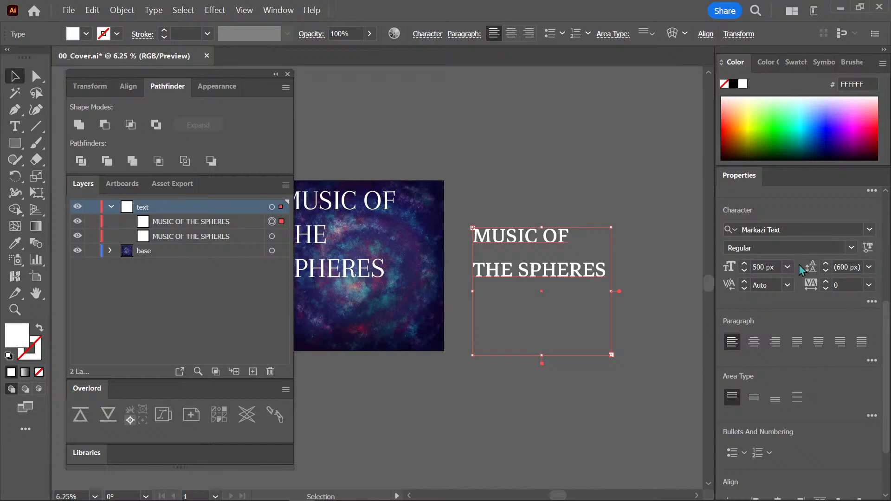
Browse the font list with the selected text as preview and set the duplicated title in New Rocker.
click(869, 229)
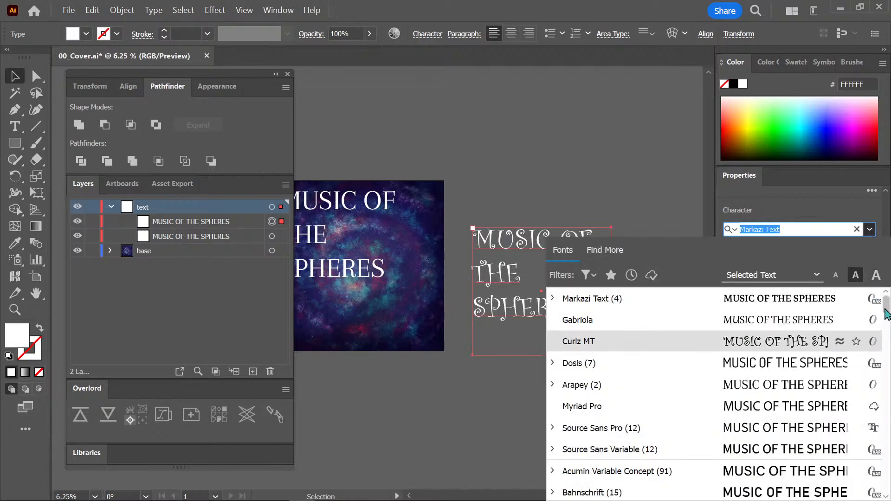
drag(886, 309, 884, 320)
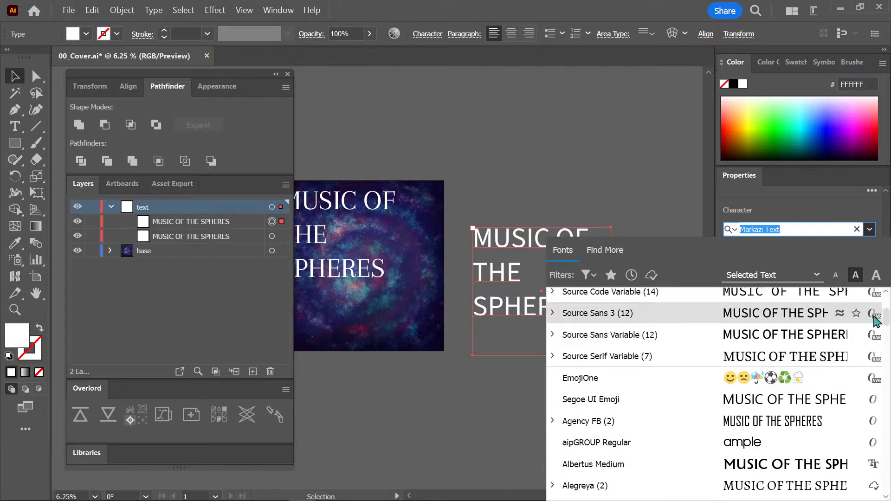
click(816, 276)
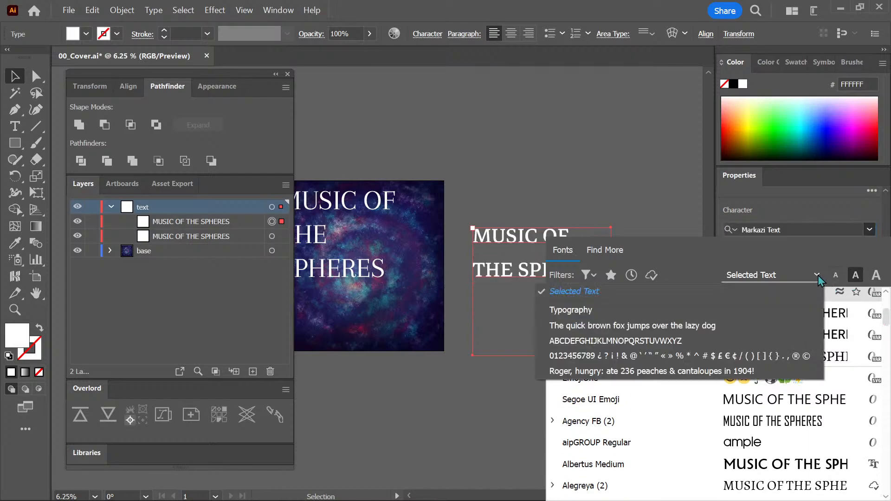
click(817, 275)
drag(885, 323, 886, 448)
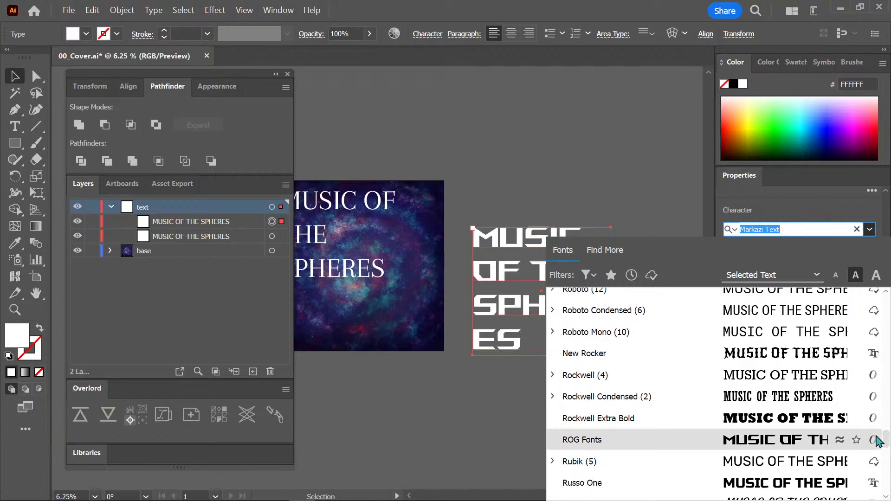
click(824, 356)
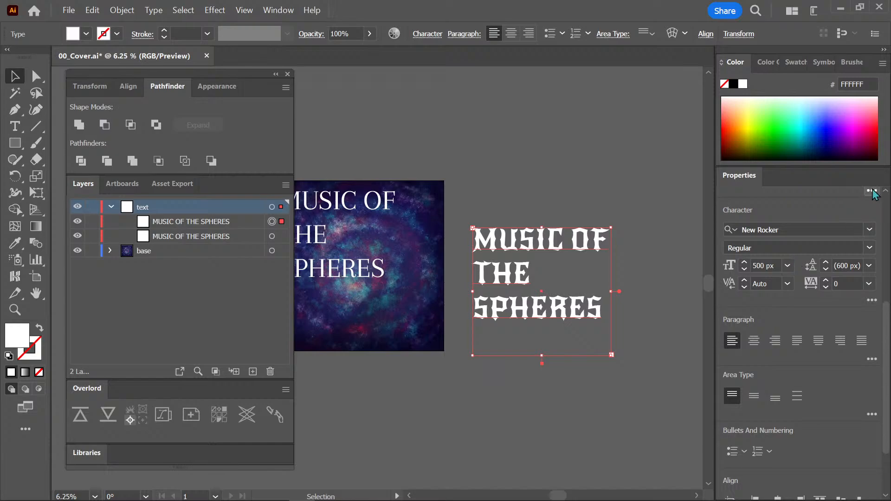
Set the duplicated title beside the artboard in the Righteous font and deselect it.
click(869, 229)
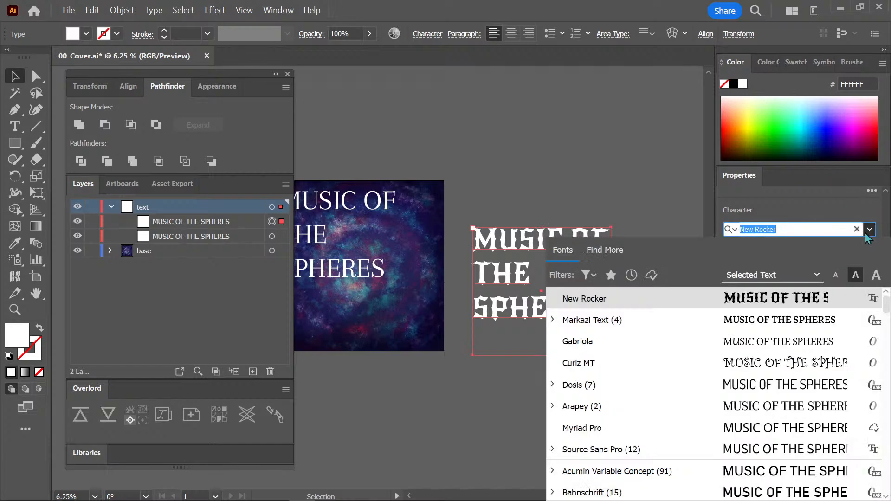
mouse_move(887, 429)
mouse_down()
mouse_move(887, 452)
mouse_move(888, 438)
mouse_up()
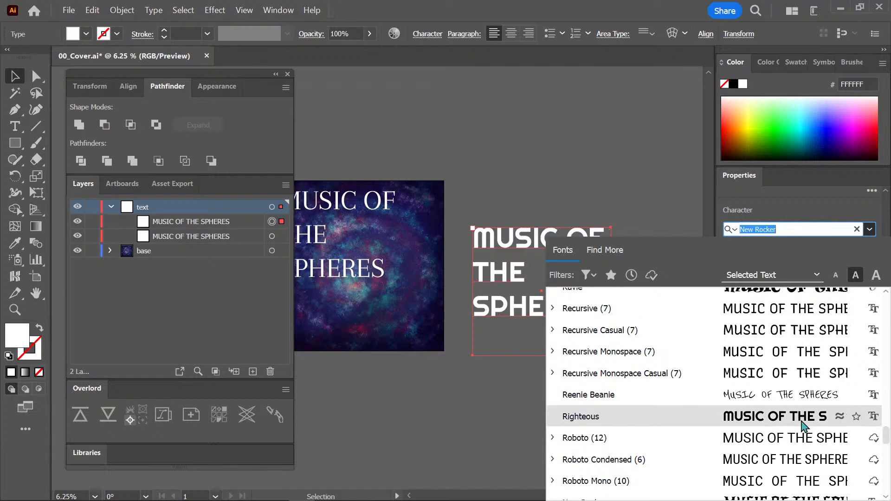
click(803, 422)
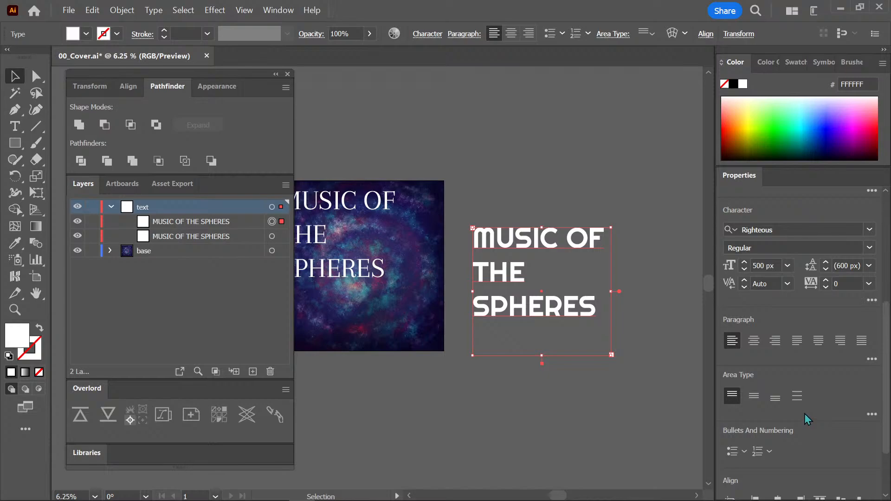
click(629, 328)
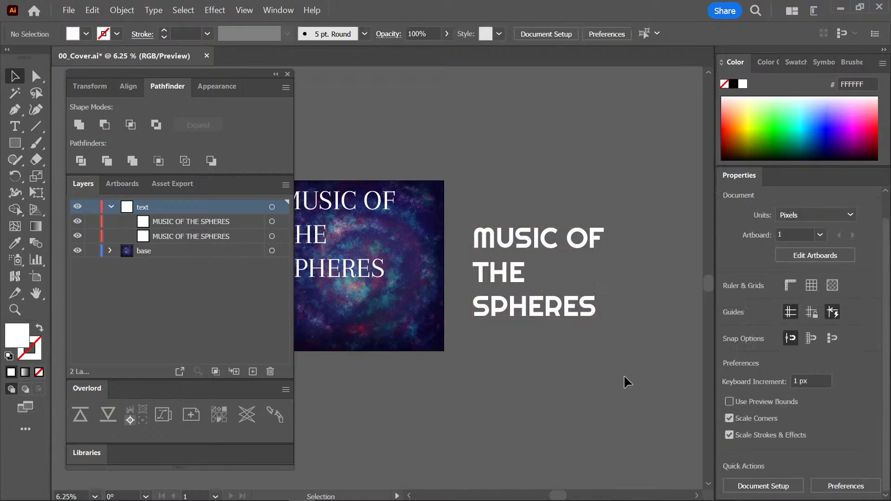
Reselect the duplicated title and check which font styles Righteous offers, keeping Regular.
drag(624, 320, 522, 379)
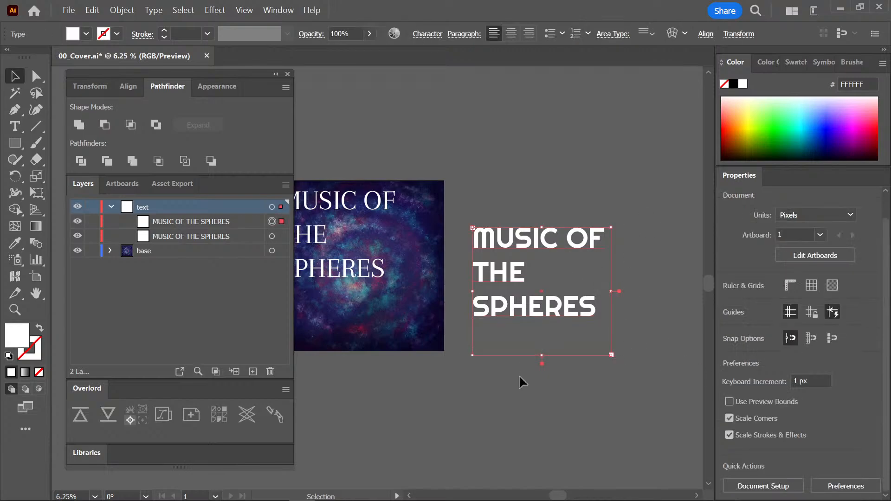
click(869, 439)
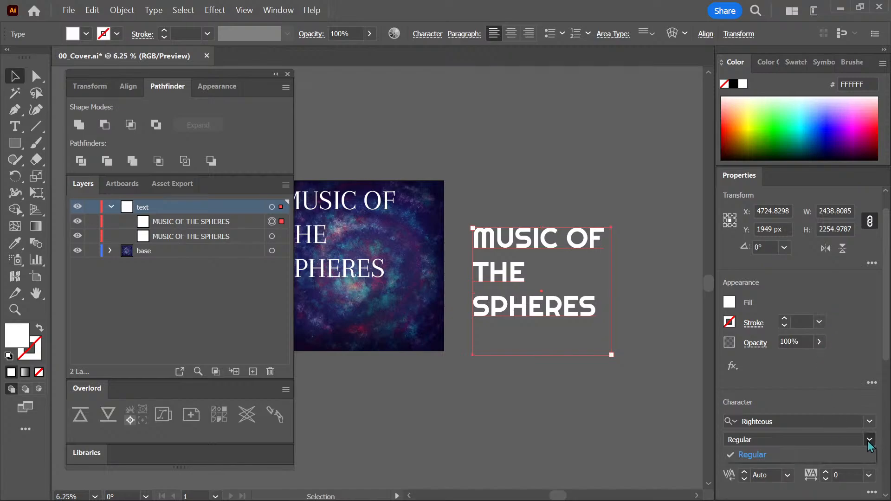
click(752, 455)
scroll(784, 371, down, 5)
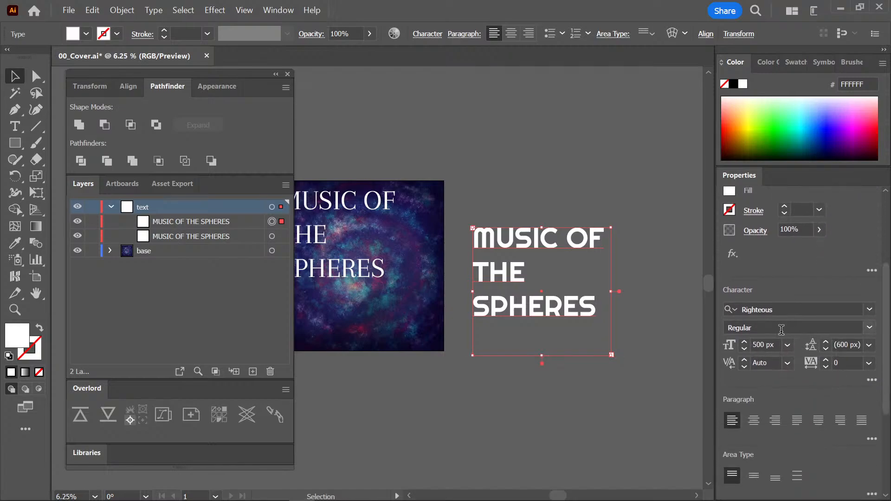
Browse the font list with the selected text as preview and try Jolly Lodger on the duplicated title.
click(869, 309)
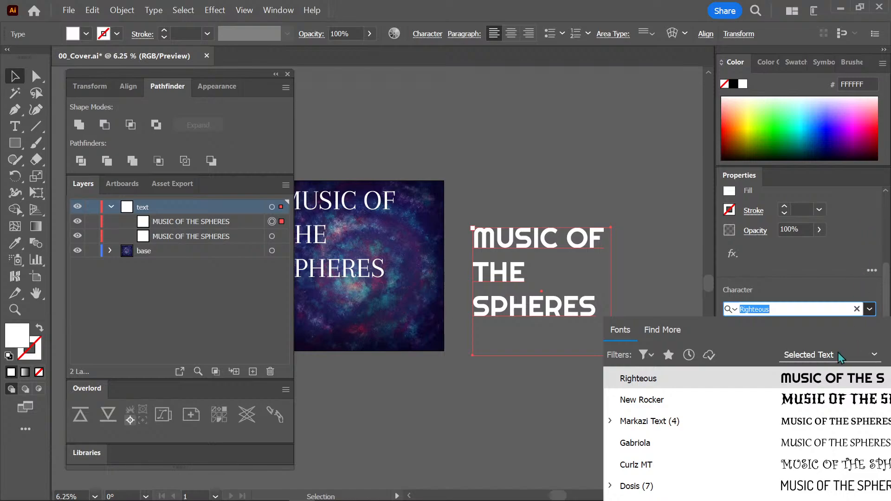
click(870, 298)
drag(885, 297, 885, 356)
click(869, 192)
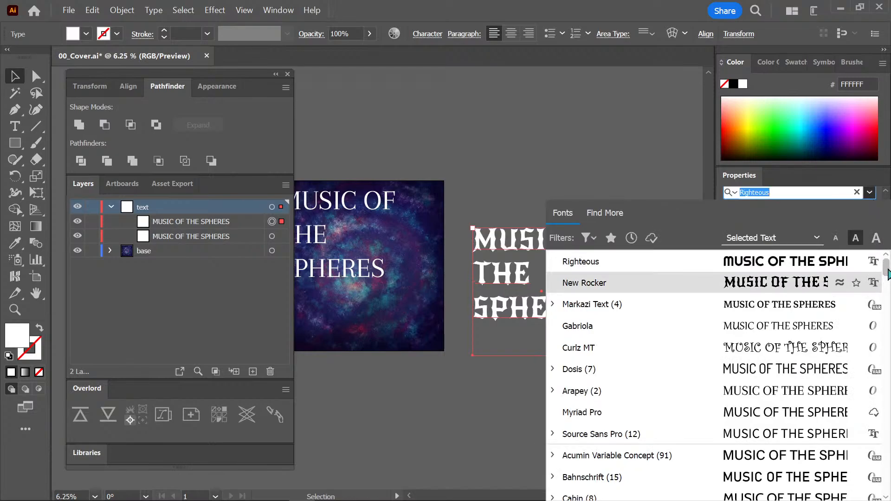
drag(885, 260, 879, 432)
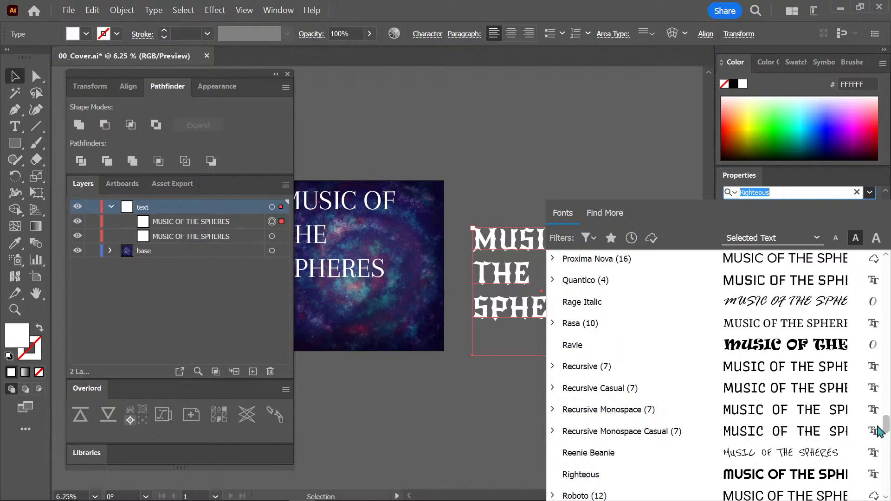
scroll(878, 432, down, 2)
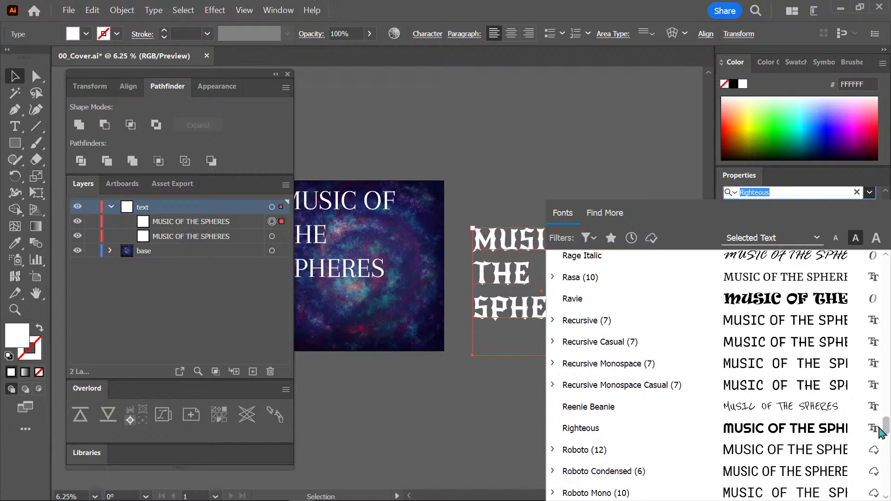
scroll(879, 431, up, 2)
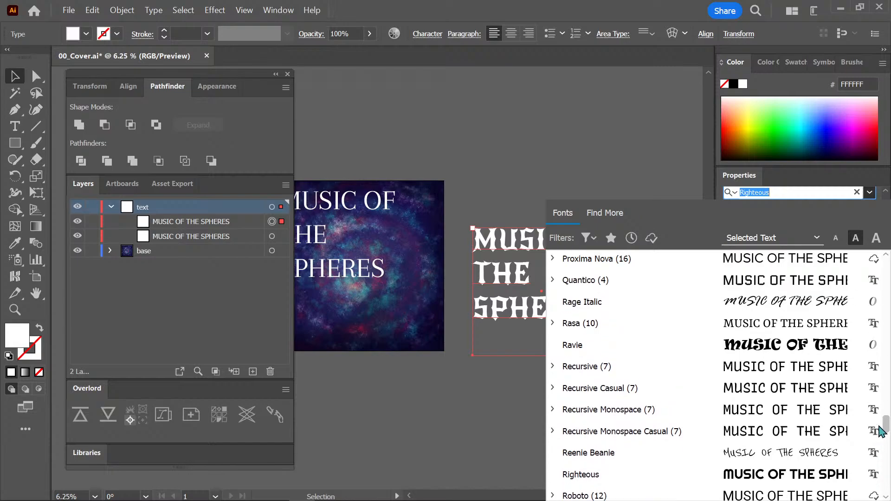
scroll(879, 431, up, 2)
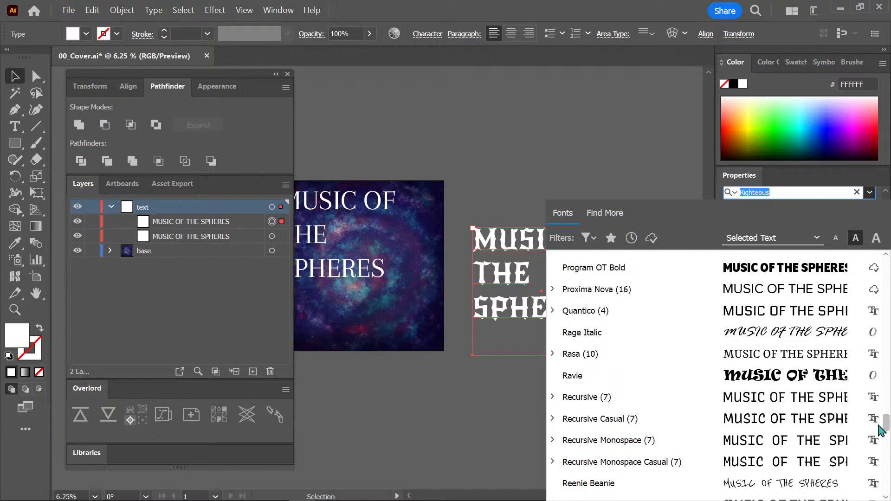
scroll(878, 432, up, 1)
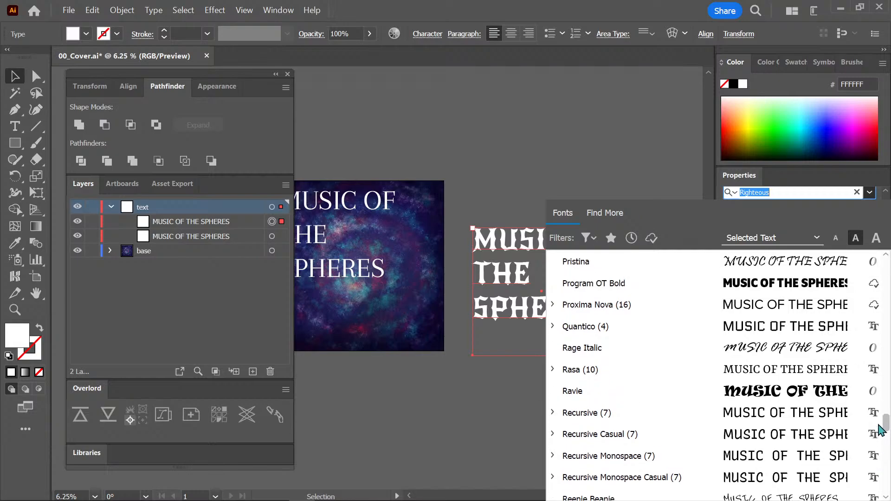
scroll(878, 430, up, 2)
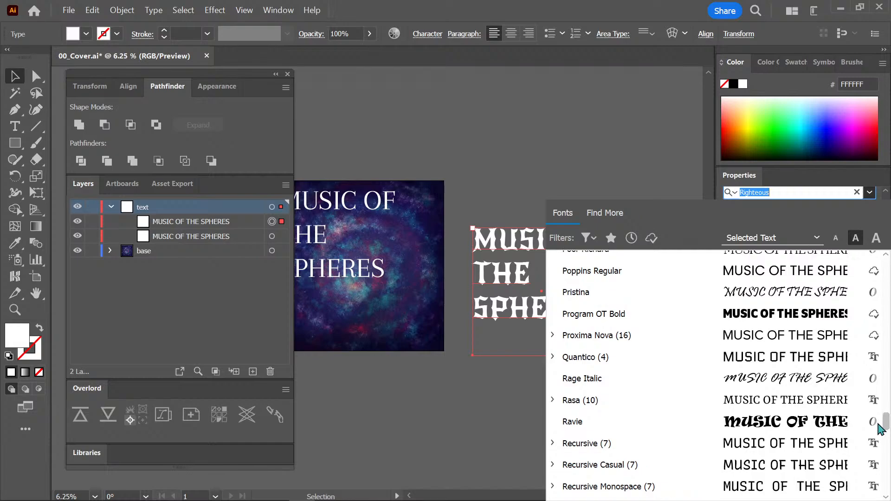
scroll(879, 430, up, 2)
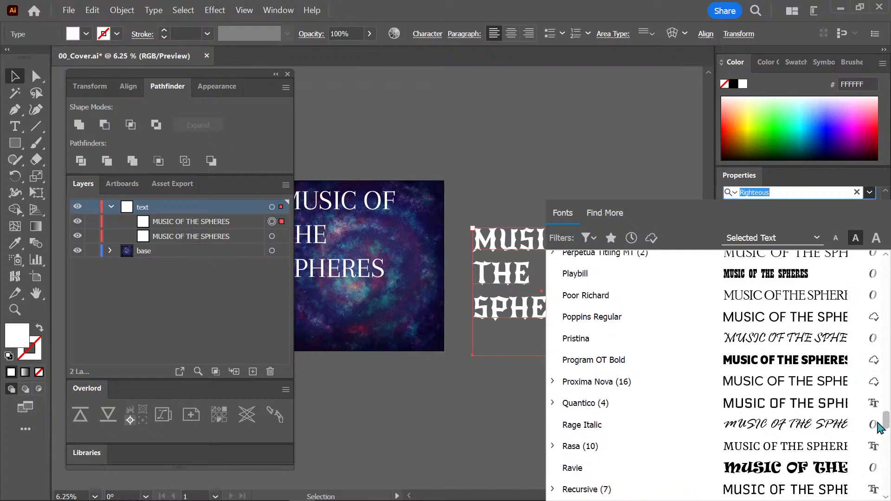
scroll(879, 428, up, 1)
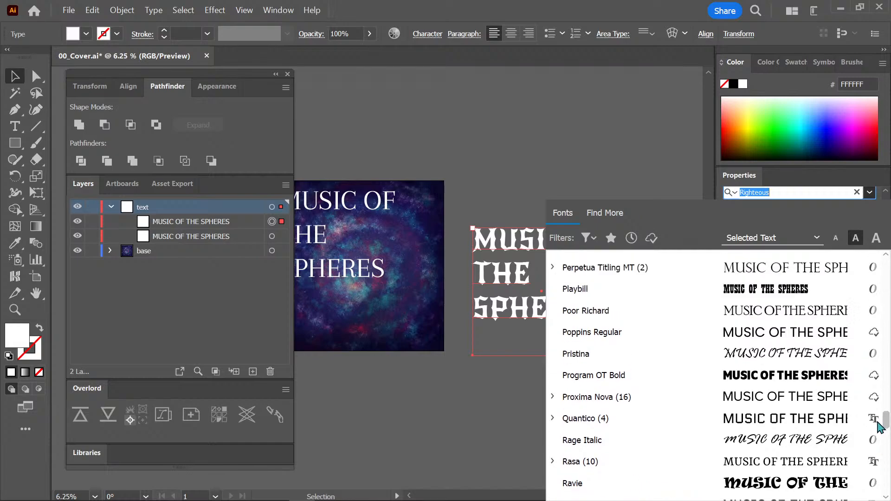
scroll(878, 427, up, 4)
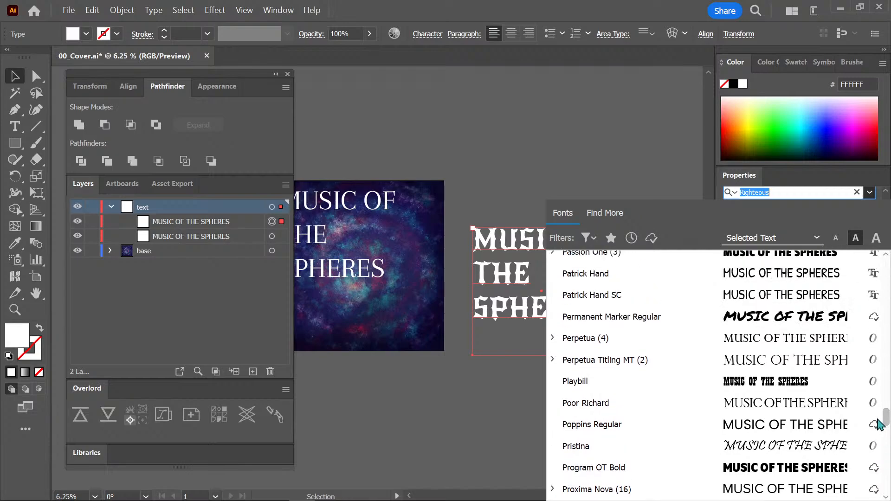
scroll(878, 423, up, 5)
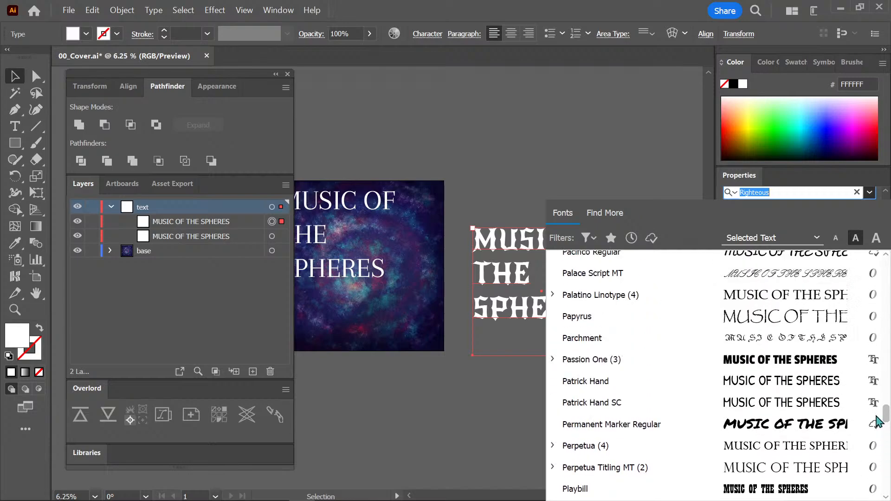
scroll(878, 423, up, 1)
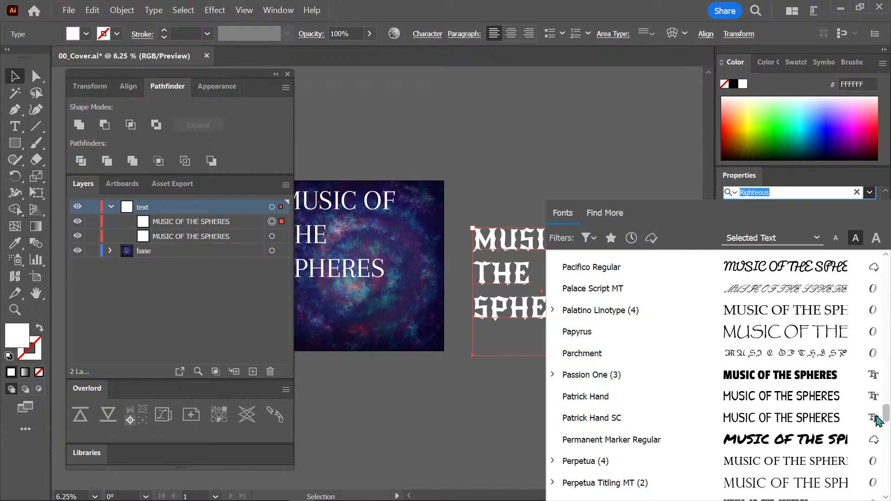
scroll(878, 420, up, 1)
scroll(878, 420, up, 6)
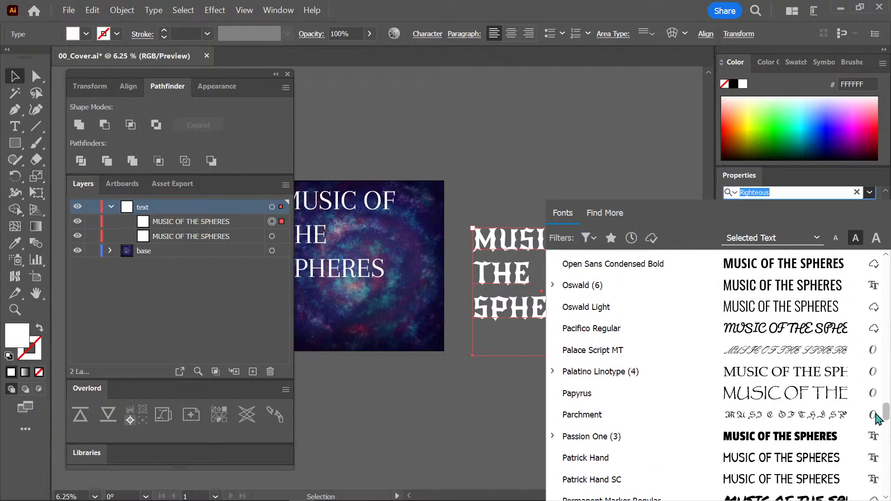
scroll(876, 416, up, 7)
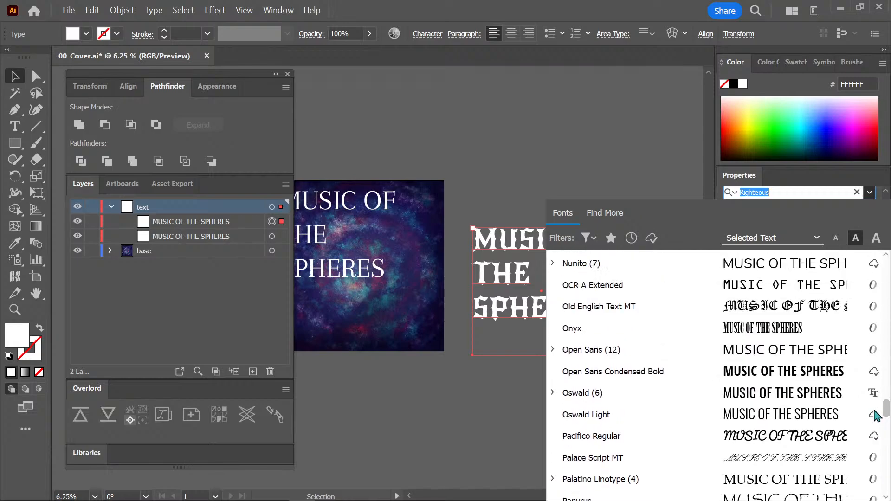
scroll(874, 411, up, 6)
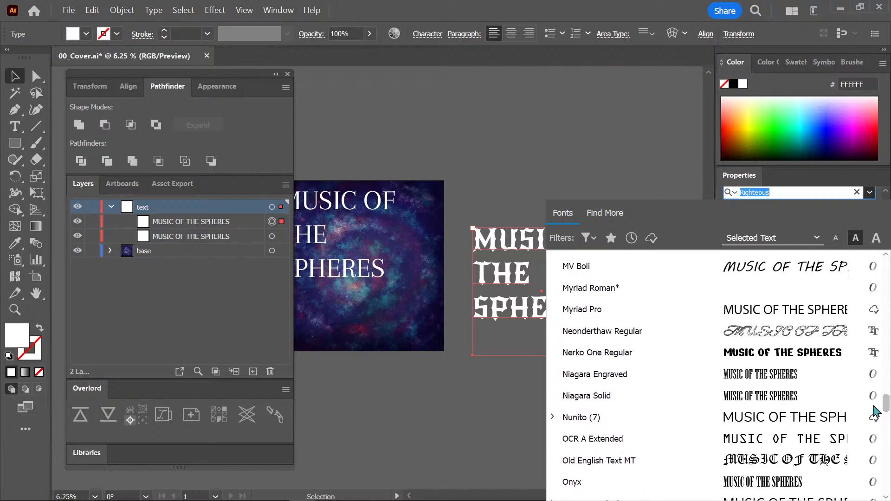
scroll(874, 408, up, 4)
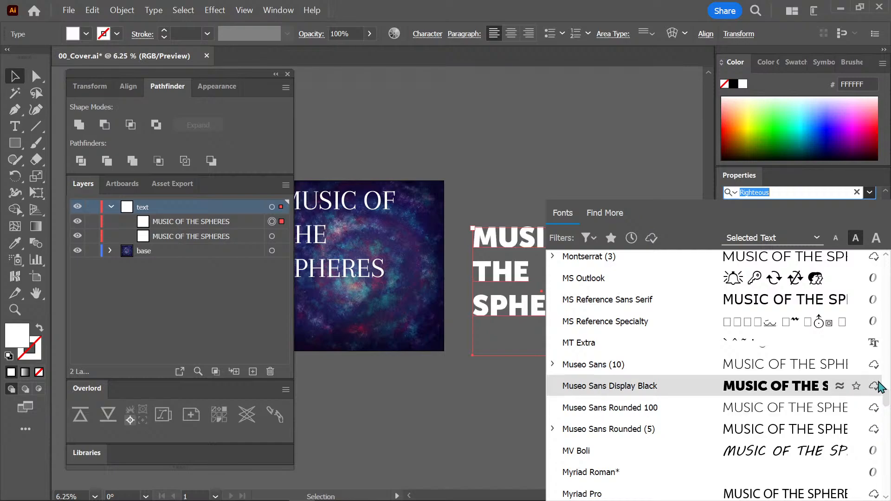
scroll(888, 396, up, 6)
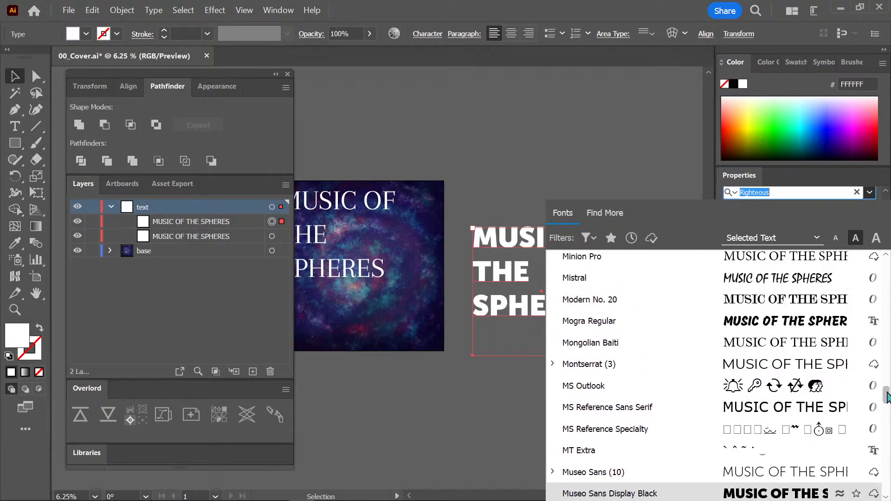
scroll(887, 396, up, 2)
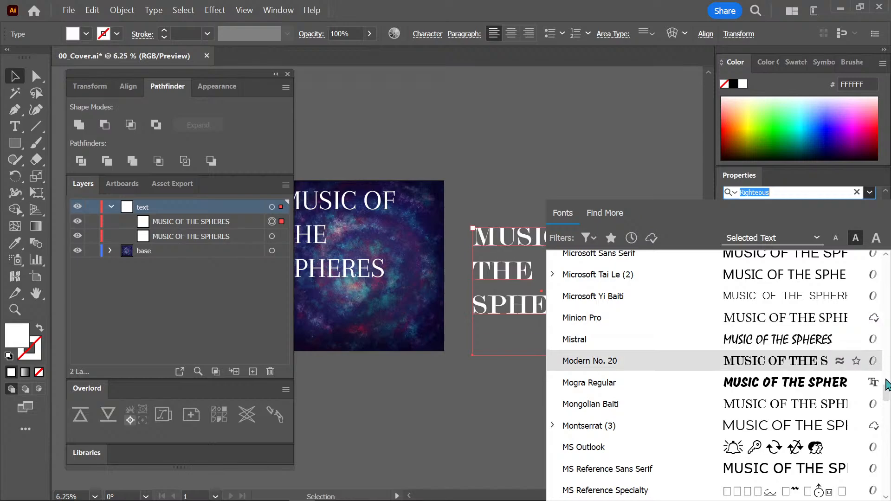
drag(886, 397, 886, 376)
scroll(886, 377, up, 3)
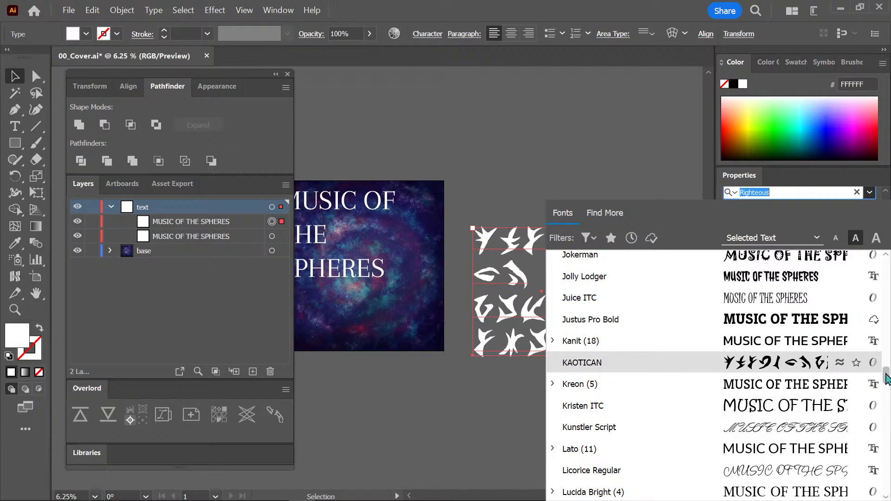
scroll(886, 377, up, 2)
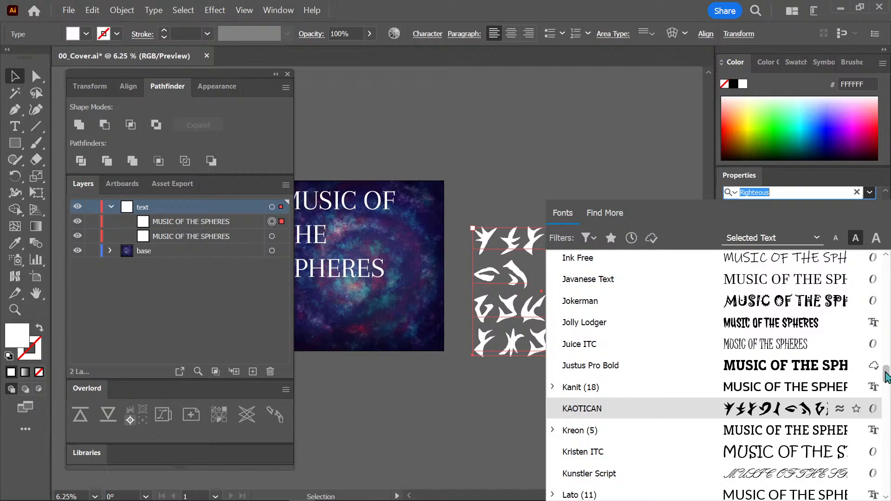
scroll(886, 377, up, 1)
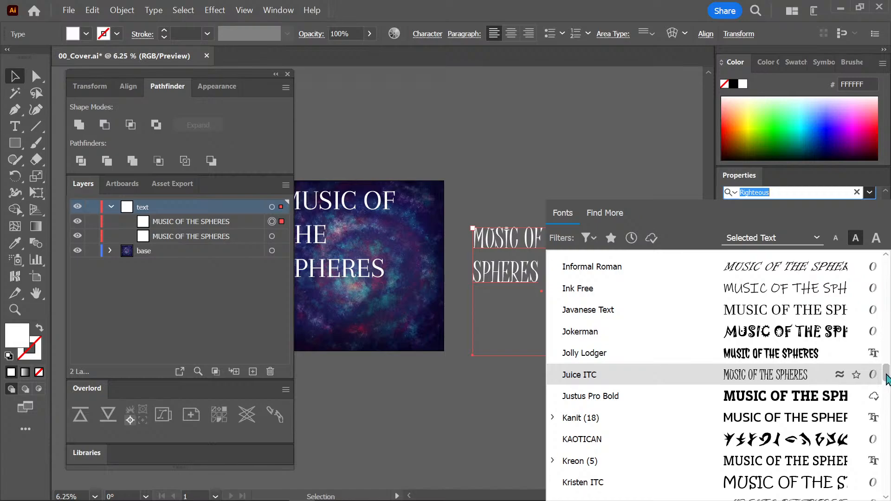
click(793, 358)
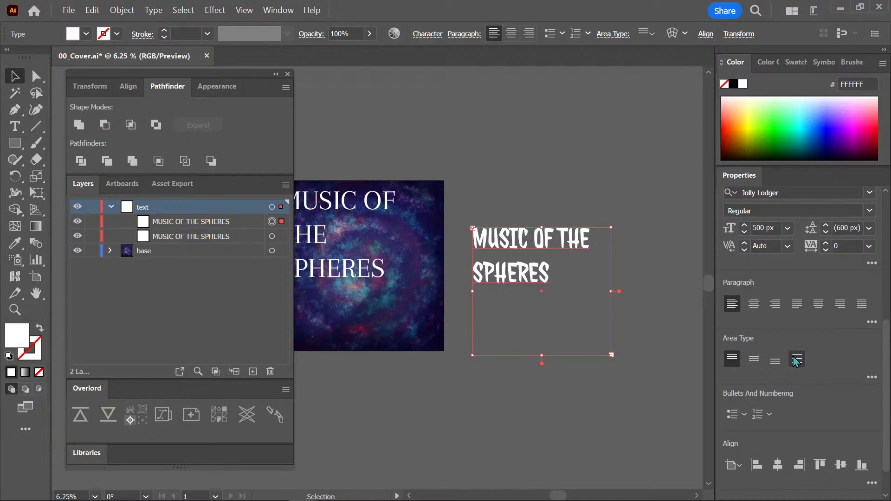
Undo the Jolly Lodger font change on the duplicated title and deselect the text.
click(664, 385)
key(ctrl+z)
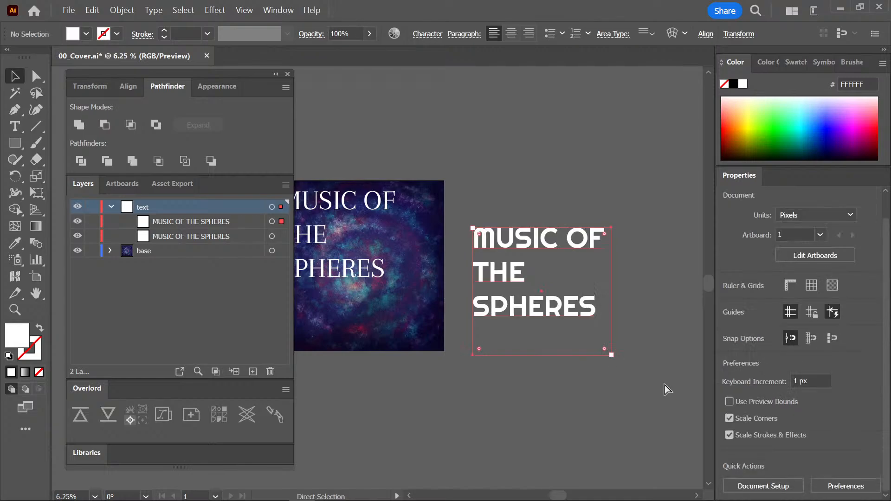
click(674, 362)
click(538, 304)
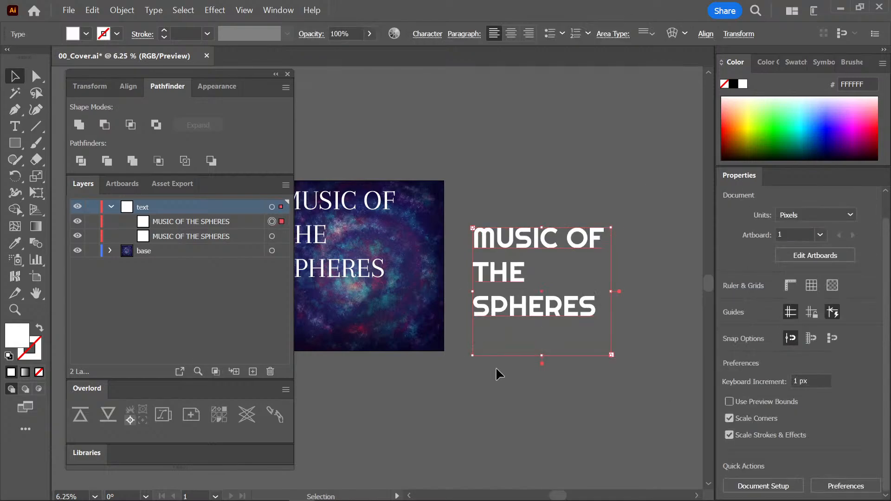
click(636, 414)
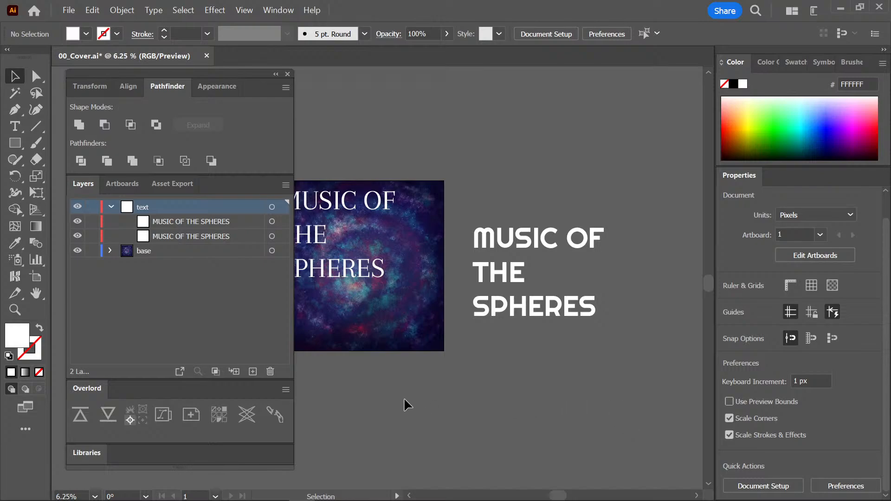
Move the original serif title off the cover to below the Righteous title, and place a horizontally centred copy of the Righteous title on the cover.
drag(447, 398, 473, 419)
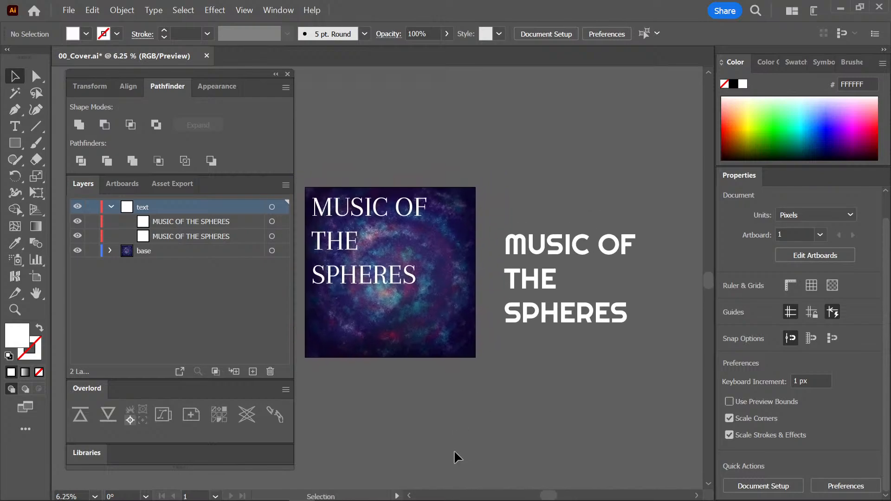
drag(417, 209, 613, 371)
click(562, 243)
click(604, 204)
drag(574, 244, 392, 230)
Convert the Righteous title on the cover to outlines and ungroup it into separate letter shapes.
click(121, 10)
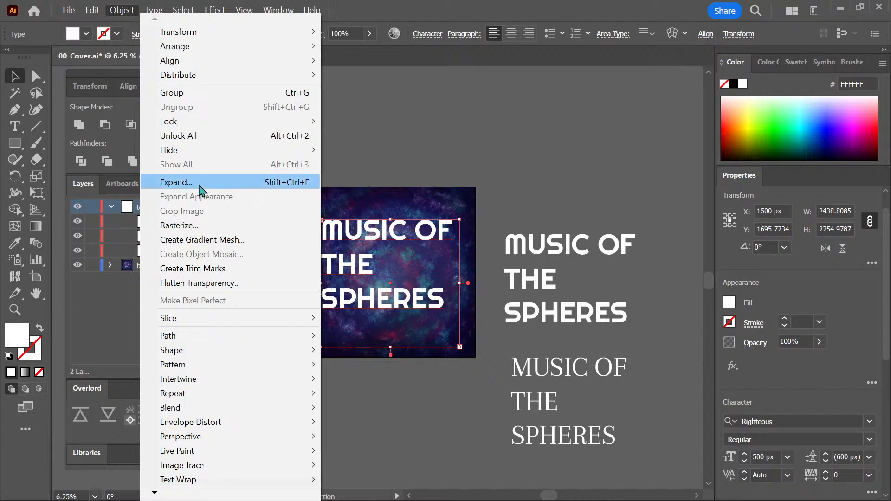
click(153, 9)
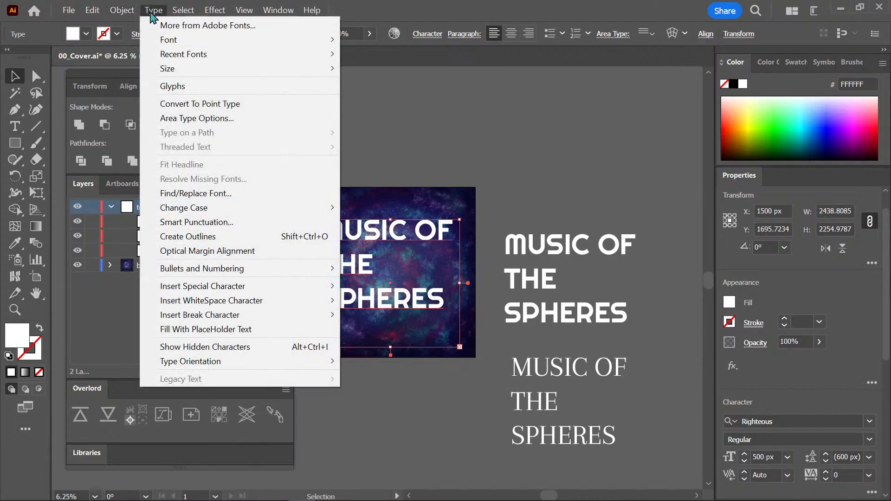
click(320, 238)
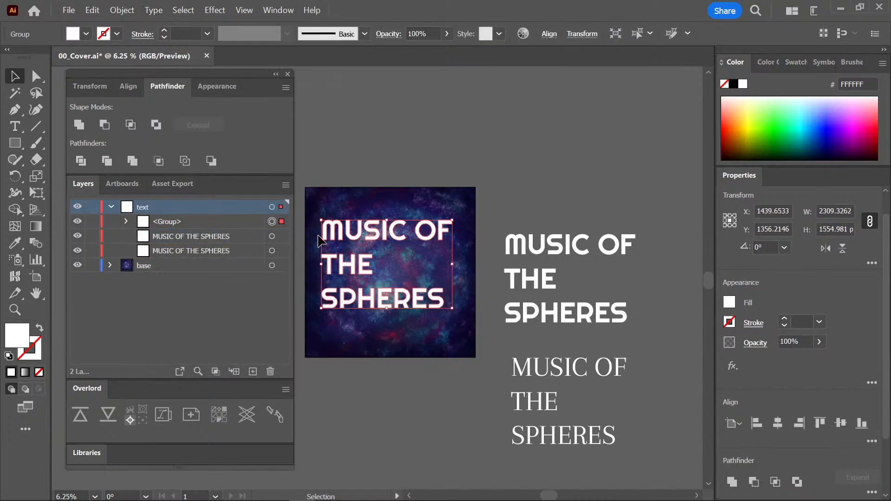
key(ctrl+shift+g)
click(429, 187)
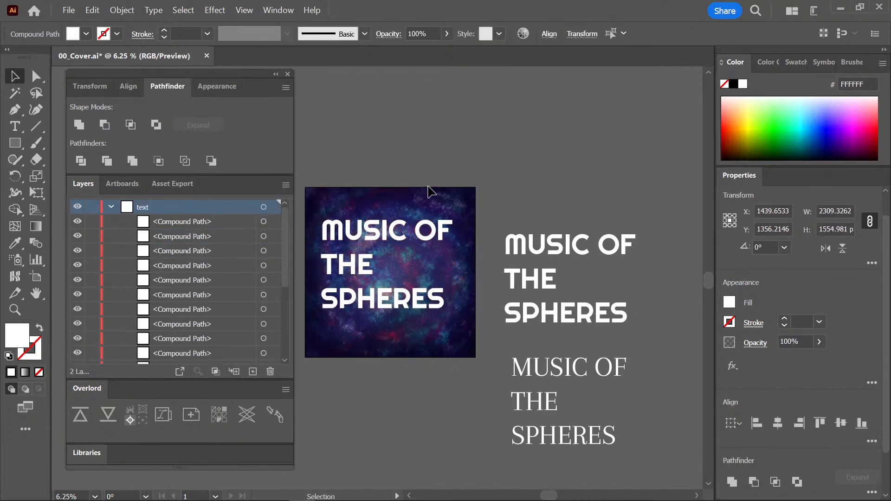
Move the outlined word THE up onto the first line of the cover title, directly after MUSIC OF.
key(ctrl+equal)
key(ctrl+equal)
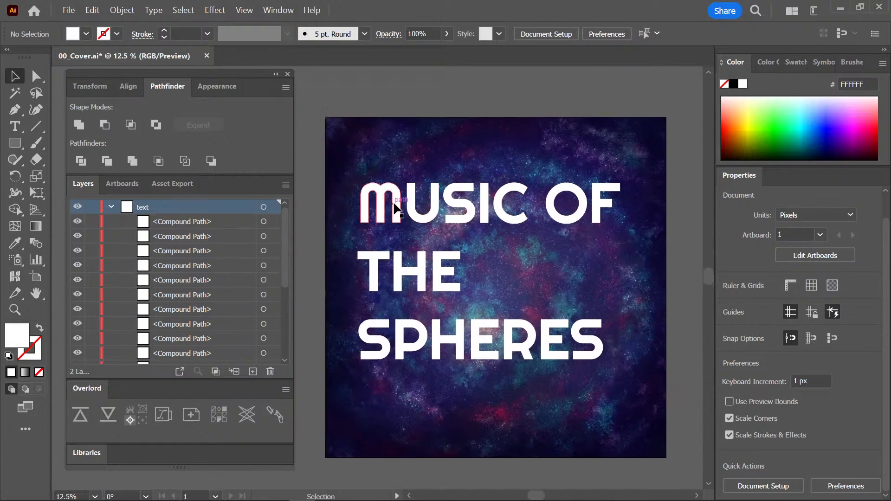
click(401, 209)
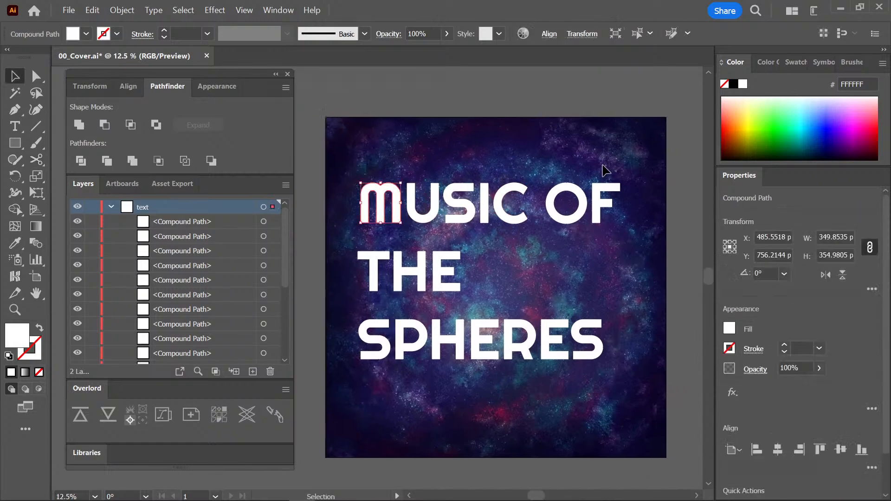
drag(533, 165, 387, 221)
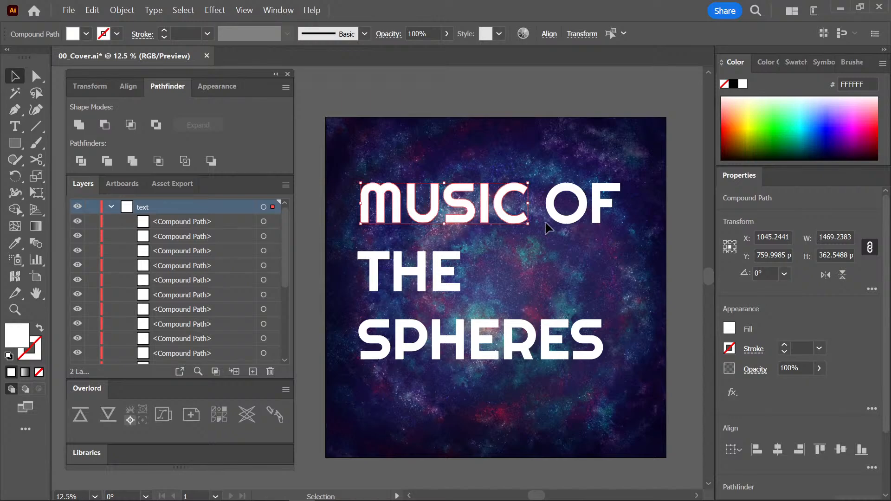
drag(635, 172, 570, 208)
drag(477, 253, 654, 204)
Move the two live-text titles farther away from the cover and lock both of them.
key(ctrl+minus)
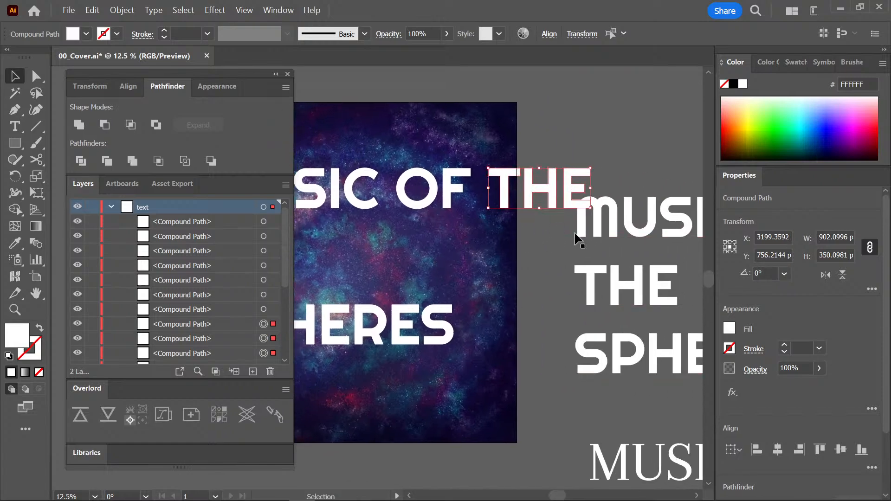
key(ctrl+minus)
drag(555, 240, 479, 416)
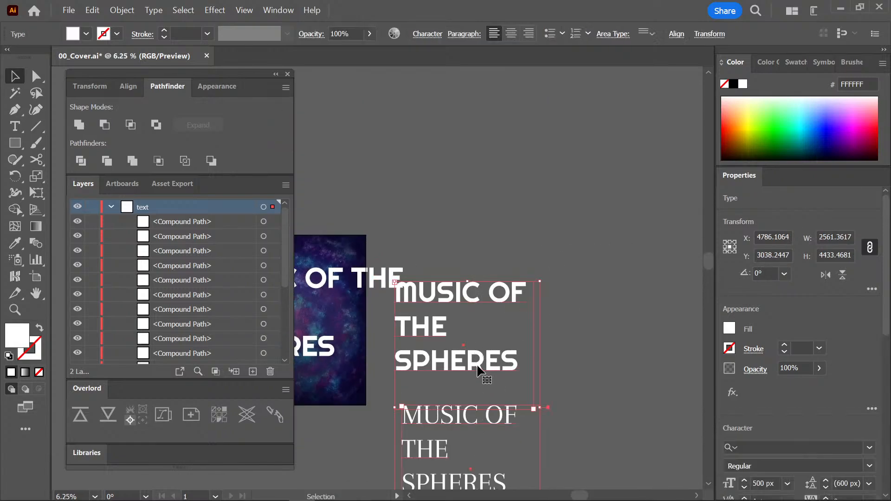
drag(446, 348, 516, 309)
scroll(286, 255, down, 5)
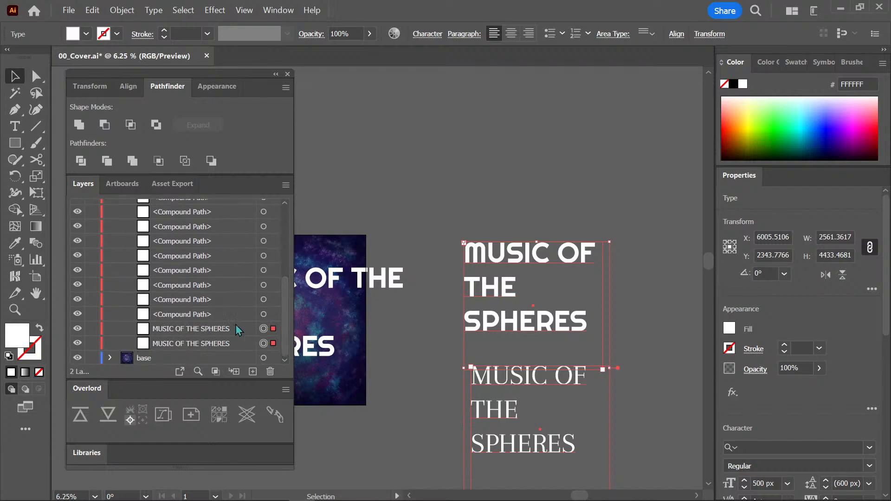
drag(93, 330, 94, 343)
Scale down the outlined words OF THE and place them between MUSIC and SPHERES on the cover.
drag(453, 278, 589, 273)
key(ctrl+plus)
key(ctrl+plus)
key(ctrl+plus)
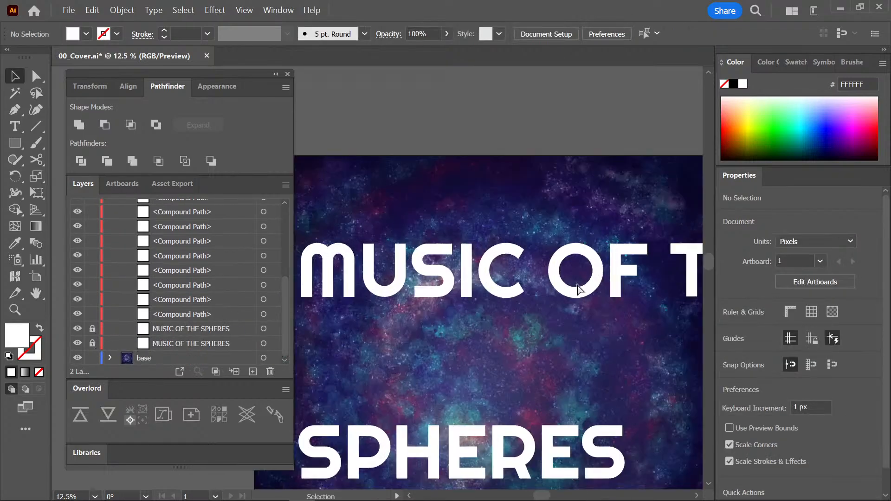
drag(536, 318, 564, 257)
key(ctrl+minus)
drag(589, 288, 595, 255)
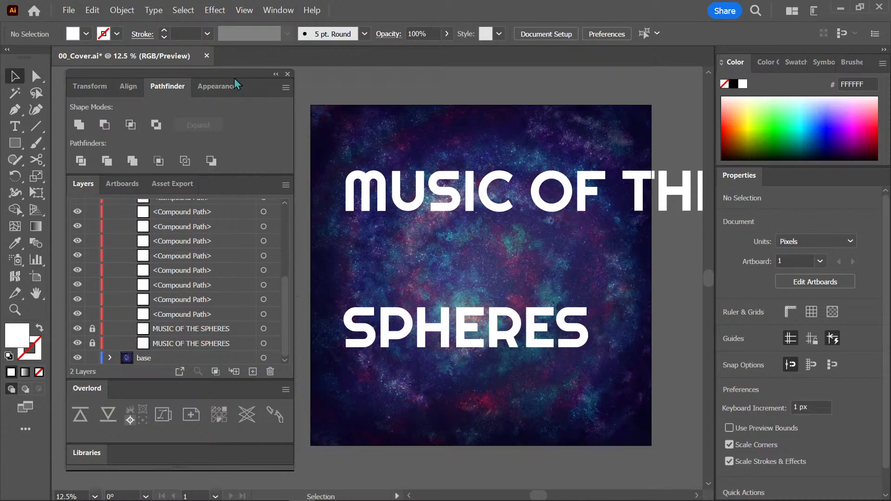
drag(231, 76, 220, 77)
drag(587, 242, 578, 241)
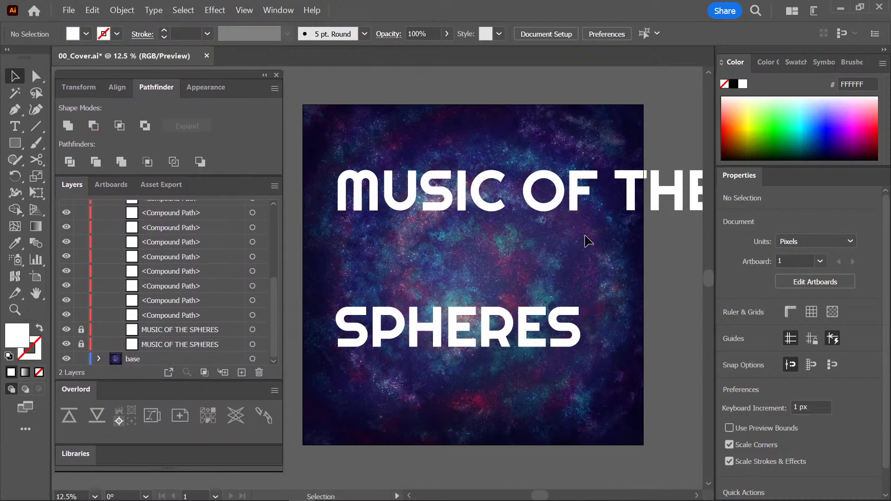
click(578, 198)
drag(526, 145, 547, 272)
drag(573, 240, 551, 260)
click(532, 294)
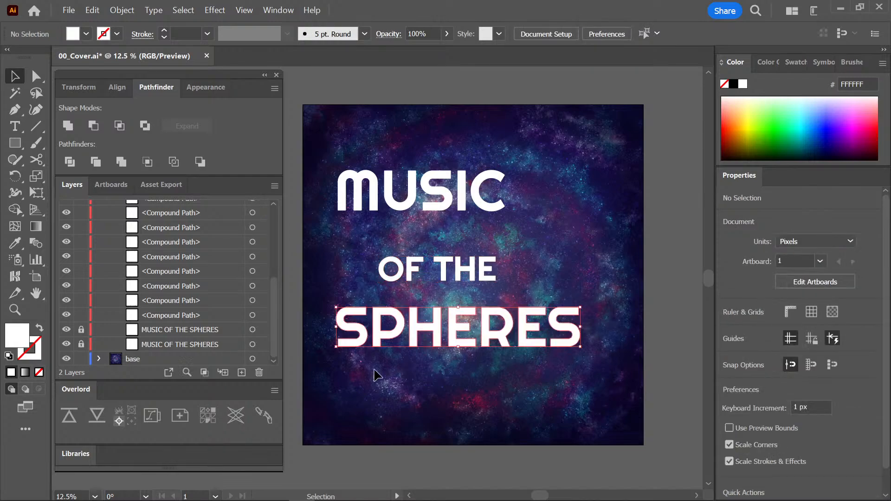
Tilt SPHERES upward about 31° in the cover's lower right and OF THE about 29° just above it.
click(515, 327)
drag(521, 329, 585, 362)
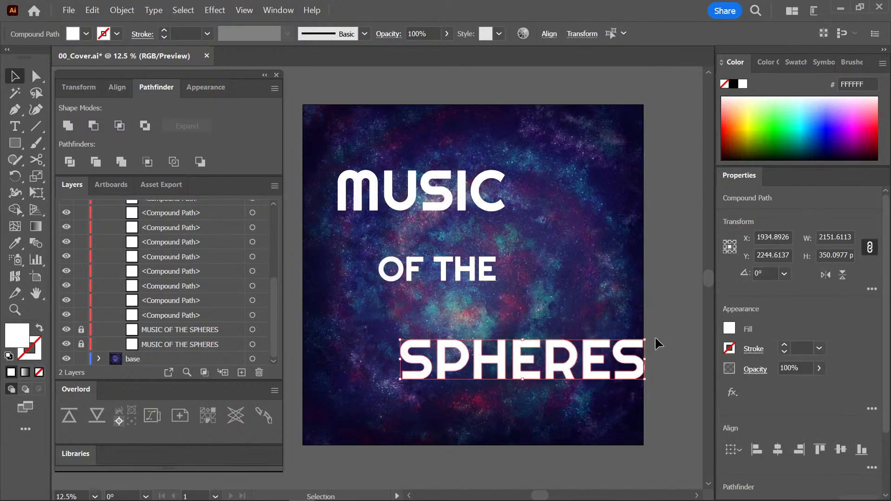
drag(648, 334, 639, 264)
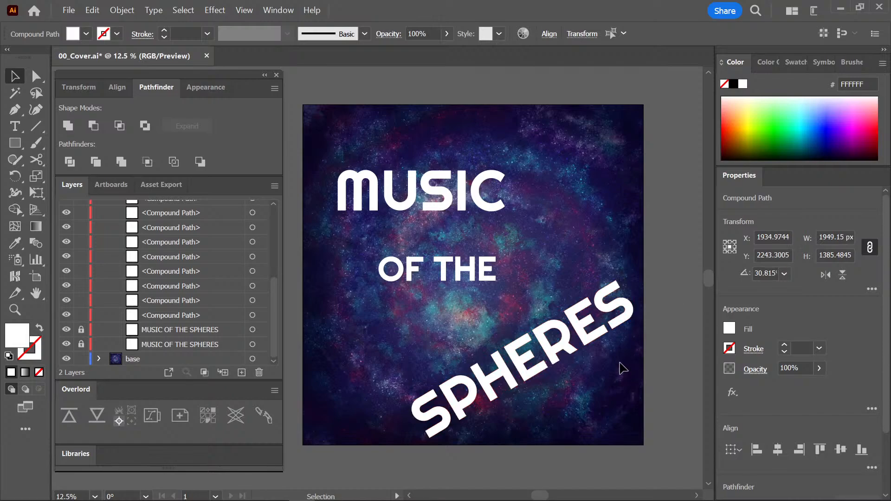
click(485, 258)
drag(485, 259, 537, 245)
Rotate the whole word MUSIC so it slants upward on the upper part of the cover.
drag(527, 222, 351, 204)
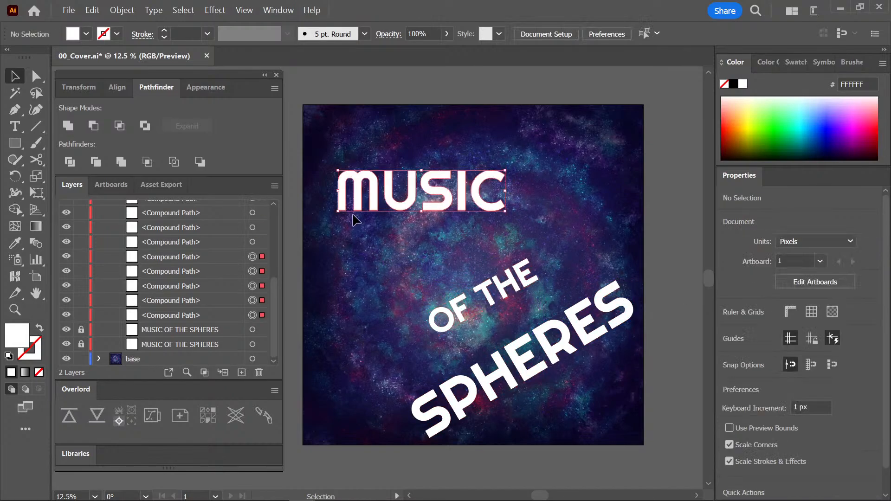
drag(513, 221, 553, 153)
click(560, 144)
Shift and rotate the individual letters of MUSIC into a loose, playful arc.
drag(377, 213, 400, 238)
click(411, 240)
drag(409, 207, 505, 192)
click(473, 214)
click(521, 198)
drag(443, 208, 447, 206)
click(450, 223)
click(461, 200)
drag(444, 206, 447, 203)
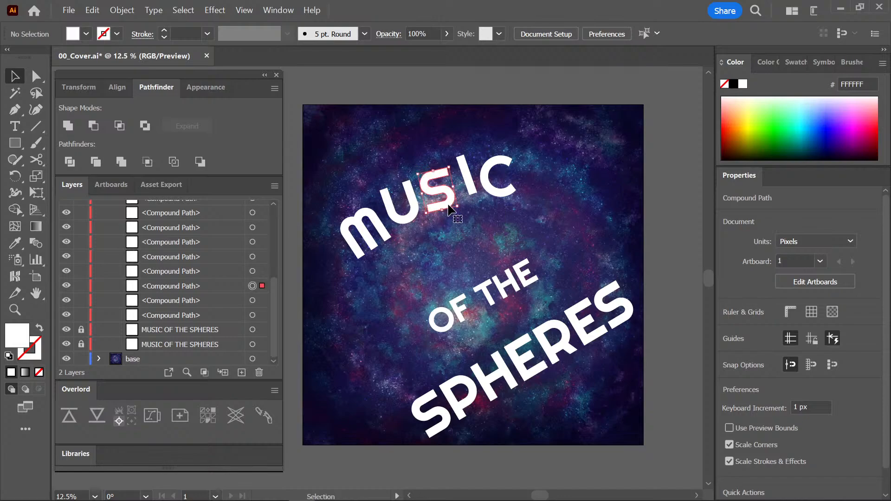
click(577, 229)
Rotate and reposition the individual letters of OF THE into an uneven upward curve.
drag(581, 252, 569, 221)
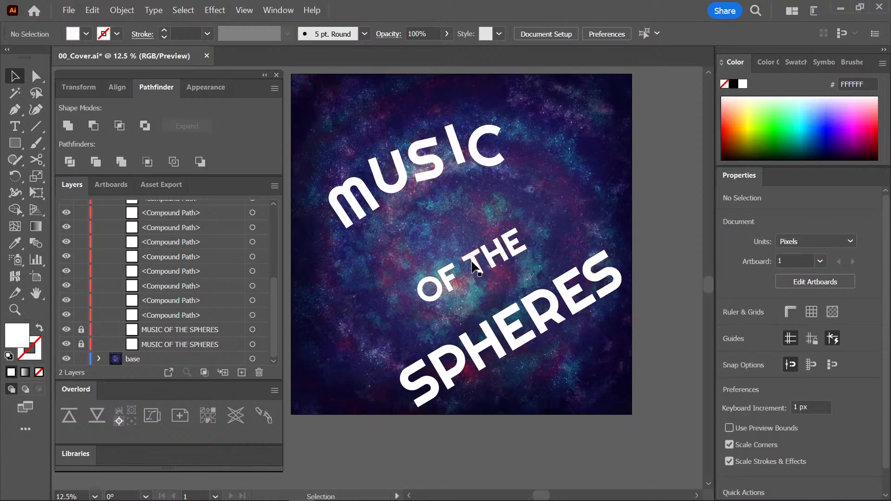
click(449, 287)
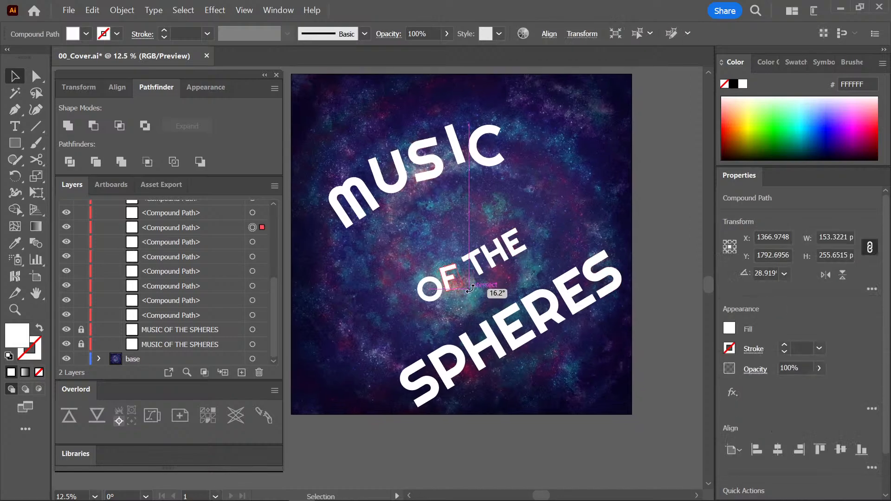
drag(452, 279, 524, 278)
click(530, 273)
key(ctrl+equal)
key(ctrl+equal)
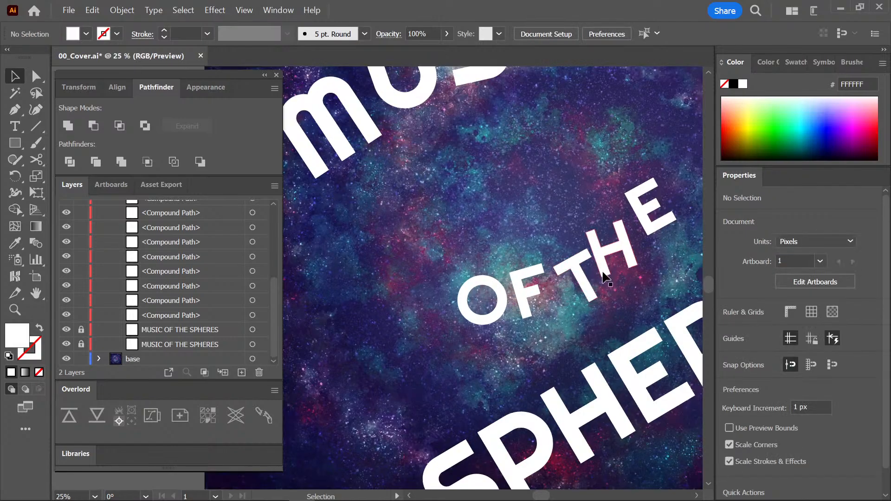
drag(602, 284, 478, 303)
drag(541, 239, 561, 255)
drag(551, 208, 572, 208)
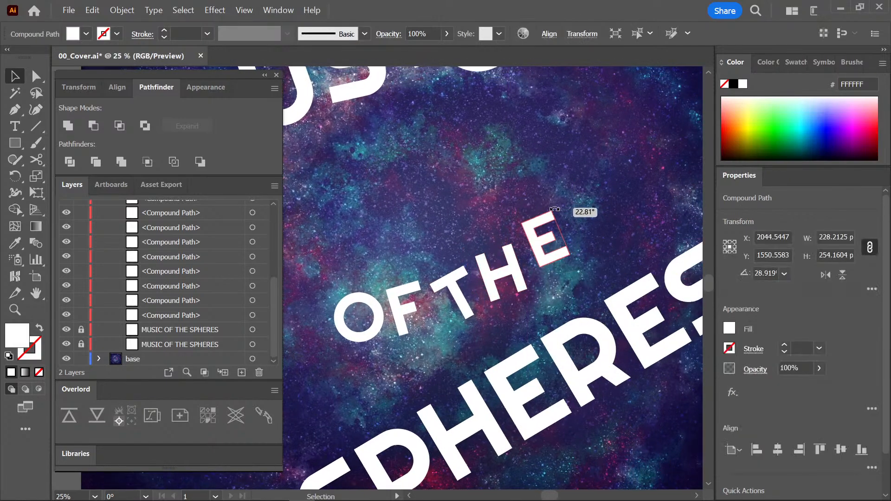
click(576, 233)
Shift and rotate the first letters S and P of SPHERES to begin a bouncing curve.
key(ctrl+minus)
key(ctrl+minus)
drag(541, 292, 575, 260)
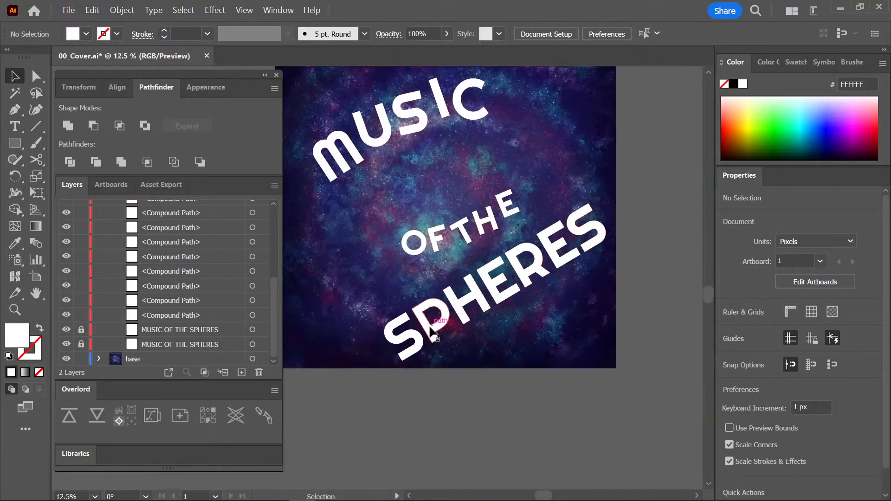
drag(431, 330, 465, 321)
click(480, 339)
click(491, 309)
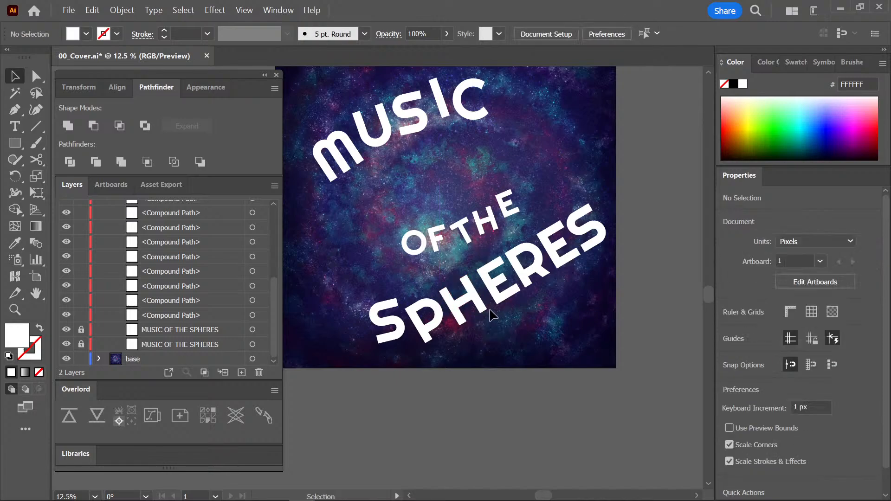
Stagger and rotate the remaining letters of SPHERES, raising the final S with a tilt of about 36°.
click(486, 309)
drag(492, 312, 583, 268)
drag(594, 242, 595, 255)
click(618, 255)
click(597, 254)
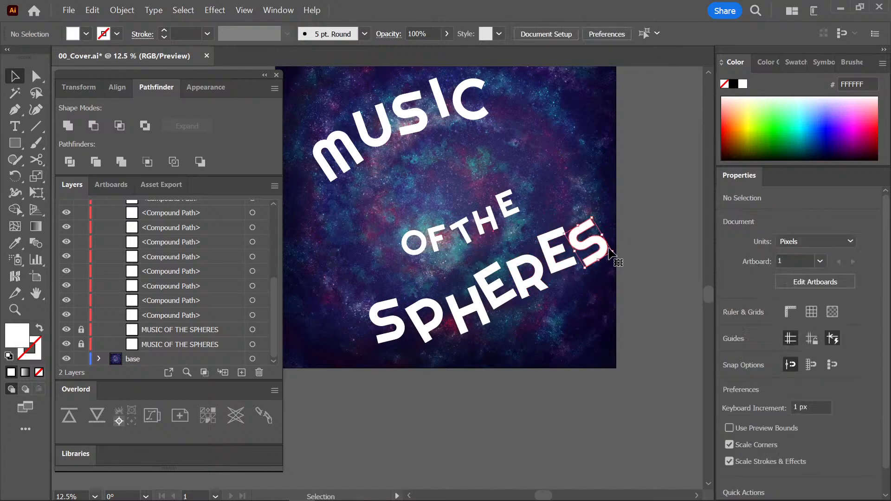
drag(617, 253, 595, 226)
click(608, 253)
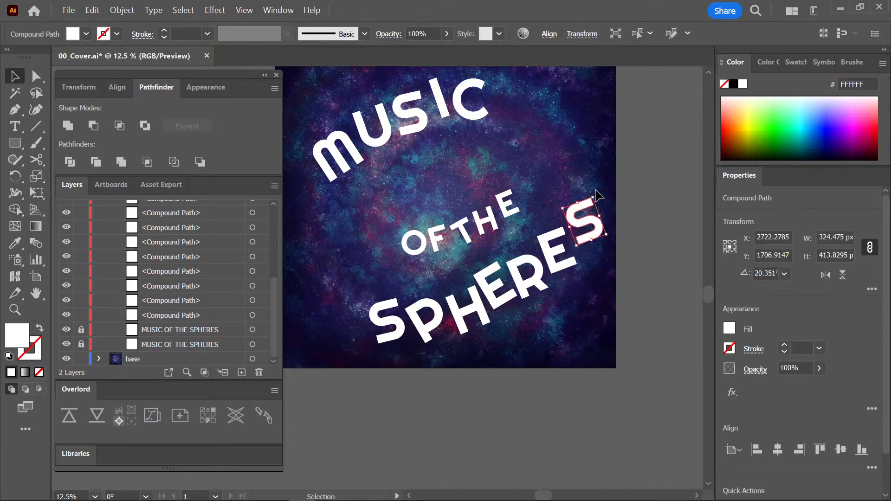
drag(595, 194, 587, 192)
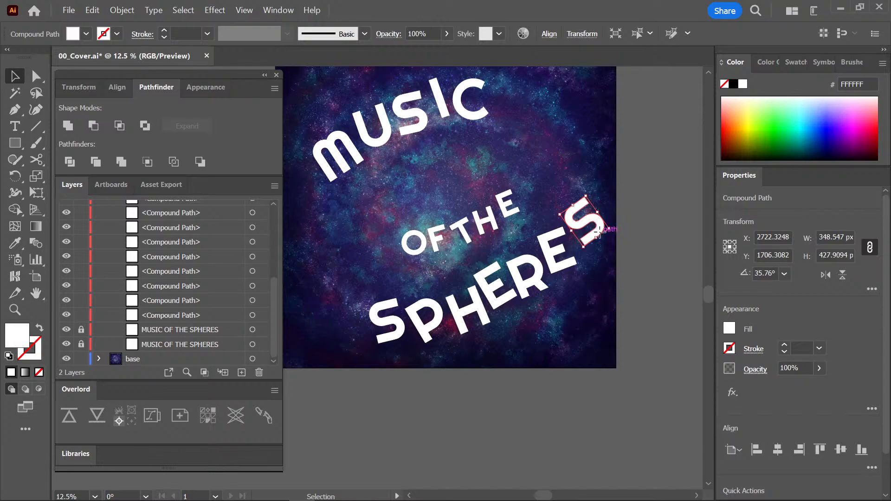
drag(602, 233, 598, 230)
click(631, 253)
Move OF THE and SPHERES together slightly up and left, away from the cover's edge.
key(ctrl+minus)
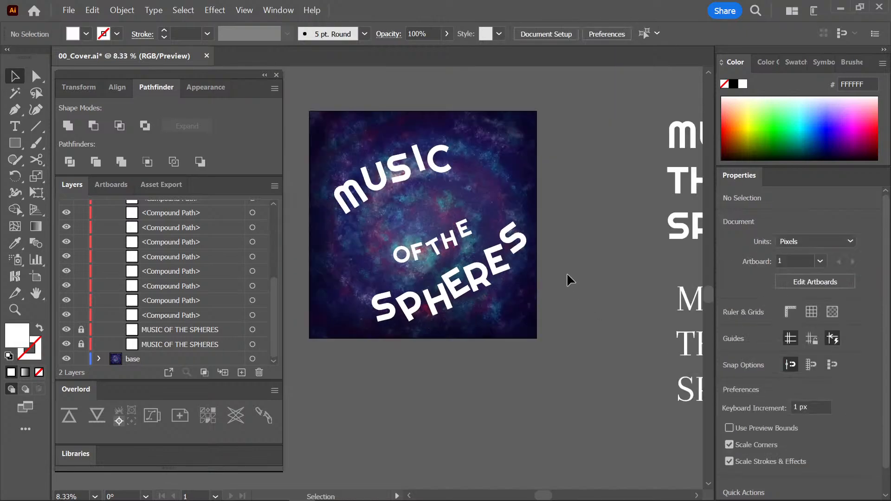
drag(552, 274, 569, 302)
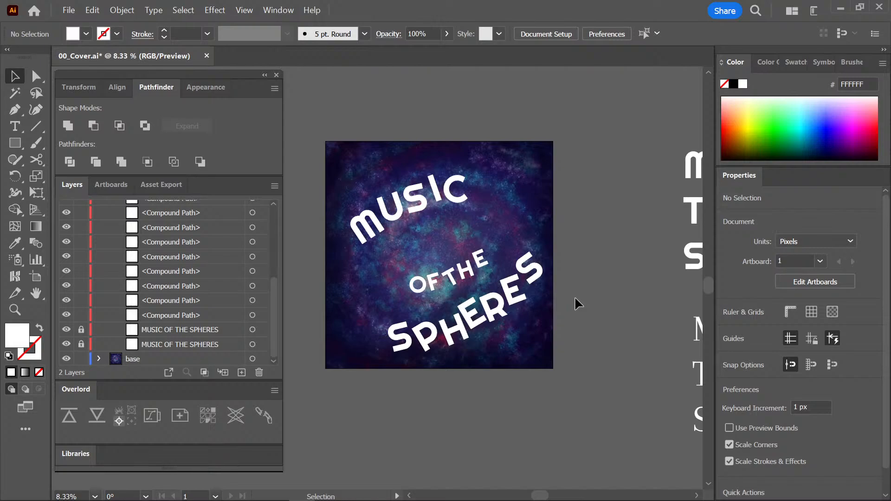
drag(550, 223, 437, 325)
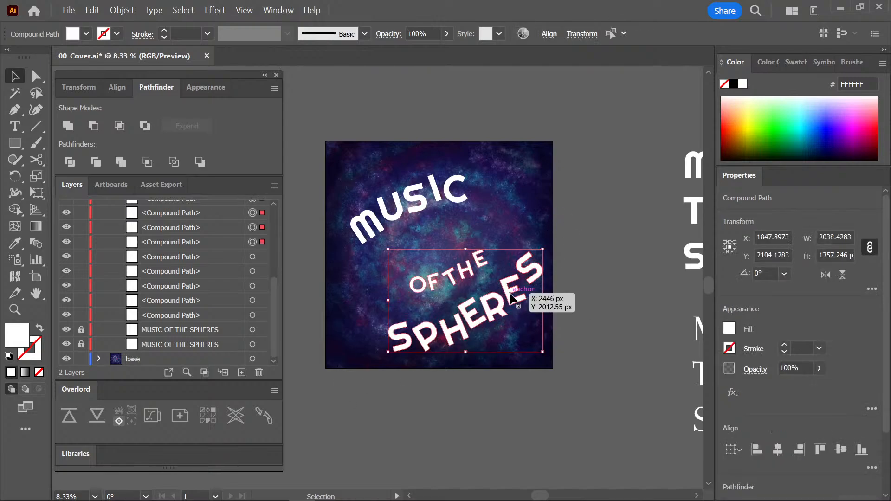
drag(510, 297, 503, 288)
click(595, 261)
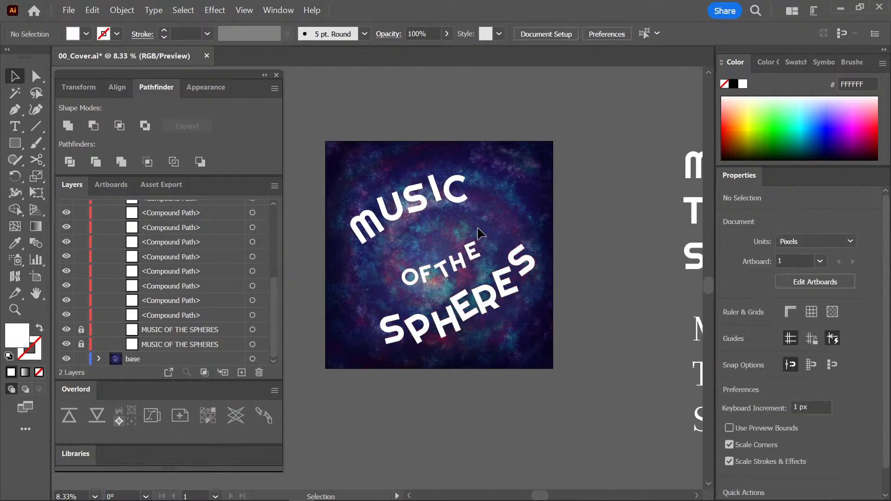
drag(478, 227, 411, 287)
drag(475, 259, 481, 257)
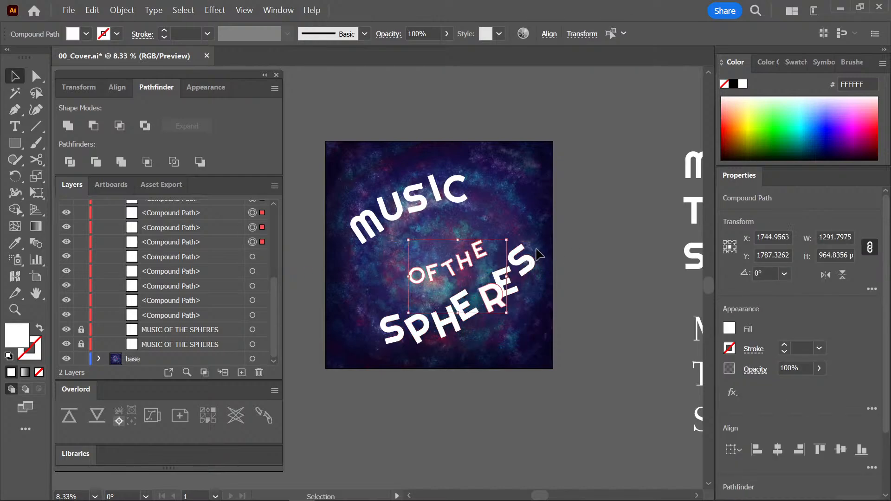
key(ctrl+z)
click(593, 249)
Shrink the words OF THE to about 654 × 364 px and move them closer to SPHERES.
drag(485, 223, 413, 273)
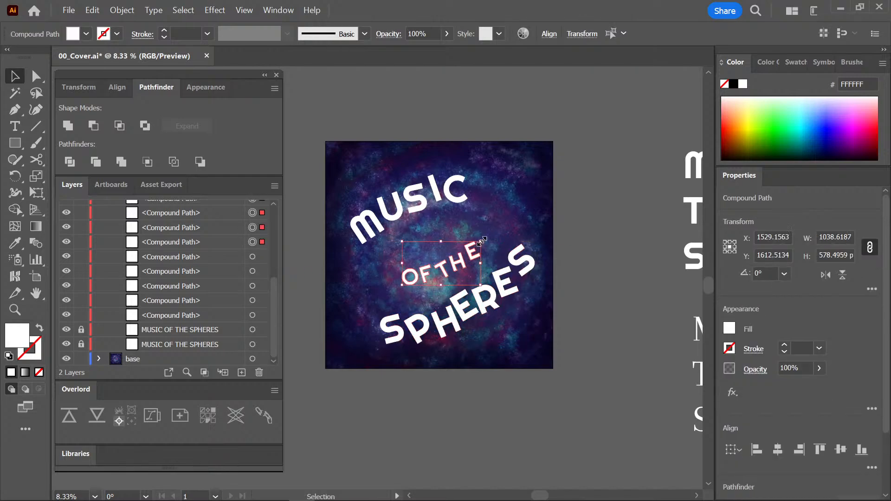
mouse_move(481, 240)
mouse_down()
mouse_move(468, 237)
mouse_move(485, 239)
mouse_move(466, 249)
mouse_up()
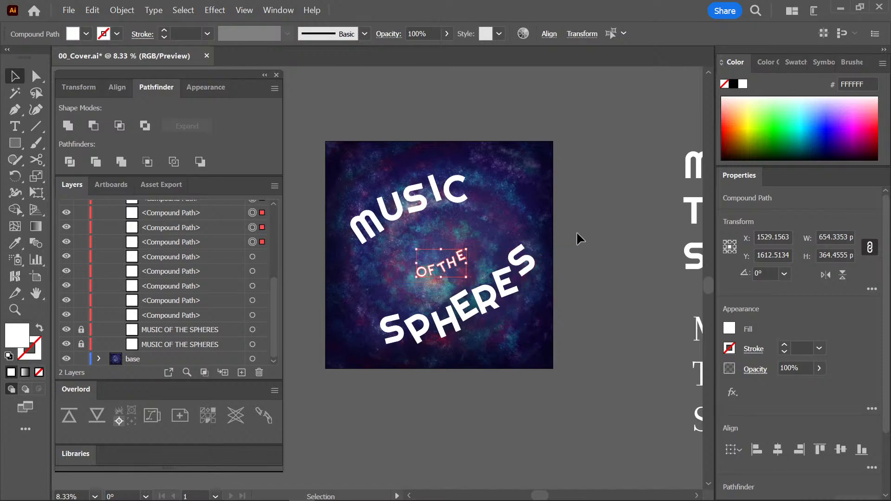
click(577, 232)
key(ctrl+plus)
key(ctrl+plus)
drag(581, 191, 460, 279)
drag(532, 247, 553, 239)
click(611, 229)
key(ctrl+minus)
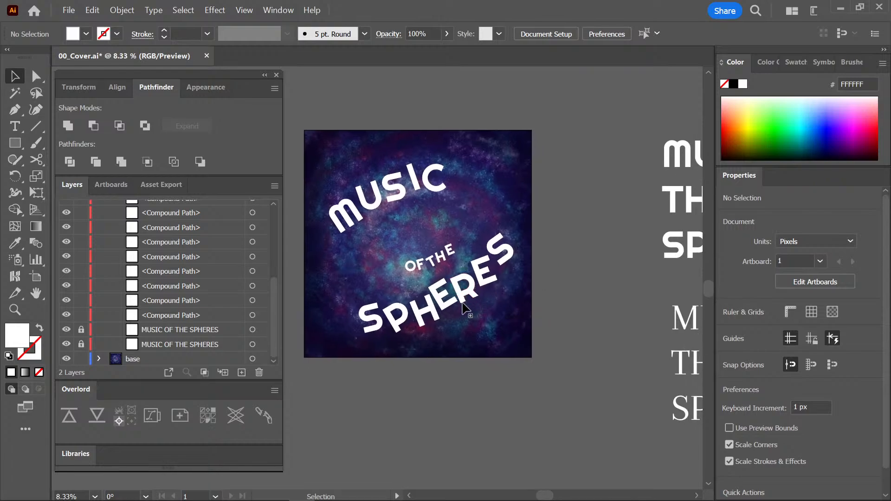
Re-space the H, E, R, E and S of SPHERES so its second half staggers and climbs toward the final S.
click(425, 295)
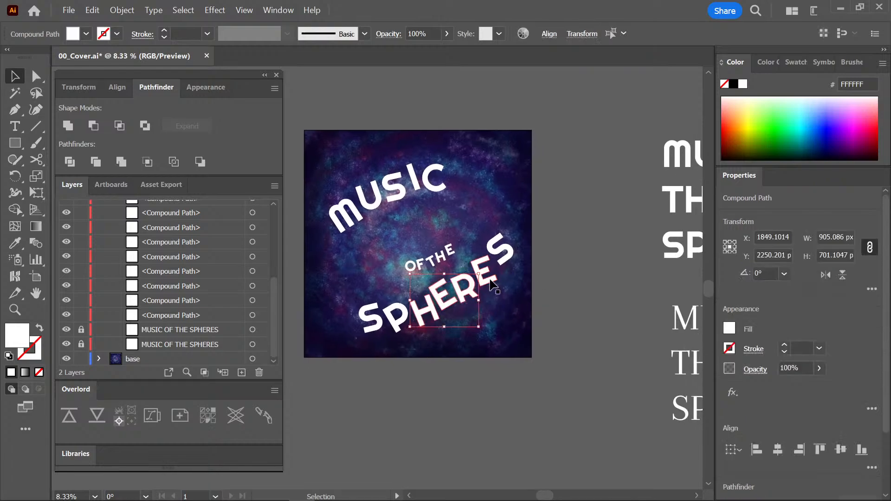
shift+click(489, 281)
mouse_move(469, 294)
mouse_down()
mouse_move(444, 284)
mouse_move(479, 296)
mouse_up()
key(ctrl+shift+a)
click(502, 296)
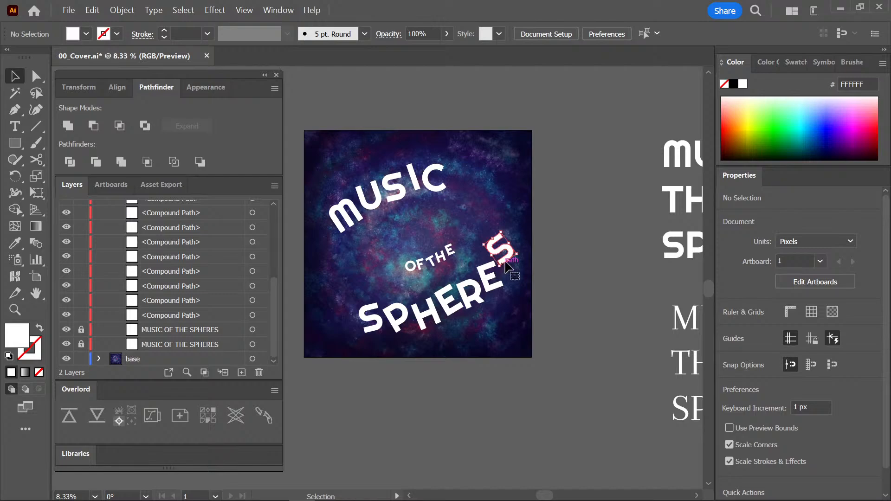
drag(506, 266, 481, 306)
click(511, 280)
click(533, 304)
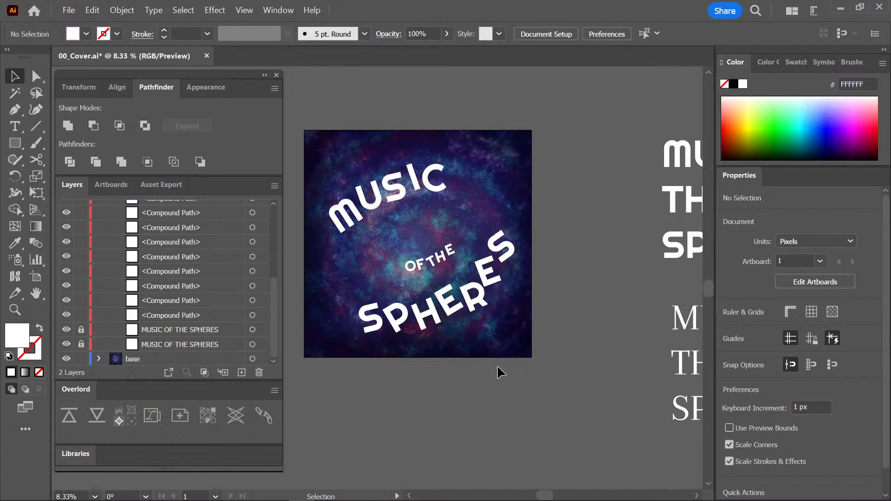
Rotate the H and E of THE further counter-clockwise to steepen the end of the small words' curve.
key(ctrl+plus)
key(ctrl+plus)
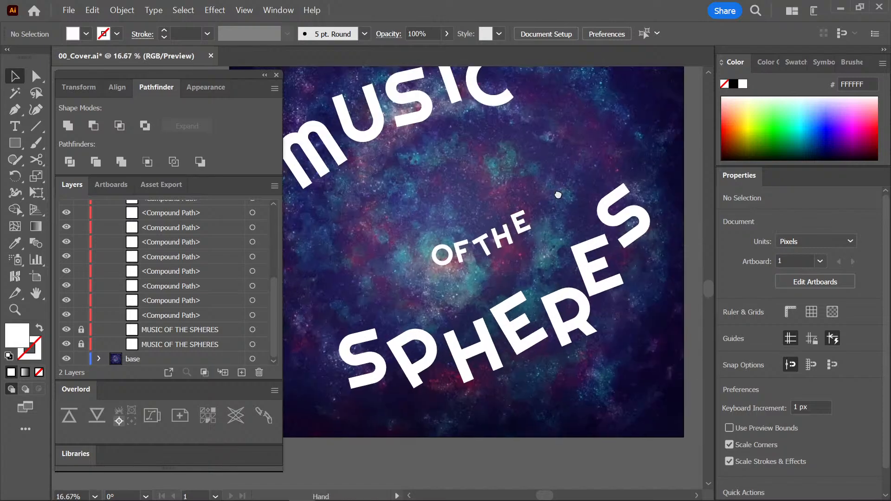
drag(558, 195, 475, 278)
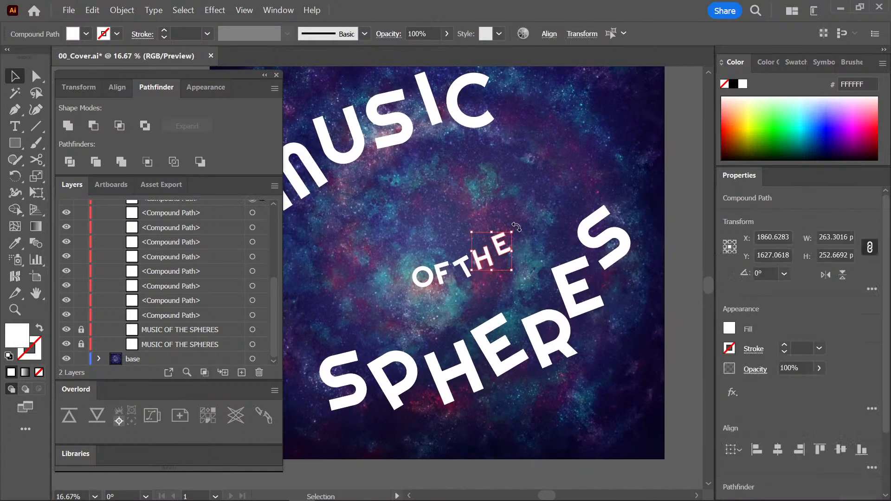
key(r)
click(476, 265)
drag(543, 219, 525, 199)
key(v)
click(526, 258)
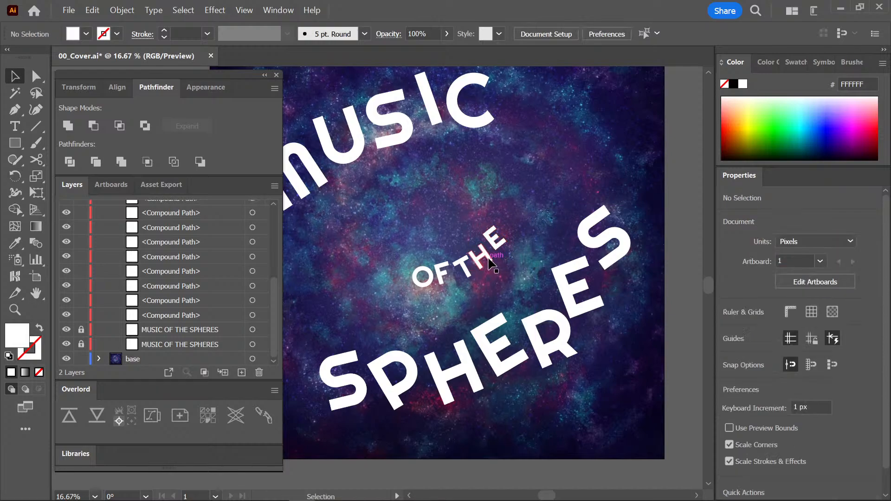
Shift the individual letters of OF THE to even out their spacing along the rising curve.
drag(489, 255, 443, 289)
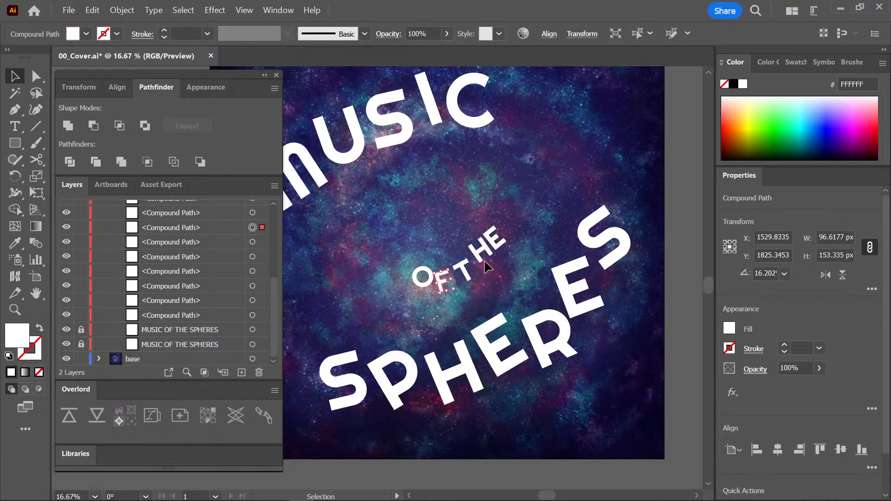
drag(478, 257, 480, 263)
drag(430, 282, 424, 285)
drag(500, 244, 505, 250)
drag(420, 283, 422, 287)
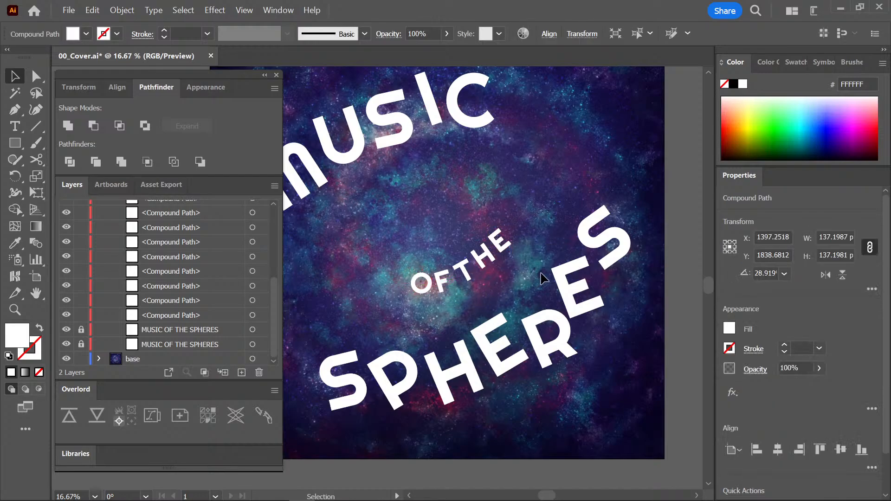
click(541, 273)
Move THE away from OF to open a clear word gap between them.
key(ctrl+minus)
drag(528, 291, 562, 284)
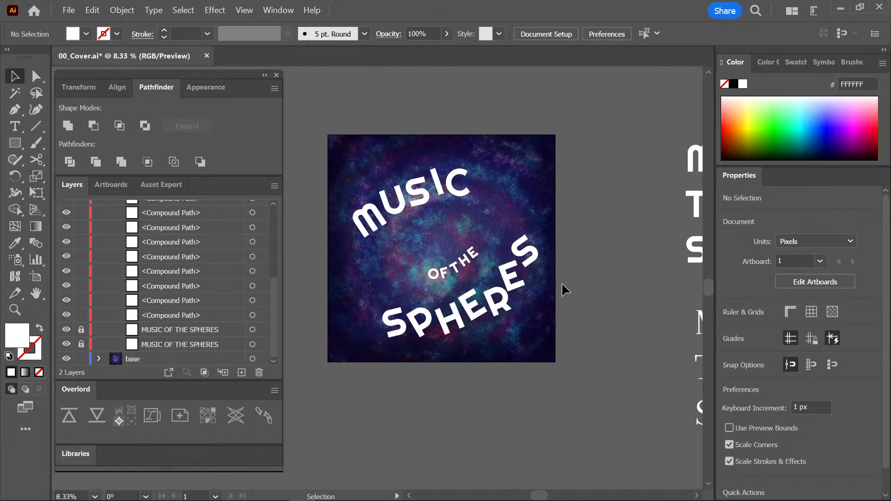
key(ctrl+plus)
drag(541, 229, 502, 263)
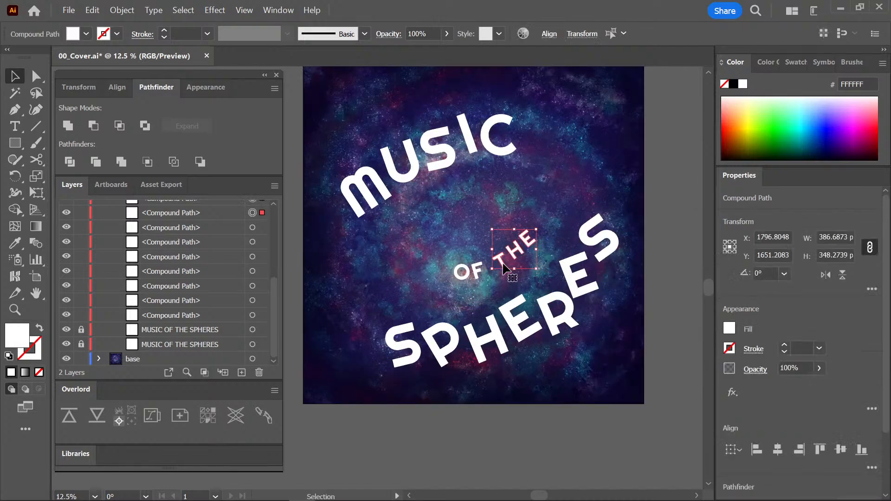
click(562, 252)
click(482, 264)
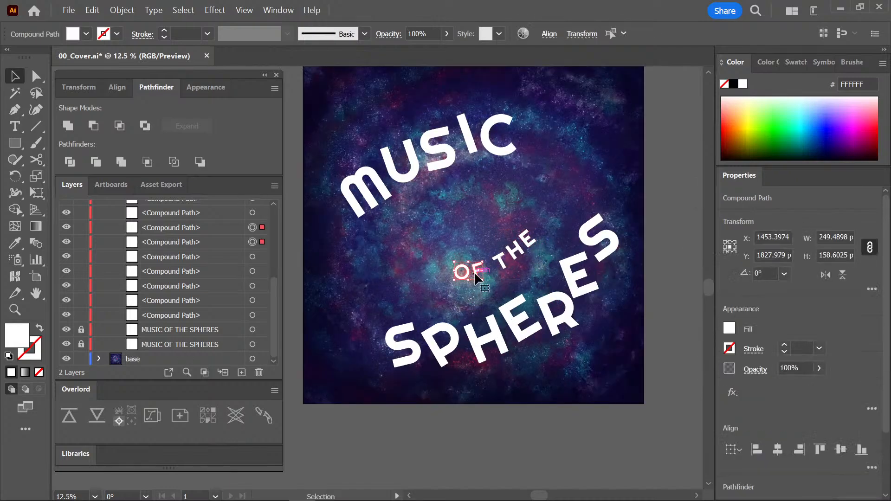
click(552, 246)
key(ctrl+minus)
key(ctrl+minus)
drag(528, 272, 523, 280)
key(ctrl+plus)
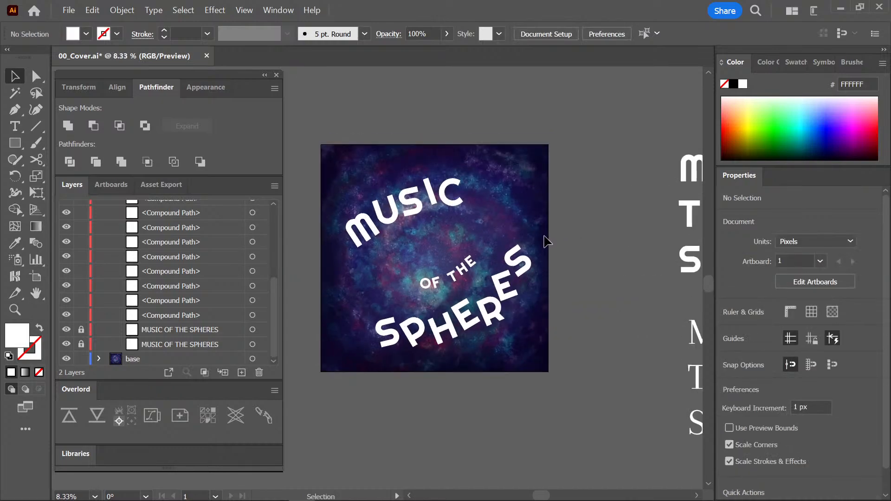
Stagger the small words by raising the O, moving the F away from it, and lifting the E of THE.
drag(548, 241, 558, 235)
drag(495, 249, 481, 268)
click(496, 244)
key(ctrl+plus)
key(ctrl+plus)
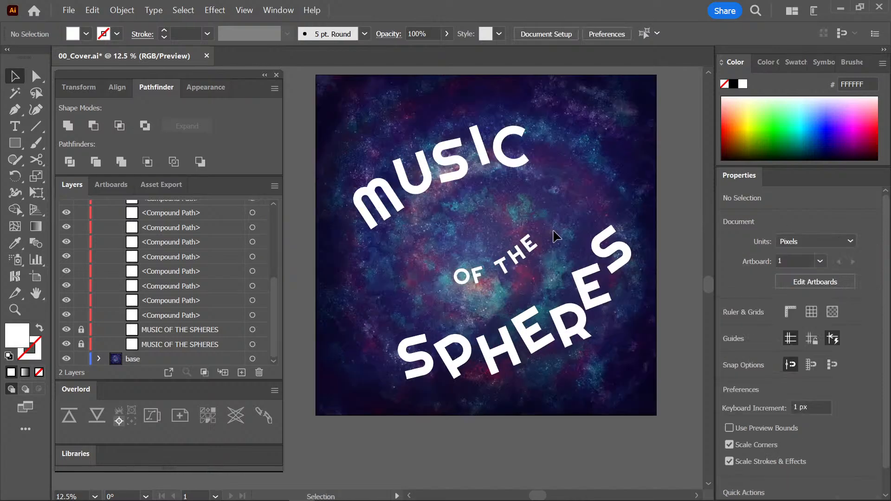
mouse_move(580, 237)
mouse_down()
mouse_move(574, 227)
mouse_move(567, 246)
mouse_up()
drag(497, 274, 497, 264)
Move all letters of SPHERES together slightly up and left, to about X 1624, Y 1897 px.
click(583, 281)
drag(587, 284, 507, 294)
drag(602, 285, 496, 406)
key(ctrl+minus)
key(ctrl+minus)
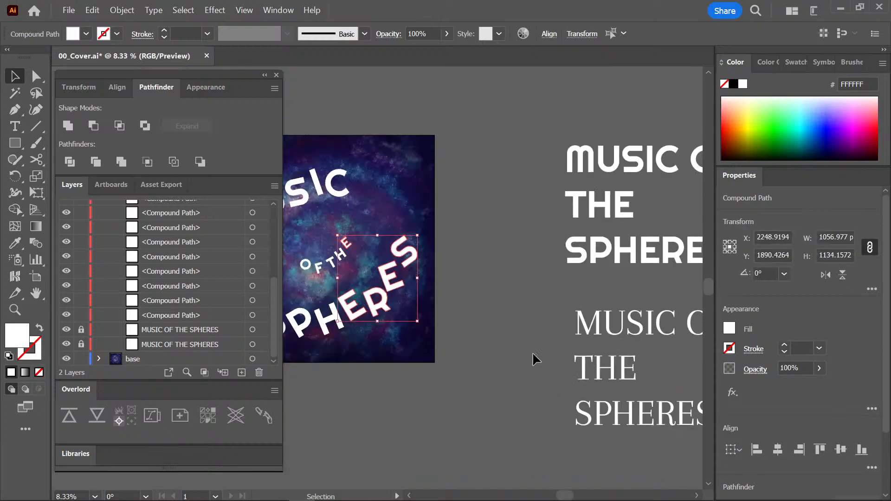
drag(462, 306, 543, 309)
key(ctrl+equal)
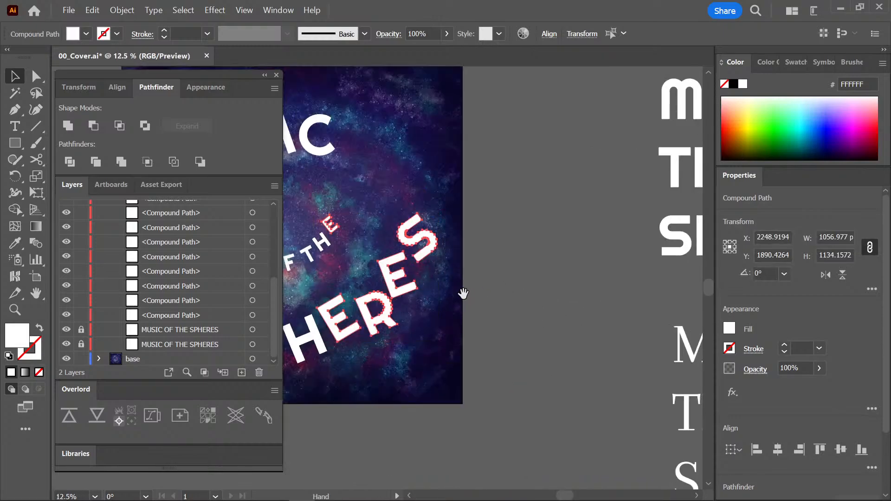
drag(463, 294, 617, 262)
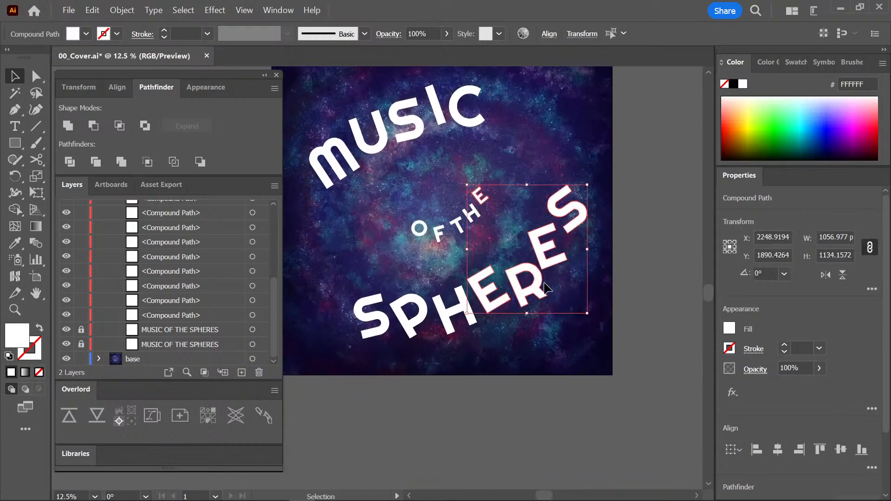
click(523, 362)
key(ctrl+minus)
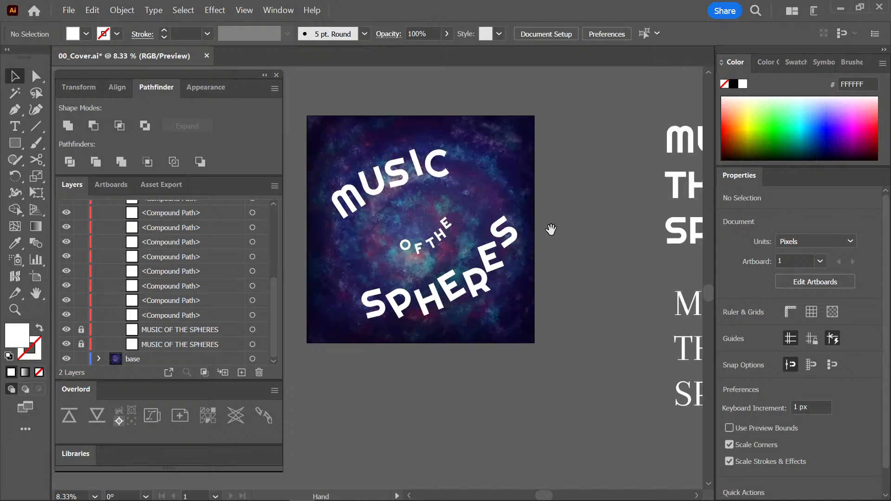
drag(549, 229, 575, 227)
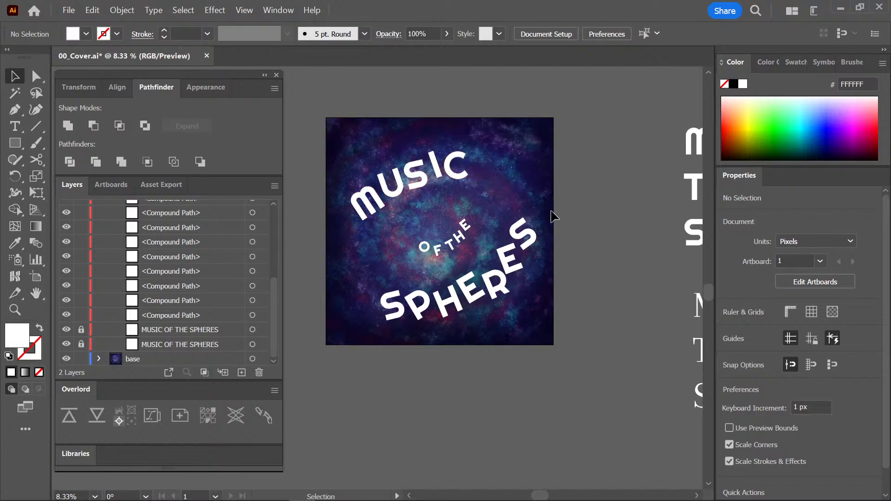
click(493, 299)
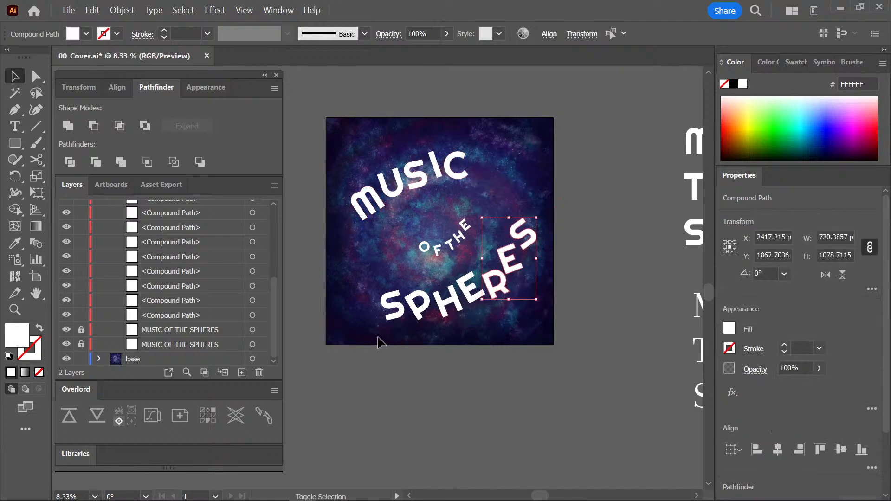
drag(476, 287, 501, 275)
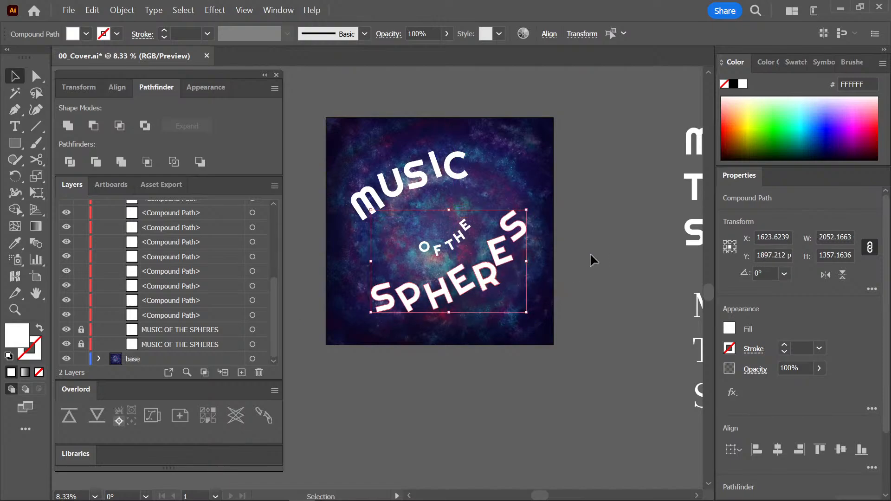
click(589, 260)
Shrink the words OF THE slightly and place them a little higher between MUSIC and SPHERES.
drag(472, 224, 454, 230)
click(461, 231)
click(496, 199)
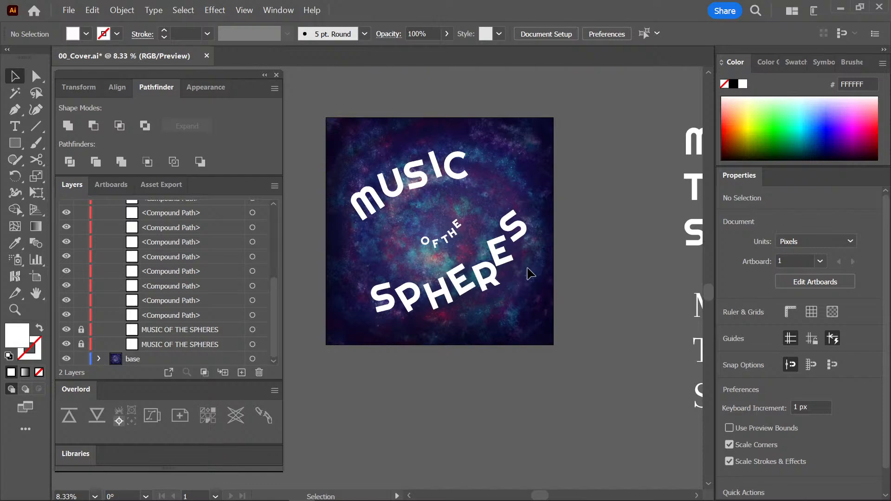
Group all the title letters, center the group horizontally and vertically on the artboard, and save the file.
key(ctrl+a)
key(ctrl+g)
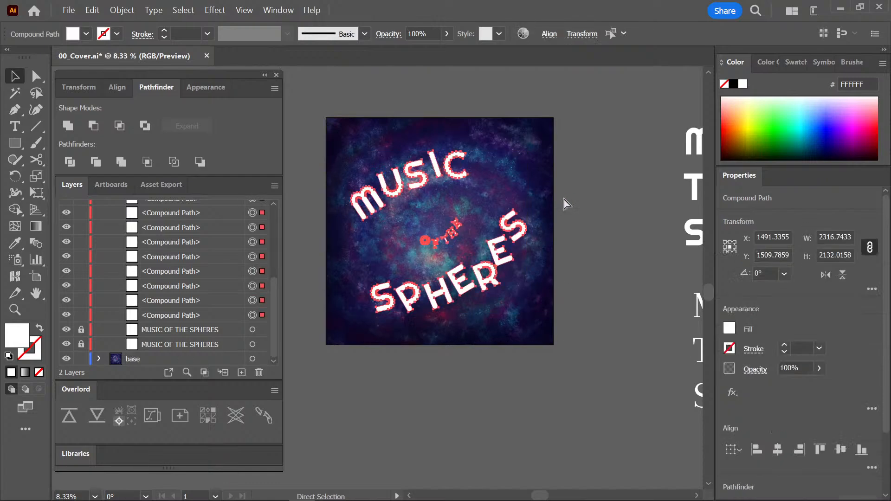
click(778, 449)
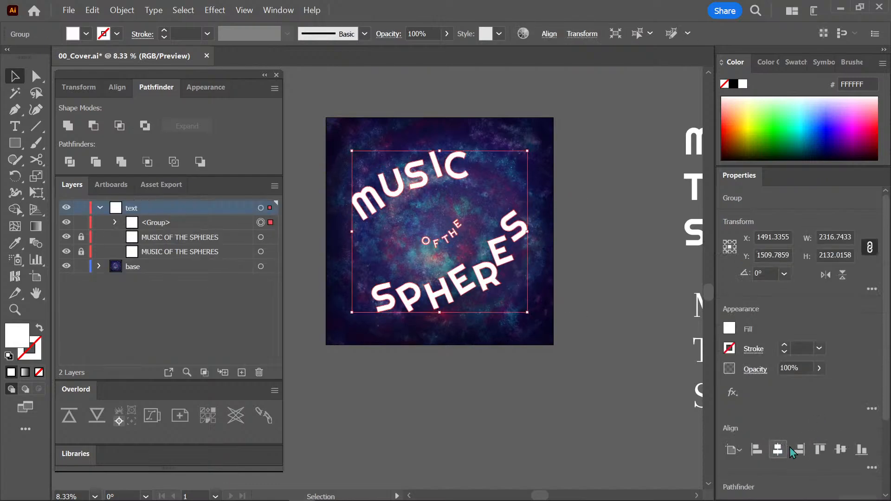
click(840, 449)
click(578, 358)
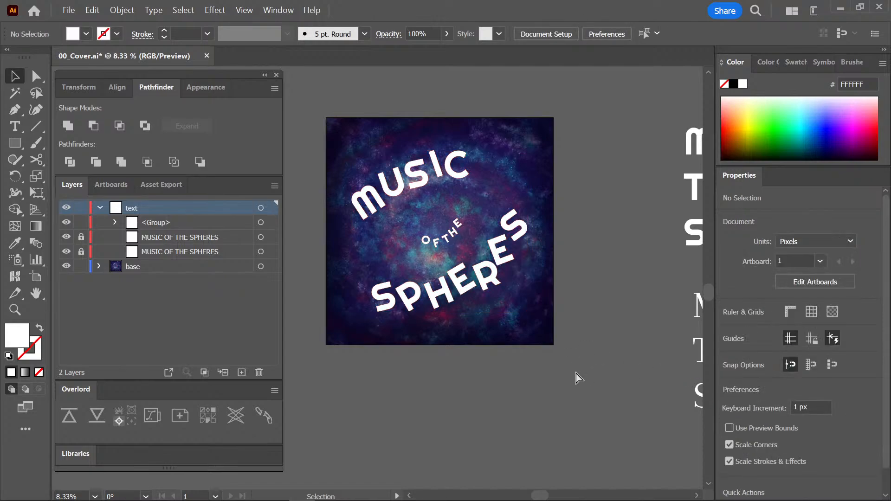
key(ctrl+s)
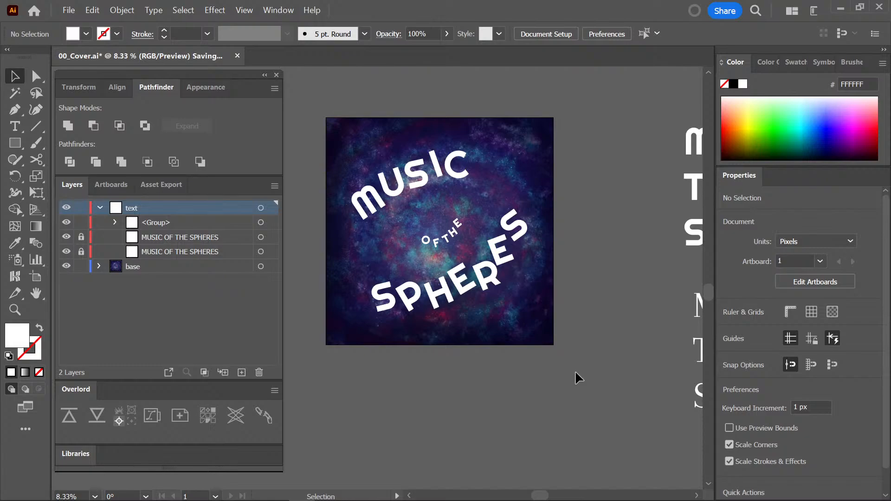
Ungroup the centered title so its letters can be adjusted individually, and clear the selection.
key(ctrl+equal)
key(ctrl+equal)
key(ctrl+equal)
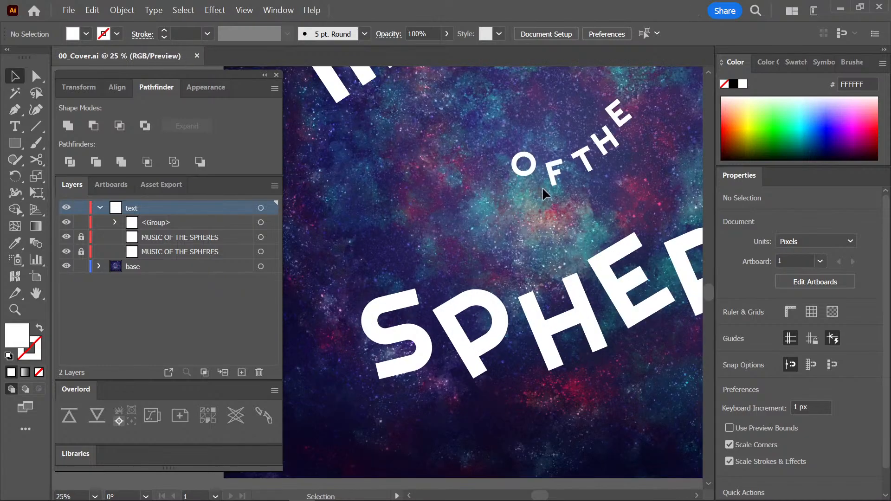
drag(542, 187, 480, 263)
click(504, 237)
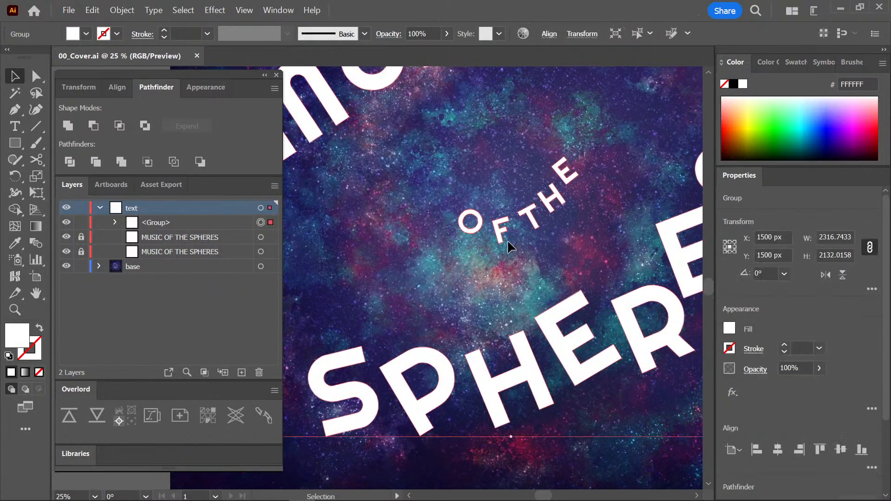
key(ctrl+shift+a)
click(497, 223)
key(ctrl+shift+g)
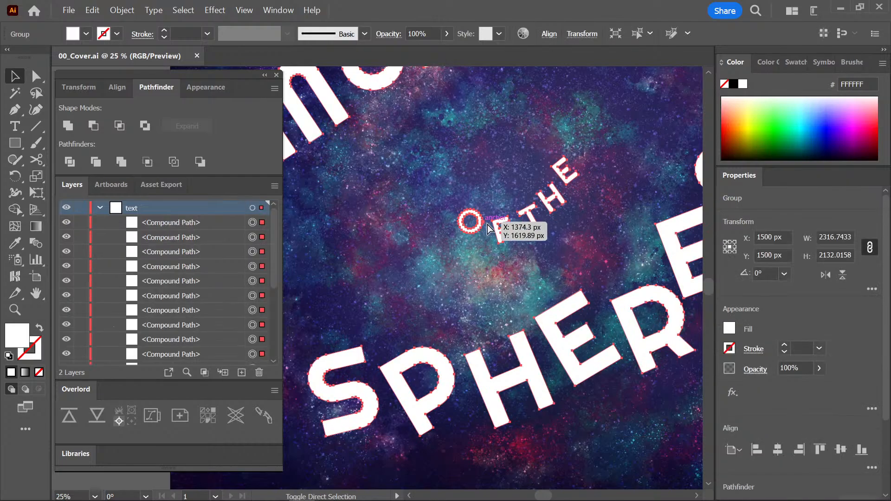
click(480, 273)
Shift OF left and THE slightly right to widen the gap between the two small words.
click(502, 243)
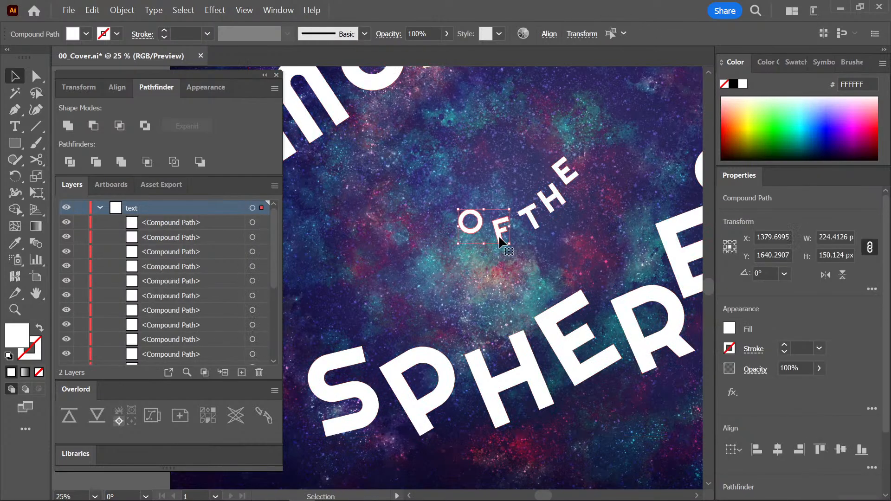
drag(502, 243, 489, 240)
drag(584, 150, 538, 216)
click(593, 225)
key(ctrl+minus)
key(ctrl+minus)
key(ctrl+minus)
key(ctrl+minus)
key(ctrl+minus)
key(ctrl+minus)
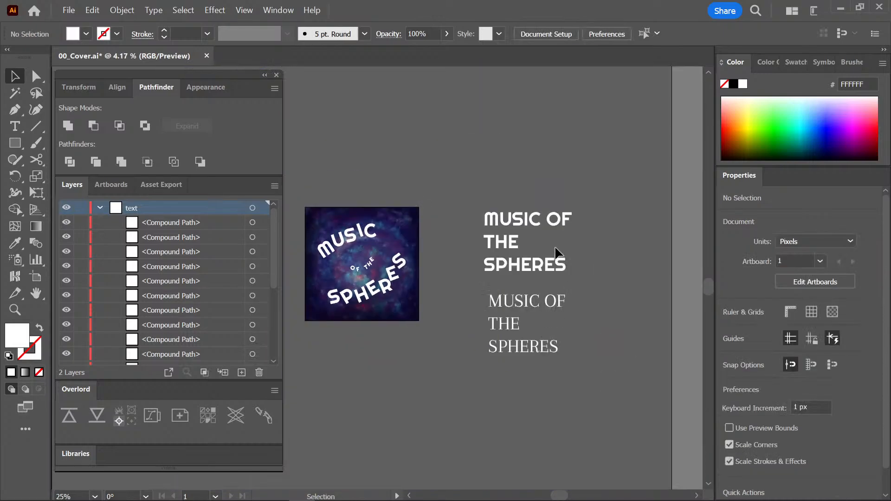
key(ctrl+plus)
key(ctrl+plus)
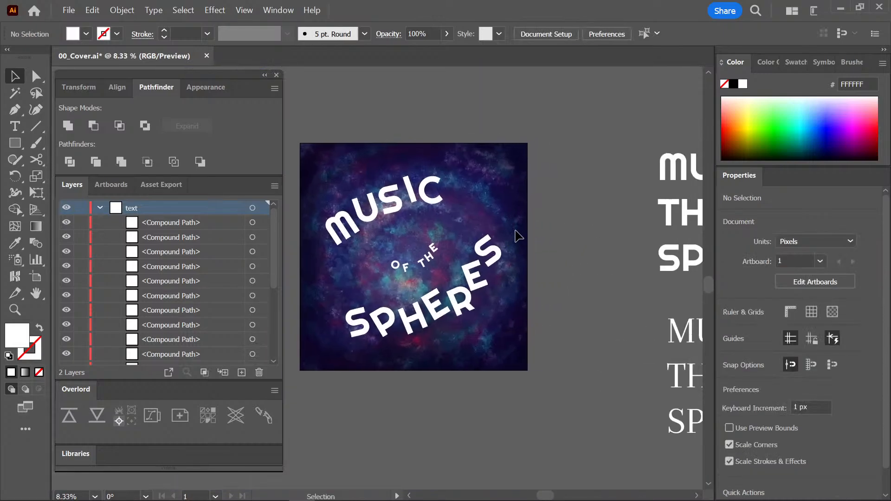
Tighten the spacing between the O and F of OF, moving both letters slightly toward THE.
key(ctrl+plus)
key(ctrl+plus)
key(ctrl+plus)
key(ctrl+plus)
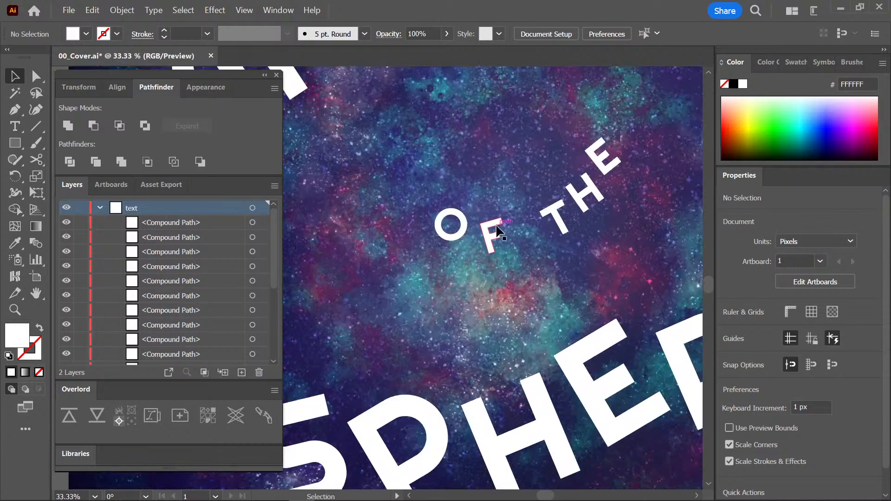
drag(506, 261, 494, 242)
click(517, 244)
click(521, 251)
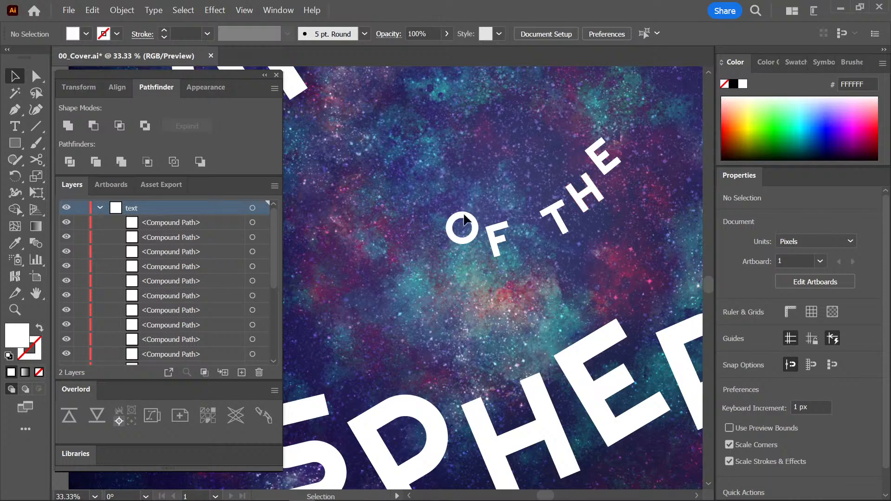
Narrow the word gap by nudging OF right and moving THE left, to about X 1689, Y 1481 px.
drag(463, 213, 500, 244)
drag(631, 118, 562, 226)
drag(587, 199, 574, 203)
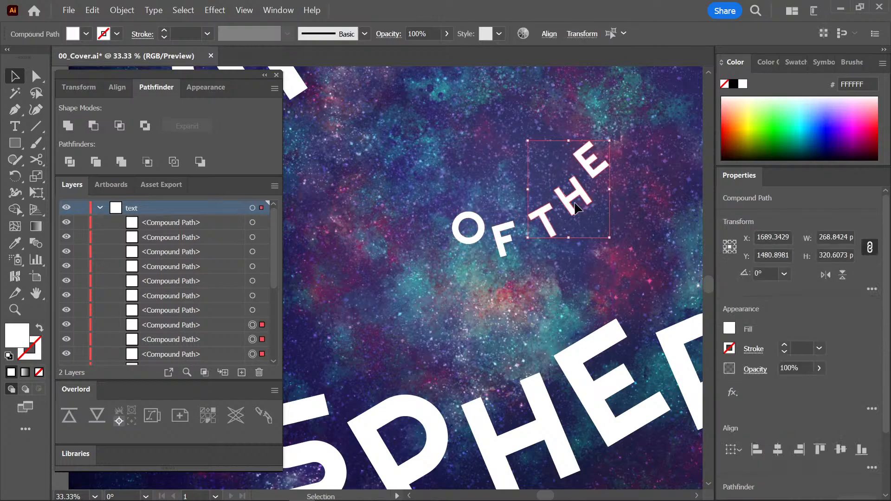
click(616, 209)
key(ctrl+minus)
key(ctrl+minus)
key(ctrl+minus)
key(ctrl+equal)
key(ctrl+equal)
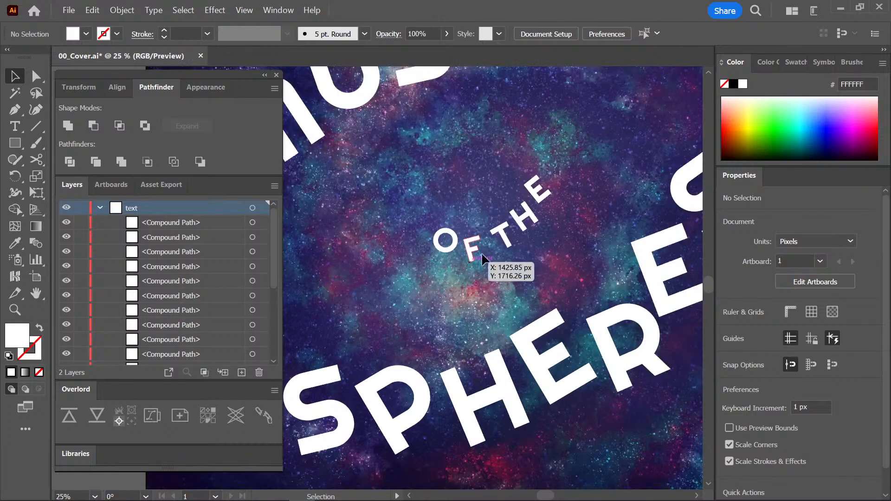
Nudge the T of THE slightly up and right, clear the selection, and save the cover file.
drag(508, 243, 510, 238)
click(567, 251)
key(ctrl+minus)
key(ctrl+minus)
key(ctrl+minus)
key(ctrl+minus)
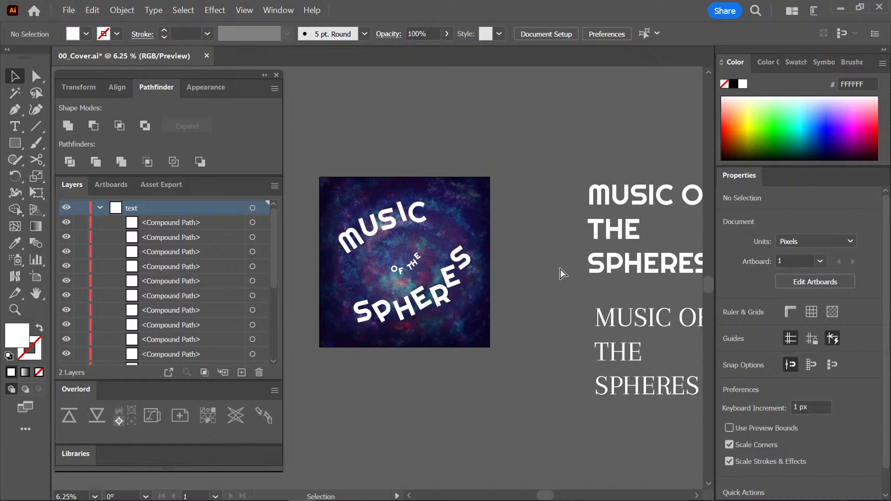
key(ctrl+equal)
key(ctrl+equal)
key(ctrl+equal)
key(ctrl+s)
Examine the spacing and overall balance of the title on the nebula cover at several magnifications.
key(ctrl+minus)
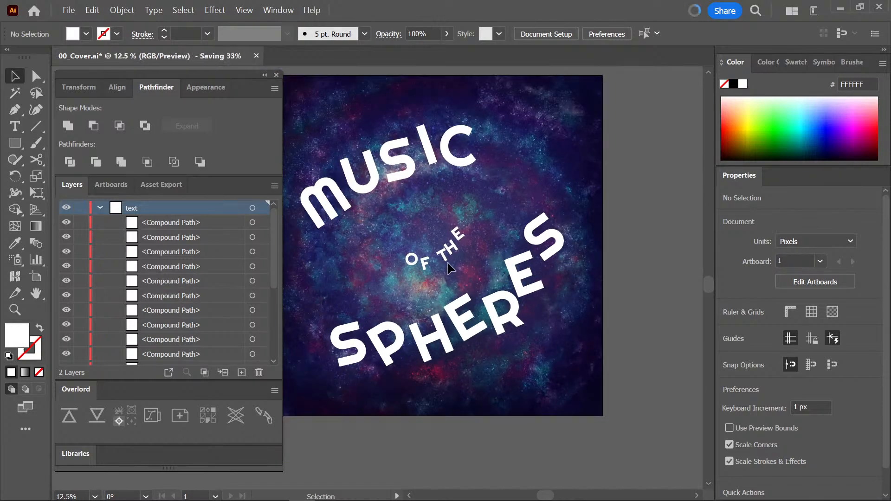
key(ctrl+minus)
key(ctrl+minus)
key(ctrl+minus)
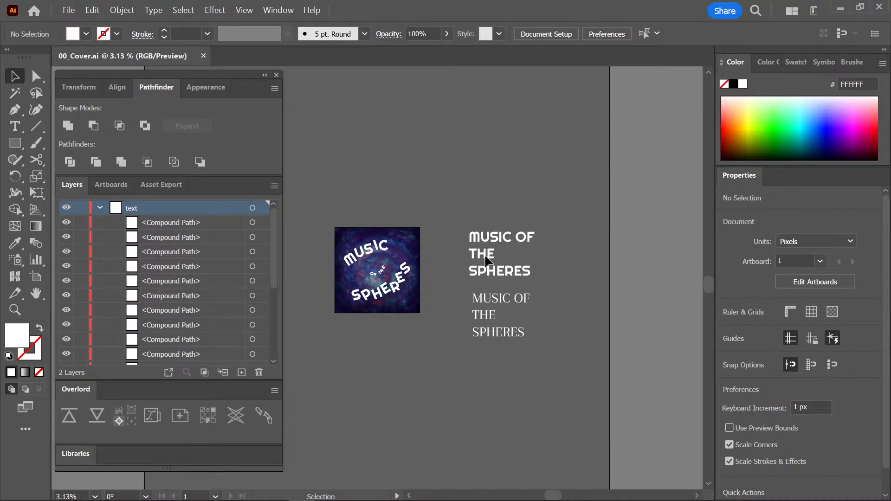
key(ctrl+equal)
key(ctrl+equal)
key(ctrl+equal)
key(ctrl+equal)
key(ctrl+equal)
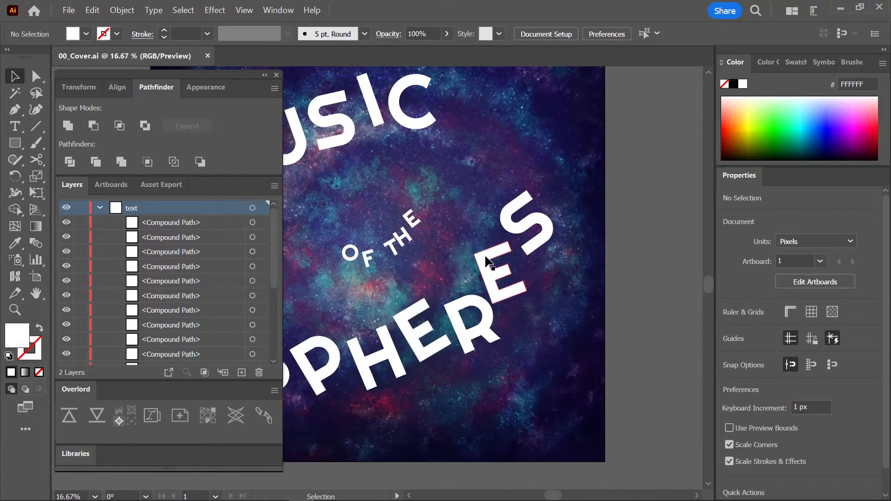
drag(575, 174, 640, 226)
drag(626, 205, 650, 193)
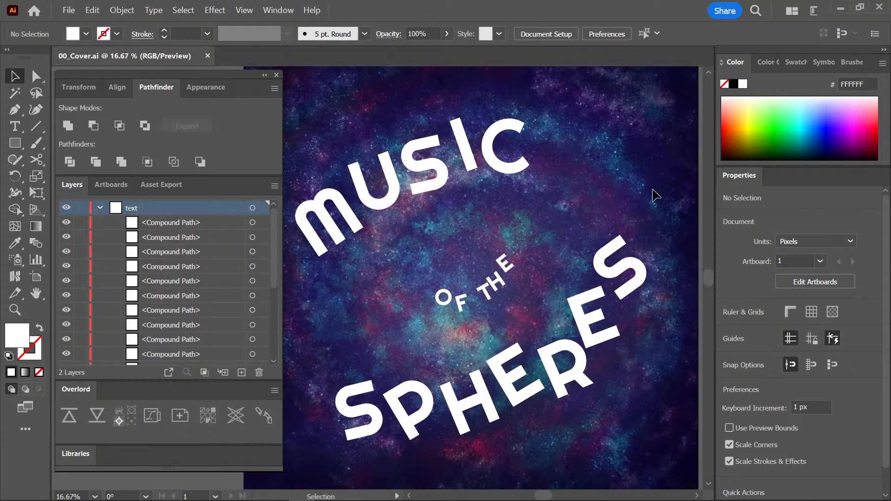
key(ctrl+minus)
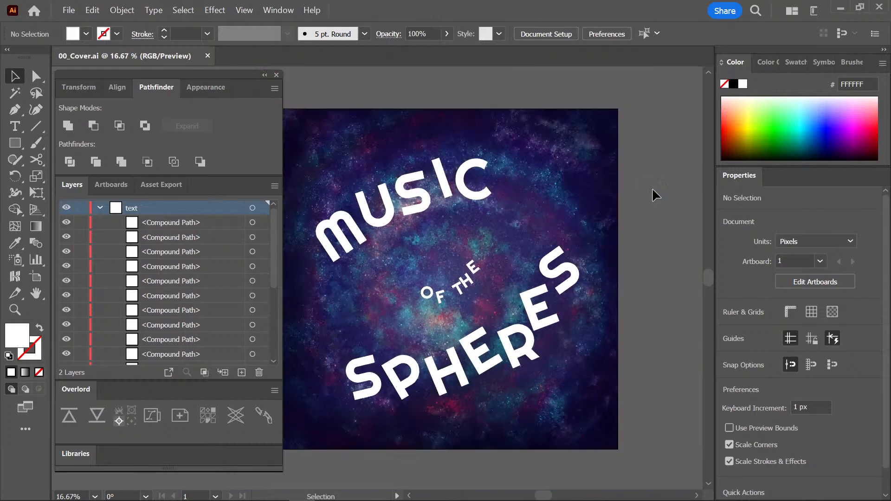
drag(617, 203, 641, 202)
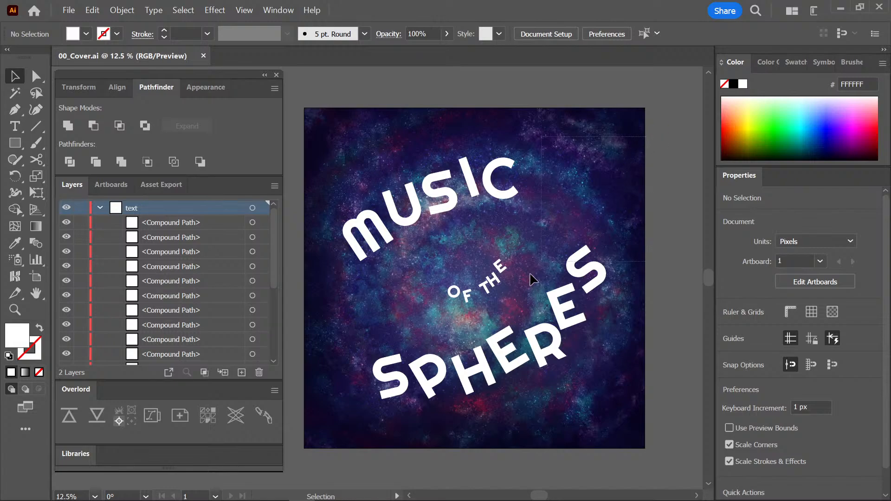
Select all the title letters for copying, switch to Photoshop, and add a new layer above the vignette layer.
drag(631, 138, 336, 403)
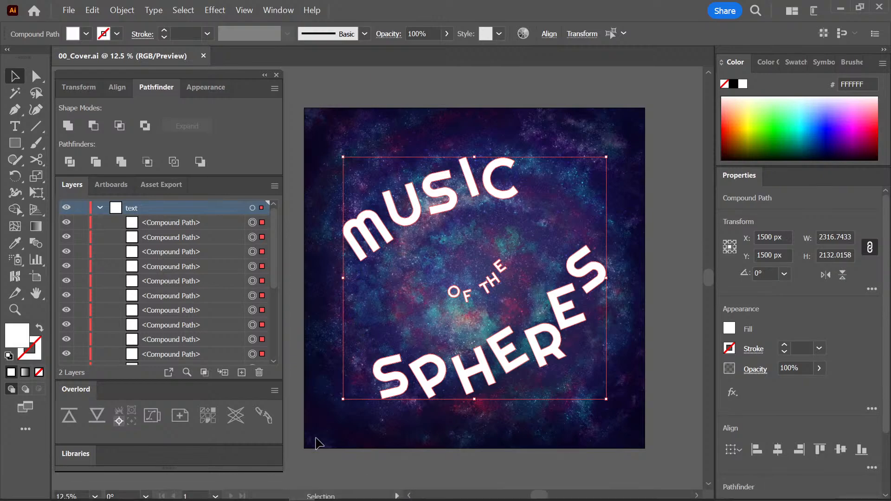
mouse_move(319, 500)
click(275, 493)
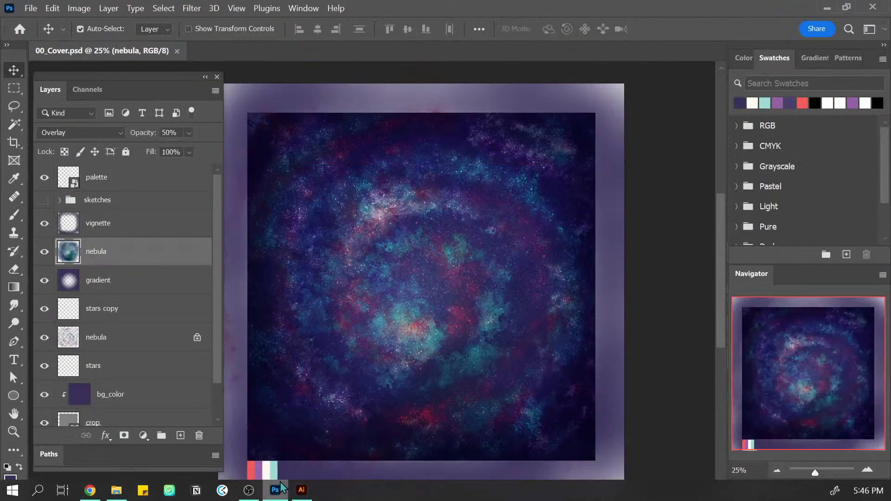
click(185, 231)
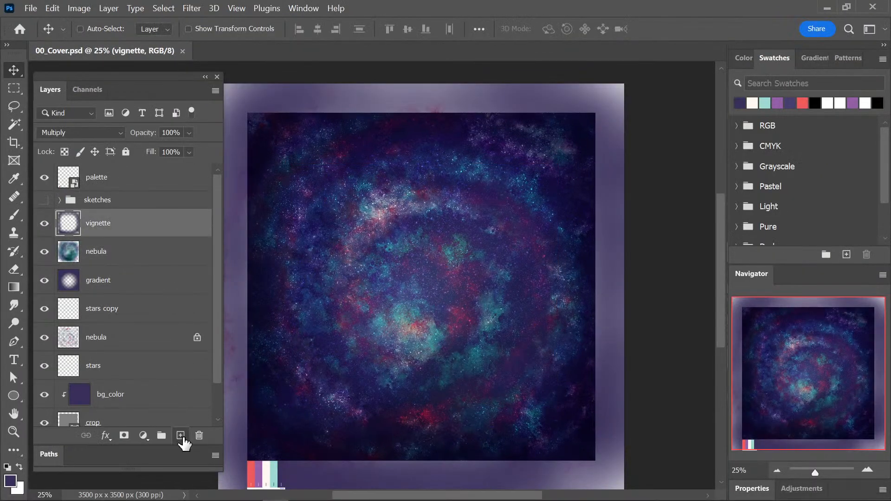
click(181, 435)
Try placing the copied title as a Smart Object scaled to about 24.31%, and delete the placed layer.
key(ctrl+v)
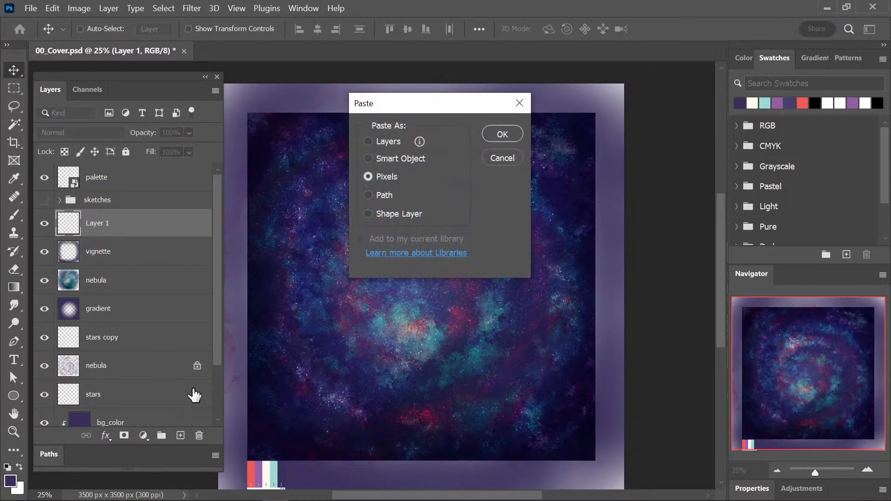
click(414, 161)
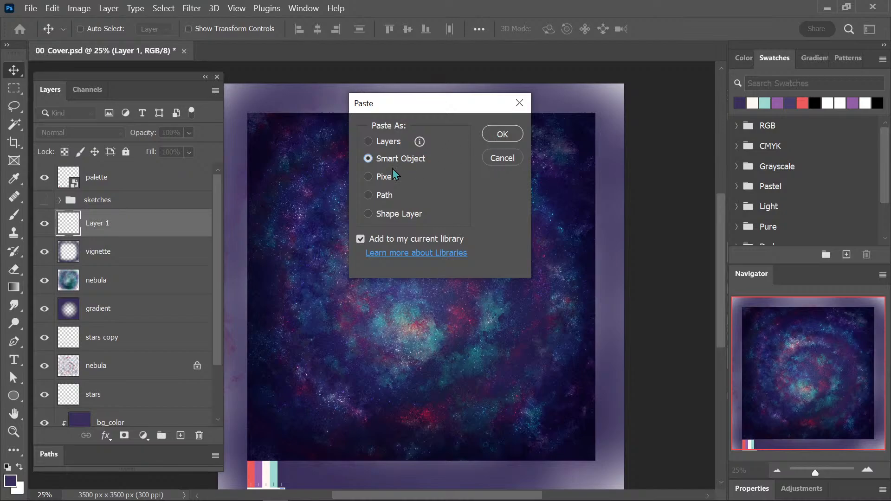
click(501, 134)
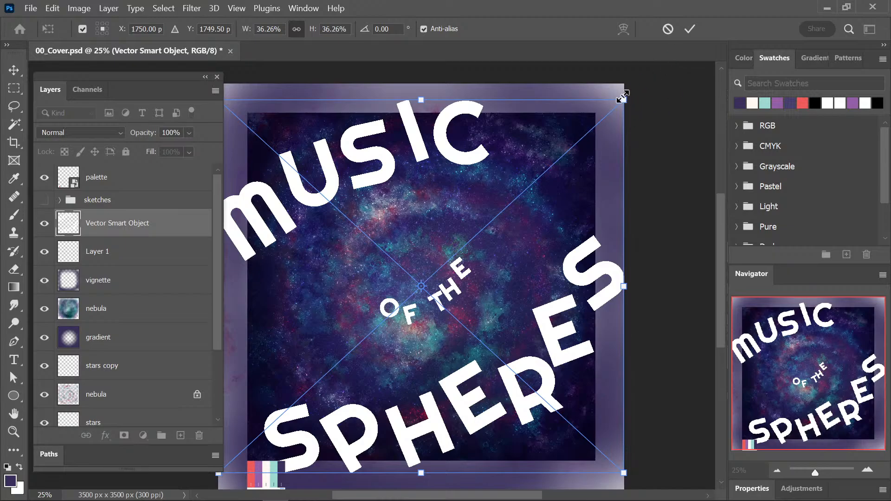
drag(623, 100, 557, 161)
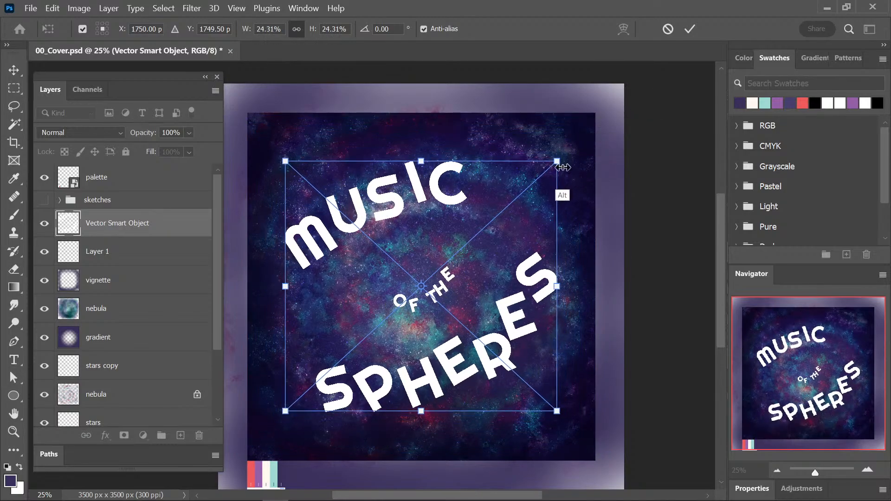
key(Return)
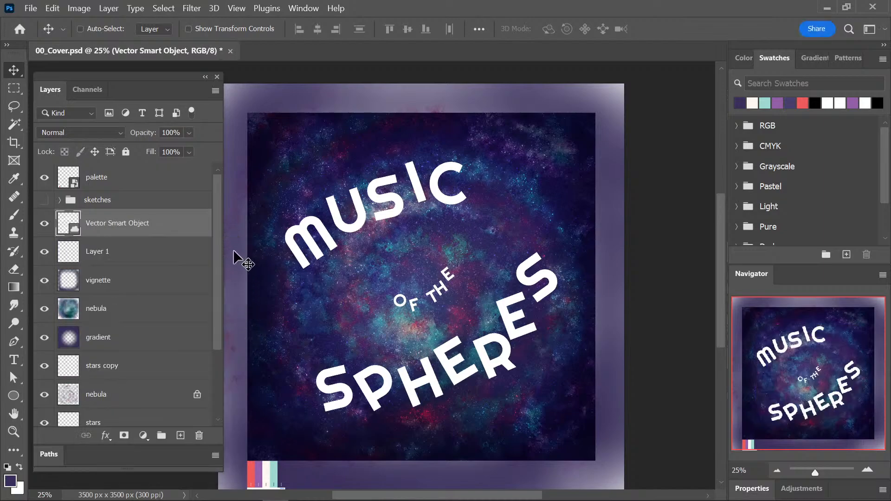
click(199, 435)
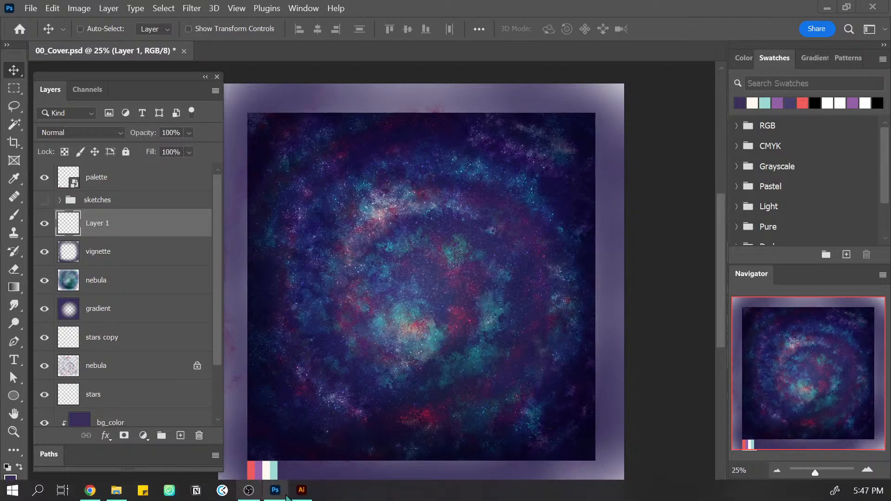
Switch to Illustrator, hide the base layer, lock both the text and base layers, and save the file.
click(303, 488)
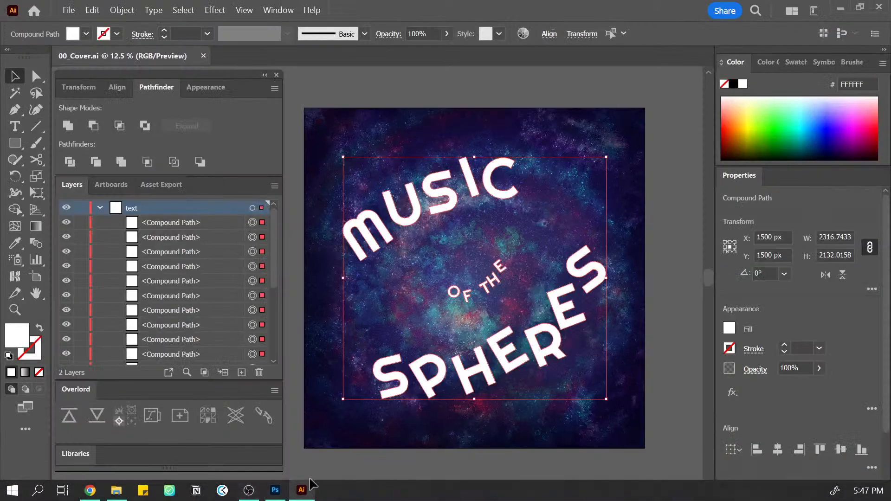
click(658, 147)
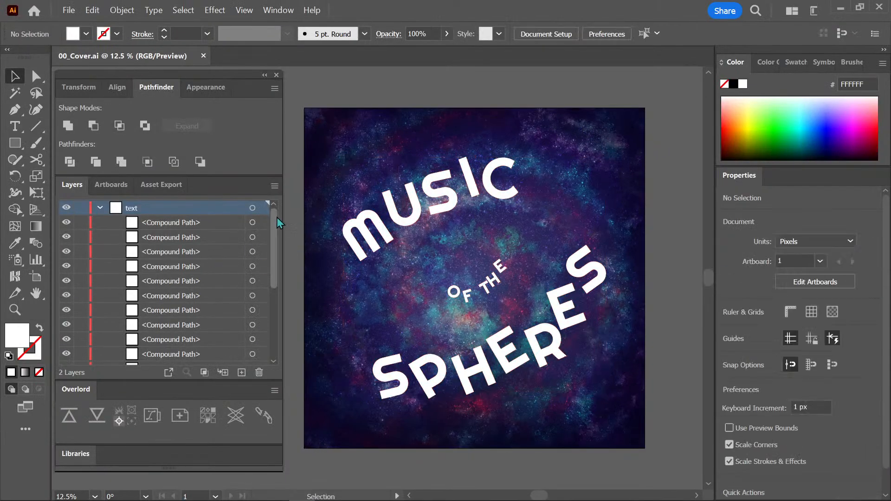
click(100, 208)
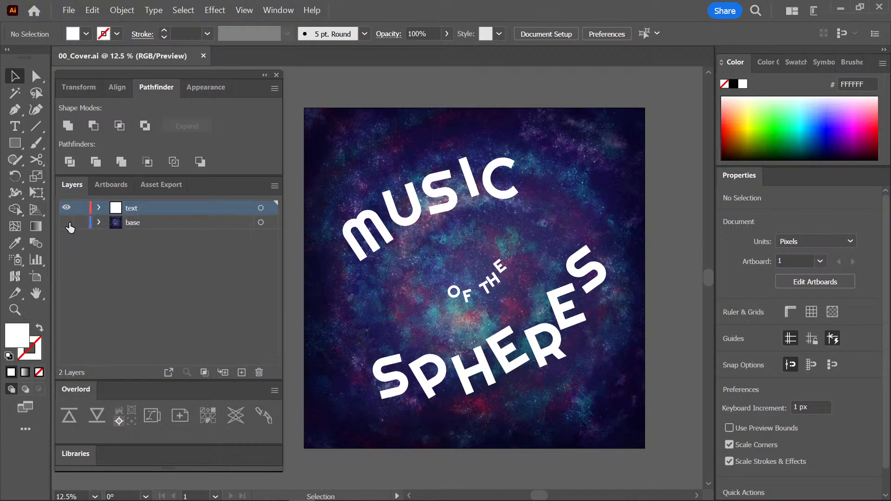
click(67, 223)
click(80, 222)
click(81, 207)
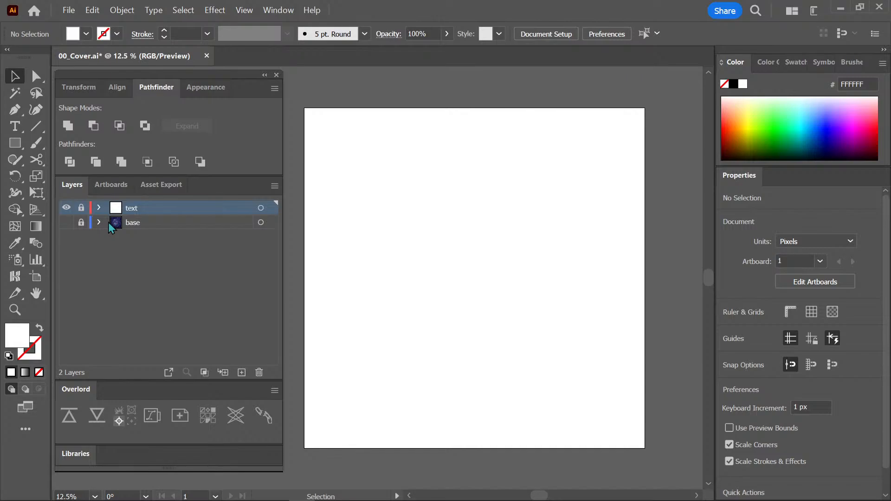
key(ctrl+s)
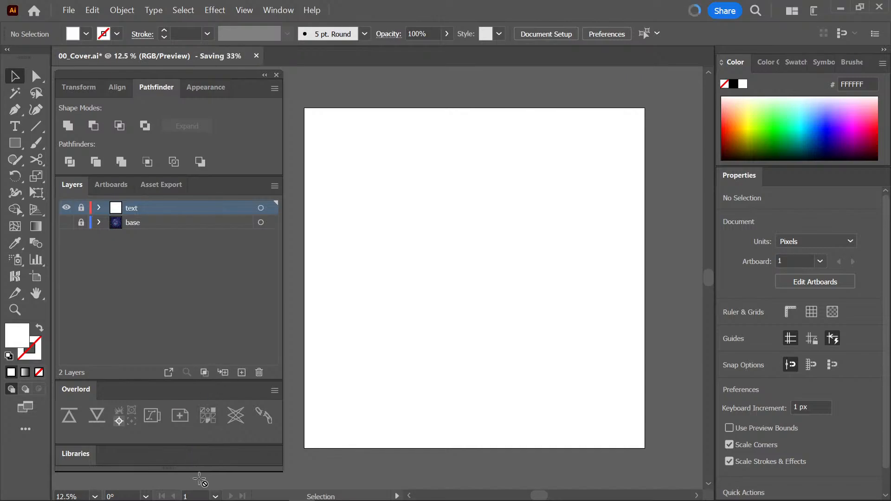
Switch to Photoshop, try placing the 00_Cover file scaled down inside the nebula square, and delete the placed layer.
mouse_move(114, 496)
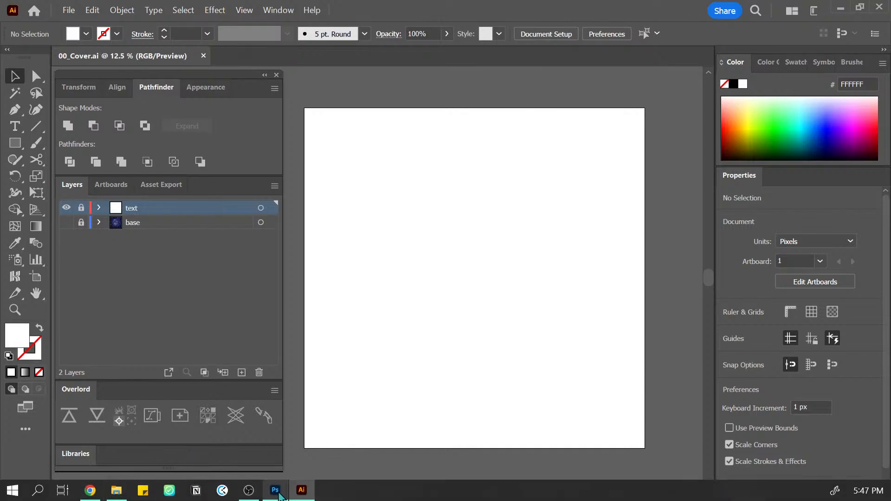
click(275, 490)
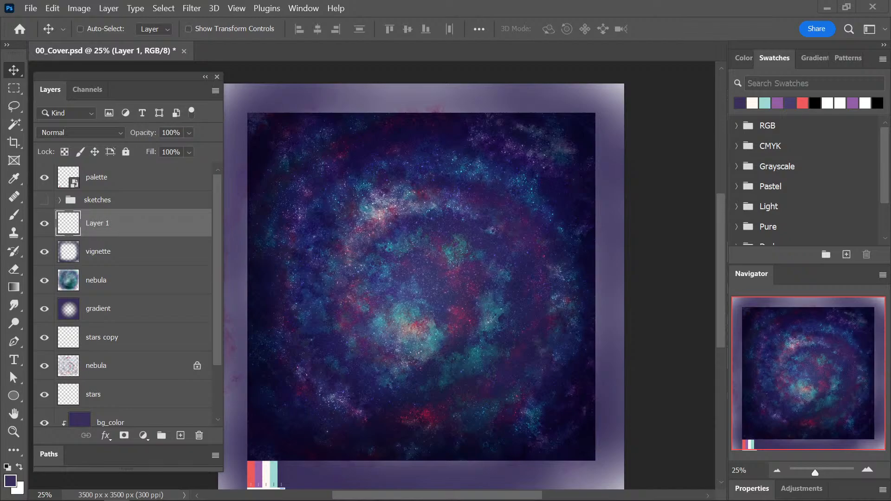
drag(1, 497, 425, 261)
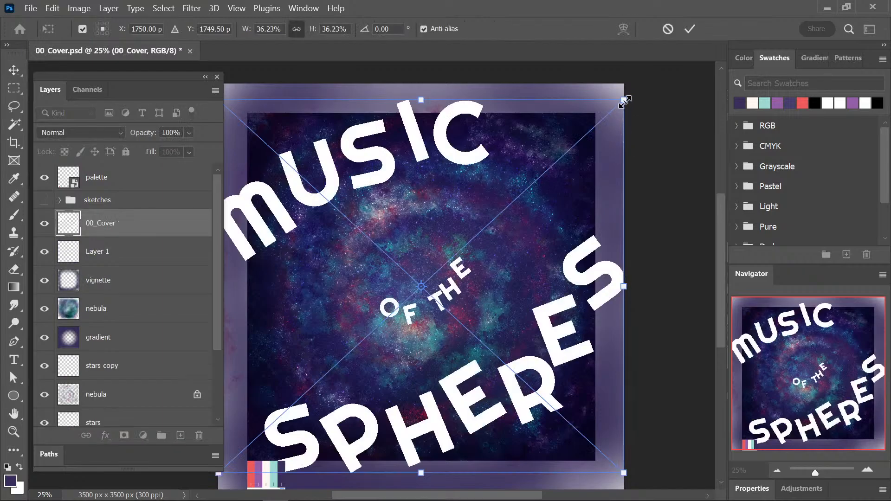
drag(623, 100, 563, 172)
key(Return)
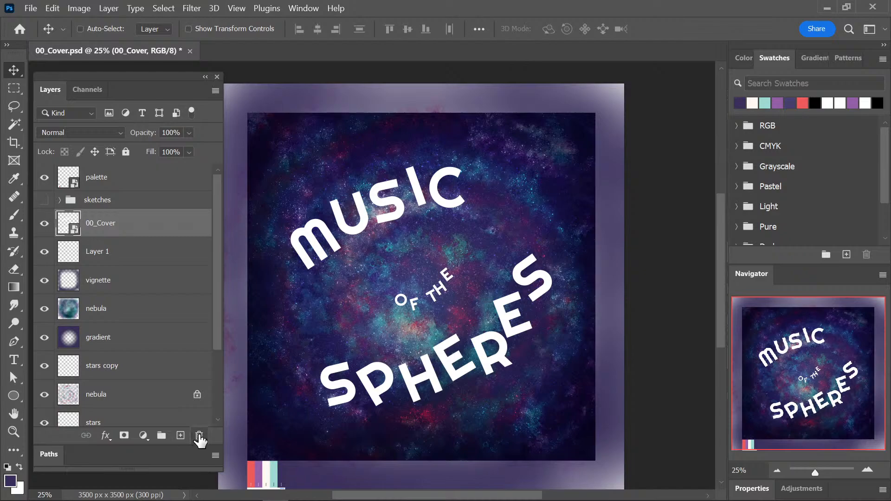
click(199, 436)
Try pasting the copied title as Pixels above Layer 1, and cancel the placement.
key(ctrl+v)
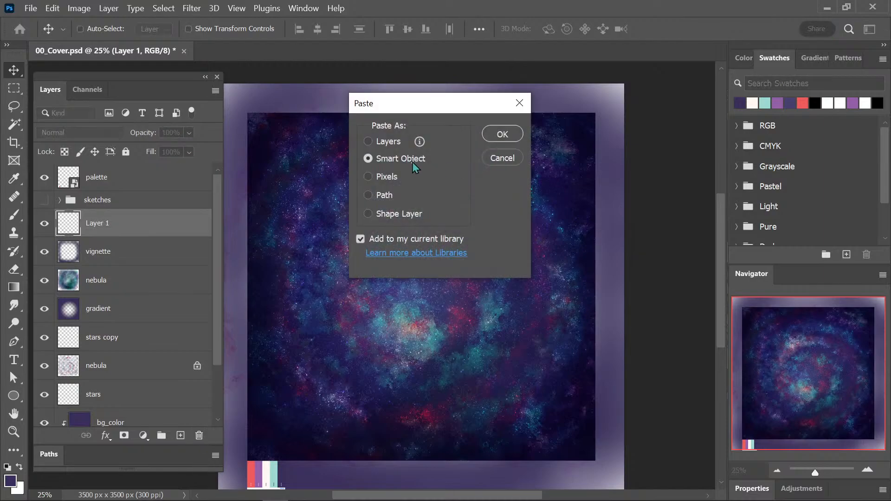
click(392, 178)
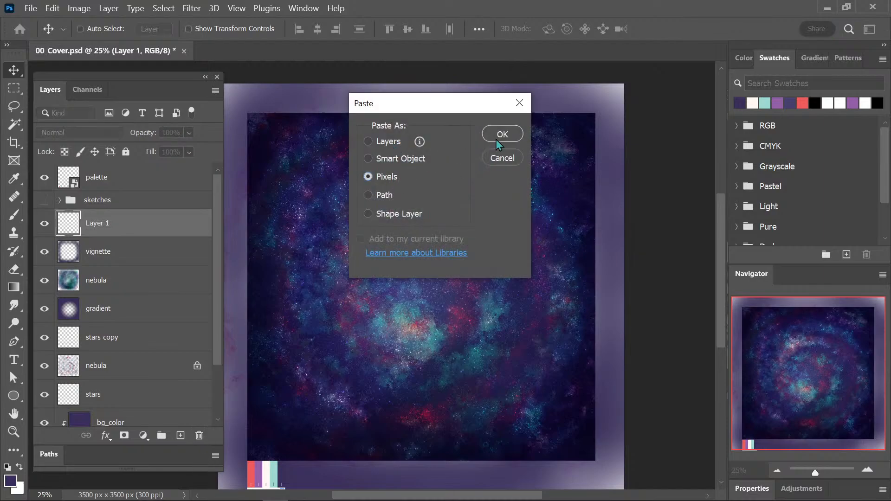
click(502, 134)
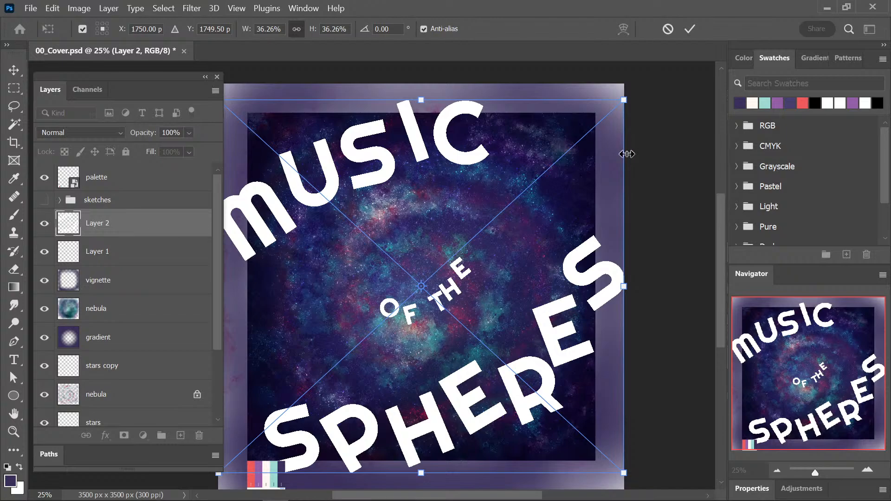
key(Escape)
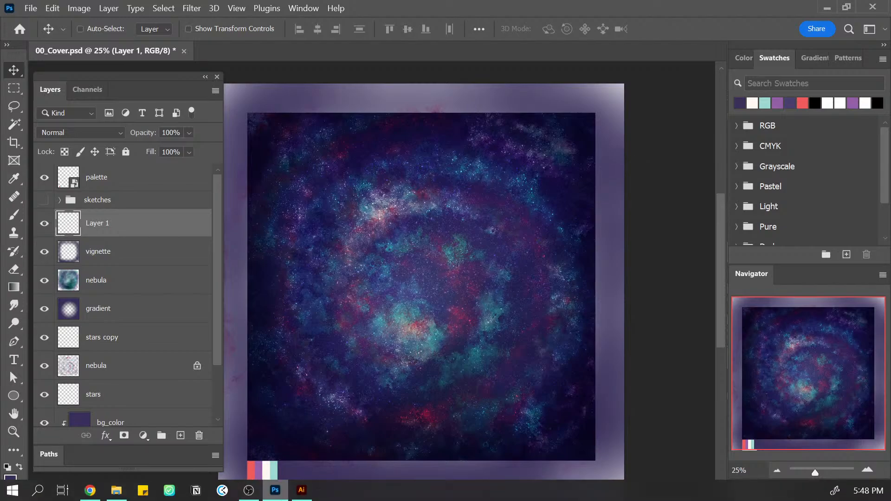
Switch to Illustrator, show the base layer behind the title, and return to Photoshop.
click(302, 487)
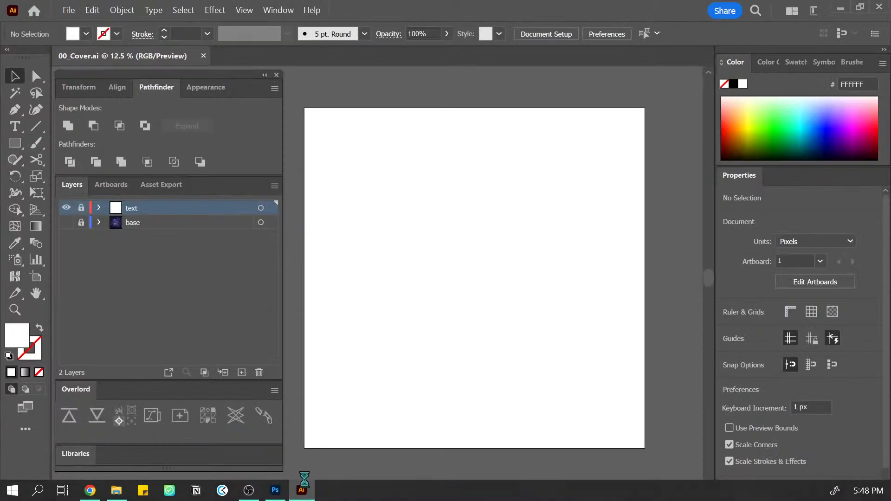
click(66, 223)
key(ctrl+minus)
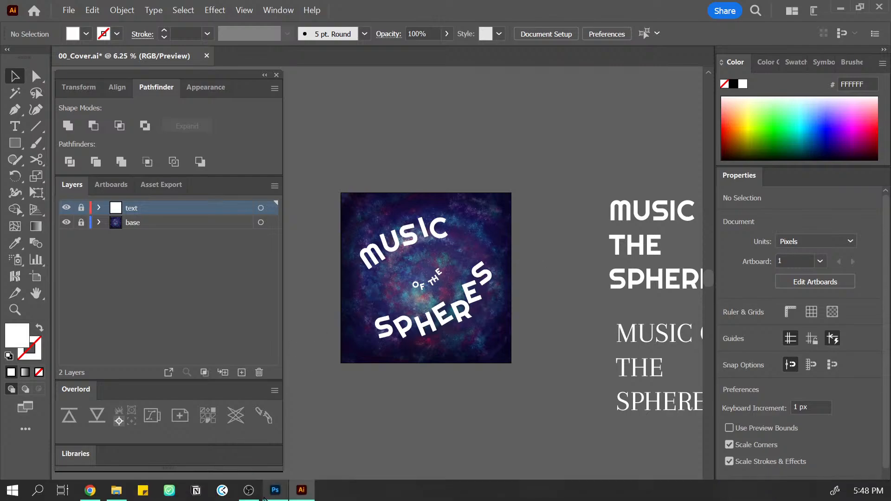
click(283, 491)
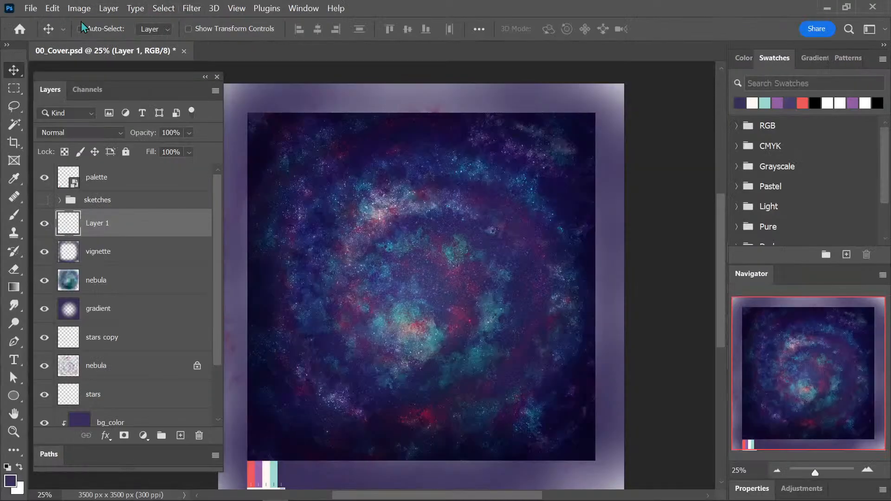
Try the Pixels paste of the title once more, and cancel its placement.
click(52, 8)
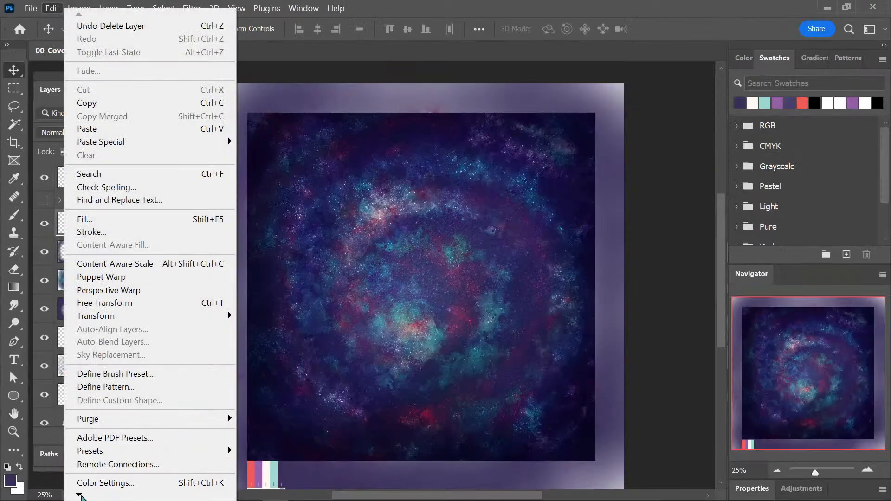
click(513, 28)
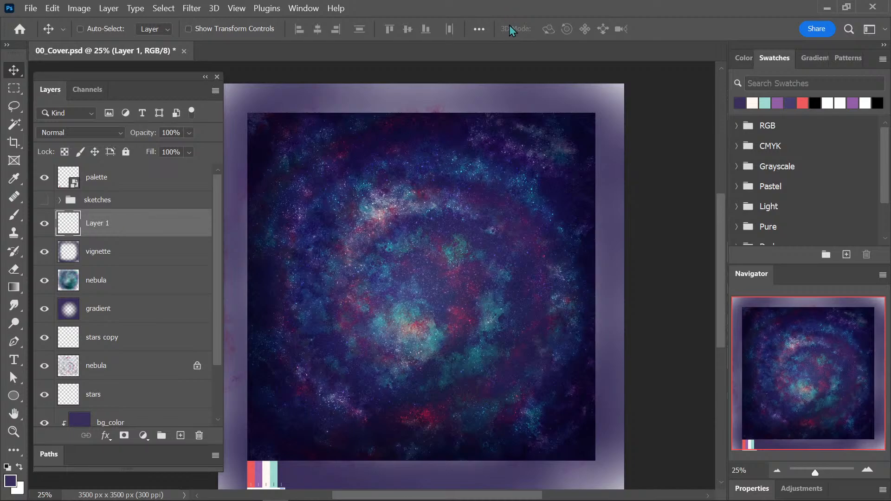
key(ctrl+v)
click(500, 136)
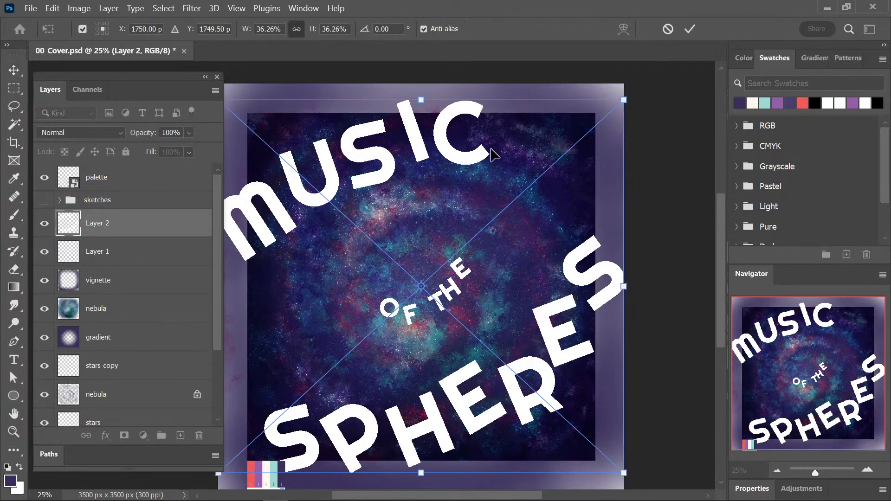
key(Escape)
Open the General preferences of Photoshop.
click(79, 8)
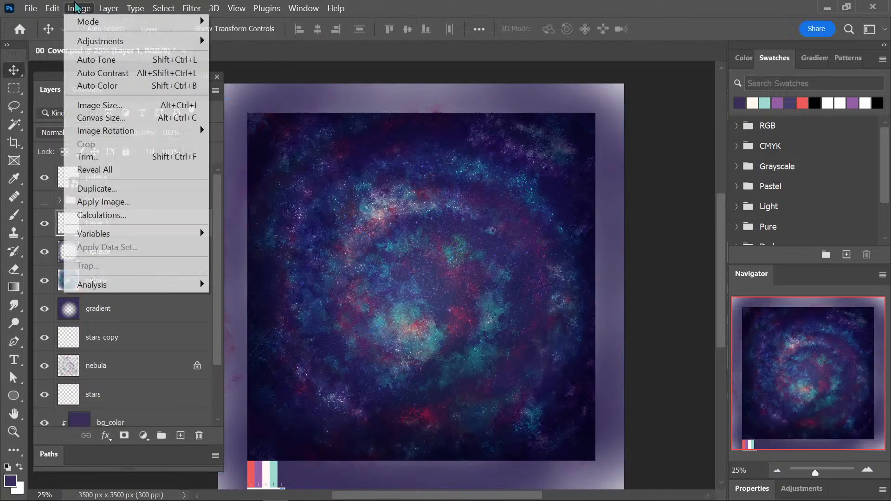
mouse_move(52, 7)
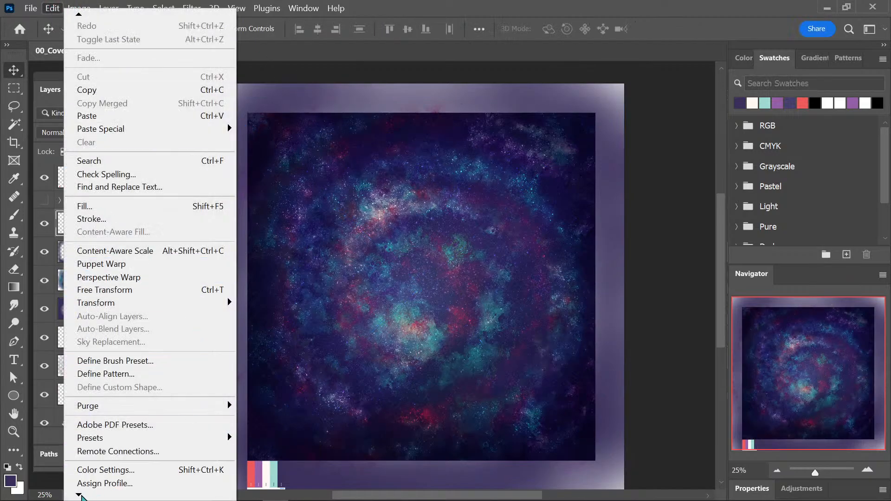
mouse_move(81, 495)
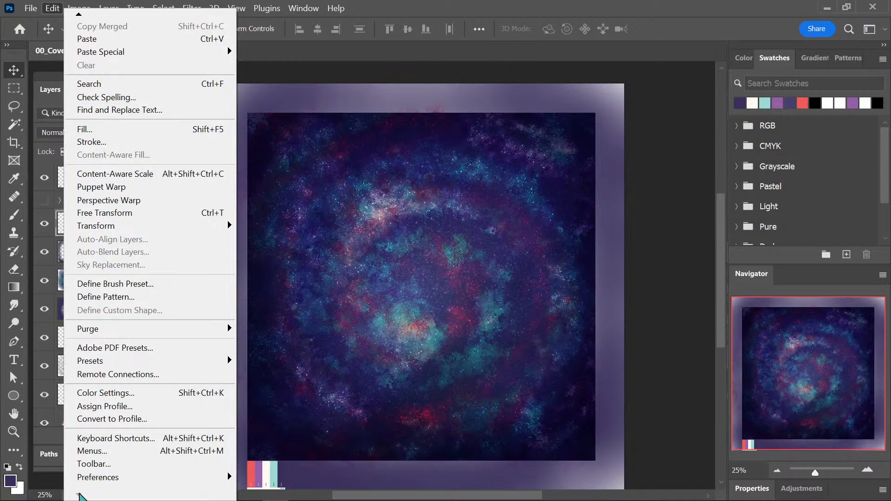
mouse_move(92, 479)
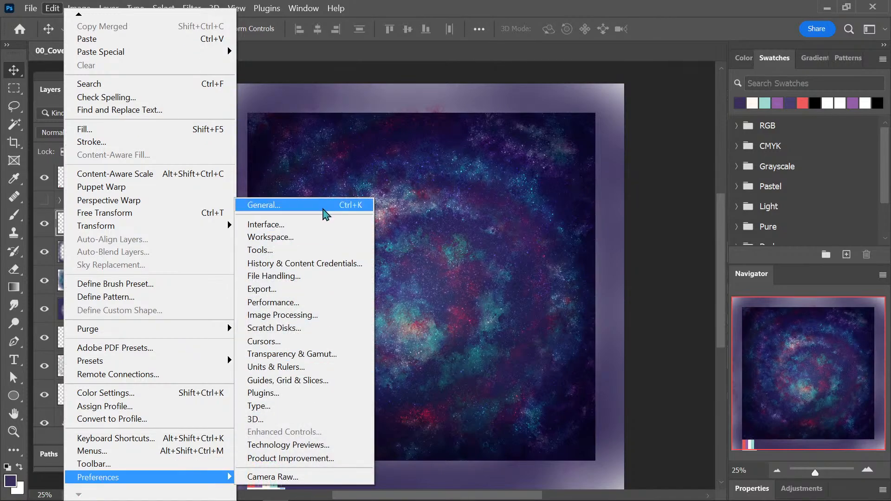
click(313, 206)
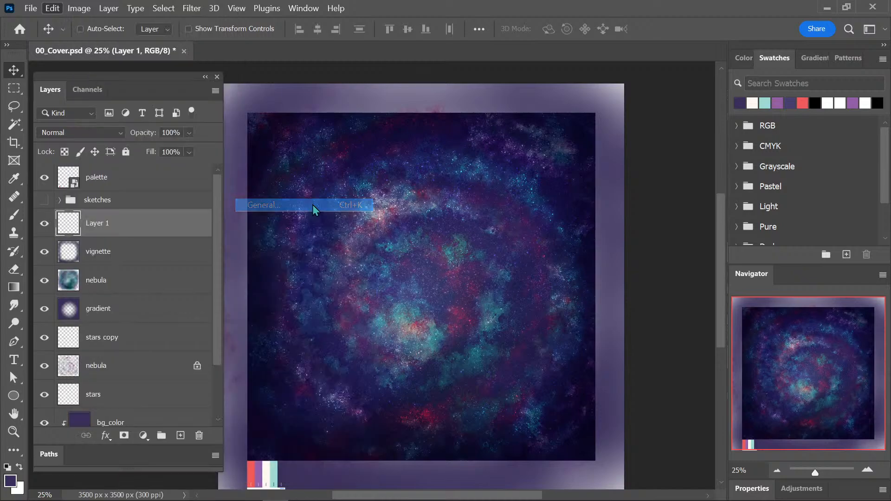
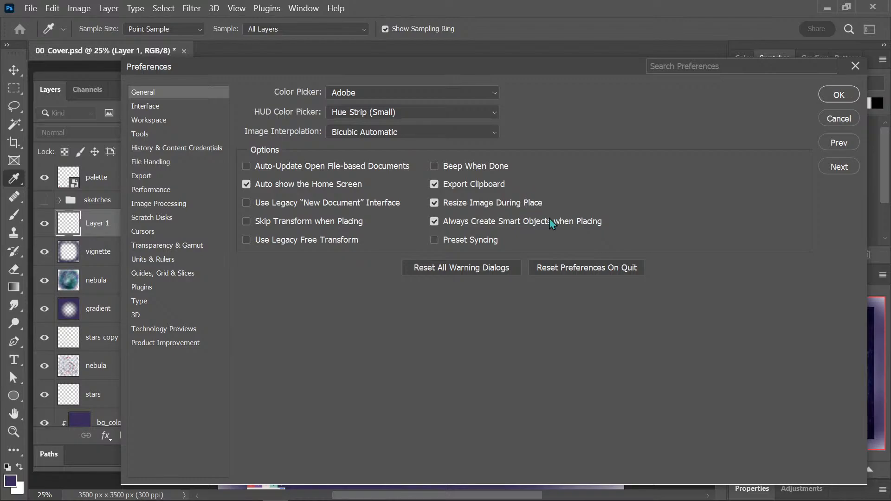
Look through the remaining Preferences categories from Interface to Product Improvement for paste-related options, and close the dialog.
click(149, 108)
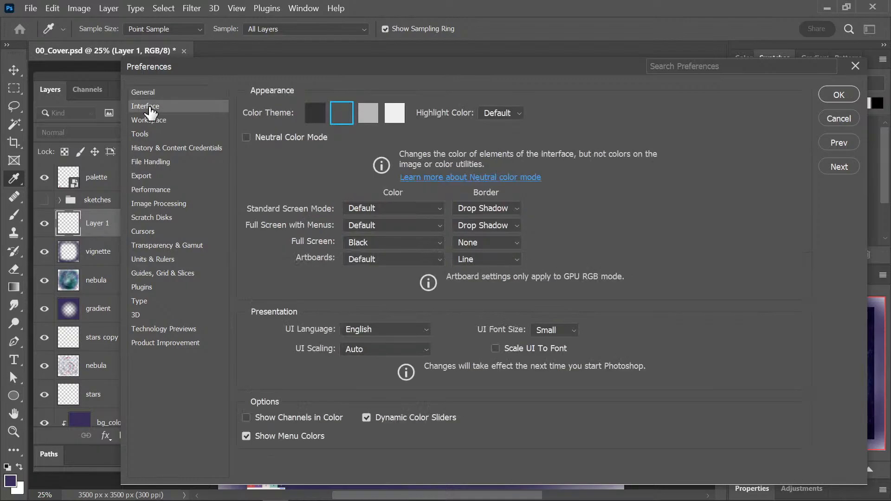
click(188, 134)
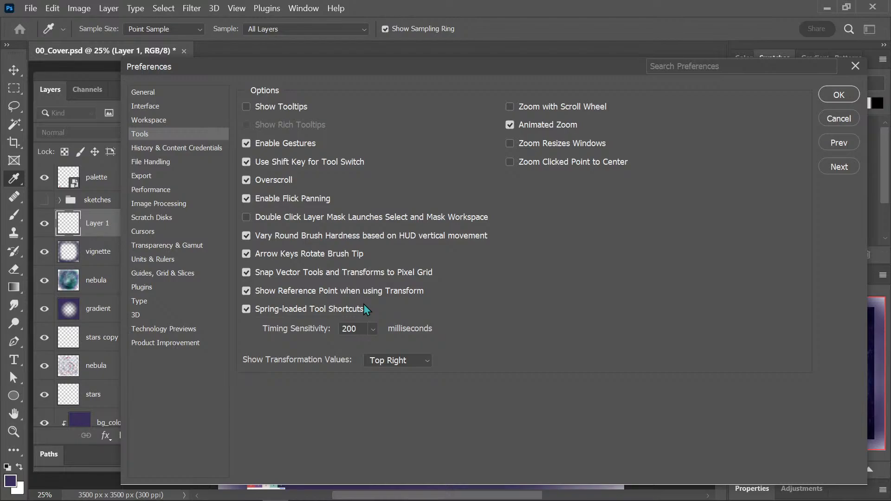
click(198, 149)
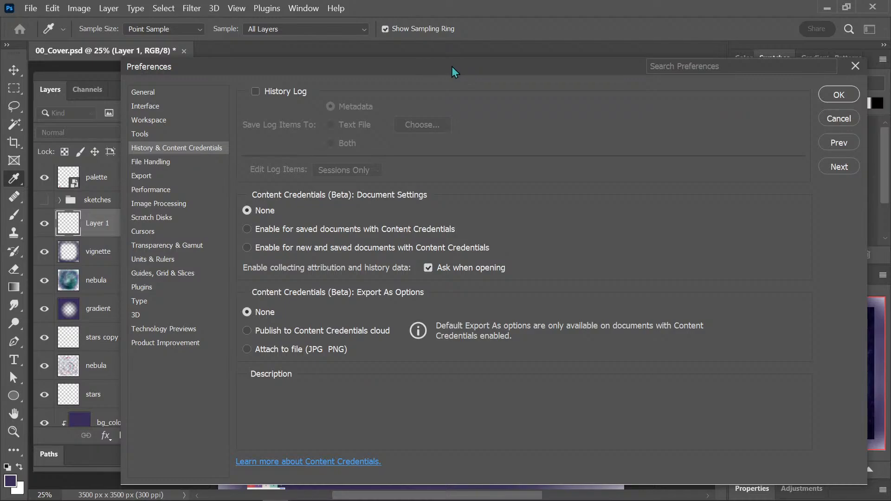
drag(453, 70, 445, 57)
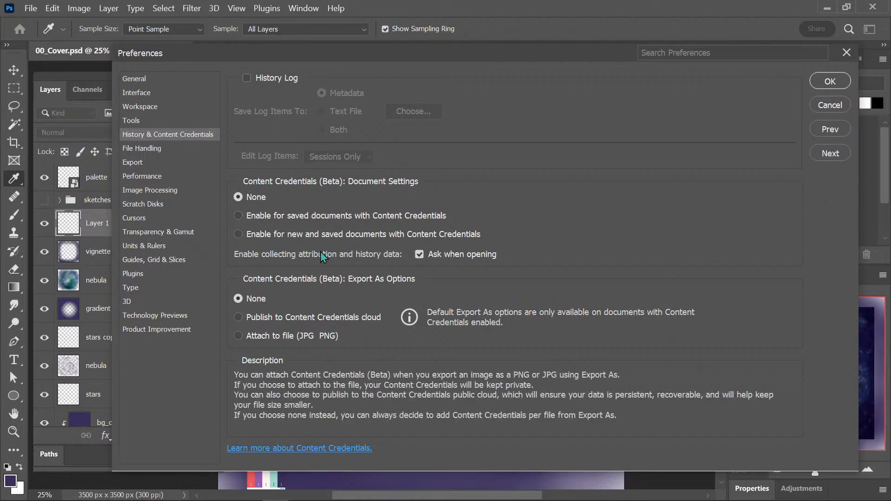
click(185, 149)
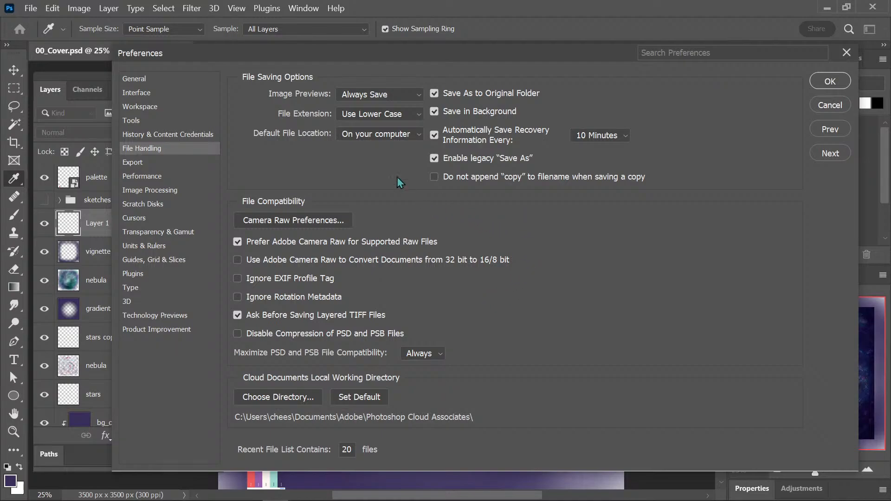
click(154, 163)
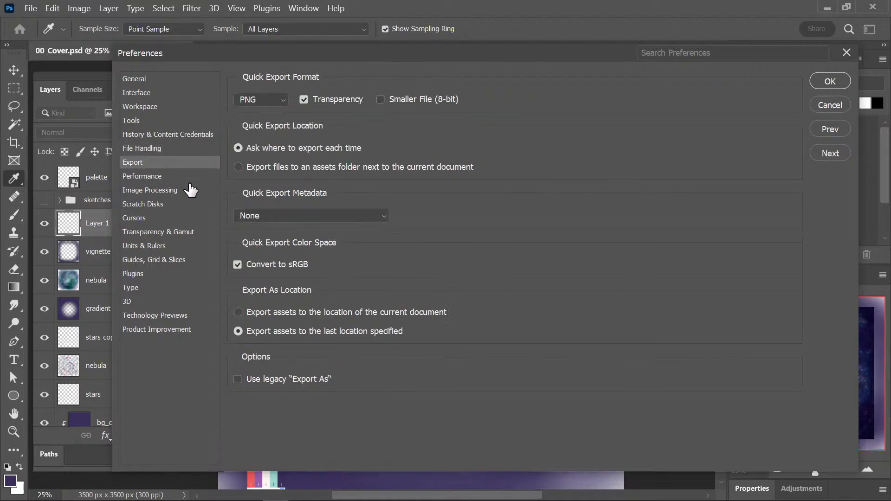
click(190, 179)
click(189, 194)
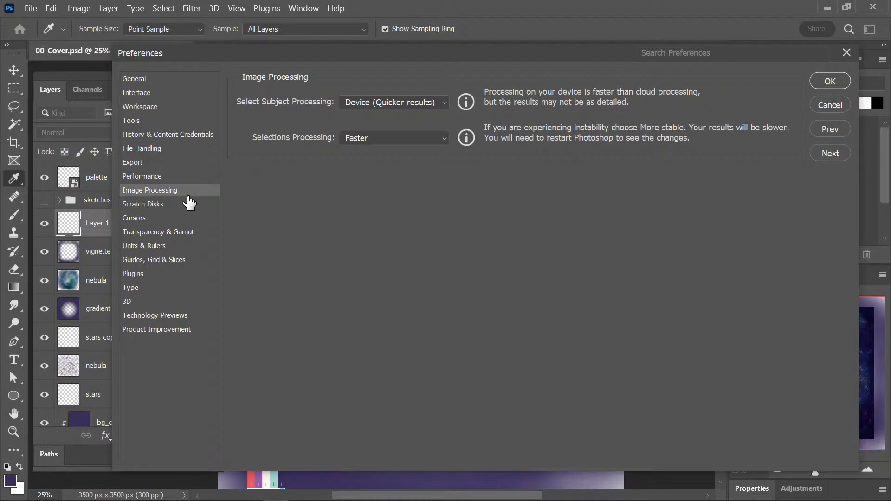
click(190, 217)
click(193, 234)
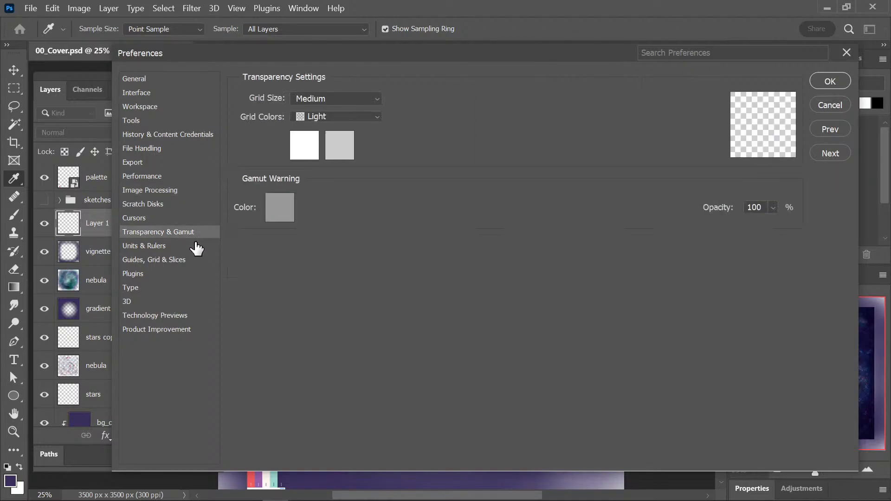
click(195, 246)
click(192, 260)
click(191, 274)
click(190, 288)
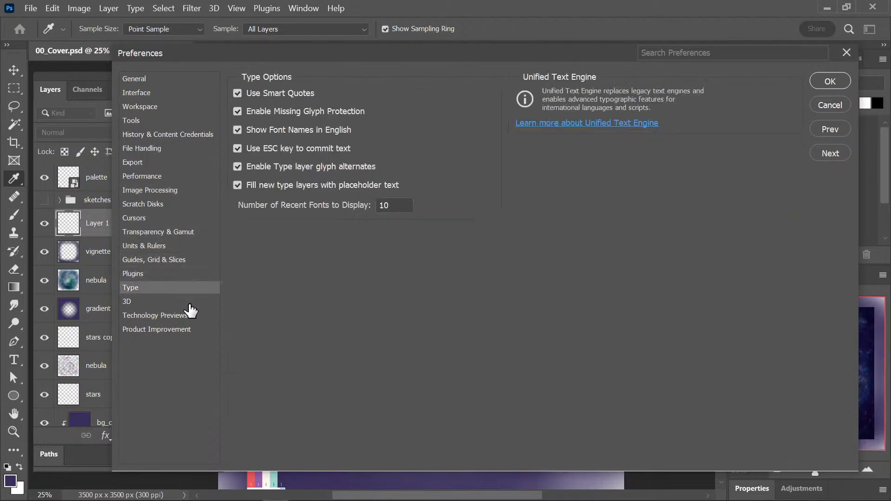
click(191, 314)
click(191, 330)
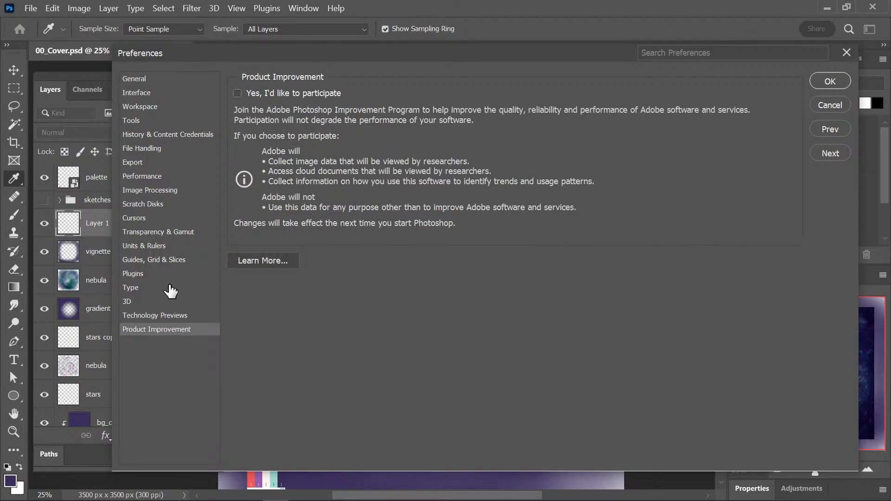
click(846, 53)
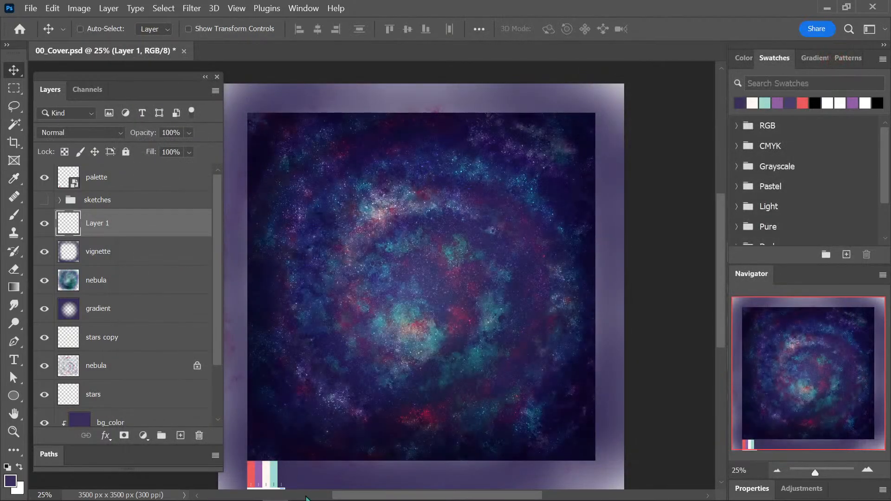
Switch to Illustrator, unlock the text layer, and draw a white rectangle about 2770 by 2578 px over the cover artwork.
click(301, 497)
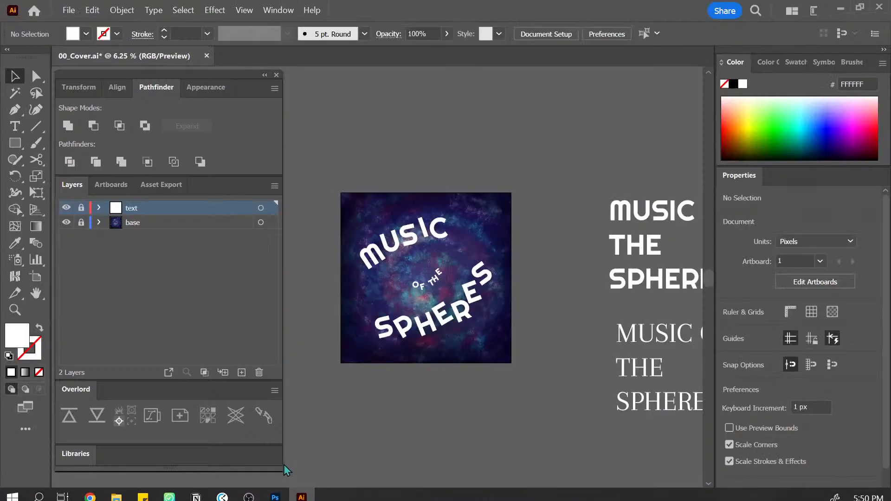
click(15, 143)
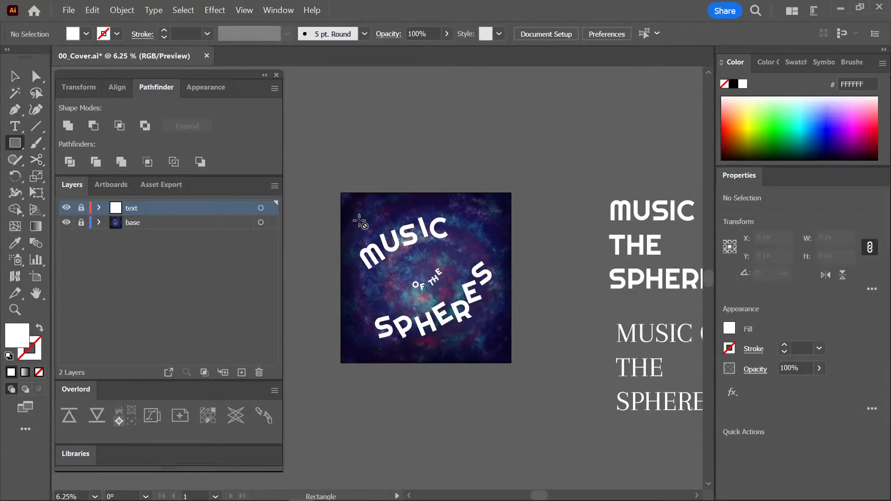
click(81, 208)
drag(358, 200, 516, 346)
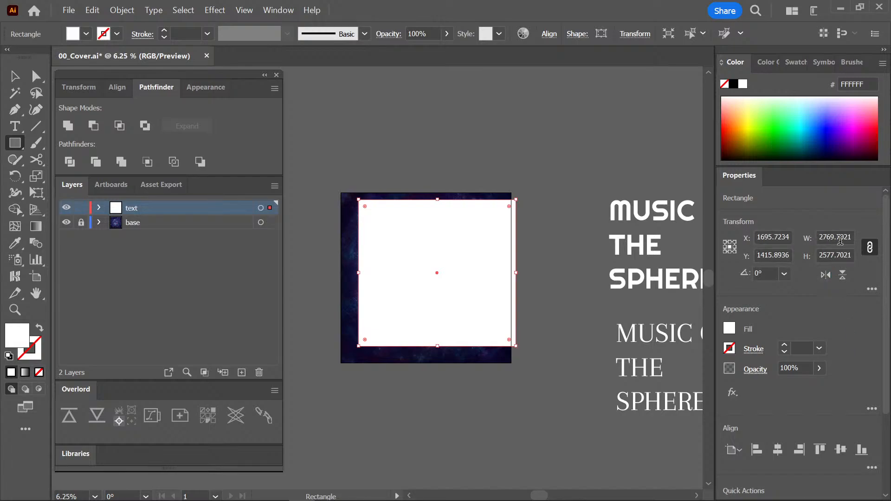
Unlink the rectangle's proportions and set its width and height to 3000 px each.
click(869, 248)
double_click(835, 237)
text(30)
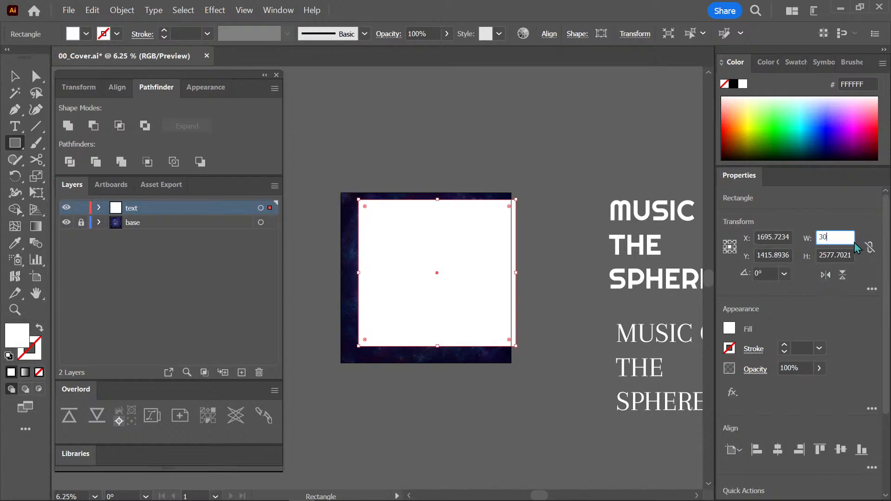
text(00)
key(Return)
key(Tab)
text(3)
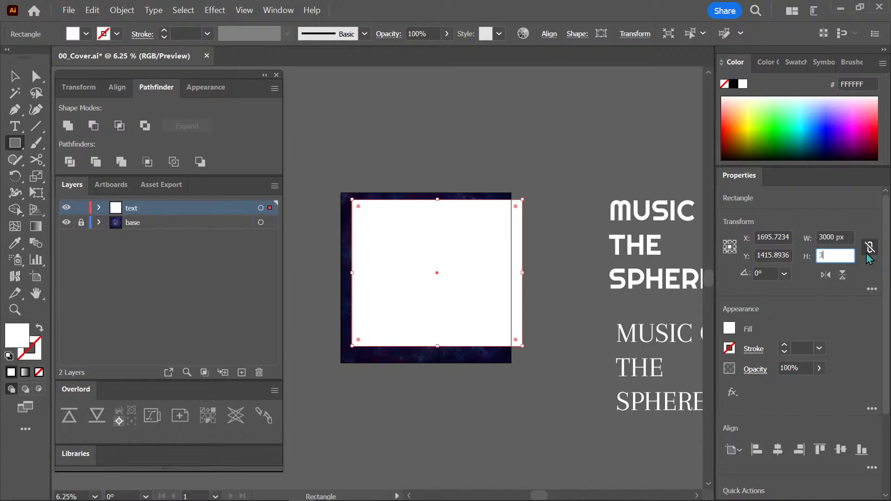
text(00)
key(Return)
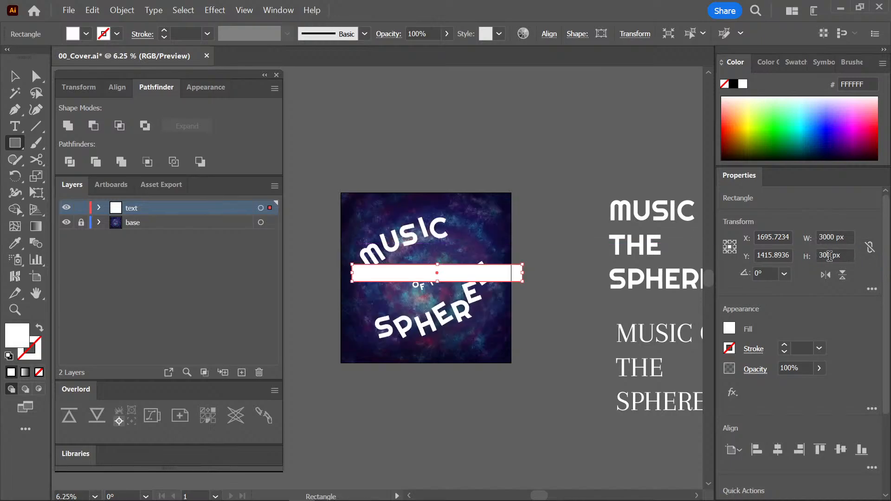
click(829, 256)
text(0)
key(Return)
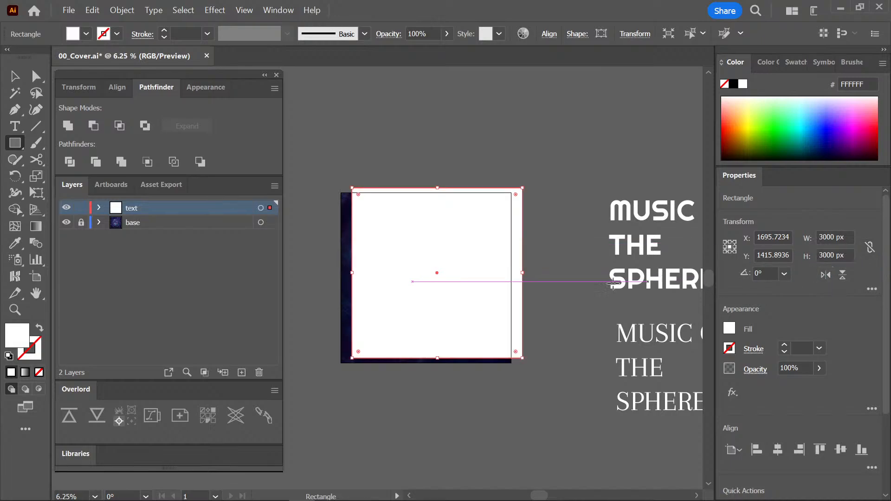
Center the rectangle on the artboard both ways, and swap its fill and stroke to leave an unfilled white outline.
key(v)
click(99, 207)
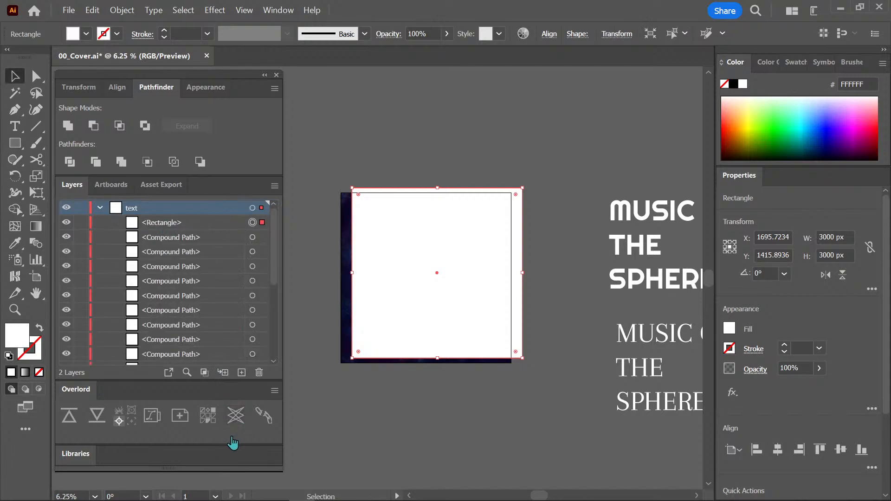
click(777, 449)
click(840, 449)
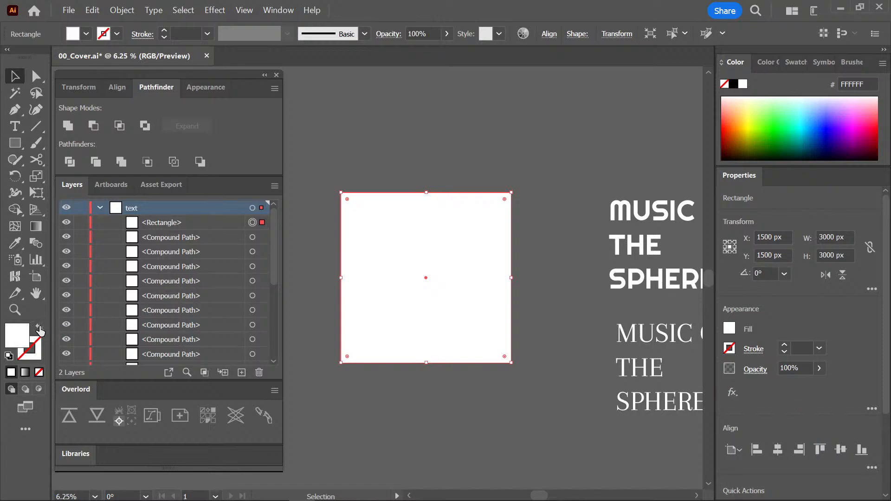
click(40, 329)
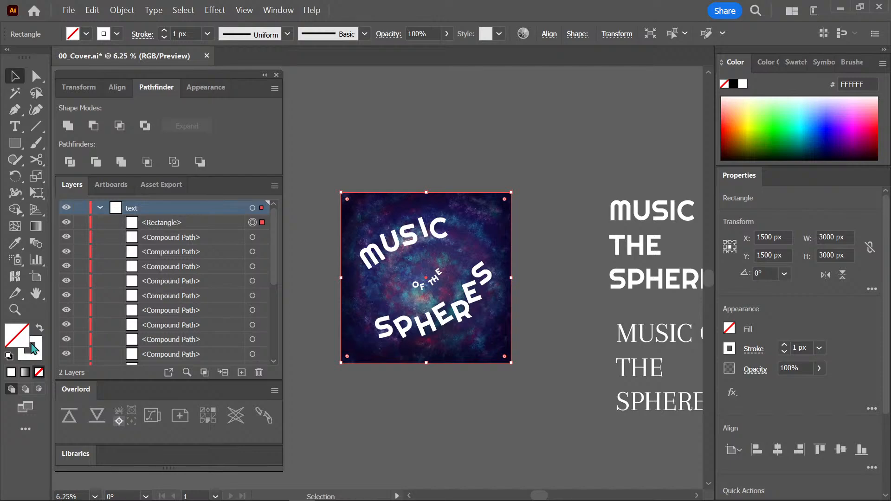
Duplicate the outline rectangle in place, and scale the copy proportionally to a width of 3500 px.
click(546, 194)
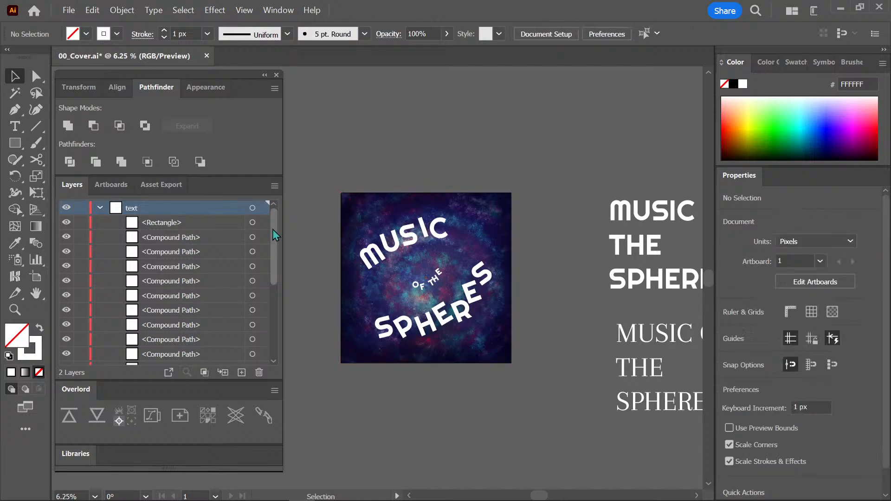
click(496, 241)
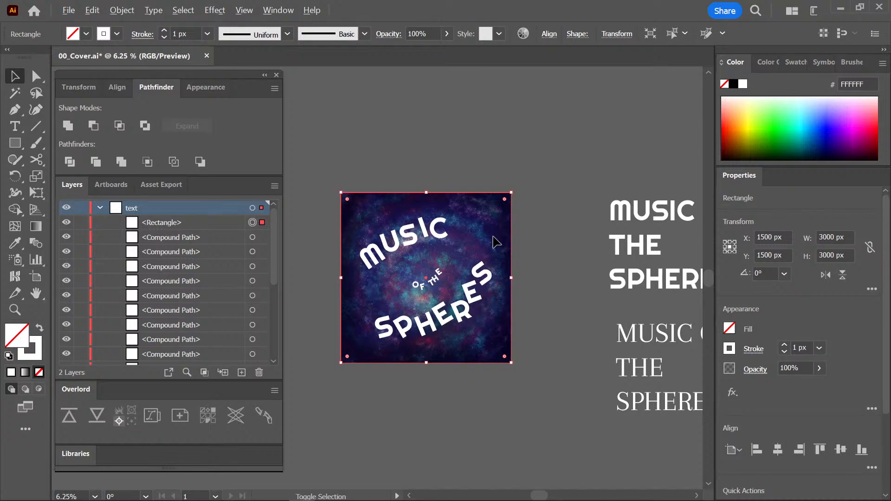
key(shift+Left)
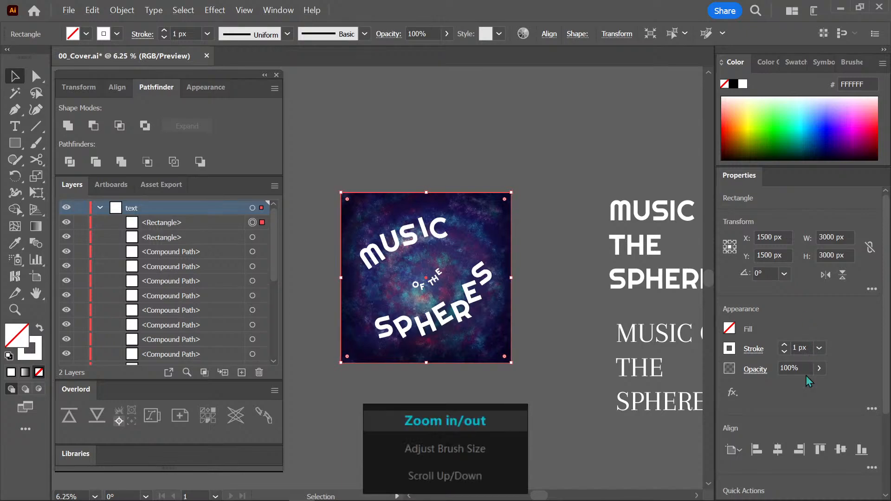
click(869, 246)
click(835, 237)
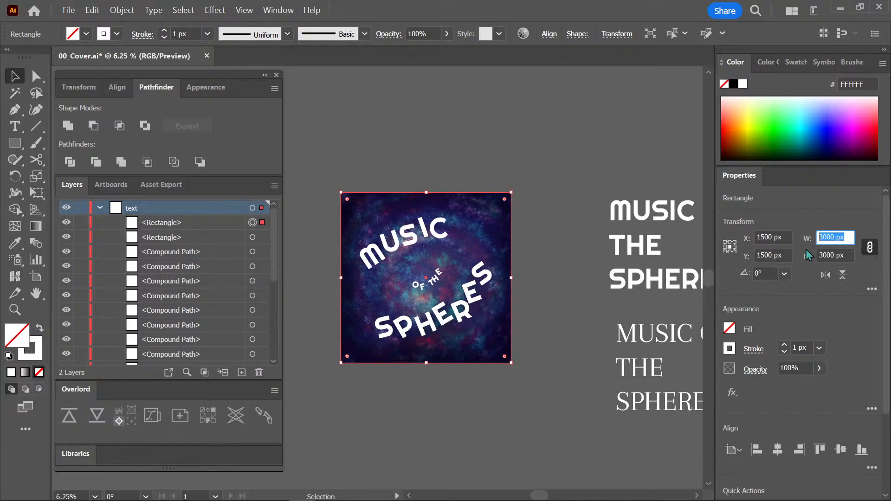
text(3500)
key(Return)
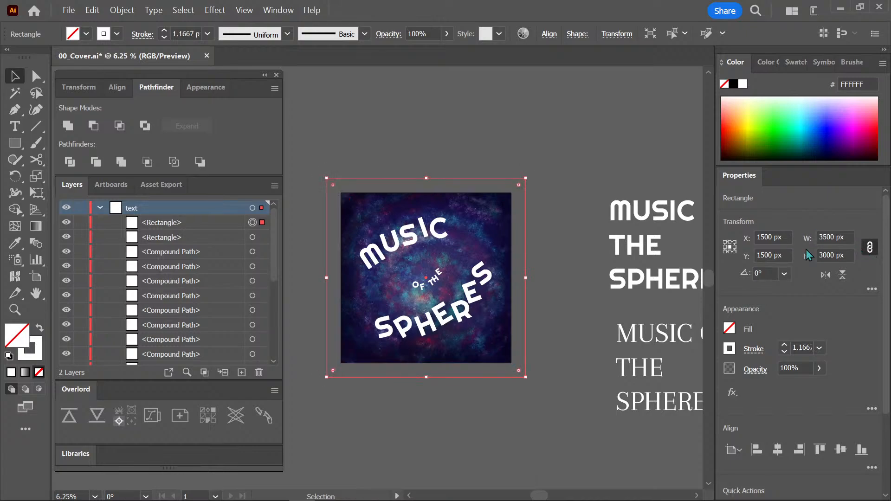
click(563, 246)
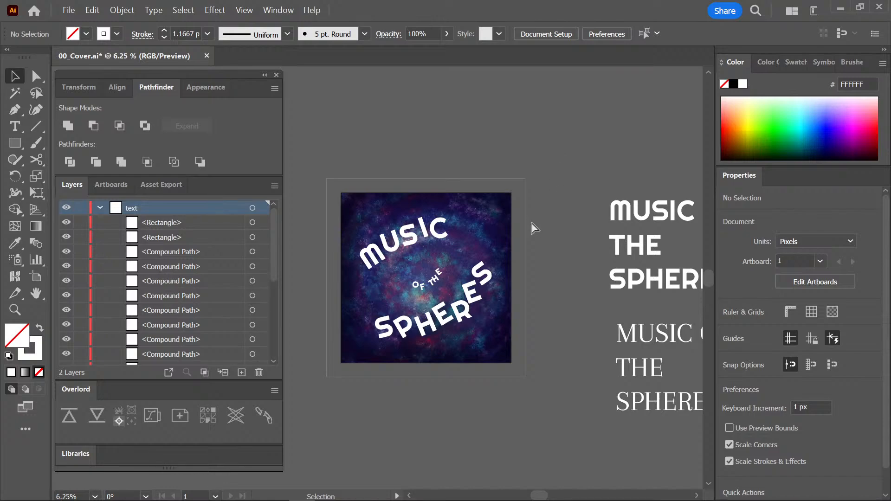
Save the Illustrator cover document.
key(ctrl+s)
key(ctrl+equal)
drag(561, 208, 573, 229)
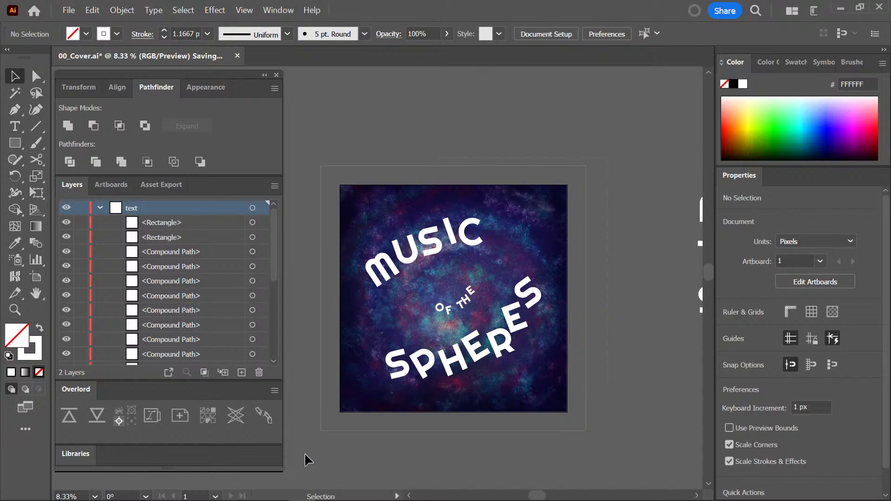
Select all the title artwork, and check the inner and outer frame rectangles by selecting them individually.
key(ctrl+a)
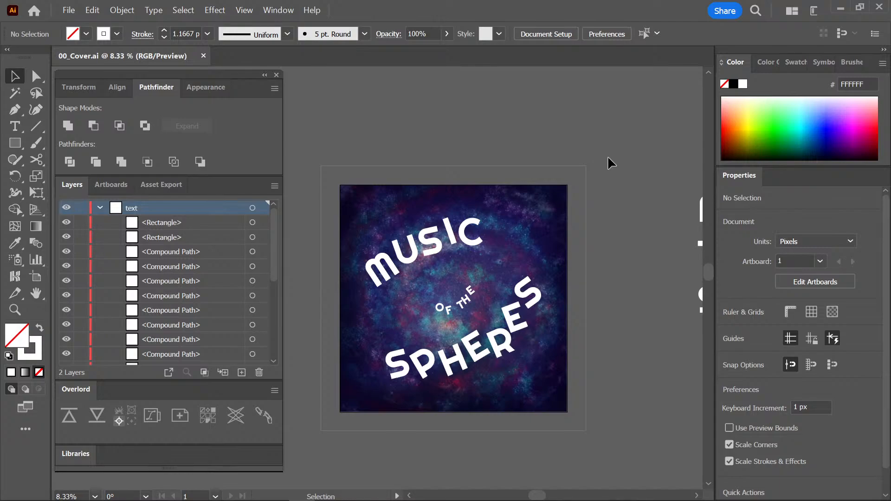
key(ctrl+a)
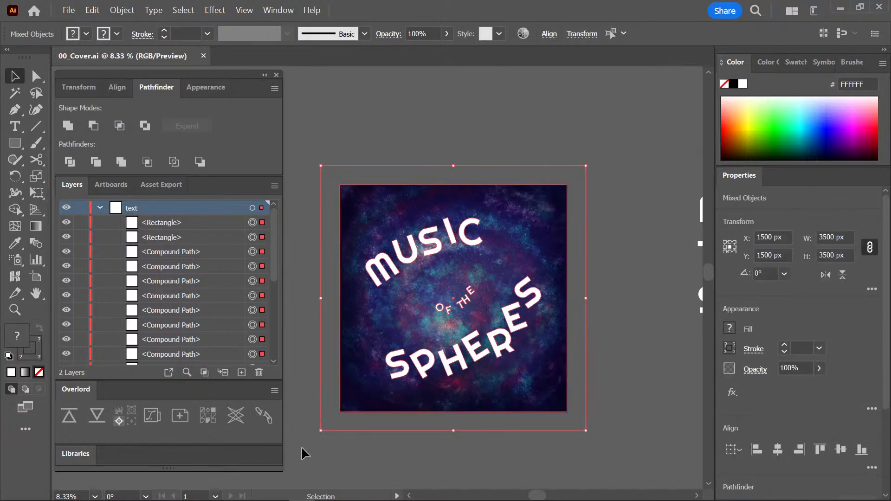
key(a)
click(606, 236)
click(566, 206)
click(576, 208)
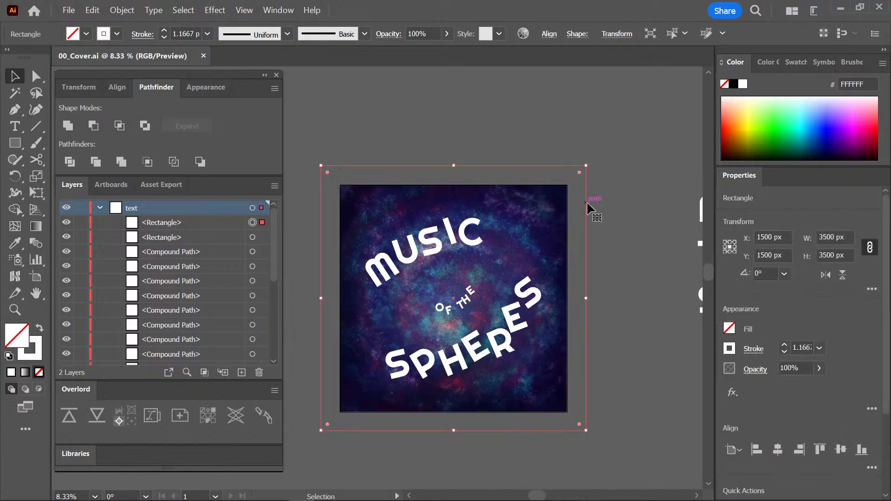
click(570, 214)
click(583, 207)
Copy the title letters together with both frame rectangles, switch to Photoshop, and paste them as Layers above Layer 1.
drag(616, 160, 286, 453)
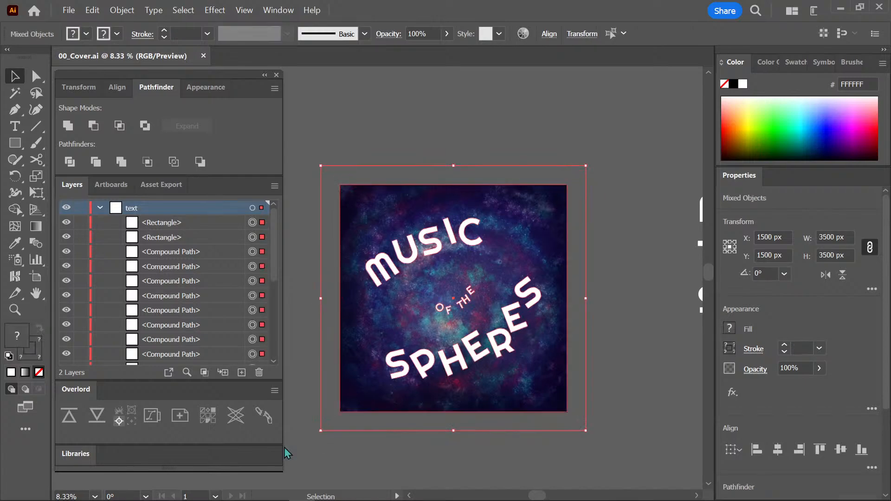
click(275, 490)
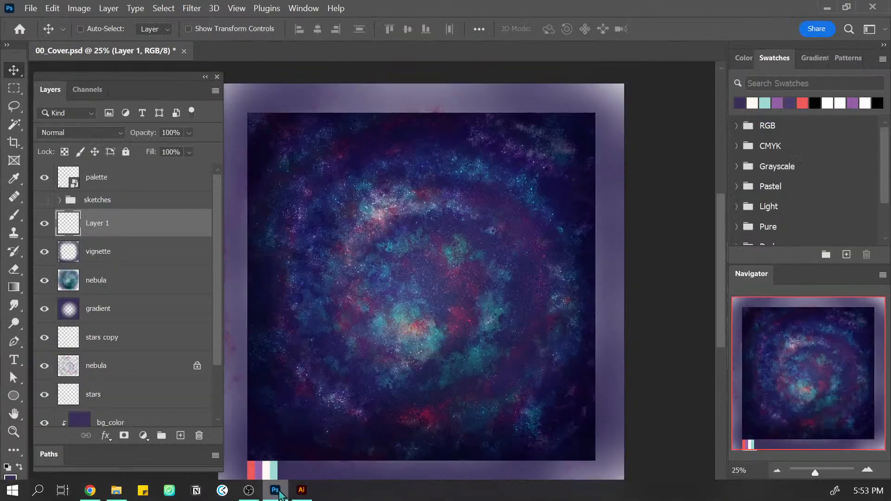
key(ctrl+v)
click(424, 145)
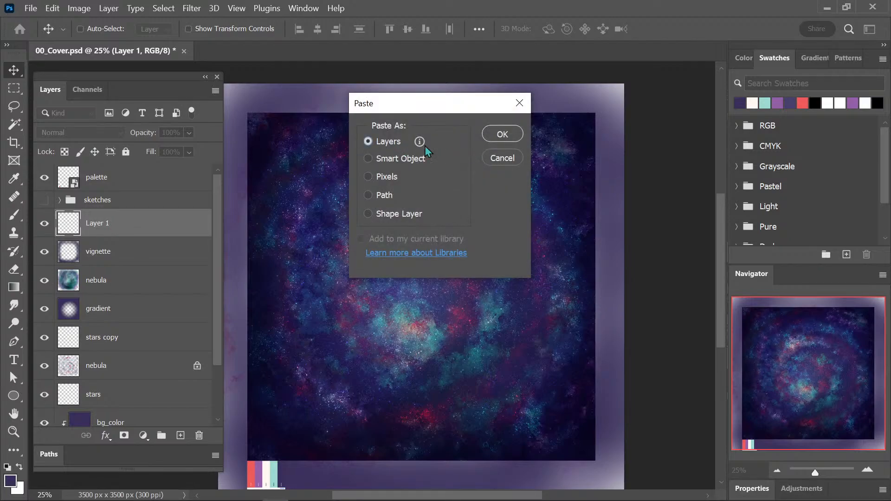
click(502, 134)
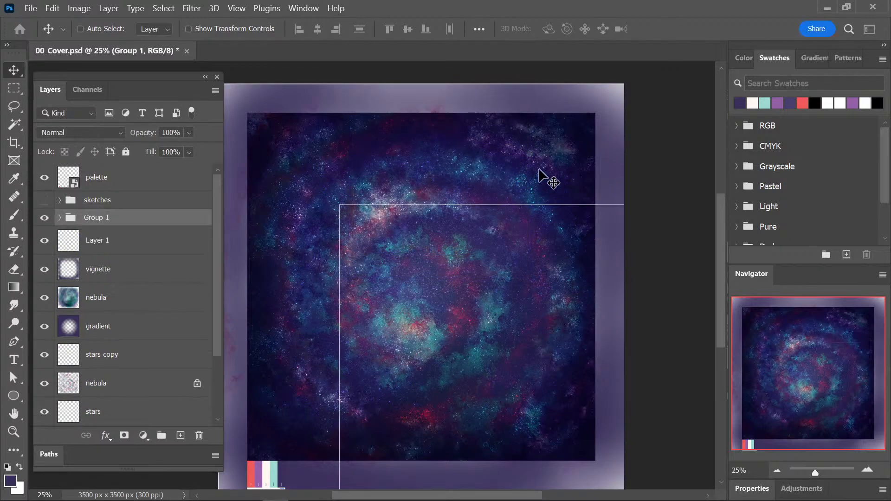
Try to reposition the pasted title group over the nebula artwork.
drag(545, 284, 414, 222)
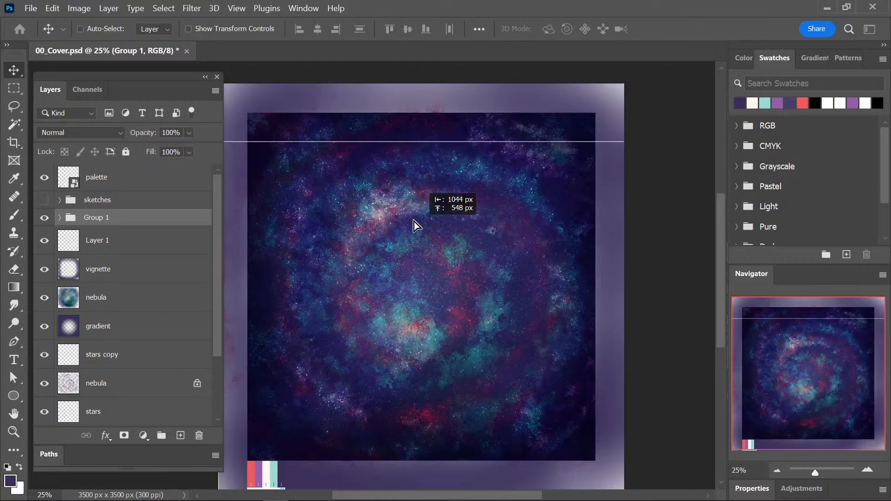
drag(522, 338, 447, 244)
drag(531, 321, 433, 194)
drag(525, 343, 424, 288)
drag(447, 377, 343, 321)
drag(464, 344, 376, 265)
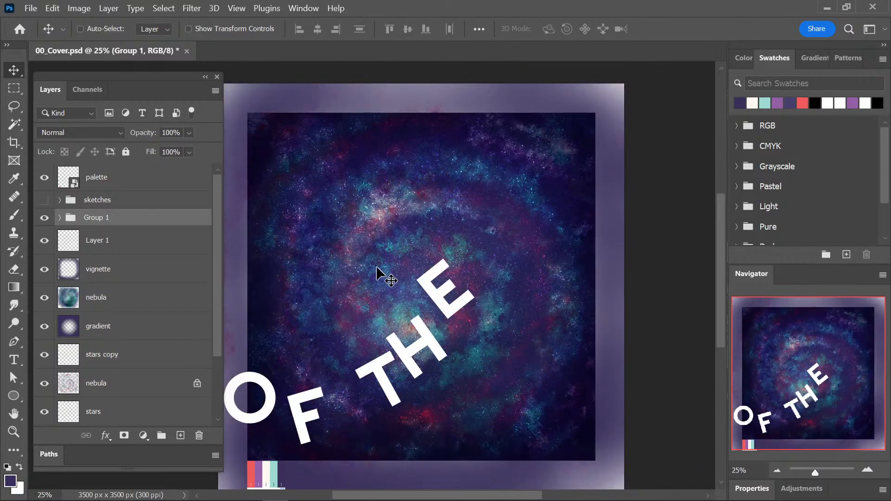
Undo the repositioning and the layered paste of the title artwork.
key(ctrl+z)
key(ctrl+z)
key(ctrl+z)
key(ctrl+z)
key(ctrl+z)
key(ctrl+z)
key(ctrl+z)
key(ctrl+z)
key(ctrl+z)
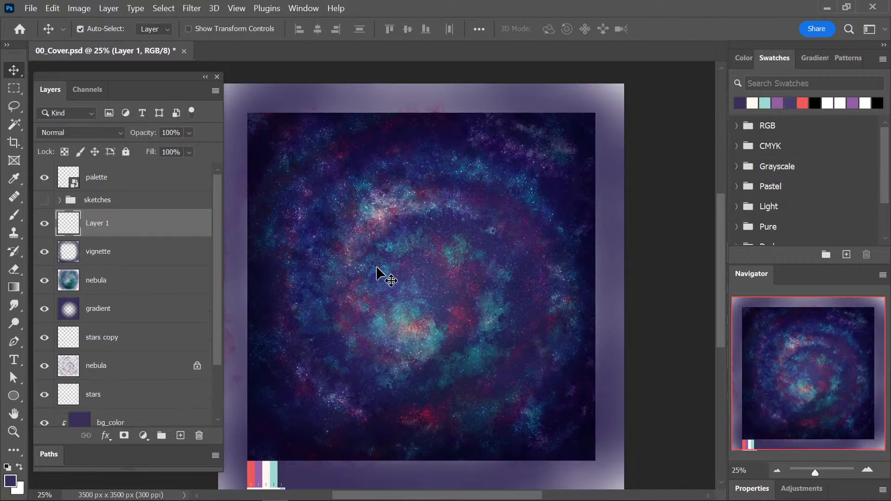
Paste the copied title artwork and frames above Layer 1 as Pixels, and commit the placement.
key(ctrl+v)
click(395, 176)
click(511, 133)
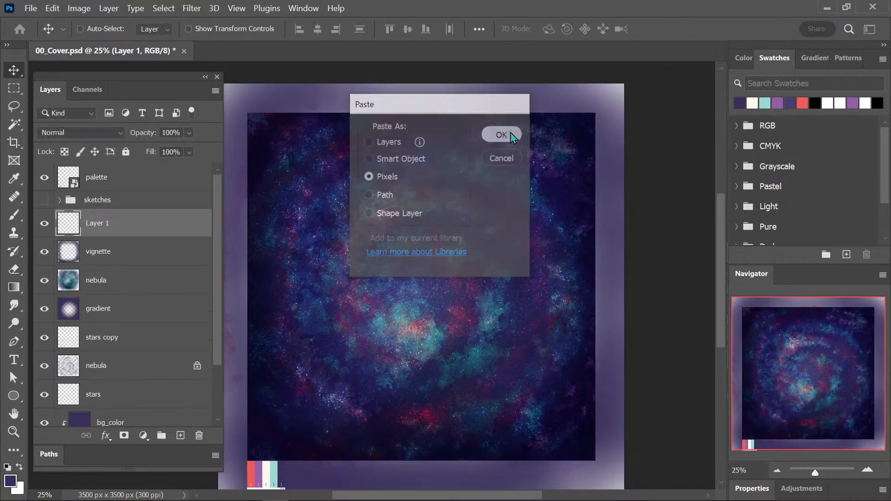
key(Return)
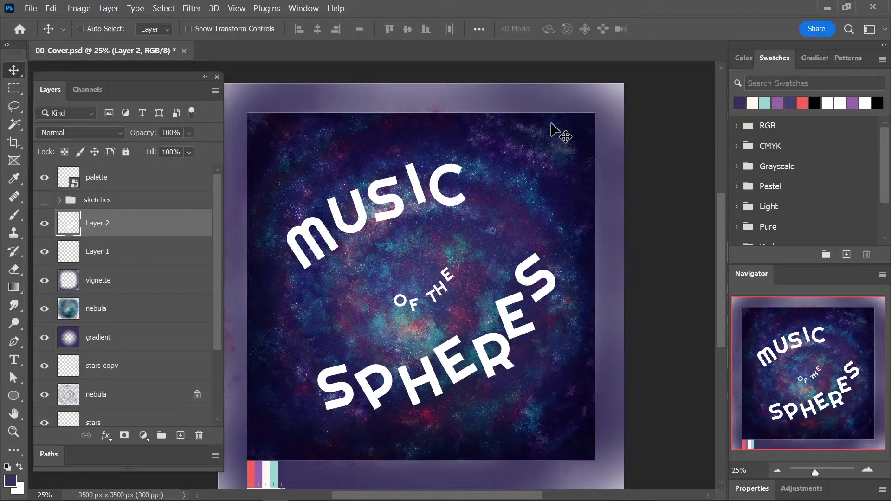
Merge the pasted title layer down into Layer 1.
key(ctrl+minus)
key(ctrl+plus)
click(160, 257)
click(153, 228)
key(Delete)
key(l)
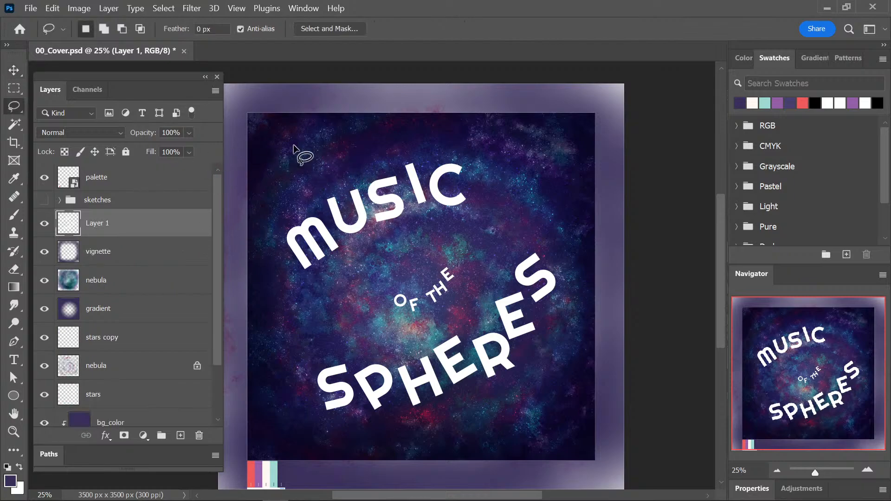
mouse_move(648, 95)
mouse_down()
mouse_move(516, 127)
mouse_move(366, 143)
mouse_move(274, 200)
mouse_move(262, 309)
mouse_move(271, 490)
mouse_up()
click(116, 394)
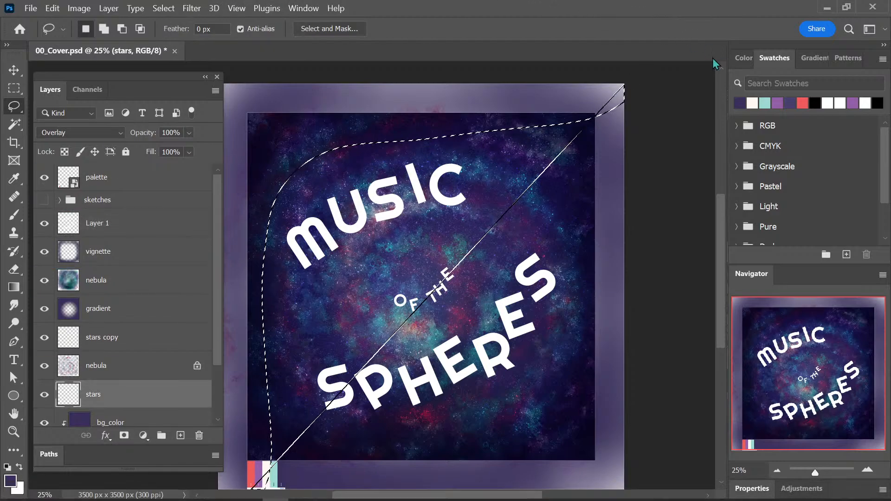
click(597, 186)
click(478, 211)
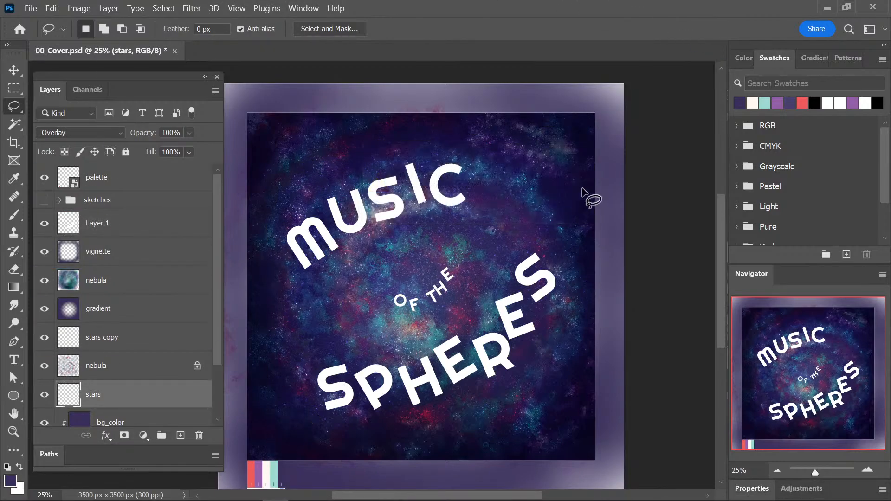
key(ctrl+minus)
mouse_move(560, 196)
mouse_down()
mouse_move(603, 167)
mouse_move(478, 176)
mouse_move(344, 206)
mouse_move(341, 398)
mouse_move(337, 105)
mouse_move(646, 135)
mouse_up()
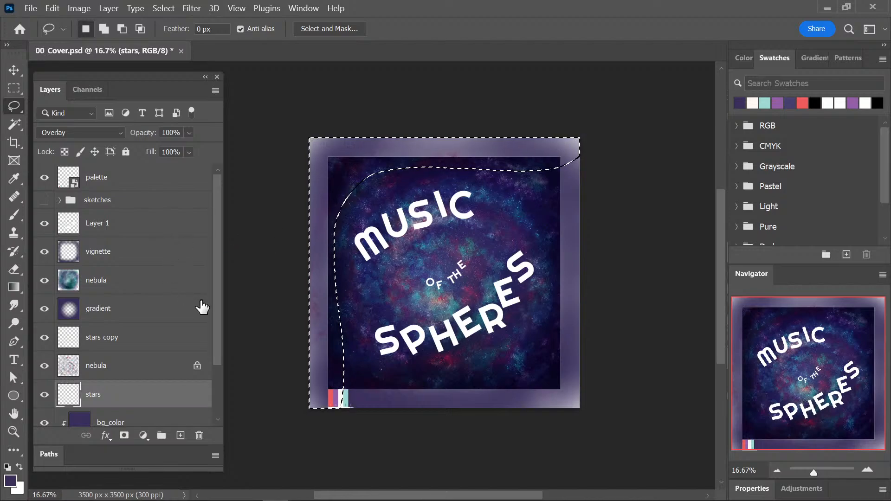
key(ctrl+d)
key(ctrl+z)
key(ctrl+z)
key(ctrl+z)
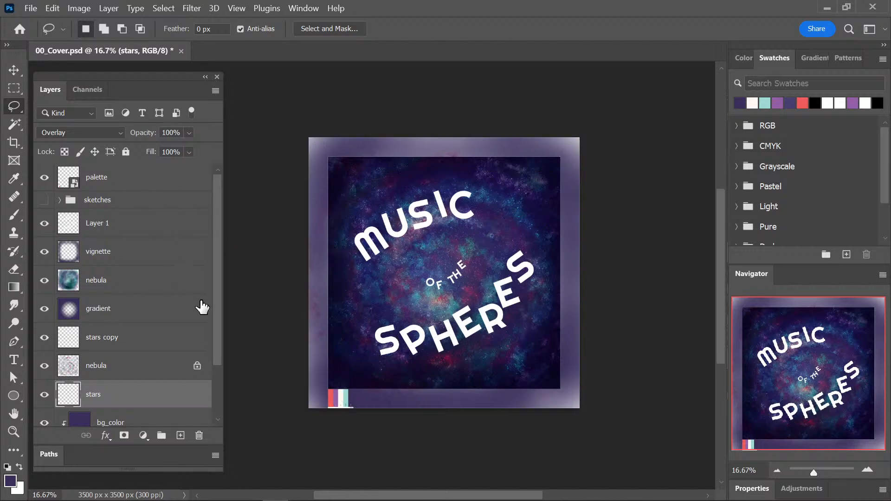
key(ctrl+z)
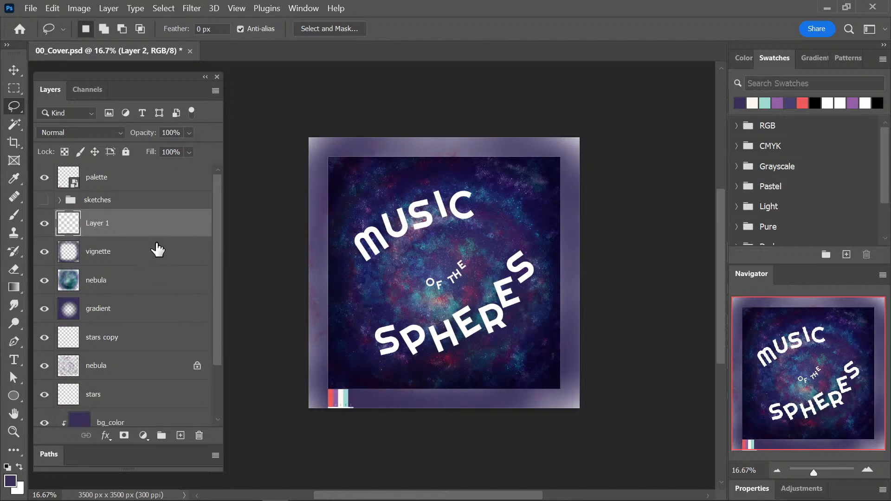
Rename Layer 1, which holds the title letters, as text.
double_click(107, 223)
text(text)
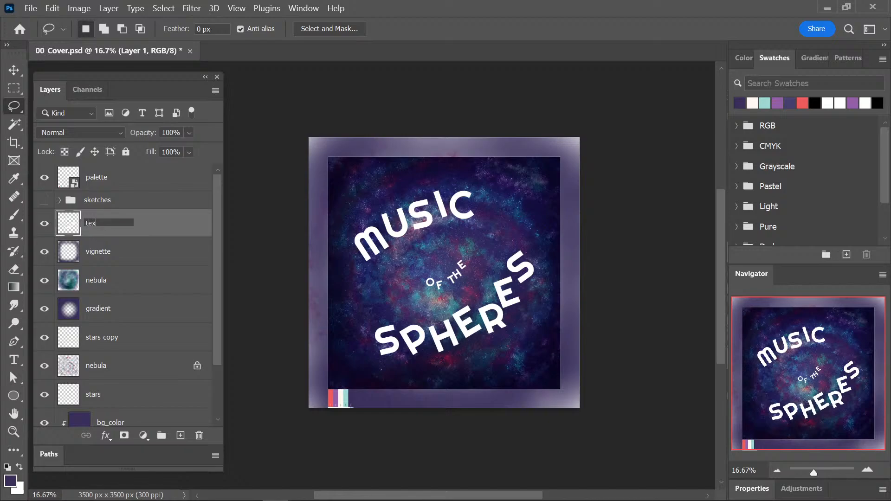
key(Return)
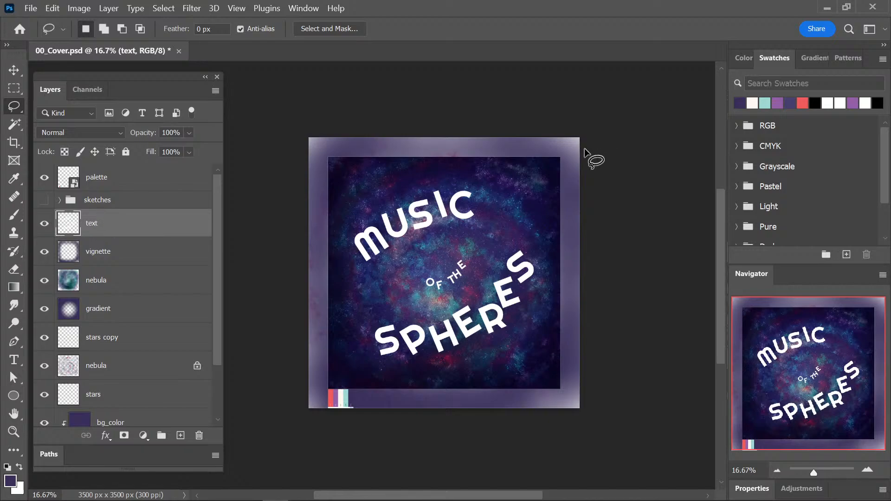
Remove the reference frame outlines along all four sides of the text layer with rectangular selections, and clear the selection.
key(m)
mouse_move(619, 110)
mouse_down()
mouse_move(434, 173)
mouse_move(280, 163)
mouse_up()
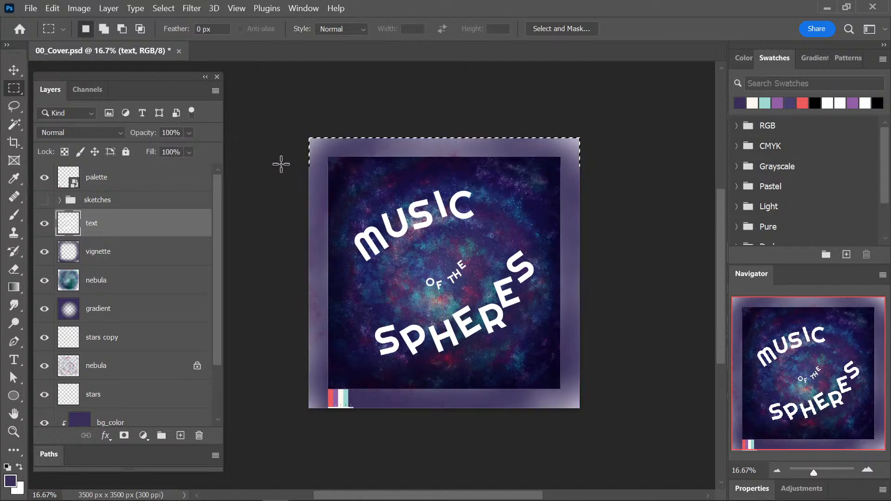
drag(634, 118, 546, 429)
drag(318, 447, 611, 374)
drag(262, 113, 340, 445)
key(ctrl+d)
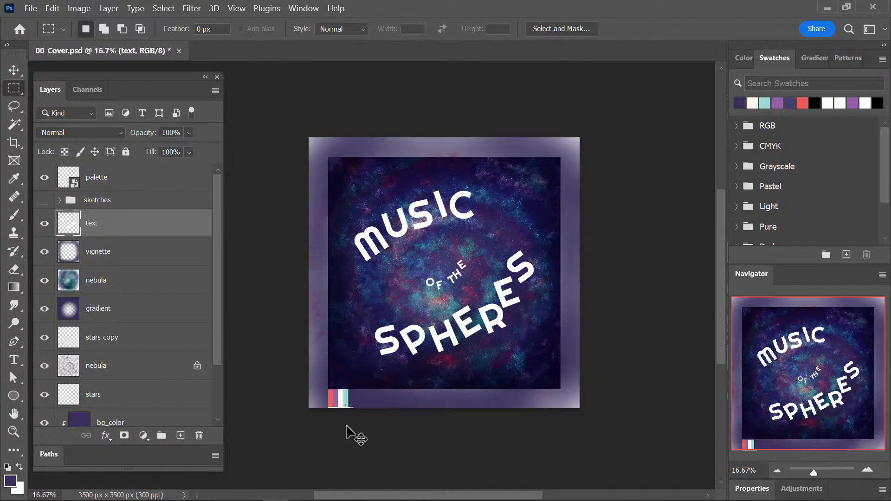
Save the Photoshop cover document.
key(ctrl+s)
key(ctrl+plus)
drag(563, 332, 503, 300)
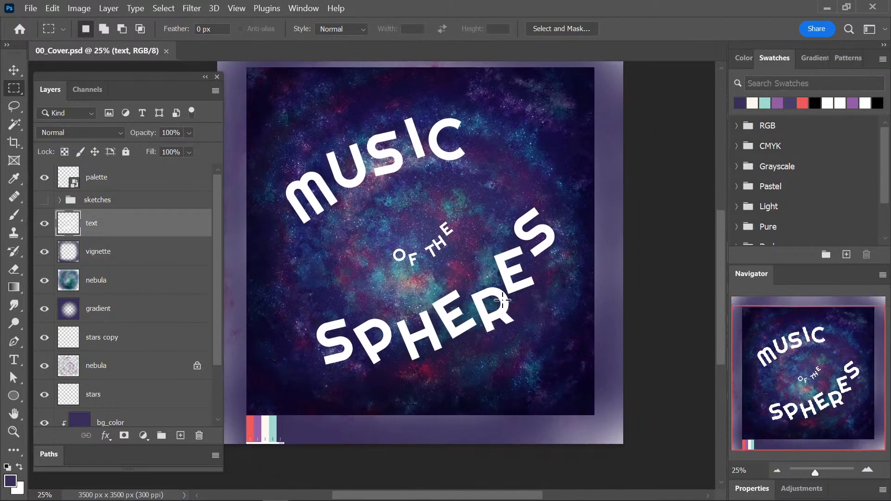
drag(522, 225, 535, 249)
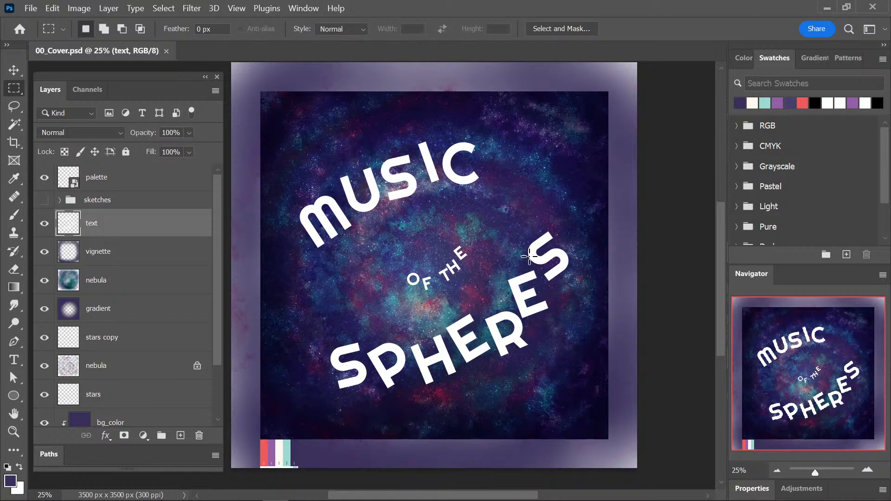
key(v)
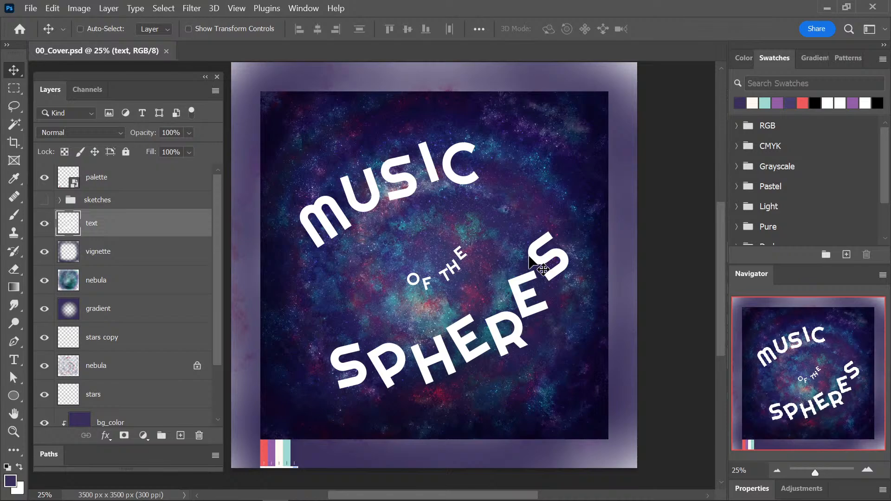
Switch to Illustrator, and select both frame rectangles on the text layer in place of the whole title artwork.
click(299, 490)
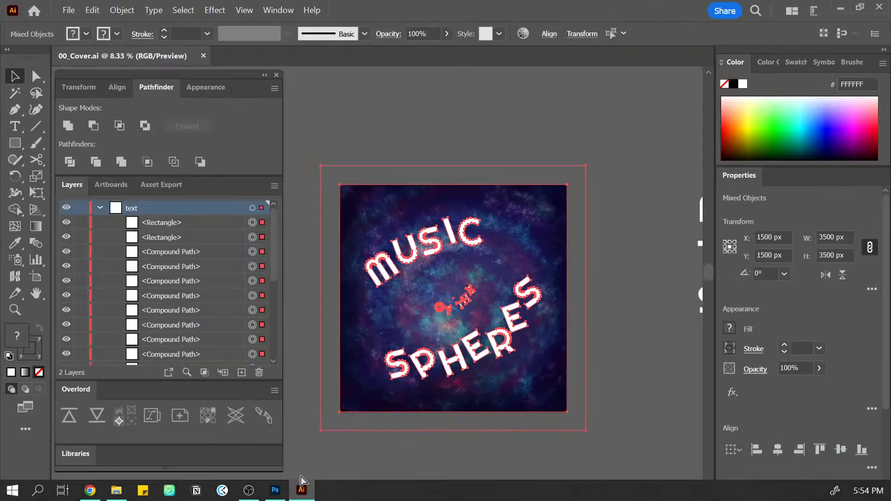
click(408, 123)
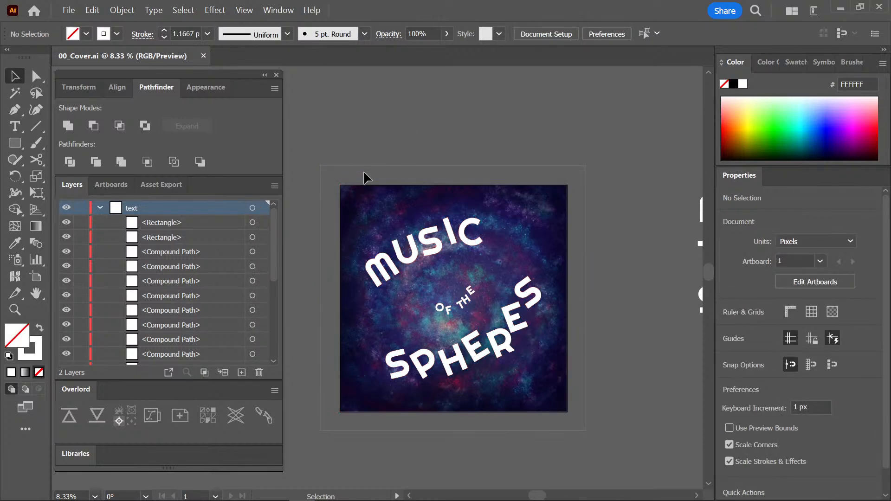
click(364, 190)
shift+click(370, 172)
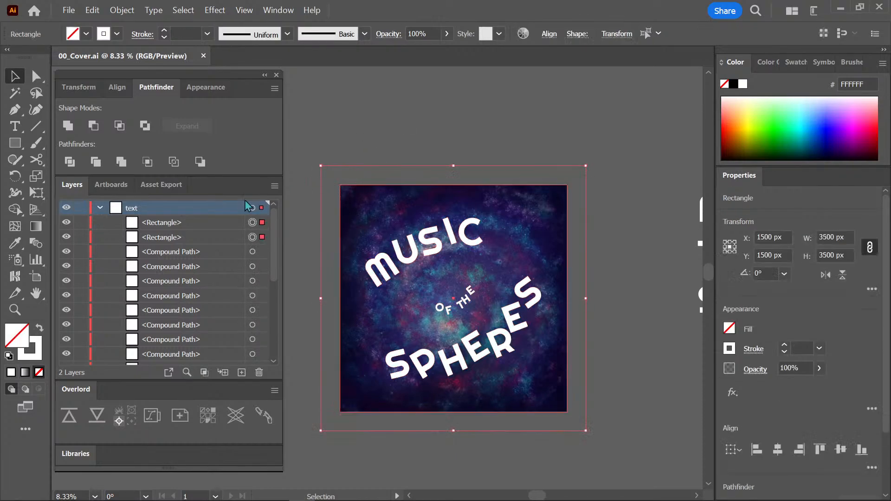
click(101, 208)
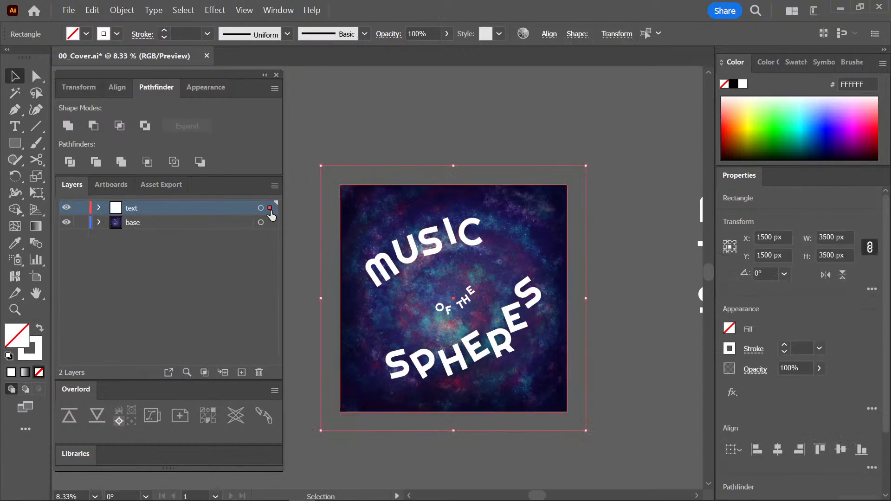
Lock the base and text layers, keeping both visible, and save the Illustrator cover document.
click(242, 226)
click(81, 223)
click(67, 222)
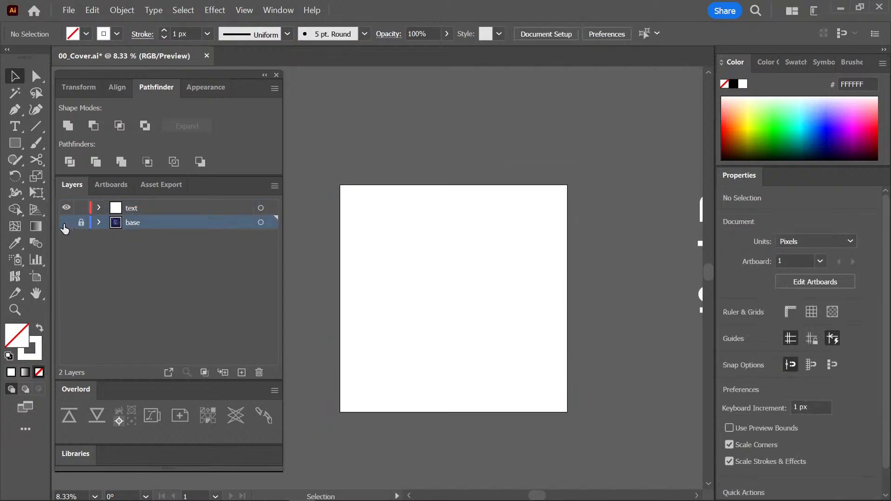
click(67, 222)
click(81, 207)
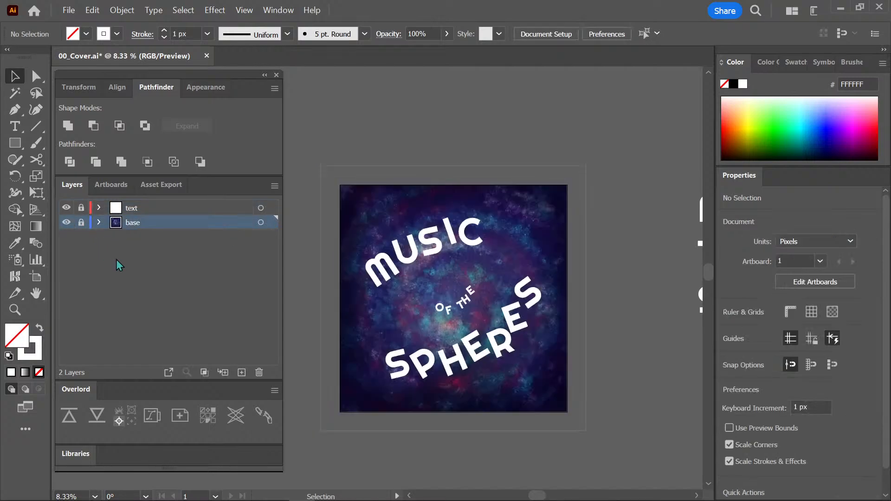
key(ctrl+s)
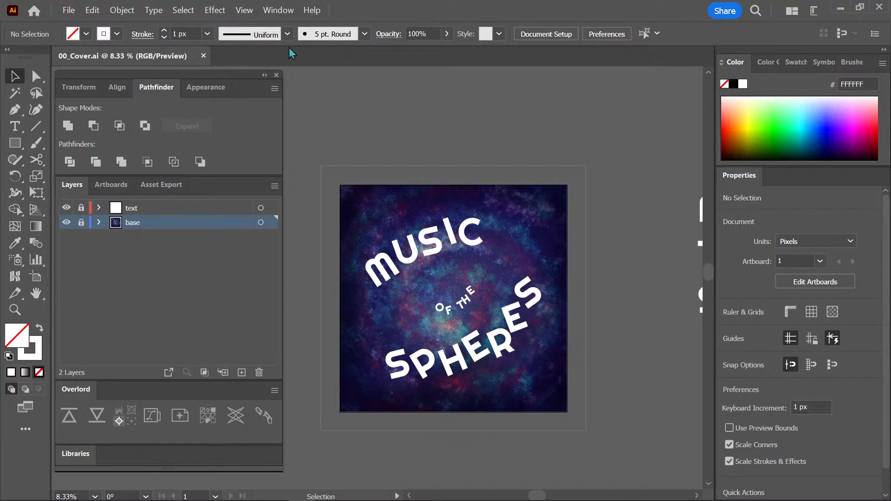
Return to Photoshop, and add a Drop Shadow effect to the text layer with the title kept in view.
click(869, 8)
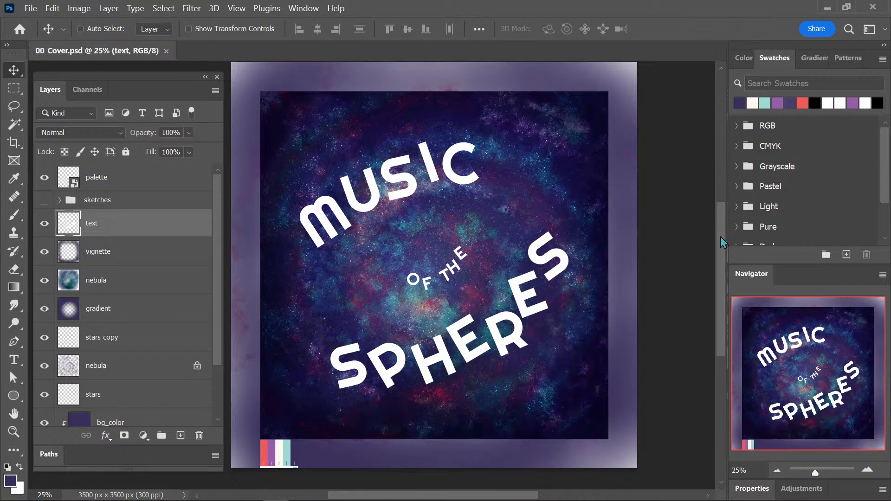
drag(720, 237, 720, 234)
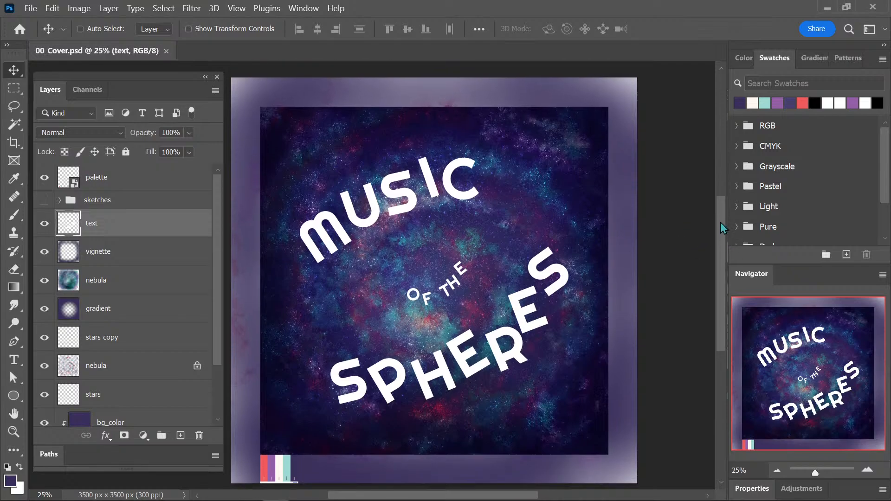
drag(719, 255, 719, 256)
drag(722, 234, 717, 227)
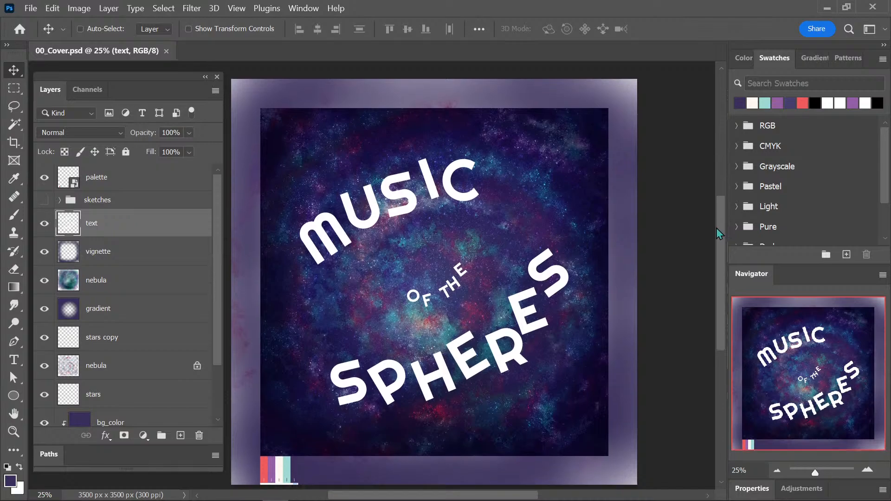
click(106, 436)
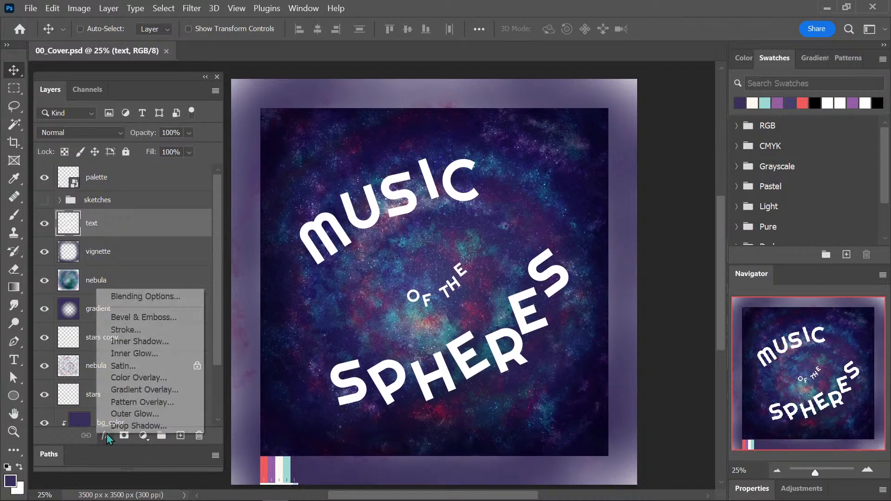
click(136, 425)
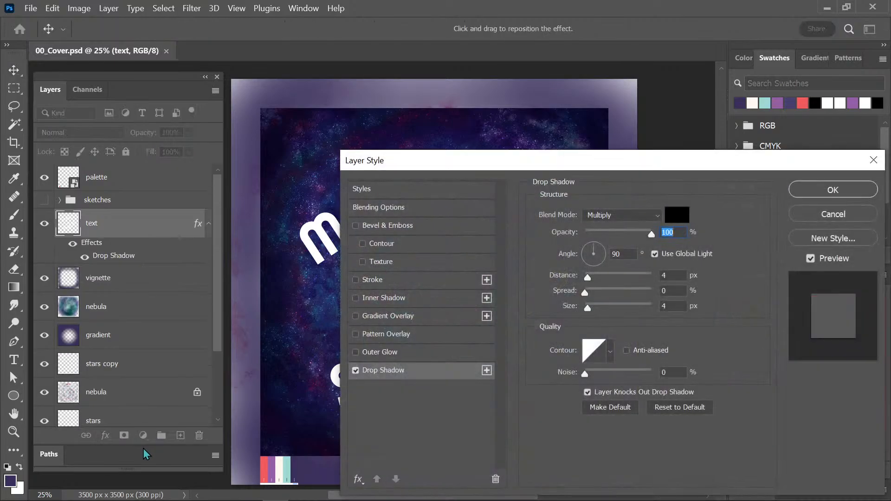
drag(657, 160, 779, 130)
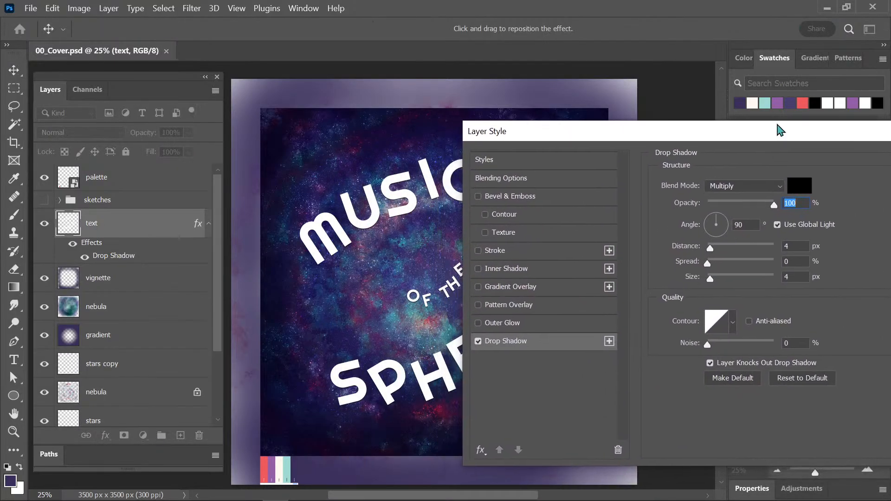
Set the title's drop shadow to a size of 54 px and a distance of 19 px.
drag(709, 279, 725, 280)
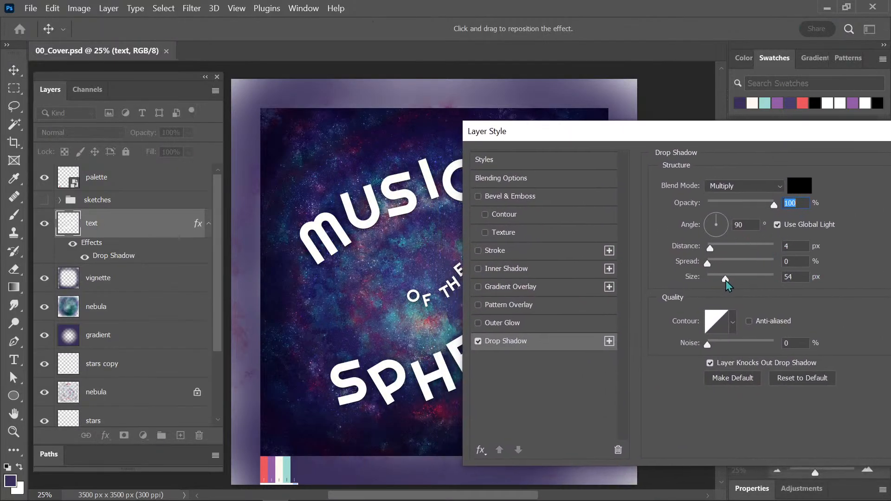
mouse_move(709, 247)
mouse_down()
mouse_move(731, 253)
mouse_move(721, 255)
mouse_up()
drag(687, 136, 751, 126)
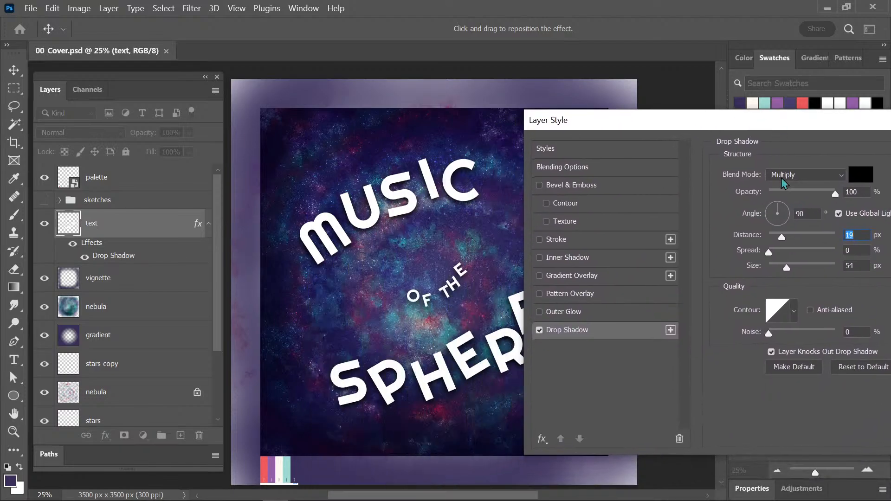
Refine the title's drop shadow to a size of 32 px, a distance of 28 px and 70% opacity.
drag(784, 272, 765, 270)
drag(781, 238, 781, 269)
mouse_move(793, 122)
mouse_down()
mouse_move(782, 398)
mouse_move(696, 353)
mouse_move(658, 131)
mouse_move(797, 114)
mouse_up()
drag(736, 232, 743, 267)
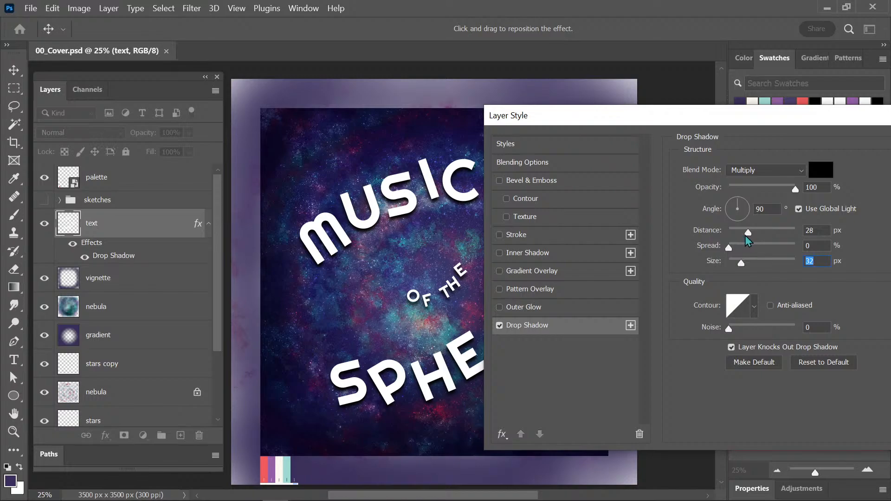
drag(749, 233, 748, 233)
drag(792, 190, 775, 192)
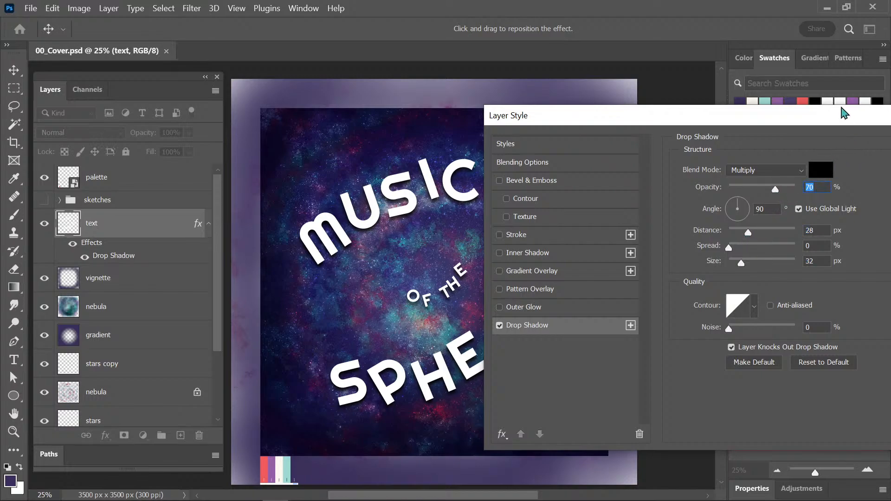
Apply the title's drop shadow settings and save the cover document.
drag(843, 113, 713, 133)
click(807, 154)
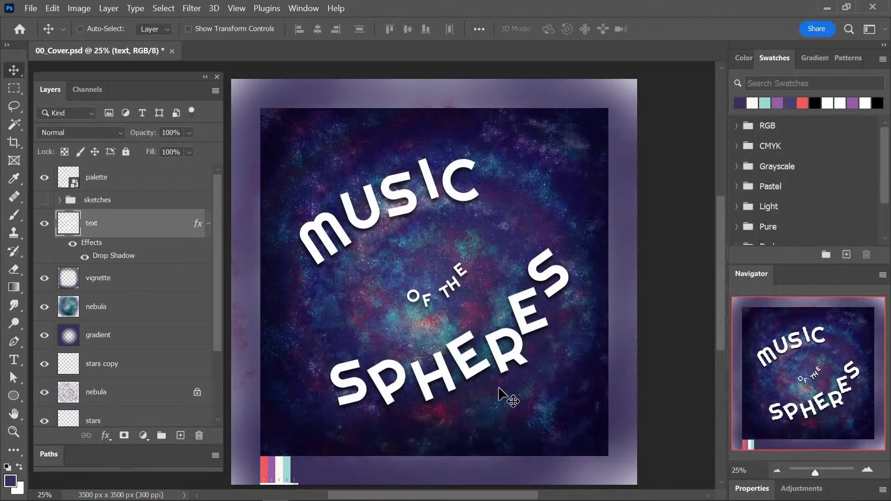
key(ctrl+plus)
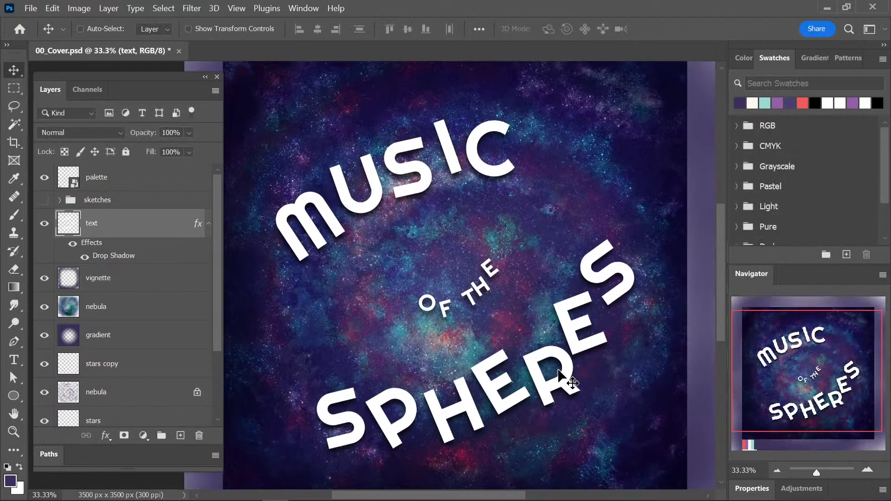
key(ctrl+s)
mouse_move(722, 252)
mouse_down()
mouse_move(719, 268)
mouse_move(725, 244)
mouse_up()
key(ctrl+minus)
key(ctrl+minus)
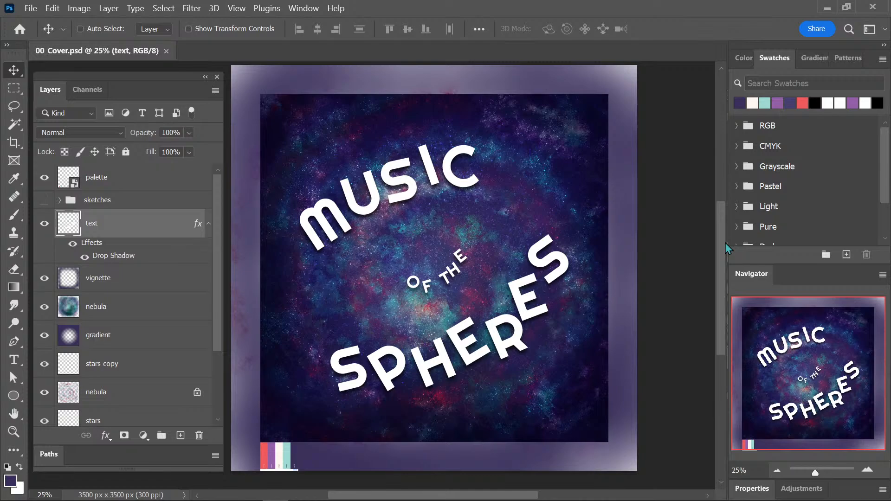
scroll(722, 246, up, 1)
scroll(720, 238, down, 1)
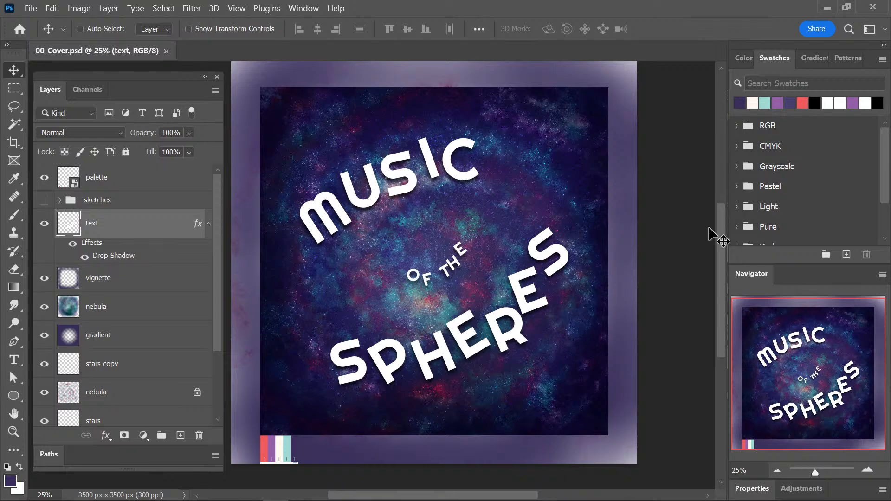
Add a new layer clipped to the text layer, and sample the teal palette colour for the brush.
click(180, 435)
alt+click(152, 238)
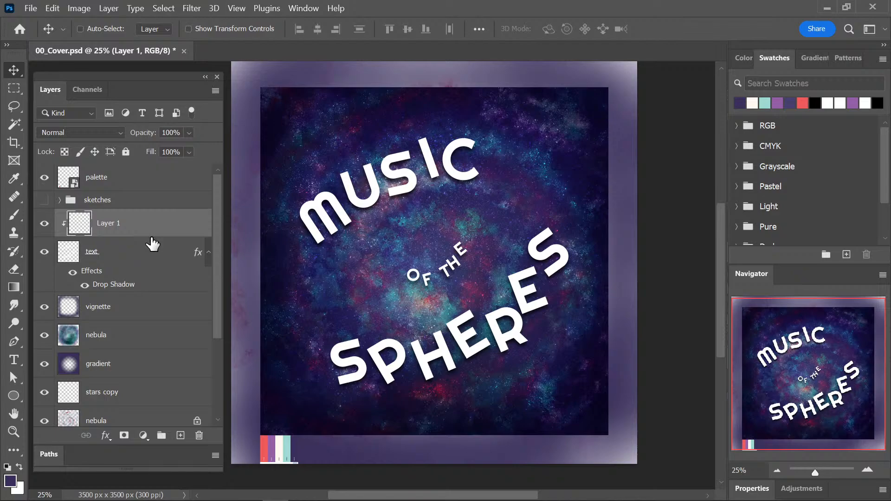
key(b)
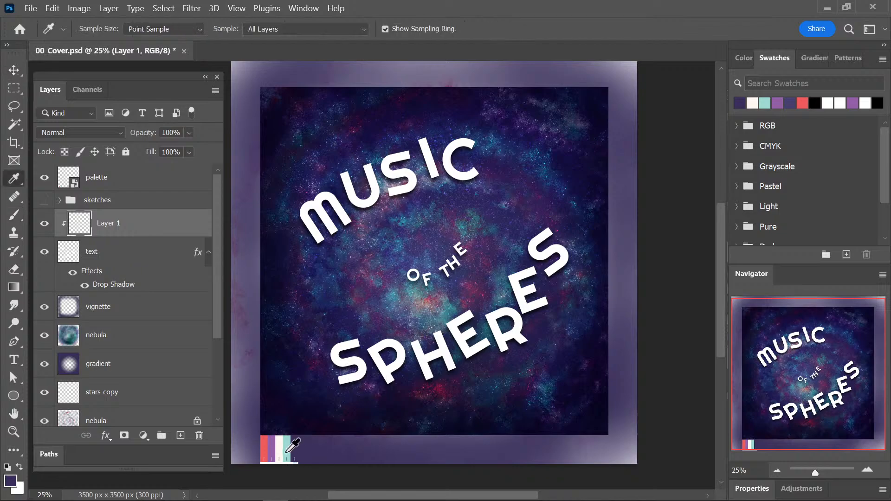
alt+click(286, 441)
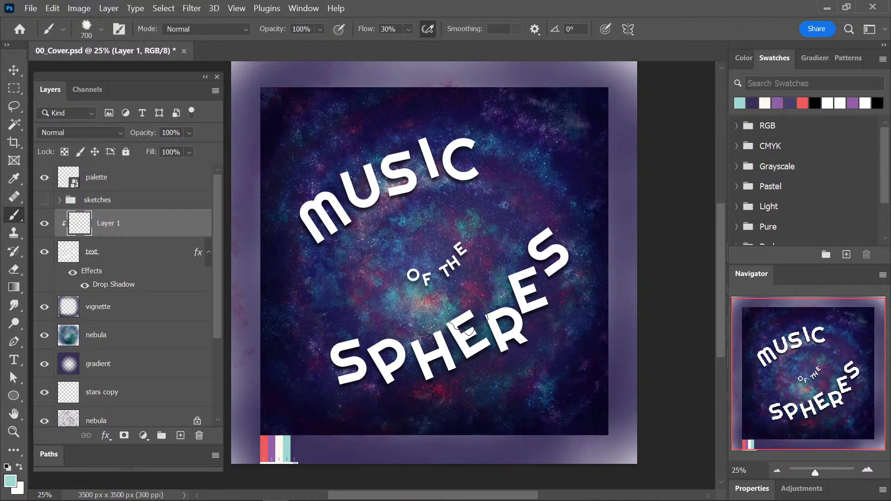
Paint teal texture over the title lettering with the Kyle's Spatter Brushes - Splashy brush at 502 px.
click(91, 37)
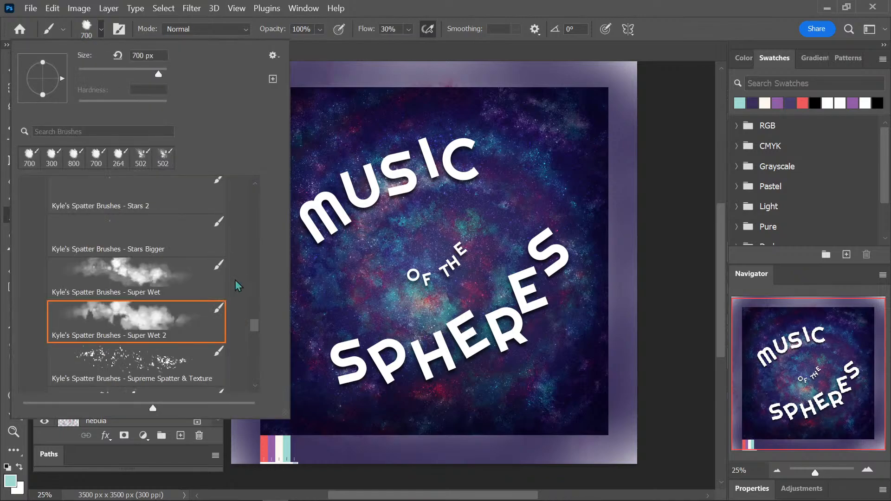
mouse_move(254, 329)
mouse_down()
mouse_move(252, 356)
mouse_move(255, 314)
mouse_up()
click(160, 335)
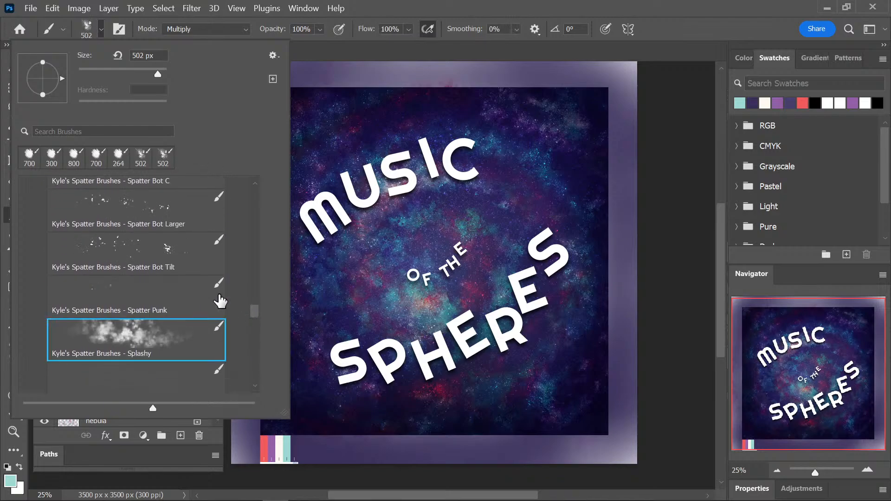
click(398, 172)
mouse_move(397, 172)
mouse_down()
mouse_move(314, 319)
mouse_move(386, 384)
mouse_move(533, 338)
mouse_move(537, 177)
mouse_move(345, 200)
mouse_move(382, 379)
mouse_move(550, 319)
mouse_up()
Paint over the title lettering on the clipped layer with the purple and then the coral palette colour.
alt+click(274, 443)
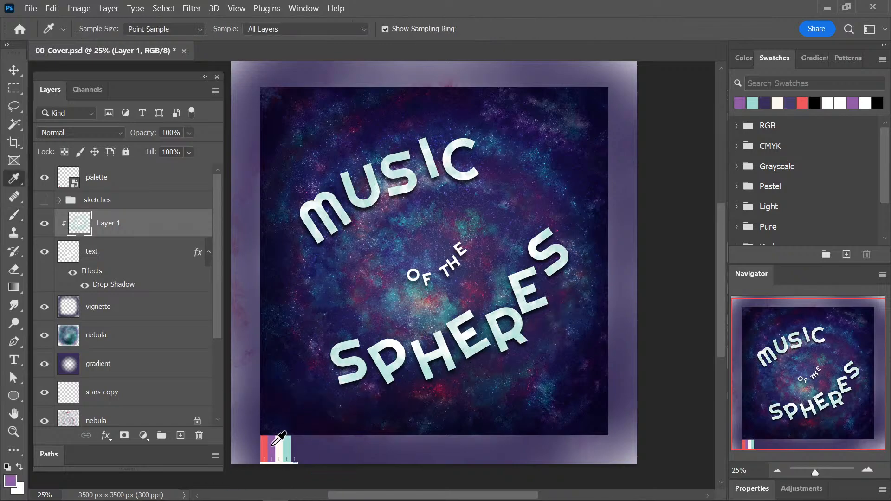
mouse_move(334, 232)
mouse_down()
mouse_move(459, 153)
mouse_move(464, 357)
mouse_move(533, 307)
mouse_move(469, 336)
mouse_up()
alt+click(264, 443)
mouse_move(313, 308)
mouse_down()
mouse_move(464, 139)
mouse_move(547, 322)
mouse_move(362, 375)
mouse_move(540, 246)
mouse_up()
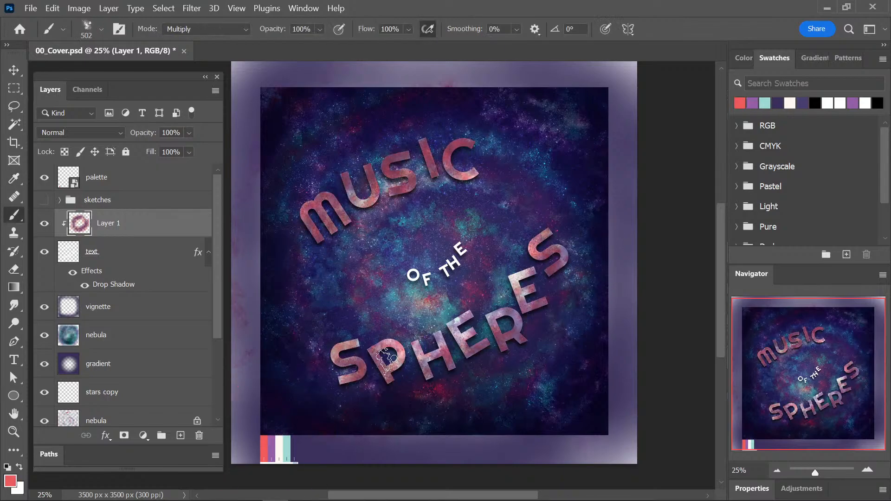
Sample the off-white palette colour and clear all painted content from the clipped layer.
alt+click(280, 443)
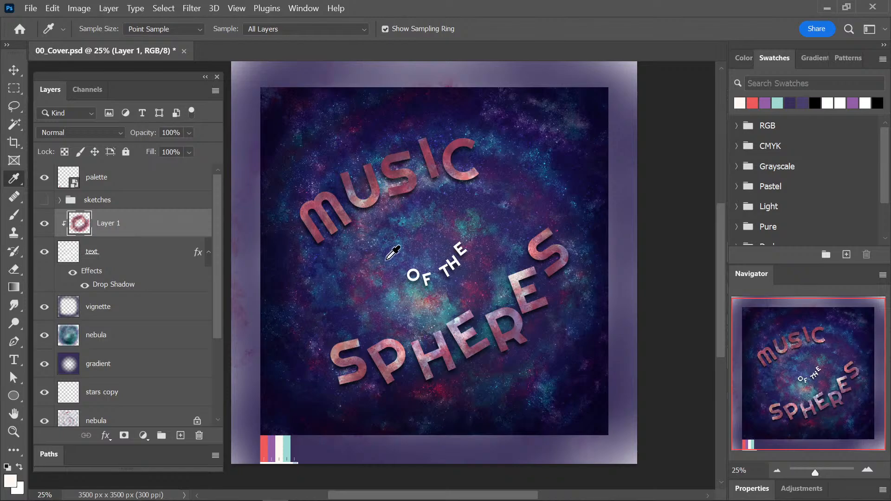
key(g)
key(alt+BackSpace)
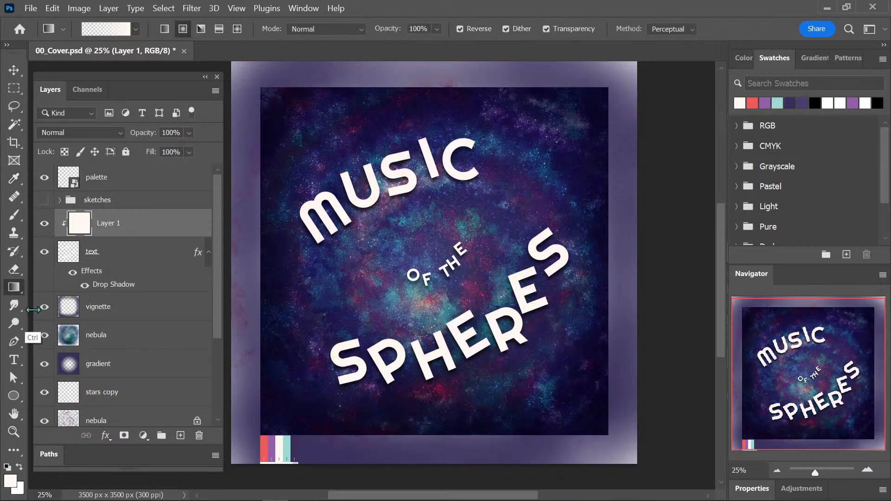
key(ctrl+a)
key(Delete)
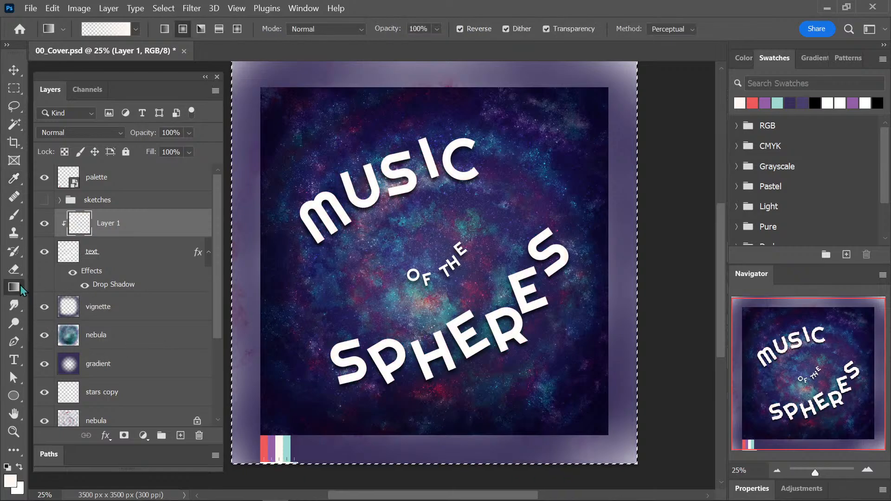
Fill the whole clipped layer with the sampled off-white using the Paint Bucket, and deselect.
right_click(18, 286)
click(111, 300)
click(376, 258)
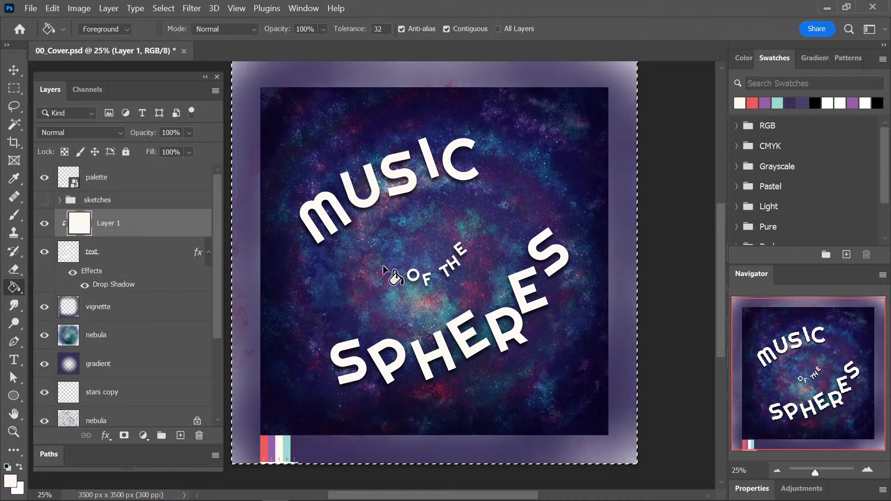
key(ctrl+d)
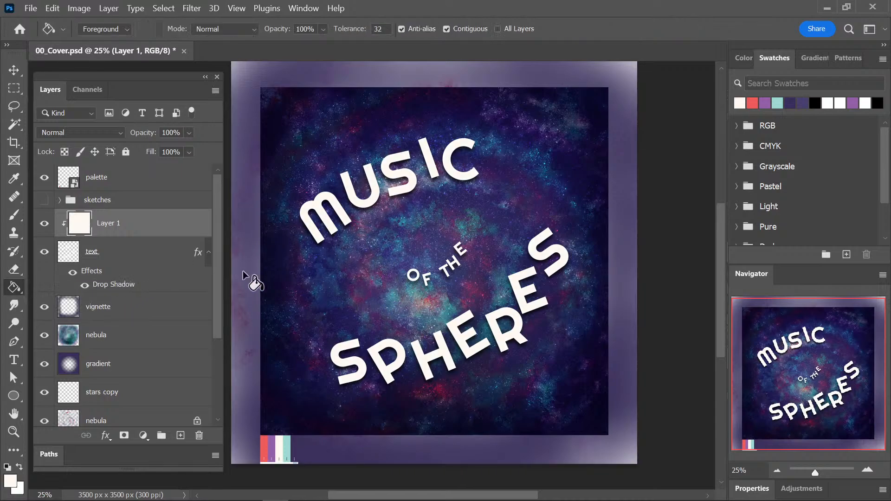
Merge the off-white clipped layer into the text layer and save the cover document.
key(Delete)
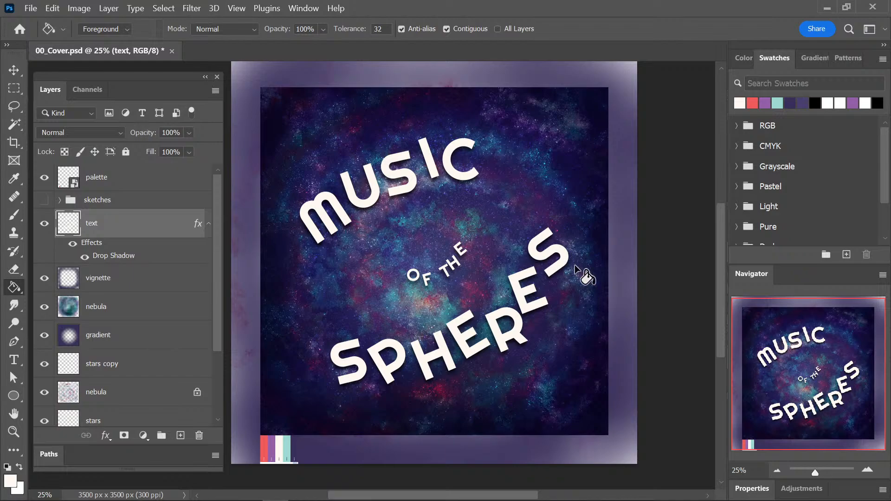
key(ctrl+s)
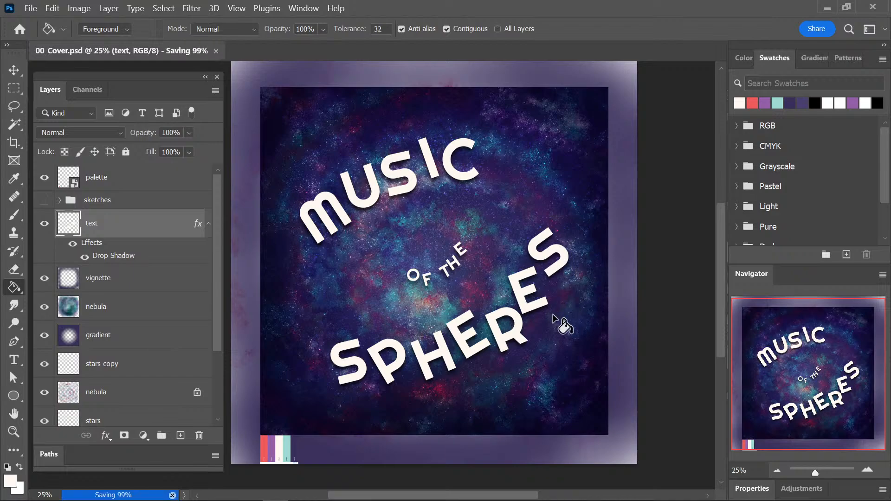
Sample the teal palette colour and choose a Nebula Magic brush from Kyle's Spatter Brushes.
key(i)
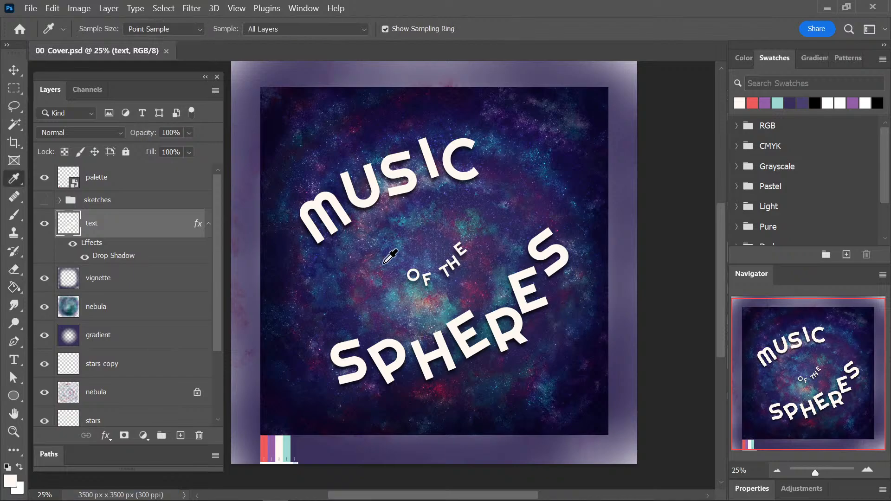
click(290, 449)
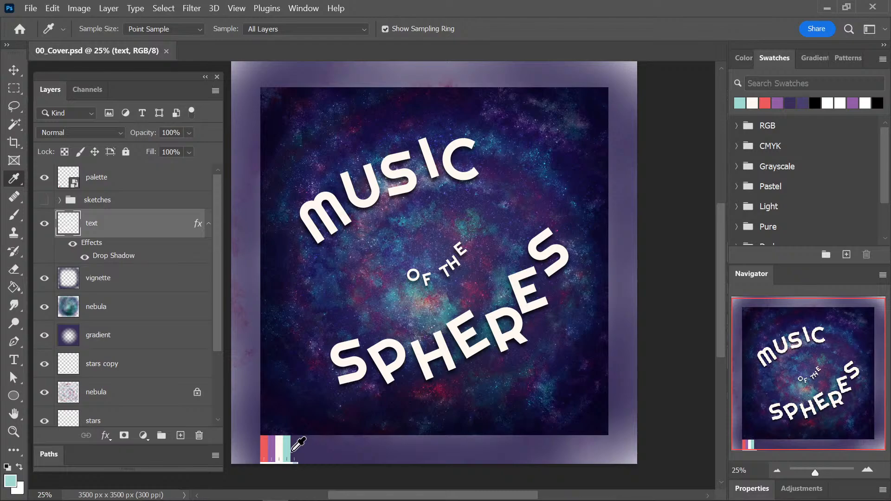
key(b)
click(101, 30)
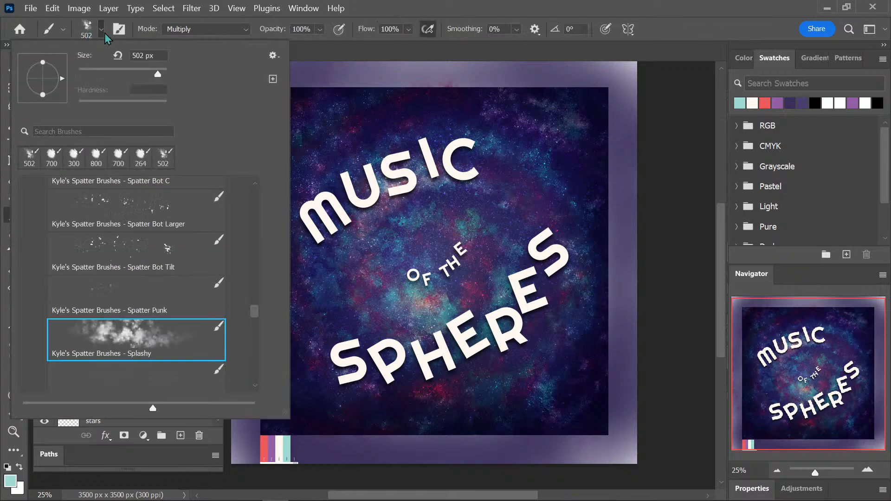
mouse_move(255, 313)
mouse_down()
mouse_move(250, 368)
mouse_move(258, 260)
mouse_up()
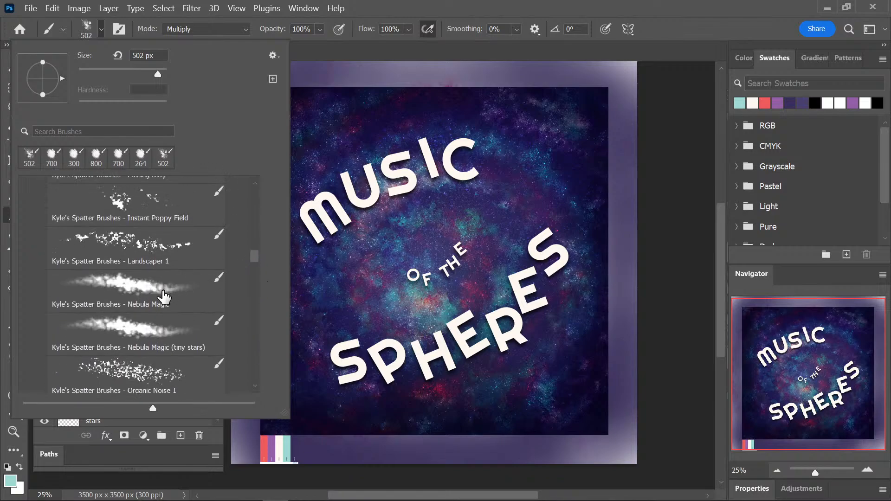
click(163, 320)
Try painting teal nebula clouds around the title directly on the text layer, and undo the strokes.
click(332, 360)
mouse_move(332, 360)
mouse_down()
mouse_move(376, 388)
mouse_move(457, 366)
mouse_move(553, 316)
mouse_move(570, 253)
mouse_up()
mouse_move(297, 223)
mouse_down()
mouse_move(443, 174)
mouse_move(504, 174)
mouse_move(419, 193)
mouse_move(339, 246)
mouse_up()
drag(455, 267, 355, 309)
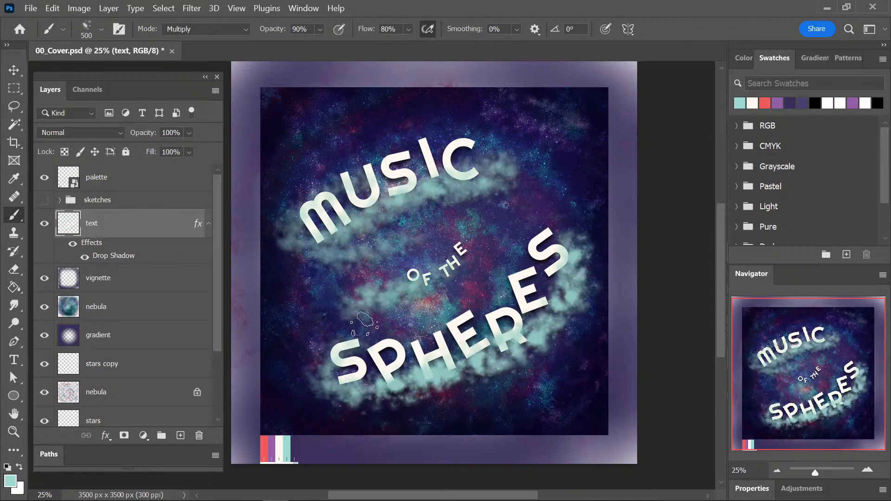
key(ctrl+z)
key(ctrl+z)
key(ctrl+z)
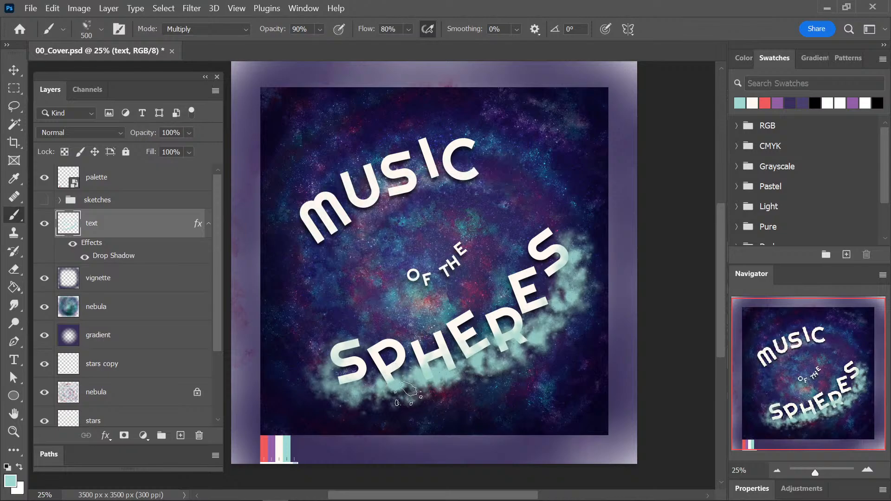
Add a new layer above the text layer and paint teal nebula clouds across the three parts of the title.
click(181, 436)
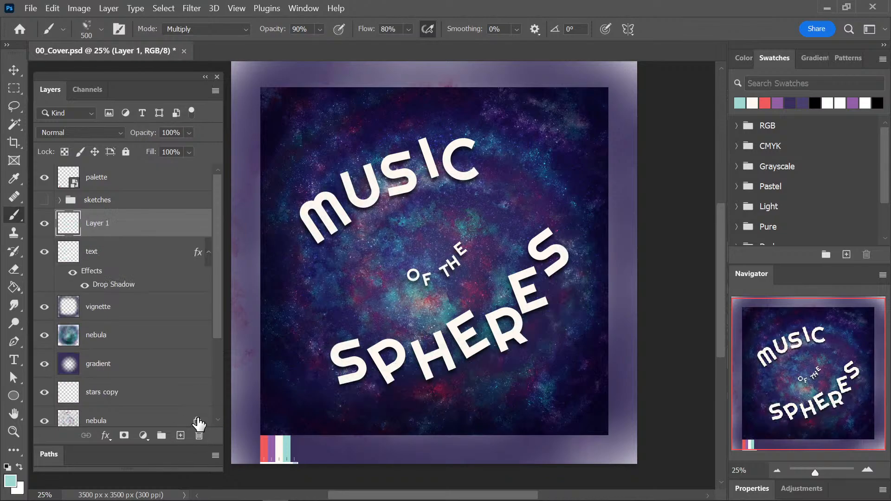
drag(287, 236, 571, 157)
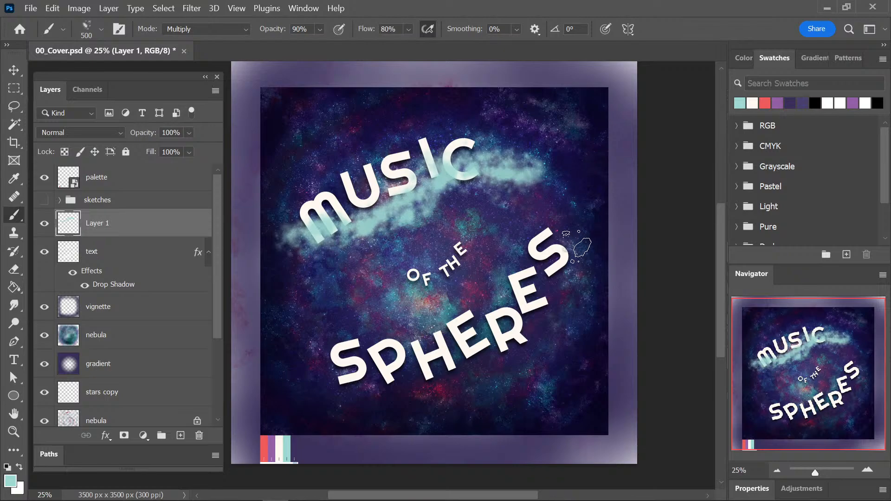
mouse_move(576, 260)
mouse_down()
mouse_move(459, 385)
mouse_move(297, 367)
mouse_up()
mouse_move(399, 292)
mouse_down()
mouse_move(501, 242)
mouse_move(353, 297)
mouse_up()
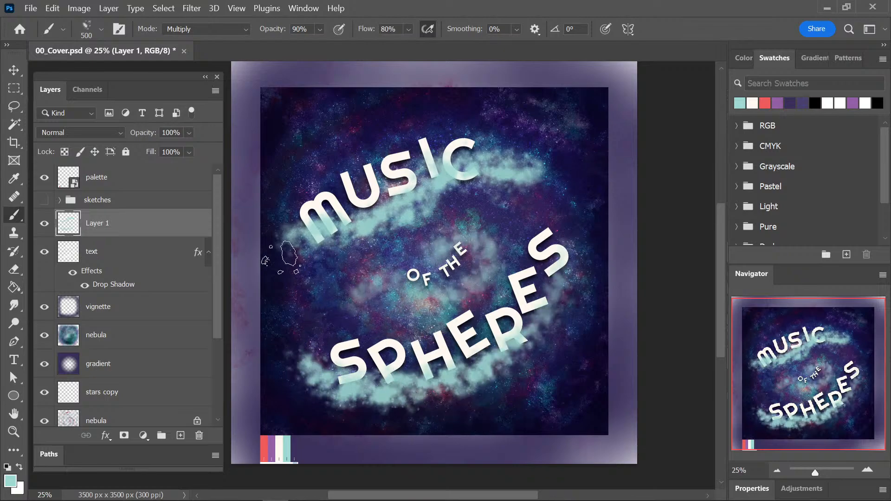
Set the cloud layer's blend mode to Linear Light and paint another teal stroke below the word MUSIC.
click(79, 132)
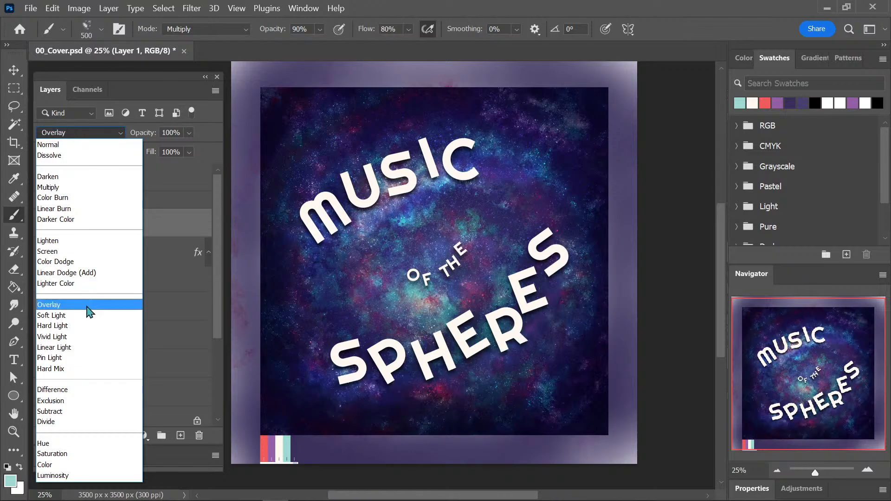
click(93, 348)
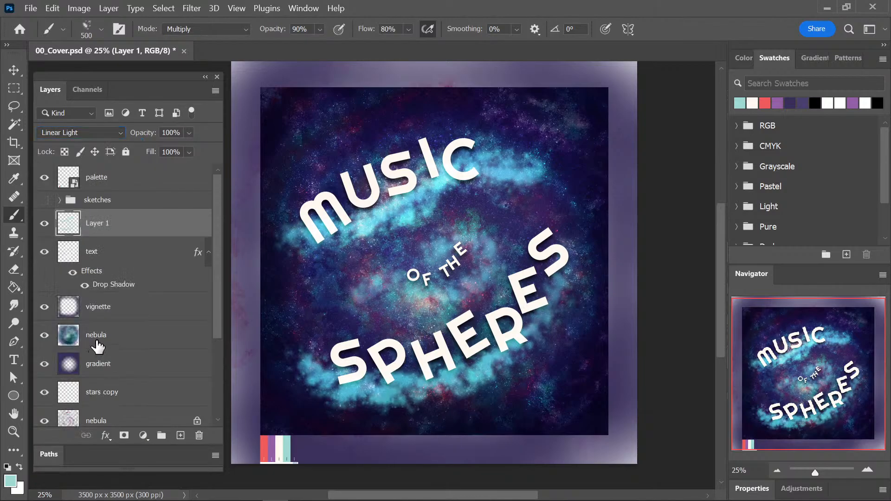
mouse_move(293, 233)
mouse_down()
mouse_move(487, 171)
mouse_move(294, 248)
mouse_up()
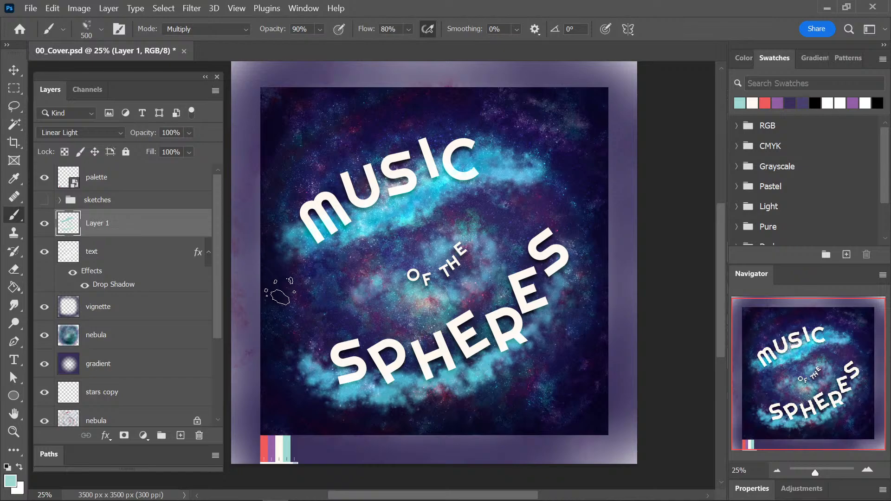
Set the brush mode to Normal, replacing the last stroke with fresh teal clouds below MUSIC and SPHERES.
click(207, 28)
click(185, 27)
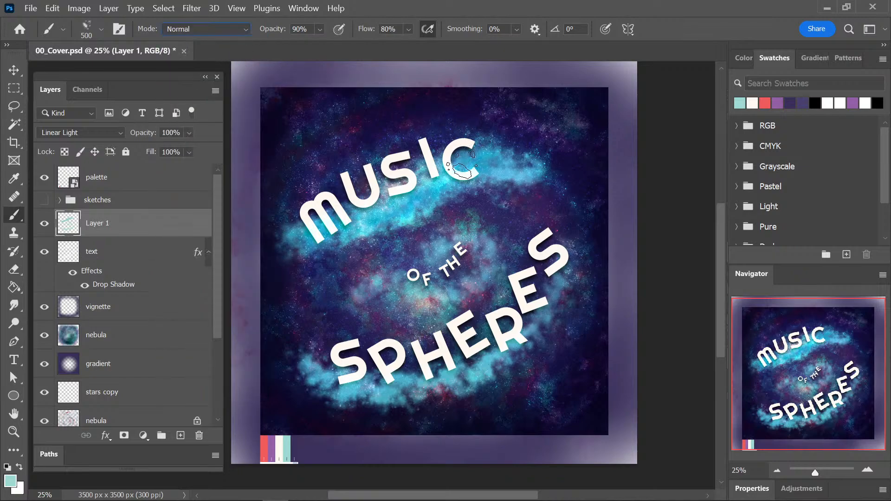
key(ctrl+z)
key(ctrl+z)
mouse_move(290, 246)
mouse_down()
mouse_move(397, 202)
mouse_move(327, 234)
mouse_move(563, 235)
mouse_move(348, 414)
mouse_move(575, 290)
mouse_up()
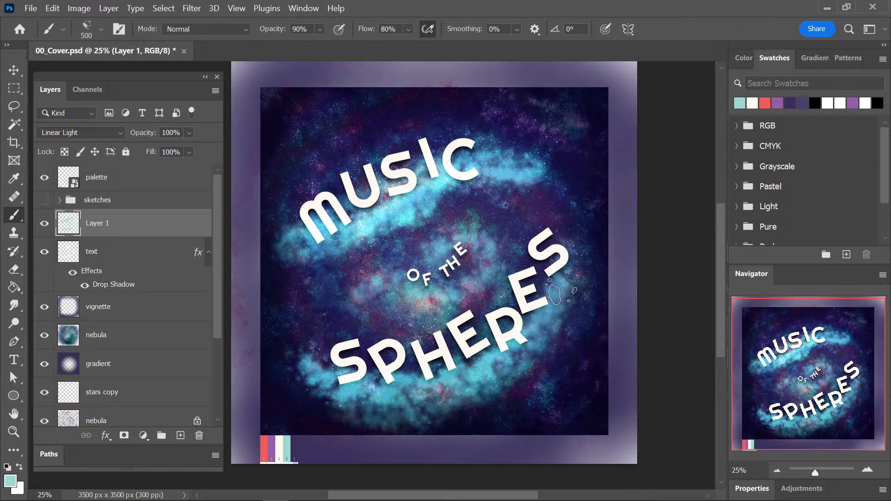
Sample the purple palette colour and paint purple nebula clouds around the title on the cloud layer.
alt+click(272, 439)
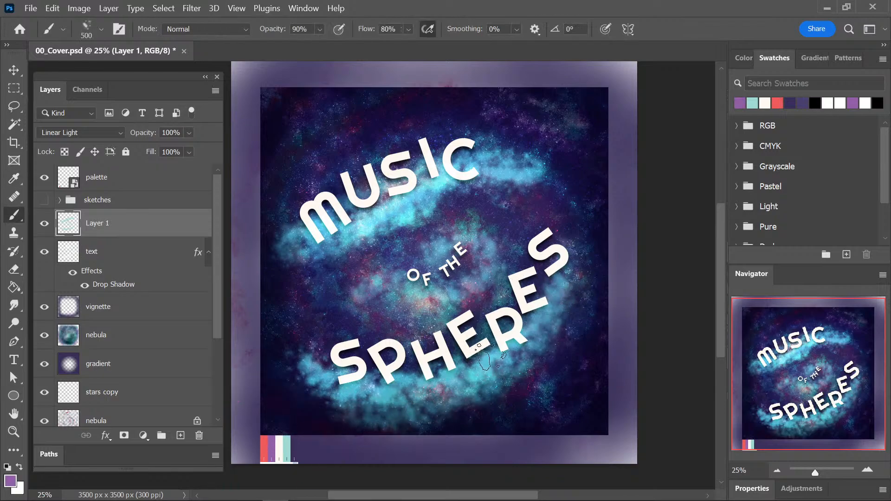
mouse_move(357, 374)
mouse_down()
mouse_move(500, 364)
mouse_move(503, 386)
mouse_move(410, 407)
mouse_up()
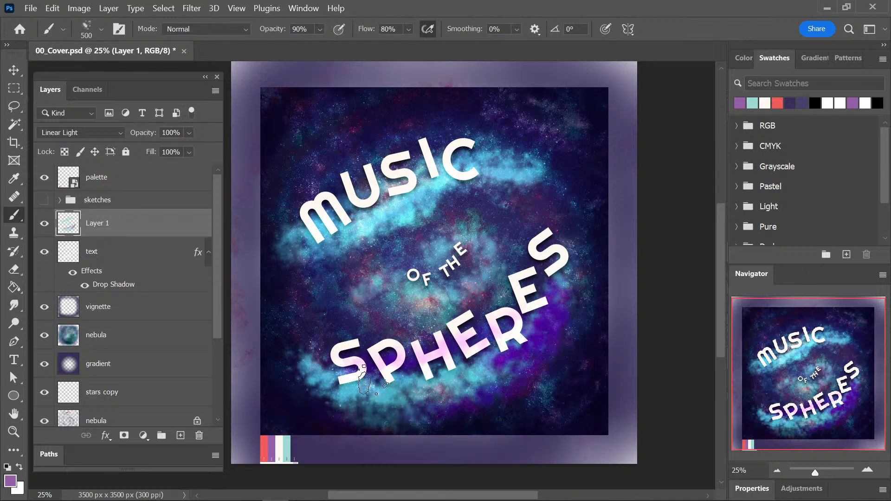
mouse_move(366, 288)
mouse_down()
mouse_move(415, 294)
mouse_move(495, 210)
mouse_move(308, 260)
mouse_move(440, 135)
mouse_move(312, 209)
mouse_up()
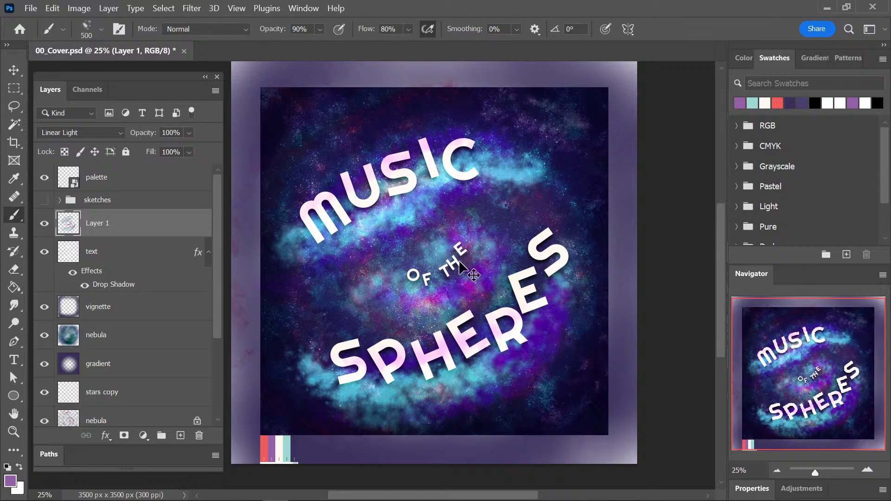
Clear all the painted clouds from the Linear Light layer and save the cover document.
key(ctrl+a)
key(Delete)
key(ctrl+d)
key(ctrl+s)
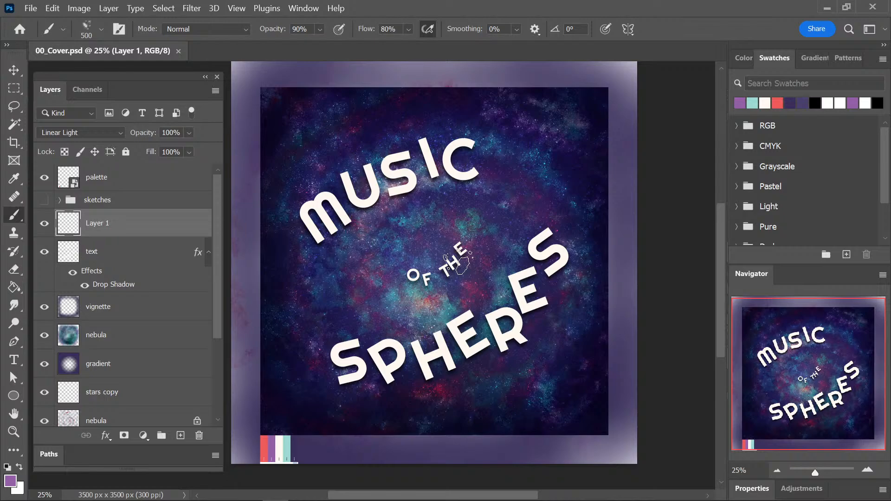
Reduce the text layer's drop shadow to 41% opacity, 24 px distance and 10 px size.
key(ctrl+plus)
key(space)
drag(563, 397, 563, 384)
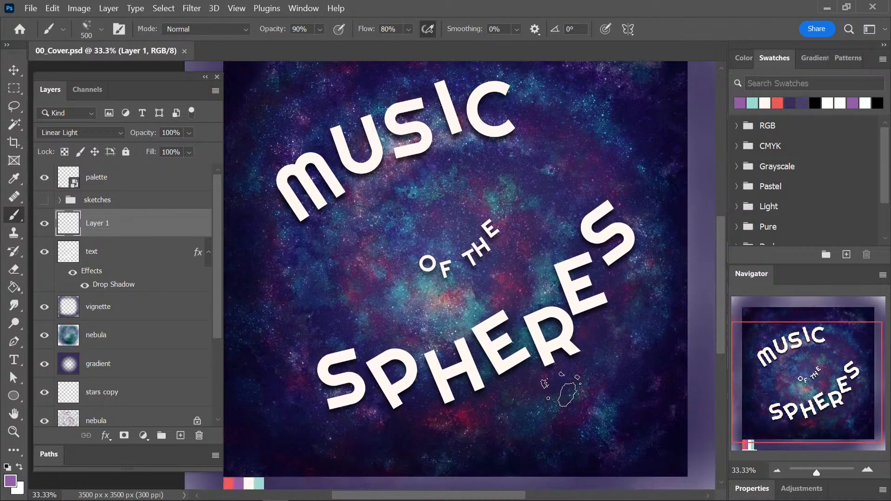
click(134, 285)
double_click(136, 285)
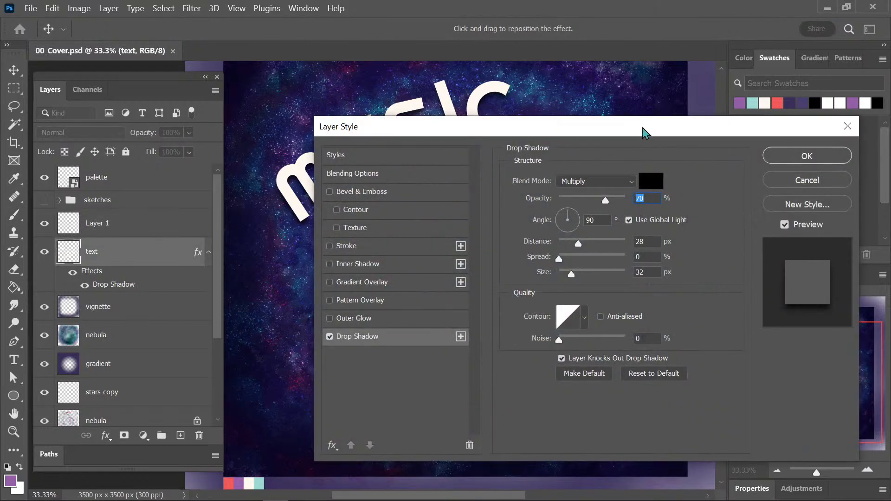
drag(643, 132, 789, 154)
drag(718, 266, 711, 300)
drag(753, 223, 732, 223)
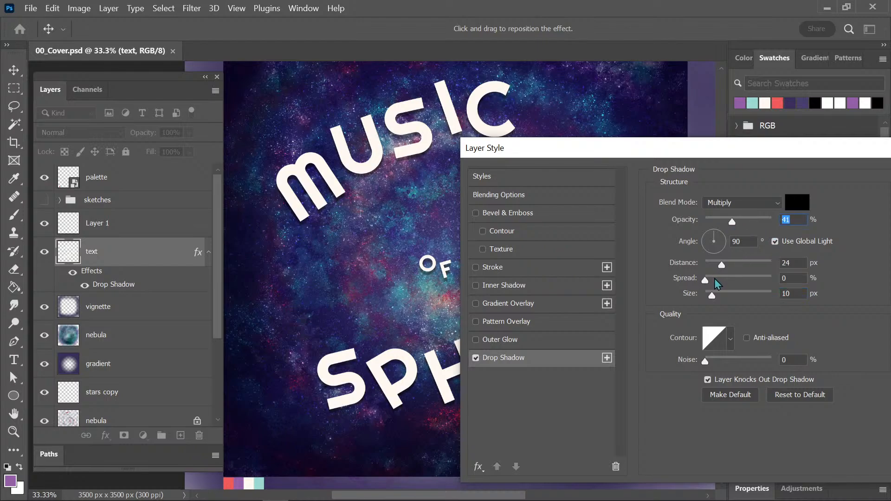
Refine the title's drop shadow to 52% opacity and 20 px distance, apply it and save the document.
drag(722, 266, 719, 267)
drag(737, 222, 740, 223)
drag(813, 153, 643, 153)
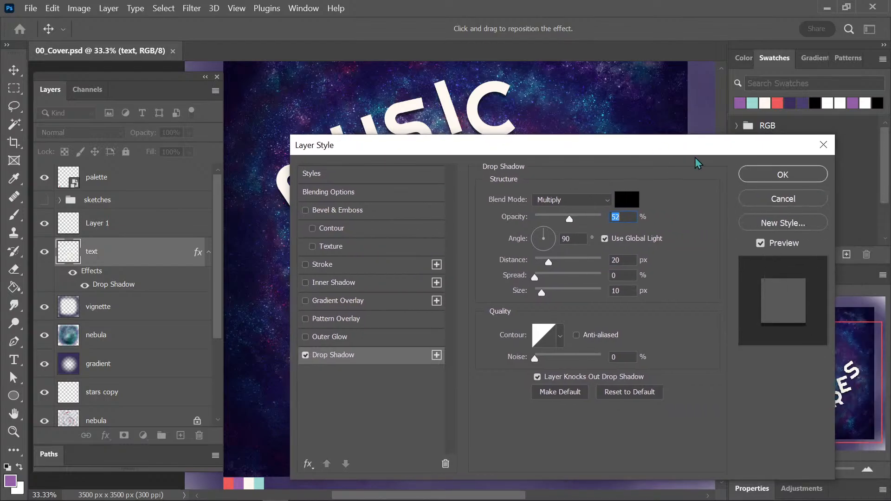
click(770, 178)
key(ctrl+s)
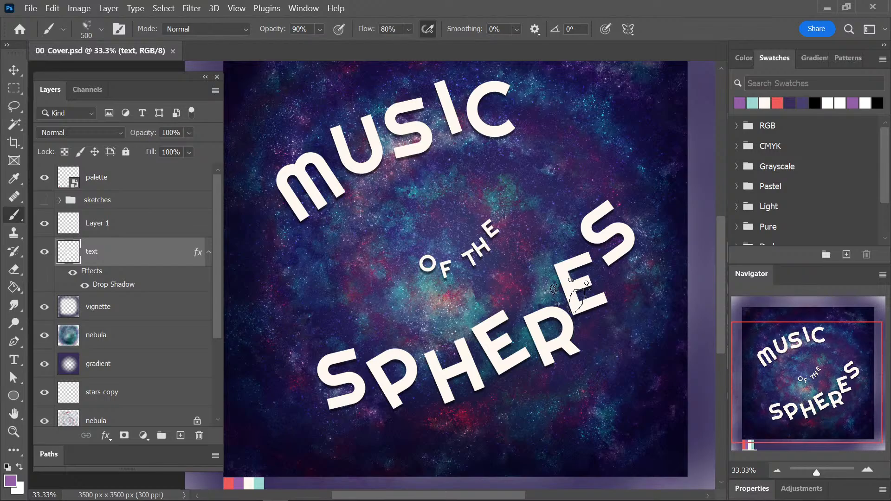
Try purple nebula strokes below SPHERES and across the centre of the text layer, undoing them.
scroll(678, 283, up, 2)
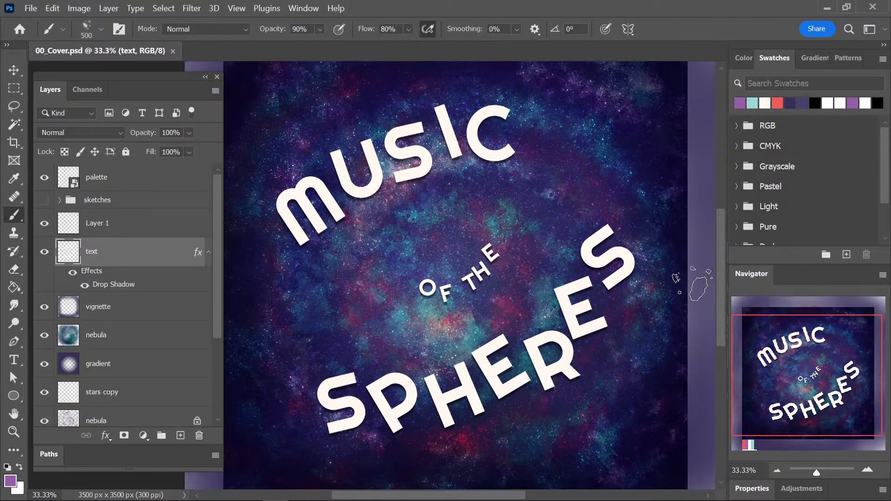
scroll(677, 279, down, 1)
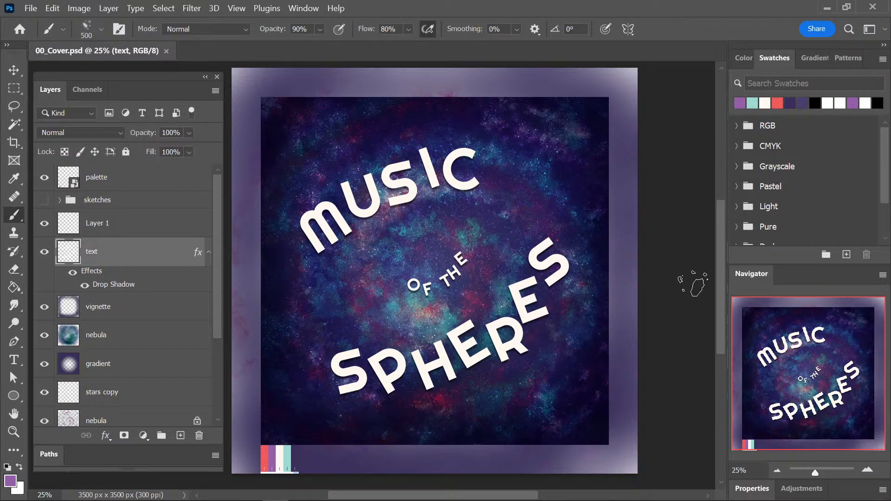
mouse_move(330, 371)
mouse_down()
mouse_move(349, 399)
mouse_move(394, 410)
mouse_move(520, 400)
mouse_up()
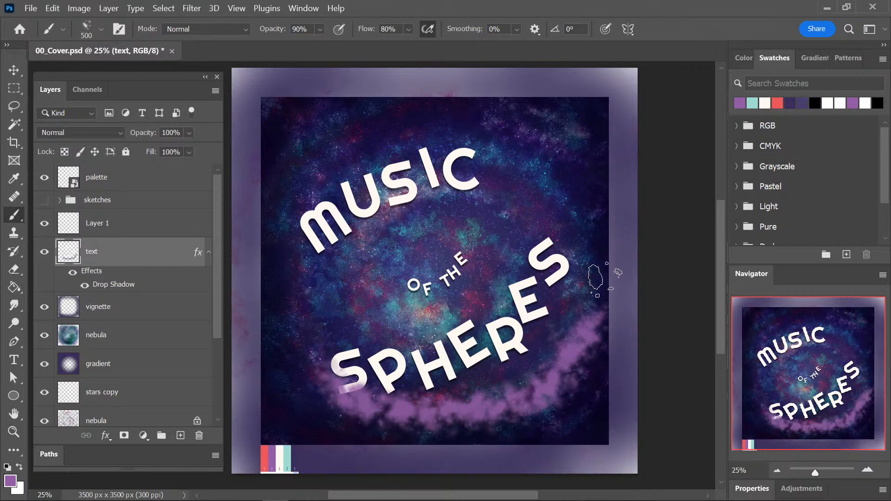
key(ctrl+z)
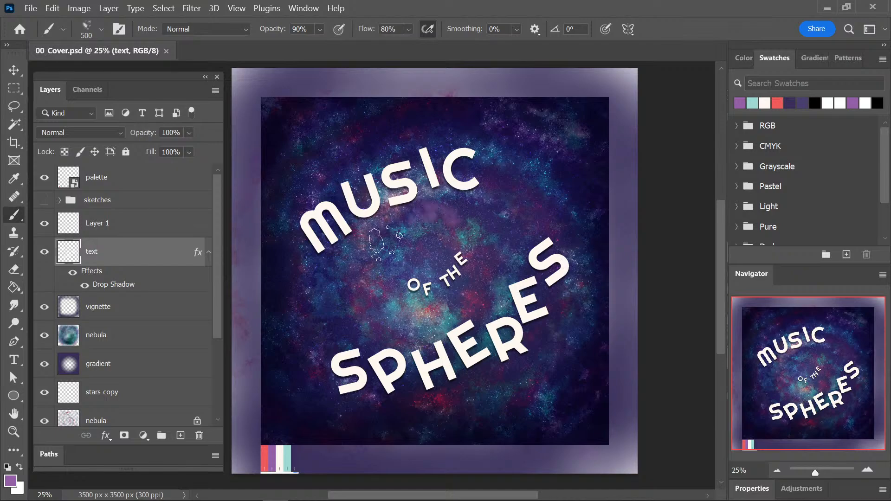
mouse_move(450, 220)
mouse_down()
mouse_move(530, 356)
mouse_move(451, 316)
mouse_move(382, 260)
mouse_up()
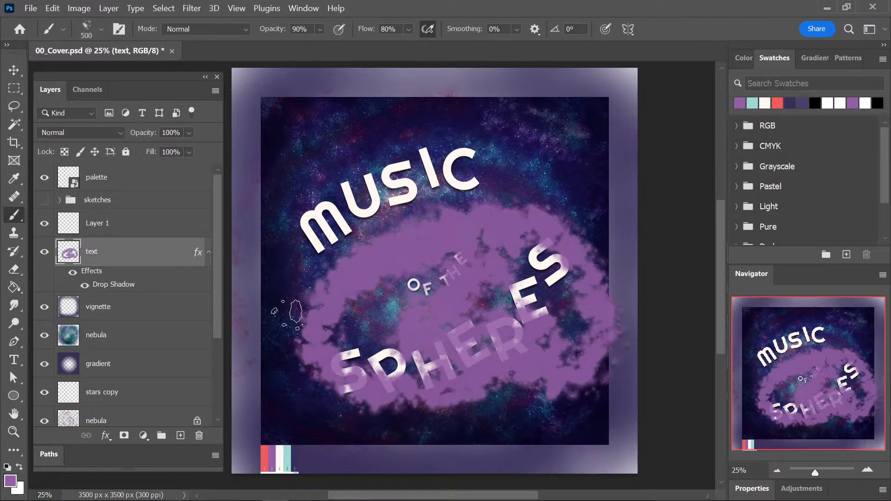
key(ctrl+z)
Select Layer 1 and choose the Bird Mix brush from Kyle's Concept Brushes at 775 px.
click(129, 232)
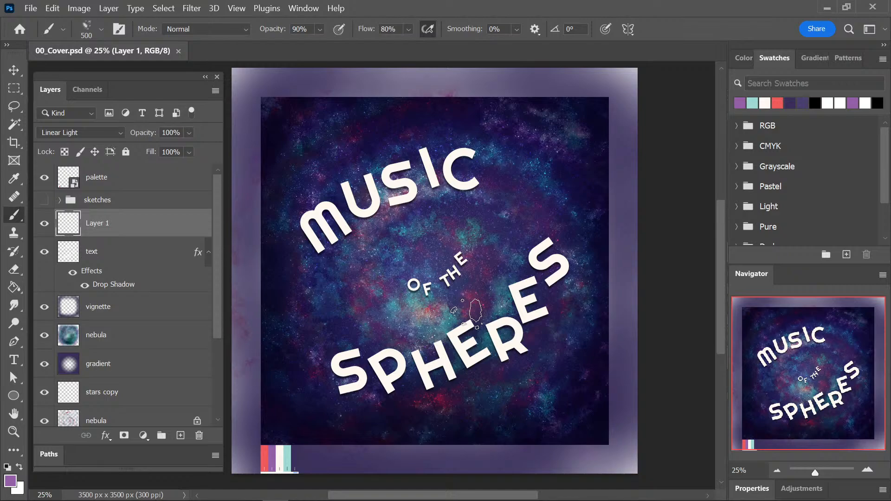
click(87, 29)
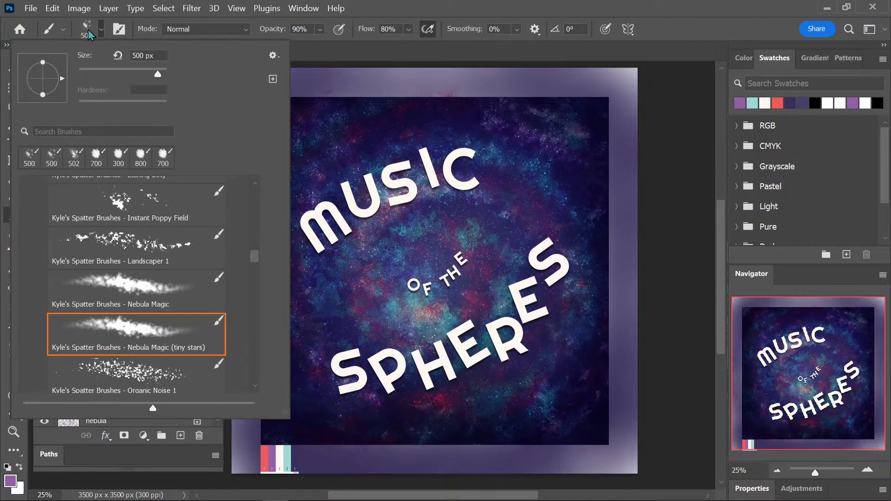
mouse_move(254, 257)
mouse_down()
mouse_move(245, 364)
mouse_move(255, 218)
mouse_up()
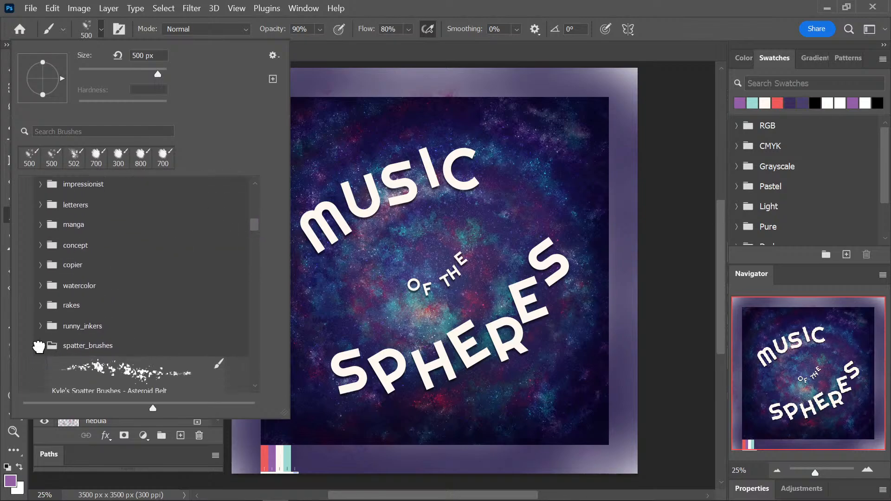
click(38, 343)
click(52, 241)
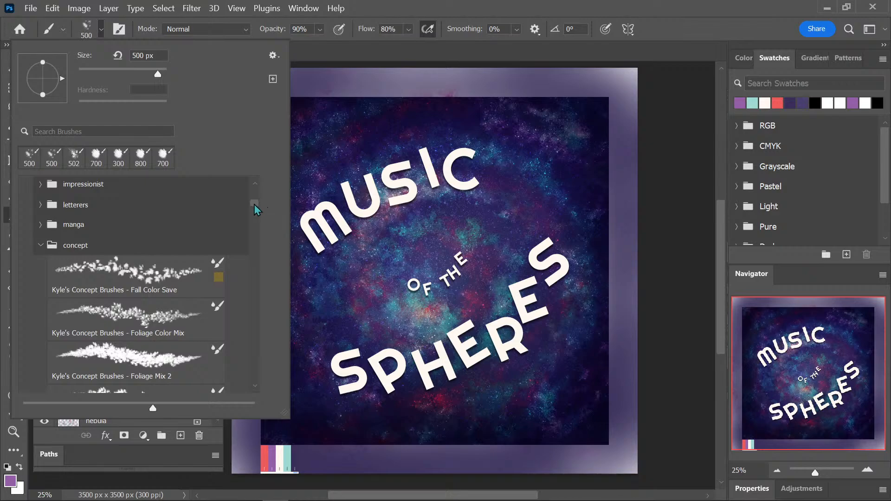
drag(255, 206, 253, 214)
click(182, 261)
click(513, 140)
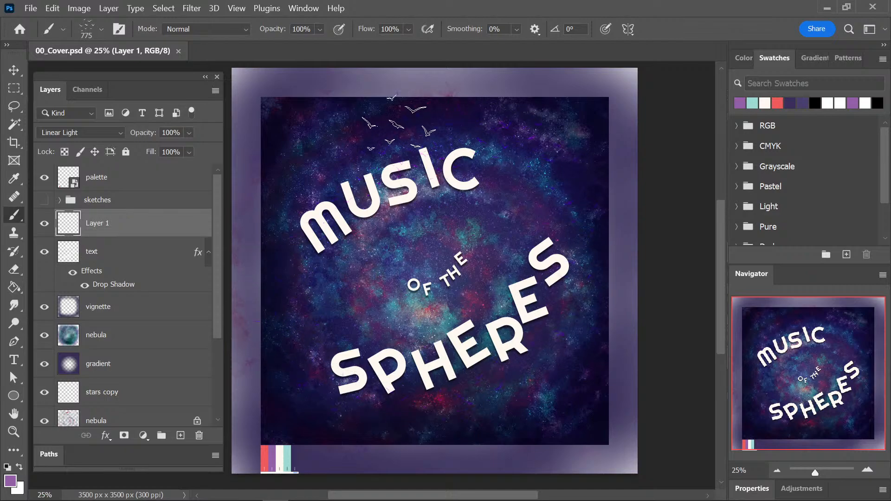
Scatter purple birds around the cover on Layer 1 and set the layer's blend mode to Color Dodge.
click(394, 371)
click(91, 133)
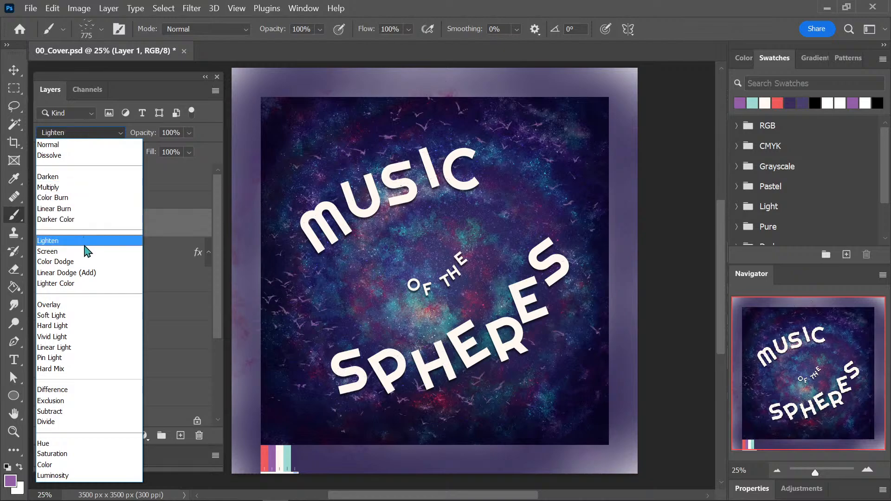
click(85, 265)
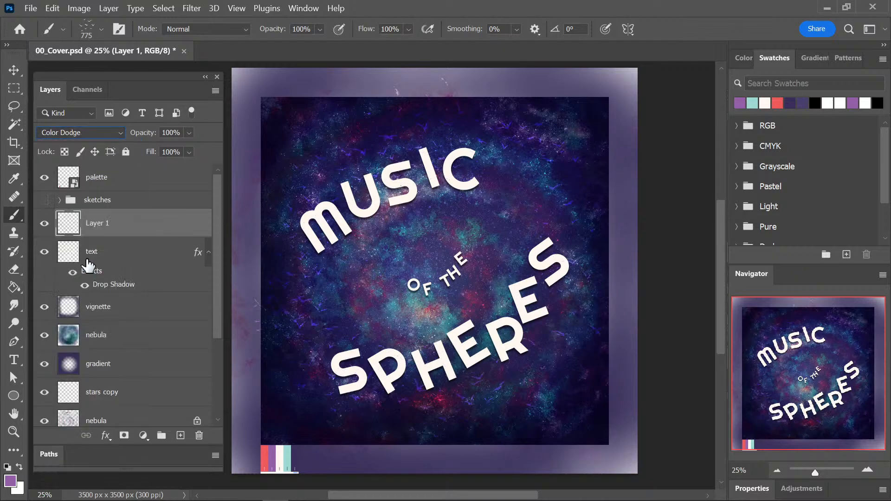
Move Layer 1 beneath the text layer and paint more purple birds across the background.
drag(151, 234, 148, 317)
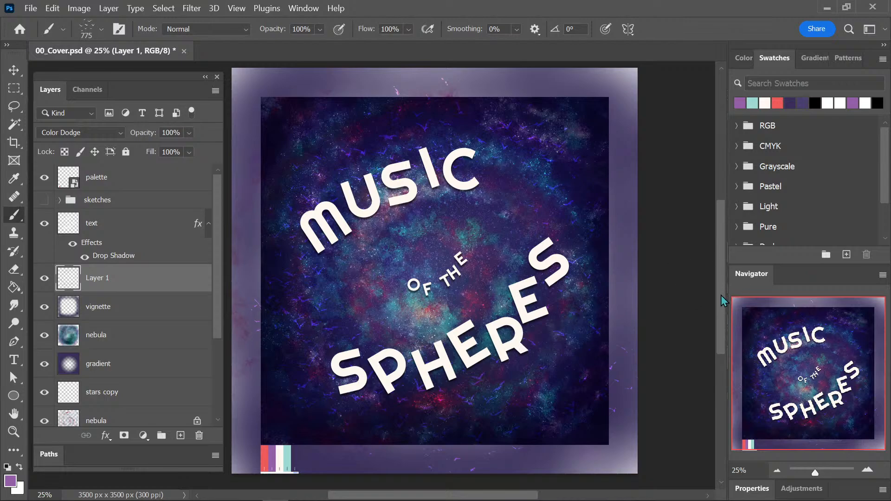
mouse_move(720, 291)
mouse_down()
mouse_move(720, 299)
mouse_move(721, 291)
mouse_up()
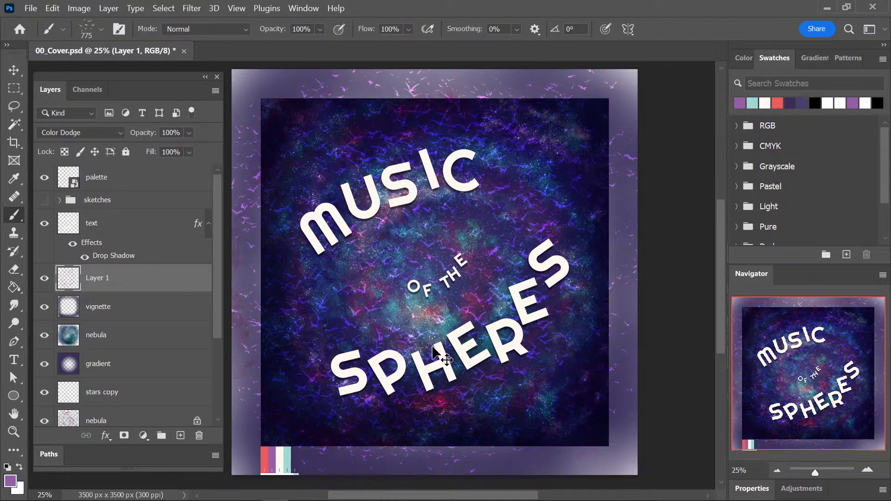
Clear all the painted birds from Layer 1 and save the cover document.
key(ctrl+a)
key(Delete)
key(ctrl+d)
key(ctrl+s)
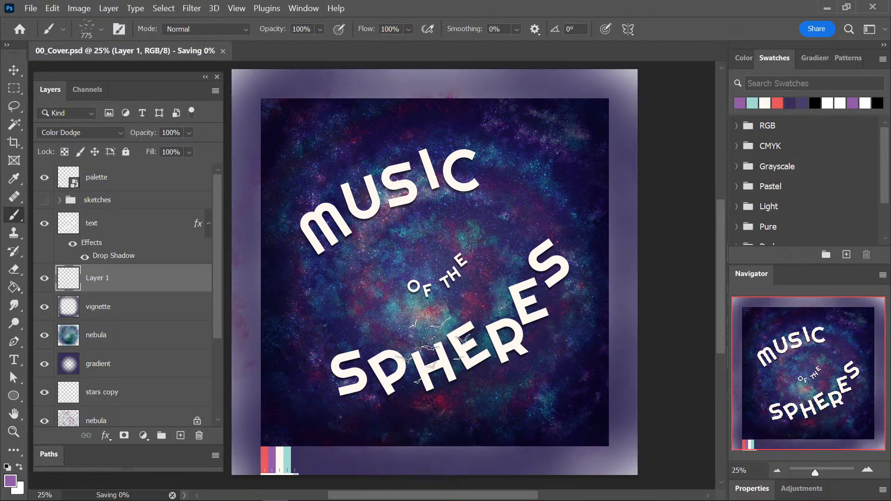
Try the Broken Lines concept brush at 343 px above OF THE on Layer 1 and undo the marks.
click(87, 29)
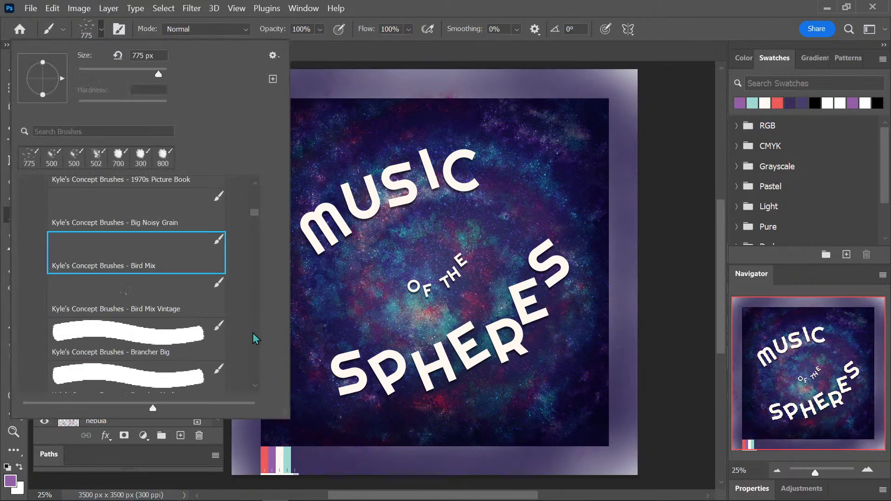
scroll(252, 331, down, 5)
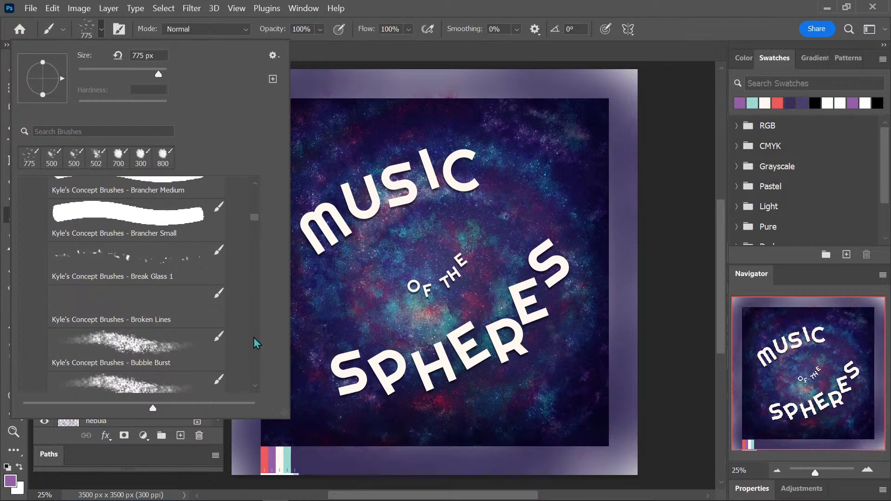
click(170, 315)
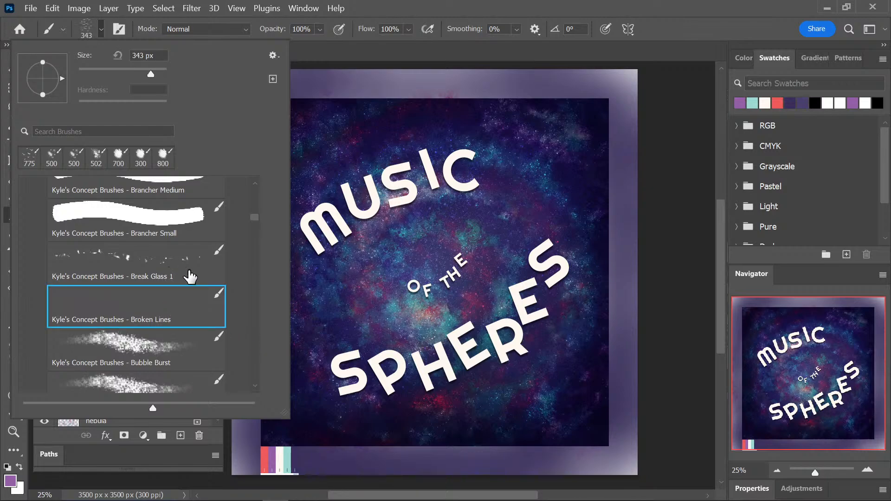
click(373, 242)
click(454, 235)
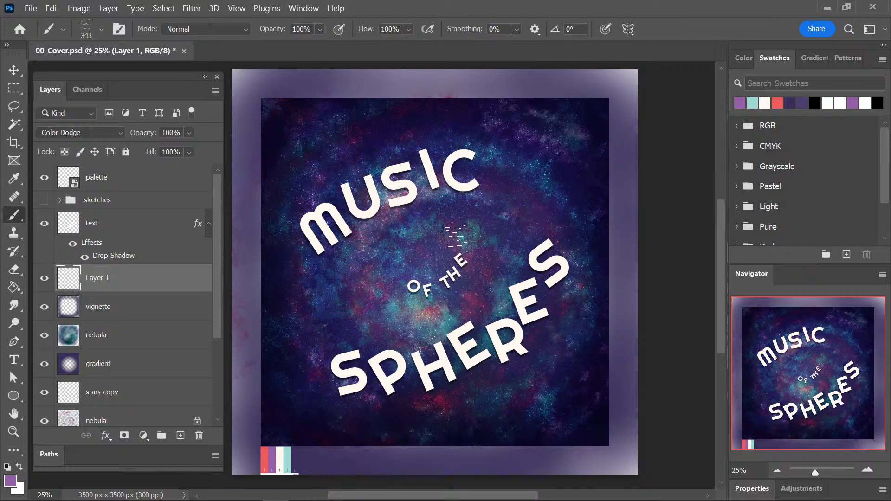
key(ctrl+z)
Choose the Bubble Burst CJ concept brush and try a purple stroke over the cover, undoing it.
click(84, 39)
scroll(256, 391, down, 2)
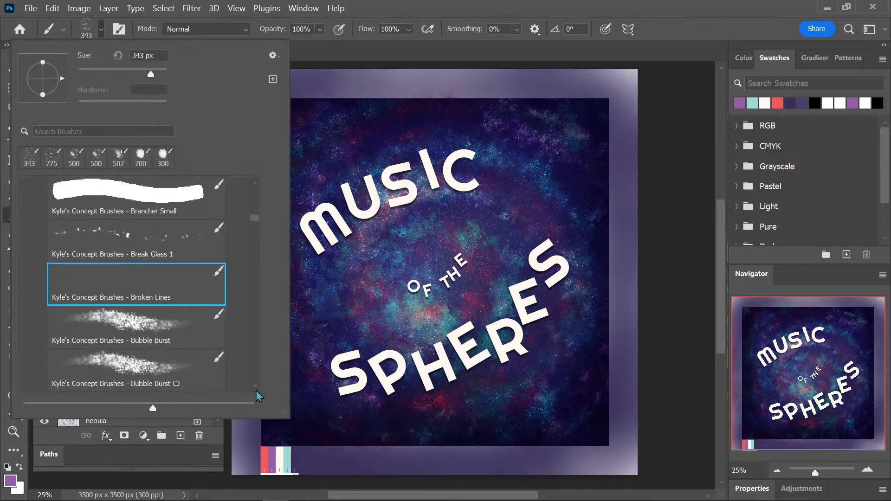
scroll(256, 392, down, 1)
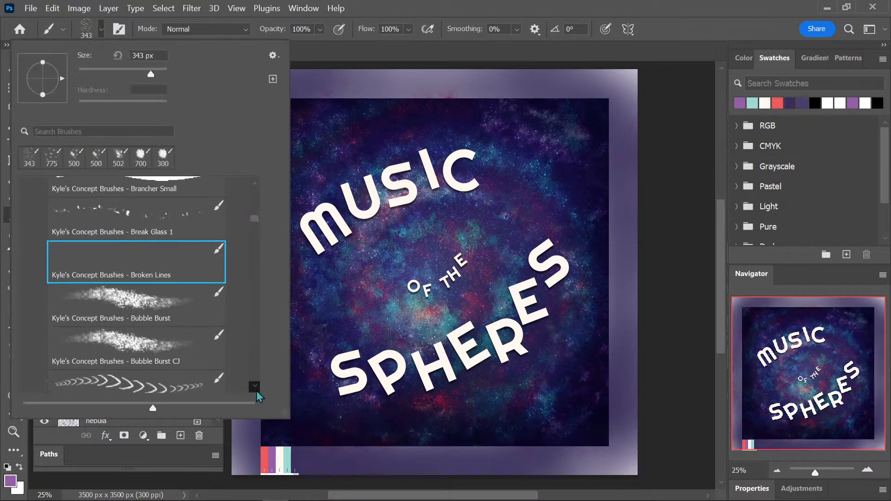
click(176, 356)
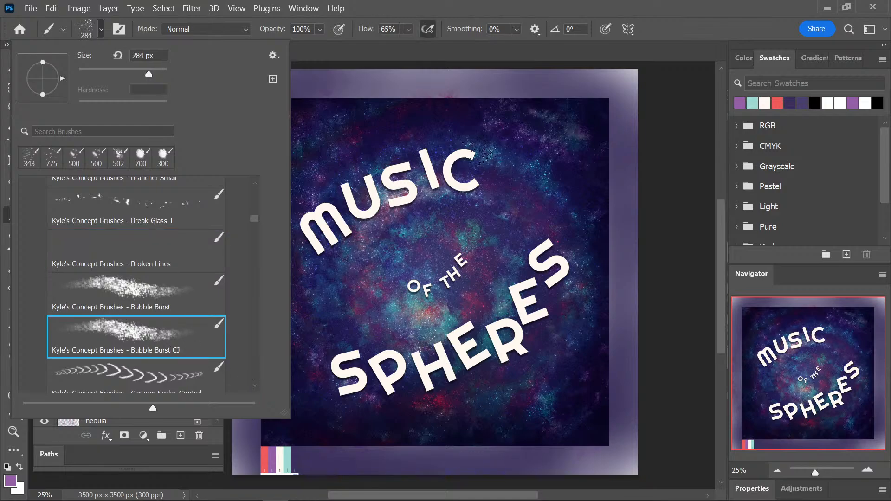
mouse_move(509, 155)
mouse_down()
mouse_move(478, 152)
mouse_move(298, 241)
mouse_move(308, 379)
mouse_move(476, 390)
mouse_move(570, 237)
mouse_move(367, 264)
mouse_move(406, 320)
mouse_up()
key(ctrl+z)
Enlarge the brush to 1000 px and paint purple bubble splatters around the title lettering and the cover's corners.
key(bracketright)
key(bracketright)
key(bracketright)
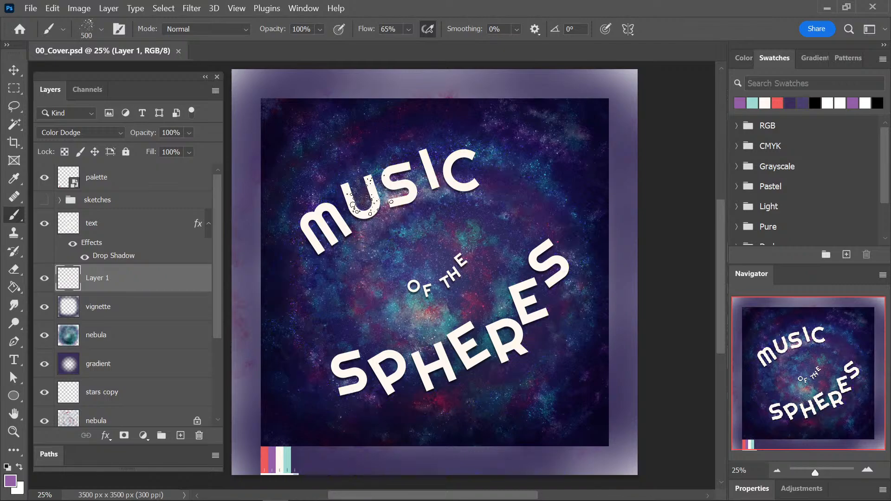
key(bracketright)
key(bracketright)
key(bracketright)
key(bracketright)
key(bracketright)
click(320, 153)
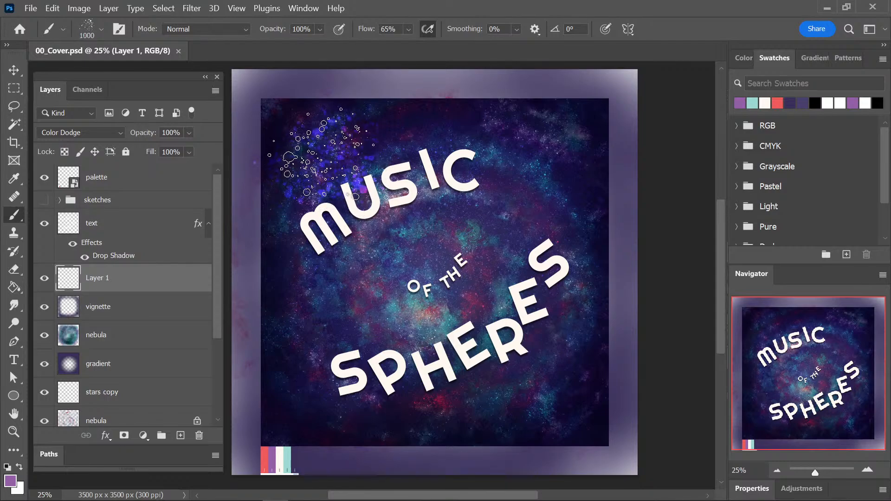
click(527, 182)
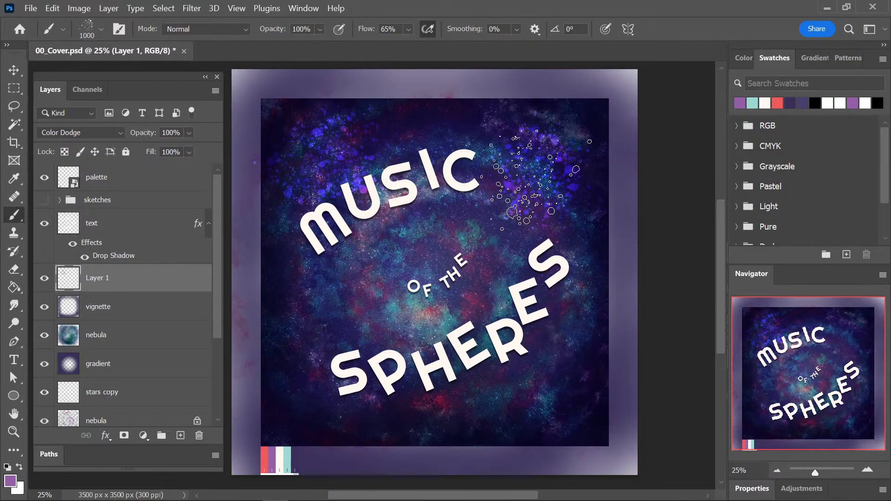
click(344, 399)
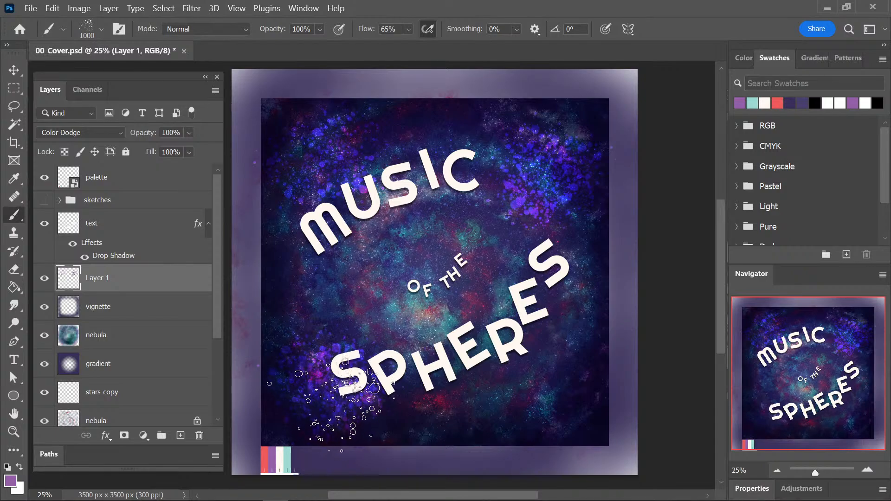
mouse_move(557, 346)
mouse_down()
mouse_move(528, 339)
mouse_move(500, 359)
mouse_up()
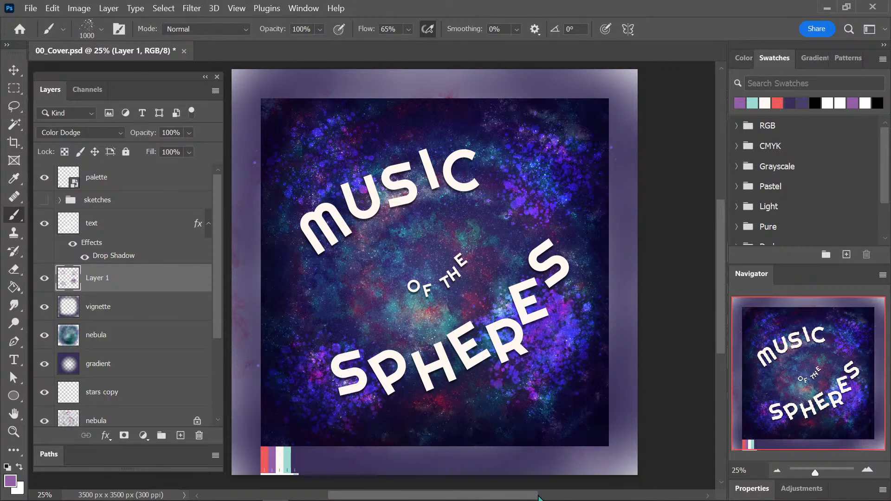
drag(405, 306, 390, 200)
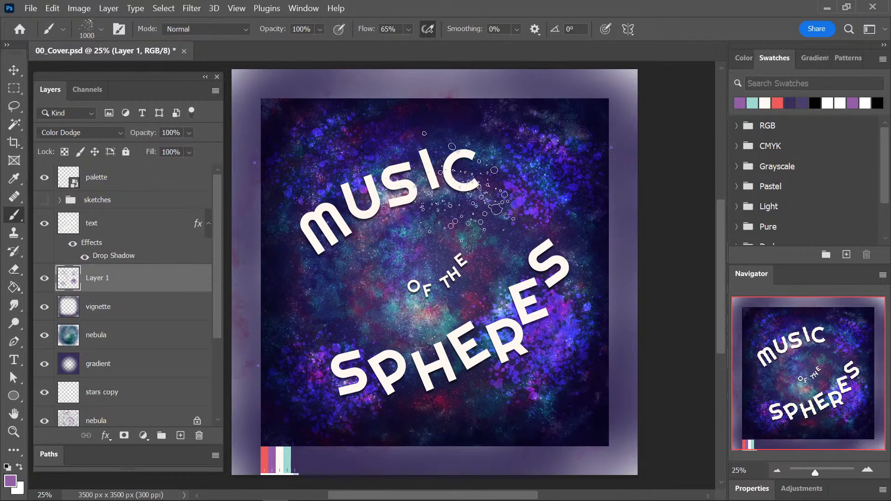
mouse_move(466, 290)
mouse_down()
mouse_move(488, 232)
mouse_move(474, 69)
mouse_up()
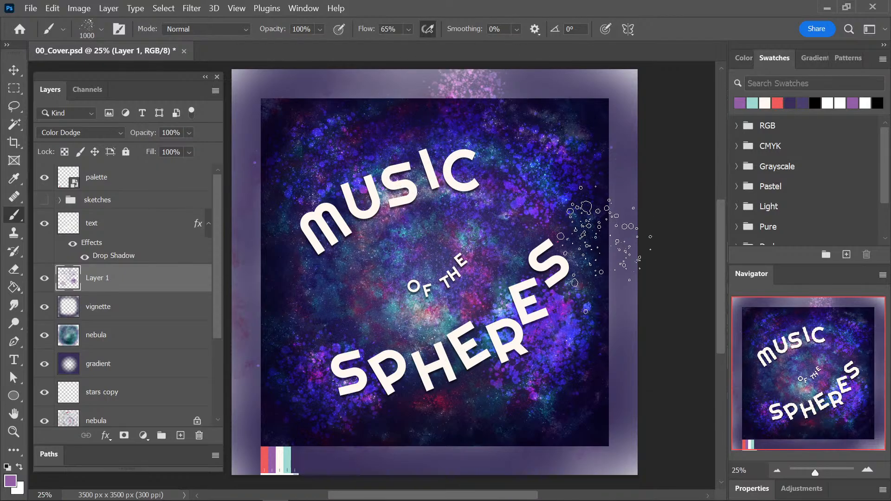
Clear all the purple bubble splatters from Layer 1 and remove the selection.
key(ctrl+a)
key(Delete)
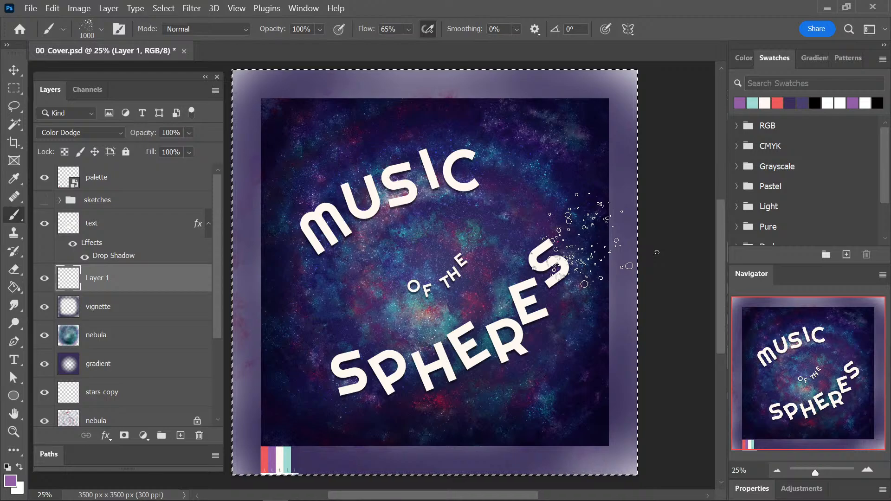
key(ctrl+d)
Try the Cracked Earth concept brush at 1000 px around the title, enlarge the brush to 1200 px and undo the marks.
click(89, 30)
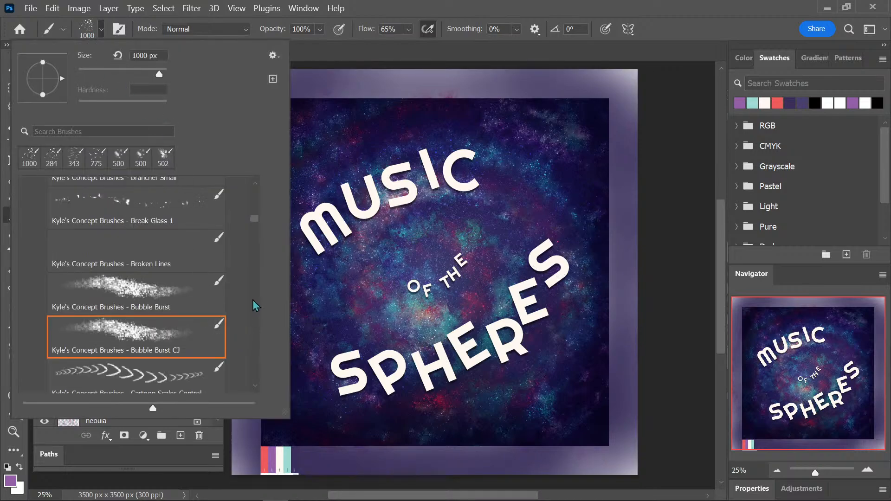
scroll(253, 301, down, 5)
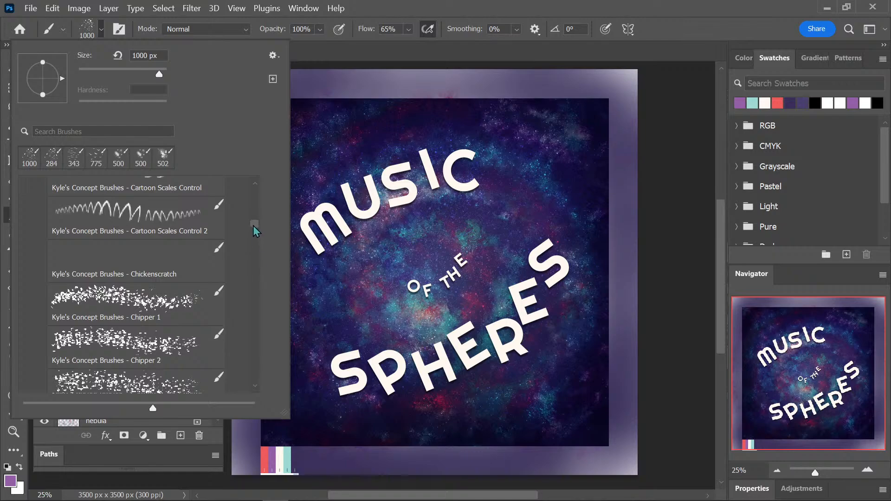
drag(253, 226, 253, 230)
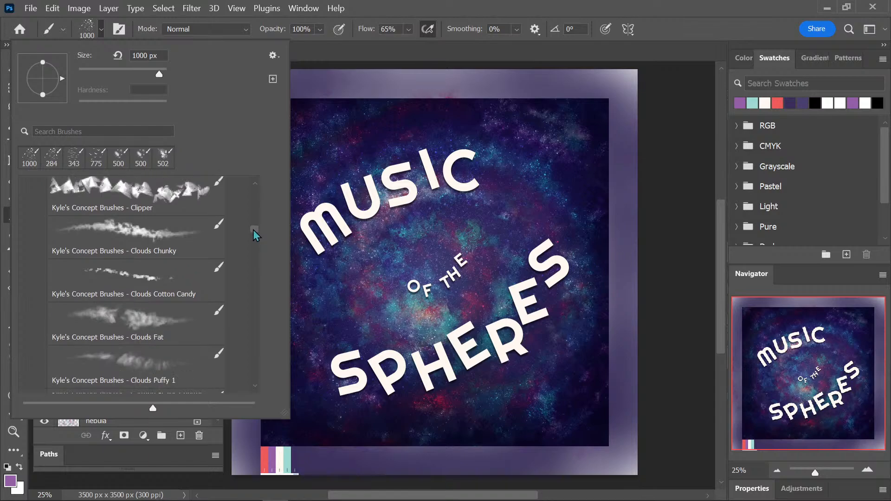
click(252, 250)
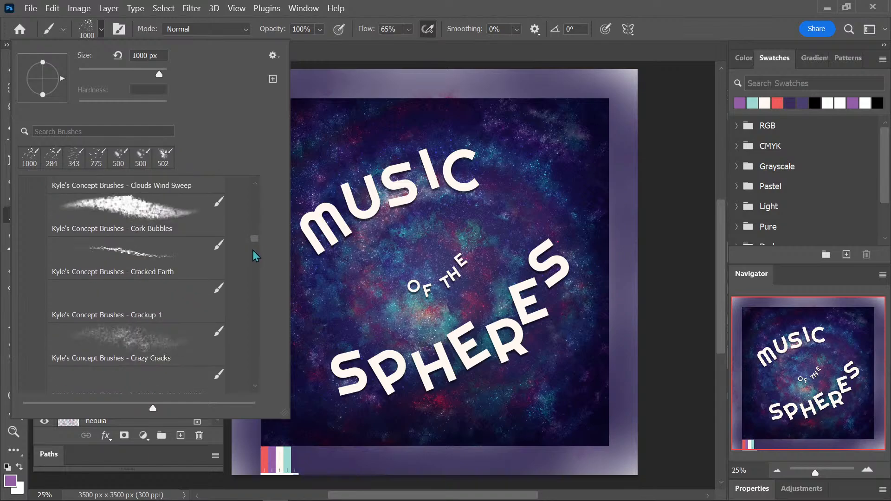
click(170, 266)
mouse_move(399, 208)
mouse_down()
mouse_move(299, 357)
mouse_move(584, 252)
mouse_move(501, 157)
mouse_up()
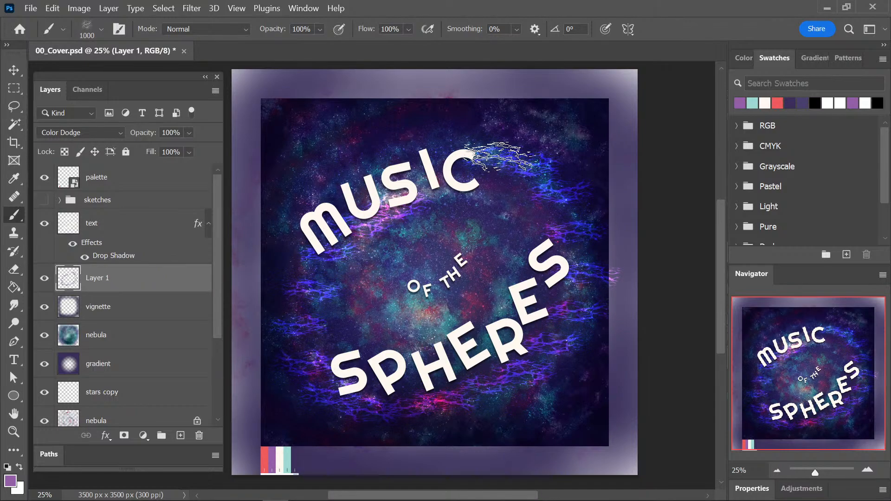
key(bracketright)
key(bracketright)
key(ctrl+z)
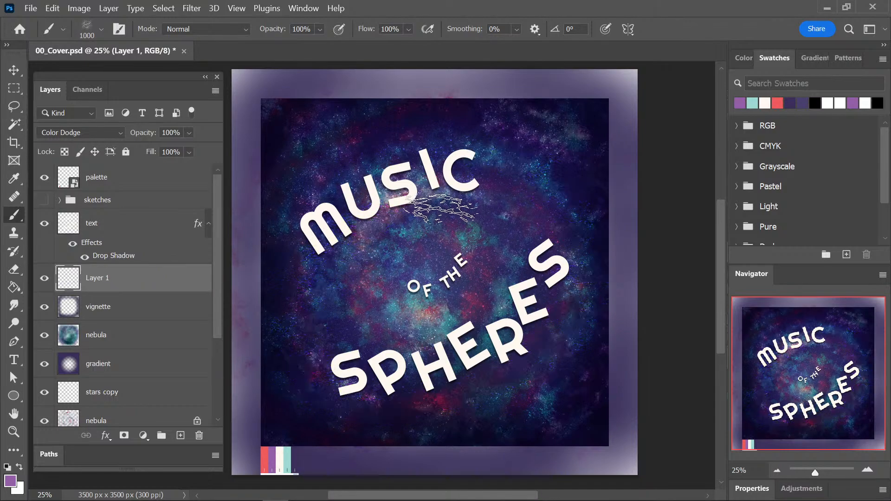
Paint 1200 px purple crack textures behind MUSIC, SPHERES and the lower part of the cover, and undo the strokes.
mouse_move(484, 189)
mouse_down()
mouse_move(305, 254)
mouse_move(324, 261)
mouse_move(351, 250)
mouse_move(297, 297)
mouse_move(387, 289)
mouse_move(451, 269)
mouse_move(389, 304)
mouse_move(483, 281)
mouse_move(510, 286)
mouse_move(395, 331)
mouse_move(453, 328)
mouse_move(603, 279)
mouse_up()
click(304, 445)
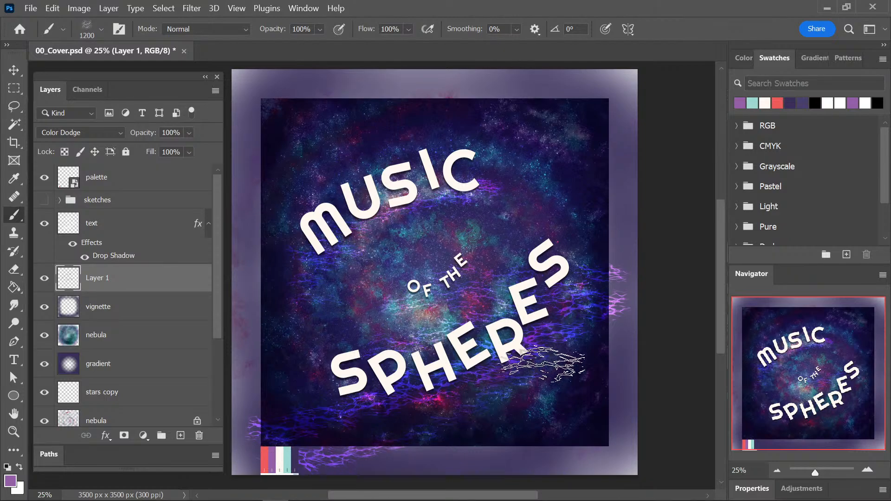
click(587, 369)
click(384, 219)
click(327, 262)
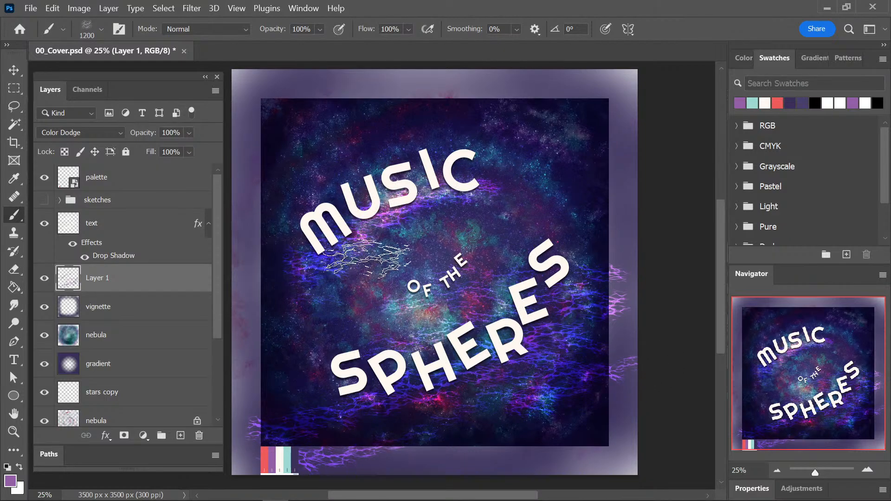
click(367, 167)
key(ctrl+z)
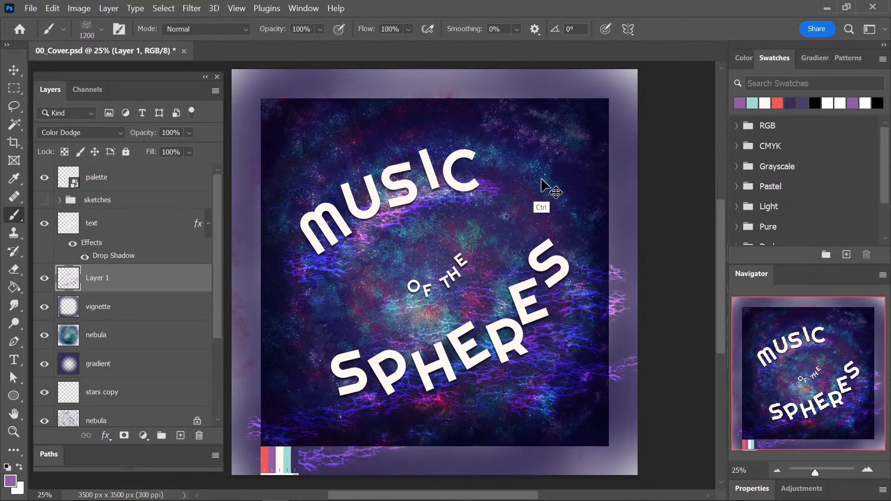
key(ctrl+z)
key(ctrl+z)
key(ctrl+z)
key(ctrl+z)
Try further Cracked Earth strokes around the title and along the cover's edges, undoing the latest ones.
mouse_move(583, 286)
mouse_down()
mouse_move(378, 387)
mouse_move(441, 424)
mouse_move(649, 355)
mouse_up()
mouse_move(533, 230)
mouse_down()
mouse_move(512, 166)
mouse_move(519, 148)
mouse_move(433, 127)
mouse_move(234, 211)
mouse_move(246, 229)
mouse_move(353, 177)
mouse_up()
key(ctrl+z)
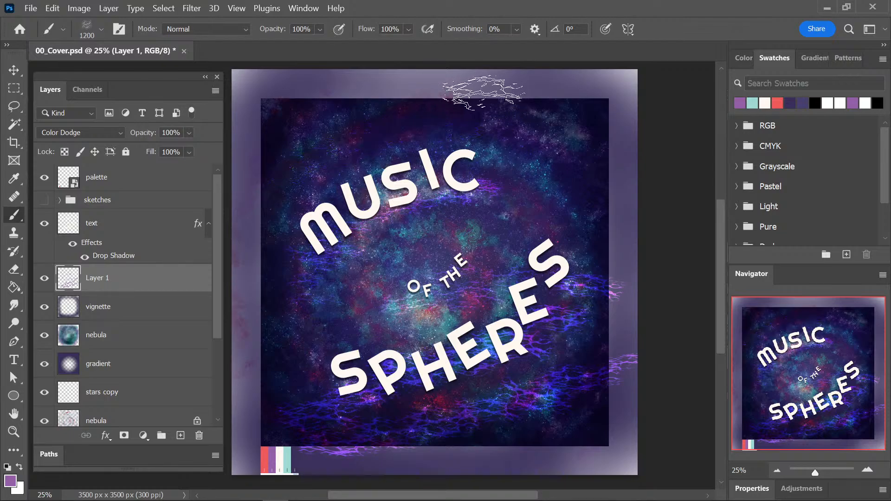
mouse_move(472, 100)
mouse_down()
mouse_move(313, 169)
mouse_move(253, 232)
mouse_move(273, 259)
mouse_up()
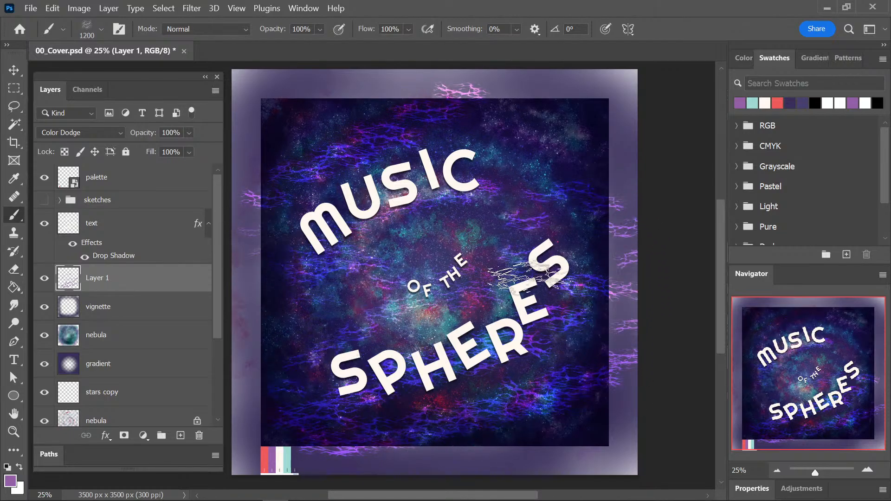
mouse_move(505, 444)
mouse_down()
mouse_move(564, 452)
mouse_move(635, 339)
mouse_move(622, 290)
mouse_up()
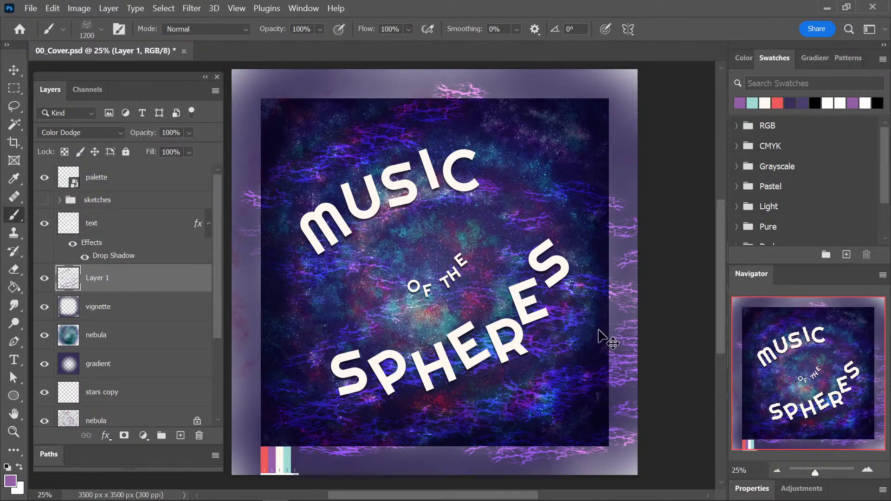
key(ctrl+z)
key(ctrl+z)
Try one more crack stroke above MUSIC, undo all the crack marks and save the cover document.
mouse_move(390, 131)
mouse_down()
mouse_move(330, 252)
mouse_move(464, 168)
mouse_move(520, 179)
mouse_up()
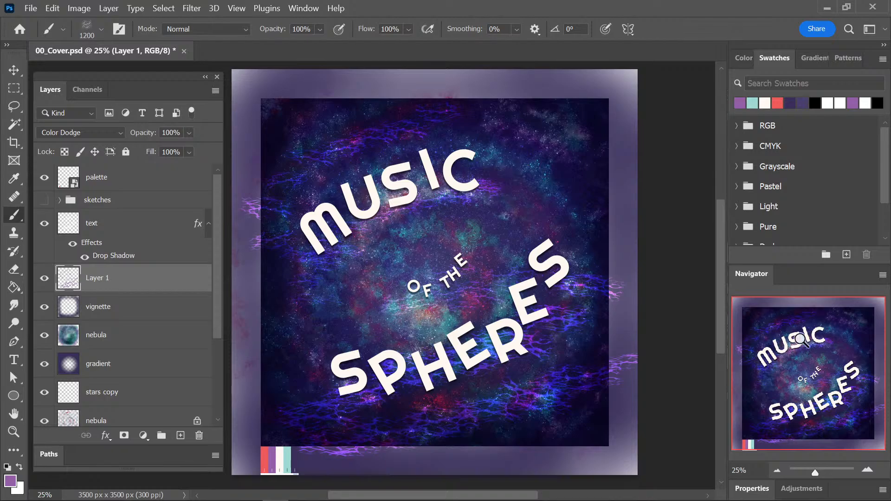
key(ctrl+z)
key(ctrl+z)
key(ctrl+s)
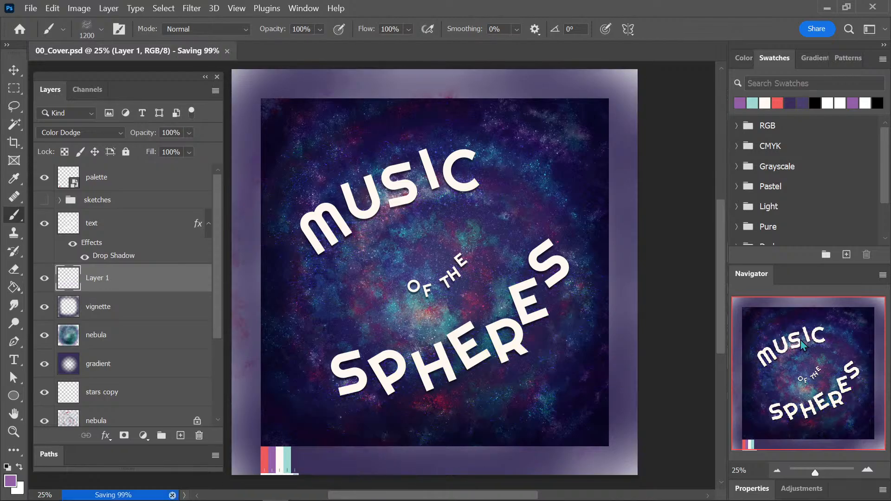
Choose the Downpour 1 concept brush at 775 px and paint purple vertical streaks across the whole cover on Layer 1.
click(98, 35)
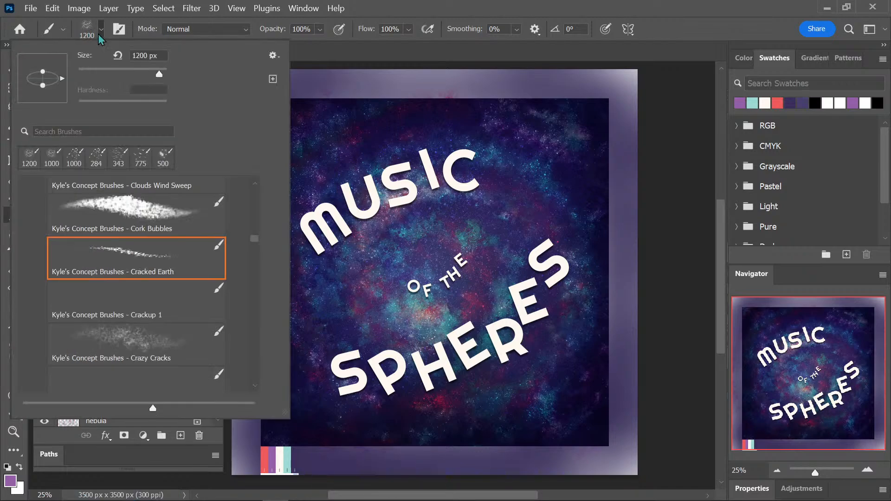
drag(257, 241, 255, 250)
click(183, 254)
key(Return)
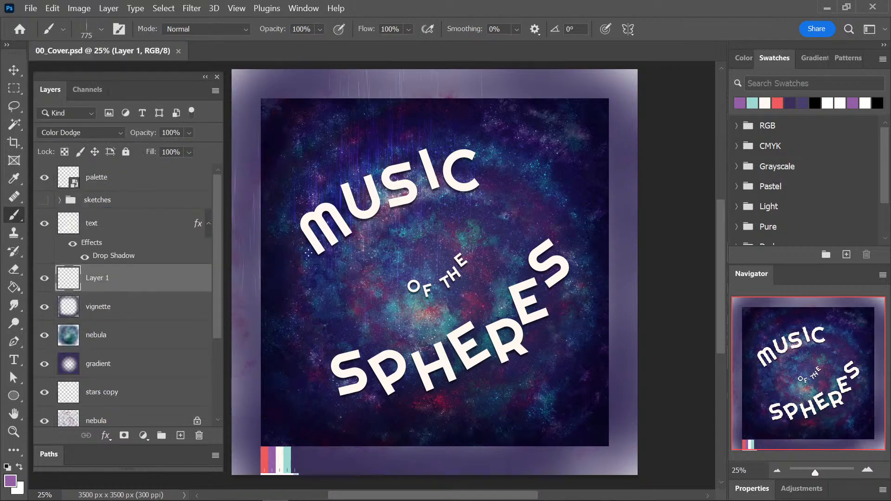
mouse_move(539, 219)
mouse_down()
mouse_move(515, 265)
mouse_move(524, 393)
mouse_move(572, 449)
mouse_up()
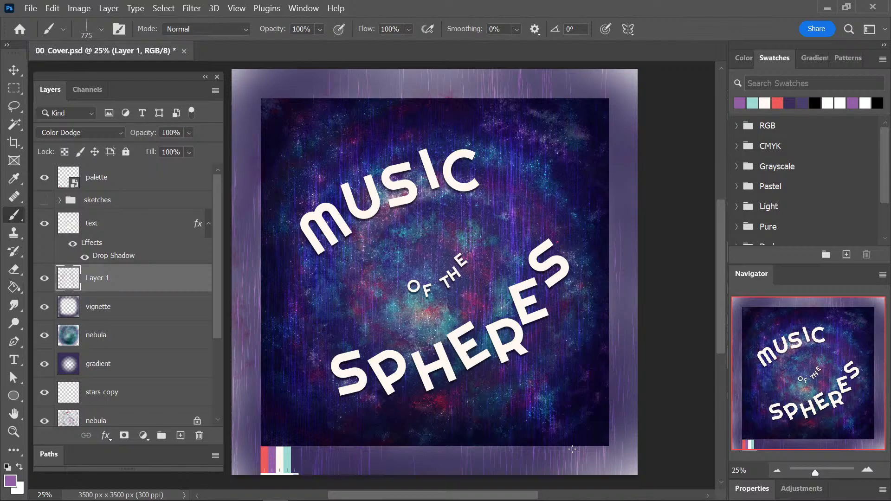
click(410, 339)
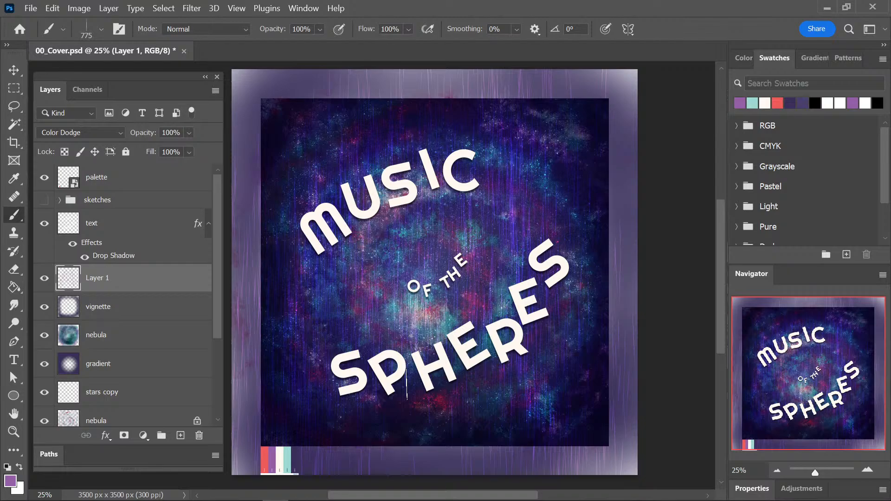
Move Layer 1 with the streaks above the text layer and set its blend mode to Divide.
key(ctrl+plus)
key(ctrl+plus)
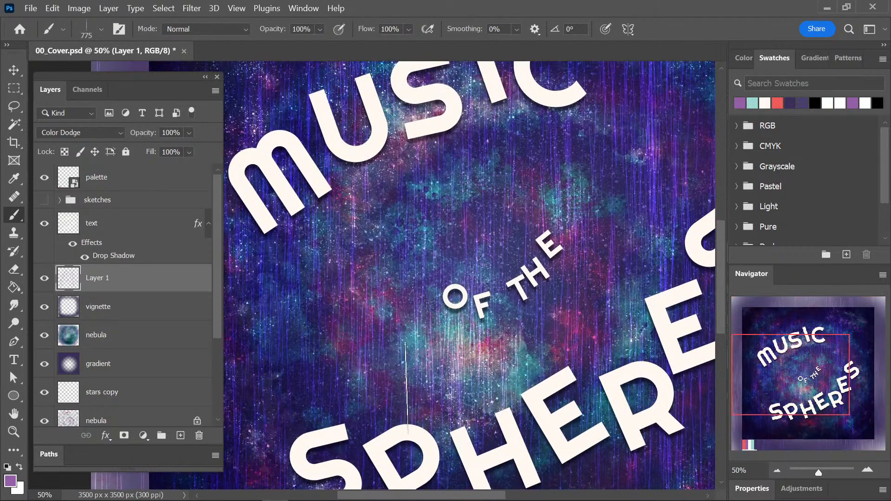
key(ctrl+minus)
key(ctrl+minus)
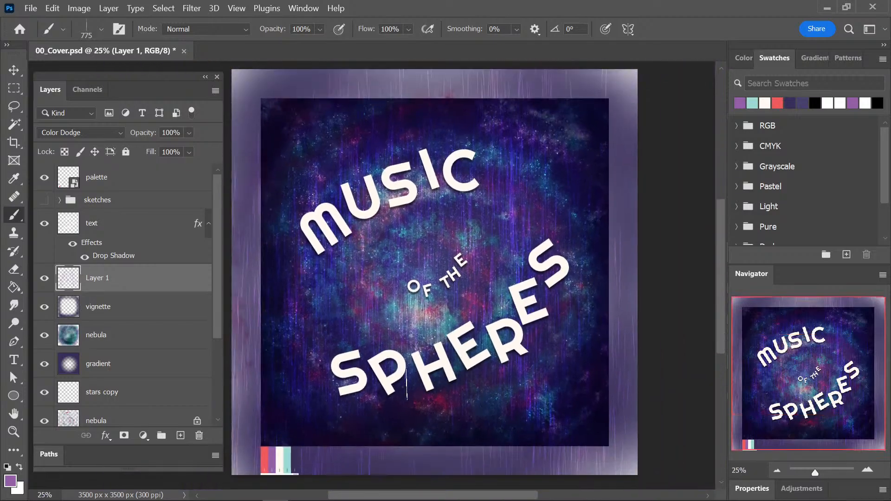
key(ctrl+plus)
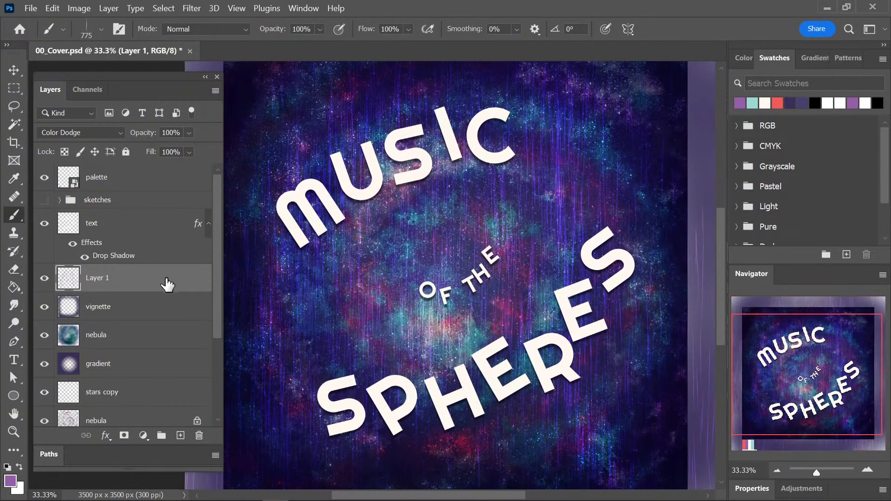
mouse_move(167, 284)
mouse_down()
mouse_move(181, 203)
mouse_move(173, 210)
mouse_up()
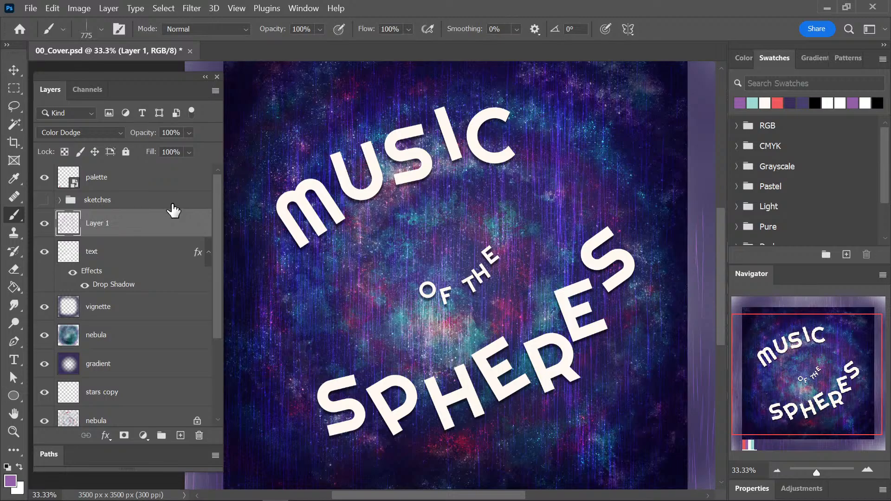
click(90, 133)
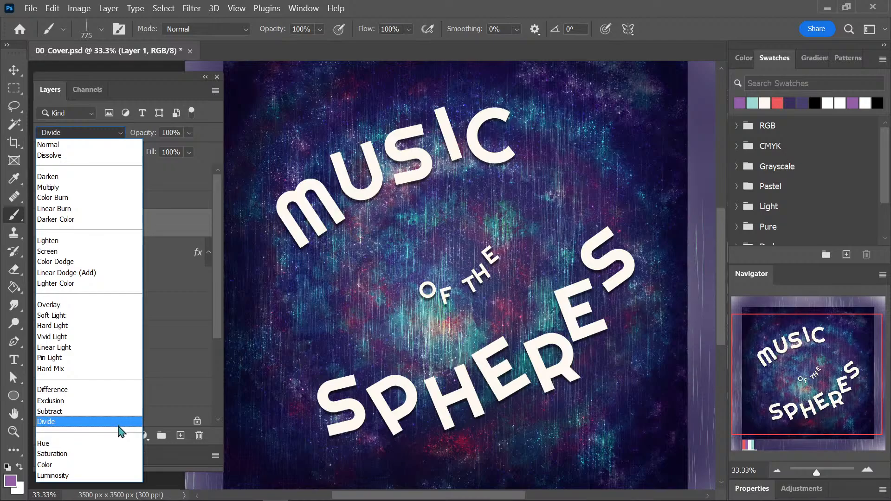
click(121, 422)
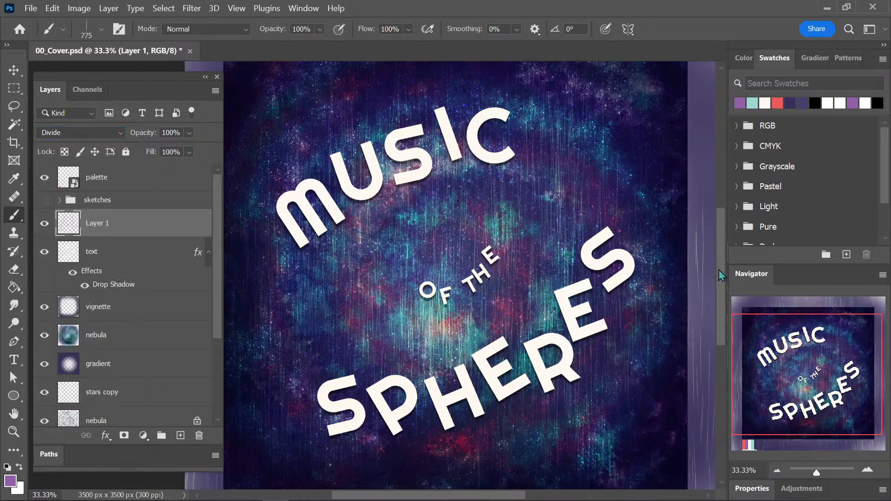
Rename the streaks layer as lines.
mouse_move(718, 270)
mouse_down()
mouse_move(720, 257)
mouse_move(717, 270)
mouse_up()
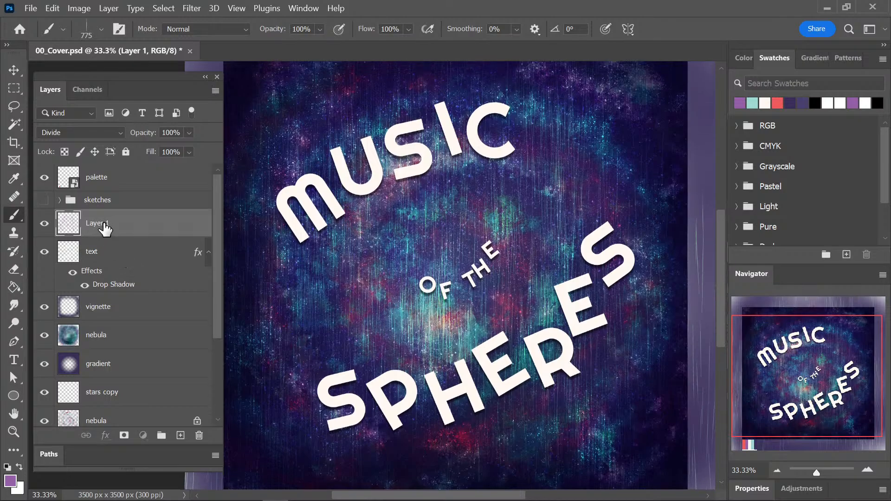
double_click(105, 228)
text(lines)
key(Return)
Add a new layer directly above the text layer and clip it to the lettering.
click(132, 252)
click(180, 435)
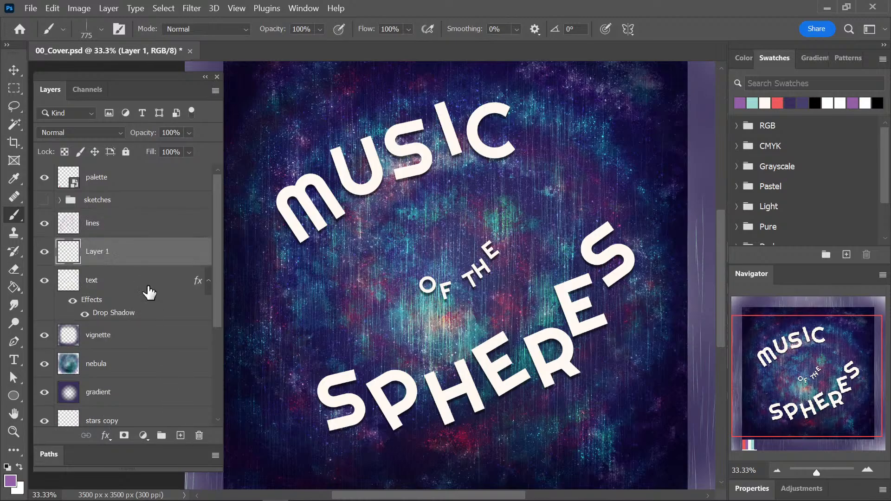
alt+click(138, 266)
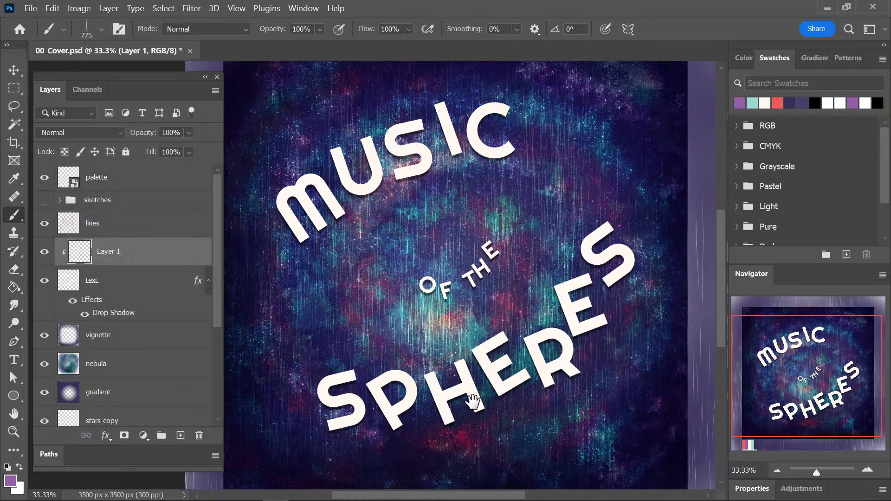
Sample the dark purple beside the palette strip as the painting colour and return to the Brush tool.
drag(472, 400, 472, 327)
key(i)
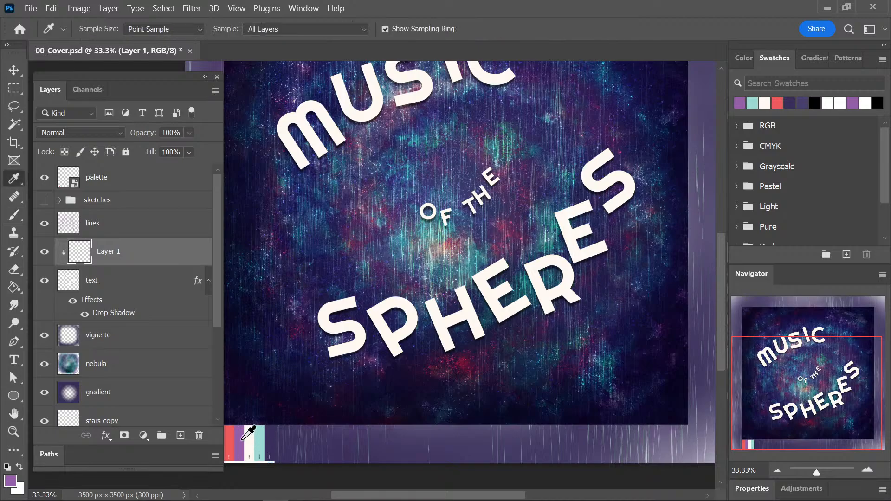
click(272, 435)
key(b)
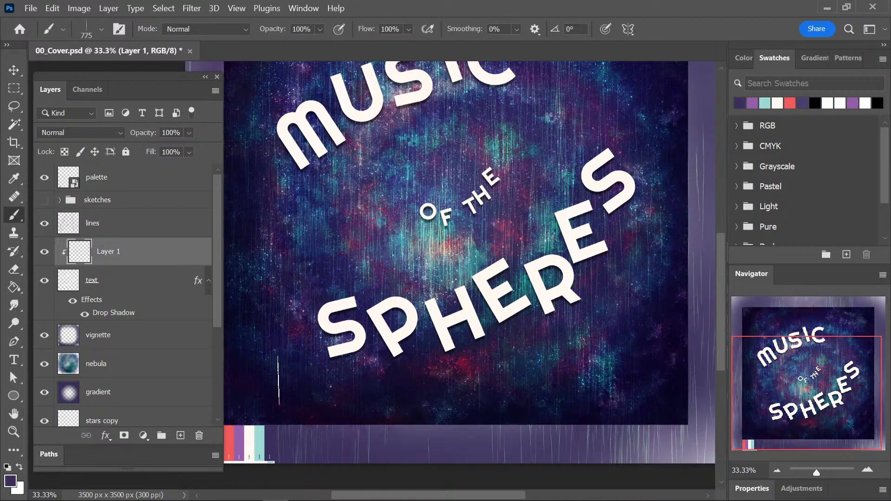
Choose the Manga Line Grit concept brush, try a dark purple stroke over the S and P of SPHERES, and undo it.
click(91, 35)
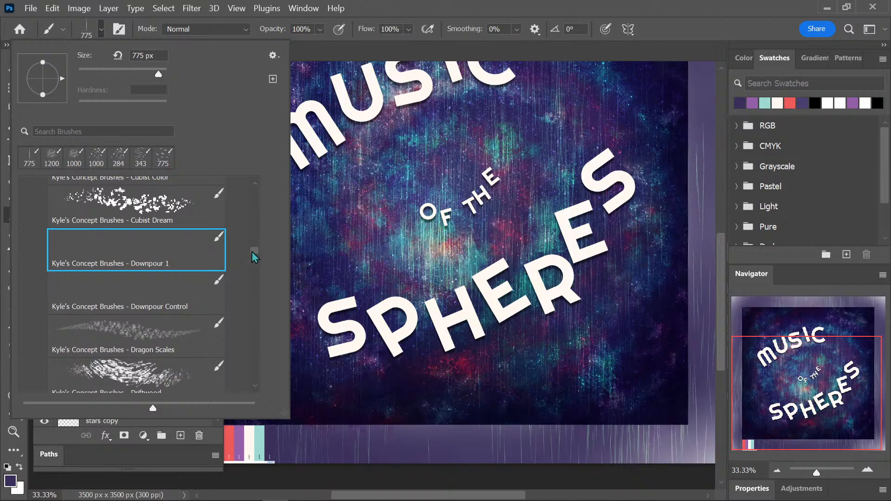
mouse_move(252, 253)
mouse_down()
mouse_move(240, 294)
mouse_move(232, 291)
mouse_up()
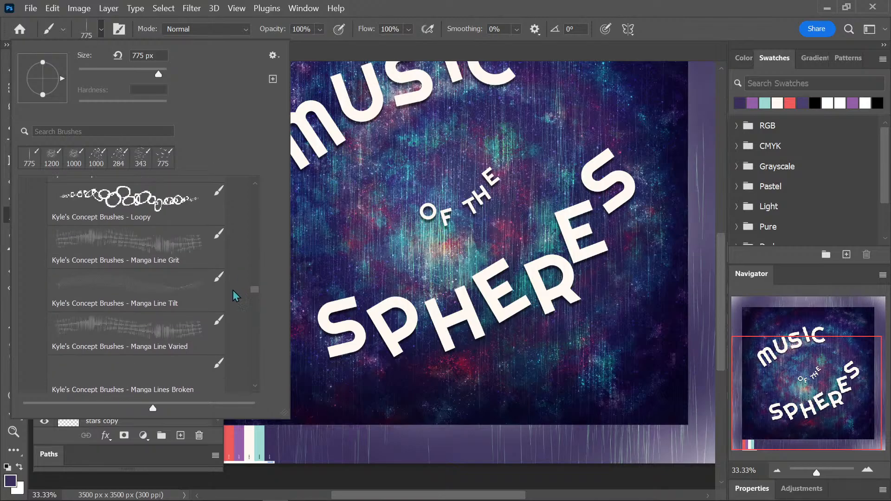
click(183, 246)
drag(402, 328, 372, 326)
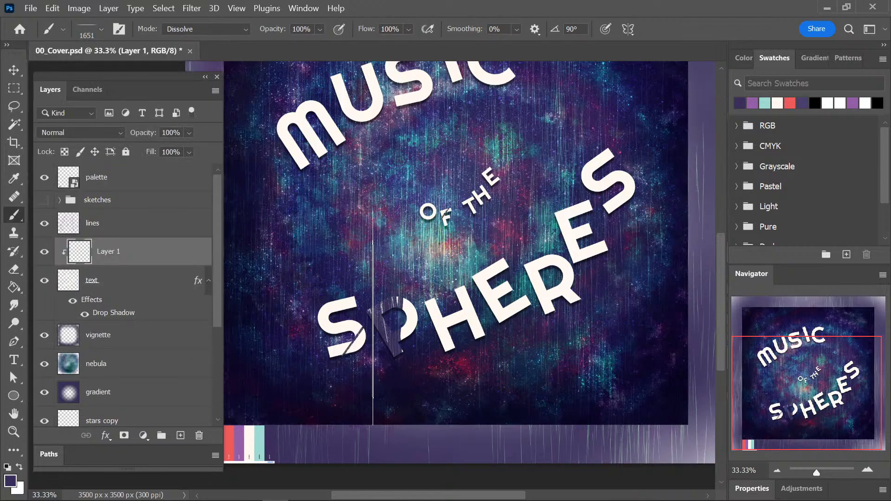
key(ctrl+z)
Reduce the Manga Line Grit brush size to 125 px.
key(bracketleft)
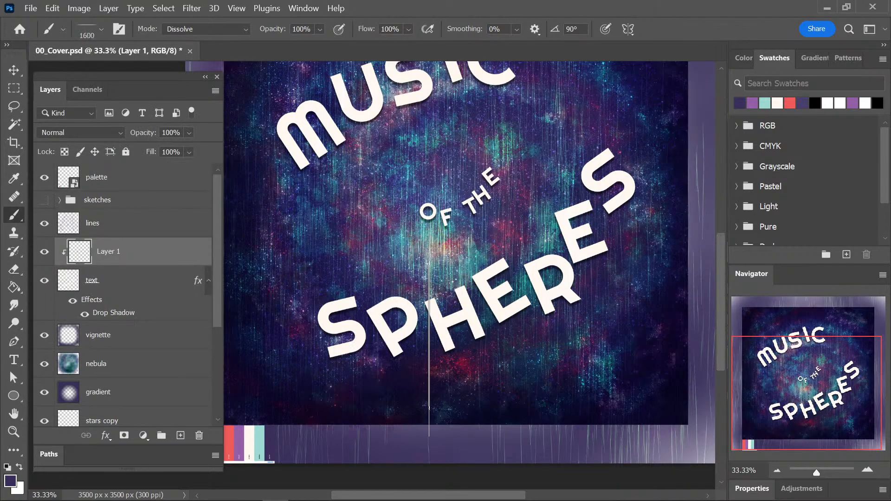
key(bracketleft)
key(bracketleft)
key(bracketleft)
key(bracketleft)
key(bracketleft)
key(bracketleft)
key(bracketleft)
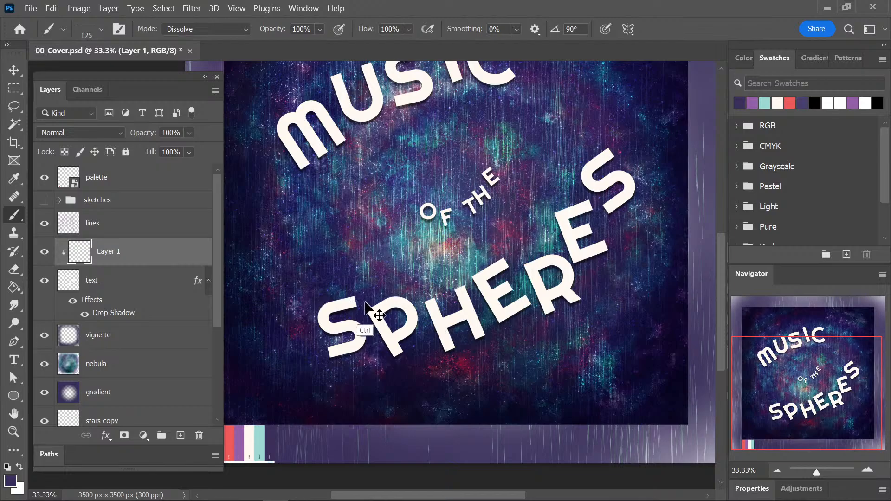
Try a dark purple Manga Line Grit stroke over the first S of SPHERES and undo it.
drag(333, 328, 363, 339)
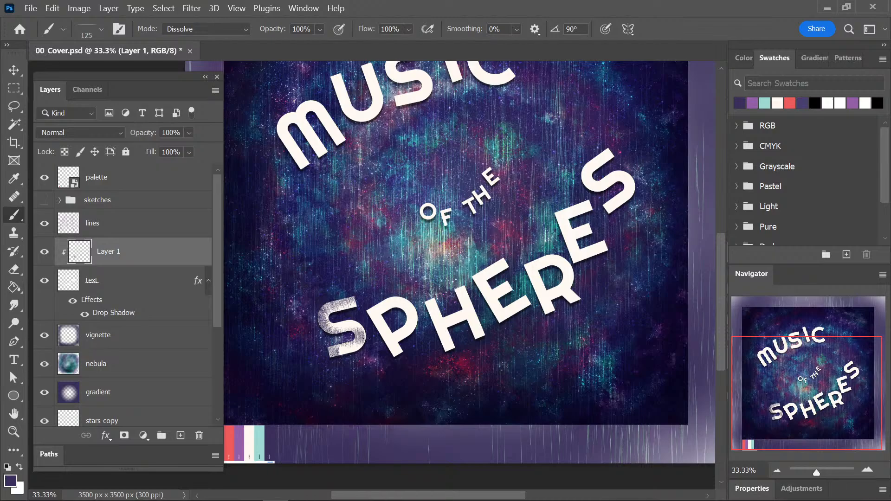
key(ctrl+z)
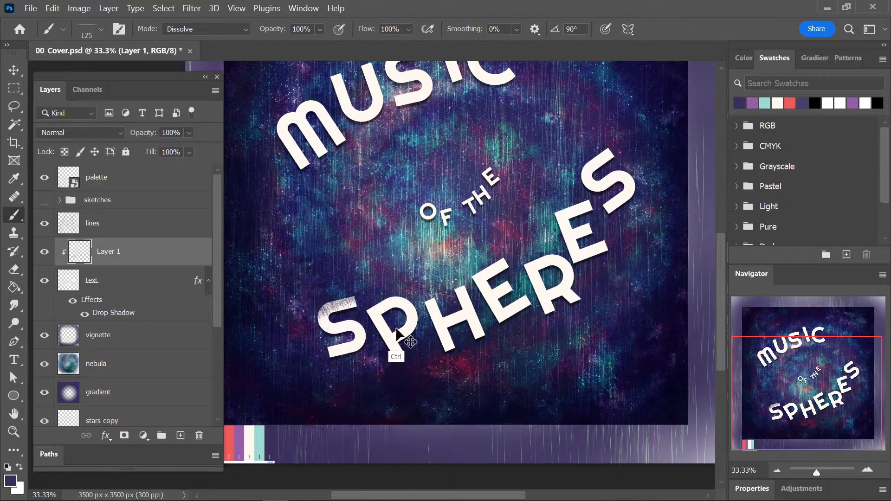
Choose the Pins and Needles concept brush, try dark purple strokes across the SPHERES lettering, and undo them.
click(86, 31)
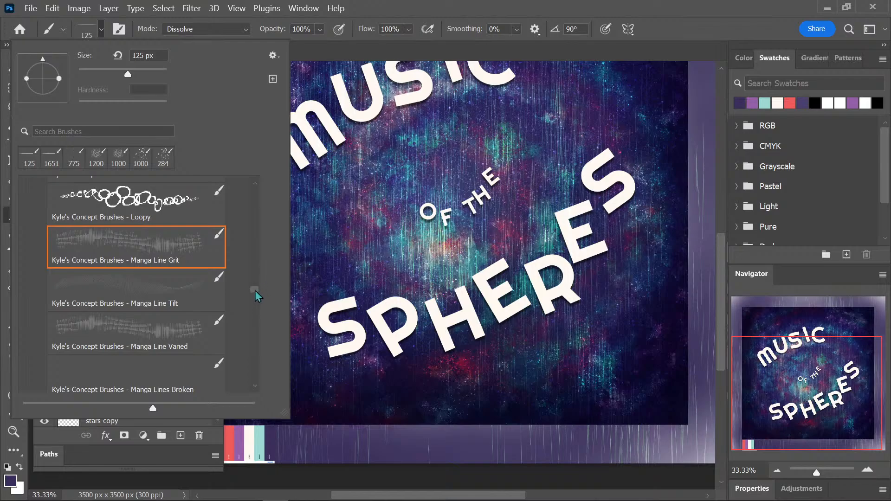
drag(255, 291, 251, 307)
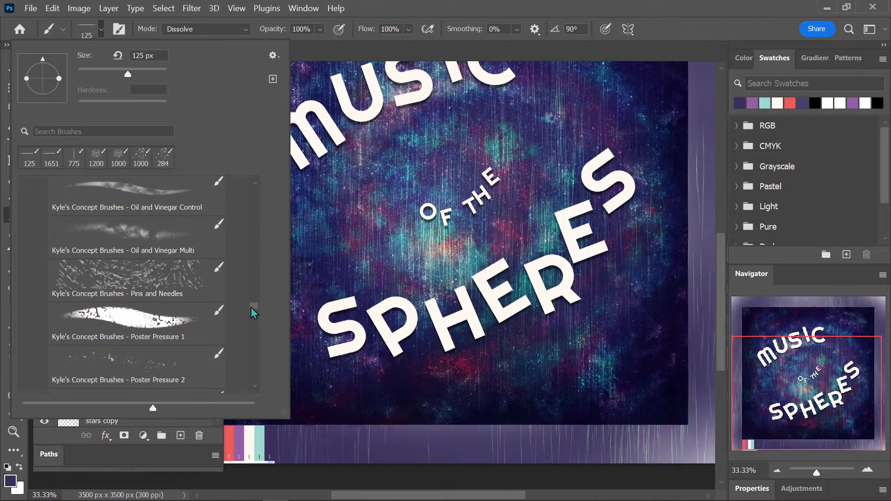
click(196, 284)
drag(348, 304, 343, 293)
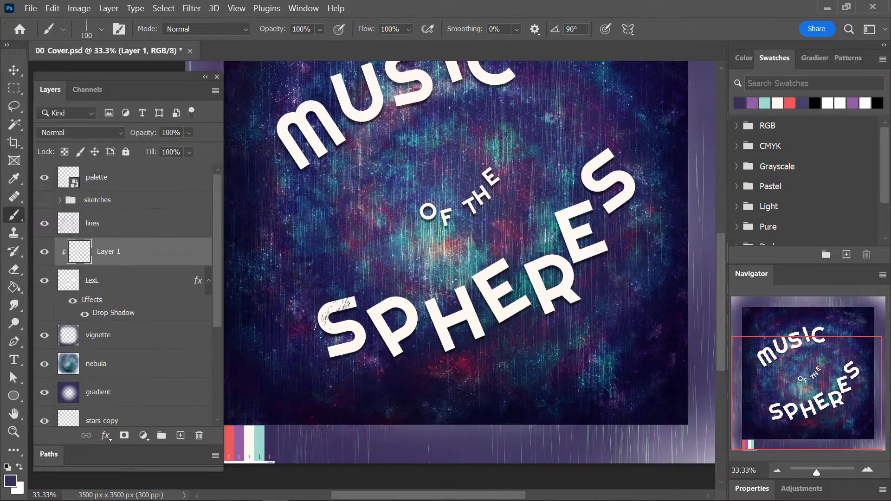
key(ctrl+z)
mouse_move(308, 325)
mouse_down()
mouse_move(367, 319)
mouse_move(321, 359)
mouse_move(377, 355)
mouse_move(422, 296)
mouse_move(502, 352)
mouse_move(572, 195)
mouse_move(621, 272)
mouse_move(610, 304)
mouse_up()
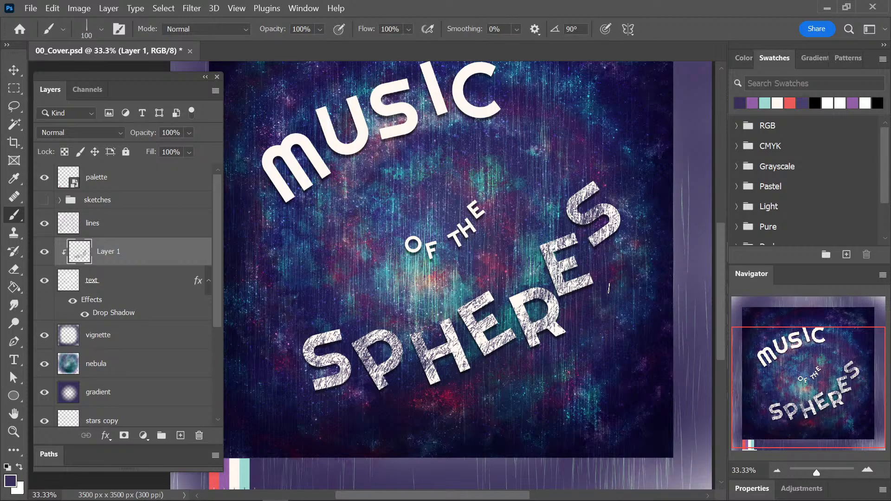
key(ctrl+z)
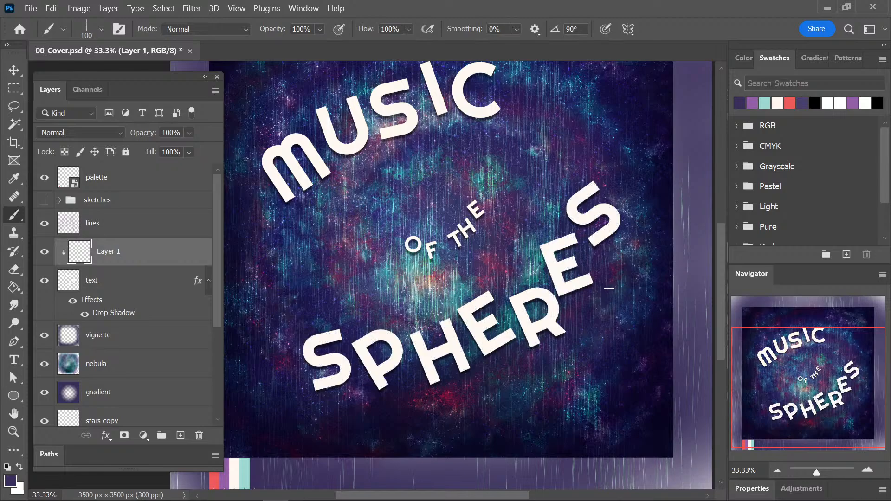
Leave the concept brushes and choose Kyle's Halftone - CircleSquare Small as the brush.
click(84, 29)
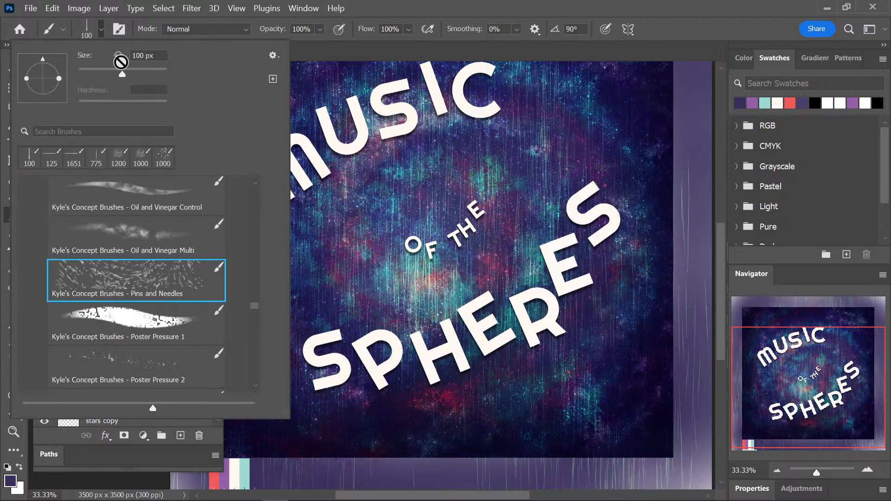
drag(254, 305, 265, 206)
scroll(131, 255, up, 2)
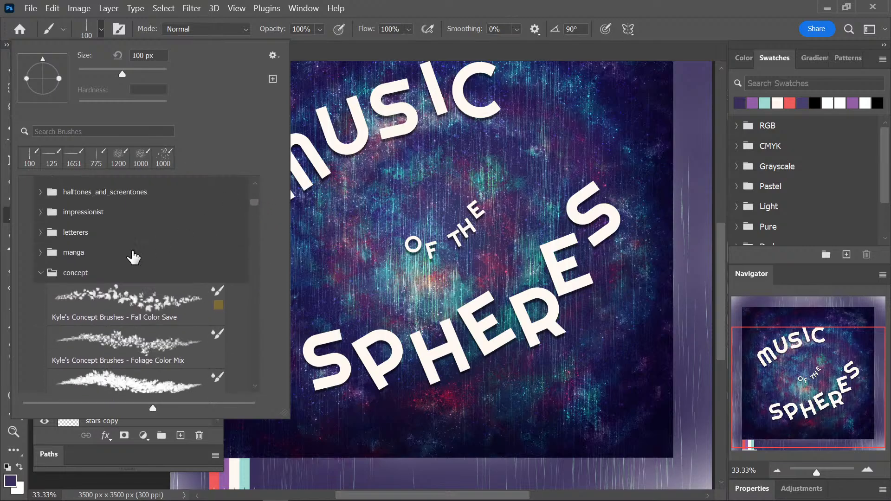
click(39, 272)
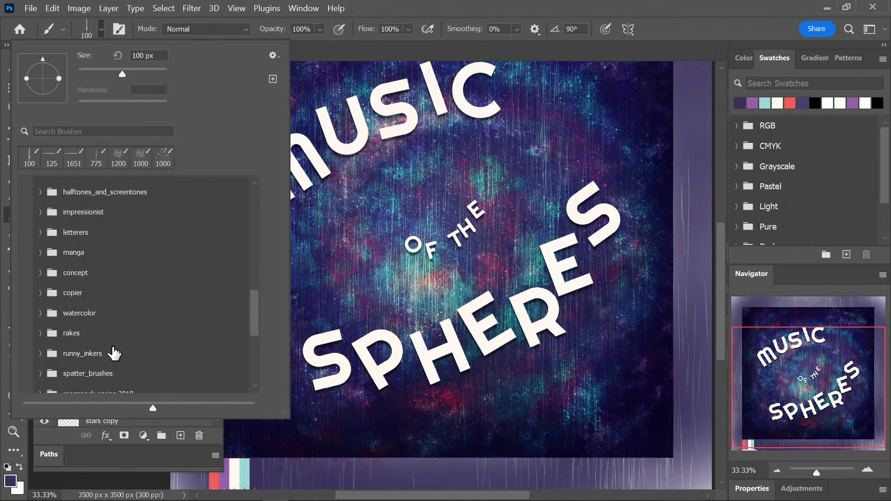
click(49, 376)
mouse_move(252, 228)
mouse_down()
mouse_move(235, 217)
mouse_move(254, 206)
mouse_move(250, 221)
mouse_up()
click(40, 246)
click(167, 268)
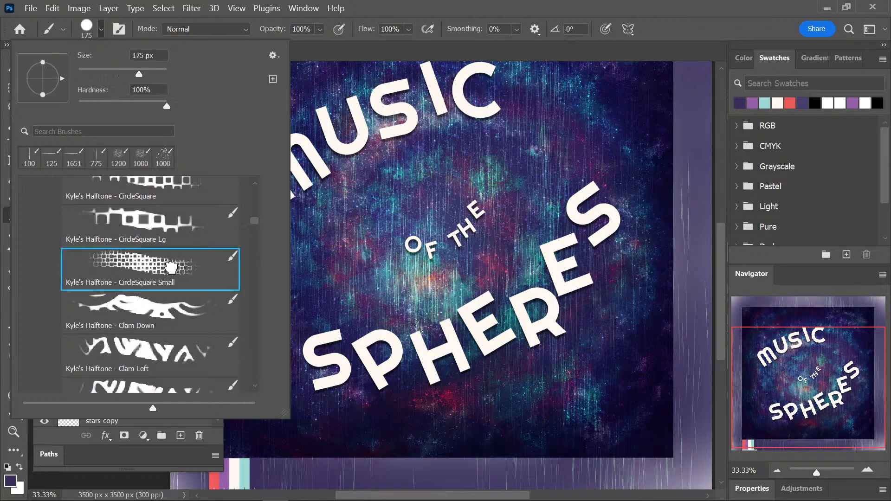
Try the 175 px CircleSquare Small halftone over the first S of SPHERES, check the pattern up close, and undo it.
click(341, 327)
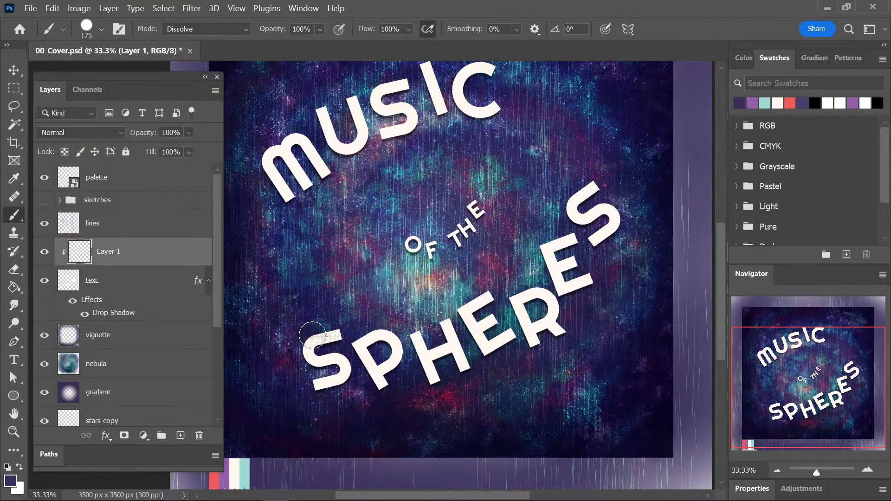
mouse_move(312, 335)
mouse_down()
mouse_move(298, 352)
mouse_move(306, 364)
mouse_move(329, 382)
mouse_up()
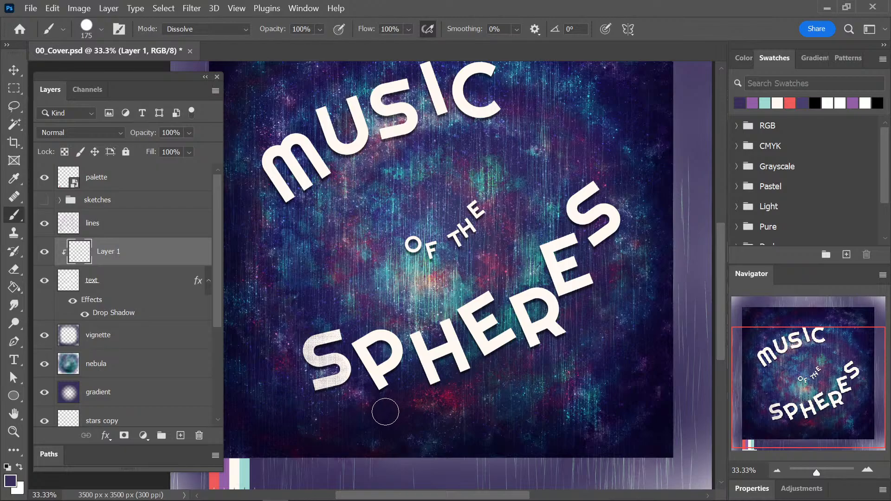
key(ctrl+plus)
key(ctrl+plus)
drag(344, 394, 462, 221)
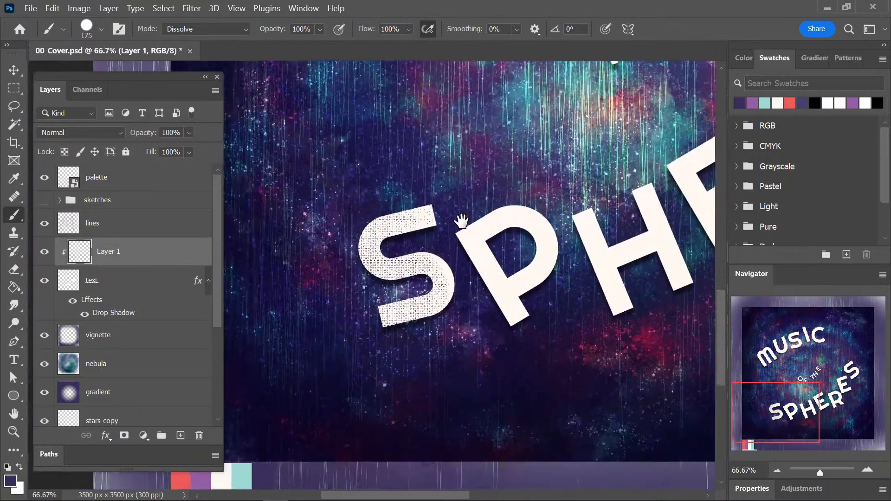
key(ctrl+plus)
key(ctrl+plus)
key(ctrl+z)
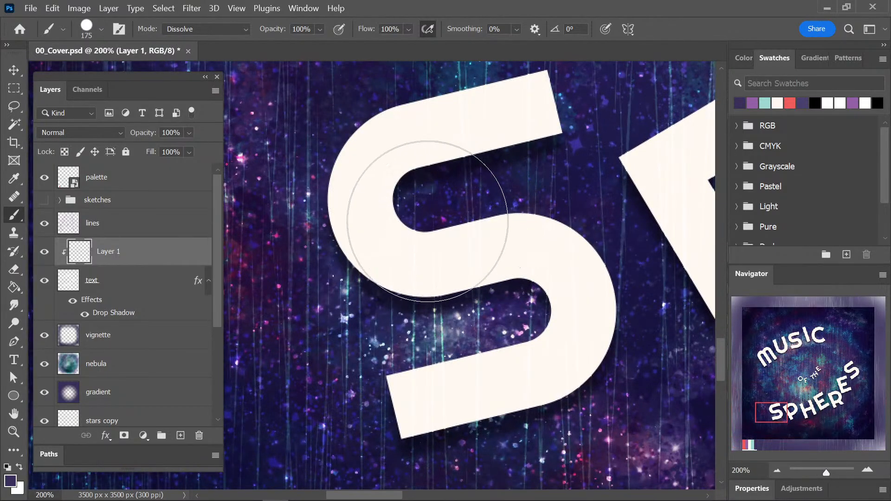
Reduce the halftone brush to 30 px, try shading along the edges of the first S of SPHERES, and undo it.
key(bracketleft)
key(bracketleft)
key(bracketleft)
key(bracketleft)
key(bracketleft)
key(bracketleft)
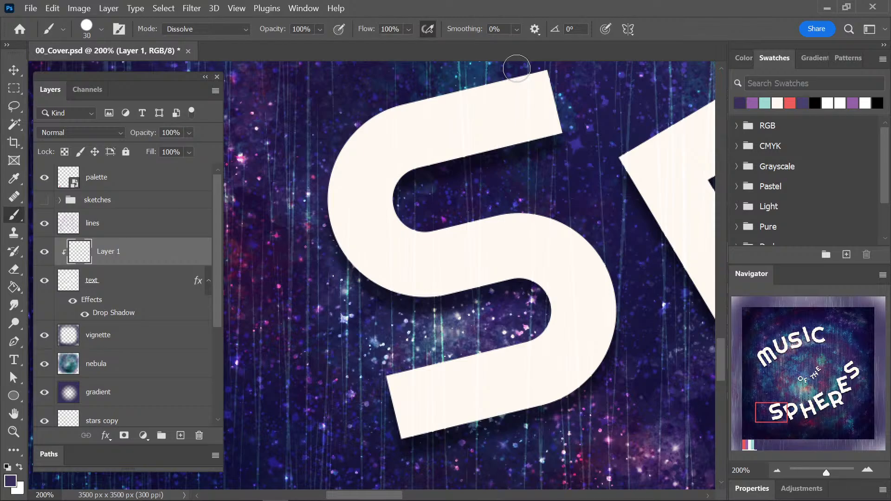
mouse_move(552, 67)
mouse_down()
mouse_move(386, 112)
mouse_move(338, 161)
mouse_move(333, 201)
mouse_move(348, 237)
mouse_move(404, 279)
mouse_move(437, 288)
mouse_move(558, 286)
mouse_move(553, 331)
mouse_move(395, 370)
mouse_move(380, 409)
mouse_move(427, 436)
mouse_move(531, 403)
mouse_move(597, 367)
mouse_move(626, 318)
mouse_move(614, 262)
mouse_move(571, 223)
mouse_move(502, 211)
mouse_move(440, 226)
mouse_move(405, 221)
mouse_move(397, 183)
mouse_move(552, 132)
mouse_up()
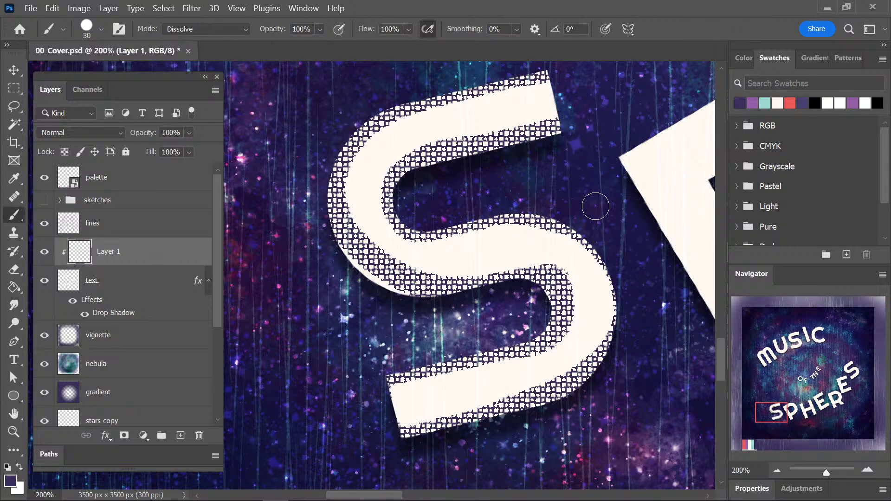
key(ctrl+minus)
key(ctrl+minus)
key(ctrl+minus)
key(ctrl+minus)
key(ctrl+minus)
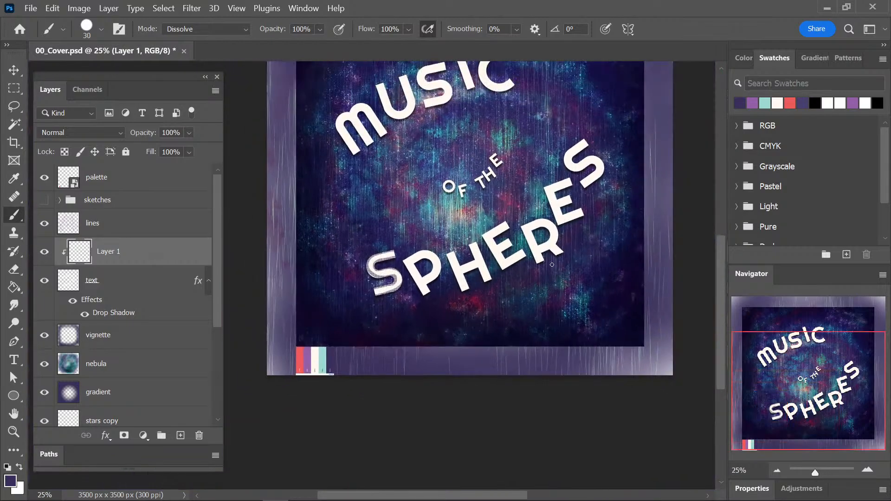
key(ctrl+plus)
key(ctrl+plus)
key(ctrl+plus)
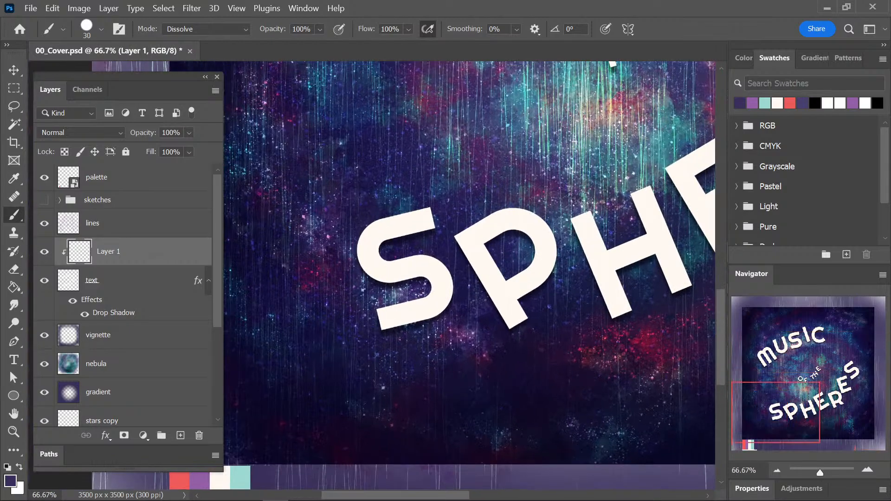
Choose Kyle's Halftone - Tiny Grit from the halftone brushes.
click(86, 33)
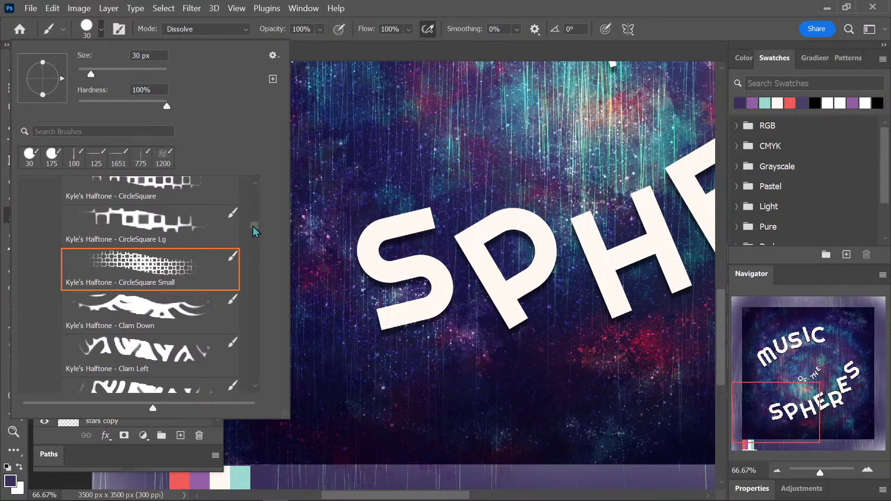
drag(253, 227, 248, 238)
scroll(248, 239, down, 5)
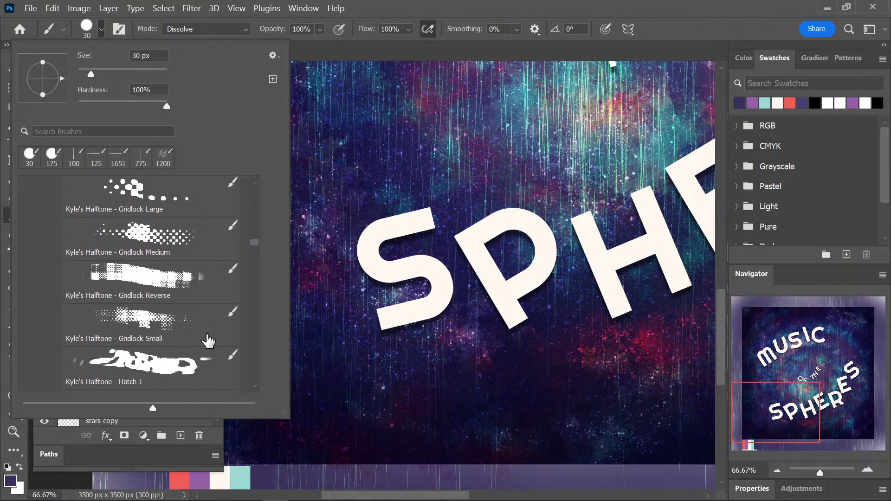
scroll(260, 372, down, 20)
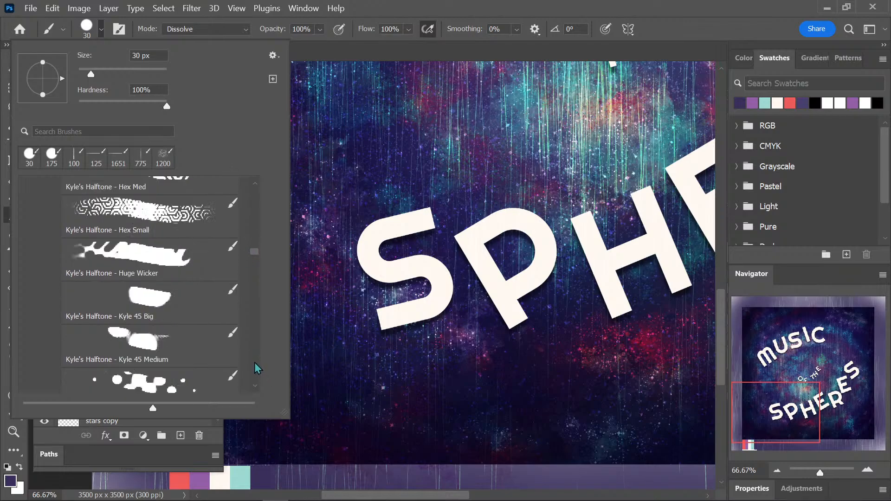
scroll(258, 369, down, 10)
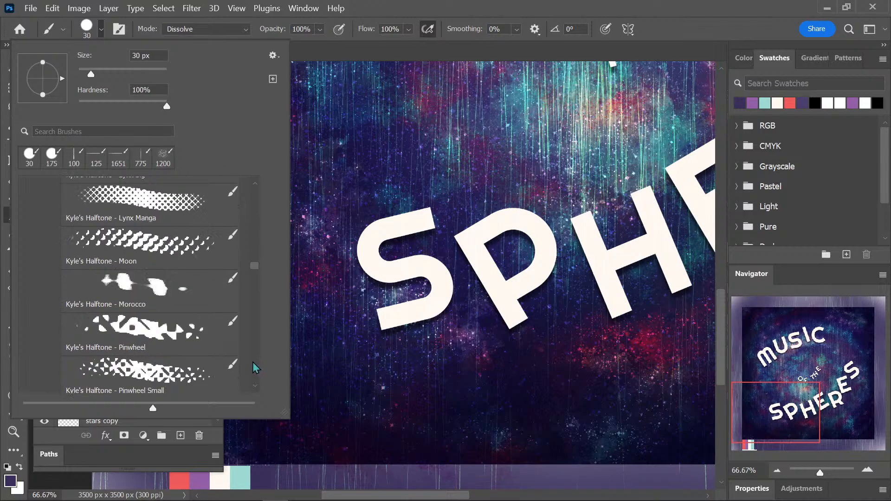
scroll(253, 362, down, 10)
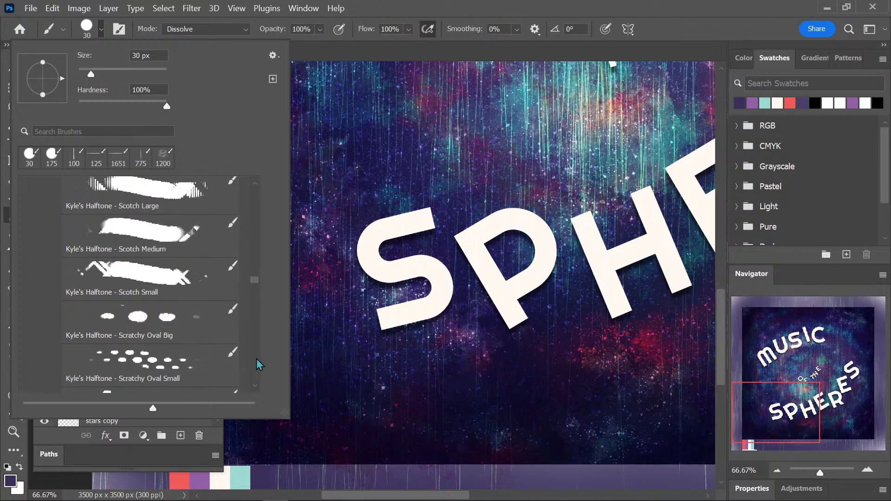
scroll(255, 357, down, 6)
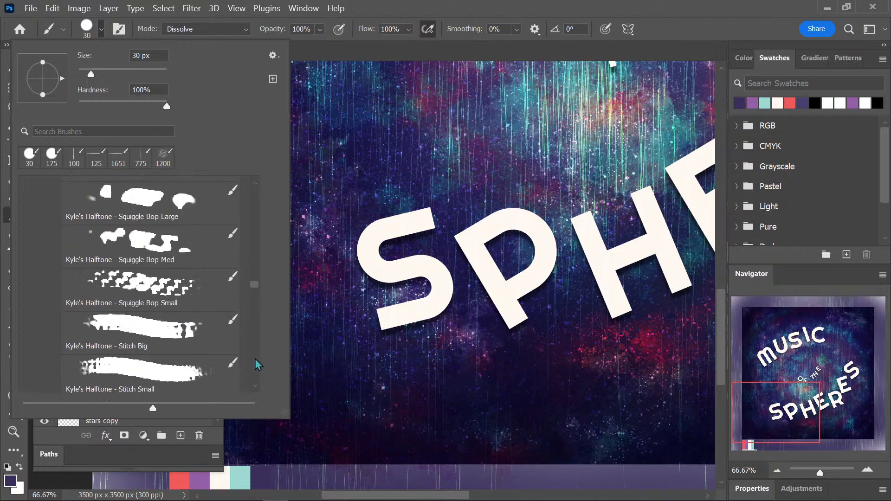
scroll(255, 360, down, 3)
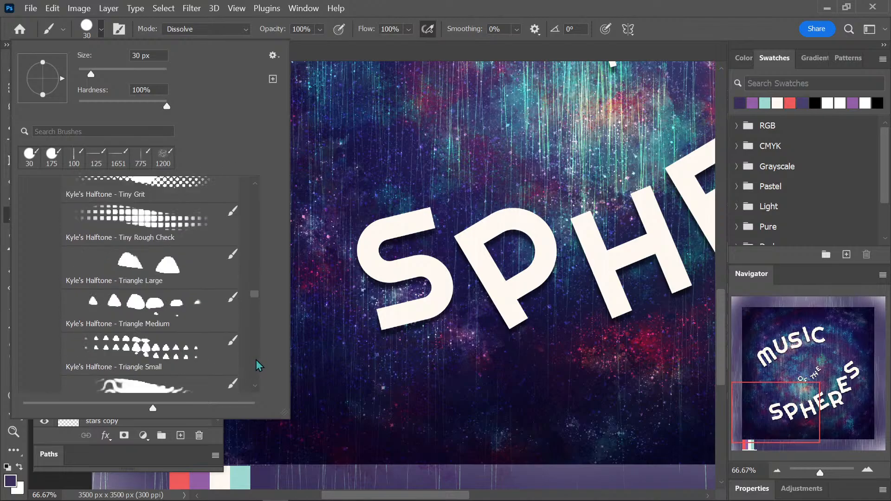
click(186, 188)
click(436, 225)
Paint the dark purple Tiny Grit halftone over all the letters of SPHERES on the clipped layer.
mouse_move(433, 214)
mouse_down()
mouse_move(362, 225)
mouse_move(351, 244)
mouse_move(358, 264)
mouse_move(452, 274)
mouse_move(409, 322)
mouse_move(369, 329)
mouse_move(454, 281)
mouse_move(471, 210)
mouse_move(489, 269)
mouse_move(516, 309)
mouse_move(531, 313)
mouse_move(538, 217)
mouse_move(540, 240)
mouse_move(635, 286)
mouse_move(607, 212)
mouse_move(632, 297)
mouse_move(682, 286)
mouse_up()
key(ctrl+minus)
key(ctrl+minus)
key(ctrl+minus)
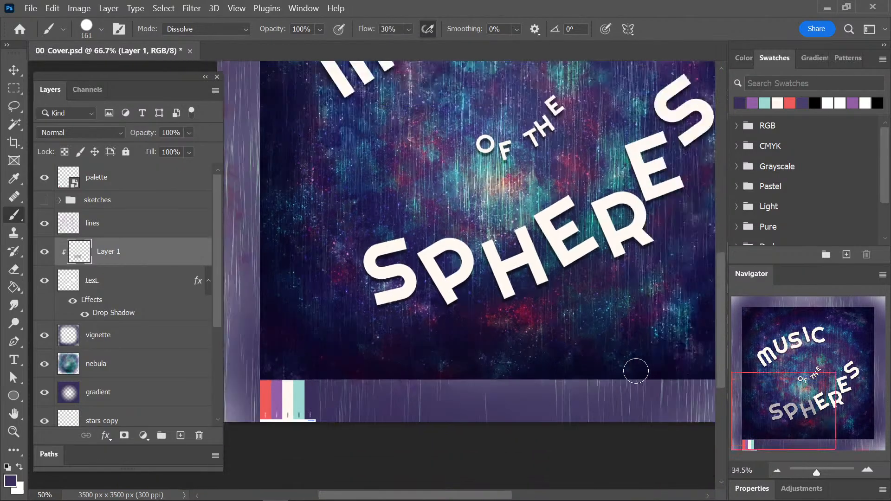
key(ctrl+plus)
key(ctrl+plus)
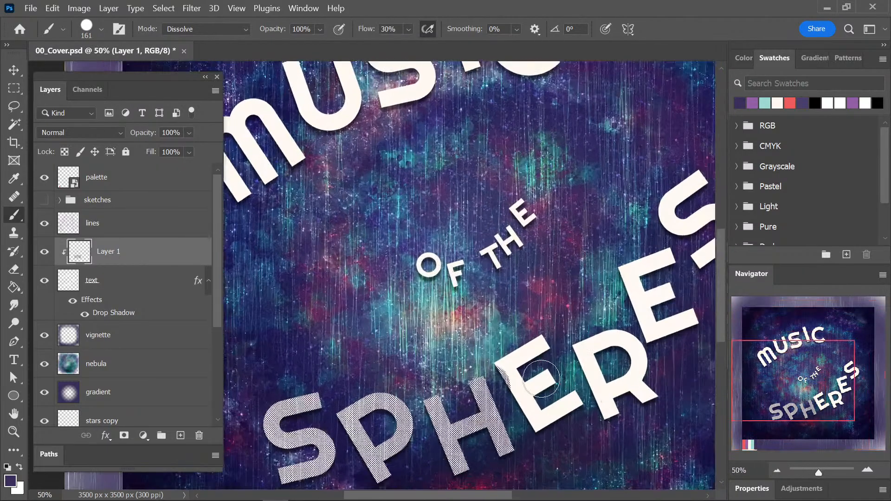
mouse_move(509, 387)
mouse_down()
mouse_move(508, 366)
mouse_move(551, 430)
mouse_move(556, 388)
mouse_move(543, 336)
mouse_move(621, 403)
mouse_move(637, 380)
mouse_move(627, 270)
mouse_move(663, 279)
mouse_move(689, 304)
mouse_move(710, 266)
mouse_move(684, 175)
mouse_move(676, 238)
mouse_move(693, 278)
mouse_move(678, 323)
mouse_up()
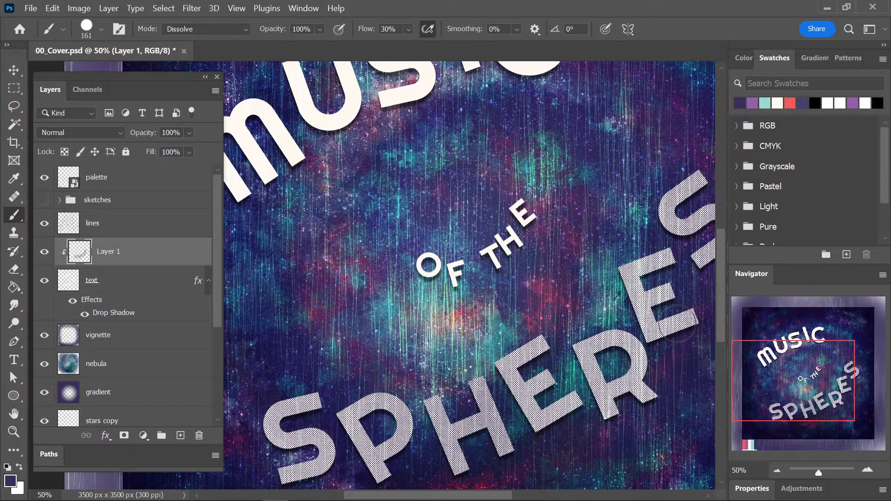
Set the clipped halftone layer to the Multiply blend mode at 20% opacity.
click(101, 133)
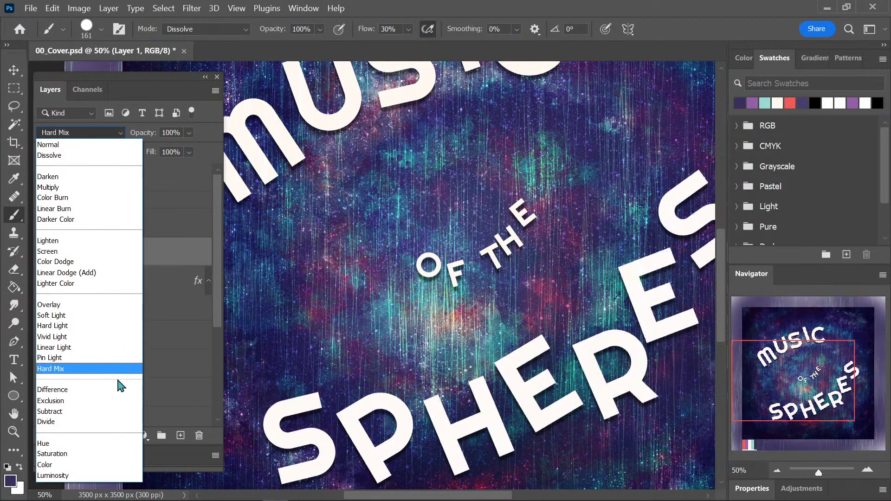
click(113, 187)
scroll(185, 130, down, 20)
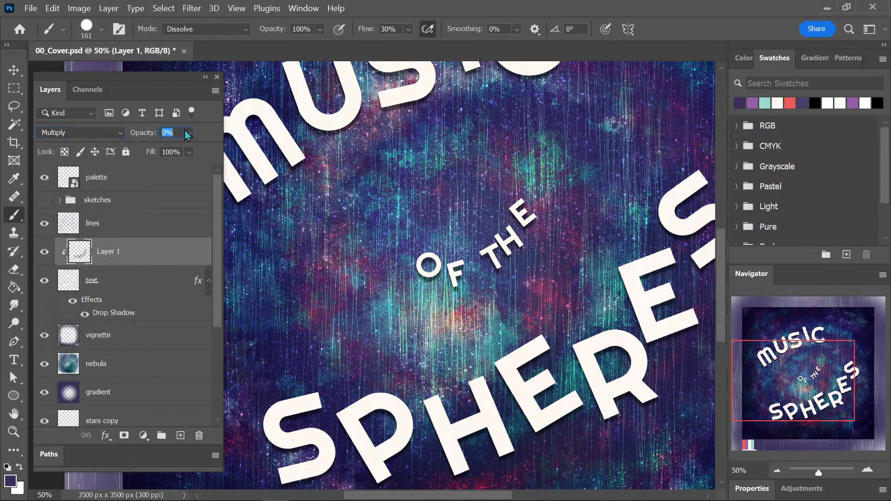
scroll(188, 135, up, 20)
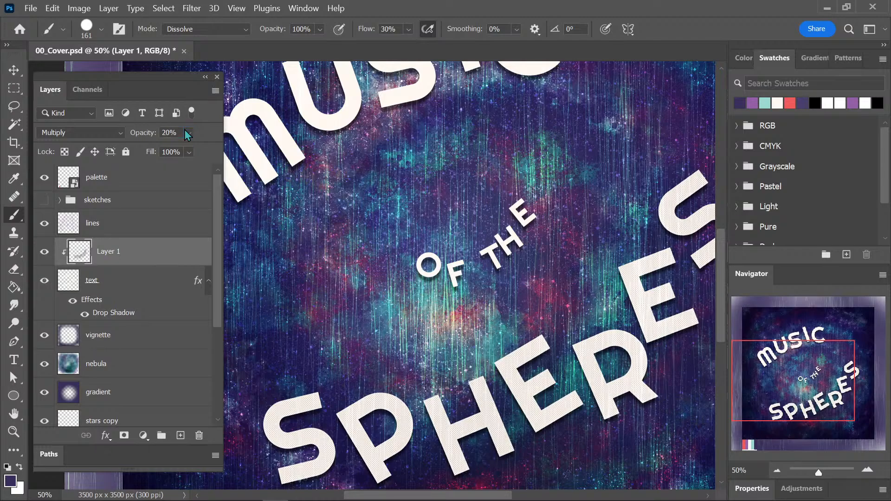
Paint the Tiny Grit halftone over the OF THE and MUSIC lettering on the clipped layer.
drag(618, 323, 564, 280)
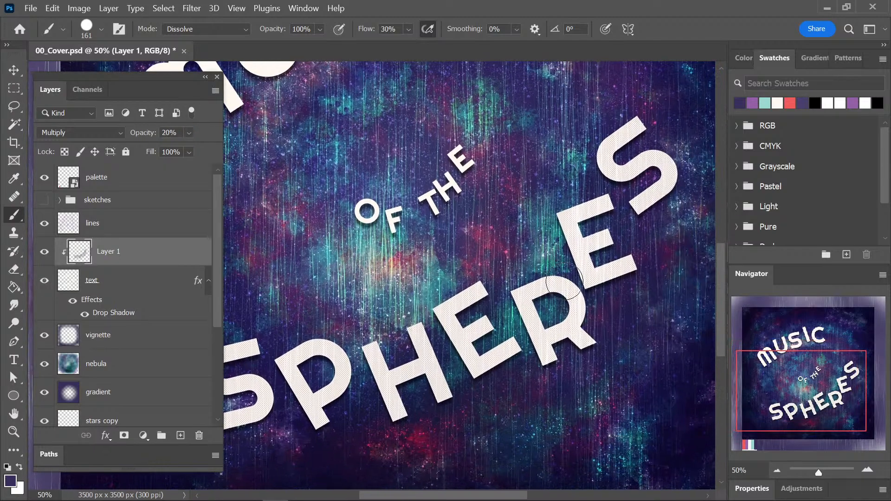
drag(641, 237, 676, 288)
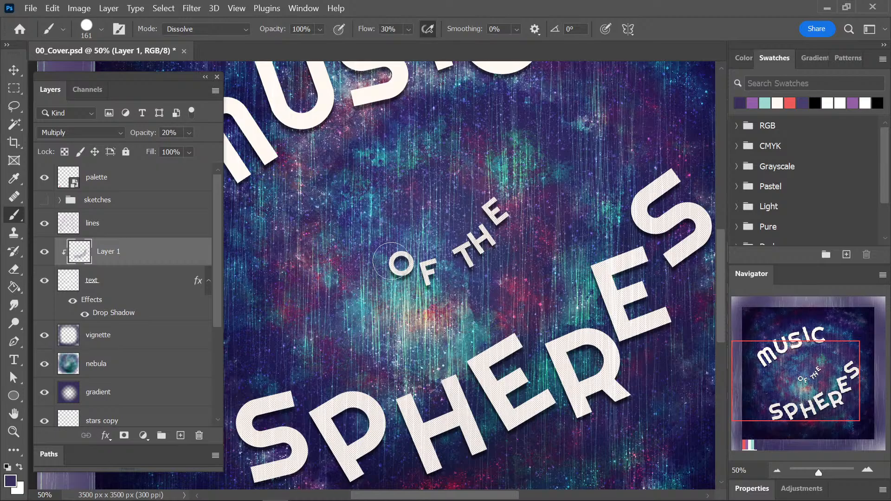
drag(483, 159, 596, 312)
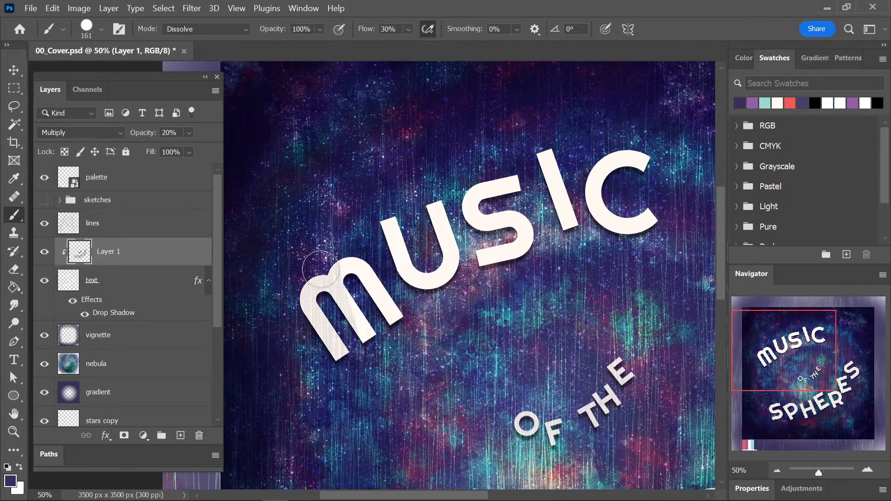
mouse_move(320, 269)
mouse_down()
mouse_move(546, 193)
mouse_move(617, 148)
mouse_move(645, 223)
mouse_up()
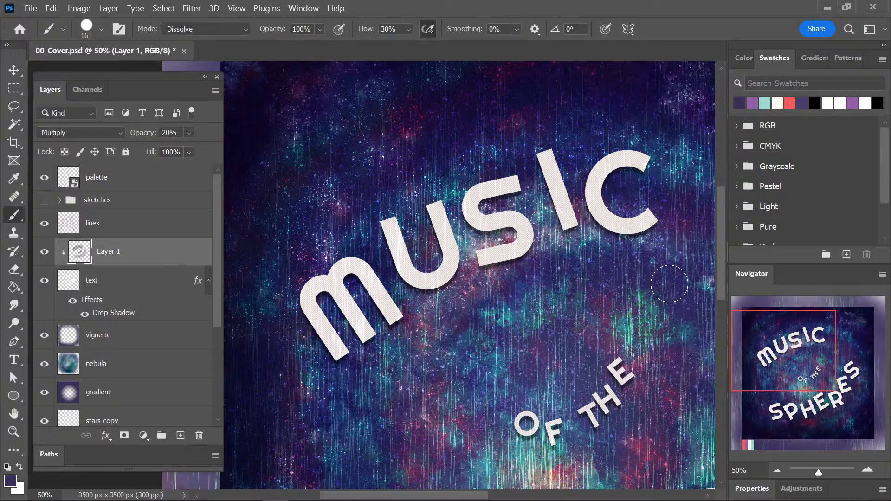
key(ctrl+minus)
drag(625, 334, 557, 246)
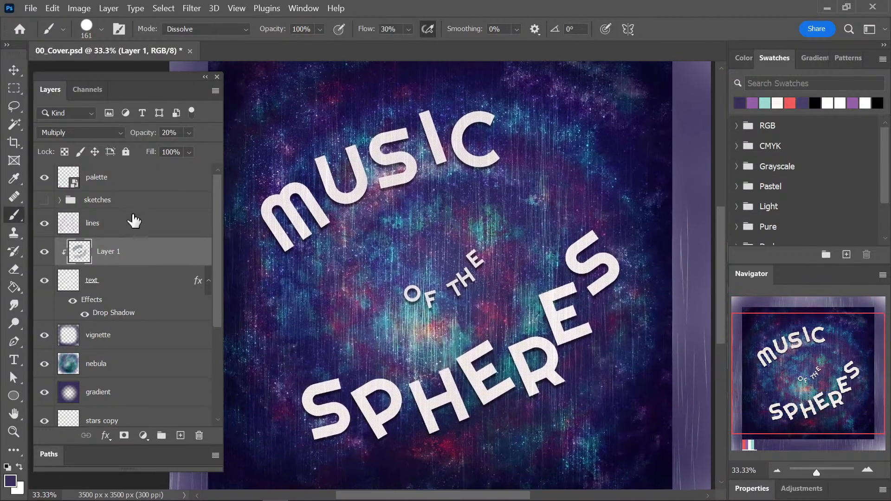
Move the lines layer below the text layer, directly above the vignette layer, and save the document.
drag(133, 221, 149, 321)
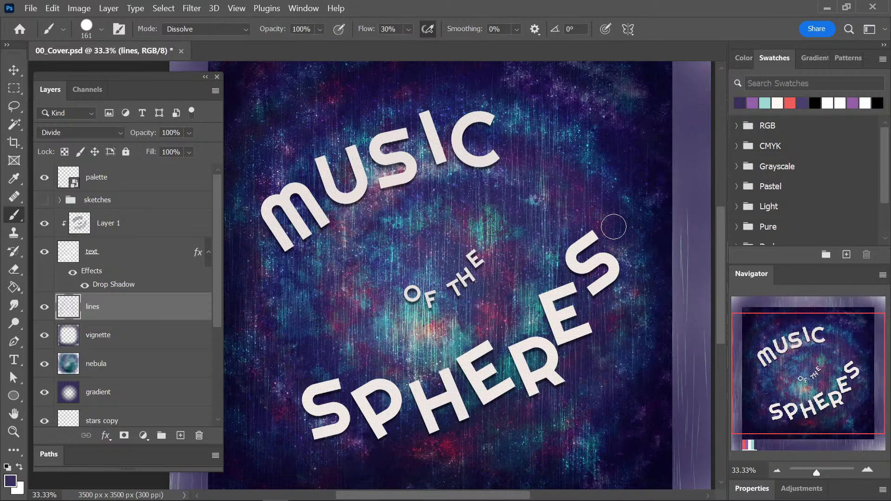
scroll(610, 230, down, 1)
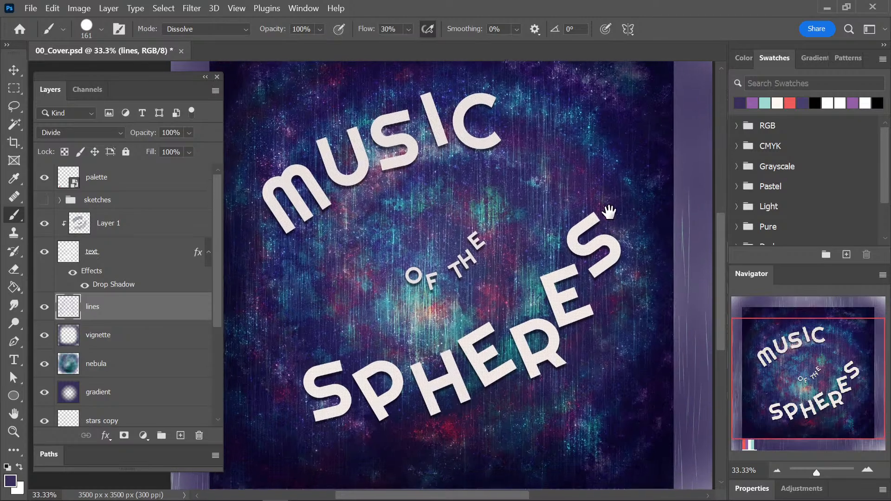
key(ctrl+plus)
key(ctrl+plus)
mouse_move(611, 271)
mouse_down()
mouse_move(531, 189)
mouse_move(555, 189)
mouse_move(504, 201)
mouse_move(526, 200)
mouse_up()
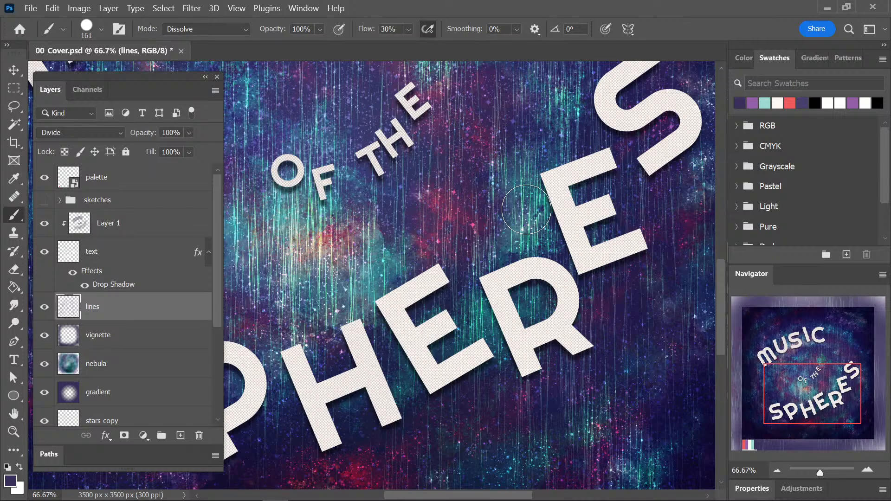
key(ctrl+s)
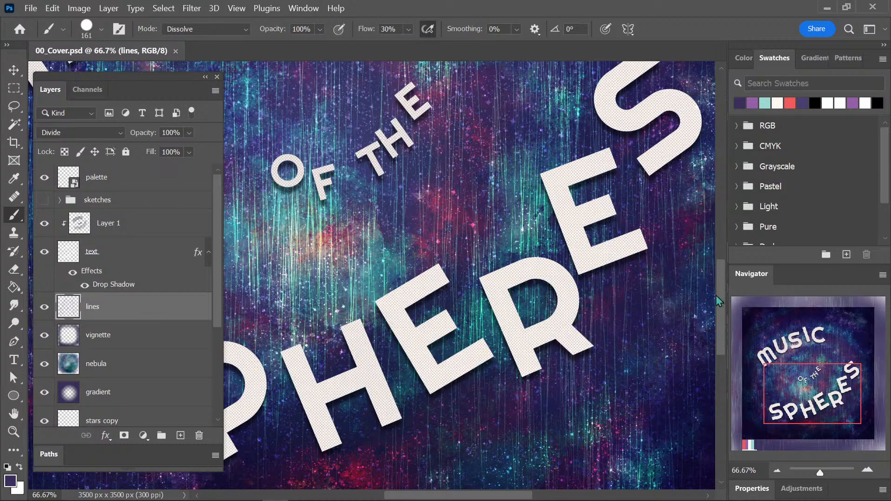
Duplicate the text layer and clear the drop shadow style from the lower of the two lettering layers.
scroll(720, 294, up, 3)
key(ctrl+minus)
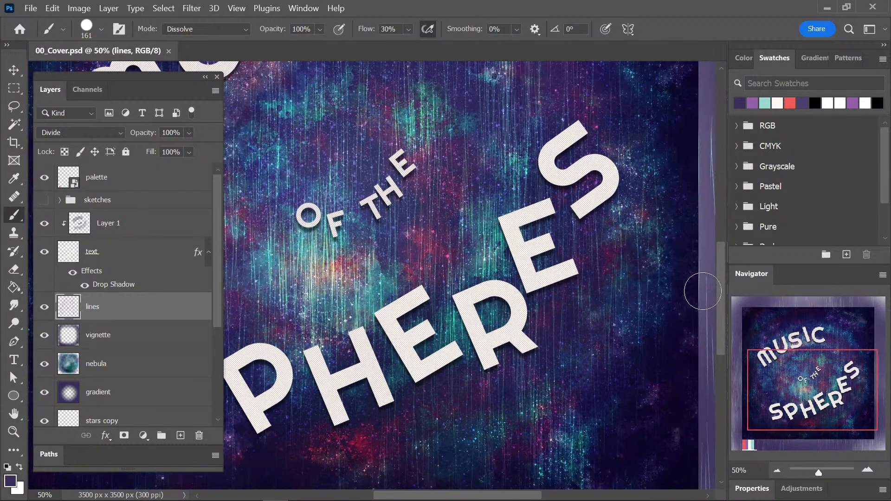
key(ctrl+minus)
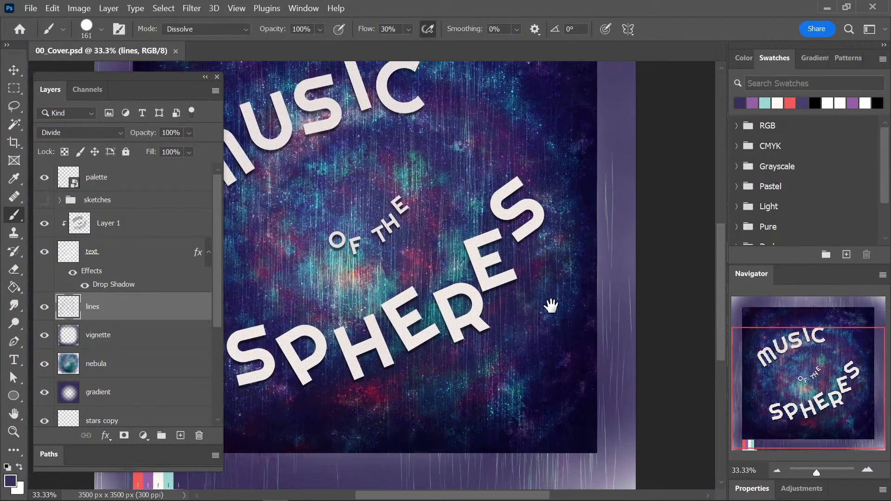
drag(555, 304, 600, 340)
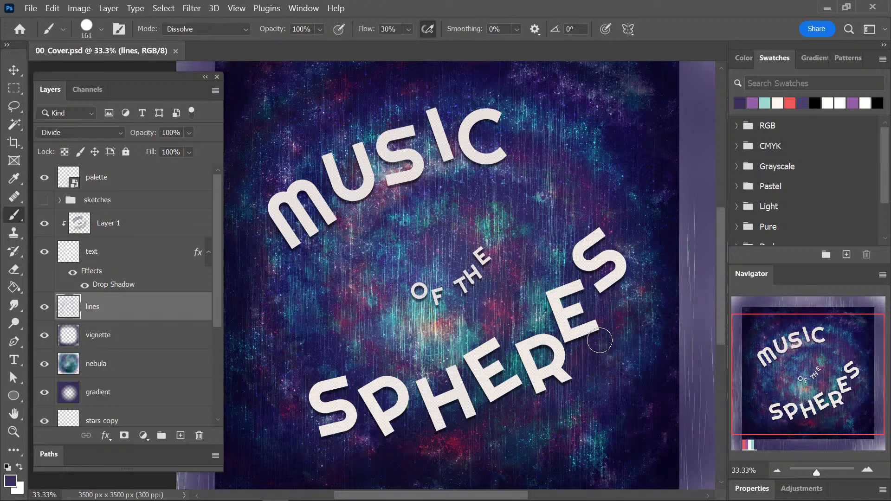
click(138, 252)
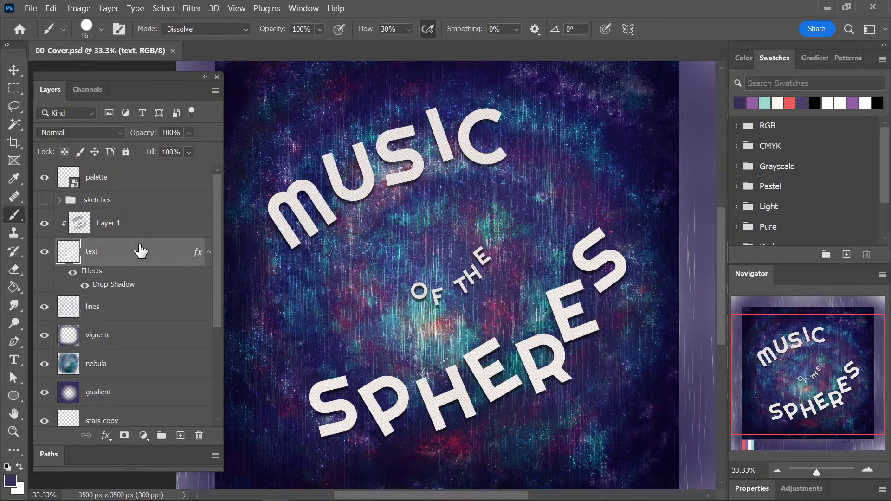
key(ctrl+j)
click(123, 310)
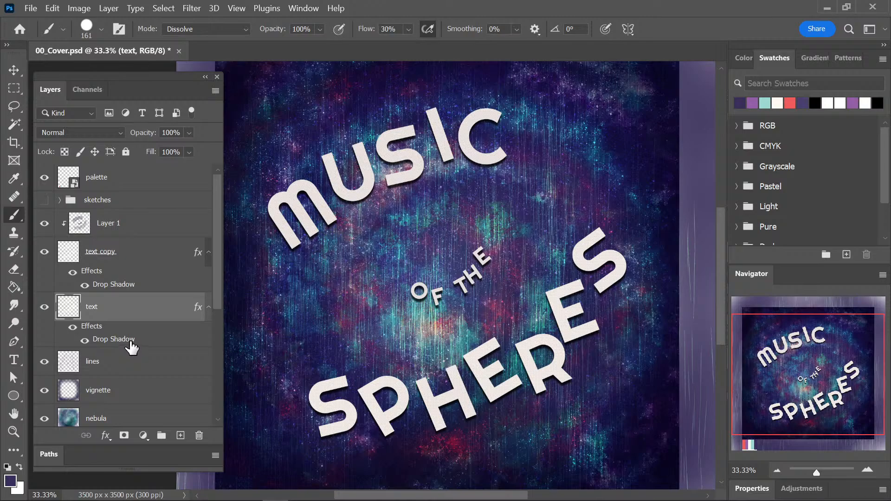
right_click(92, 330)
click(143, 262)
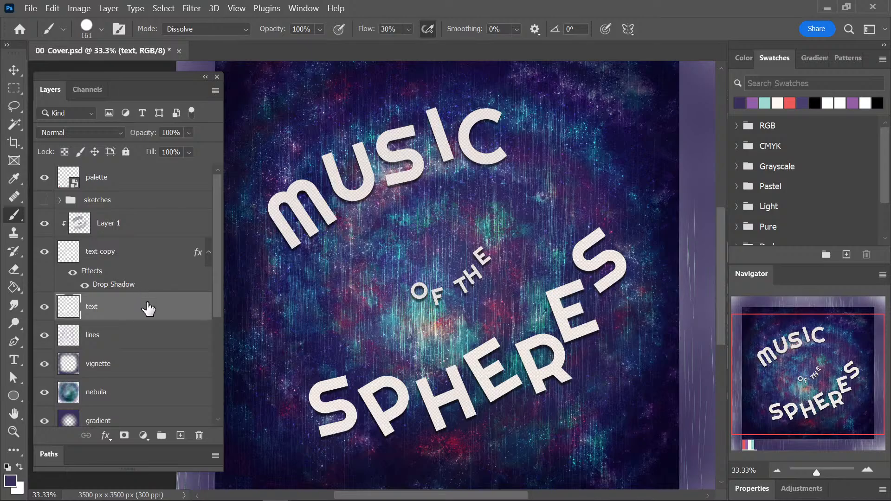
Move the unstyled text layer directly above Layer 1 and hide the text copy layer.
drag(148, 308, 169, 229)
click(44, 281)
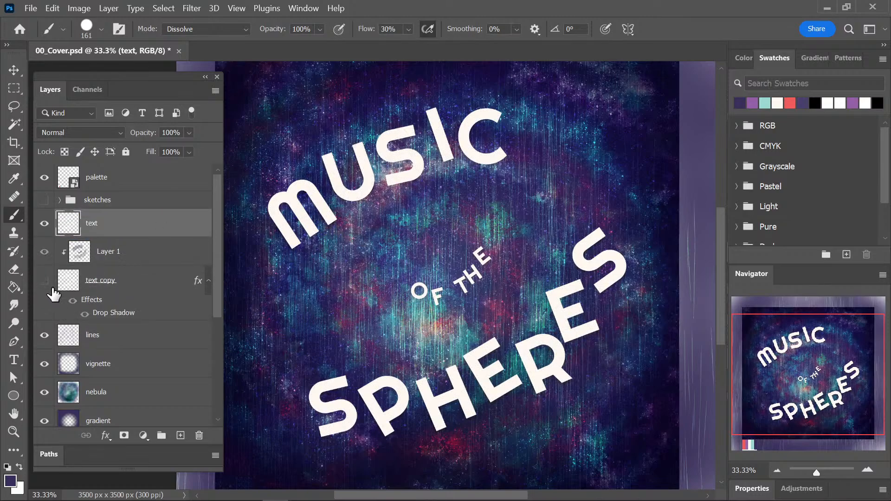
click(192, 8)
mouse_move(293, 169)
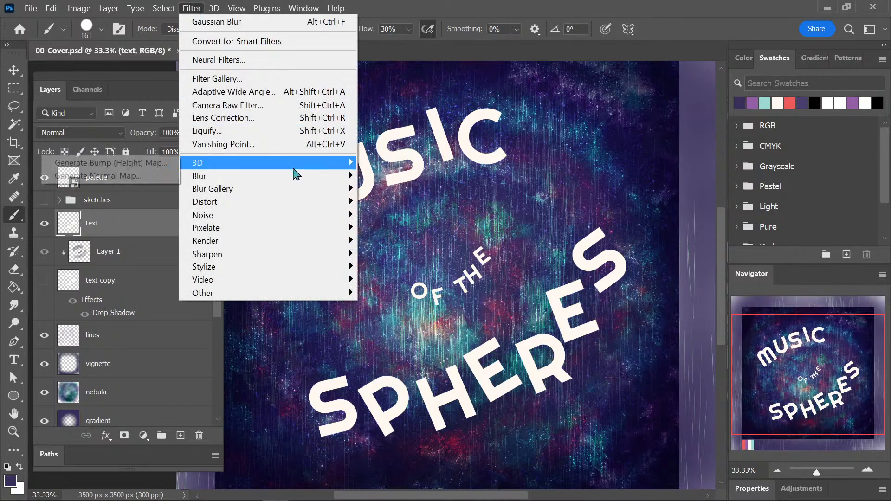
mouse_move(297, 221)
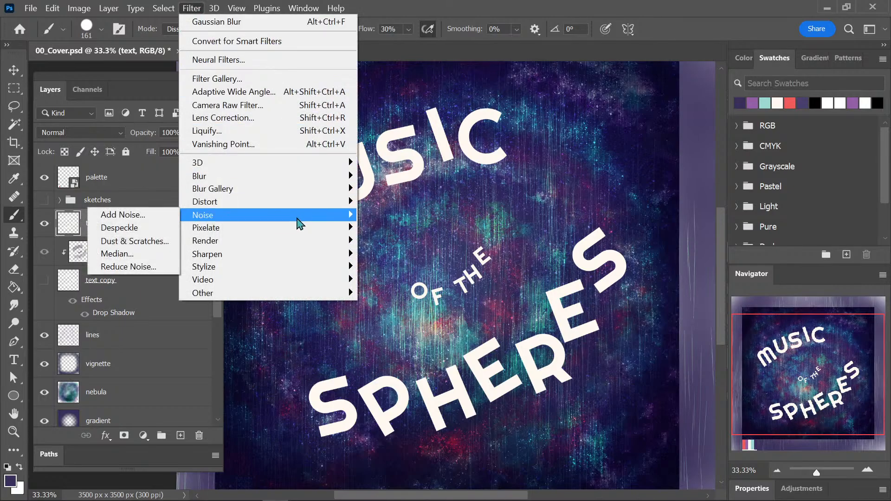
click(139, 215)
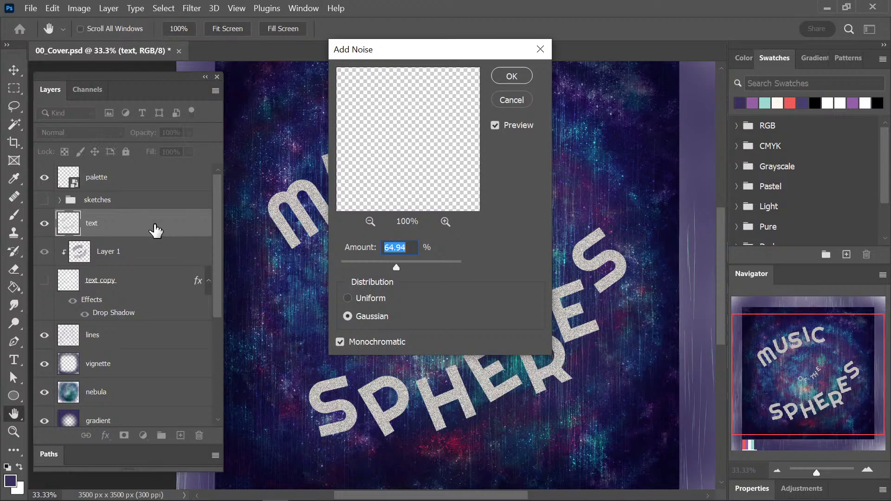
click(511, 99)
key(b)
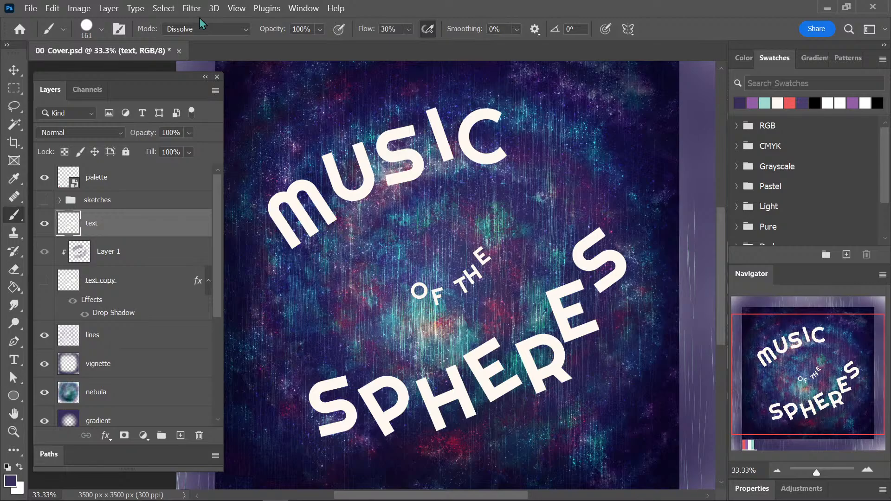
Try the Mosaic filter on the text layer with small cell sizes between 2 and 9.
click(192, 8)
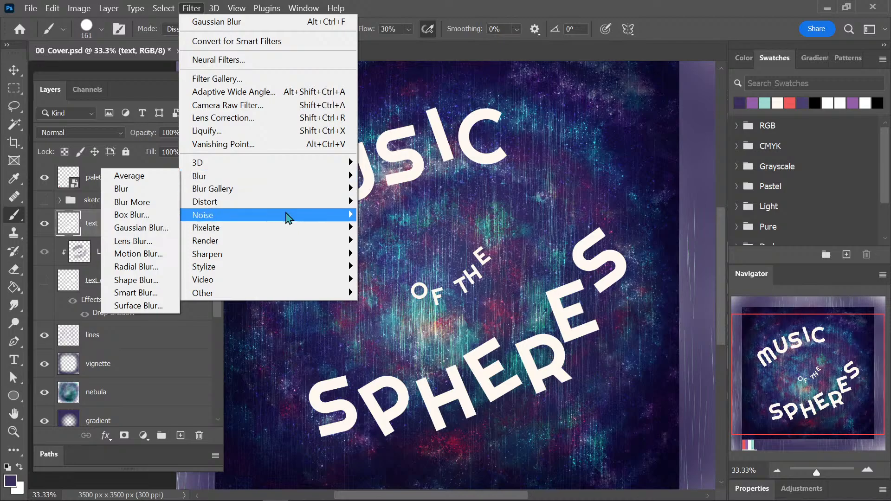
mouse_move(283, 202)
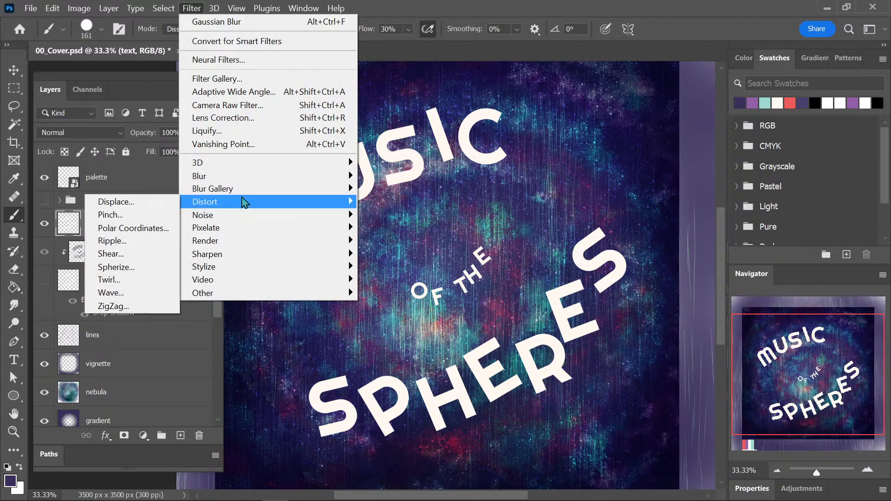
mouse_move(324, 229)
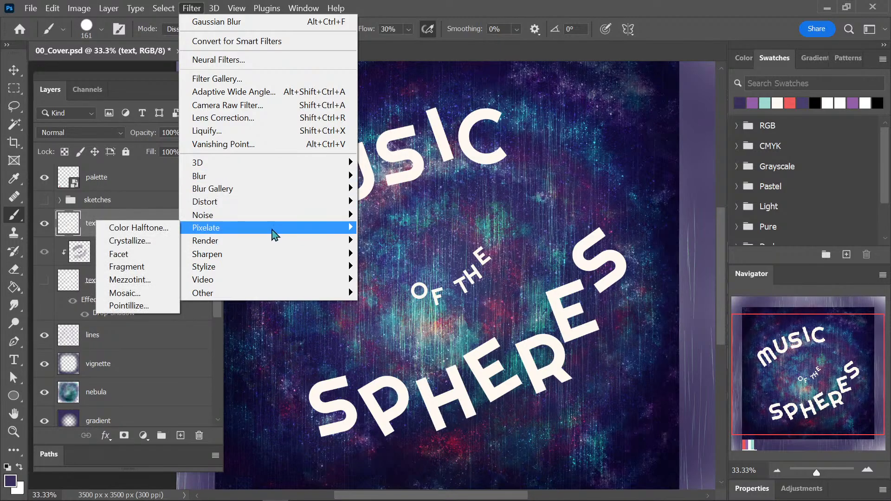
mouse_move(199, 216)
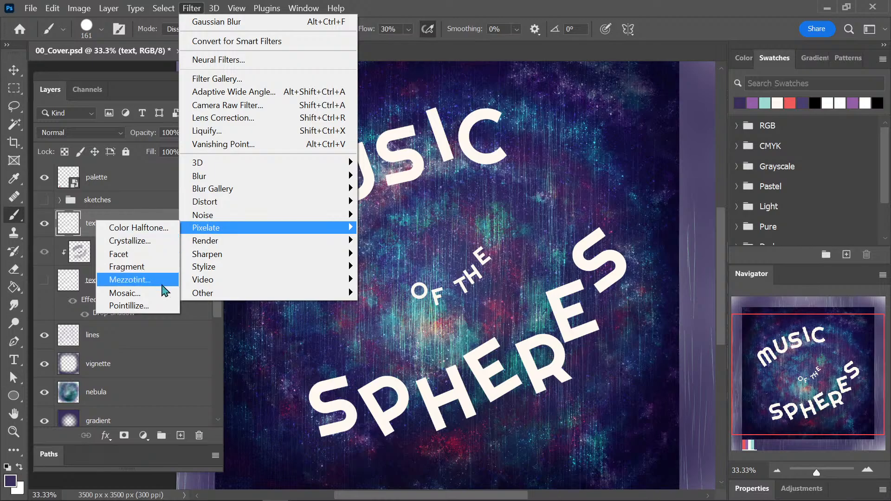
click(165, 293)
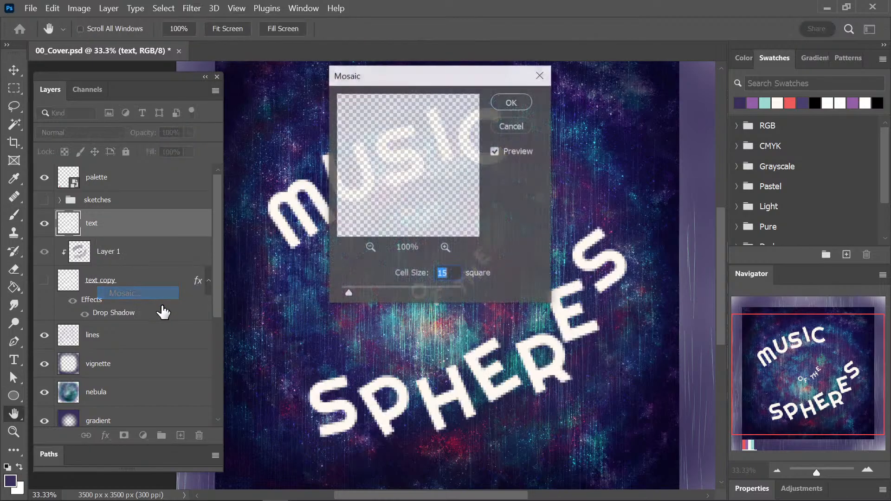
drag(463, 72, 596, 78)
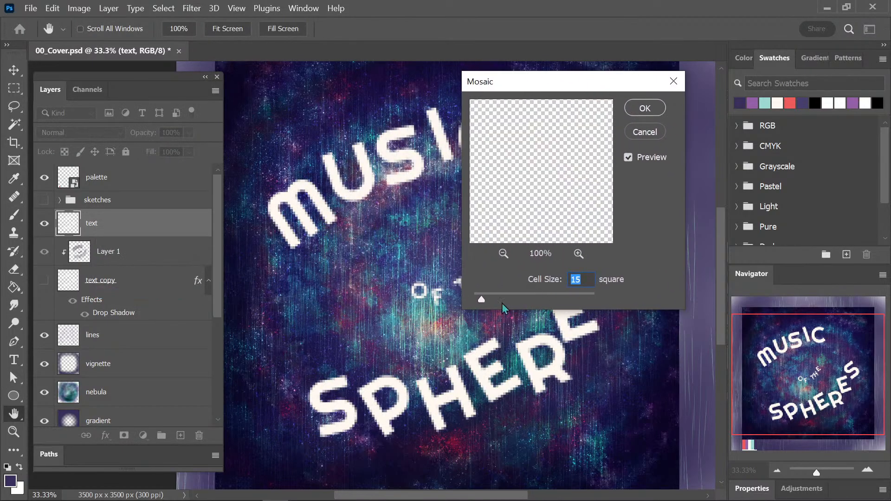
drag(459, 296, 458, 296)
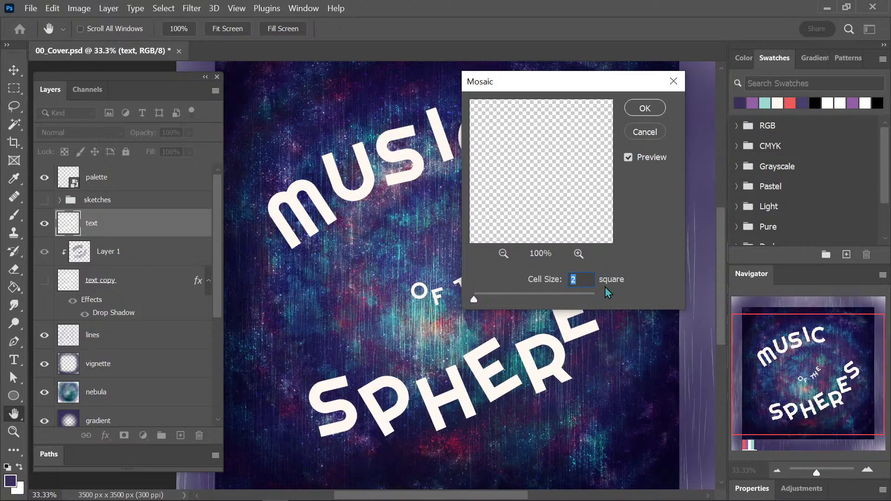
key(Up)
key(Up)
key(Up)
key(Up)
key(Up)
key(Up)
key(Up)
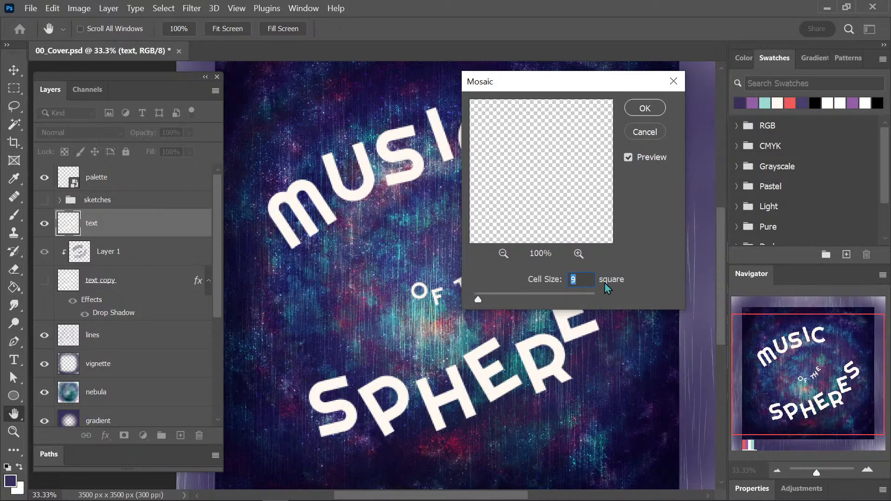
key(Down)
key(Down)
key(Down)
key(Down)
key(Down)
key(Up)
click(645, 131)
key(b)
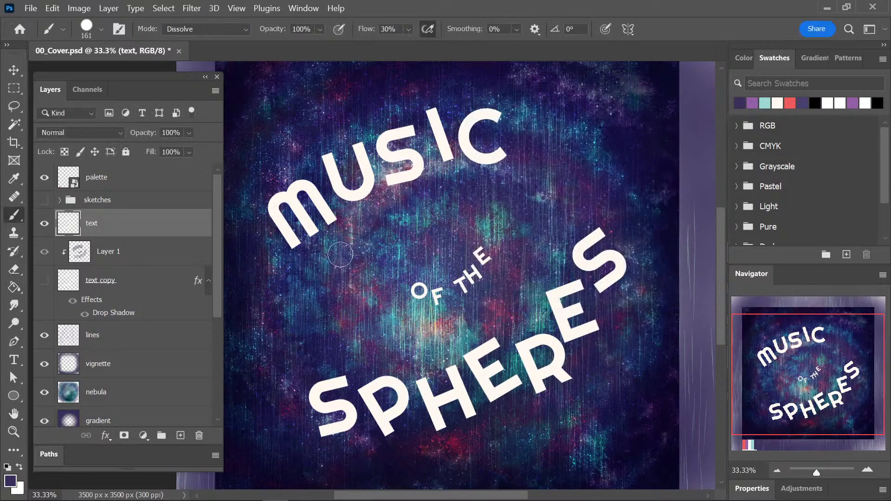
click(14, 305)
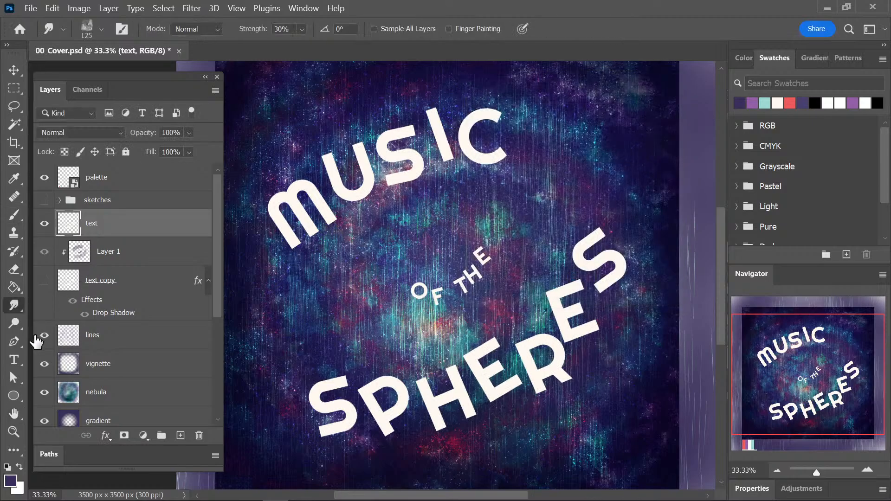
click(88, 33)
mouse_move(256, 294)
mouse_down()
mouse_move(254, 385)
mouse_move(252, 360)
mouse_up()
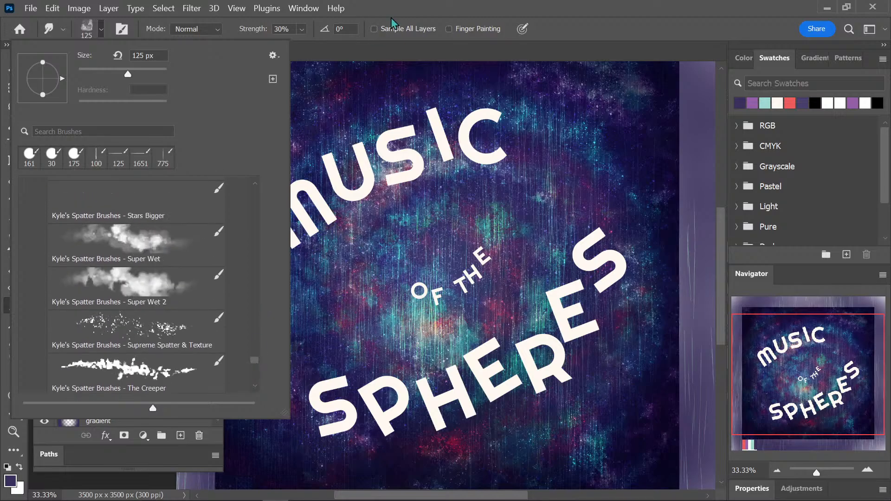
click(391, 18)
Sample the cream colour from the palette swatches and reduce the brush to 50 px, keeping its Dissolve mode.
scroll(364, 297, down, 5)
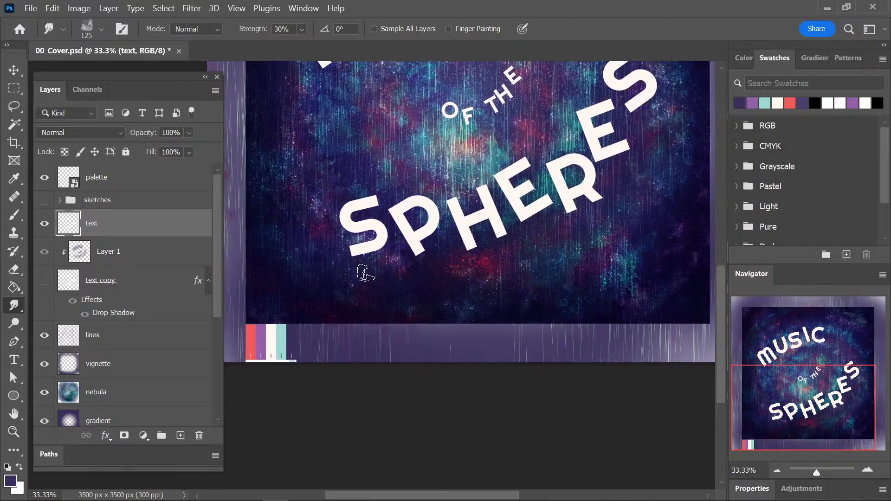
key(i)
click(273, 344)
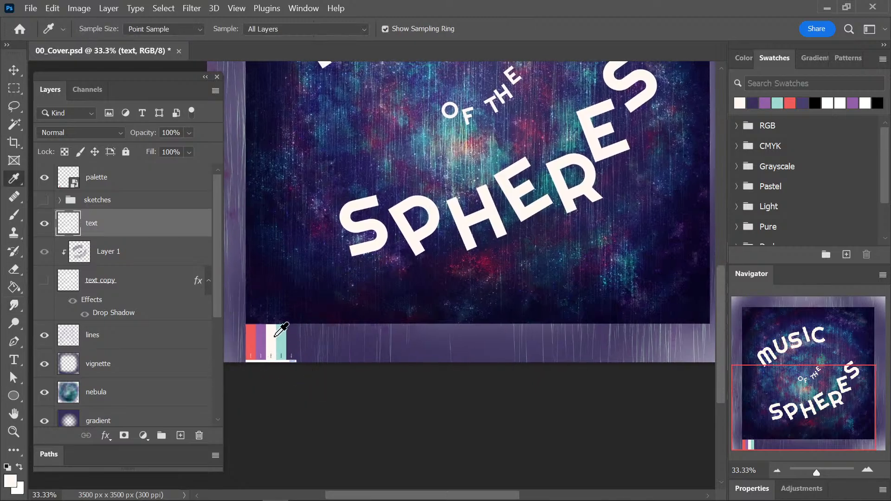
key(b)
drag(350, 193, 325, 353)
key(bracketleft)
key(bracketleft)
key(bracketleft)
key(bracketleft)
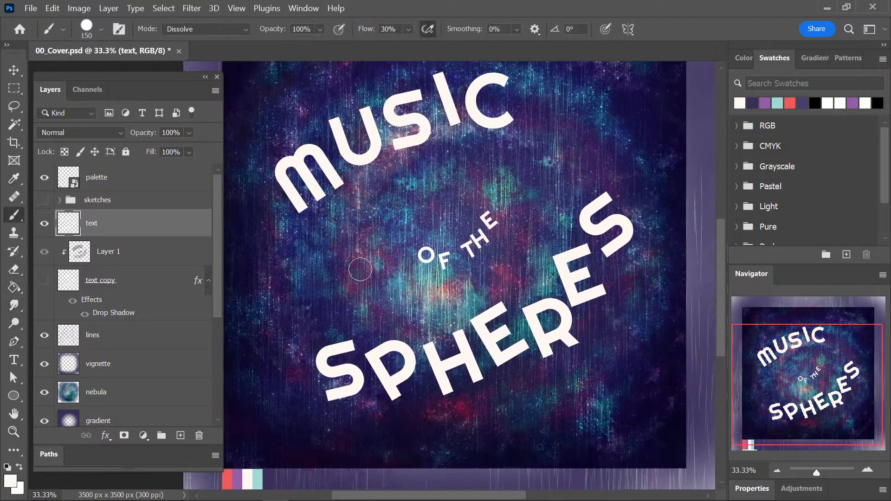
click(210, 30)
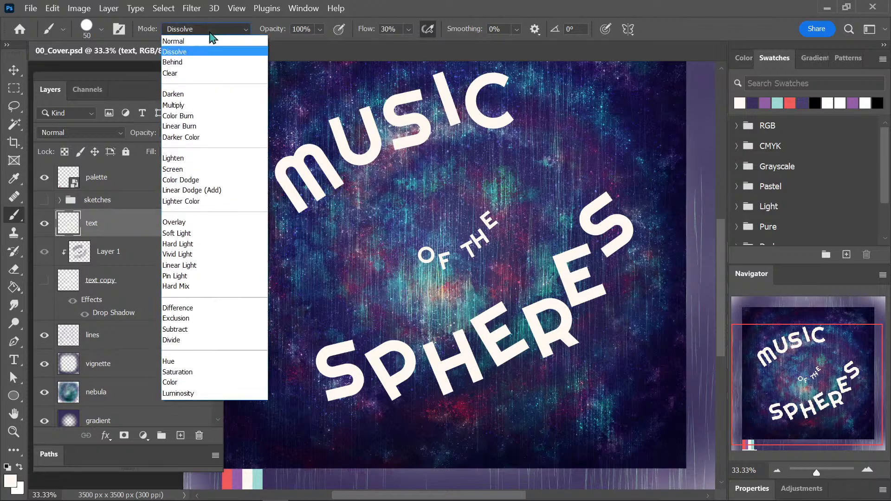
click(213, 34)
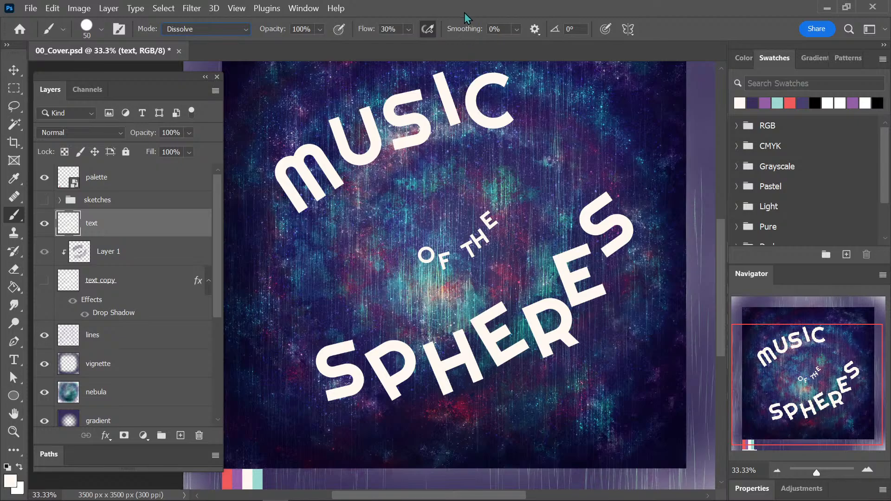
Reduce the brush to 10 px for working on the edge of the M in MUSIC and save the document.
drag(392, 197, 440, 288)
key(ctrl+plus)
key(ctrl+plus)
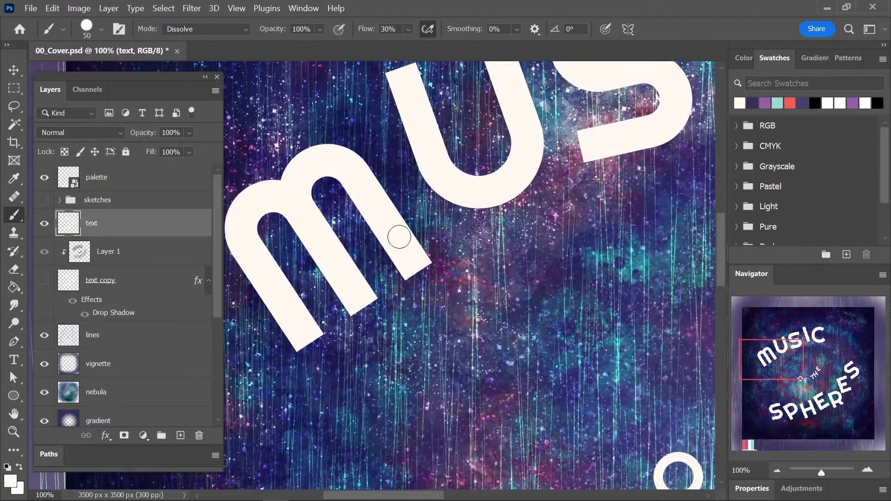
key(bracketright)
key(bracketright)
key(bracketleft)
key(bracketleft)
key(bracketleft)
key(bracketleft)
drag(318, 316, 448, 308)
key(ctrl+s)
key(ctrl+plus)
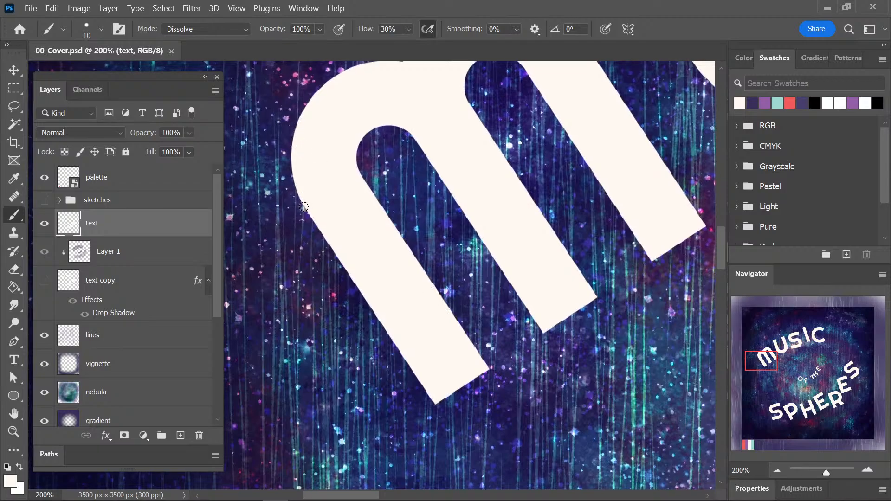
Paint a rough, speckled cream edge along the outer left side of the M in MUSIC on the text layer.
key(ctrl+z)
drag(320, 230, 308, 210)
drag(325, 241, 337, 261)
drag(386, 332, 408, 363)
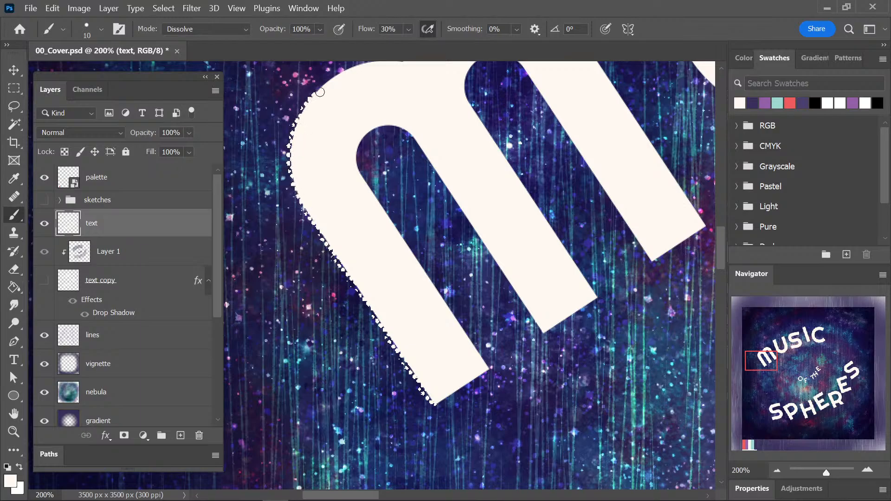
Show the text copy layer again and set the text layer's blend mode to Overlay after trying Soft Light.
click(44, 281)
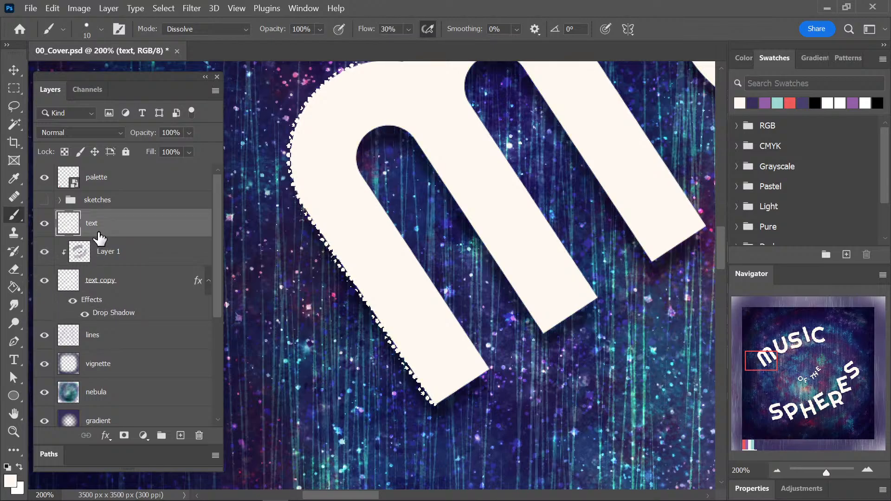
click(100, 132)
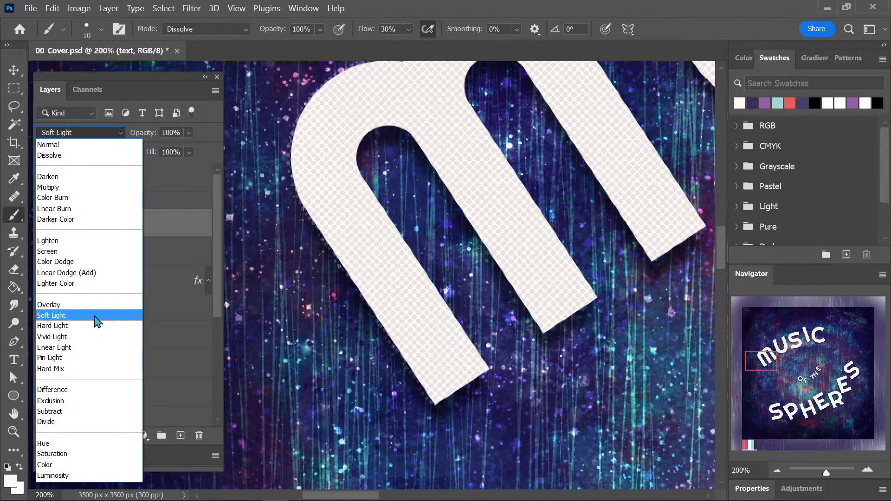
click(99, 317)
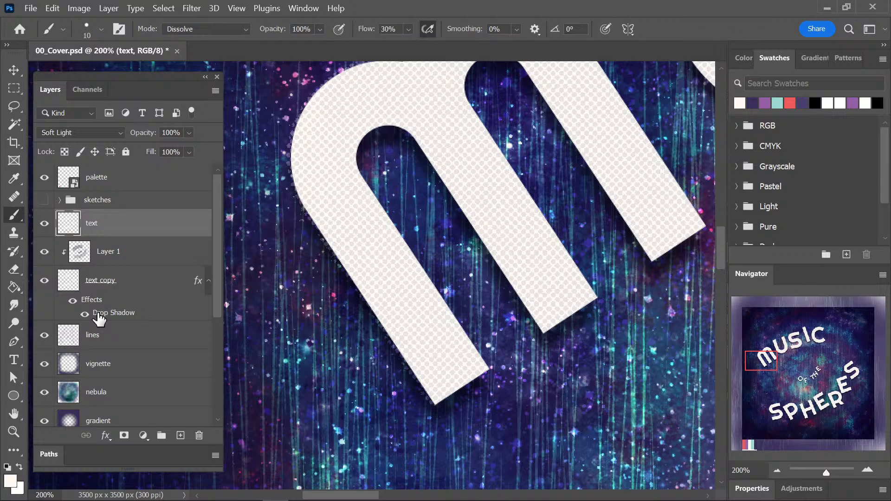
key(ctrl+minus)
key(ctrl+minus)
key(ctrl+plus)
key(ctrl+plus)
click(93, 132)
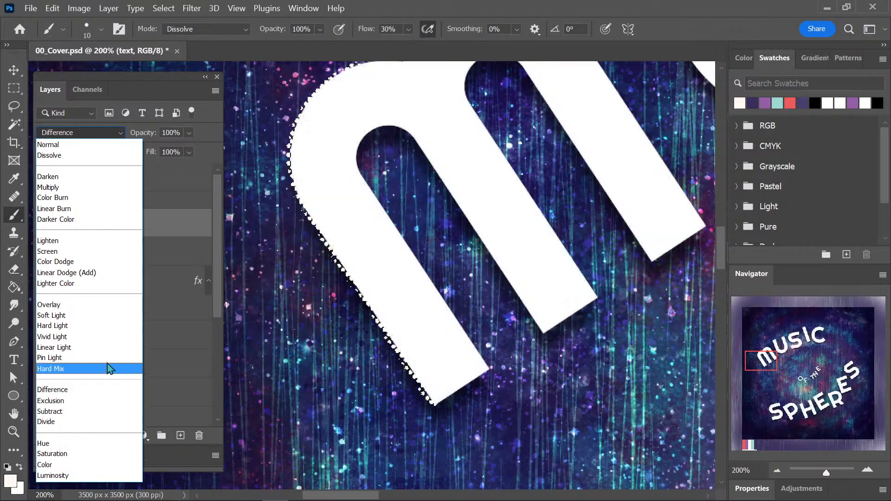
click(96, 310)
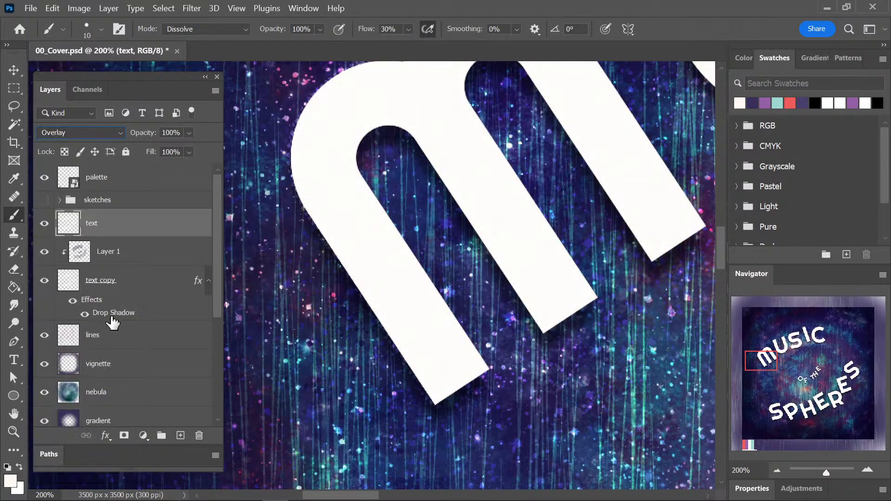
Set the text layer's blend mode to Normal and move it below the text copy layer.
click(99, 134)
click(101, 144)
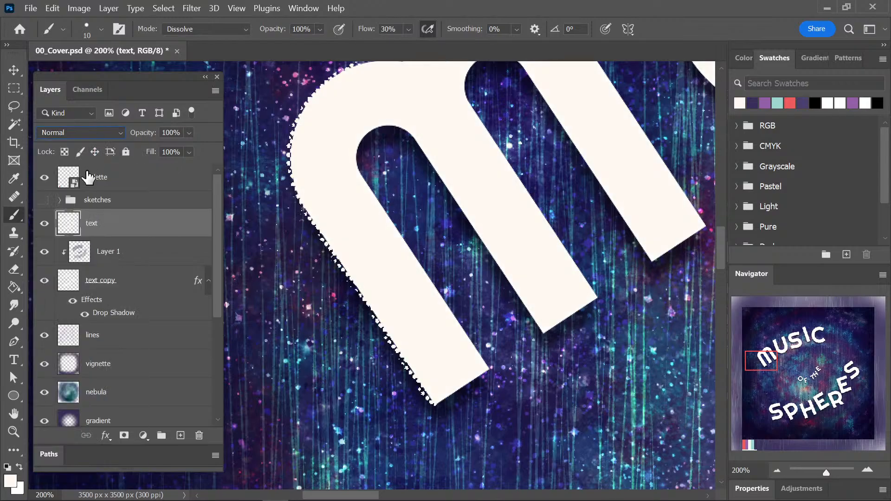
drag(134, 228, 130, 316)
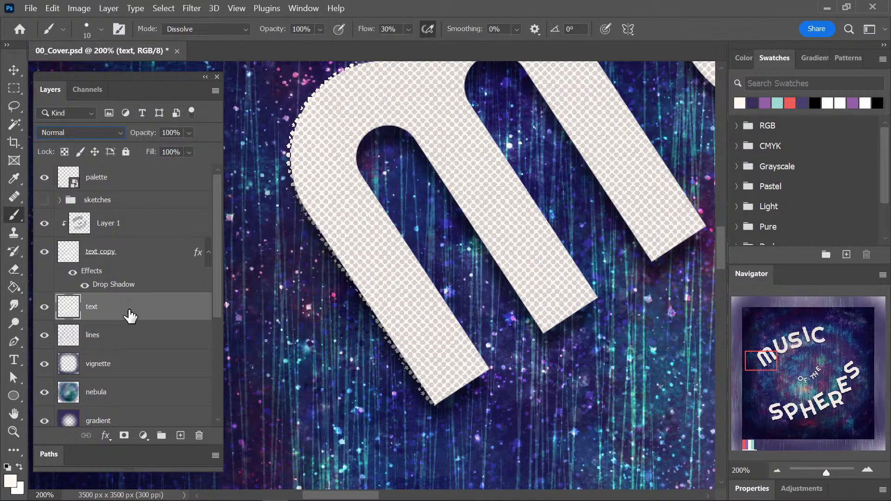
scroll(535, 288, down, 2)
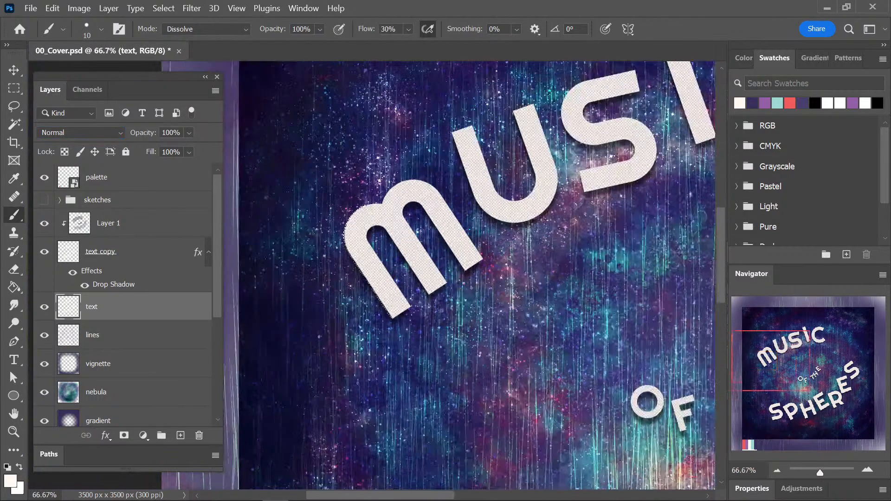
scroll(537, 289, down, 3)
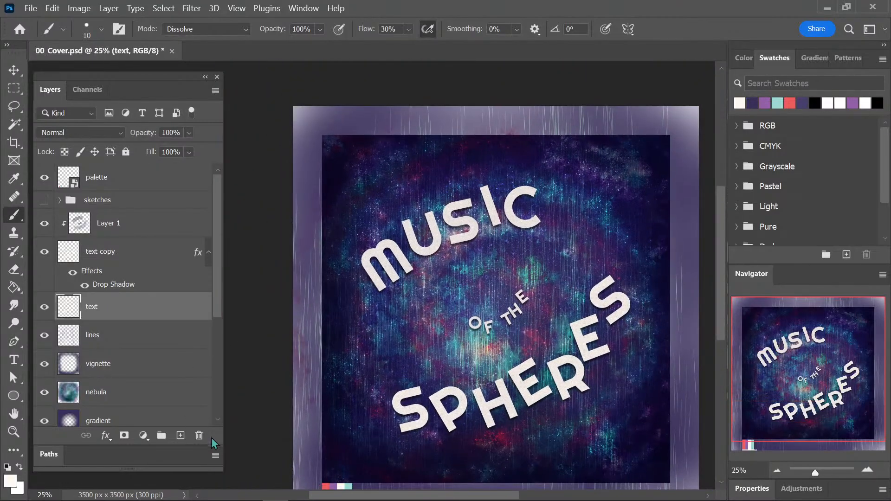
Delete the text layer that holds the painted rough edge and save the document.
click(199, 436)
key(ctrl+s)
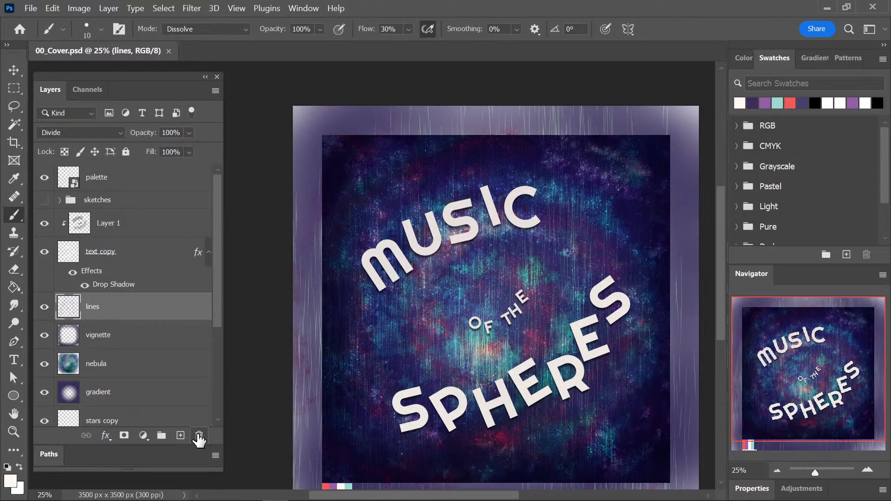
drag(491, 284, 443, 255)
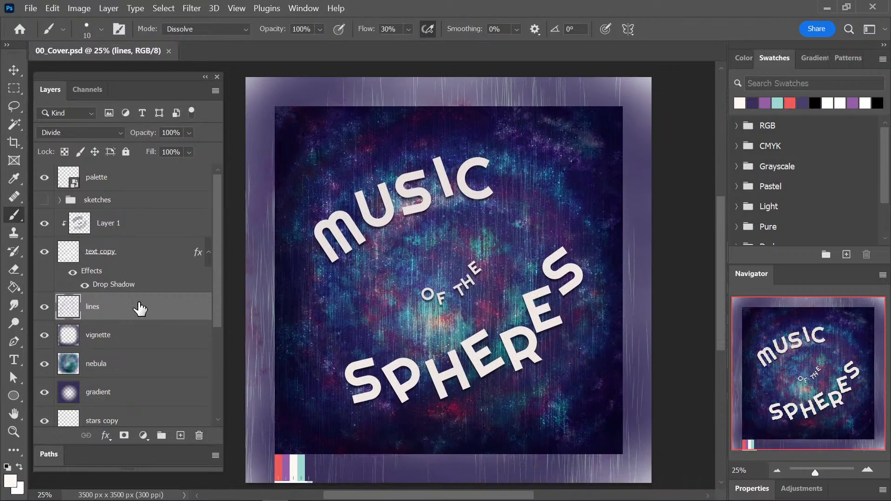
Rename the text copy layer as text and save the document.
double_click(112, 252)
click(124, 252)
key(BackSpace)
key(BackSpace)
key(BackSpace)
key(BackSpace)
key(BackSpace)
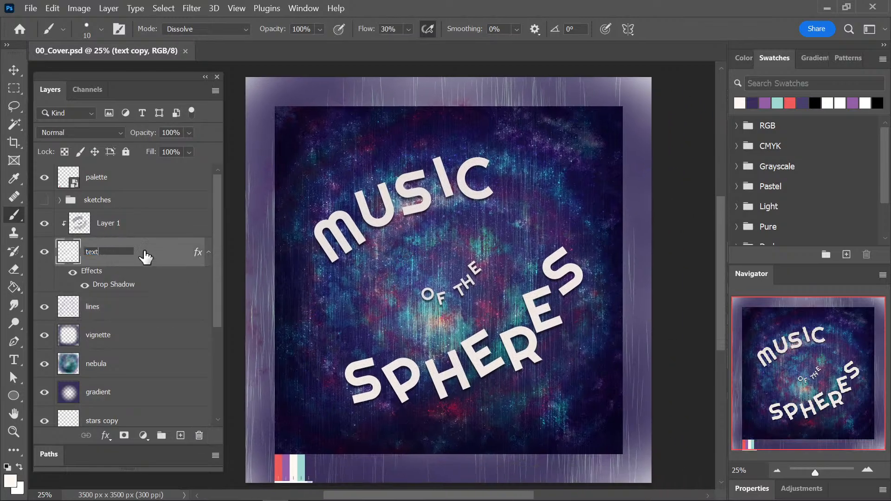
key(Return)
key(ctrl+plus)
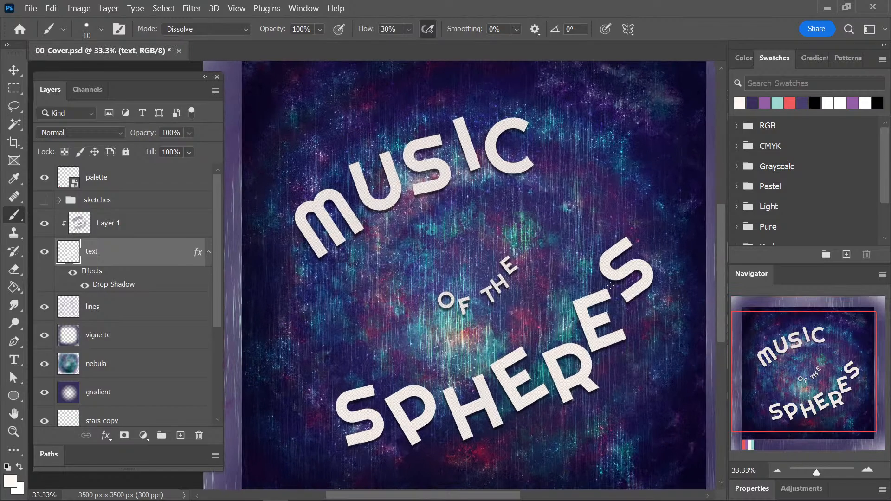
key(ctrl+s)
drag(577, 241, 578, 236)
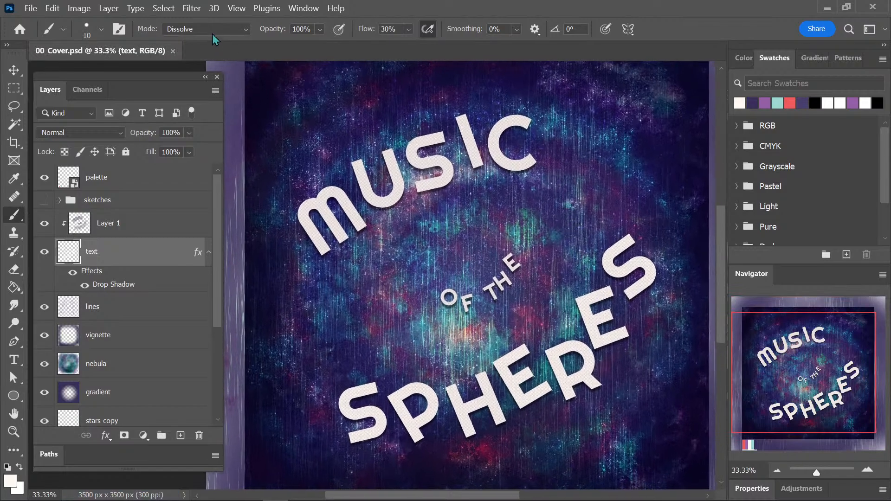
Try the Pointillize filter with a cell size of 3 on the text layer.
click(192, 8)
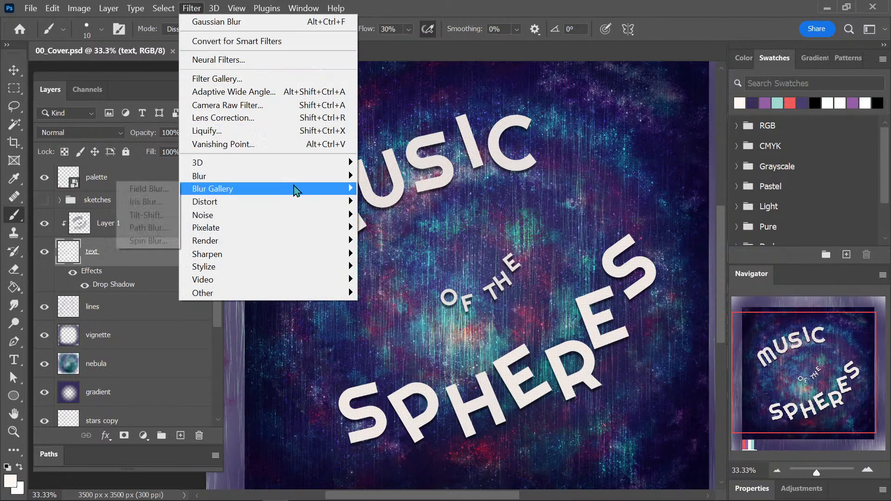
mouse_move(288, 179)
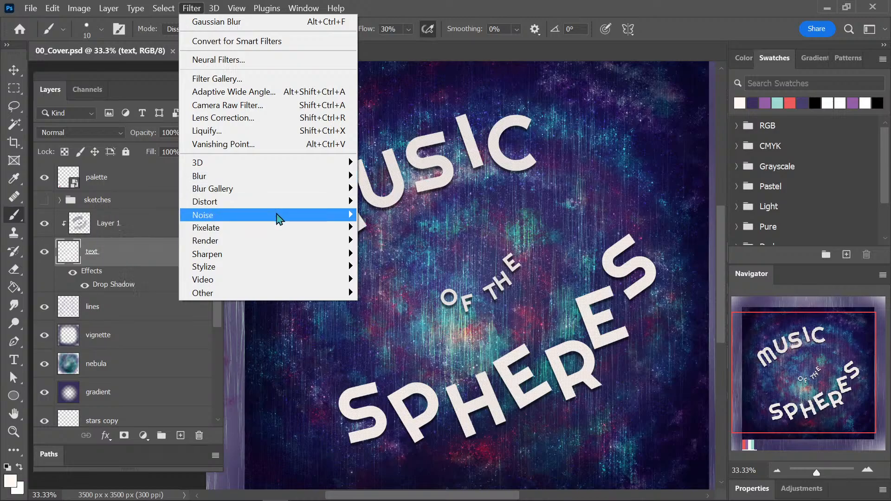
mouse_move(278, 218)
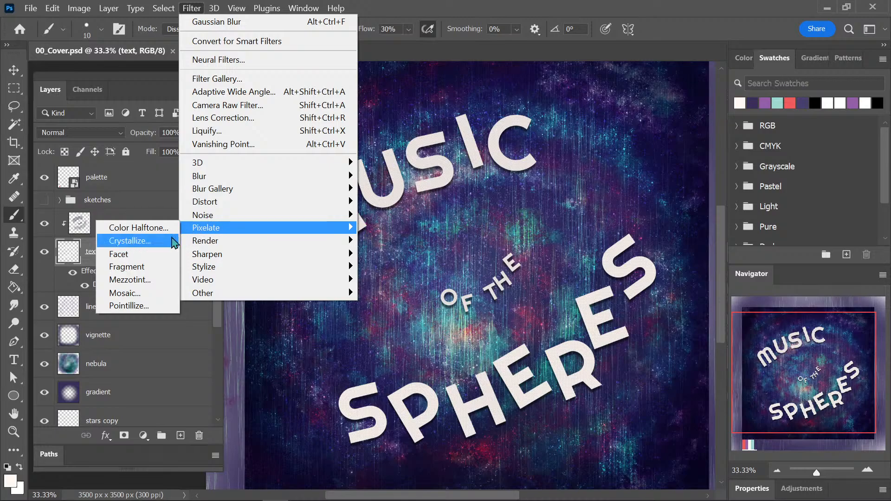
click(166, 308)
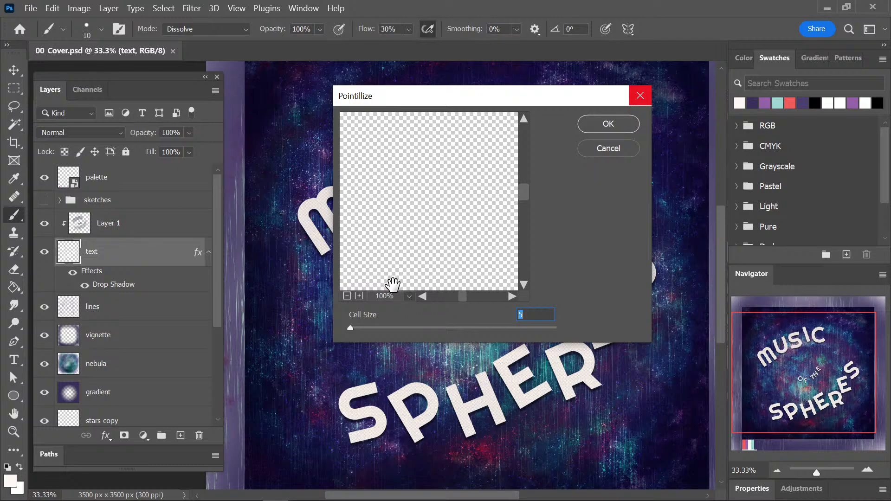
drag(487, 278, 456, 232)
click(360, 296)
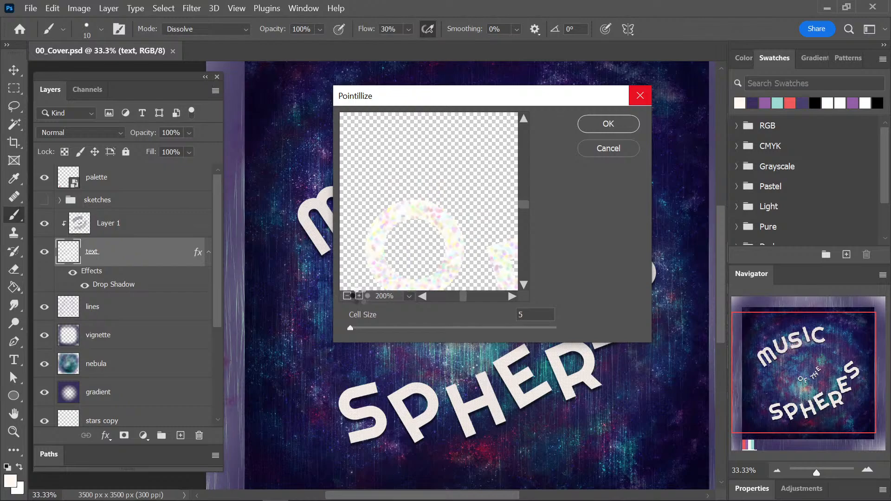
click(359, 295)
mouse_move(350, 328)
mouse_down()
mouse_move(467, 326)
mouse_move(338, 327)
mouse_up()
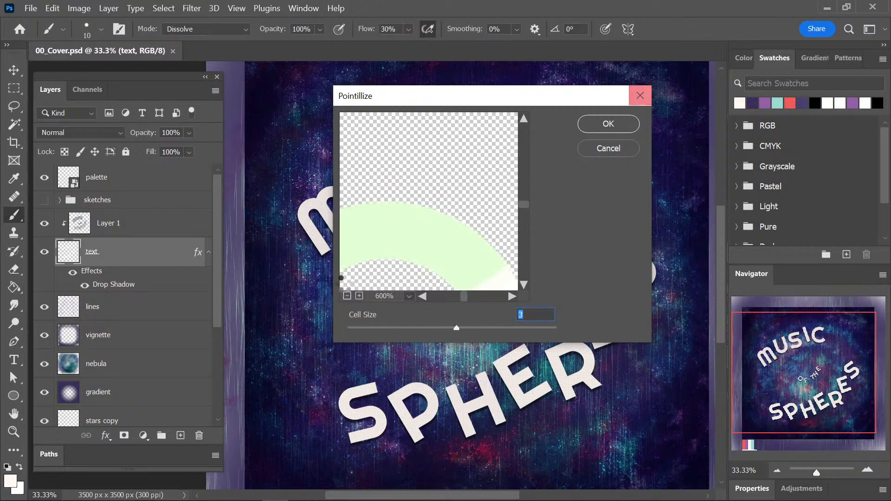
click(622, 124)
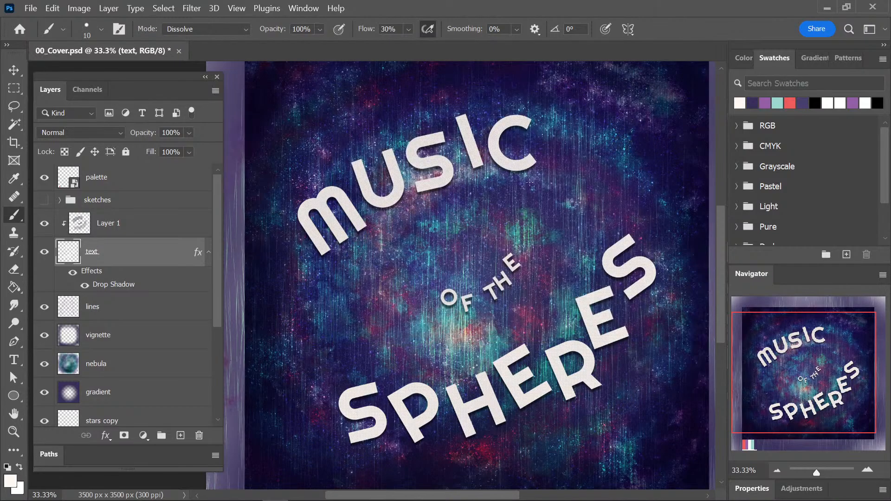
Examine the edges of the M in MUSIC up close and undo the Pointillize filter.
key(ctrl+plus)
key(ctrl+plus)
drag(370, 223, 475, 319)
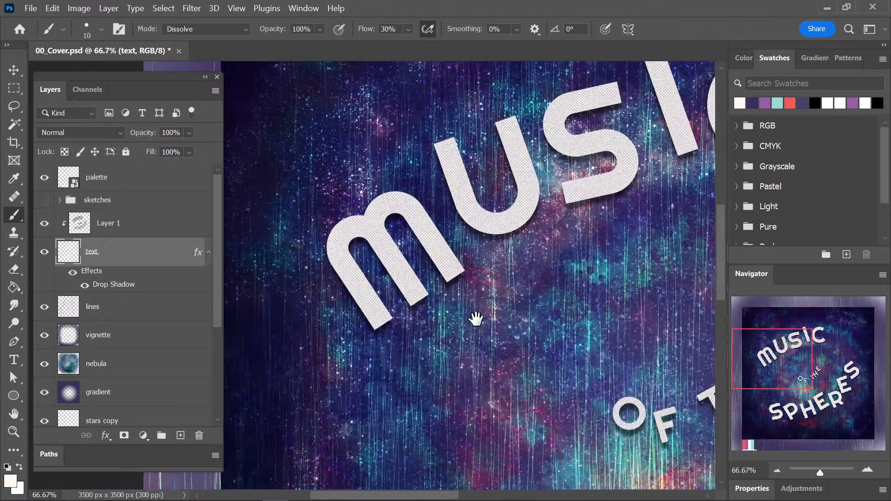
key(ctrl+plus)
key(ctrl+plus)
key(ctrl+plus)
key(ctrl+plus)
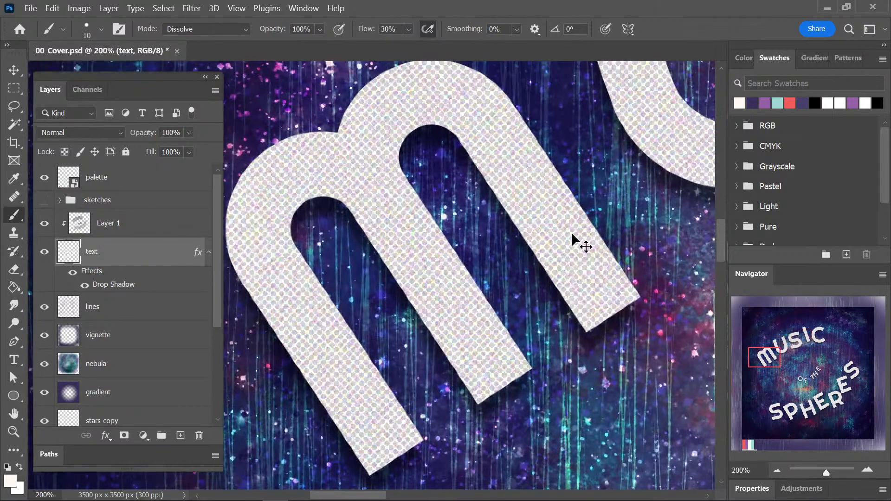
Apply a Gaussian Blur with a 1-pixel radius to the text layer.
click(193, 9)
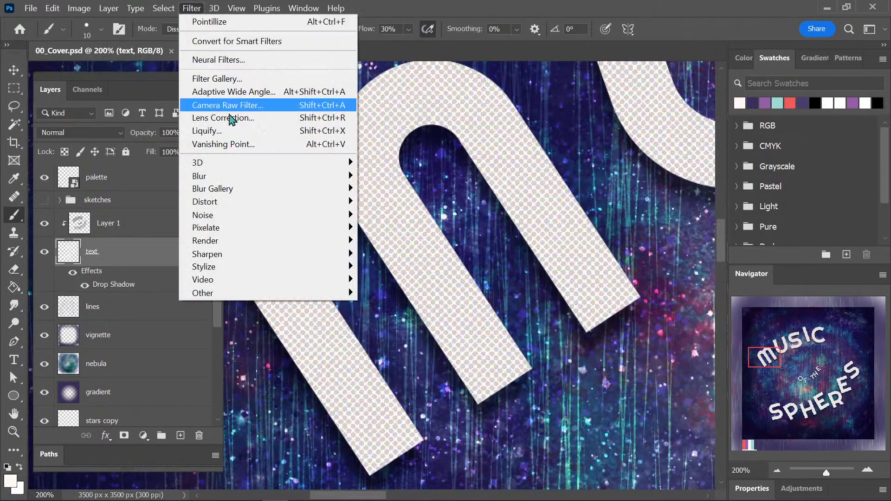
mouse_move(321, 241)
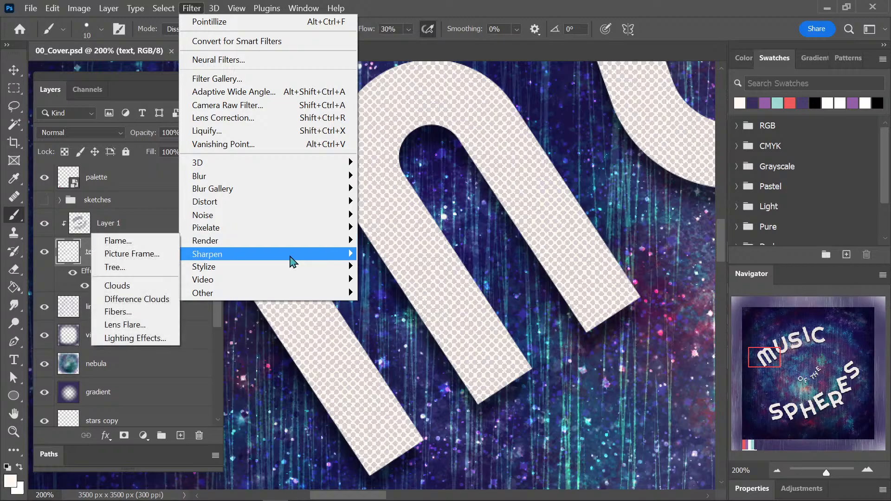
mouse_move(290, 259)
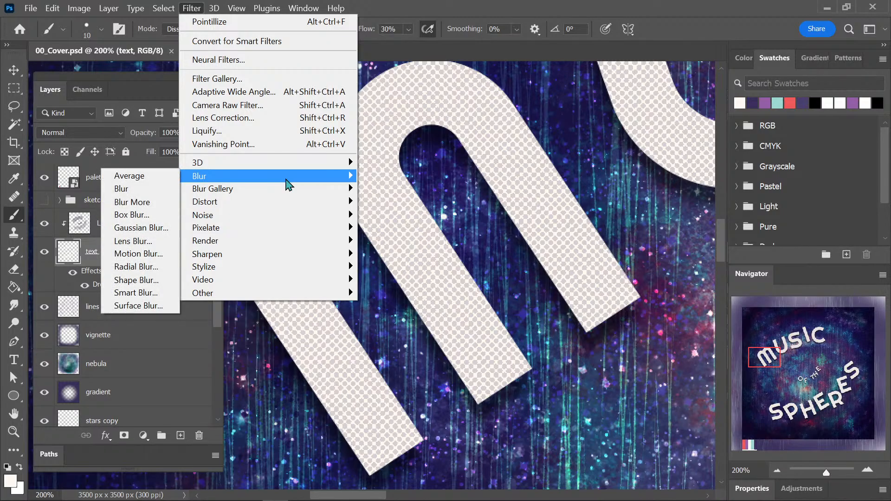
click(141, 227)
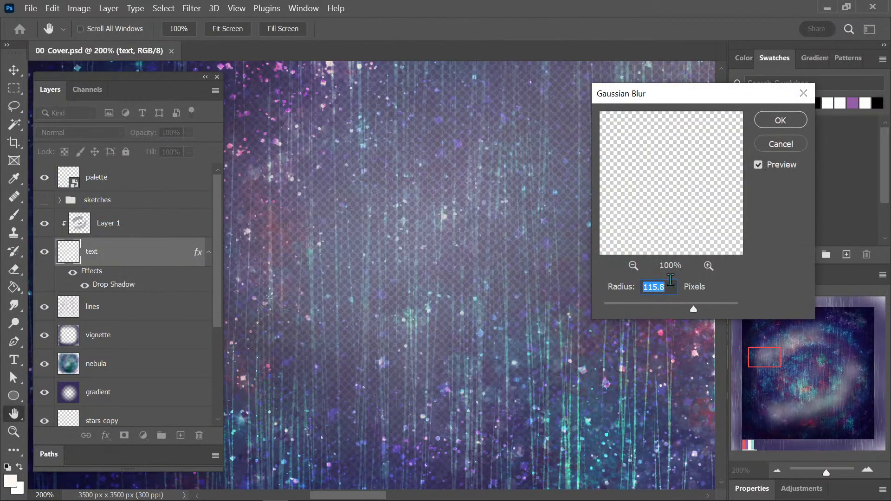
text(2)
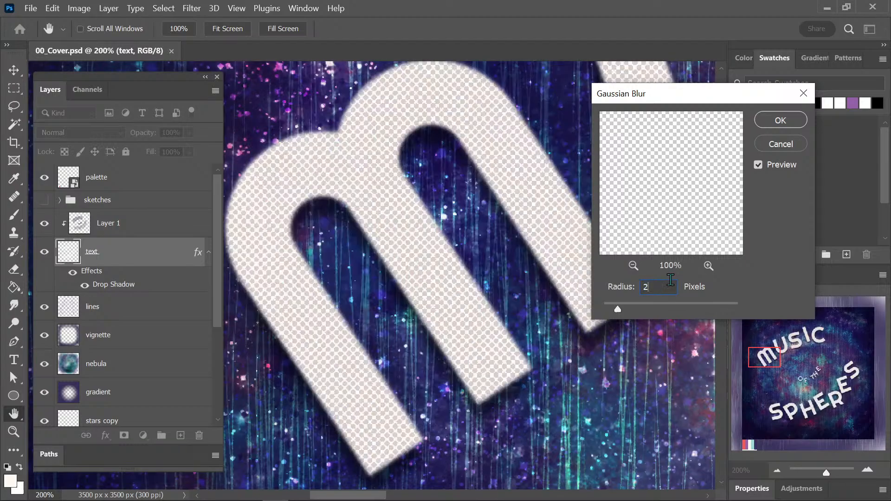
text(5)
key(BackSpace)
key(BackSpace)
text(1)
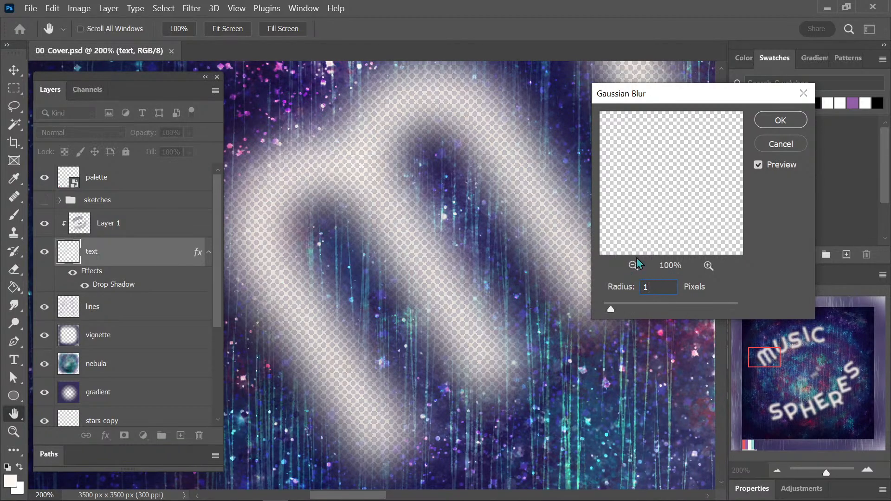
click(790, 120)
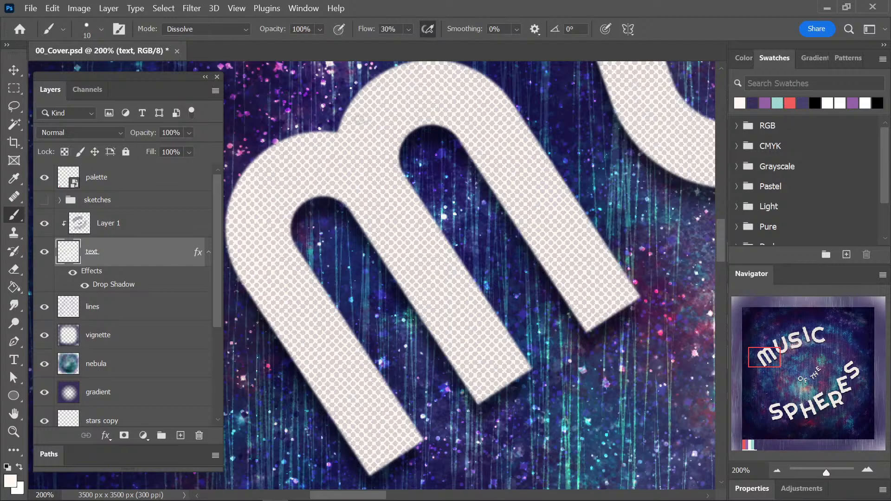
Apply the Sharpen filter to the blurred text layer.
click(199, 10)
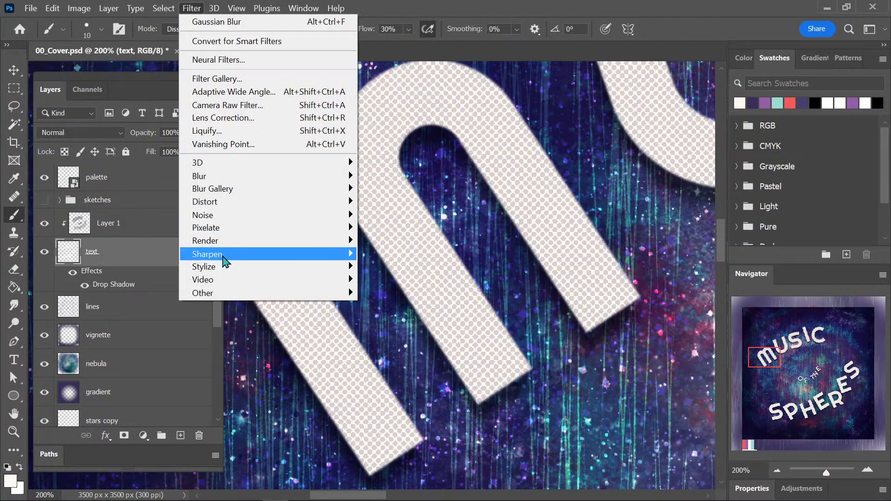
mouse_move(258, 253)
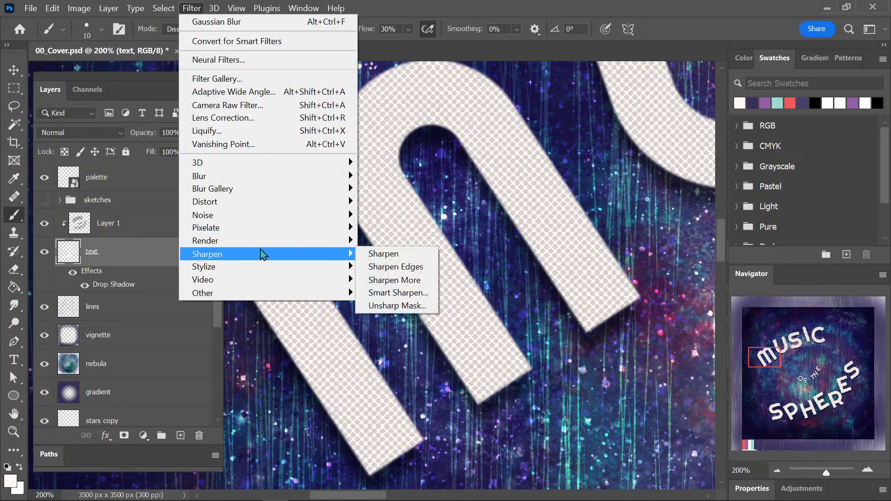
click(419, 268)
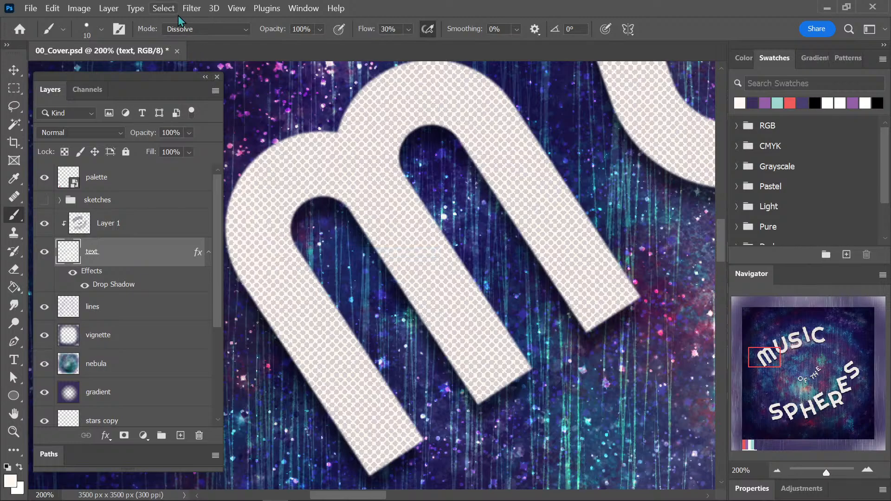
Try the Sharpen Edges filter on the text layer and undo it.
click(192, 8)
mouse_move(293, 258)
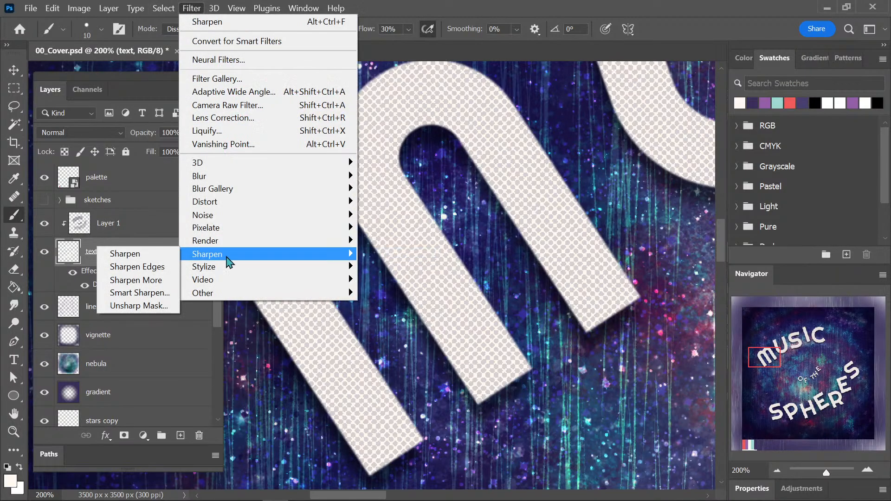
click(170, 267)
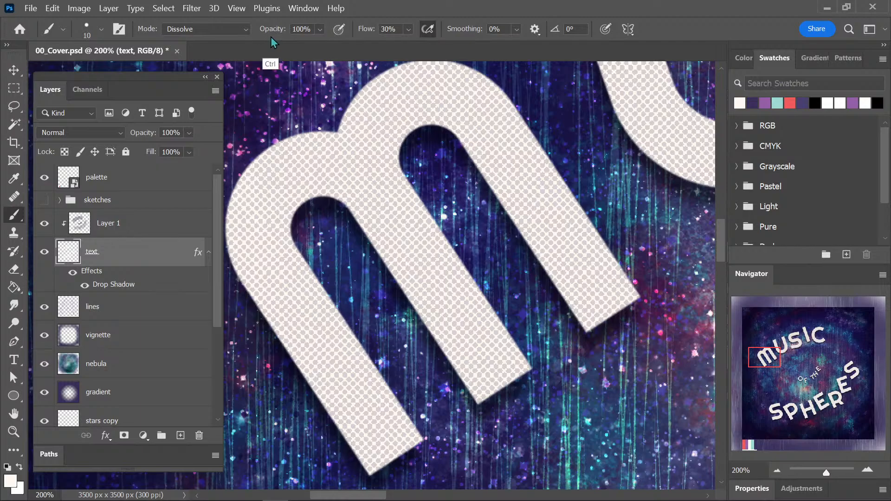
key(ctrl+z)
click(191, 8)
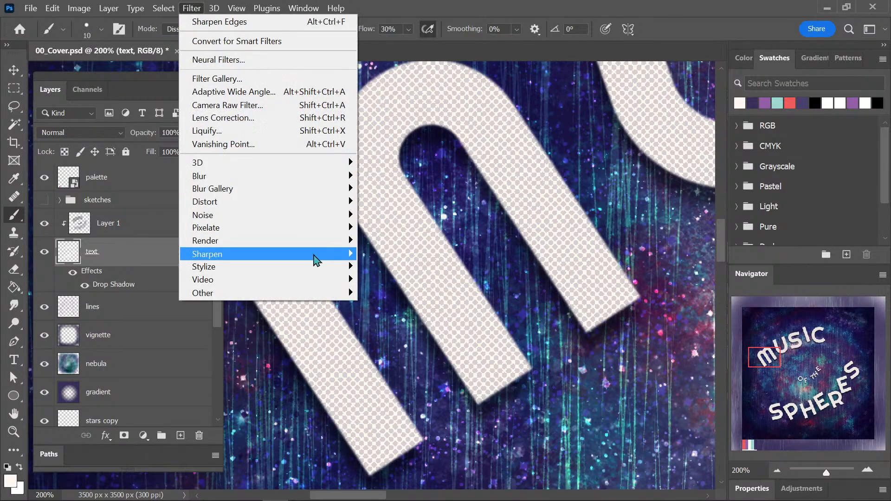
mouse_move(312, 256)
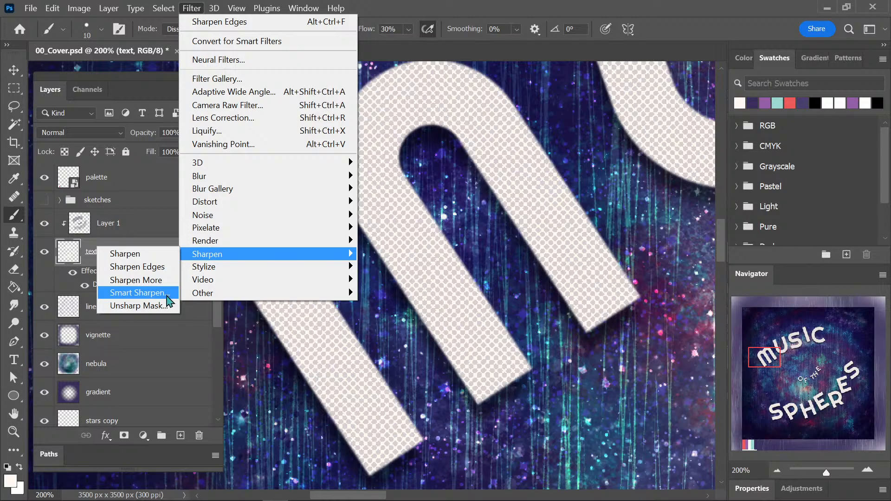
click(165, 295)
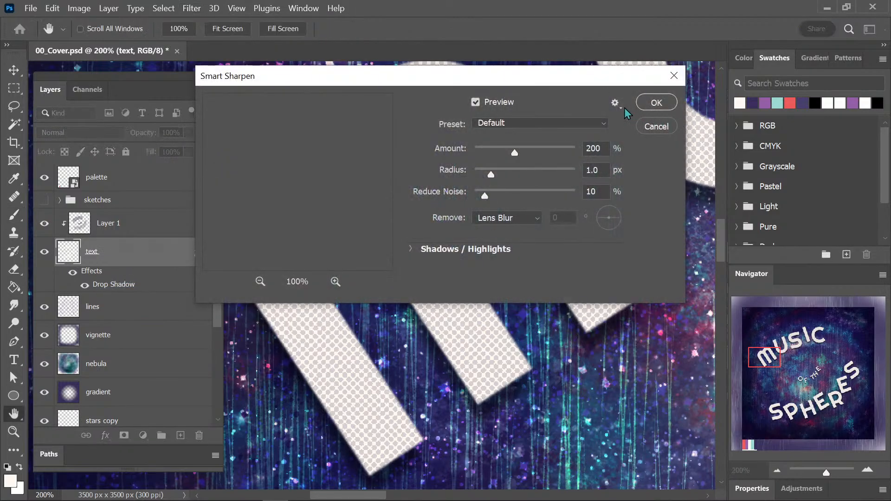
drag(427, 67, 642, 119)
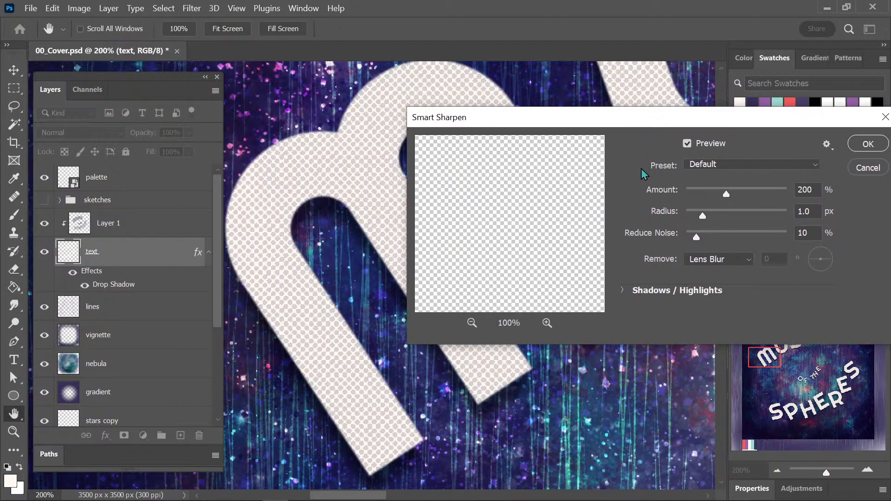
click(868, 166)
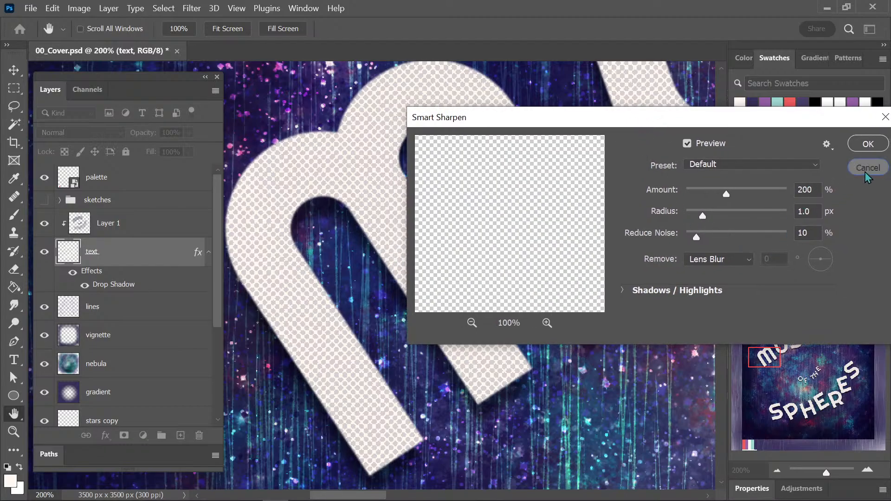
Apply the Sharpen More filter to the text layer.
click(229, 8)
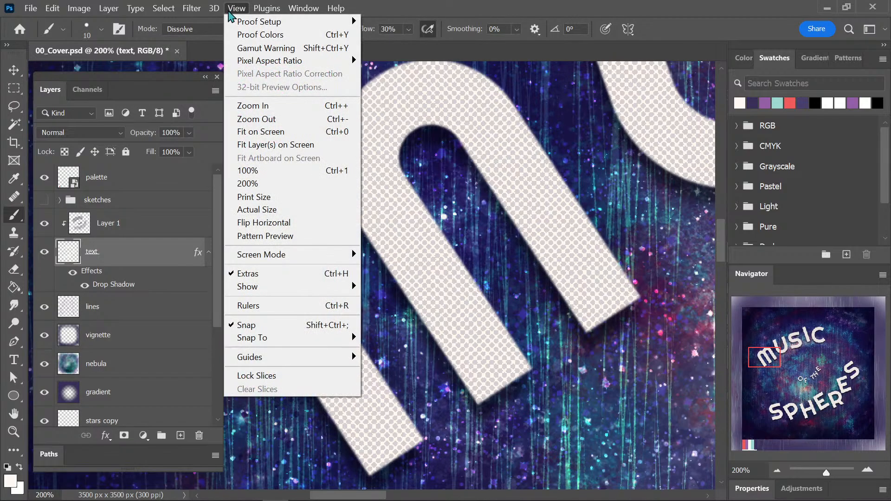
mouse_move(191, 8)
mouse_move(261, 260)
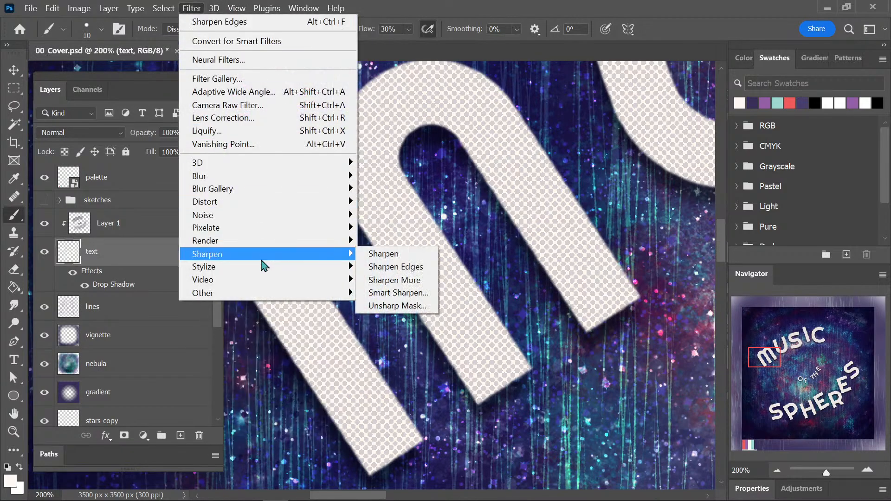
click(430, 282)
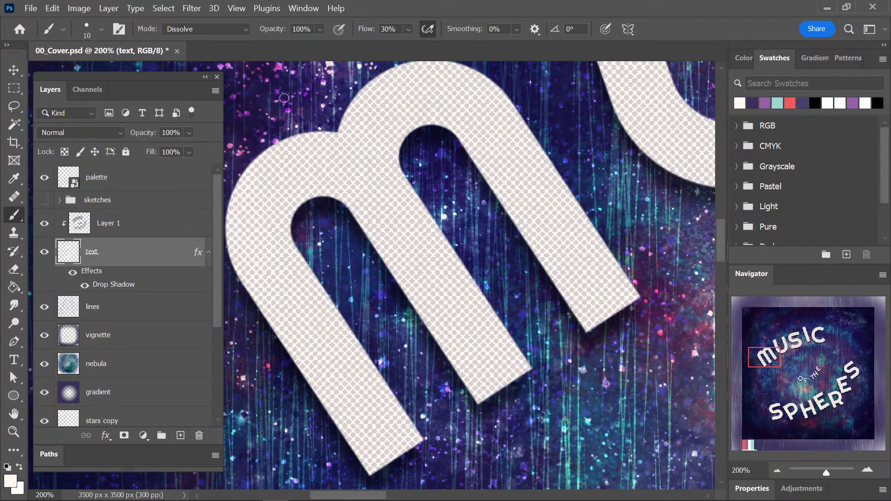
Try repeating the Sharpen More filter several times on the text layer and undo the extra passes.
click(191, 8)
click(232, 20)
click(194, 9)
click(213, 21)
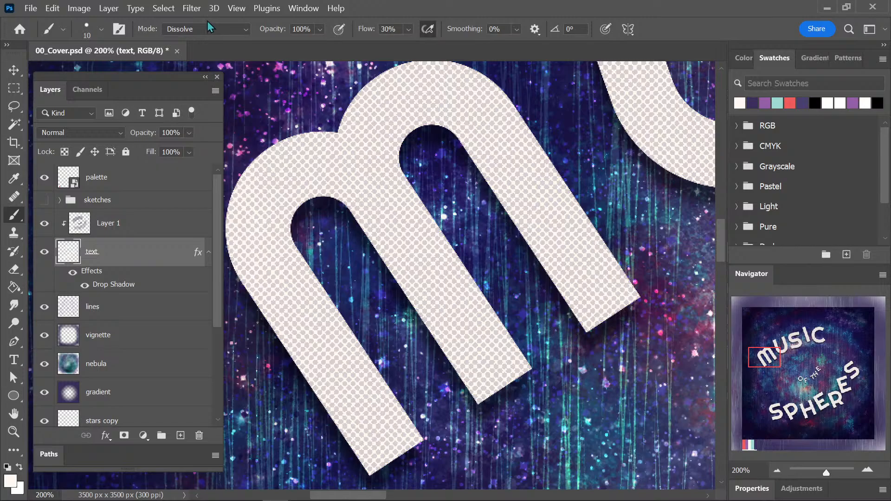
click(194, 10)
click(208, 21)
click(194, 8)
click(211, 21)
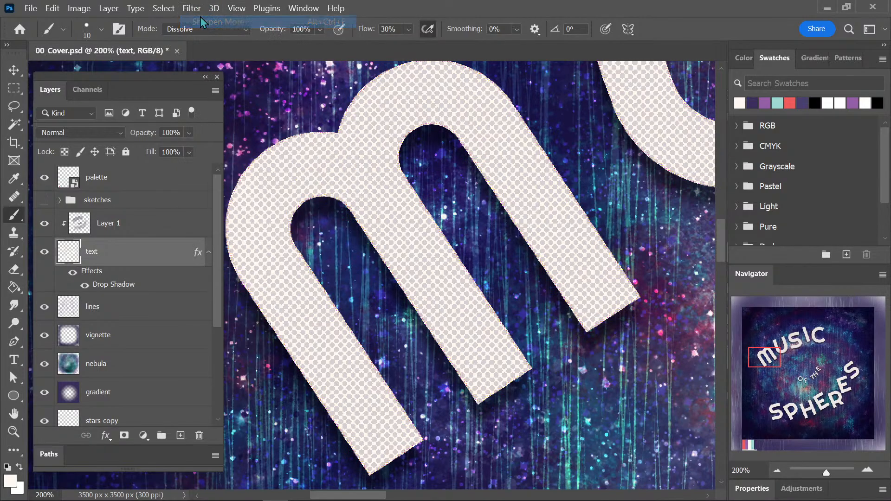
click(197, 14)
click(205, 23)
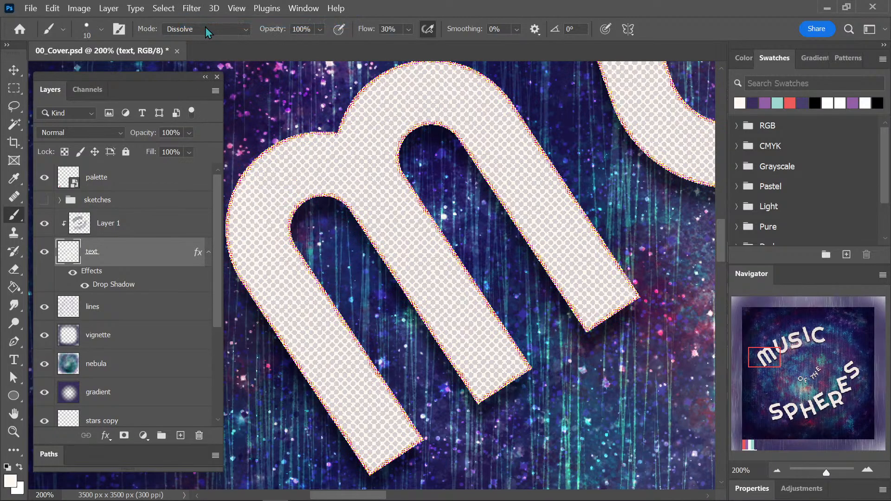
key(ctrl+minus)
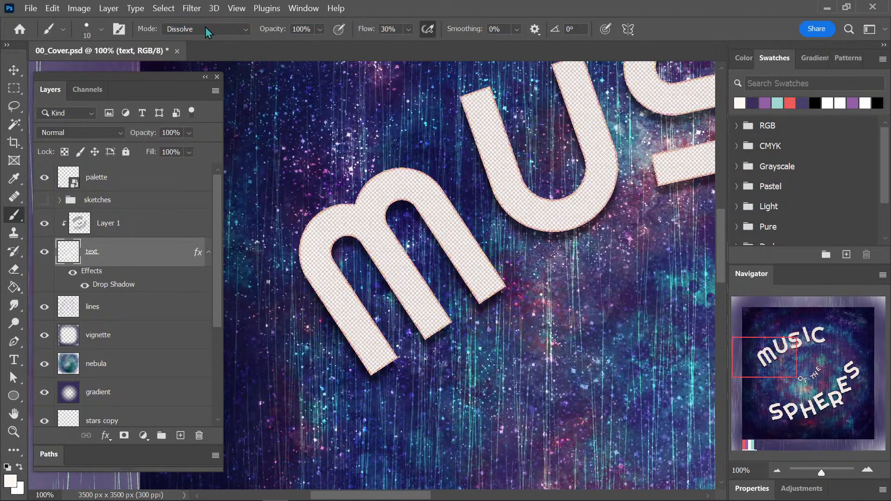
key(ctrl+plus)
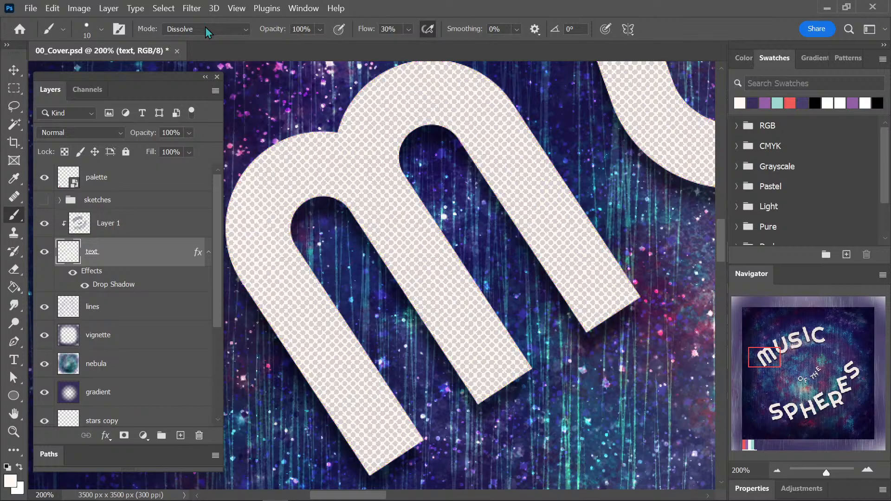
key(ctrl+z)
Try a Gaussian Blur with a 5-pixel radius on the text layer.
click(191, 8)
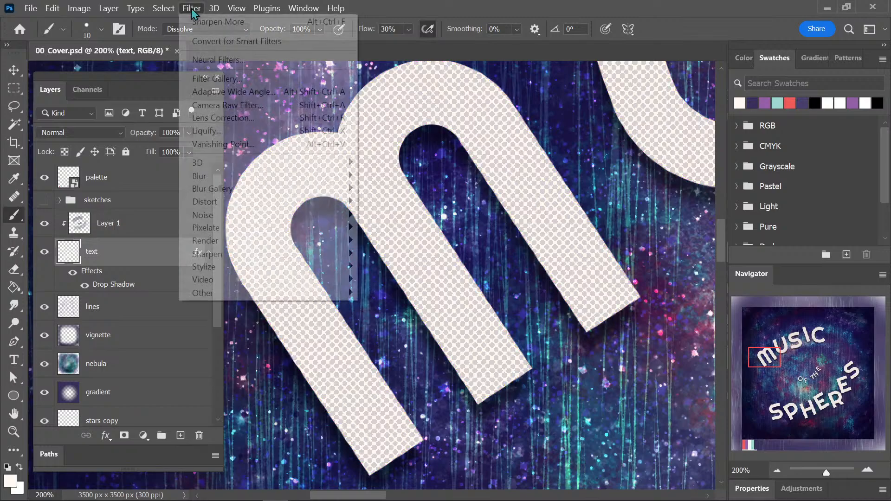
mouse_move(249, 181)
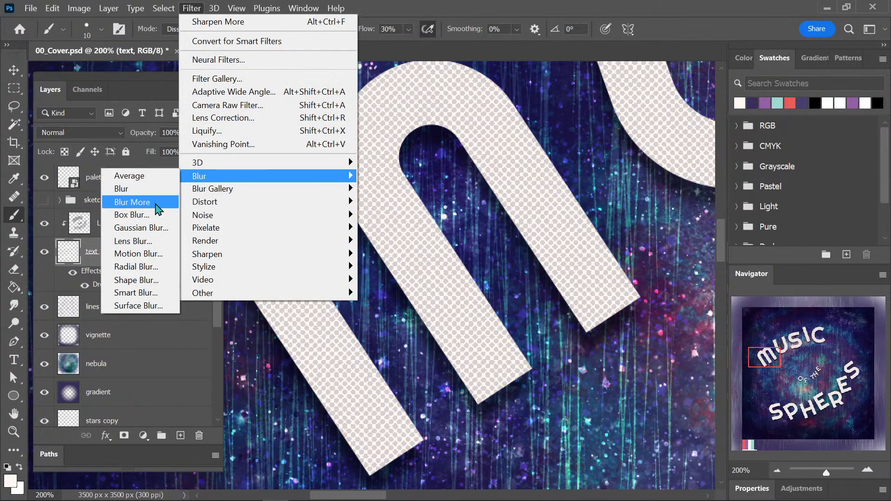
click(163, 228)
text(5)
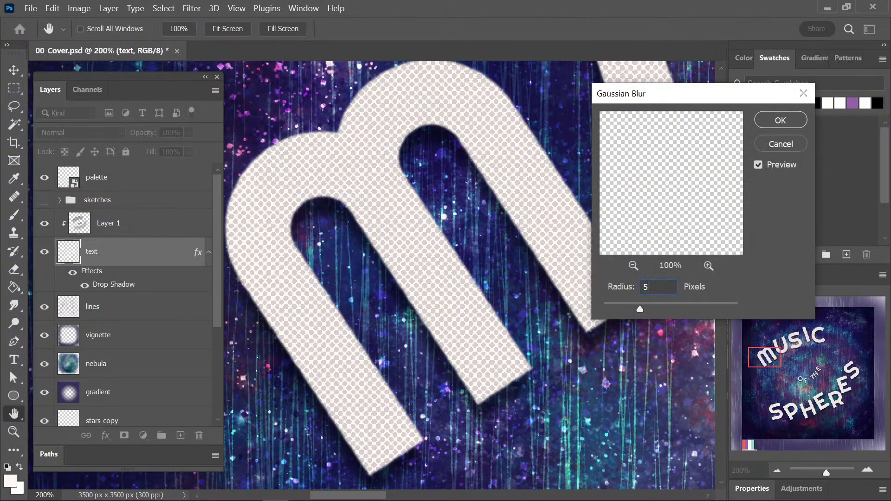
click(780, 122)
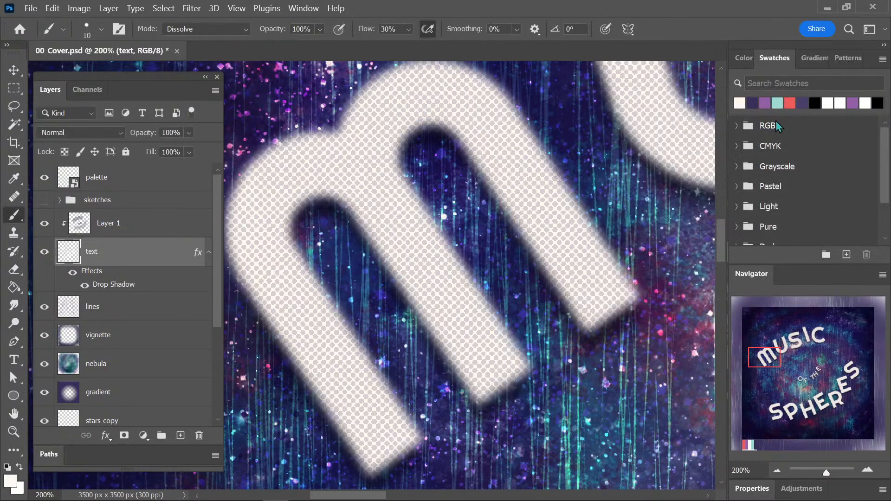
key(ctrl+minus)
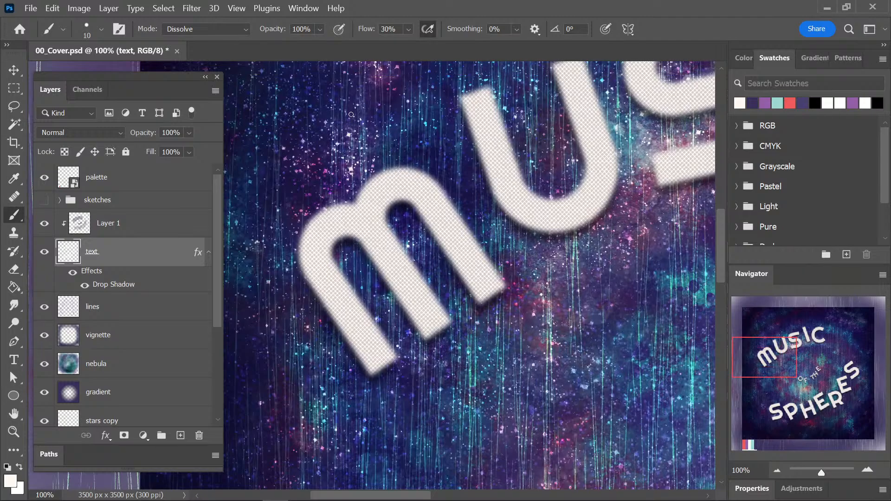
Try running the Sharpen More filter repeatedly on the strongly blurred text layer.
click(191, 7)
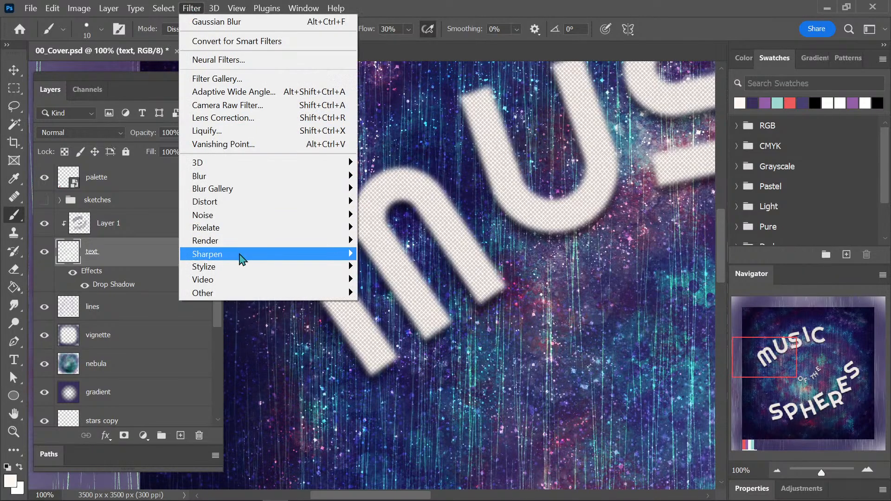
mouse_move(218, 257)
click(169, 280)
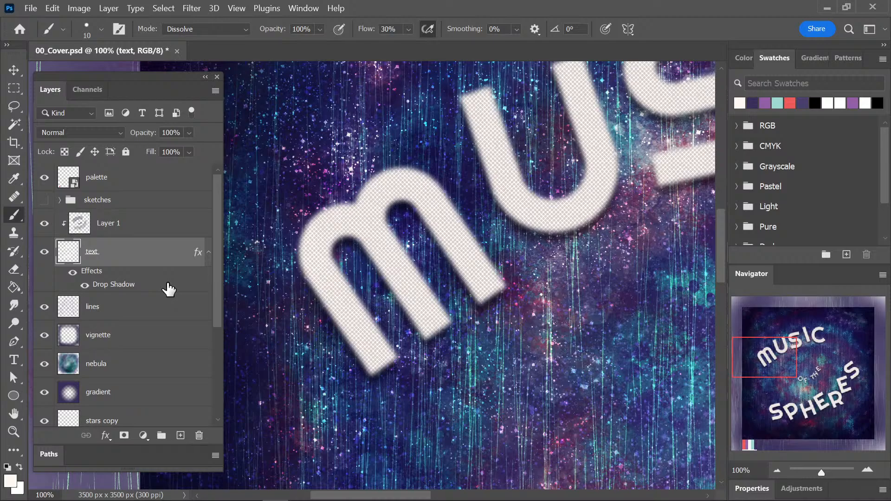
key(ctrl+f)
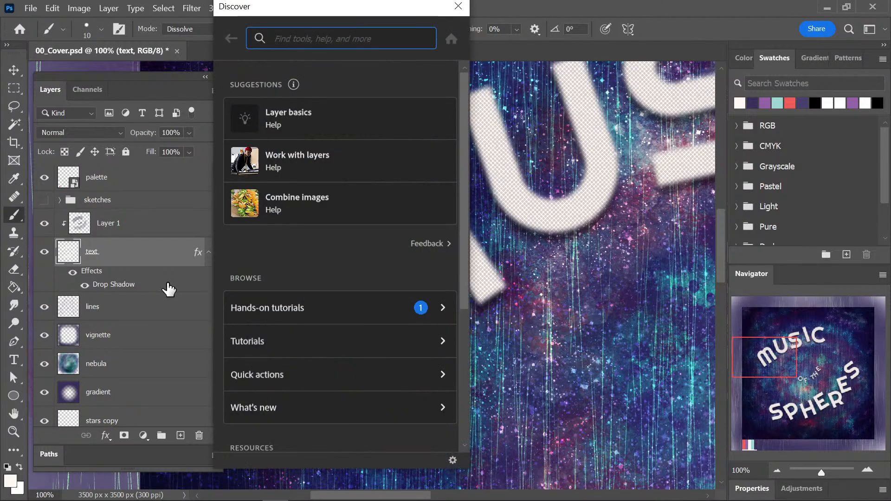
click(195, 11)
click(246, 22)
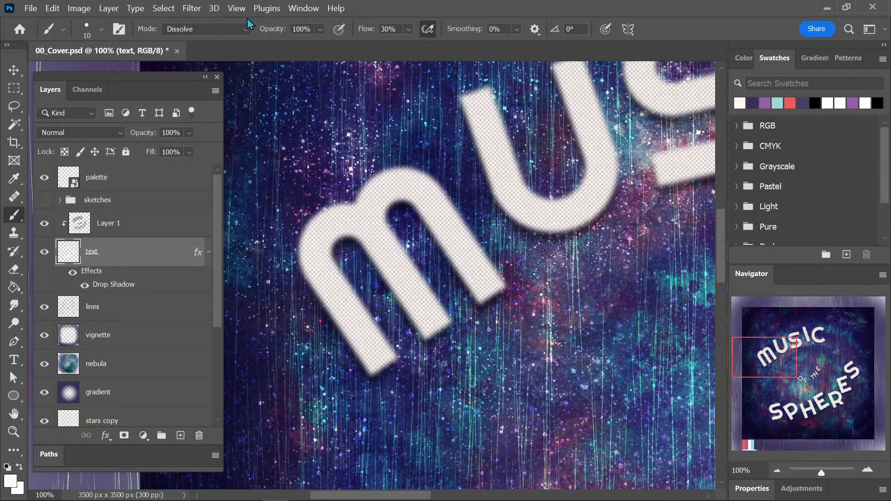
key(ctrl+alt+f)
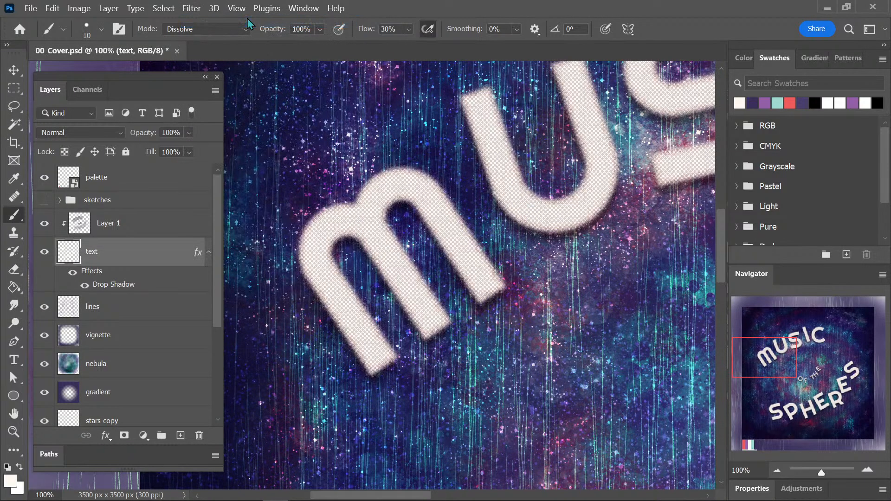
Examine the blurred title lettering across the whole cover and undo the strong blur and its sharpening.
key(ctrl+minus)
key(ctrl+minus)
key(ctrl+minus)
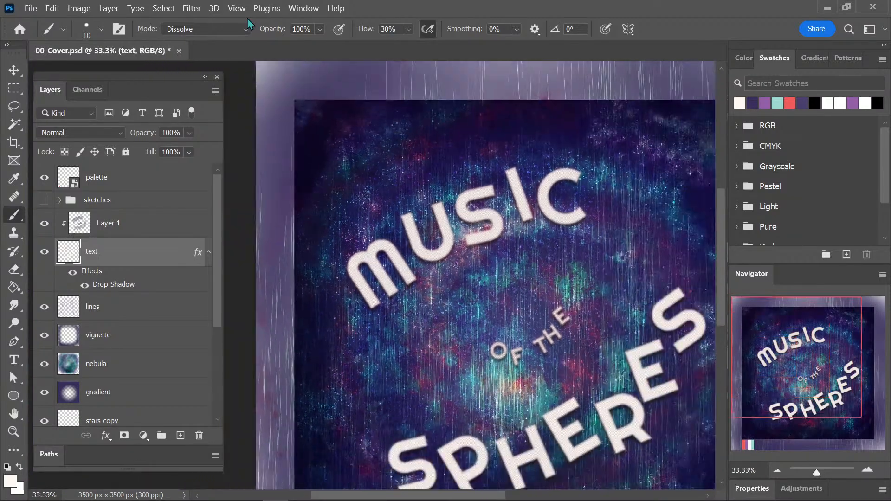
drag(597, 263, 548, 226)
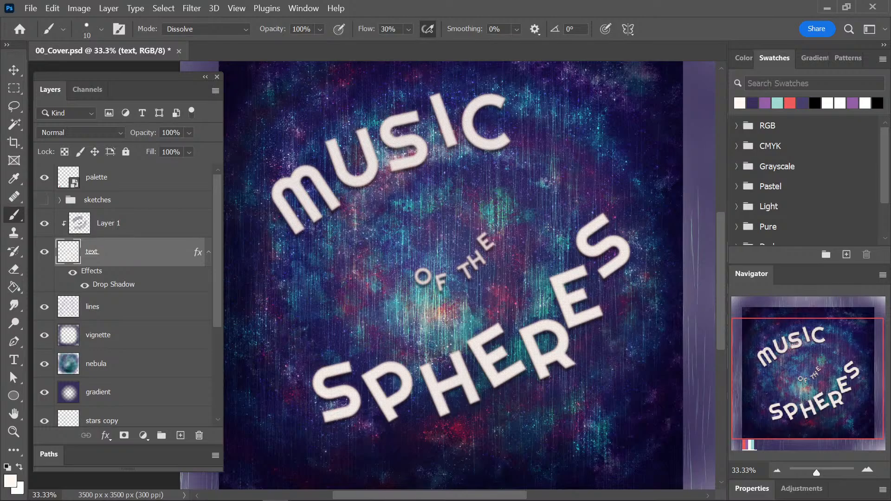
drag(423, 181, 476, 269)
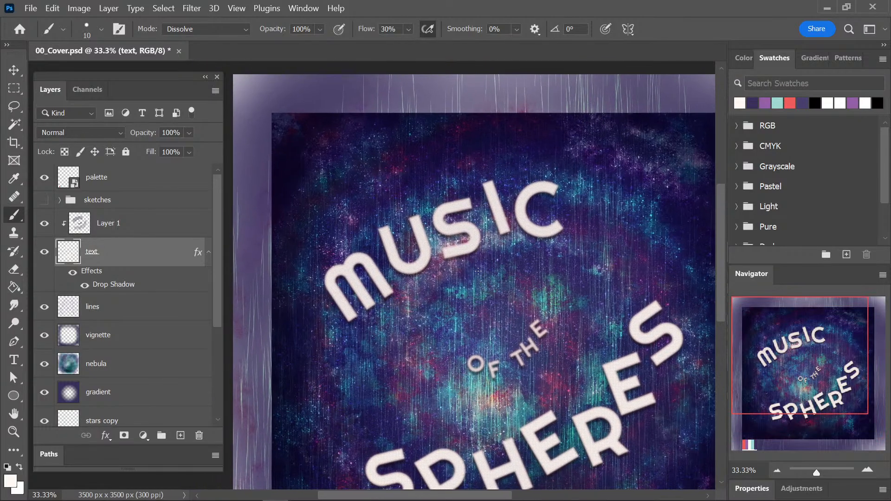
key(ctrl+plus)
key(ctrl+plus)
key(ctrl+plus)
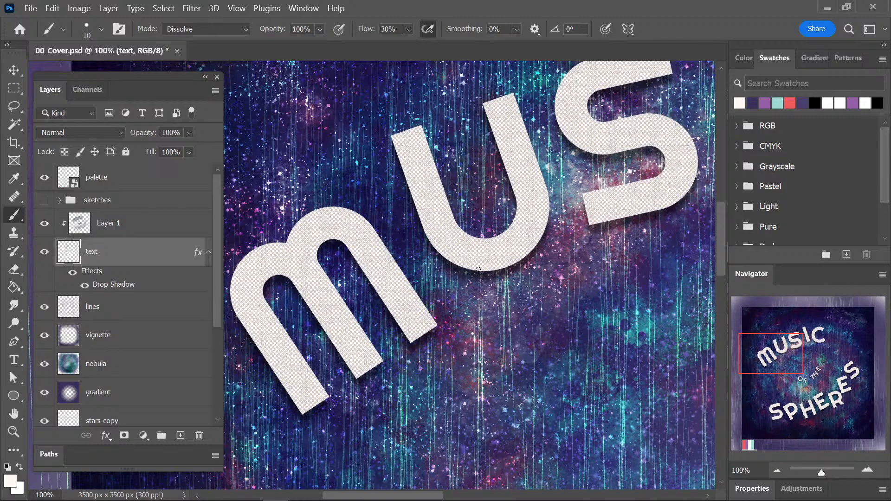
Duplicate the text layer and hide the layer effects of the original text layer underneath.
key(ctrl+j)
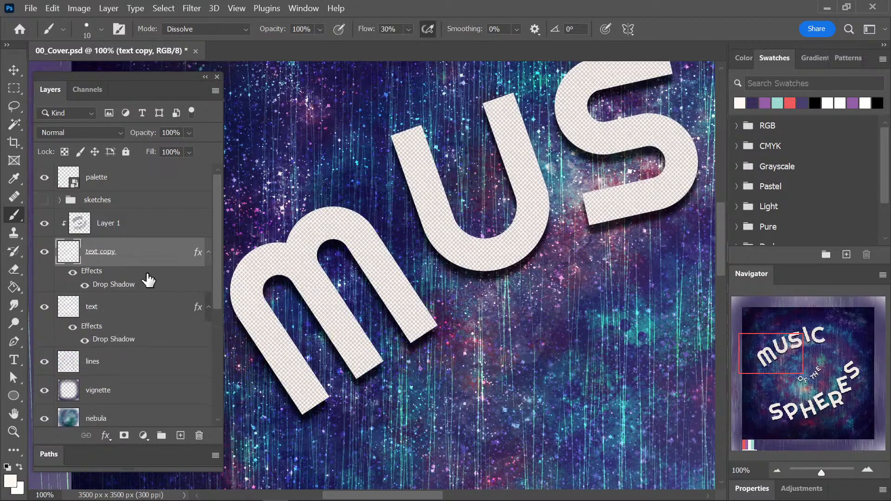
click(136, 310)
click(73, 327)
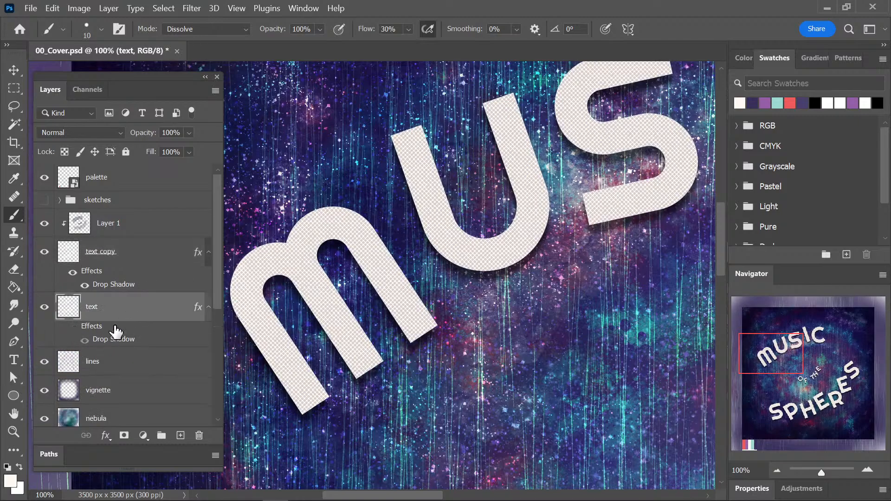
Apply a Gaussian Blur with a 5-pixel radius to the original text layer below the copy.
click(192, 8)
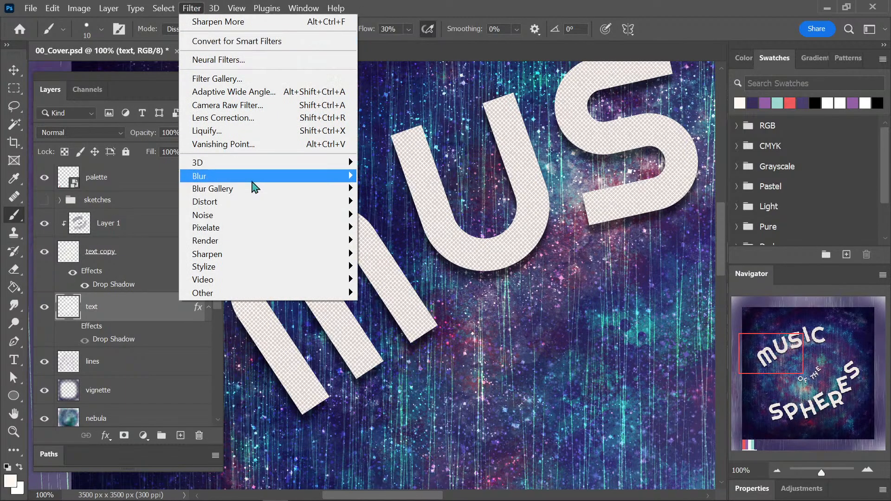
mouse_move(252, 181)
click(395, 227)
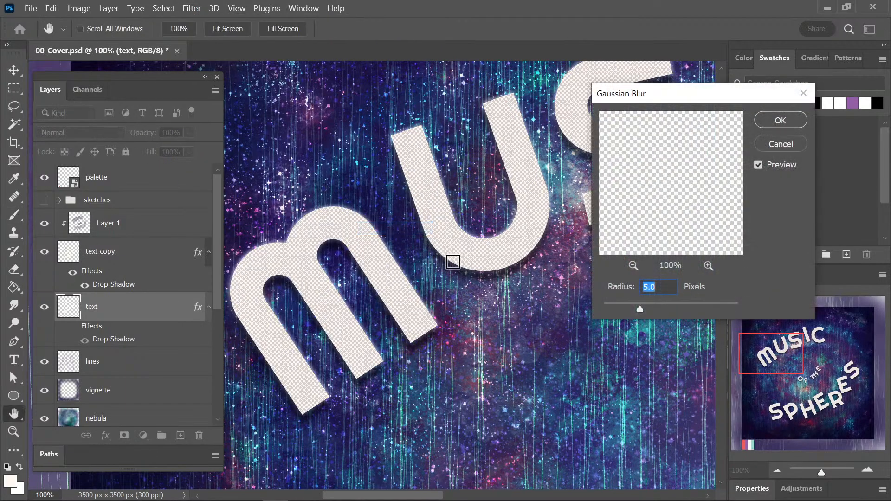
click(779, 121)
key(b)
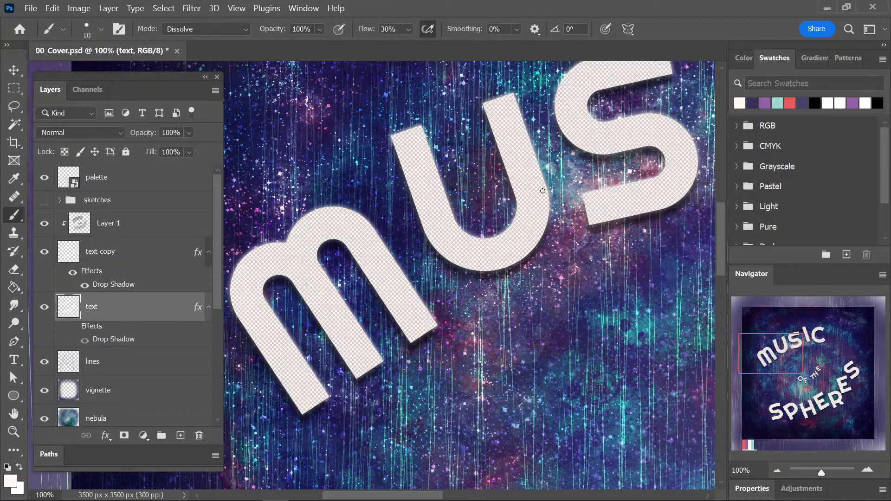
Apply the Sharpen More filter to the blurred text layer beneath the text copy.
click(191, 7)
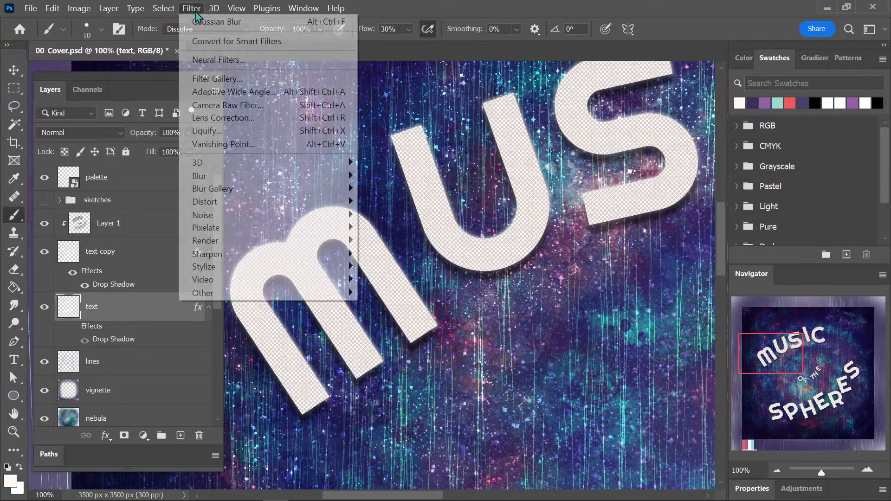
mouse_move(250, 257)
click(171, 282)
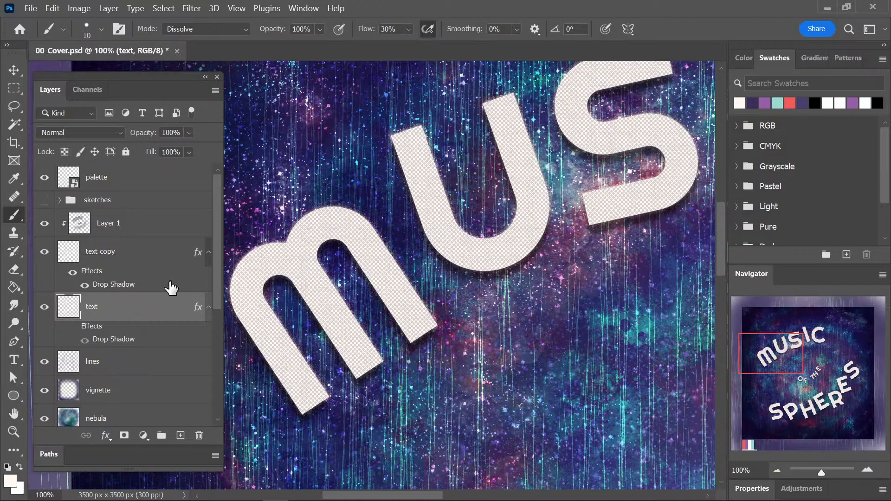
Check the edges of the title lettering up close and save the cover document.
scroll(567, 234, up, 4)
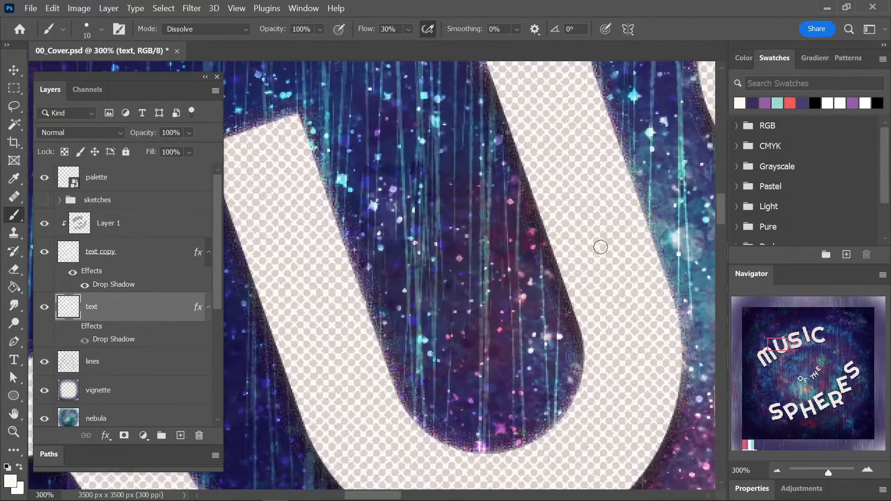
scroll(552, 320, down, 3)
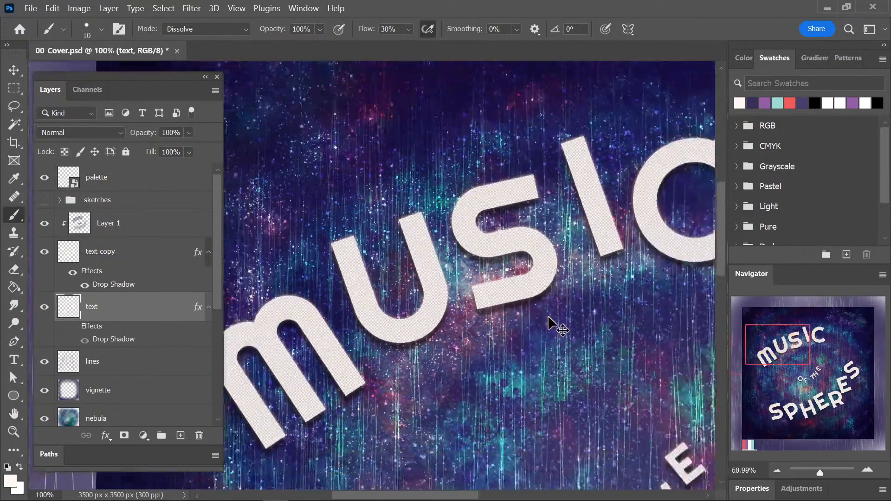
scroll(557, 325, down, 2)
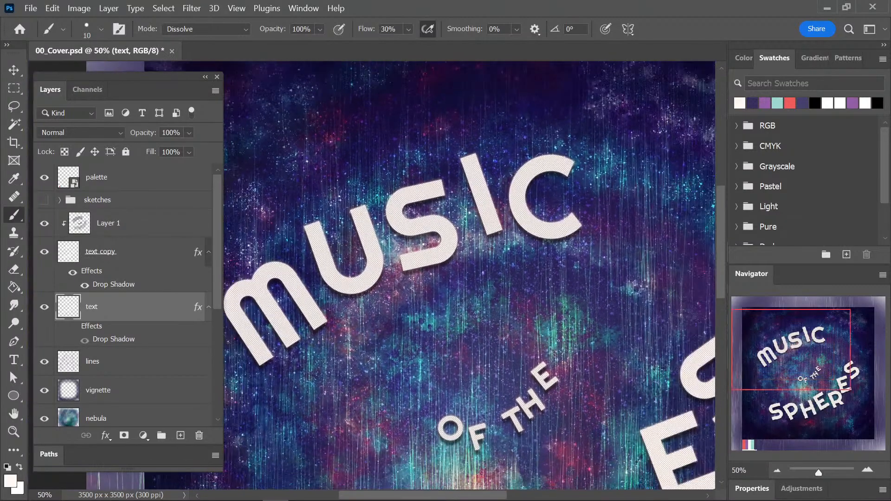
drag(557, 329, 486, 282)
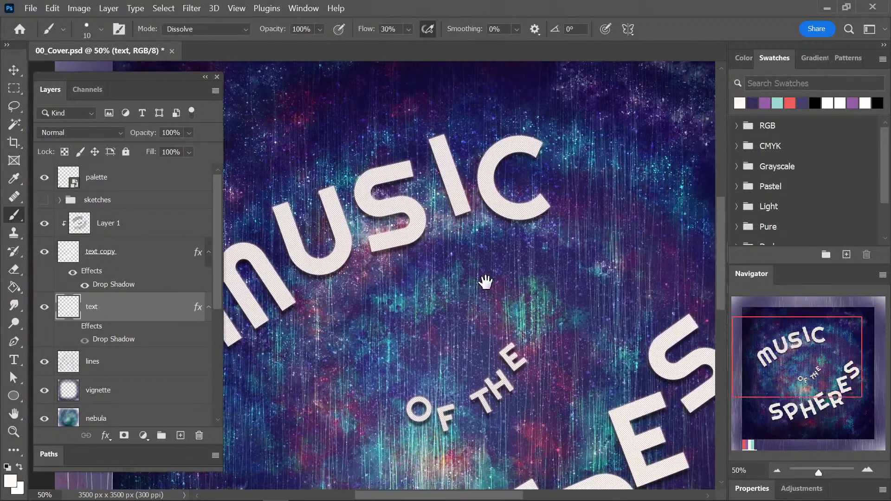
key(ctrl+s)
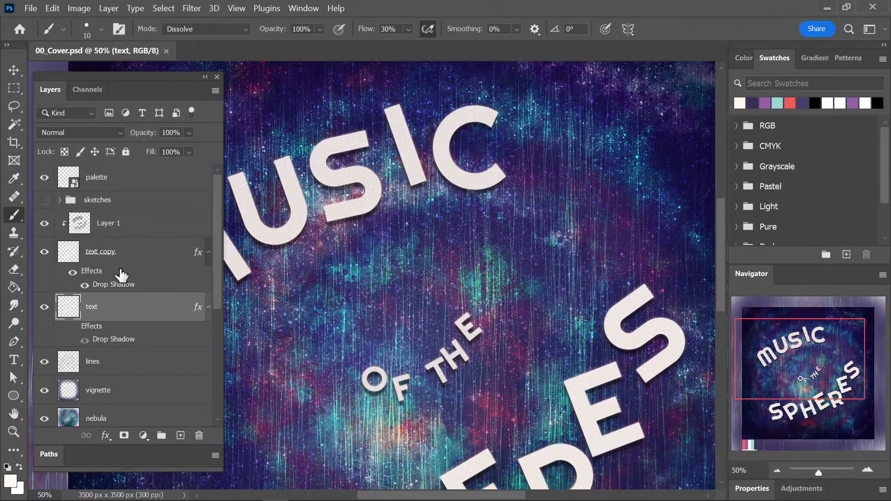
Try moving the lines layer above Layer 1 and undo the reordering.
mouse_move(113, 369)
mouse_down()
mouse_move(133, 205)
mouse_move(129, 212)
mouse_up()
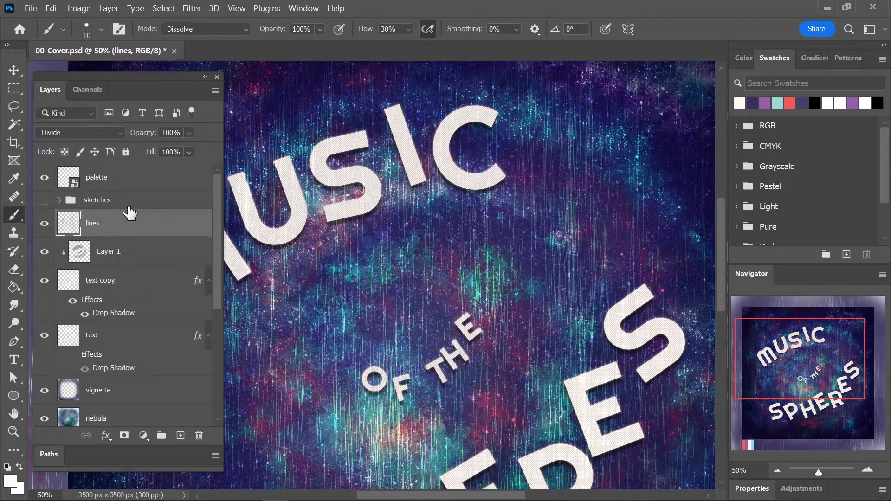
key(ctrl+z)
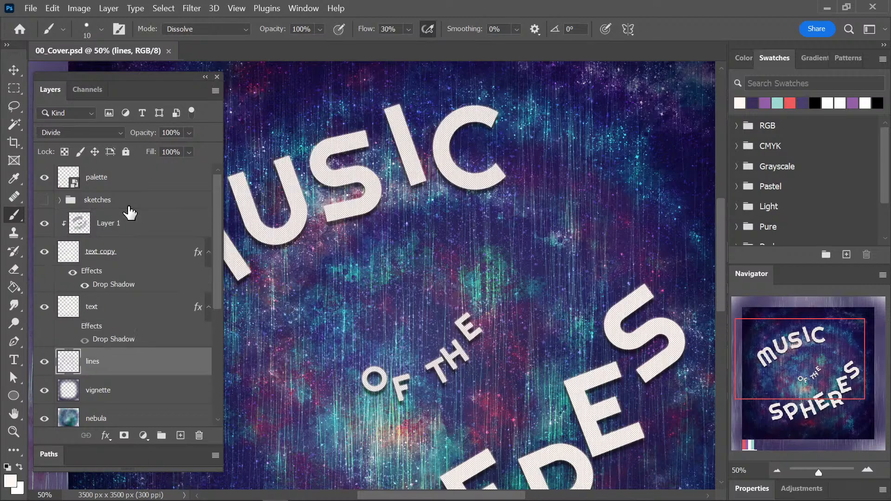
Duplicate the text layer beneath the text copy and offset the duplicate up and to the left of the title lettering.
key(ctrl+minus)
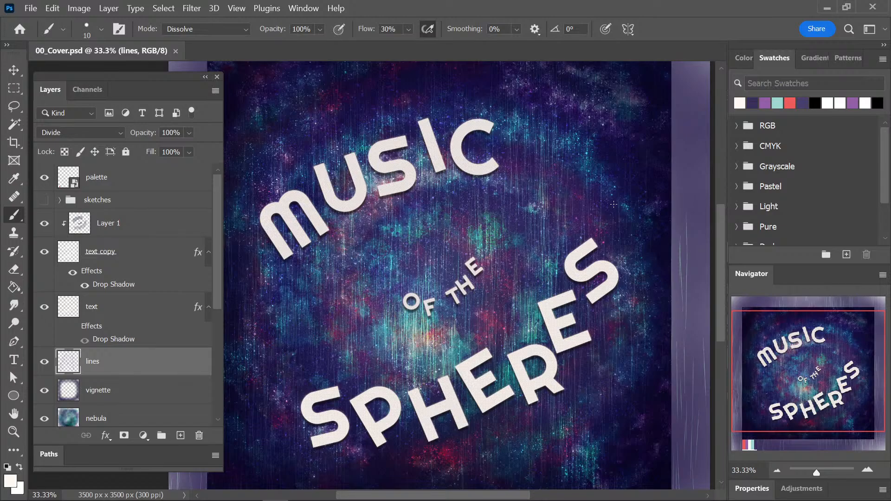
key(ctrl+minus)
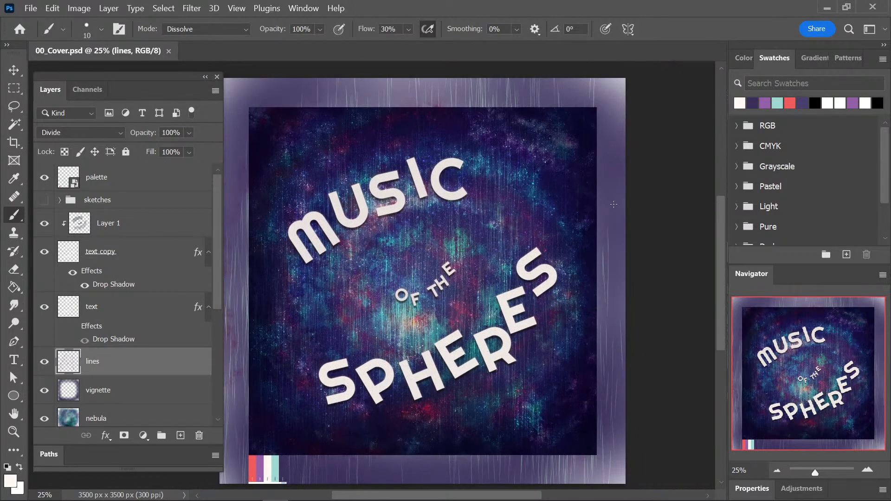
click(160, 306)
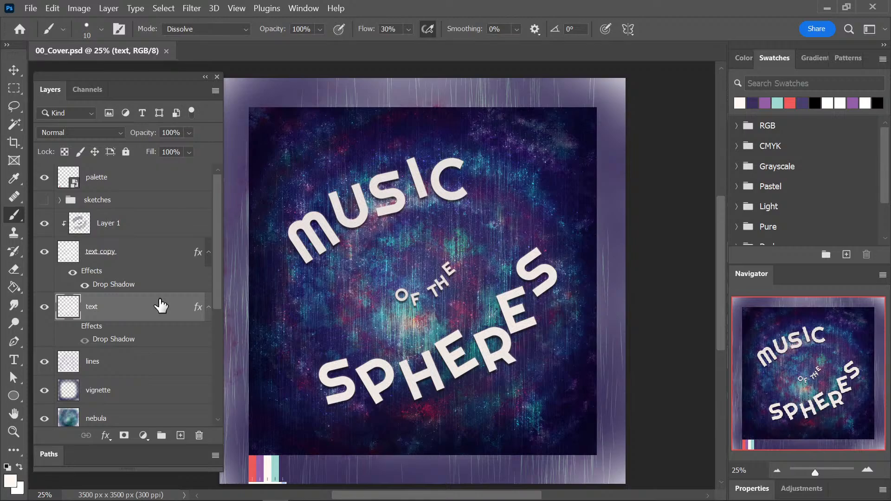
key(ctrl+j)
key(v)
drag(449, 267, 427, 245)
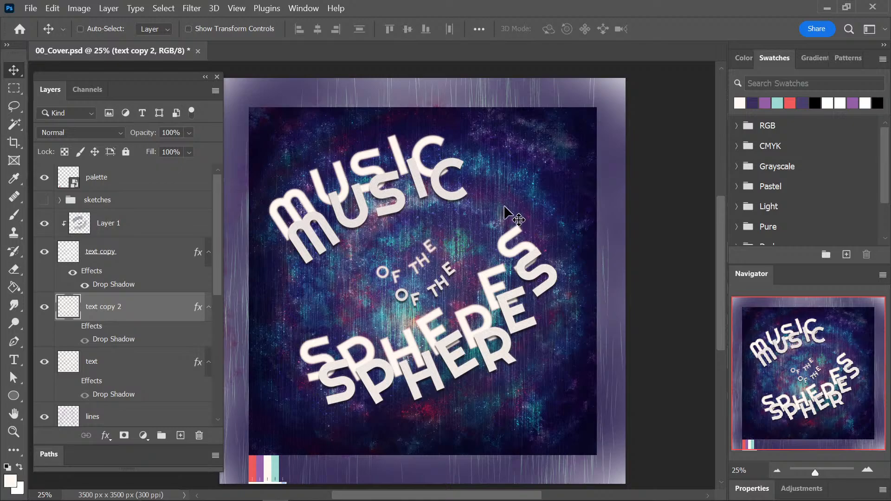
Clear the layer styles from the text copy 2 and text layers and save the cover.
key(ctrl)
right_click(124, 341)
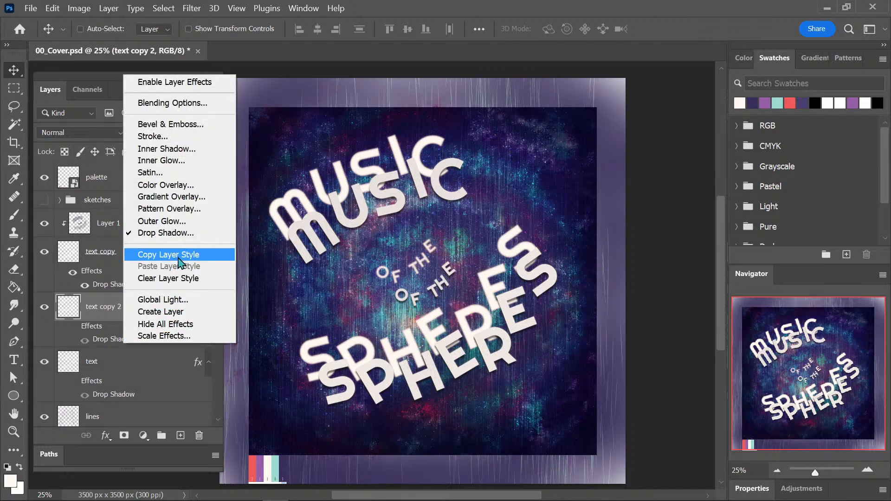
click(176, 278)
right_click(123, 368)
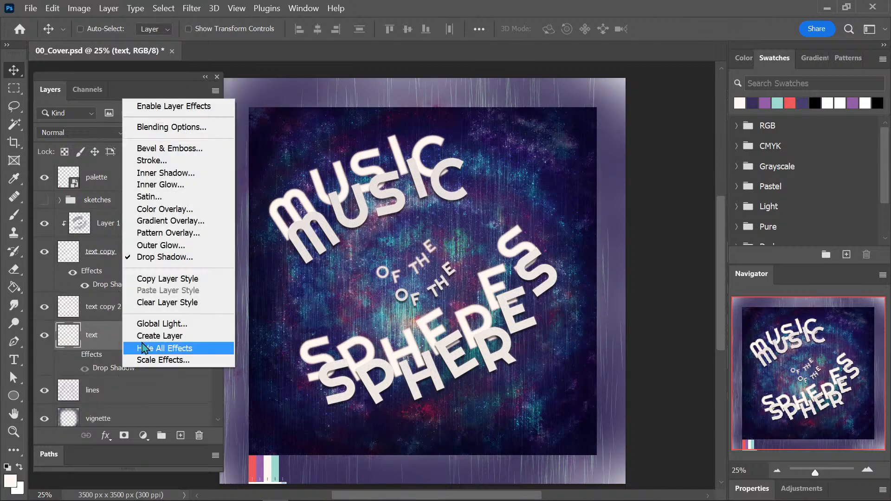
click(175, 302)
key(ctrl+s)
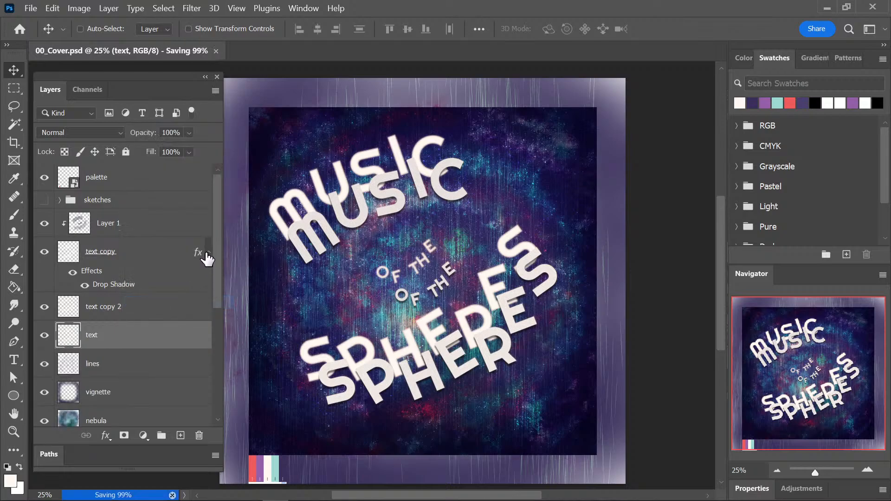
Collapse the text copy layer's effects list and set the blend mode of text copy 2 to Overlay.
click(208, 252)
click(139, 282)
click(81, 133)
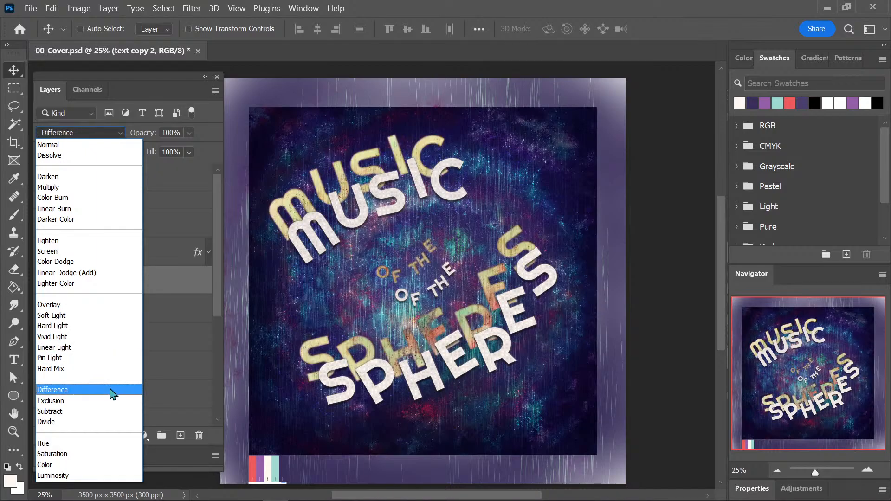
click(108, 311)
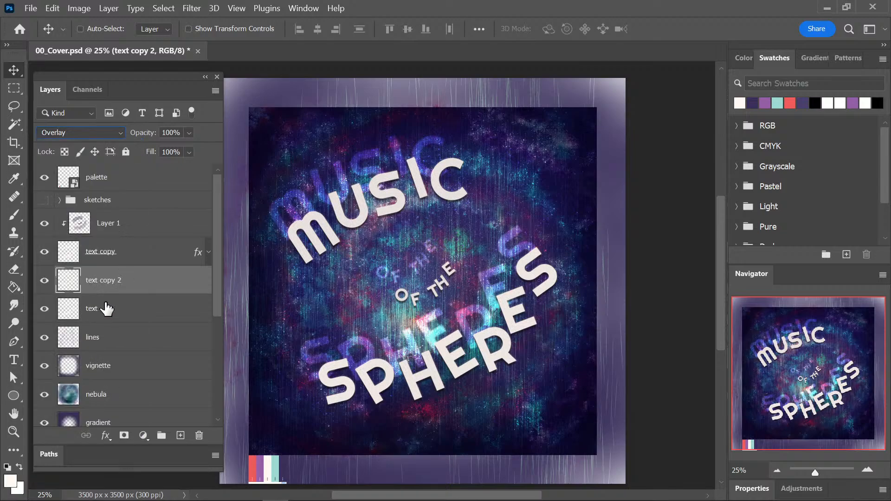
Apply a wide Gaussian Blur to text copy 2 to turn it into a soft glow, and save the cover.
click(192, 9)
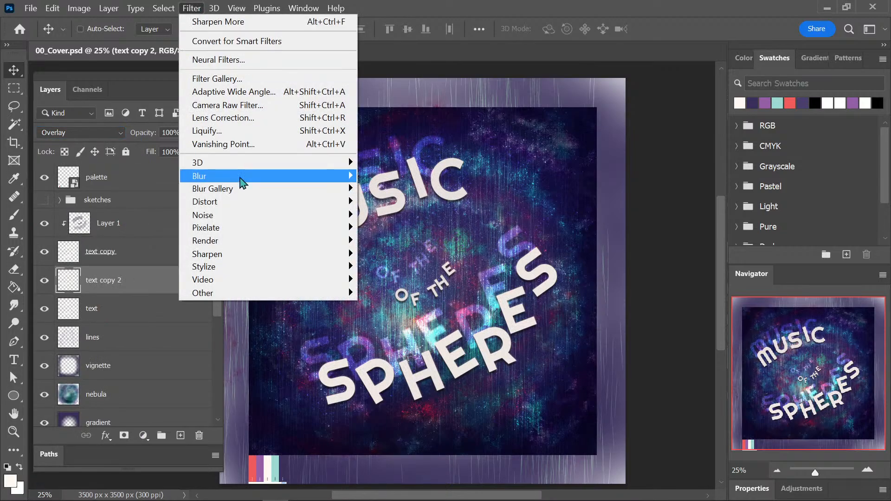
mouse_move(241, 179)
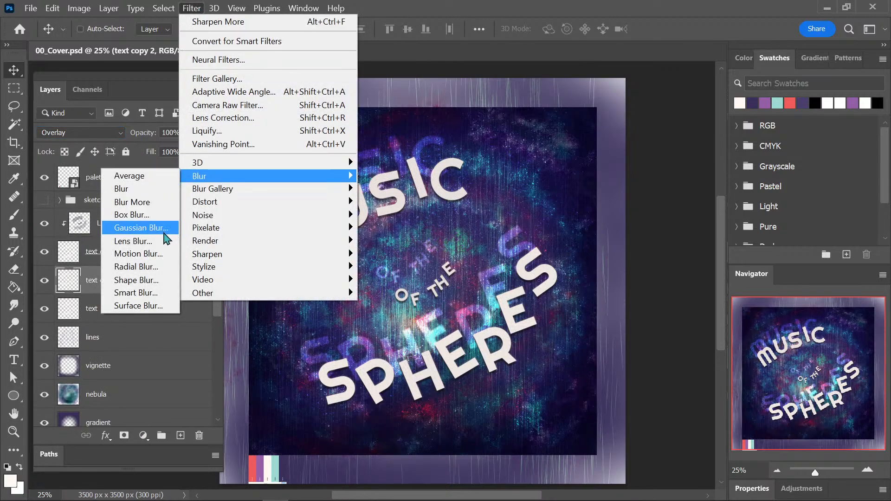
click(164, 236)
key(shift+Up)
key(shift+Up)
key(shift+Up)
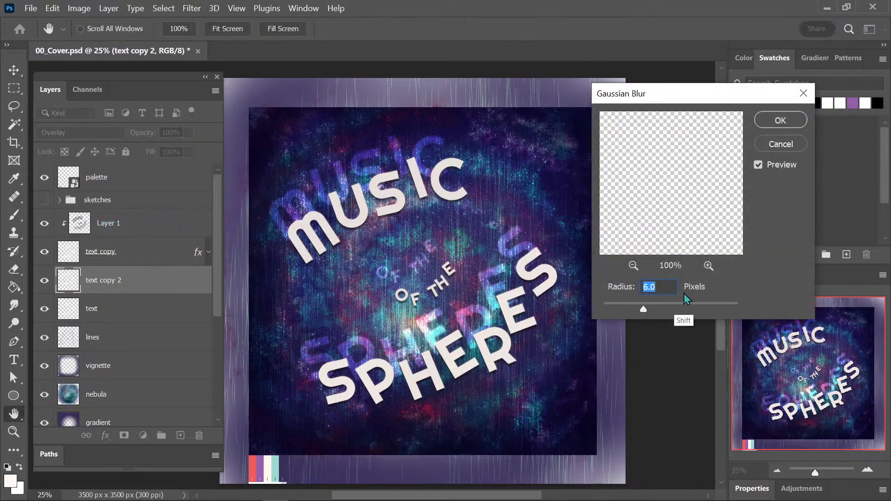
key(shift+Up)
key(shift+Up)
key(shift+Up)
key(shift+Up)
key(shift+Up)
key(shift+Up)
key(shift+Up)
key(shift+Up)
key(shift+Up)
key(shift+Up)
key(shift+Up)
key(shift+Up)
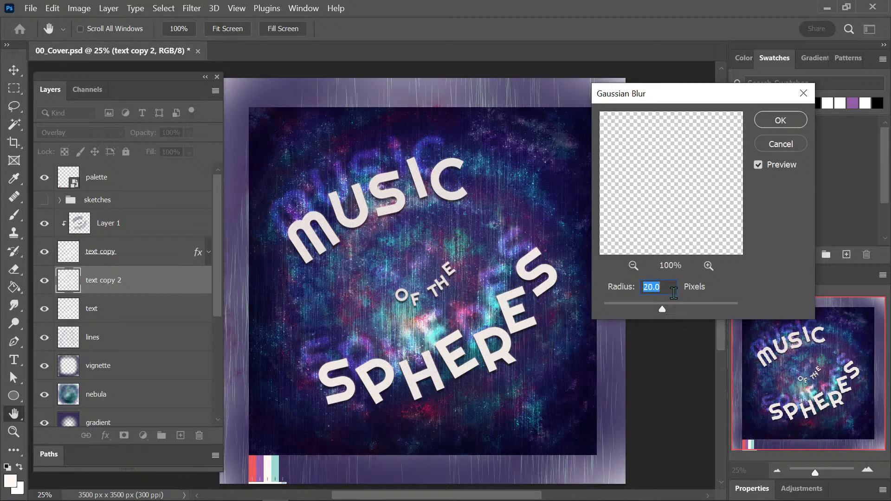
key(shift+Up)
key(shift+Up)
key(shift+Up)
key(shift+Up)
key(shift+Up)
key(shift+Up)
key(shift+Up)
key(shift+Up)
key(shift+Up)
key(shift+Up)
key(shift+Up)
key(shift+Up)
key(shift+Up)
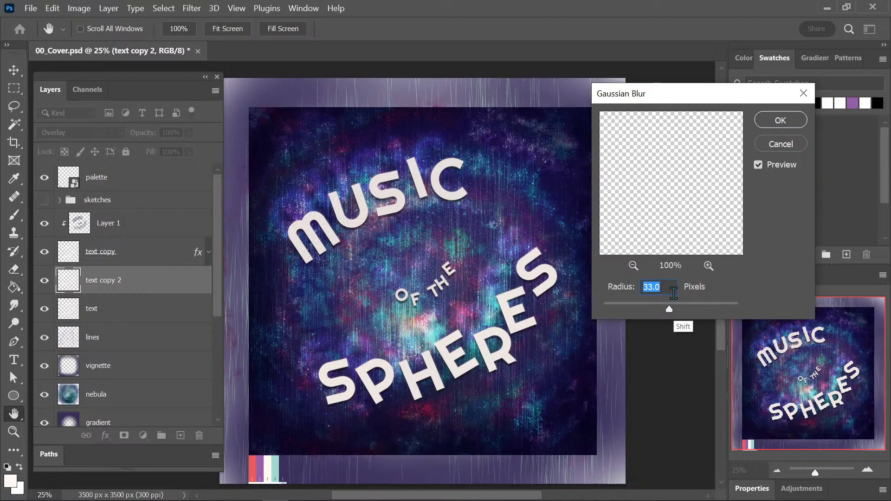
key(shift+Down)
key(shift+Down)
click(781, 120)
key(ctrl+s)
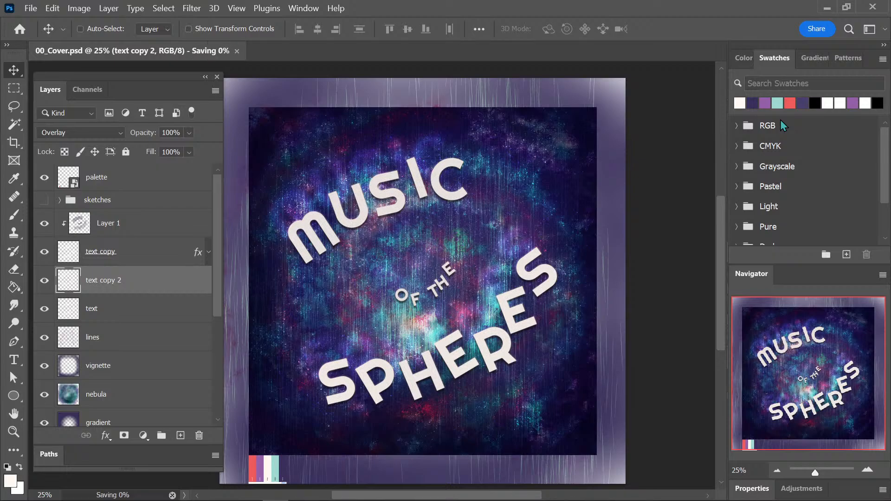
Reposition the blurred text copy 2 glow behind the title lettering and save the cover.
drag(517, 320, 523, 302)
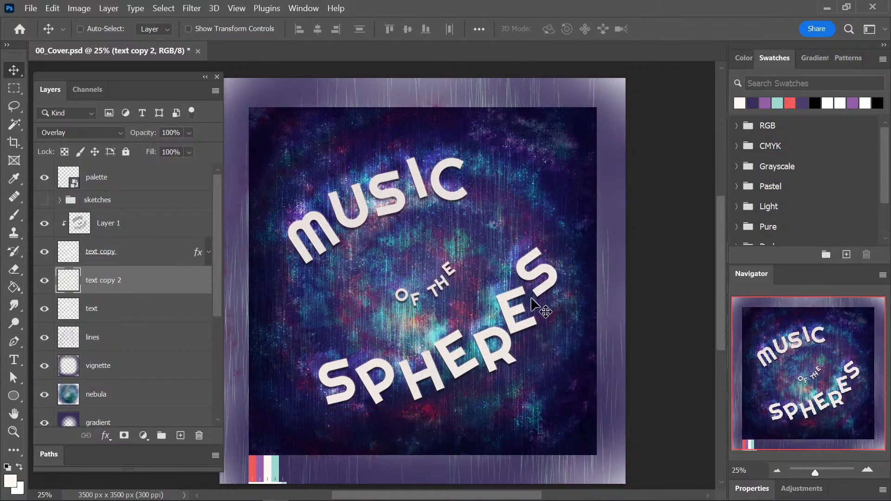
key(ctrl+s)
key(ctrl+plus)
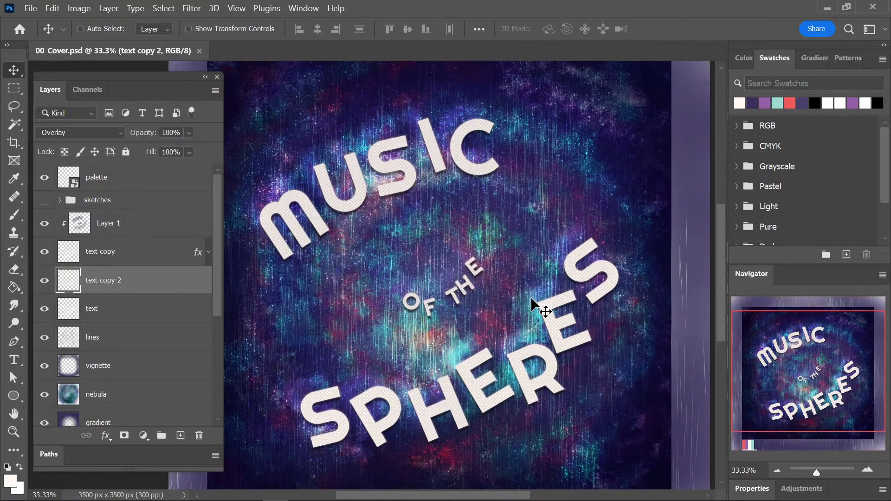
drag(596, 248, 613, 237)
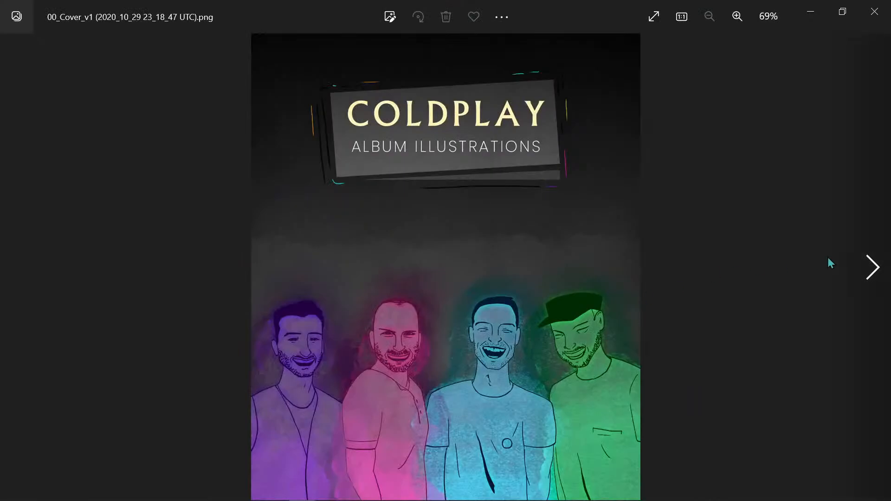
Switch to the image viewer and look through the earlier Coldplay illustrations from the cover versions to the Parachutes artwork.
click(873, 283)
key(Left)
click(871, 277)
scroll(559, 190, up, 5)
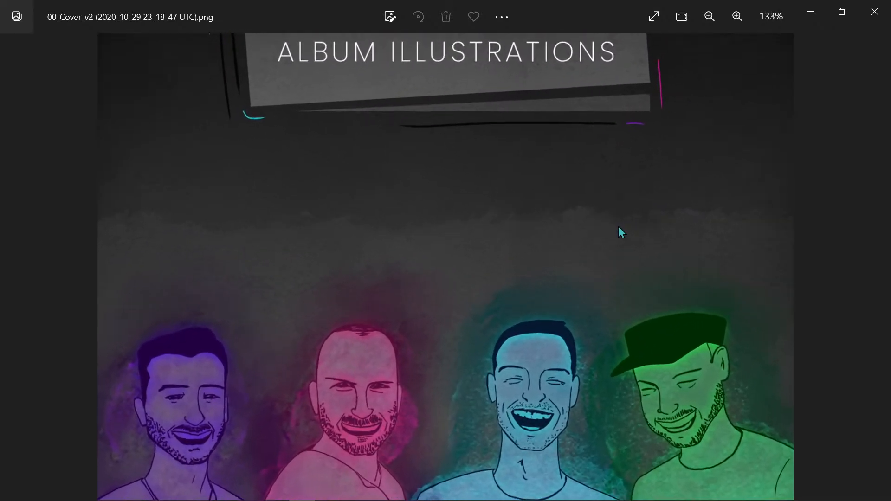
key(Right)
key(Right)
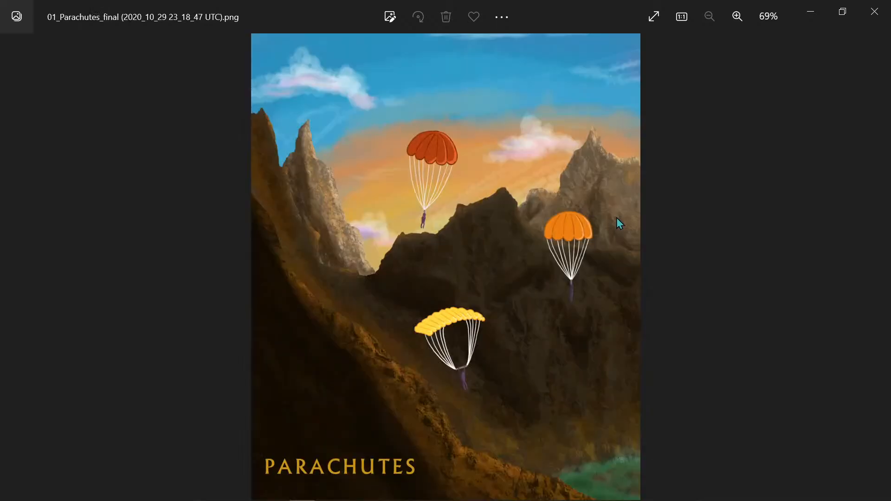
click(868, 12)
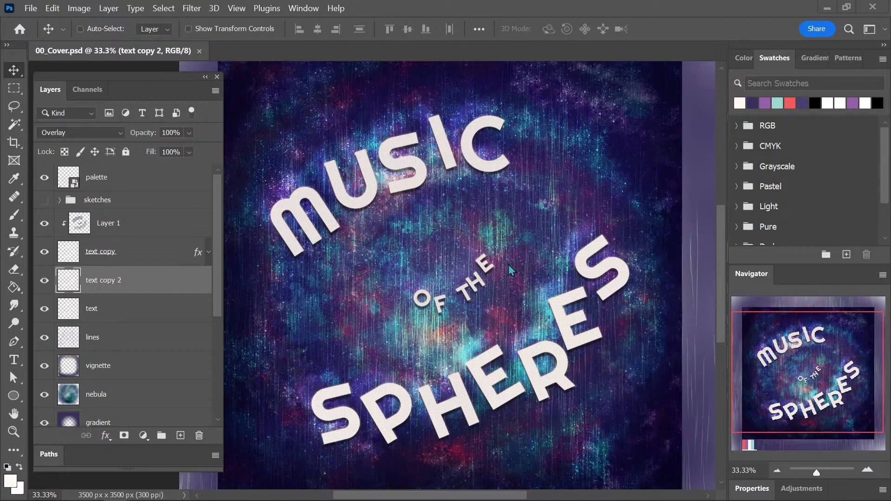
Examine the whole cover composition and its lettering from a distance and up close, closing the reopened reference cover image.
key(ctrl+minus)
key(ctrl+minus)
key(ctrl+minus)
key(ctrl+minus)
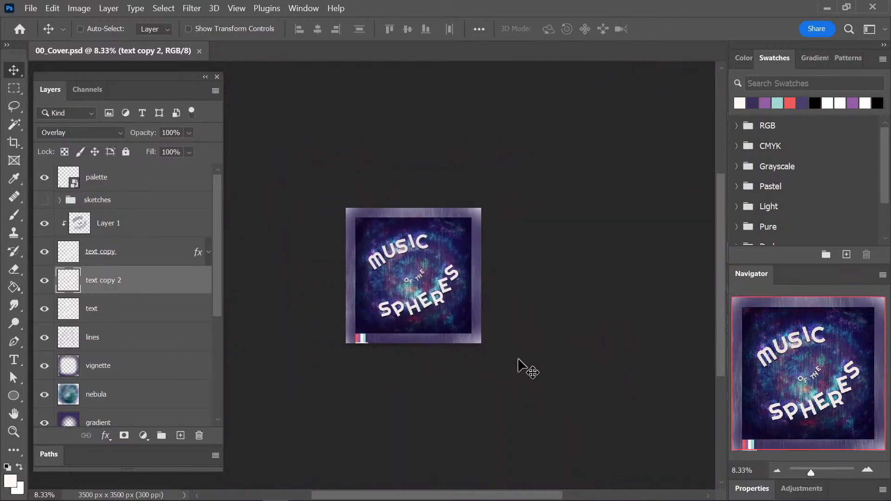
key(ctrl+plus)
key(ctrl+plus)
key(ctrl+plus)
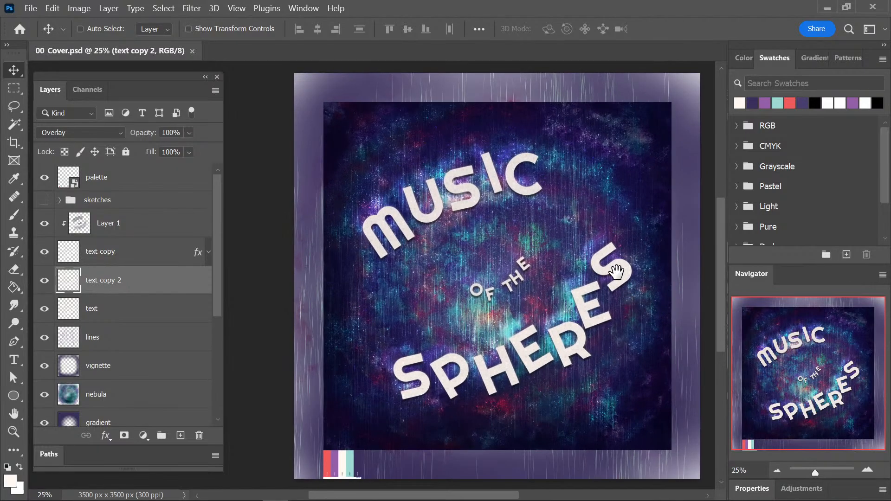
drag(611, 274, 541, 281)
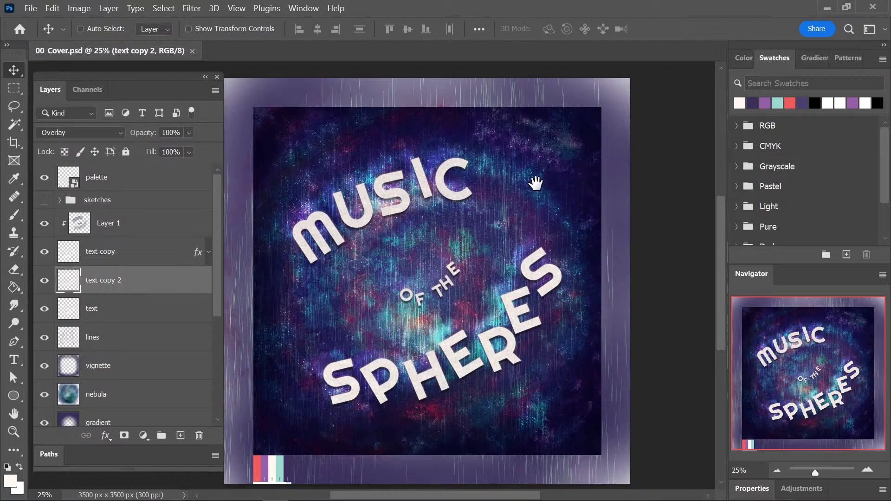
drag(544, 199, 553, 178)
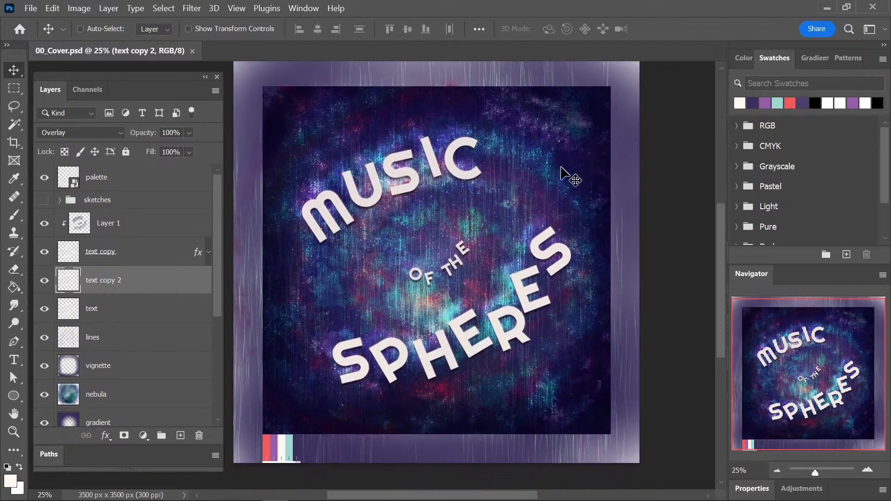
drag(541, 207, 524, 216)
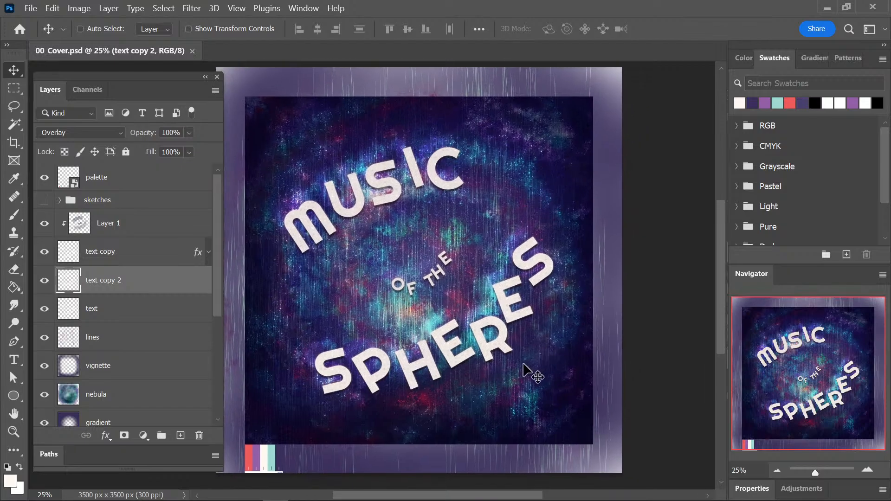
key(ctrl+minus)
key(ctrl+plus)
key(ctrl+plus)
key(ctrl+plus)
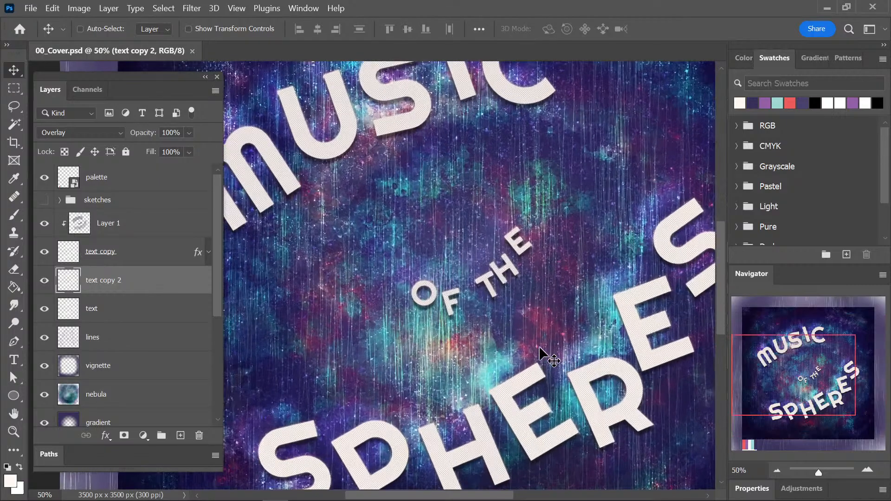
key(ctrl+minus)
key(ctrl+minus)
key(ctrl+plus)
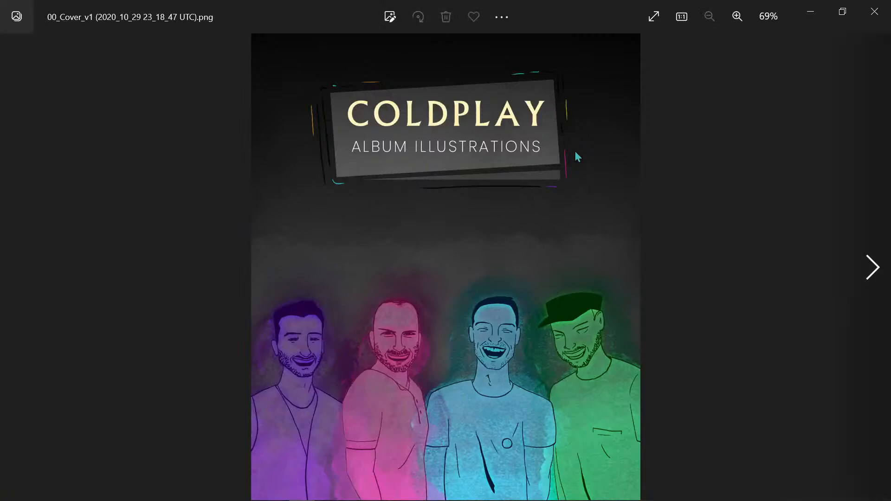
click(874, 11)
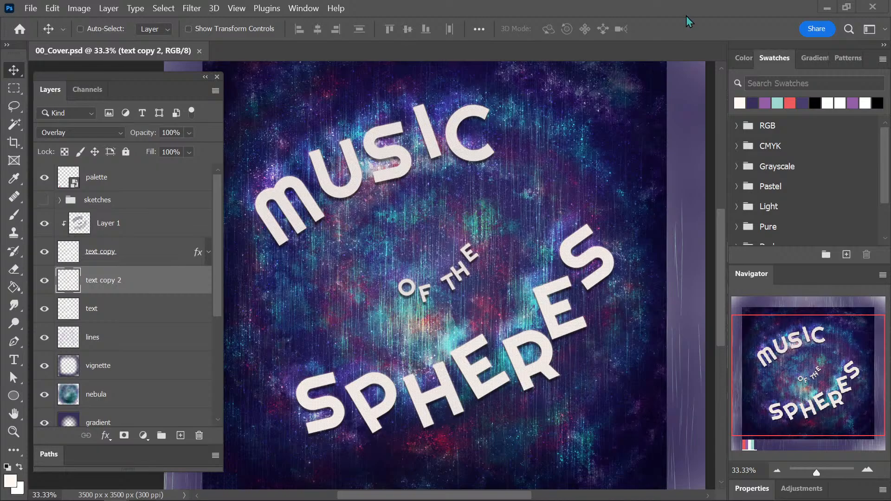
Add a new layer above Layer 1 and draw a text box in the cover's lower-right area.
key(ctrl+minus)
drag(526, 282, 533, 254)
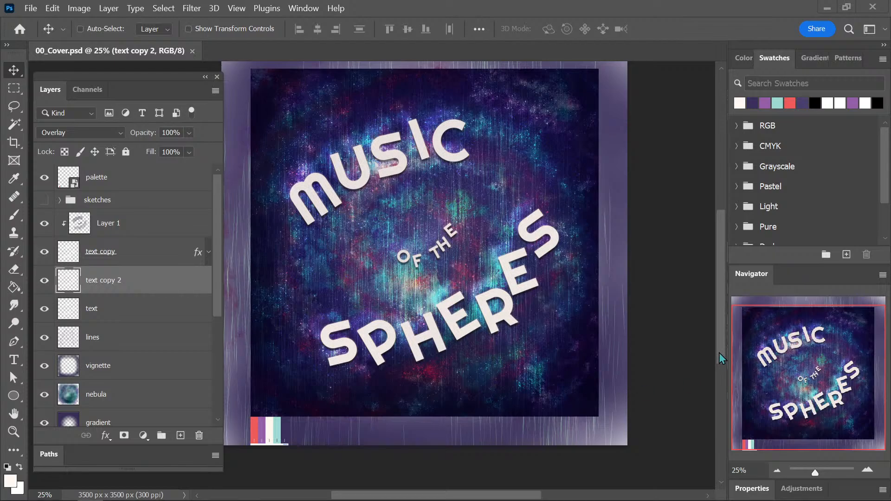
drag(720, 348, 718, 347)
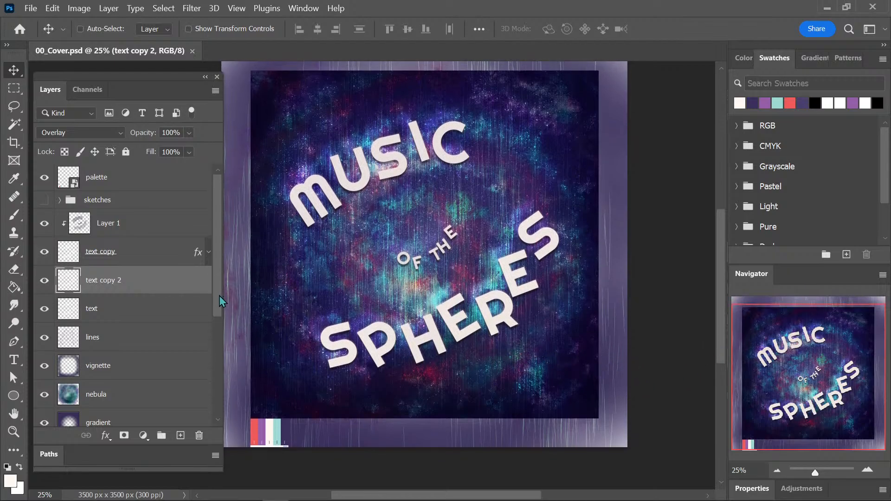
click(171, 230)
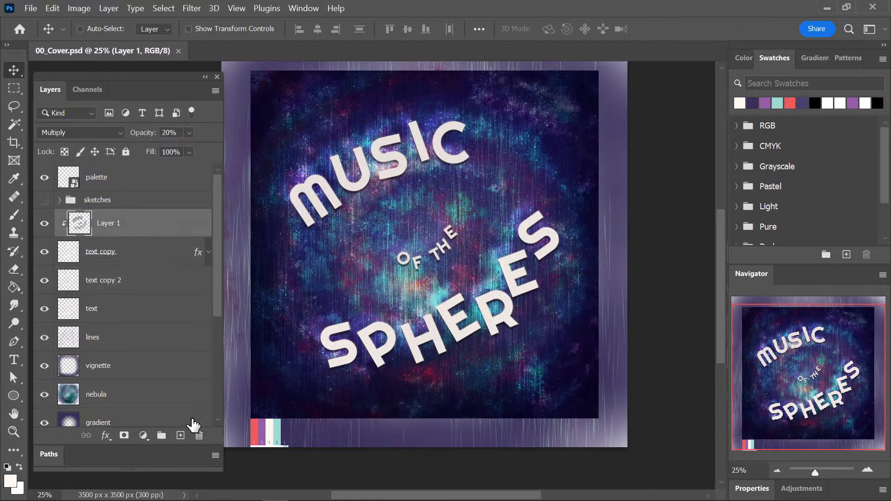
click(180, 435)
key(t)
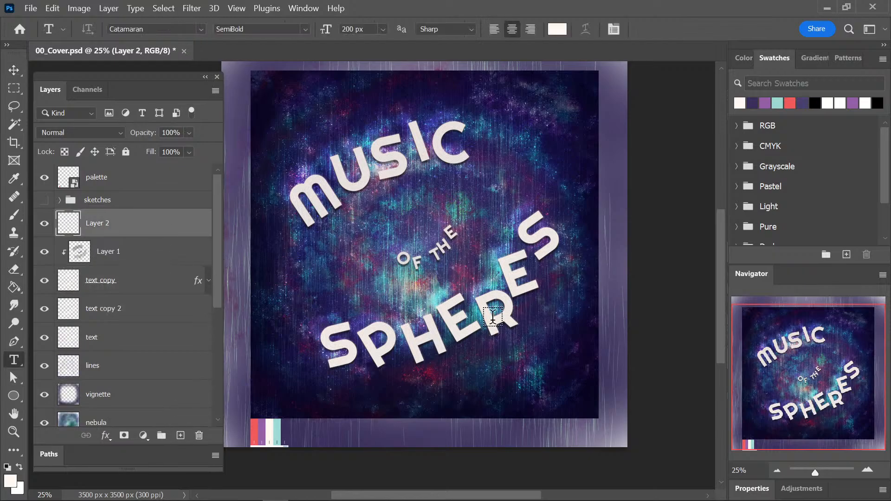
drag(442, 378, 587, 398)
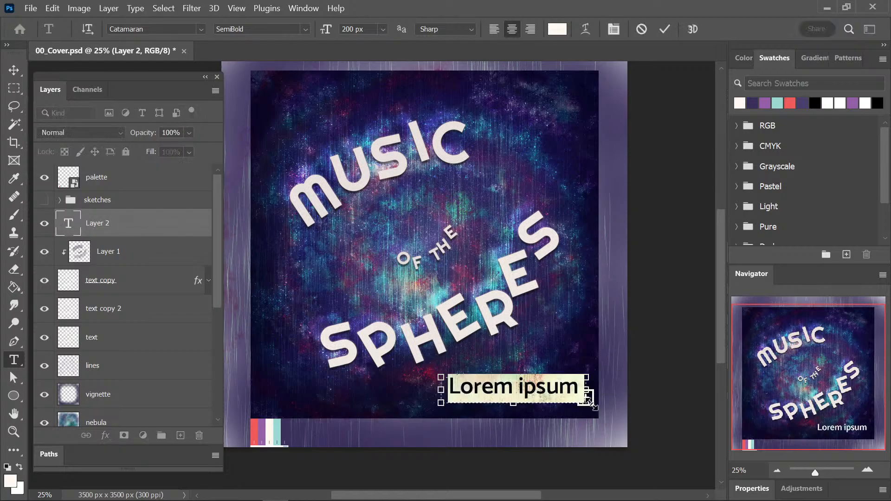
click(590, 399)
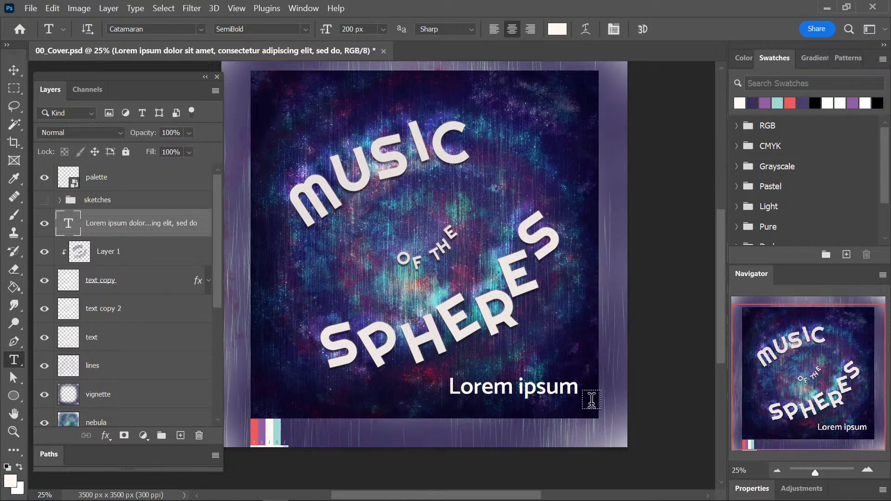
Set the Lorem ipsum placeholder text to the Righteous font at 72 px.
click(511, 392)
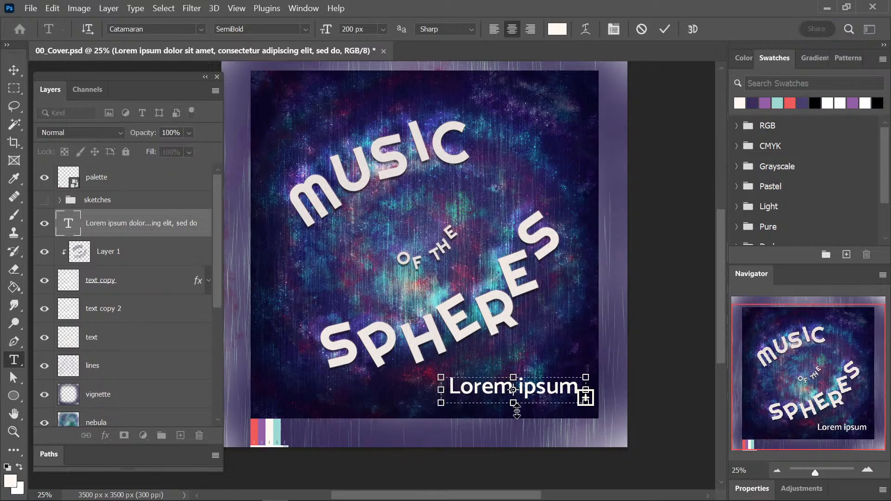
key(ctrl+a)
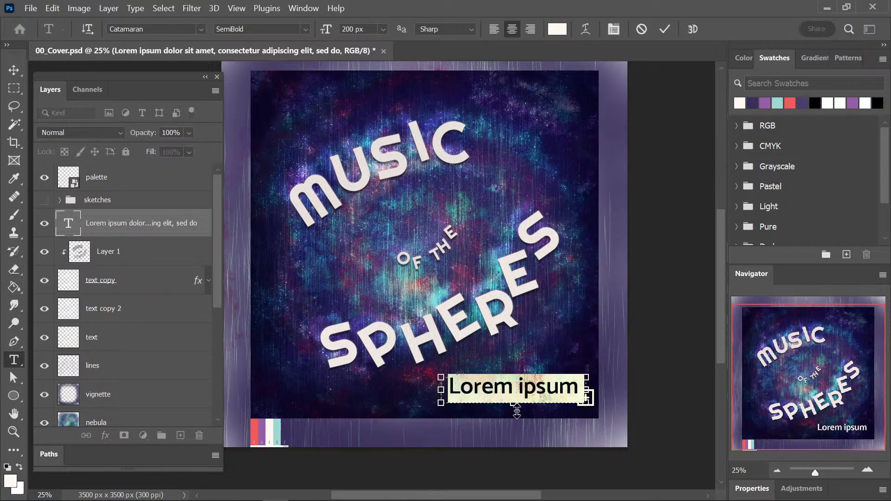
click(201, 29)
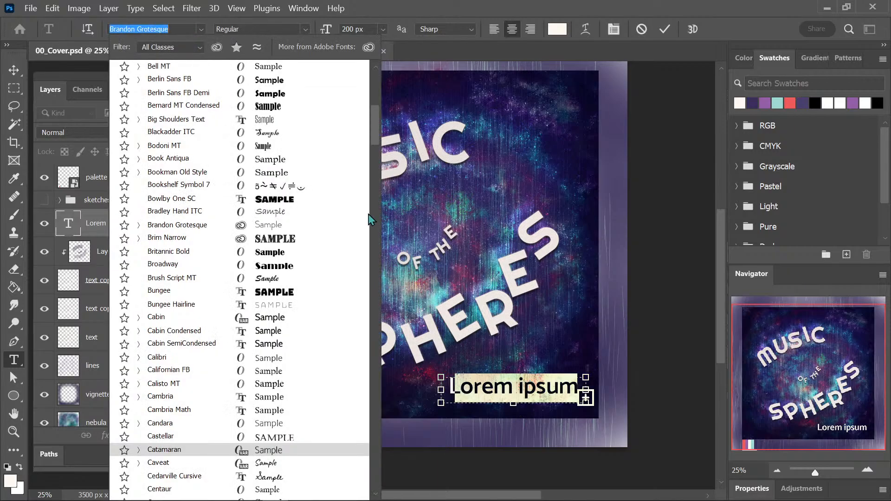
drag(372, 137, 357, 193)
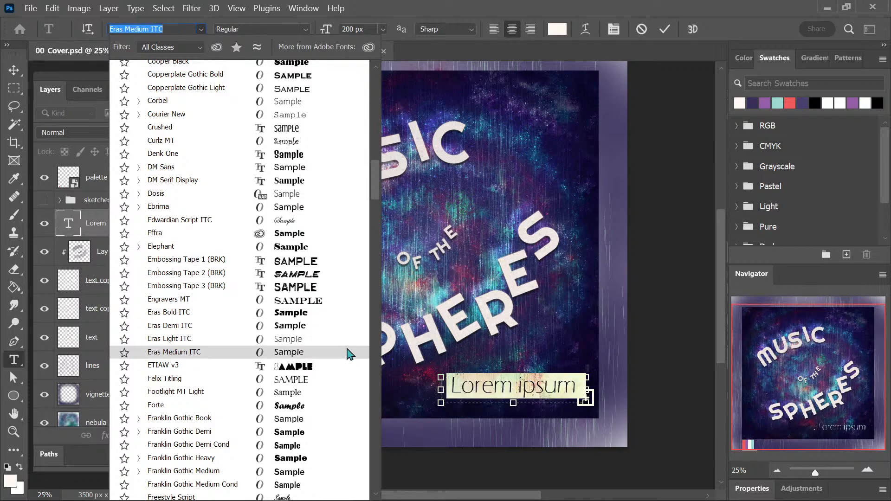
drag(375, 191, 361, 242)
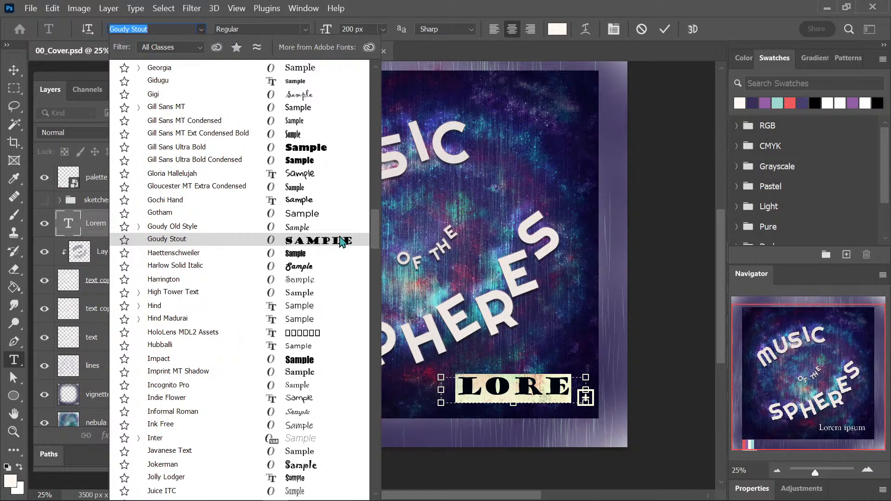
drag(374, 238, 368, 362)
click(197, 332)
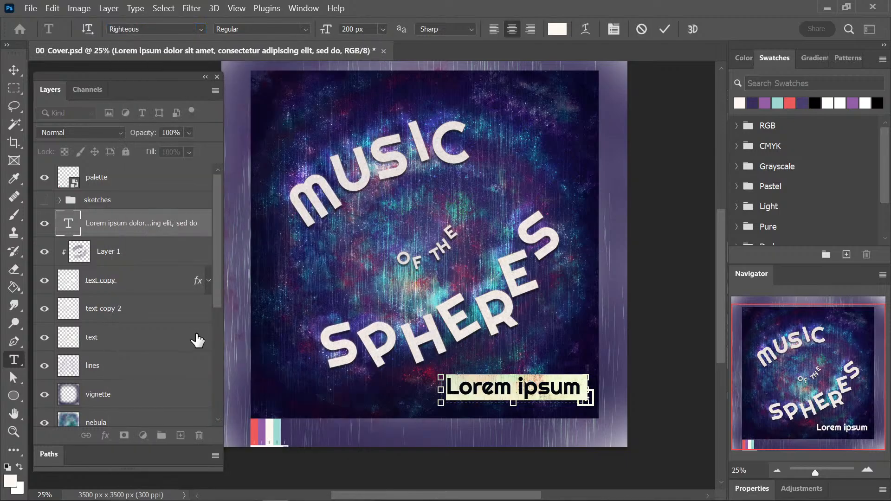
click(382, 29)
click(379, 208)
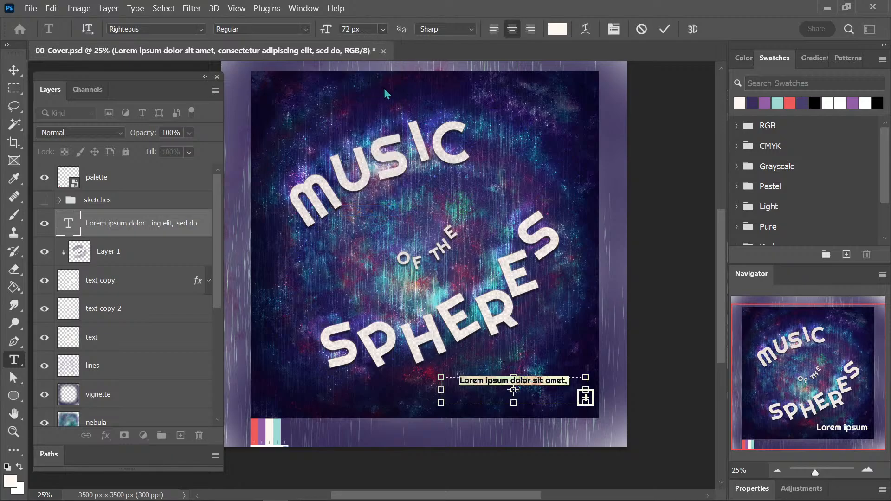
Replace the placeholder with "an illustration booklet" and align the text line to the left.
key(BackSpace)
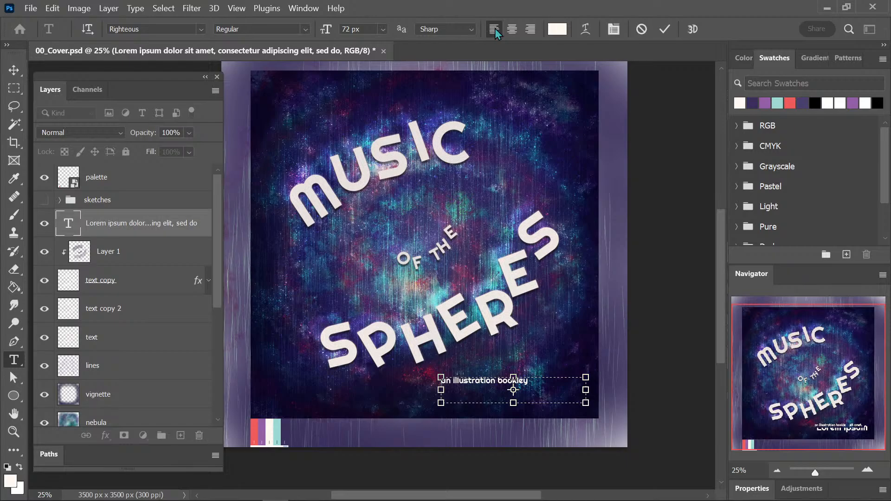
key(ctrl+Return)
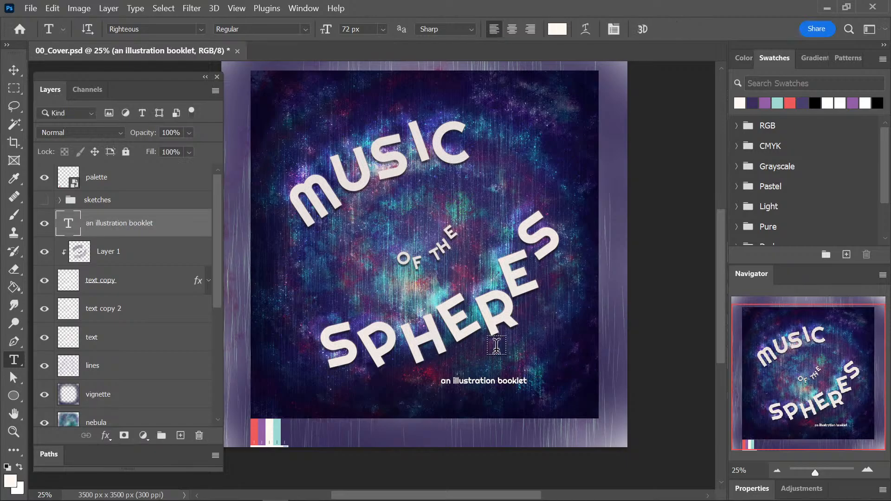
drag(557, 363, 577, 311)
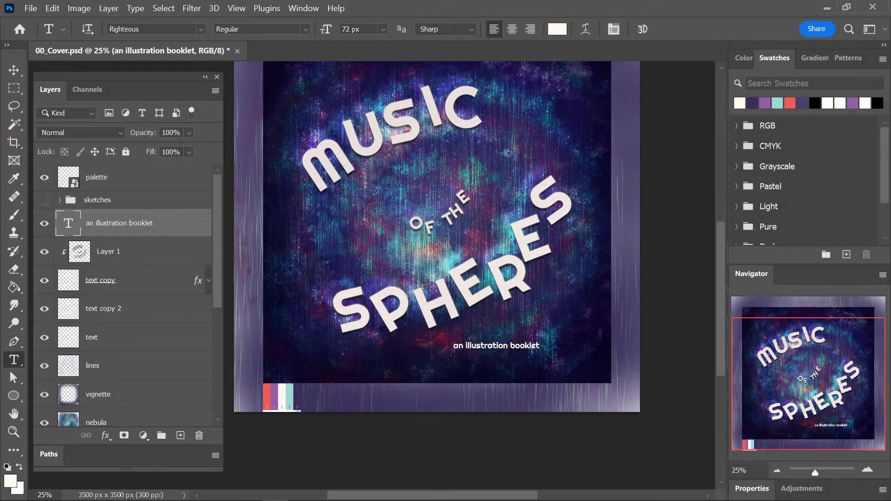
Check the wording on the 00_Cover_v2 reference image and replace the small text line with "album illustrations".
mouse_move(385, 500)
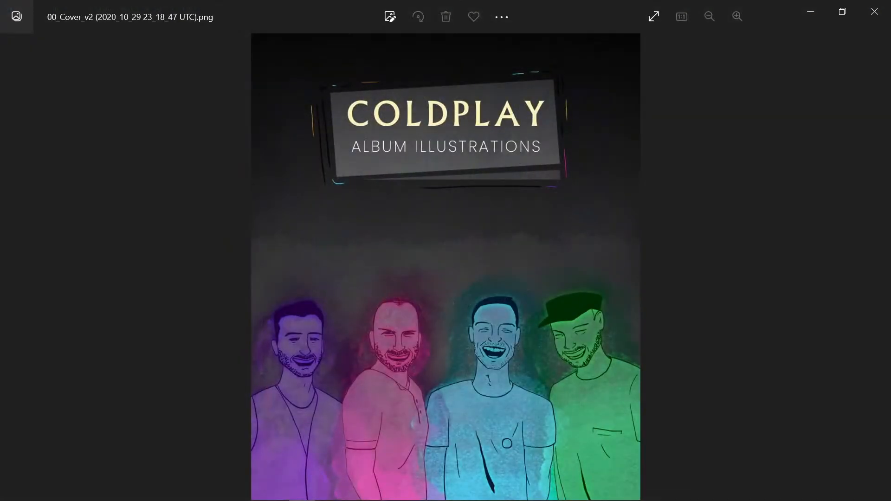
click(874, 11)
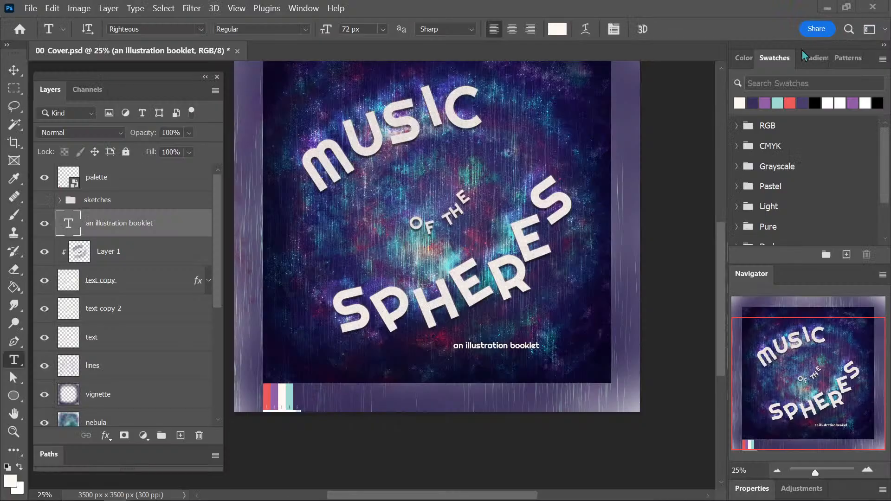
click(520, 350)
key(ctrl+a)
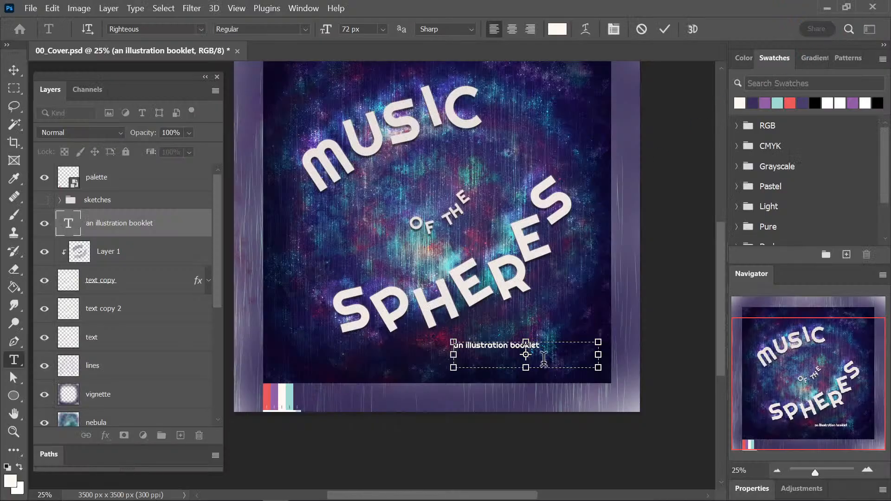
key(BackSpace)
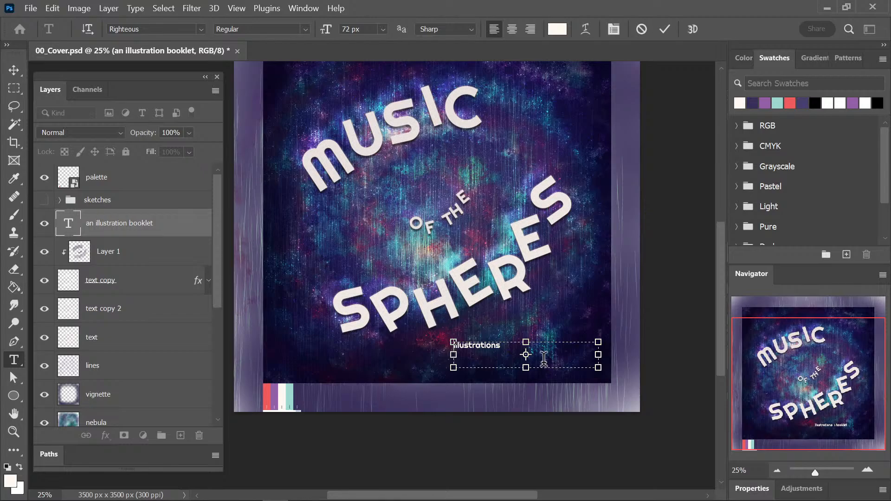
text(album)
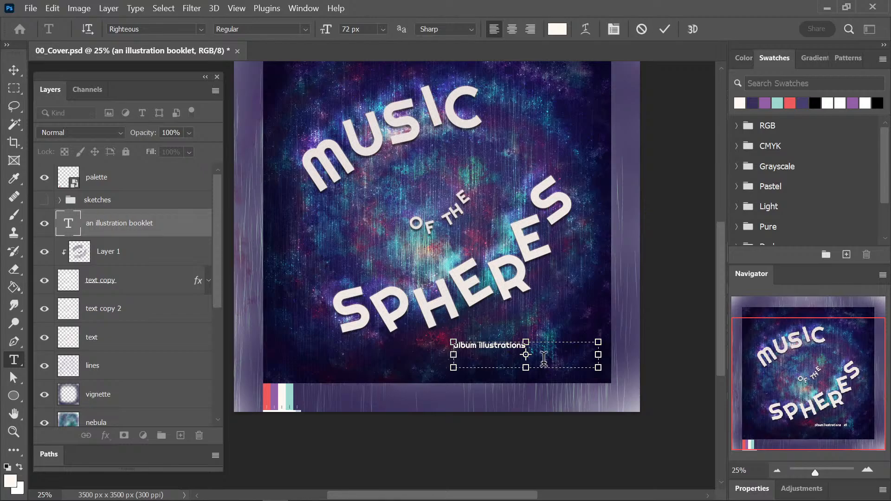
key(ctrl+Return)
Move the "album illustrations" line into the cover's lower-right corner.
key(v)
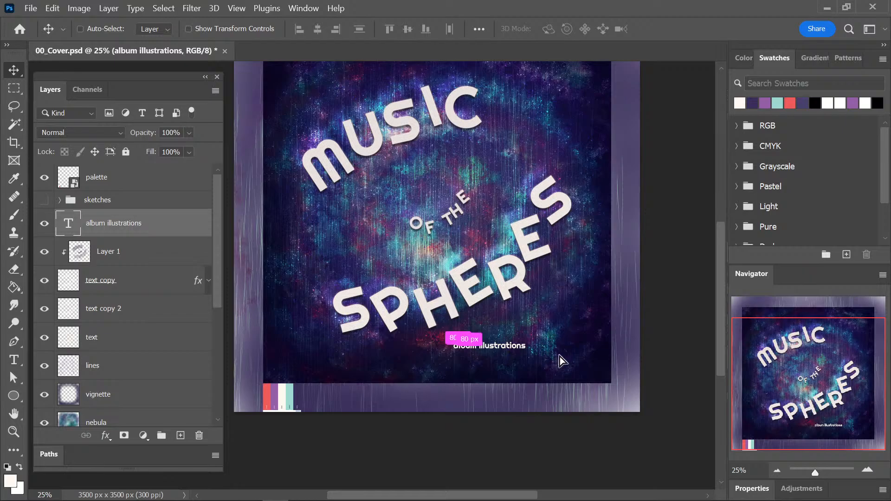
drag(559, 361, 611, 371)
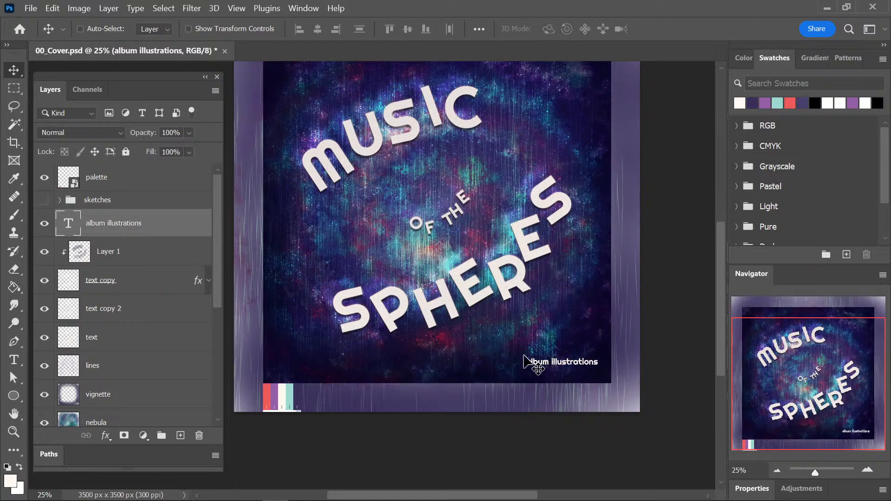
Set the colour of the "album illustrations" text to the off-white #fff8f0.
key(t)
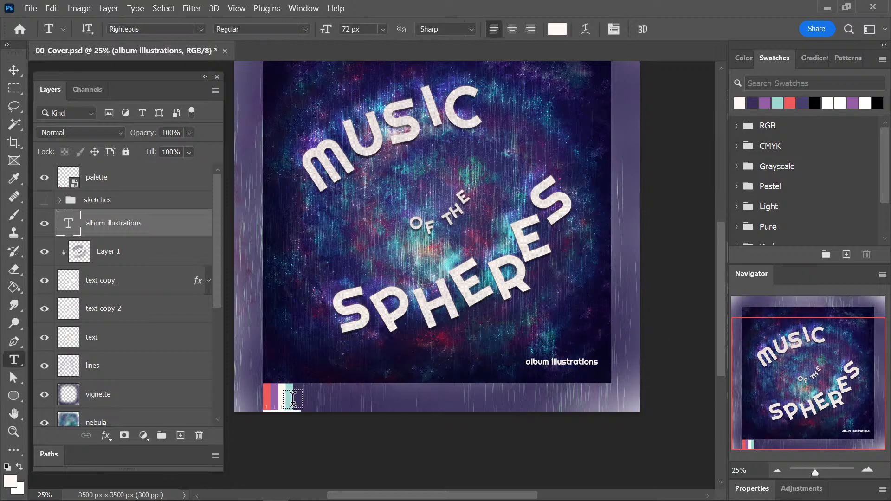
key(i)
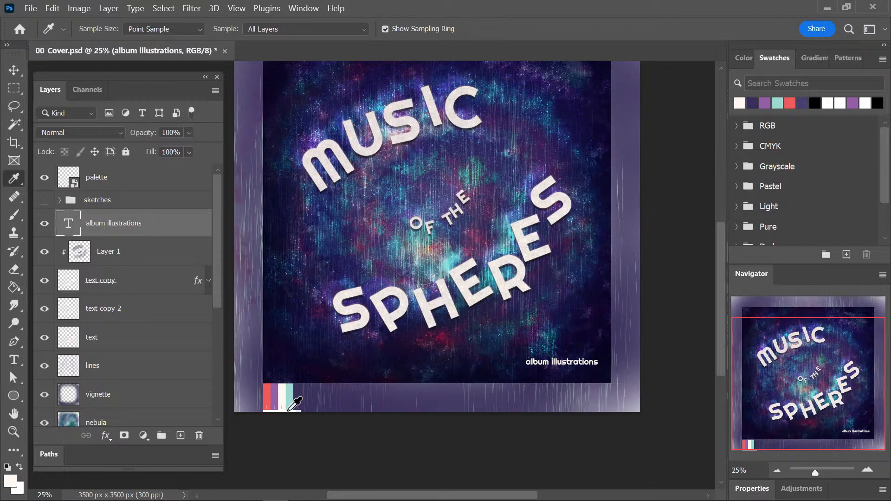
key(v)
key(r)
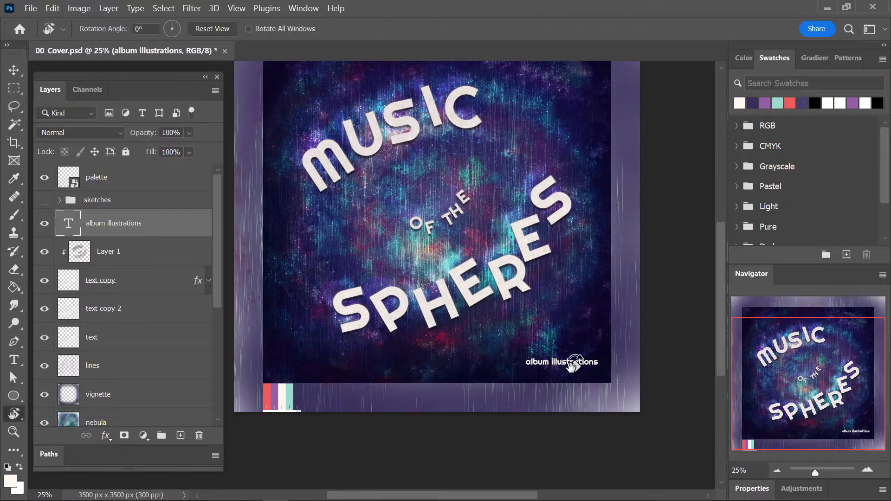
key(t)
click(574, 364)
key(ctrl+a)
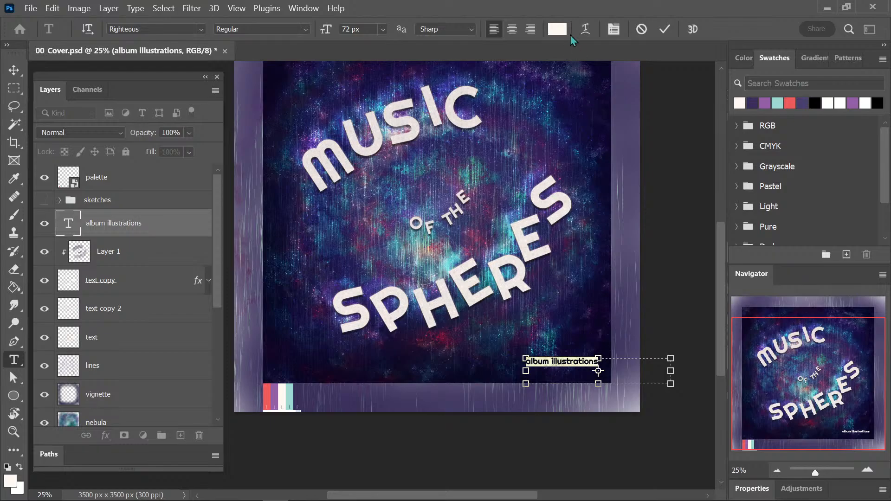
click(558, 29)
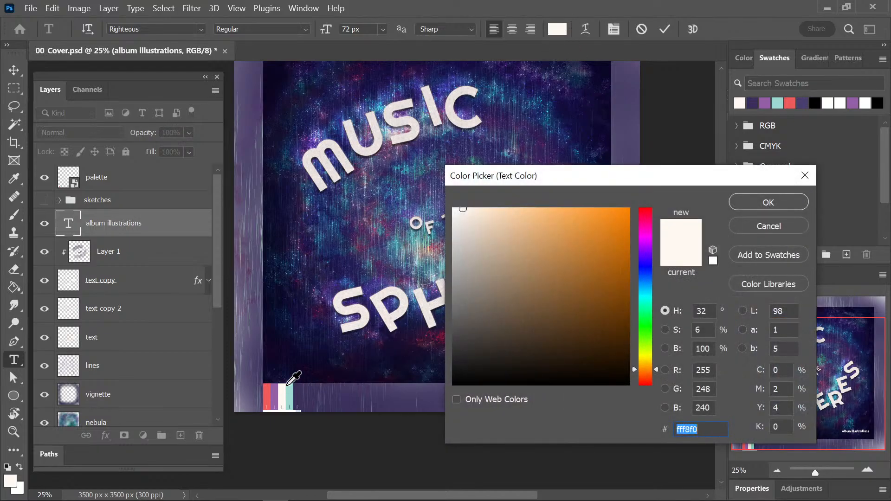
click(789, 202)
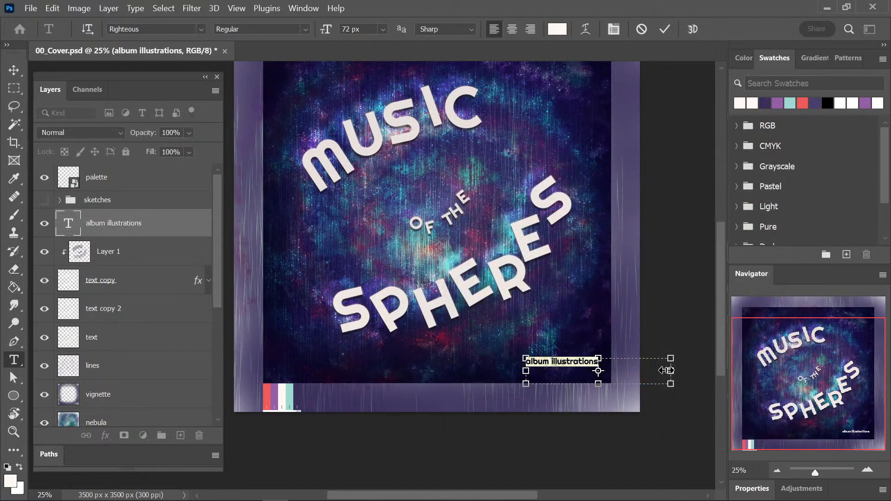
Narrow the text box so it closely fits the "album illustrations" line.
drag(671, 370, 604, 375)
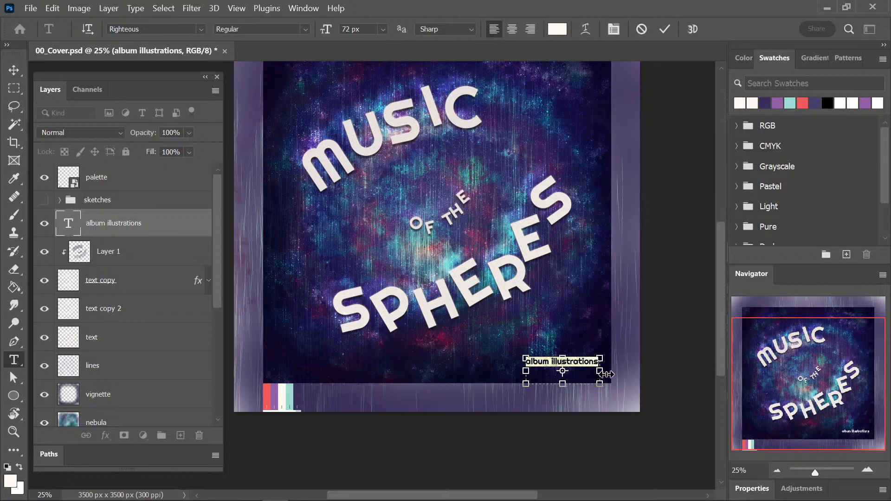
key(ctrl+Return)
key(v)
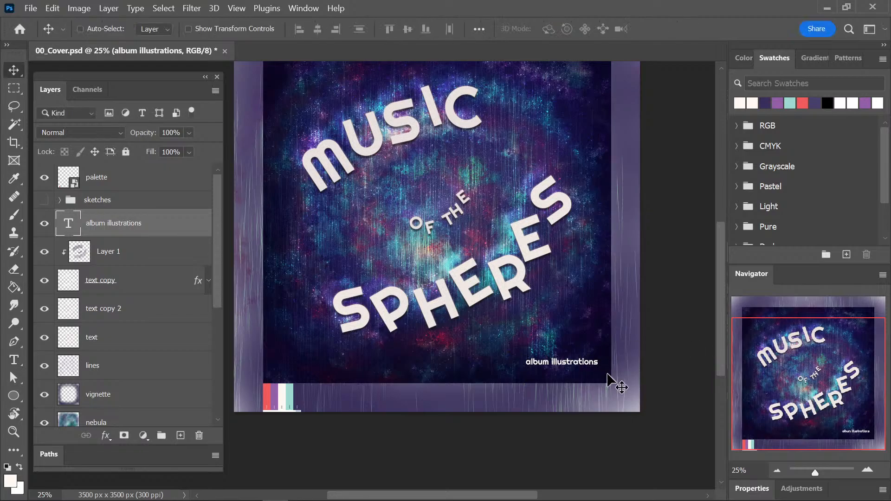
Try blend modes such as Difference on the "album illustrations" layer and set it back to Normal.
click(96, 135)
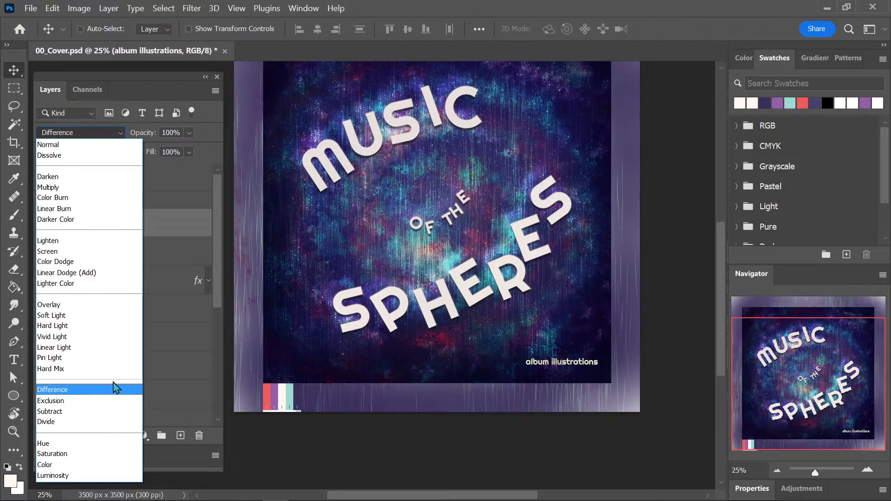
click(96, 149)
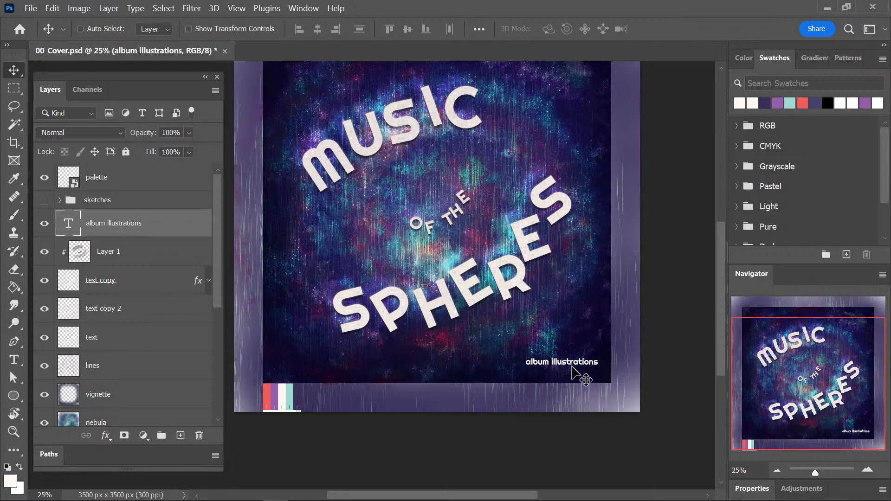
Try the palette's purple #935fa7 and red #ef5b5b on the "album illustrations" text, settling on the teal #9dd9d2.
key(t)
click(557, 29)
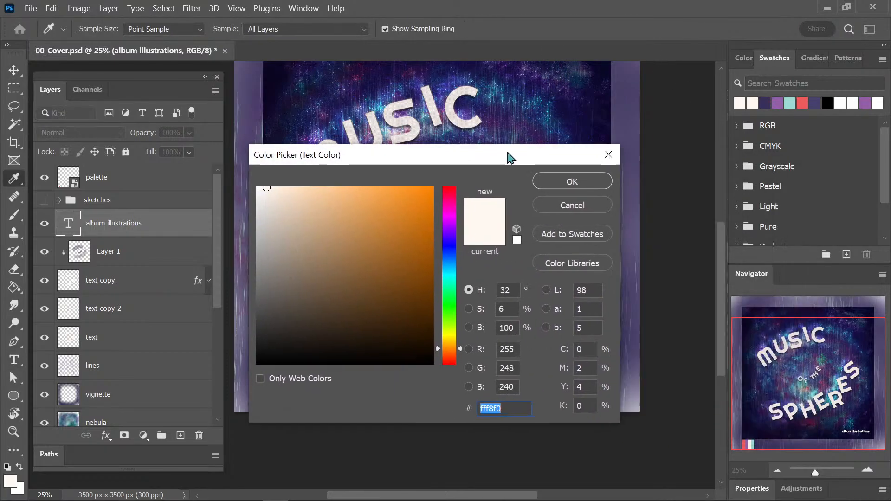
drag(511, 158, 298, 71)
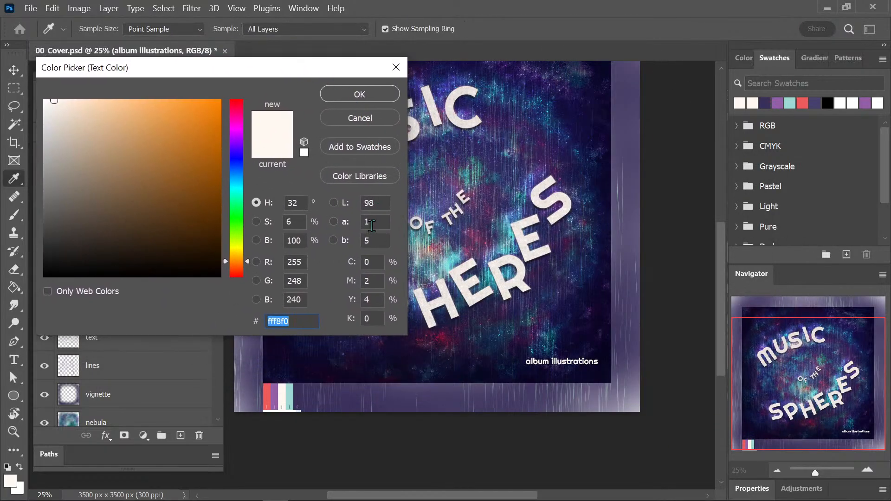
click(287, 396)
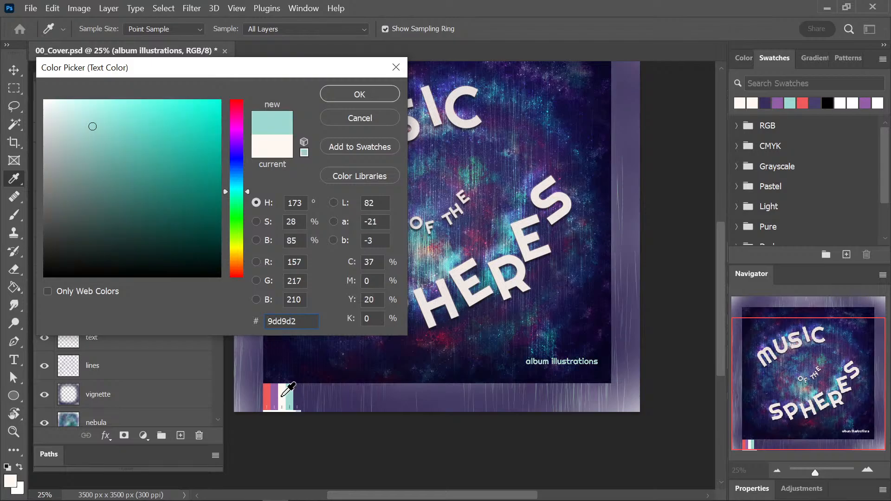
click(273, 394)
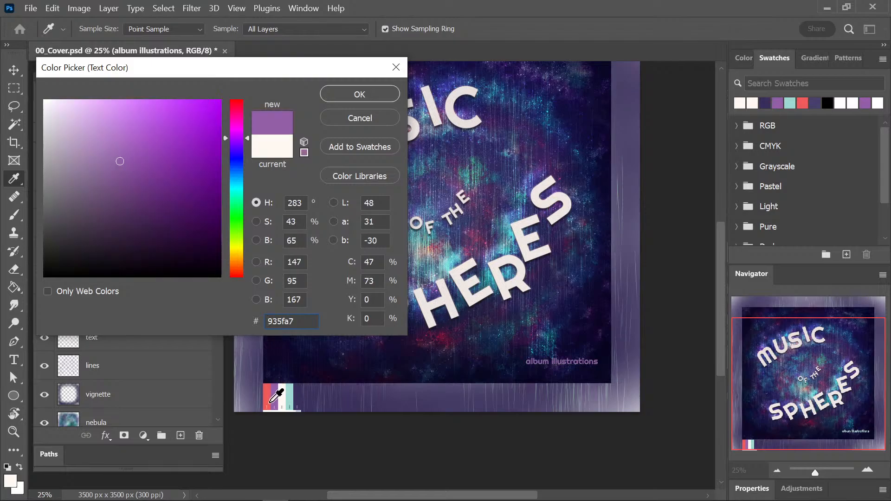
click(272, 396)
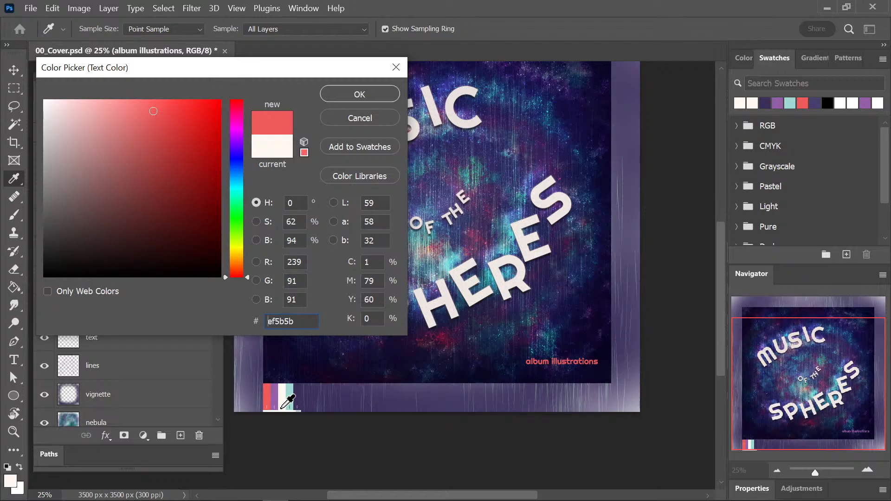
click(289, 393)
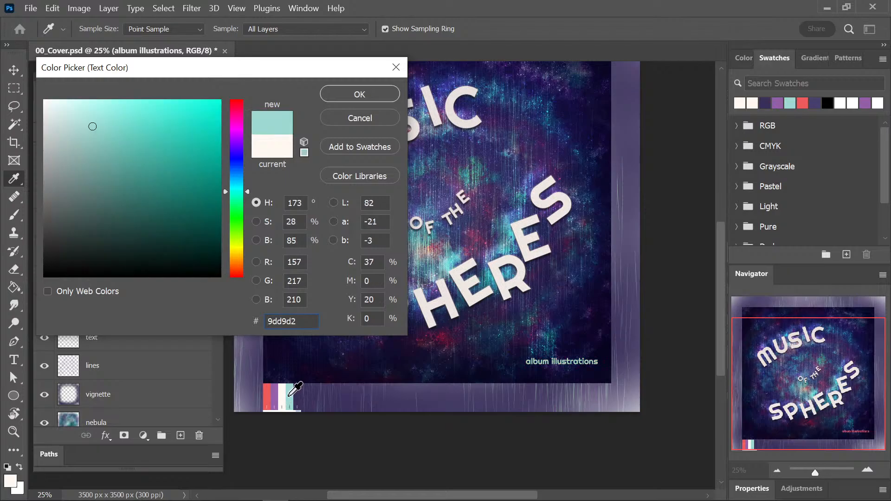
click(385, 95)
key(v)
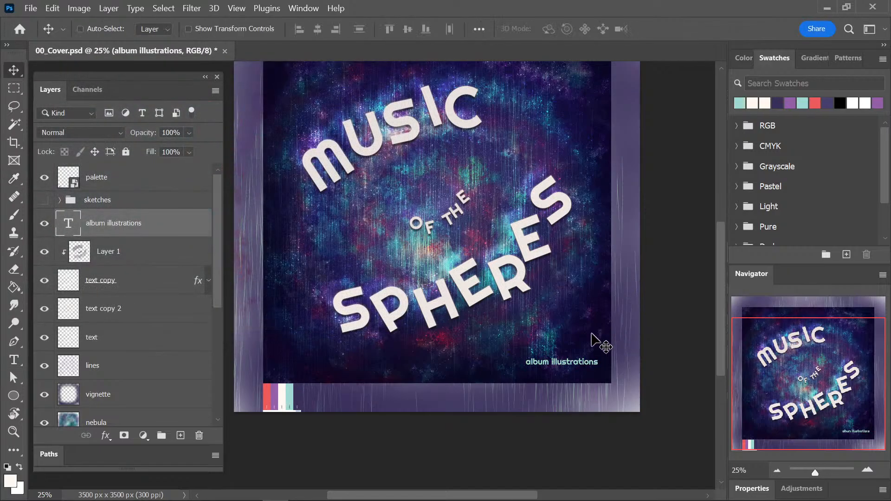
Copy the layer style from the "text copy" layer onto the "album illustrations" layer.
click(146, 284)
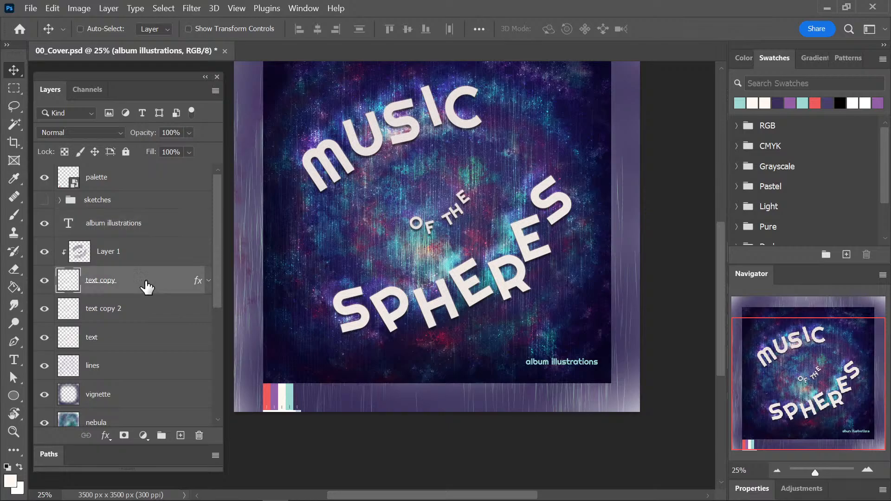
right_click(169, 281)
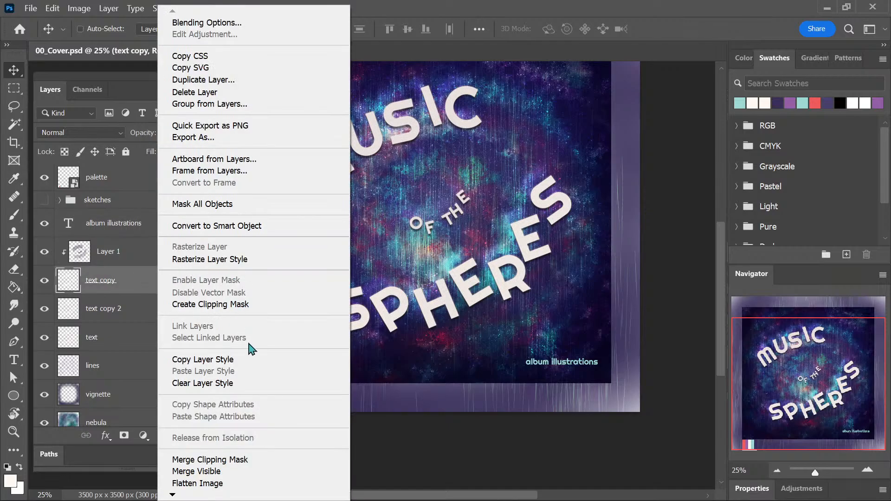
click(250, 359)
click(150, 231)
right_click(151, 242)
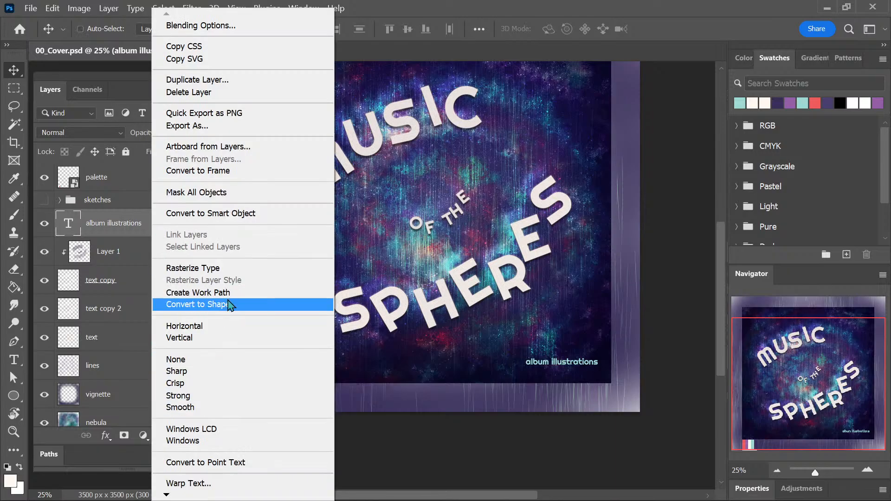
right_click(129, 225)
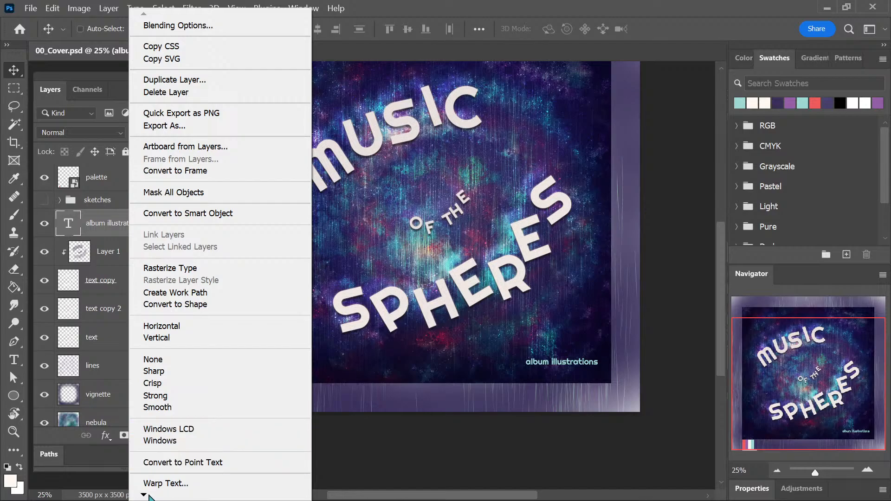
mouse_move(149, 495)
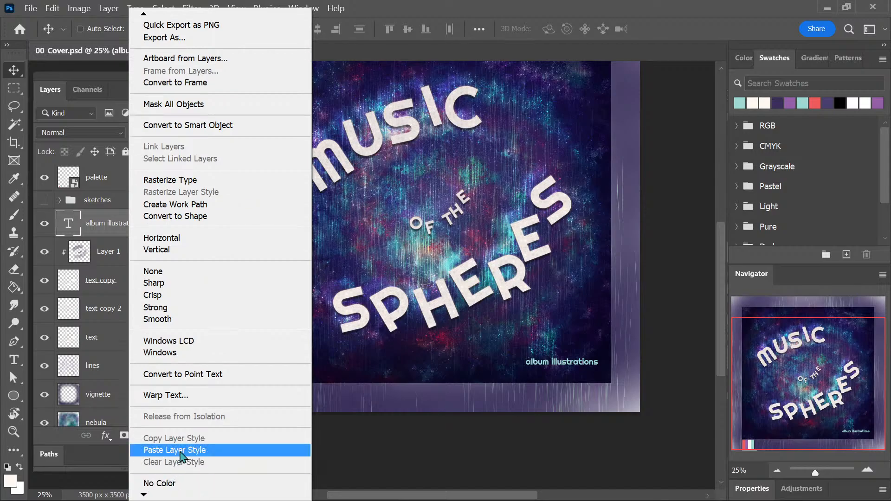
click(184, 450)
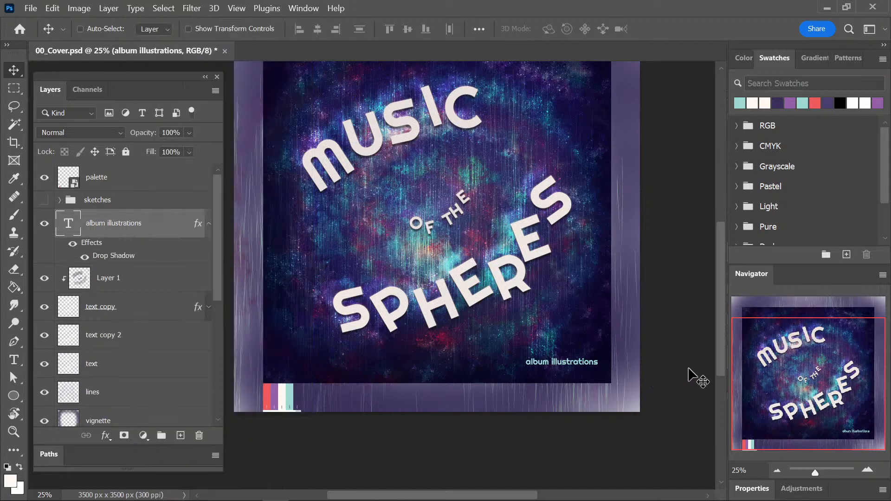
Set the "album illustrations" drop shadow to 88% opacity, 7 px distance and 2 px size.
drag(623, 350, 507, 273)
key(ctrl+plus)
key(ctrl+plus)
key(ctrl+plus)
drag(643, 333, 563, 319)
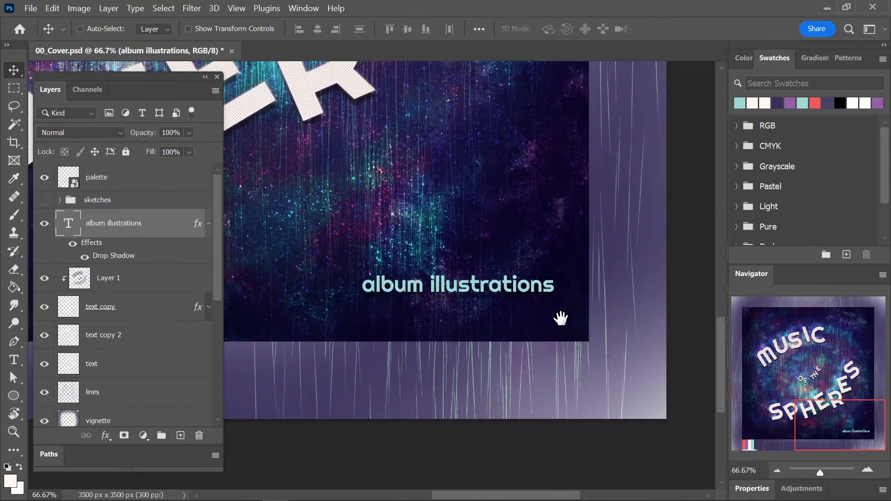
double_click(114, 255)
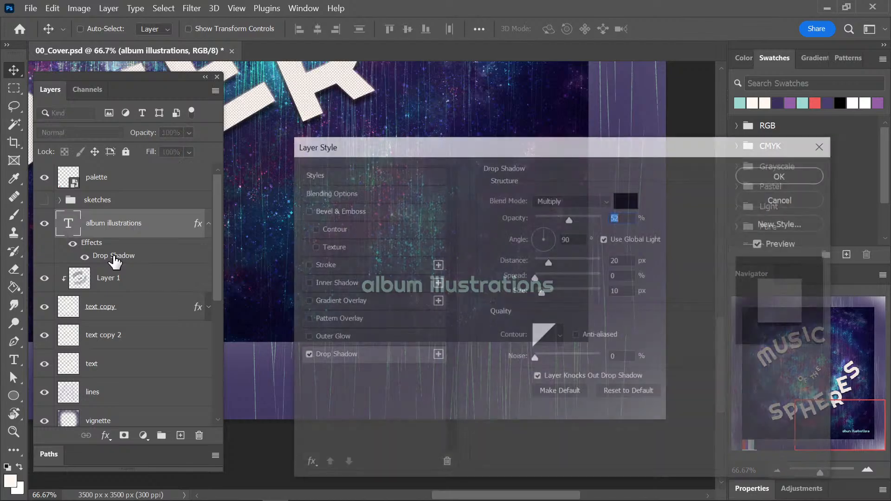
drag(615, 149, 849, 155)
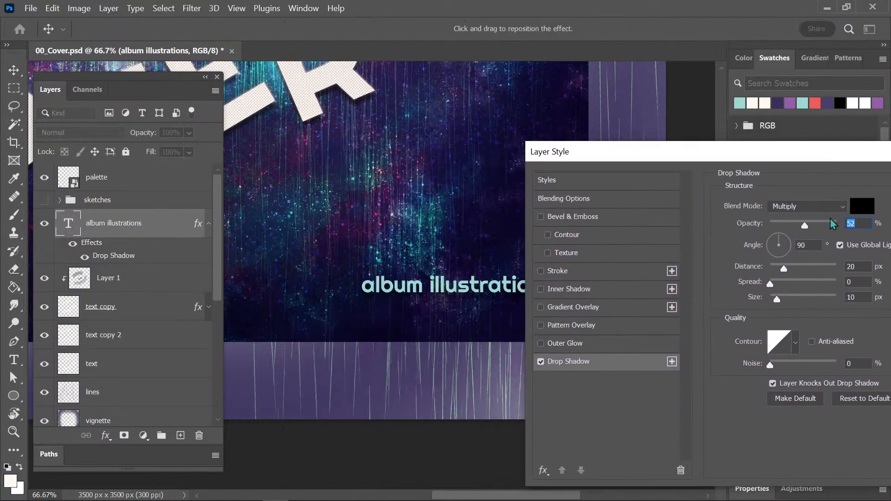
drag(784, 269, 777, 273)
drag(805, 225, 829, 228)
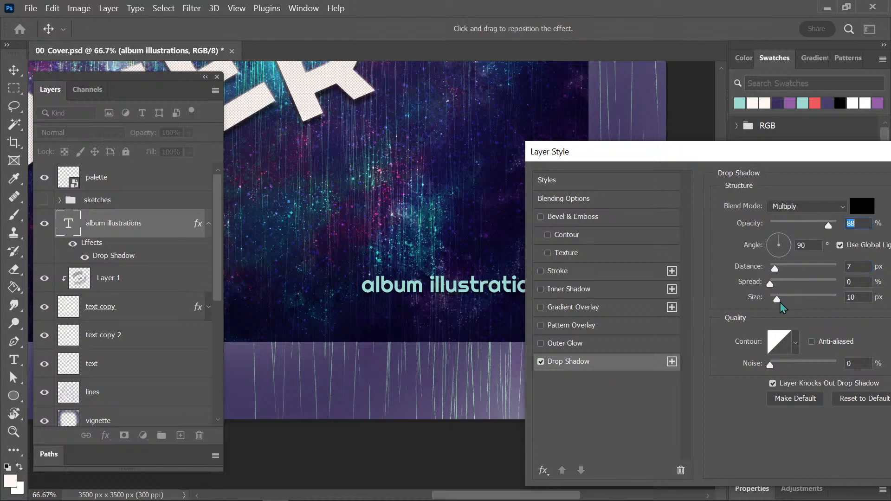
drag(776, 299, 773, 302)
drag(835, 156, 696, 153)
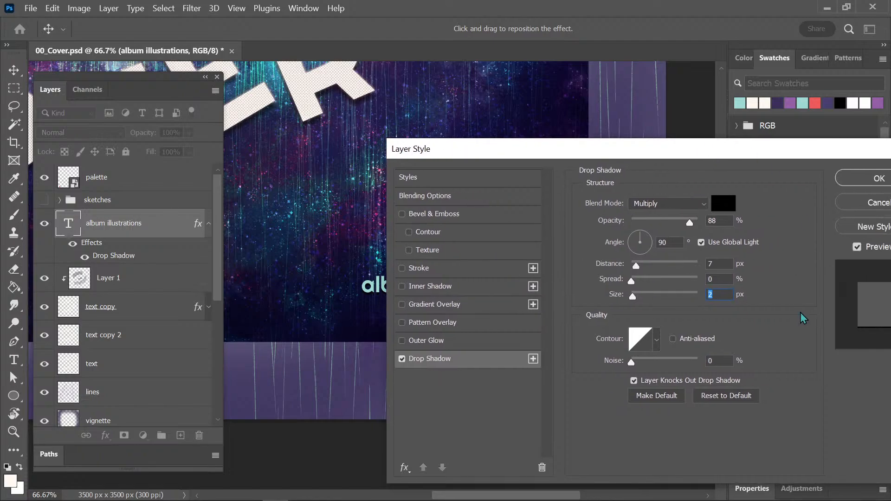
click(859, 182)
Save the cover document.
drag(533, 241, 593, 243)
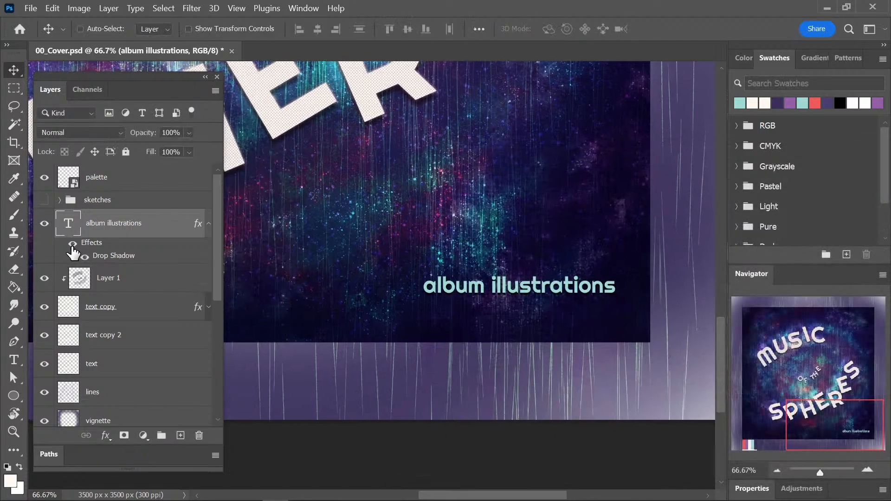
key(ctrl)
key(ctrl+s)
Set the drop shadow size of the "album illustrations" layer to 24 px.
double_click(123, 257)
drag(715, 161, 889, 159)
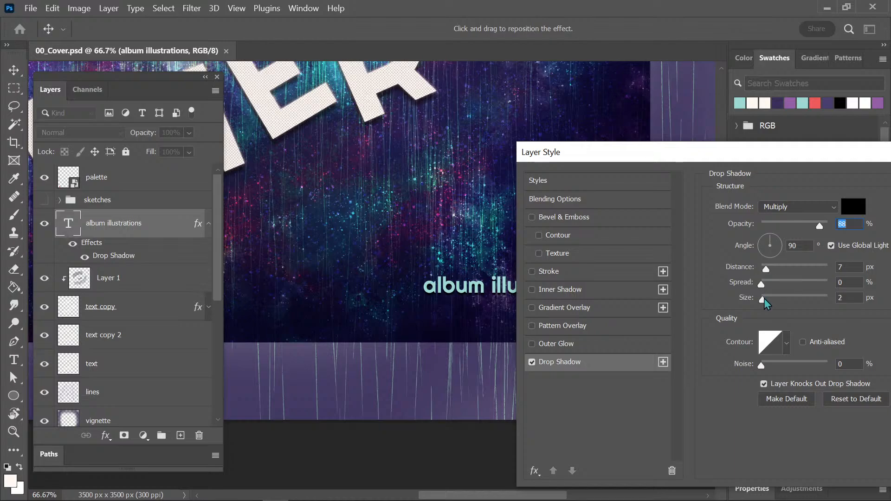
drag(767, 304, 771, 305)
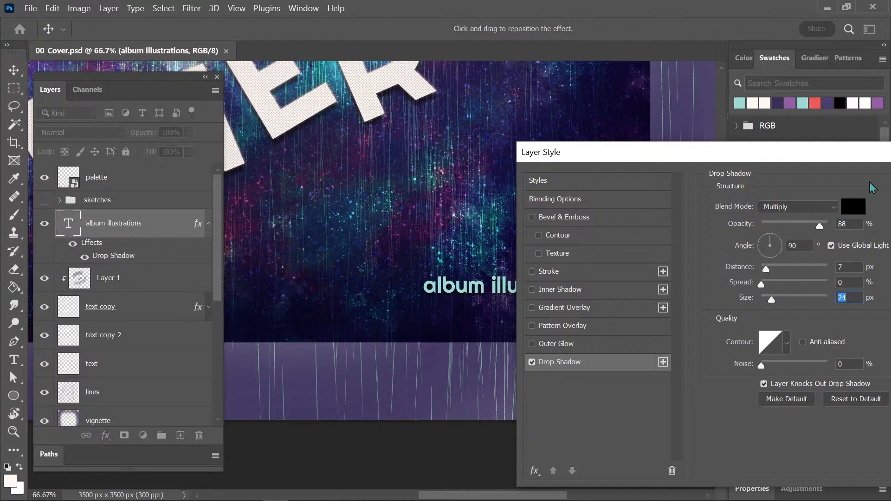
drag(847, 154, 625, 148)
click(748, 176)
Examine how the "album illustrations" line looks on the cover at several magnifications.
key(ctrl+minus)
key(ctrl+minus)
key(ctrl+minus)
key(ctrl+minus)
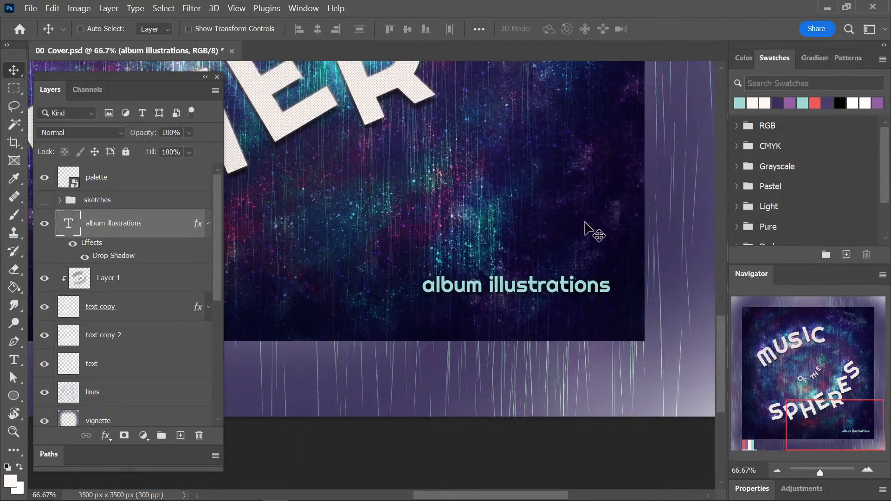
drag(443, 235, 562, 274)
key(ctrl+plus)
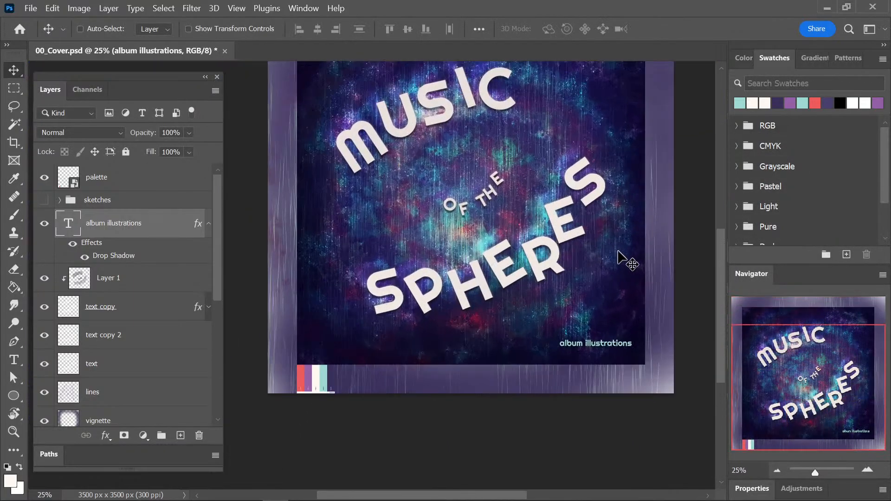
key(ctrl+plus)
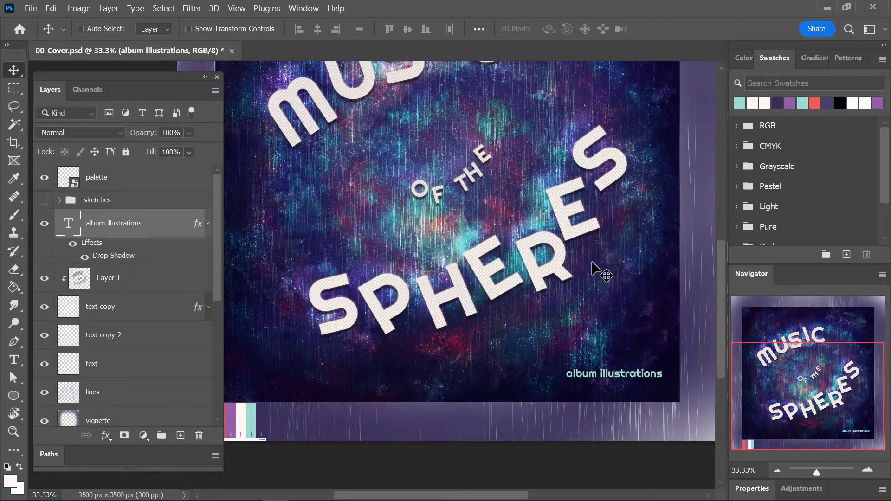
key(ctrl+plus)
key(ctrl+plus)
key(ctrl+minus)
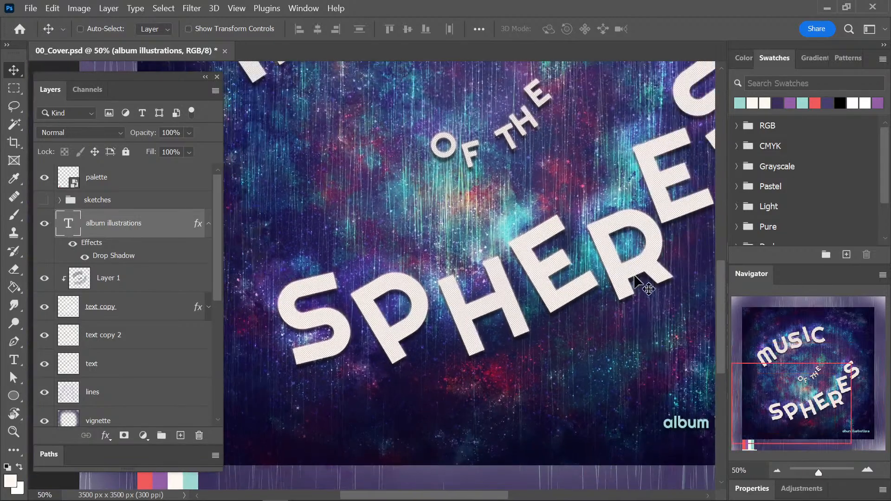
drag(629, 302, 492, 249)
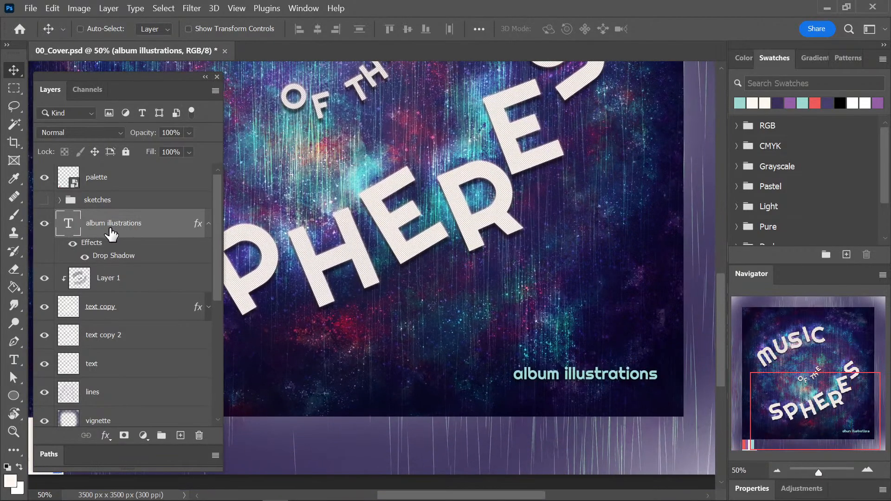
Duplicate the "album illustrations" layer and clear the layer style from the copy.
key(ctrl+j)
right_click(95, 249)
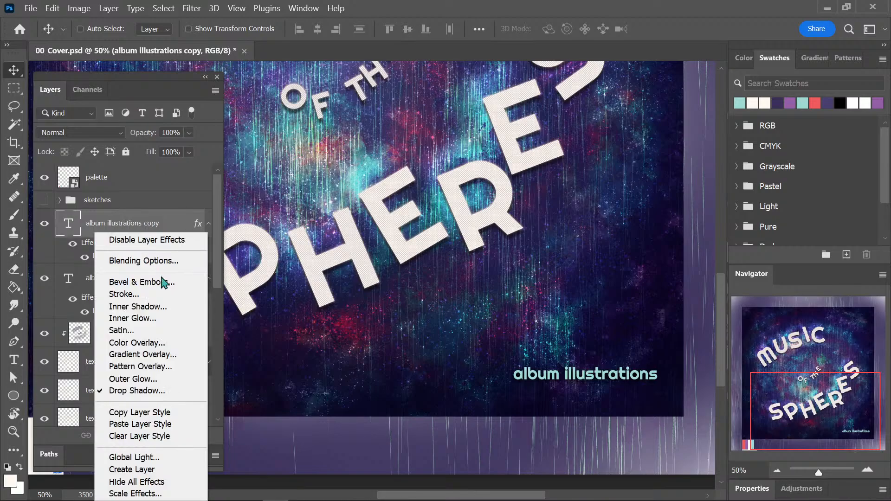
click(179, 441)
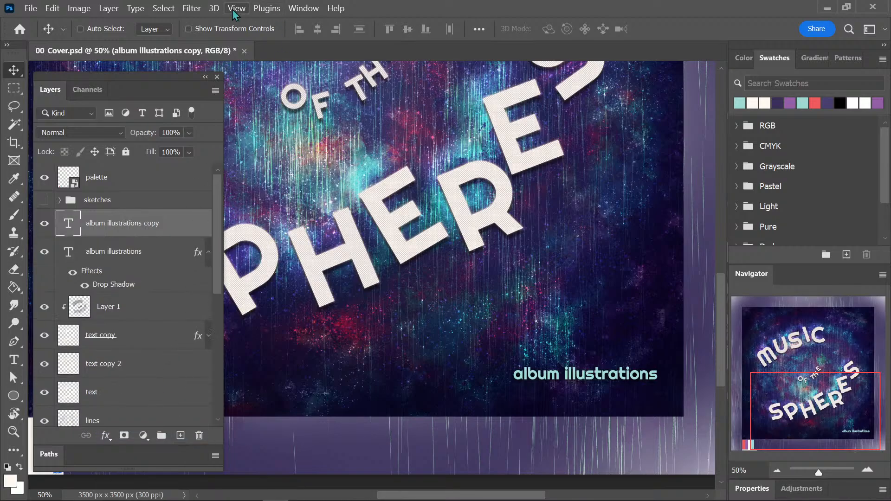
Start a Gaussian Blur on the "album illustrations copy" layer, rasterizing its text.
click(192, 8)
click(234, 42)
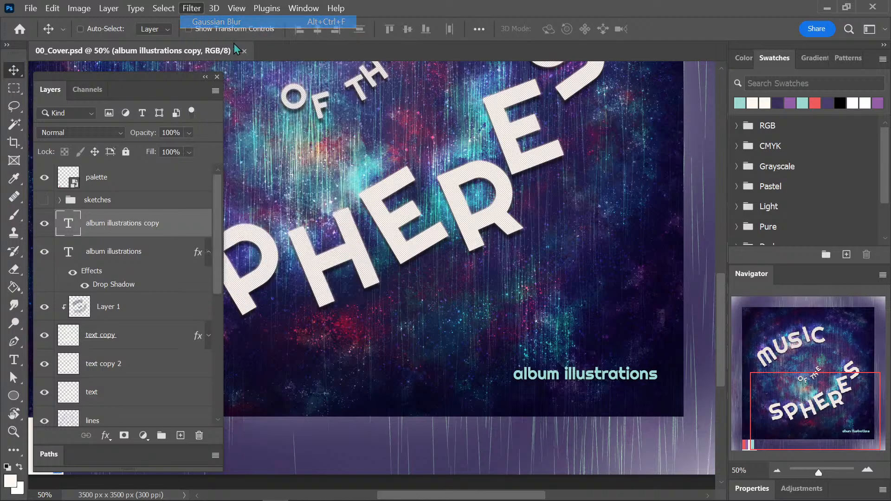
click(191, 8)
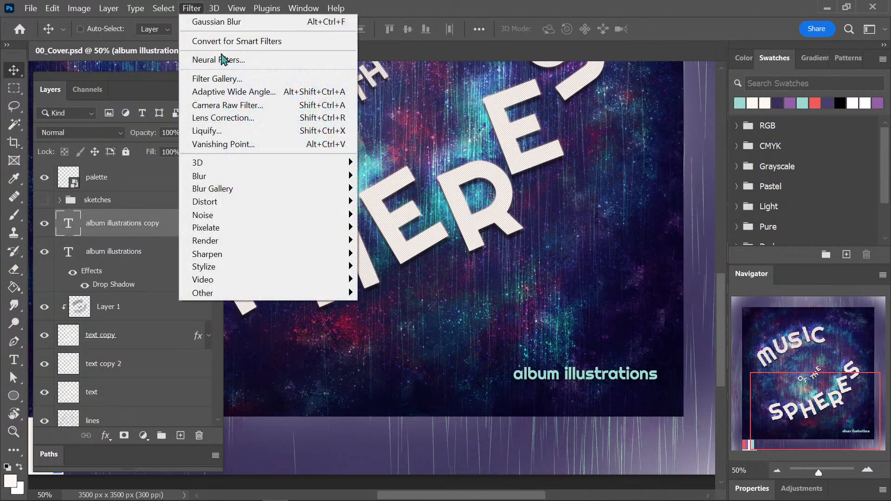
mouse_move(250, 177)
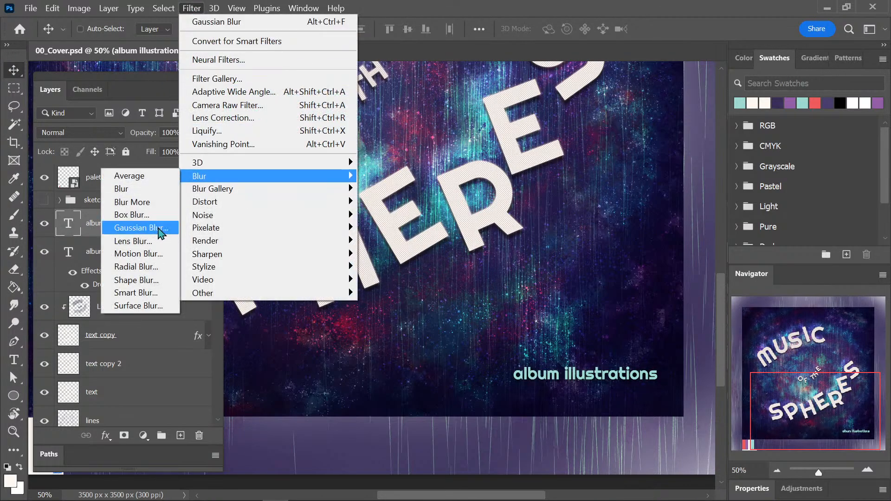
click(165, 228)
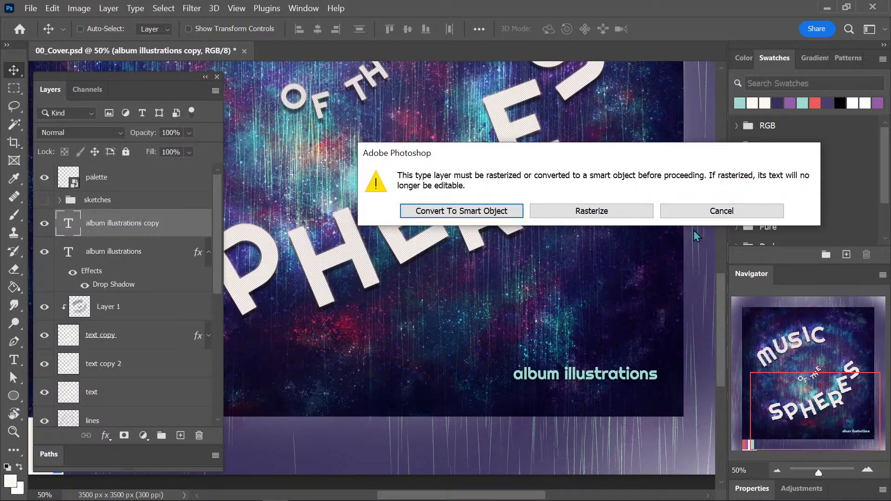
click(629, 216)
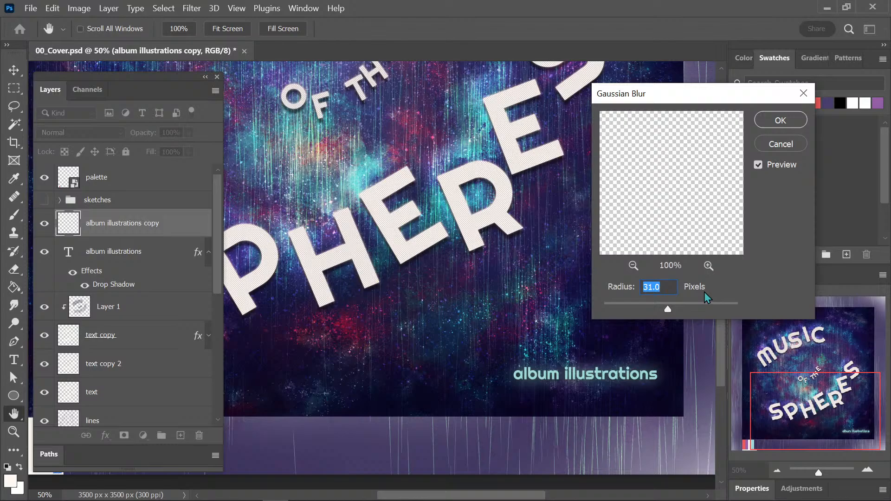
Apply the Gaussian Blur to the "album illustrations copy" layer with a radius of 5 pixels.
key(shift+Down)
key(shift+Down)
key(shift+Down)
key(shift+Down)
key(shift+Down)
key(shift+Down)
key(shift+Down)
key(shift+Down)
key(shift+Down)
key(shift+Down)
key(shift+Down)
key(shift+Down)
key(shift+Down)
key(shift+Down)
key(shift+Down)
key(shift+Down)
key(shift+Down)
key(shift+Down)
key(shift+Down)
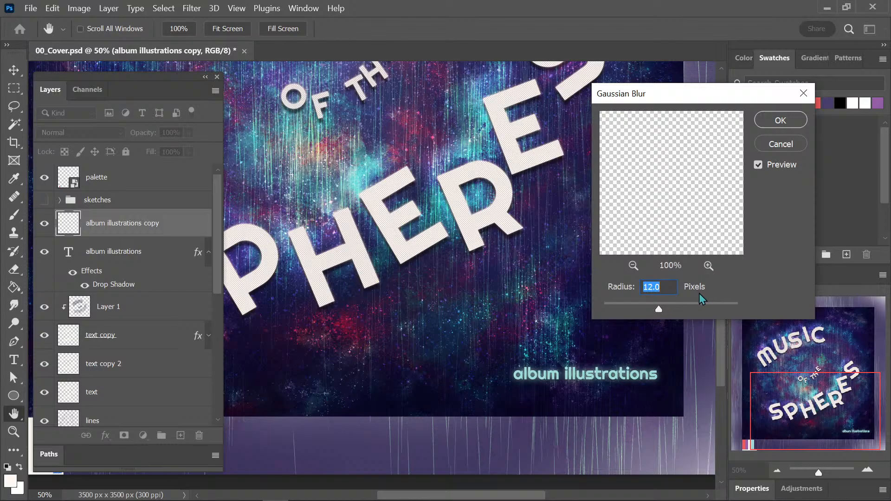
key(shift+Down)
key(shift+Down)
key(shift+Down)
key(shift+Down)
key(shift+Down)
key(shift+Down)
key(shift+Down)
key(shift+Down)
key(shift+Down)
key(shift+Down)
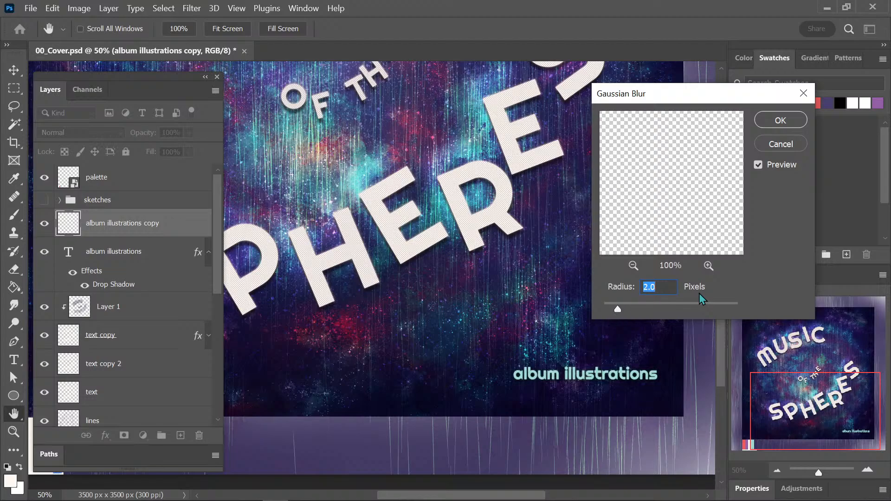
key(shift+Up)
key(shift+Up)
key(shift+Up)
key(shift+Up)
key(shift+Up)
key(shift+Up)
key(shift+Up)
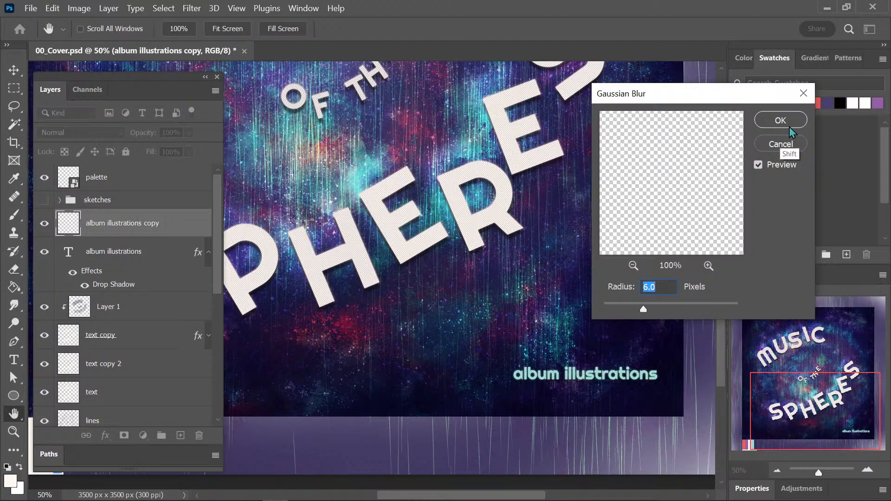
key(shift+Up)
key(shift+Down)
key(shift+Down)
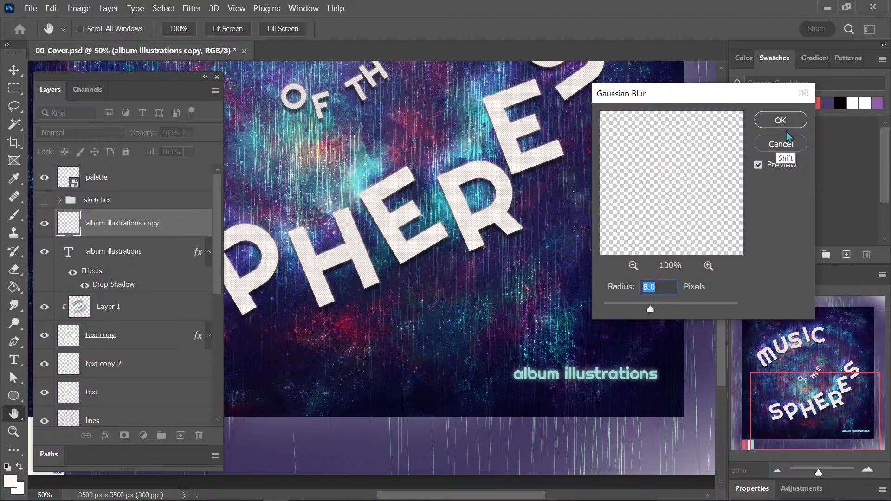
click(784, 122)
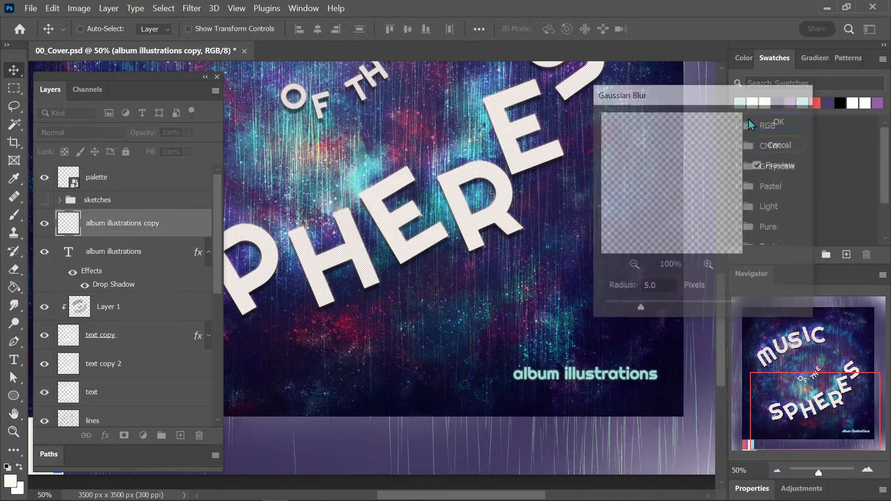
Apply the Sharpen More filter to the "album illustrations copy" layer.
click(191, 7)
mouse_move(238, 255)
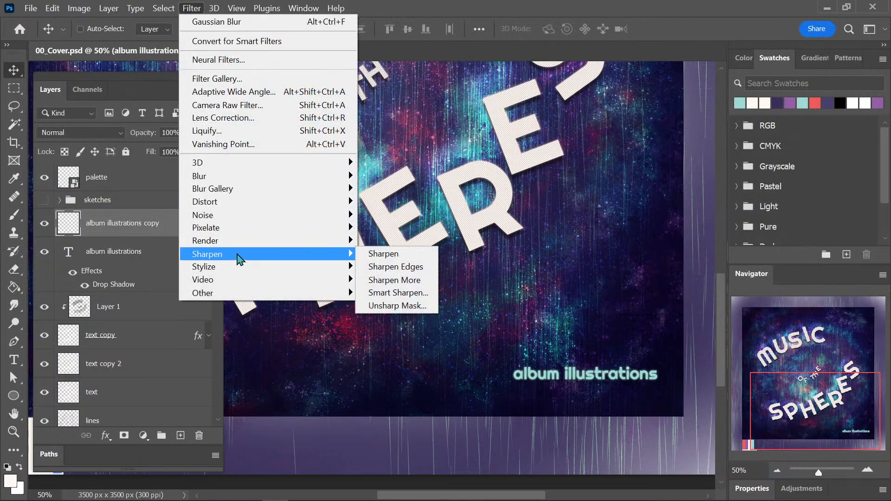
click(432, 279)
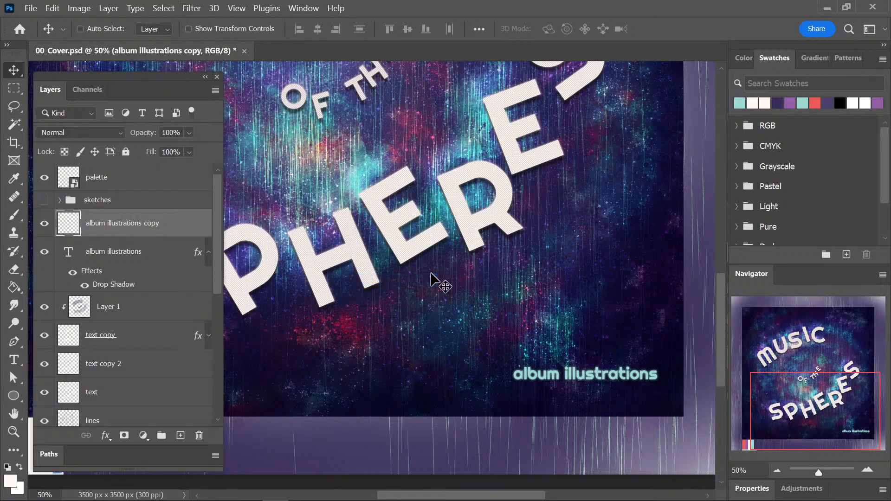
Try repeating Sharpen More three times on the "album illustrations copy" layer, then undo the repeats after a close check.
key(ctrl)
key(ctrl+alt+f)
key(ctrl+alt+f)
key(ctrl+alt+f)
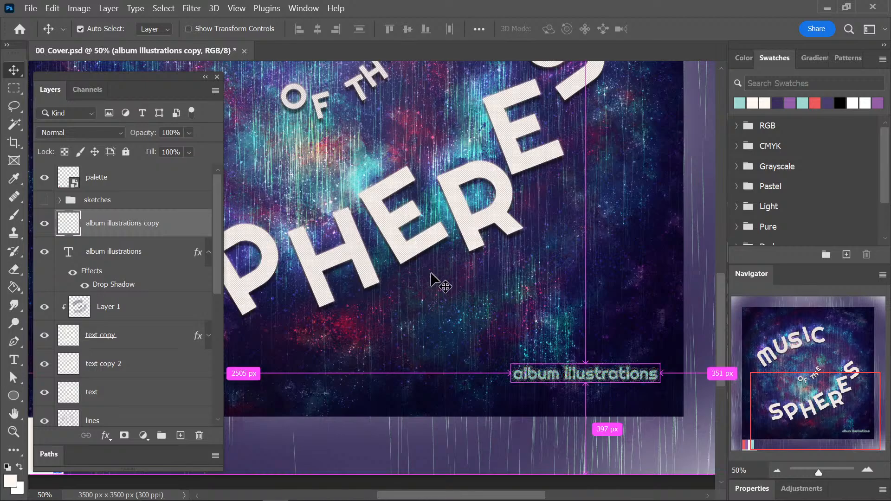
drag(728, 377, 503, 252)
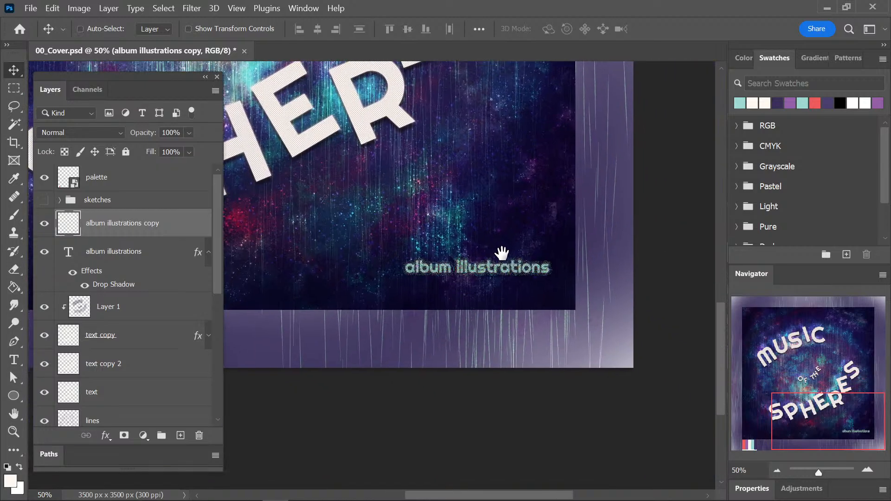
key(ctrl+plus)
key(ctrl+plus)
key(ctrl+plus)
drag(608, 288, 576, 305)
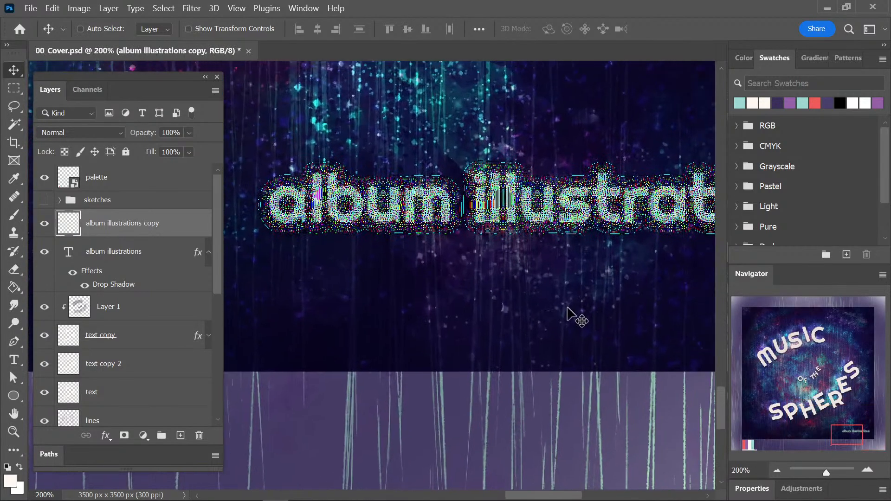
key(ctrl+minus)
key(ctrl+minus)
key(ctrl)
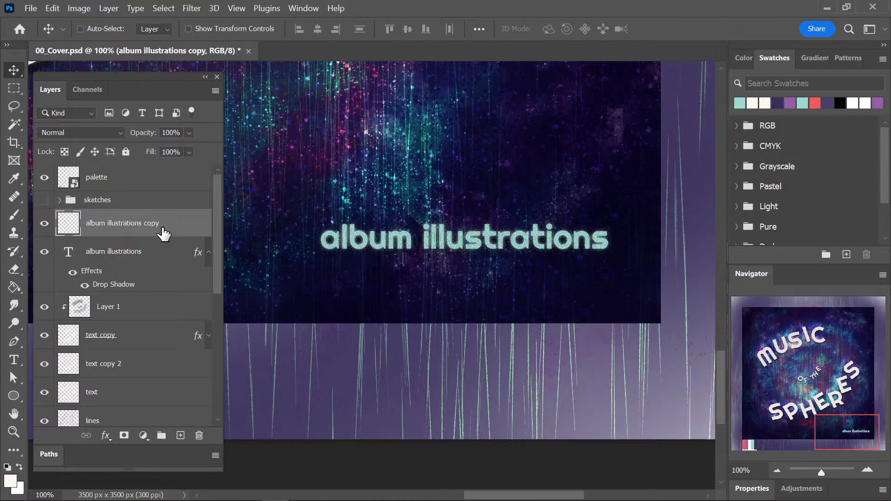
Move the "album illustrations copy" layer directly below the "album illustrations" text layer and save the document.
drag(160, 230, 149, 302)
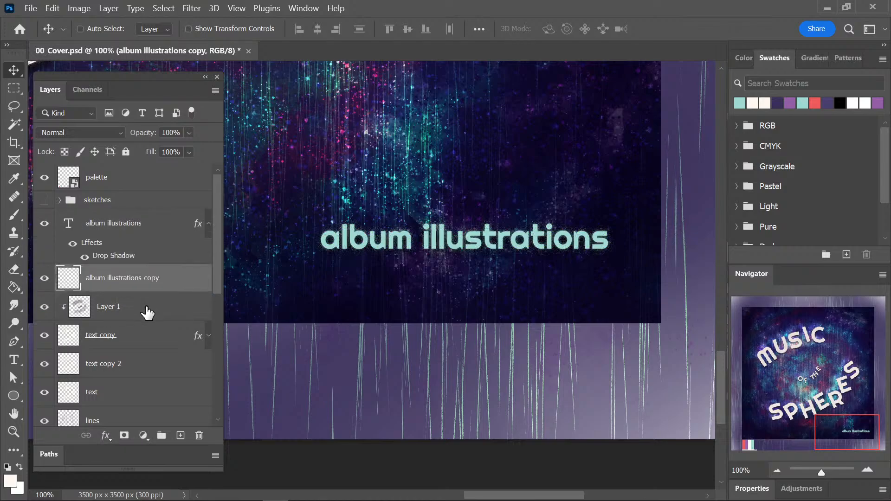
key(ctrl+s)
Examine the glowing "album illustrations" line at lower magnifications and within the whole cover.
key(ctrl+minus)
key(ctrl+minus)
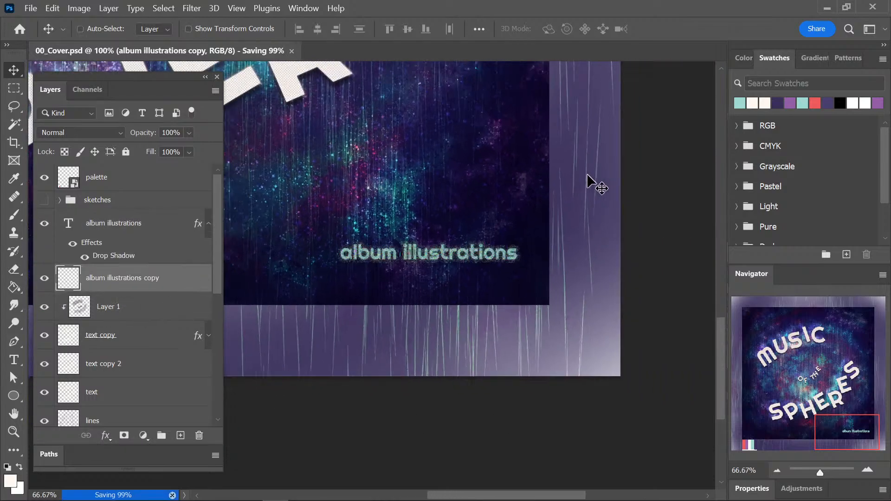
drag(433, 231, 585, 270)
key(ctrl+minus)
key(ctrl+minus)
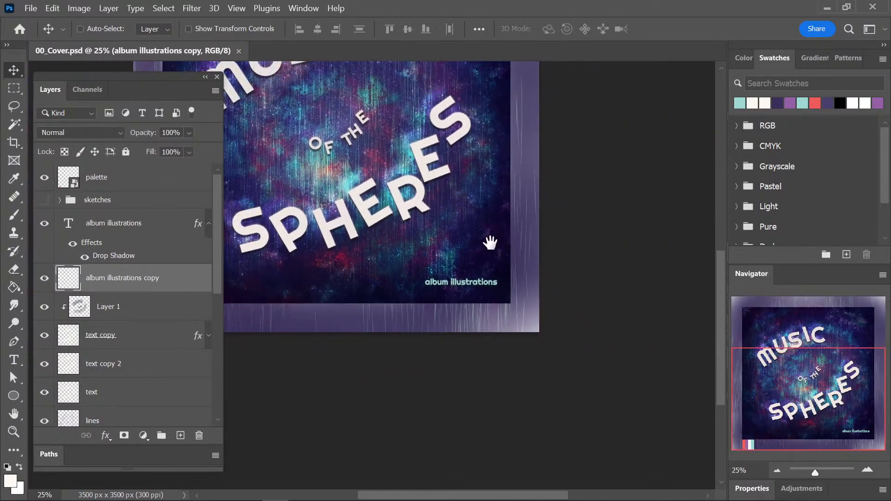
drag(487, 239, 588, 380)
key(ctrl)
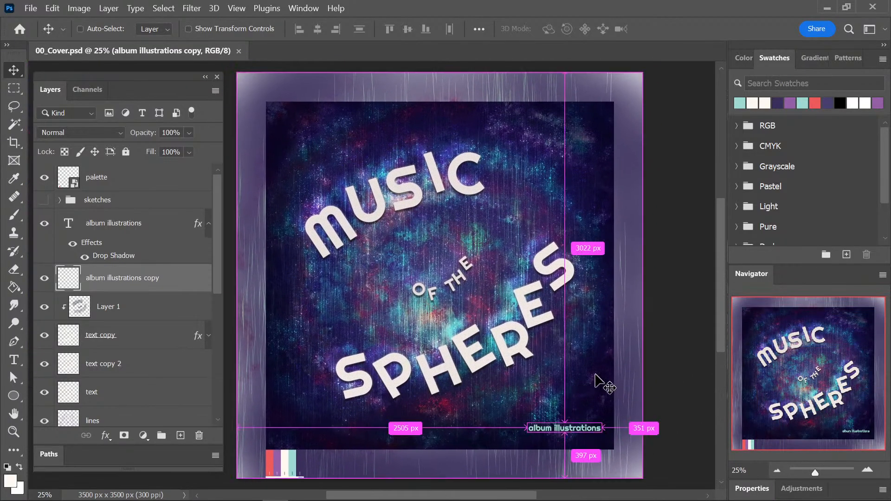
scroll(639, 238, down, 2)
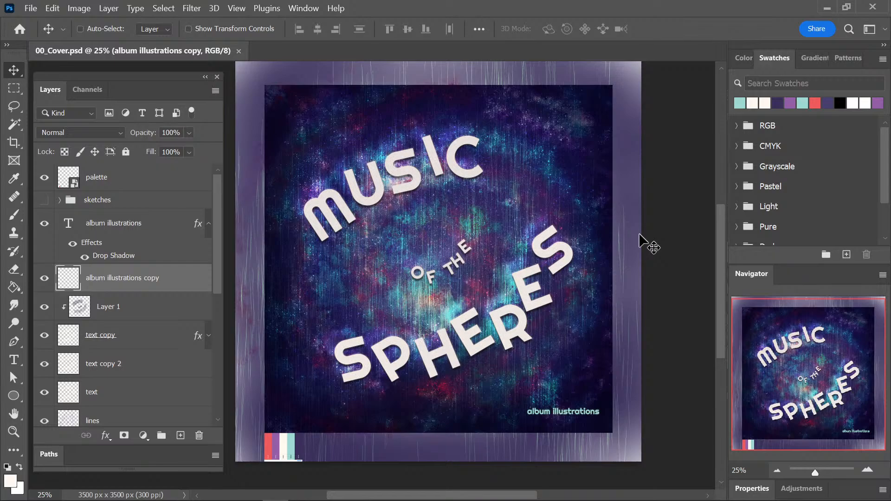
Duplicate the cover document as "00_Cover copy".
click(79, 8)
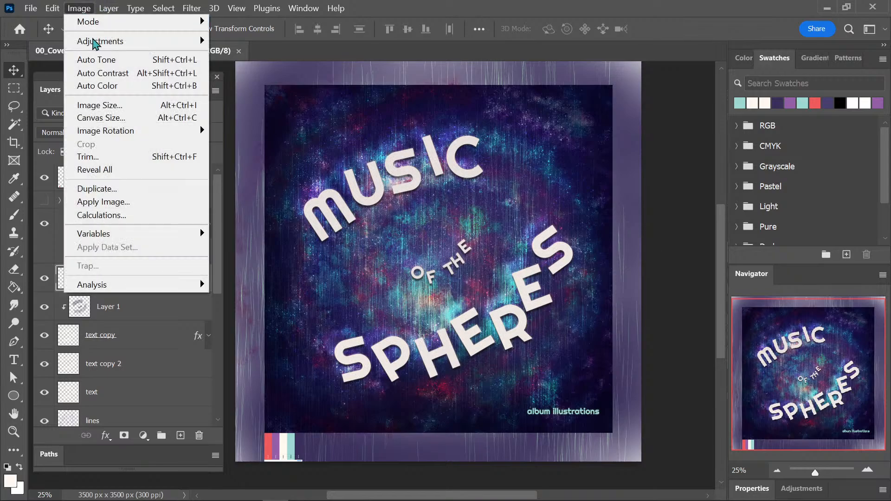
click(136, 190)
click(496, 254)
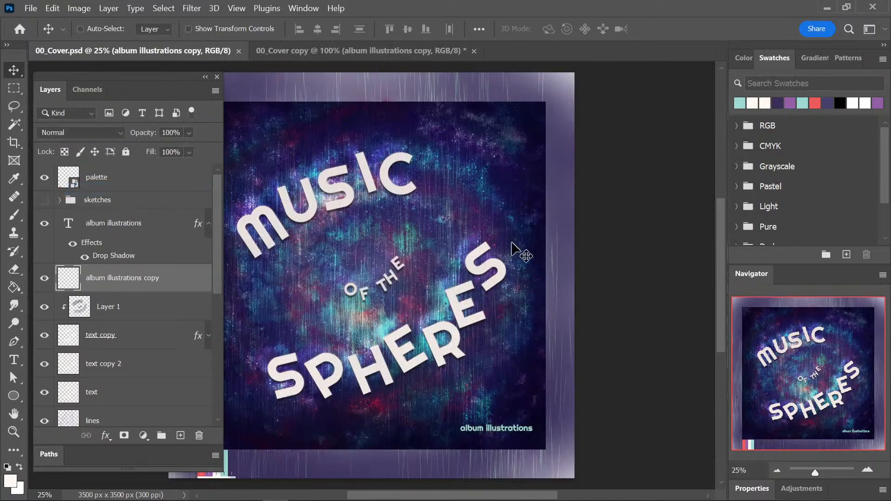
Rasterize the "crop" shape layer near the end of the layer stack in the duplicated document.
drag(217, 279, 217, 394)
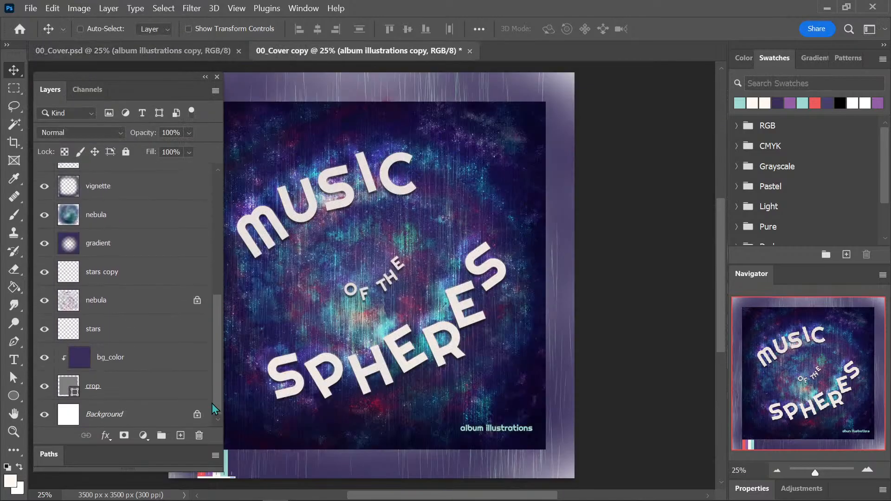
drag(215, 333, 215, 368)
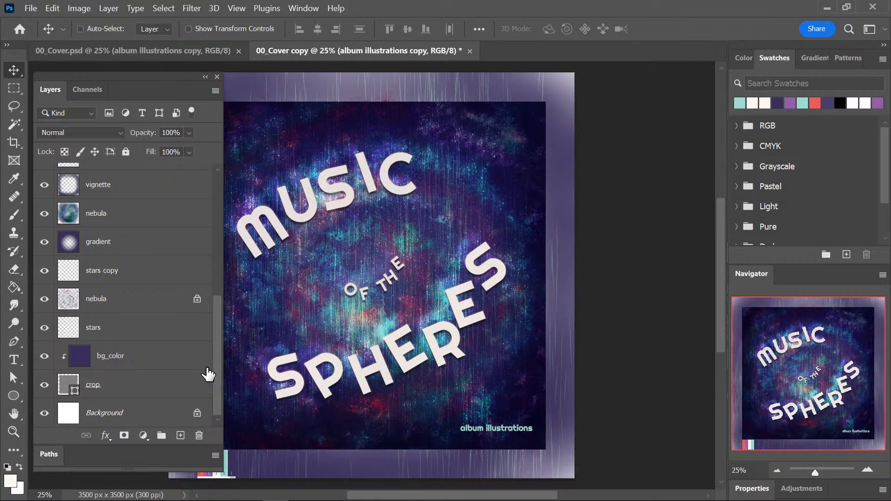
click(102, 393)
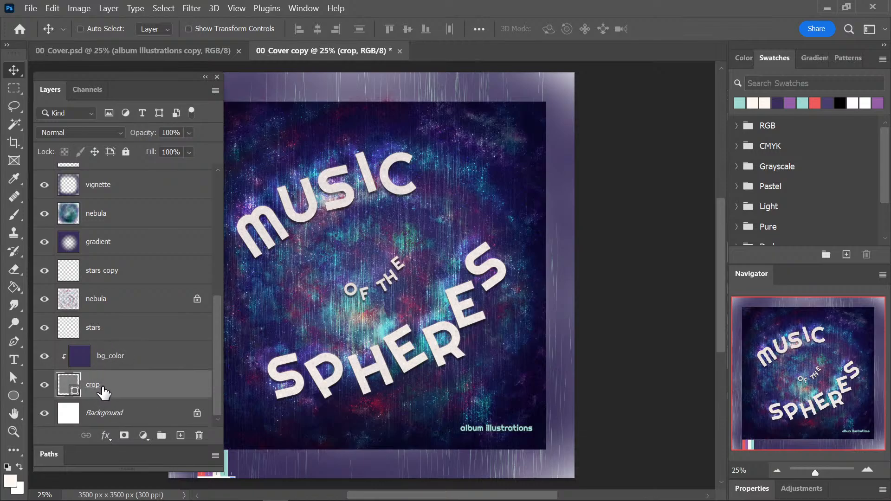
right_click(123, 389)
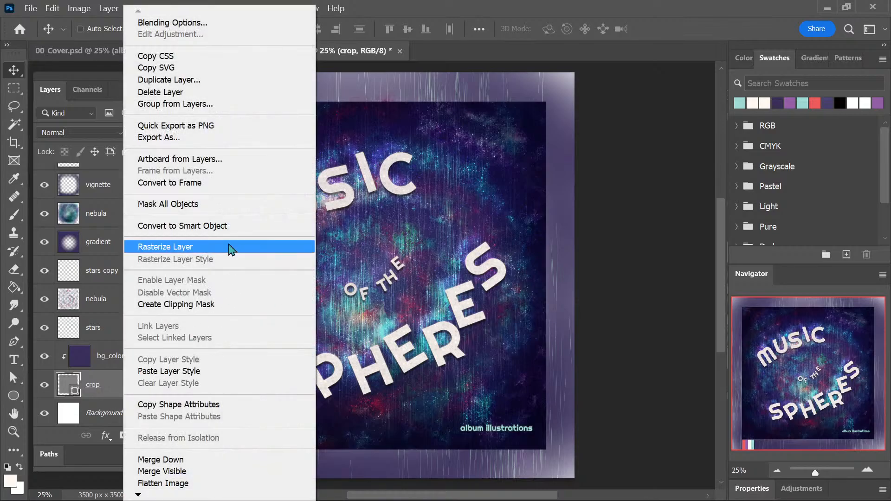
click(231, 249)
Select the rasterized crop square with the Magic Wand and crop the duplicate to it, at 3000 px × 3000 px.
key(w)
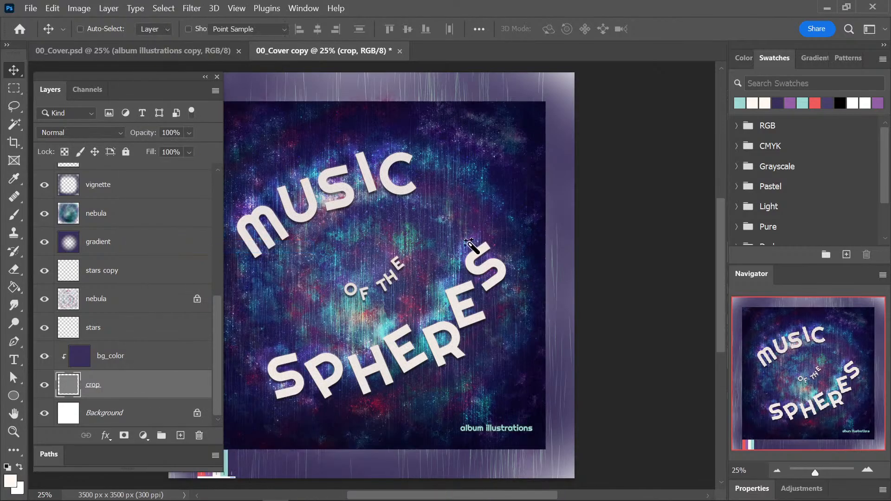
key(c)
click(475, 241)
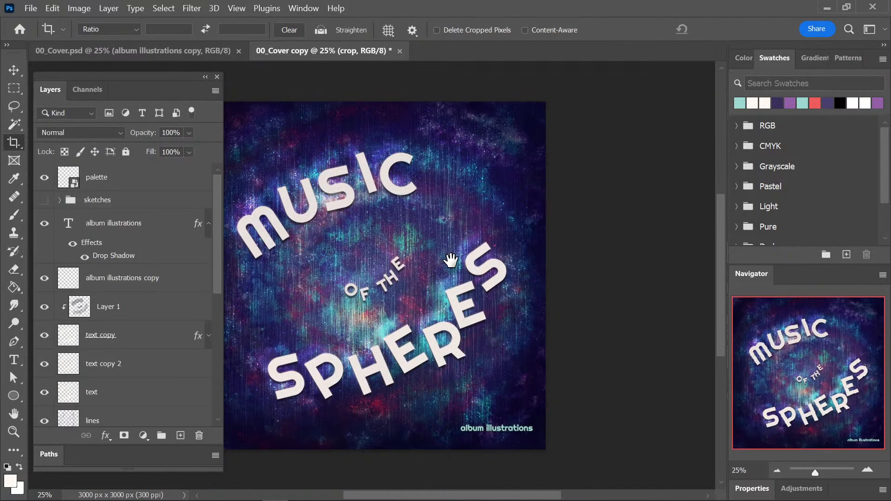
drag(453, 260, 514, 255)
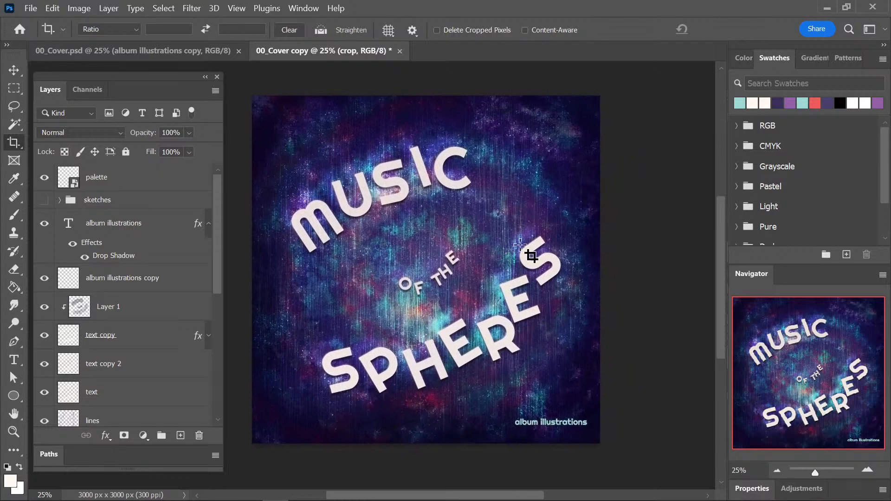
Start saving the cropped cover duplicate.
key(ctrl+s)
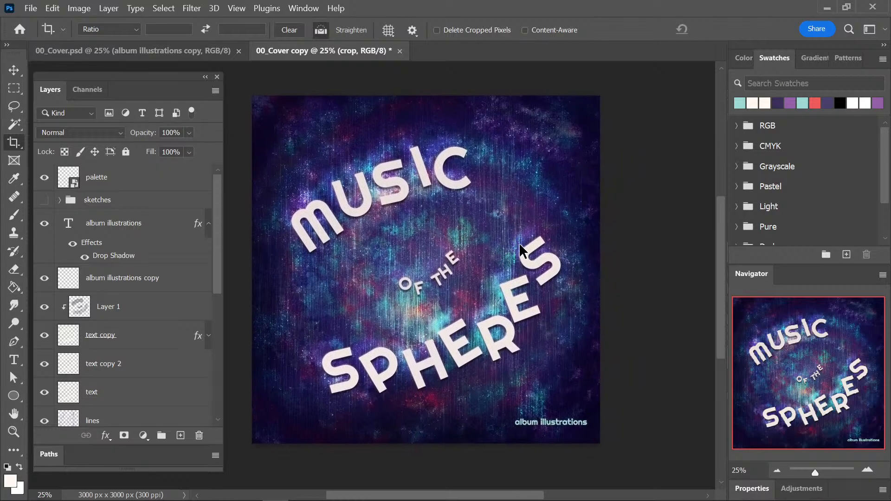
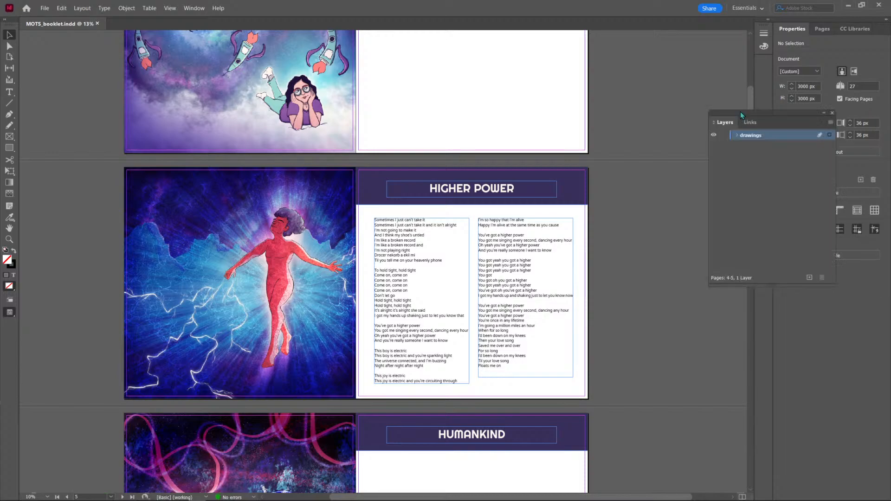
Move the floating Layers panel onto the empty pasteboard beside the Higher Power illustration.
drag(738, 110, 60, 174)
scroll(661, 264, left, 3)
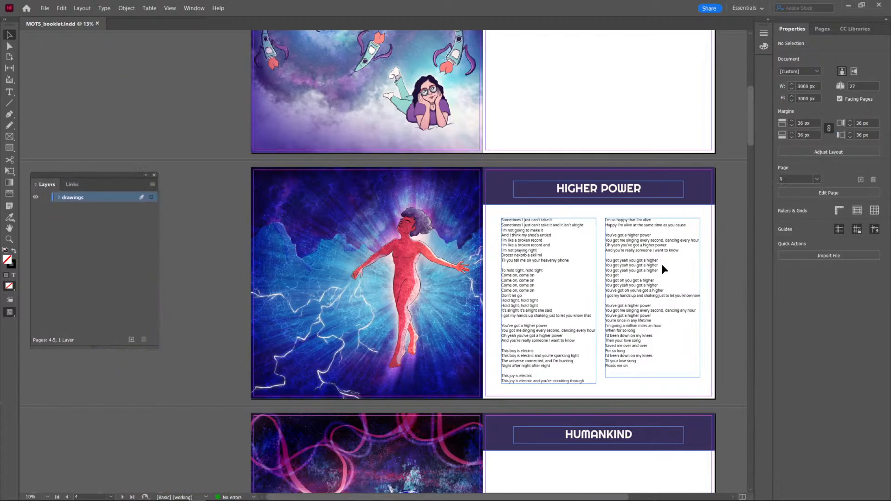
drag(82, 179, 92, 186)
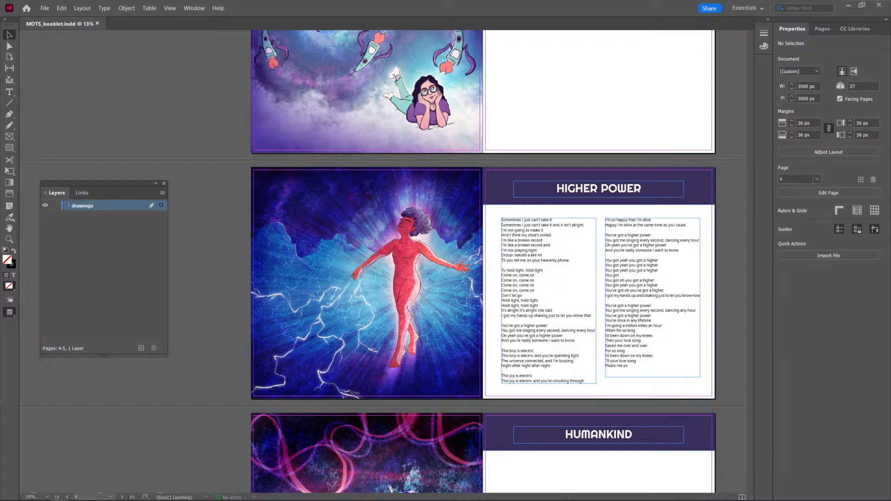
Examine the font and character settings of the Higher Power title and of its lyrics text.
scroll(737, 324, down, 3)
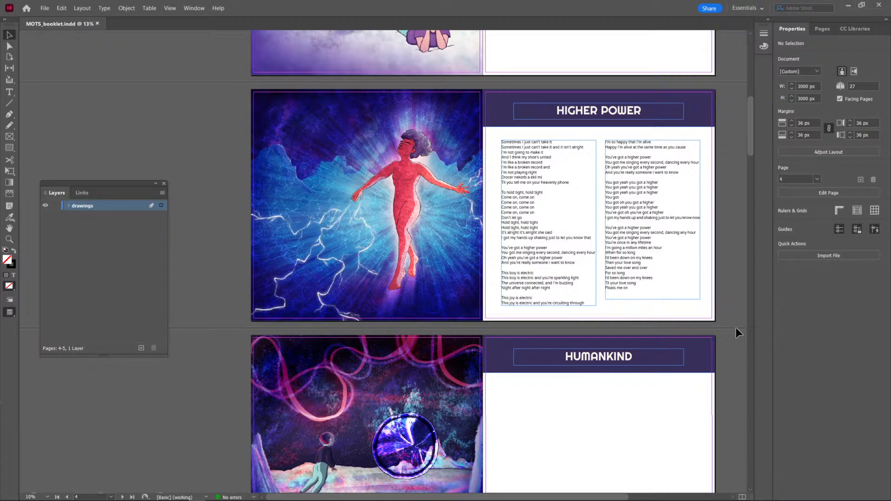
scroll(676, 273, up, 3)
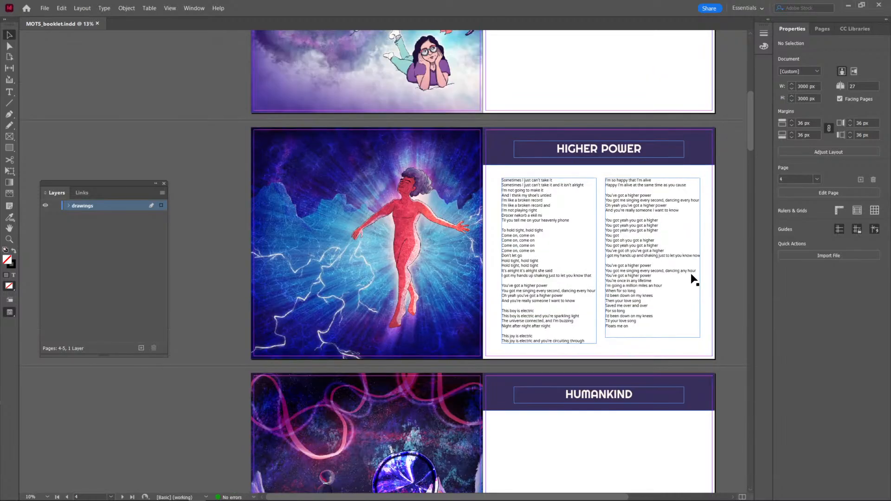
scroll(691, 275, up, 2)
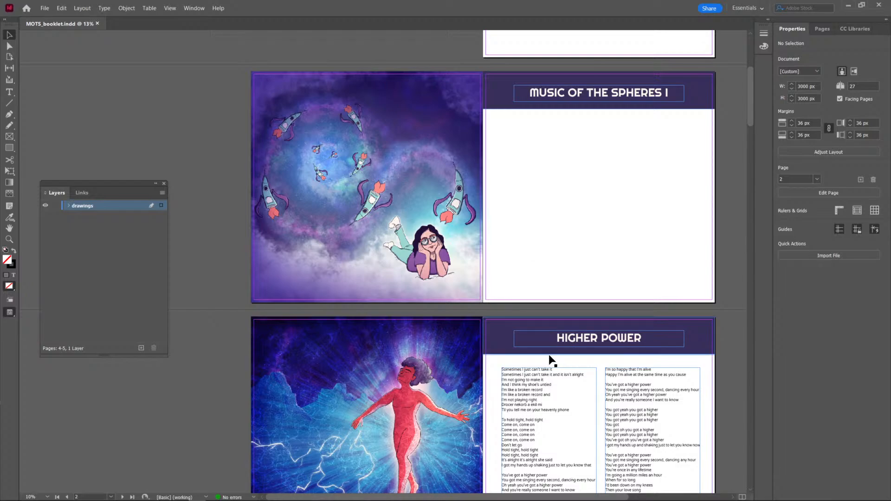
scroll(548, 356, up, 2)
scroll(549, 356, down, 2)
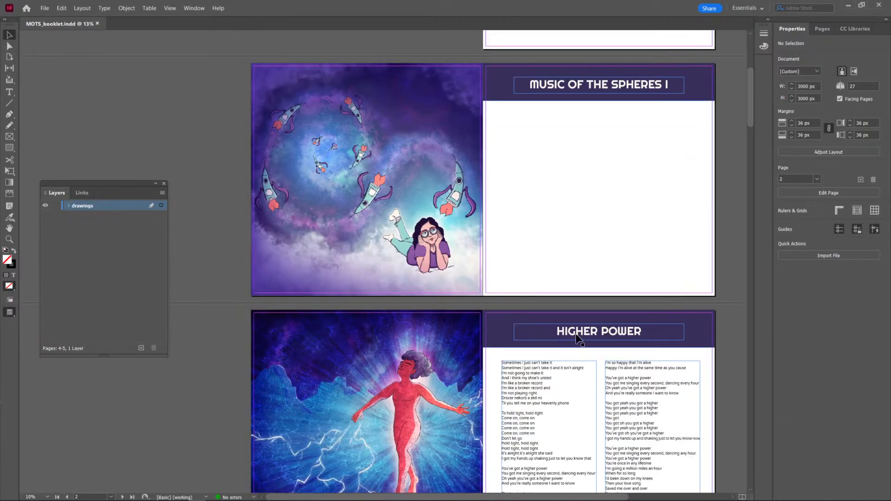
click(584, 334)
triple_click(584, 333)
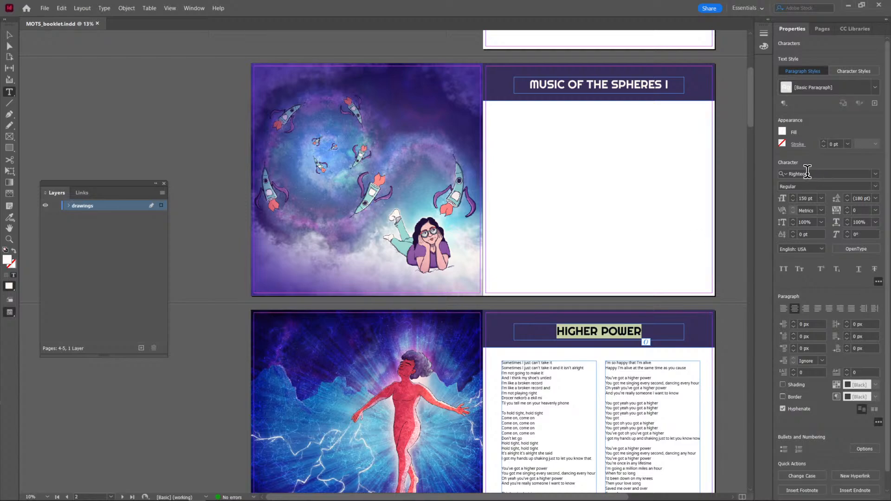
click(530, 381)
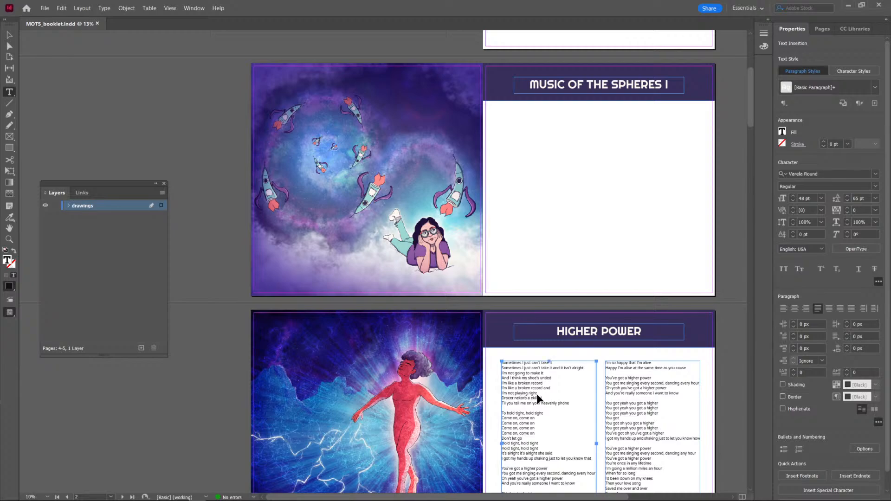
key(ctrl+a)
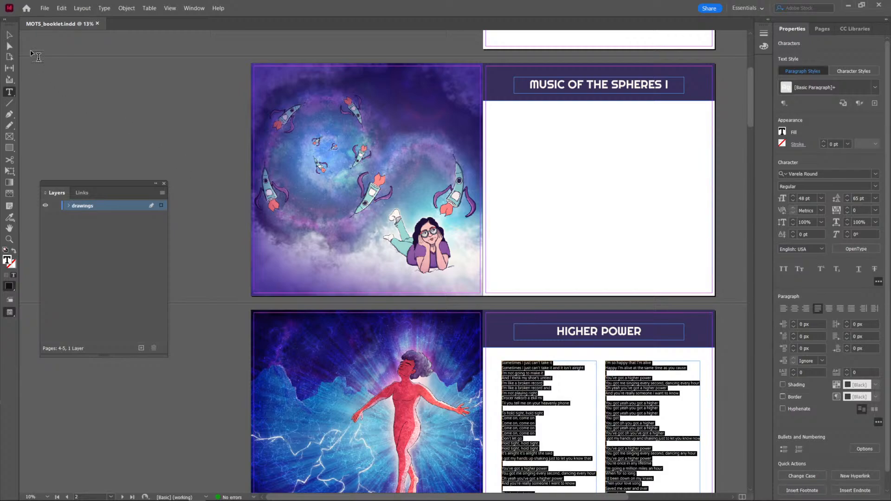
click(9, 35)
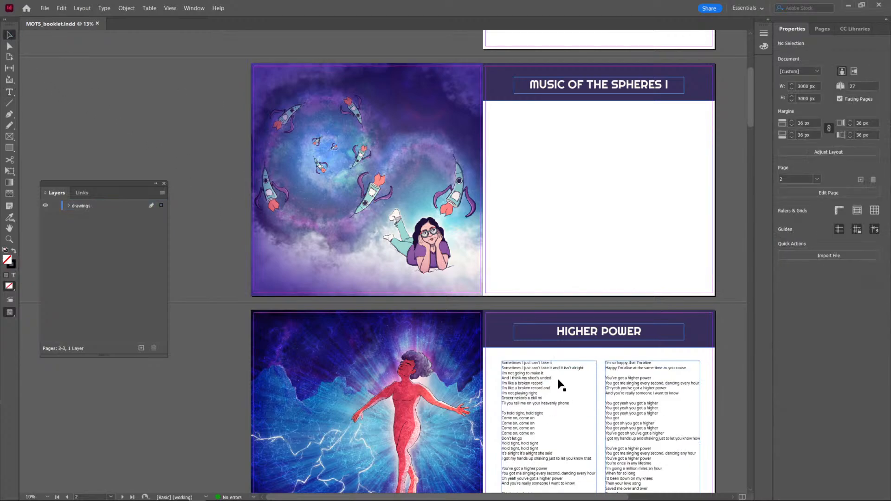
Place 00_Cover.png from the #MOTSbooklet folder in Pictures on the blank first page.
scroll(614, 258, up, 6)
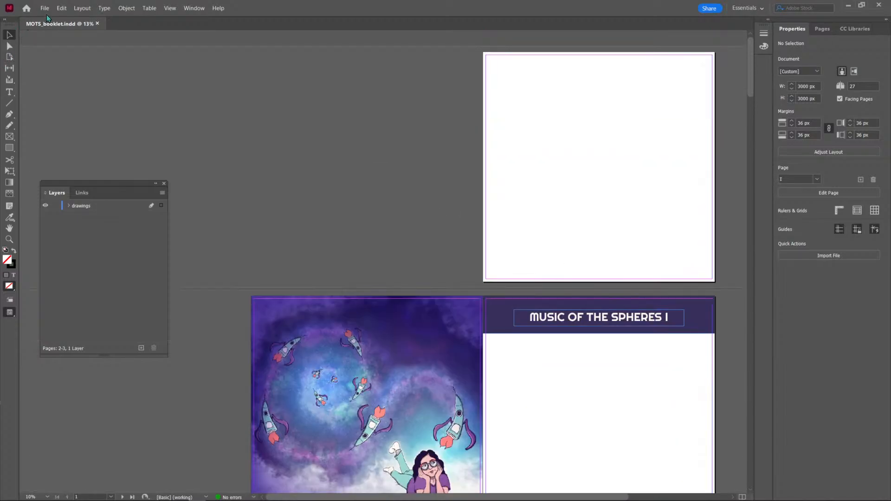
click(44, 8)
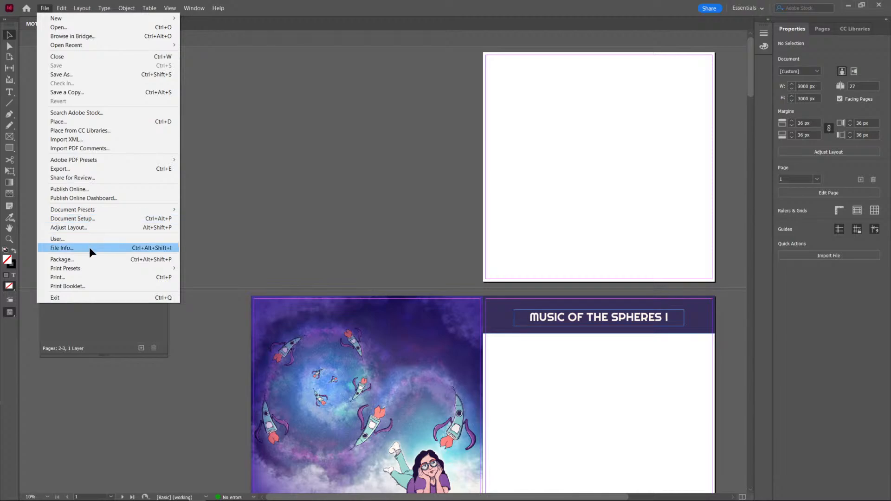
click(105, 121)
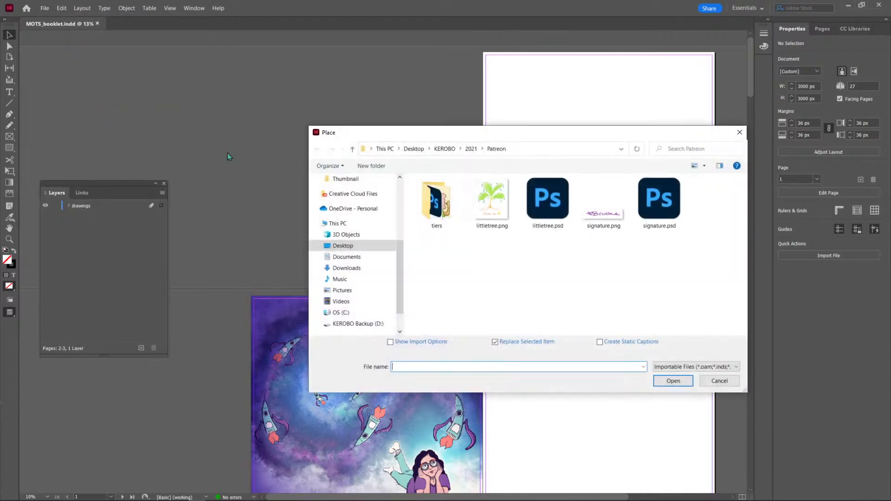
click(360, 290)
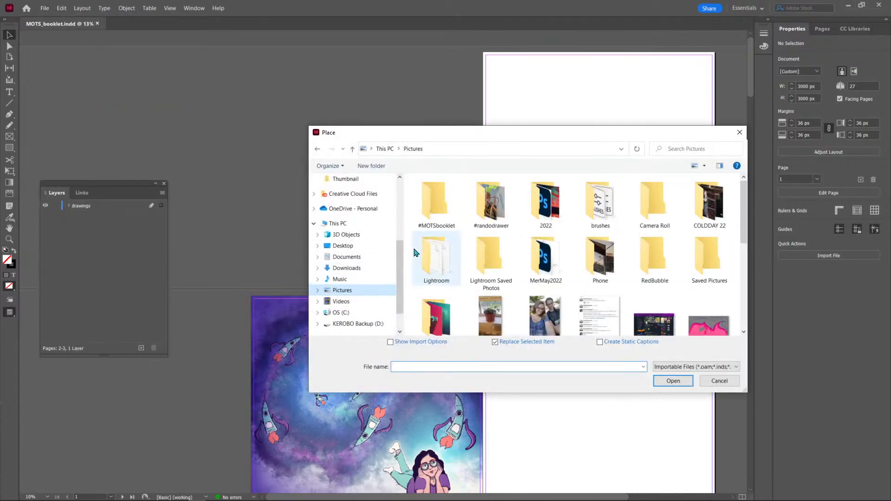
click(494, 210)
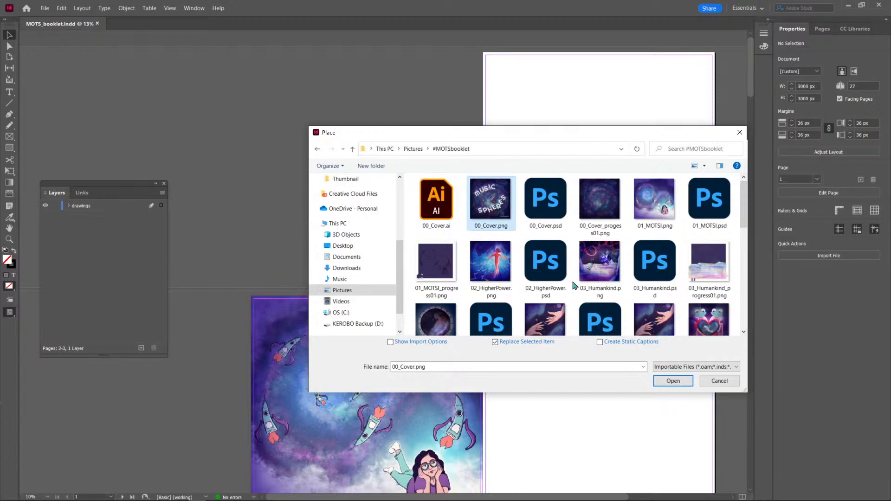
click(673, 381)
click(534, 118)
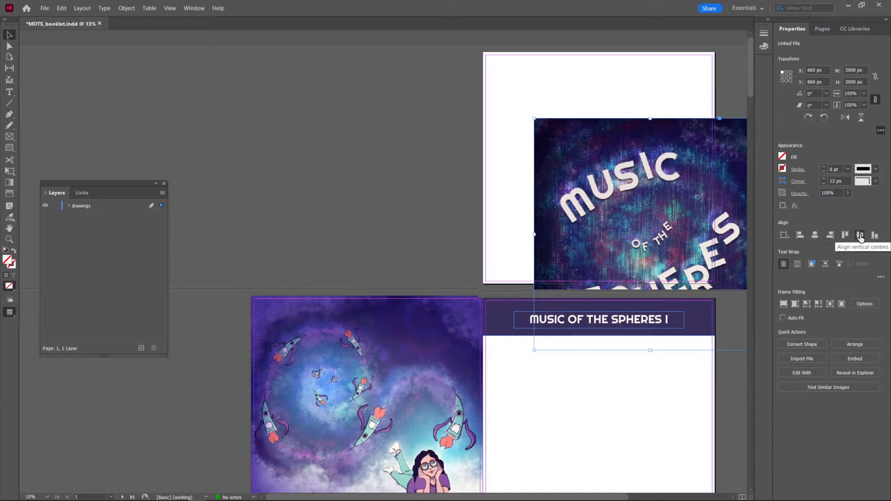
Position the cover image at X 0 px and Y 0 px on page 1.
click(505, 160)
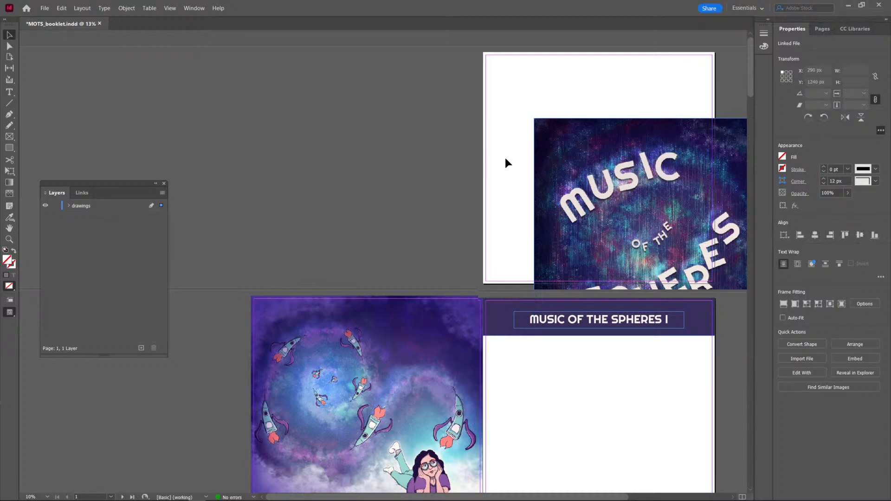
click(586, 162)
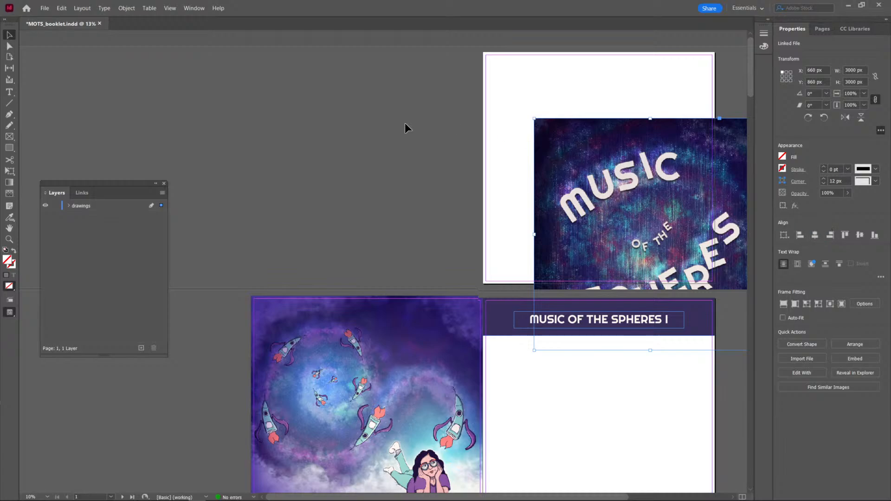
drag(592, 142, 523, 97)
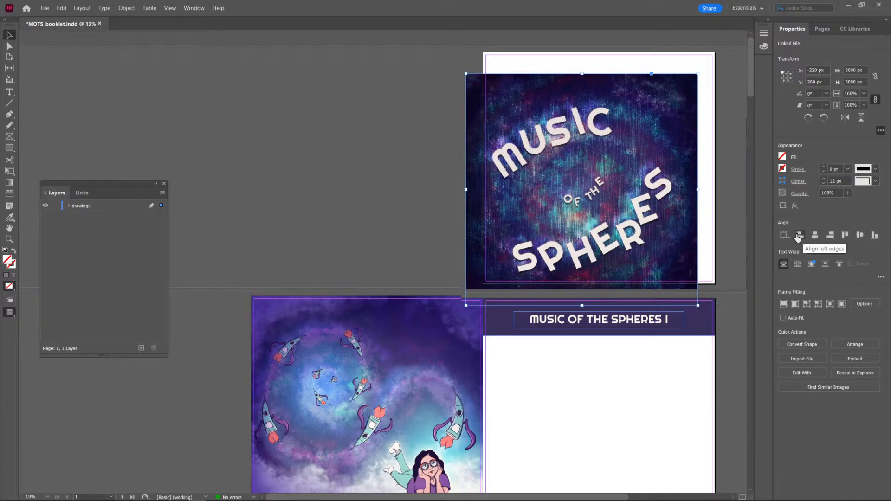
double_click(814, 70)
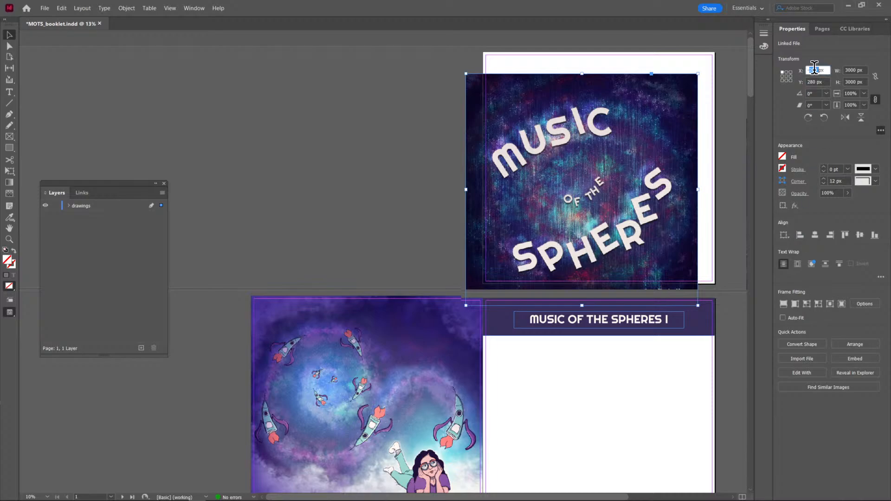
text(0)
key(Tab)
text(0)
key(Return)
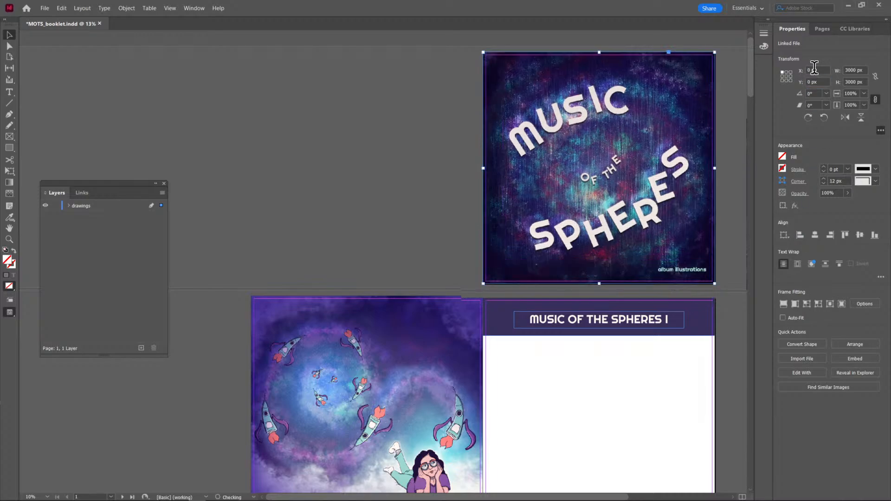
click(720, 146)
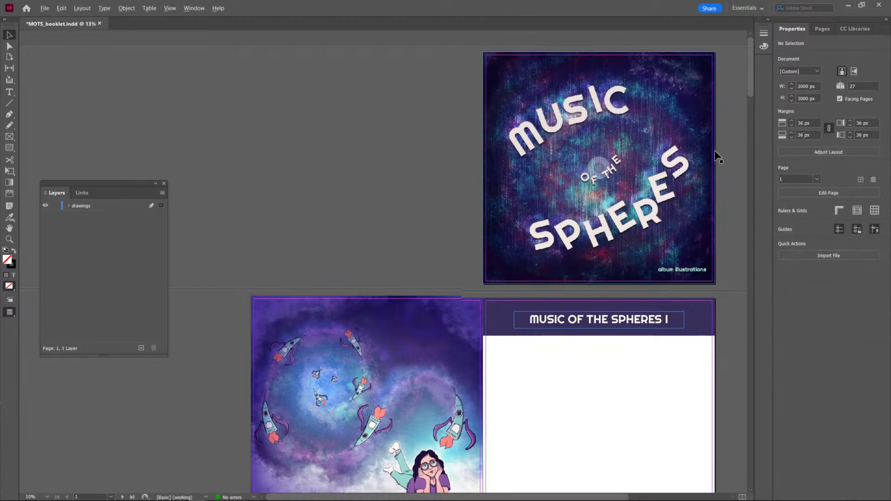
Set the alignment reference to the page and move the cover image off page 1 onto the pasteboard.
key(ctrl+minus)
click(464, 127)
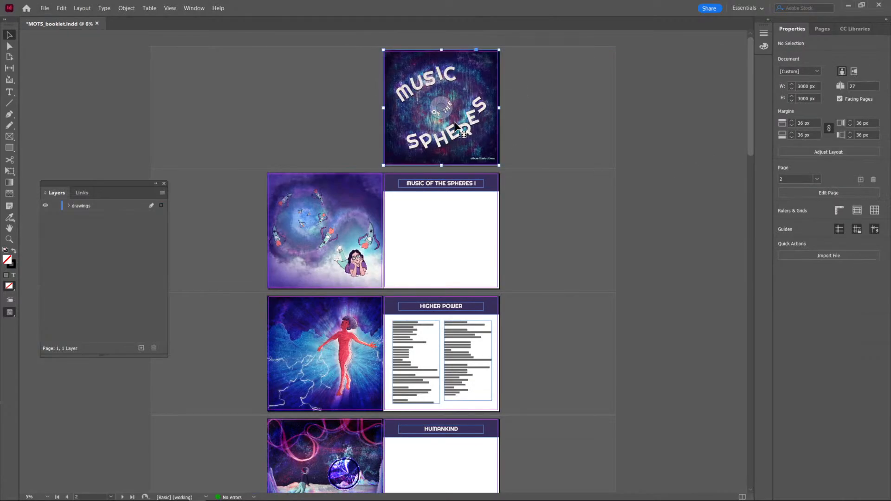
click(784, 235)
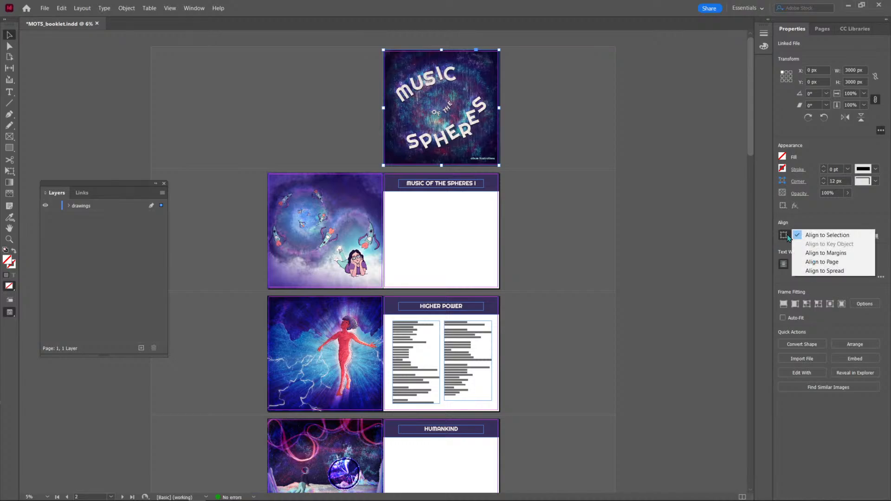
click(812, 262)
click(550, 113)
drag(484, 115, 612, 148)
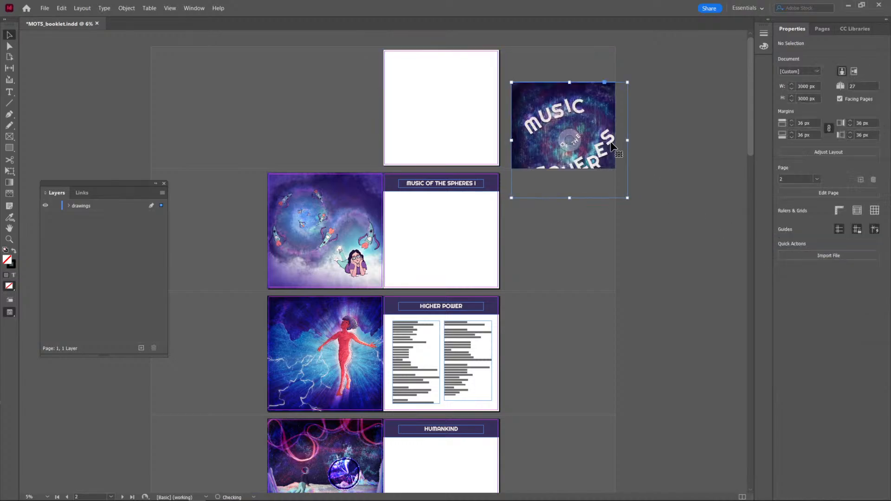
Align the cover image to the left and top edges of page 1 and save the document.
click(804, 236)
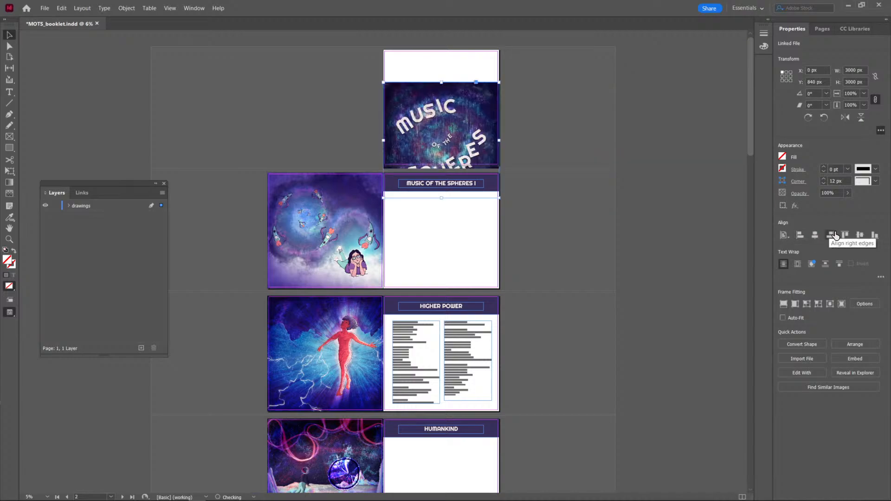
click(844, 236)
click(511, 107)
key(ctrl+=)
scroll(451, 91, up, 2)
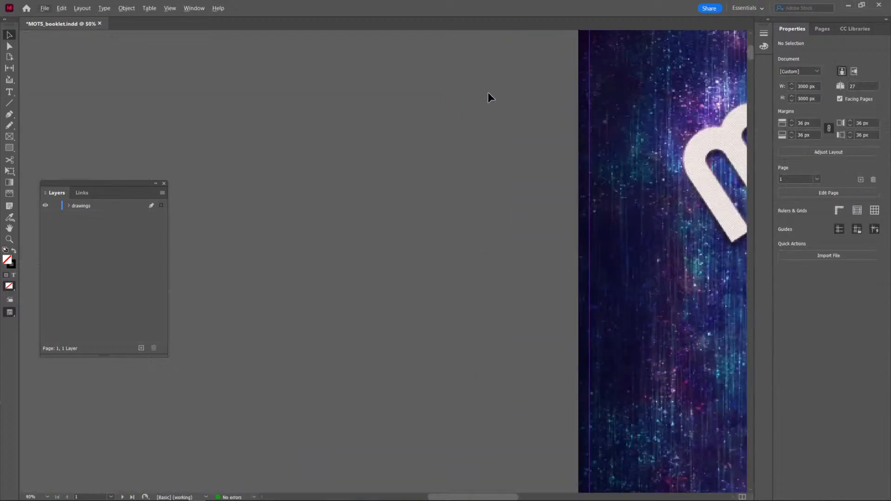
scroll(482, 99, down, 2)
drag(627, 162, 570, 176)
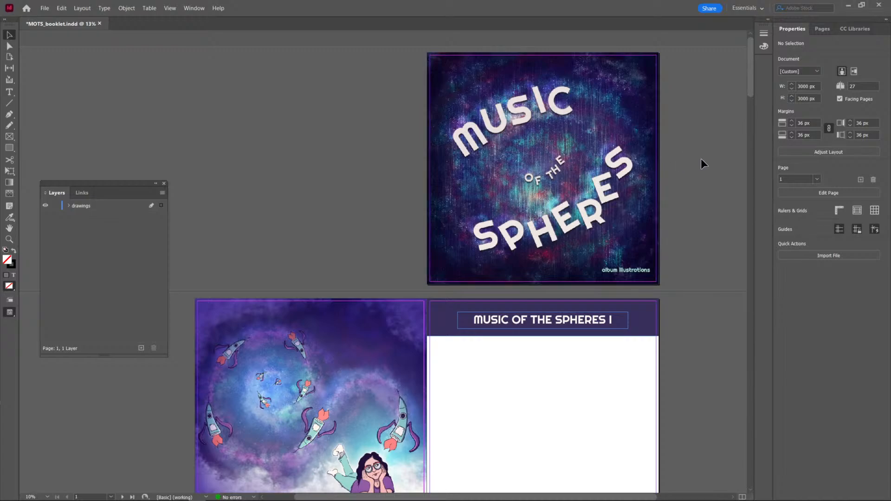
key(ctrl+s)
Expand the drawings layer and lock the 00_Cover.png item in it.
scroll(720, 188, down, 1)
scroll(715, 148, up, 1)
click(529, 233)
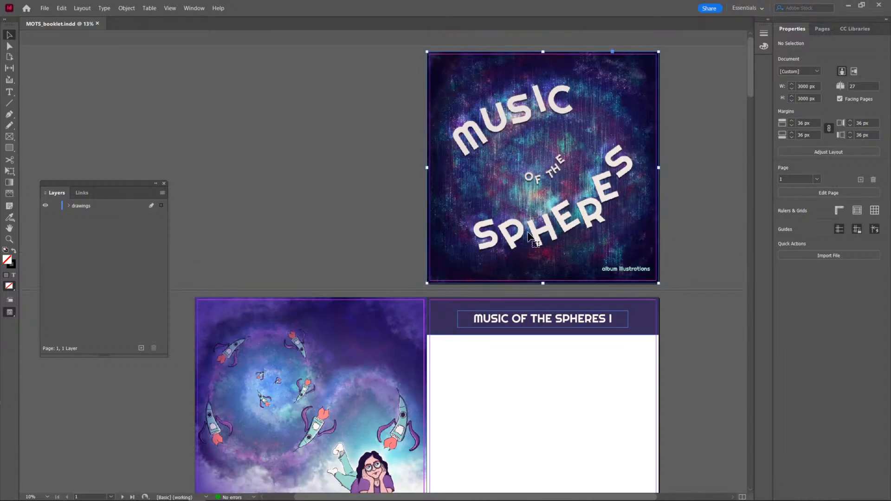
click(68, 206)
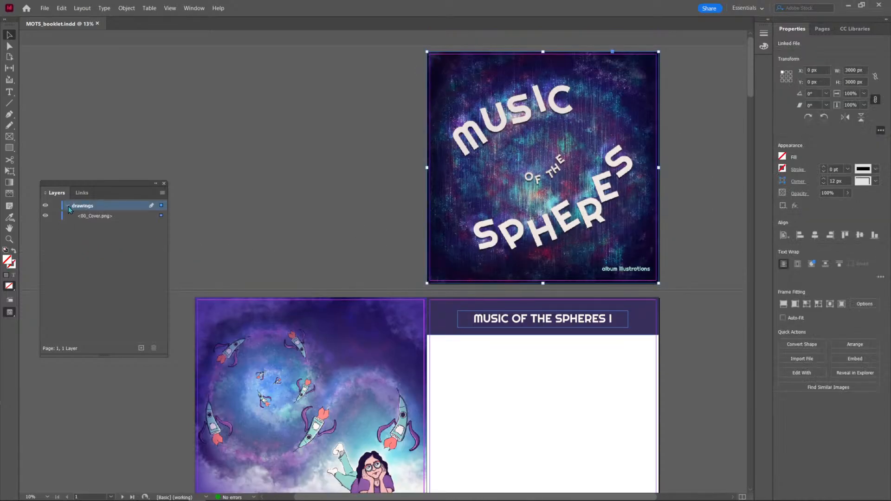
click(56, 216)
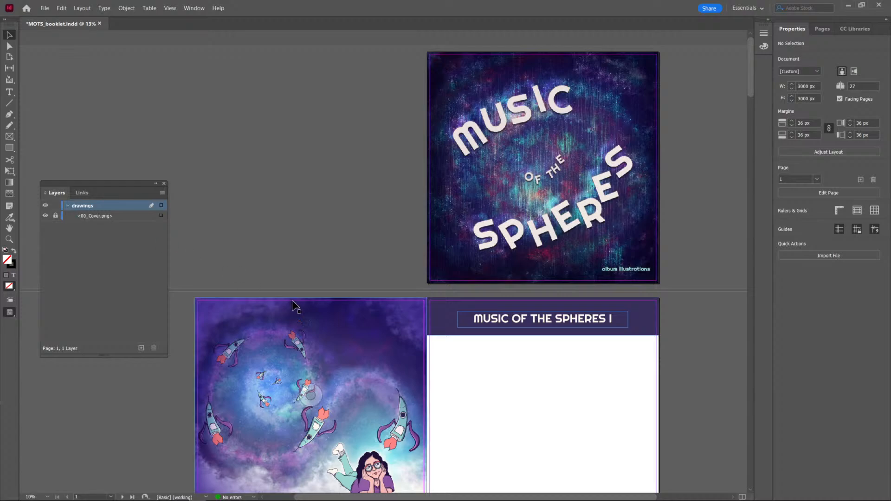
Select the second lyrics column on the Higher Power spread and collapse the drawings layer.
click(278, 341)
scroll(547, 379, down, 7)
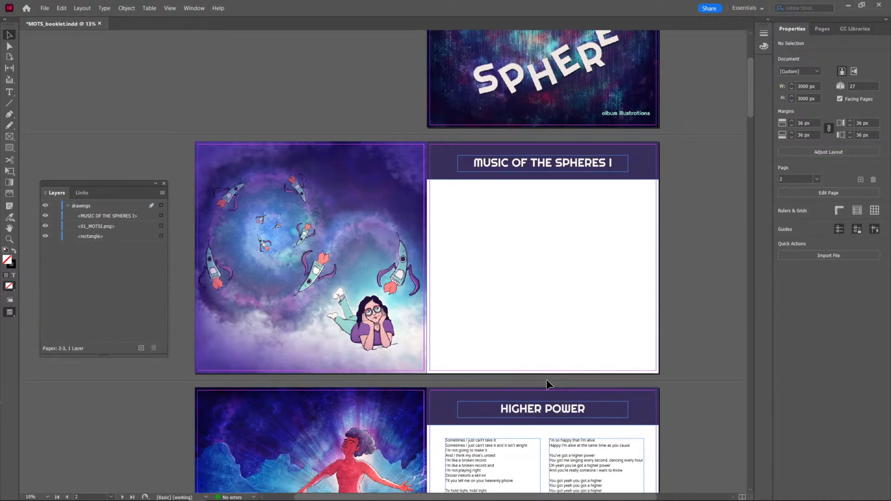
scroll(546, 380, down, 1)
click(551, 414)
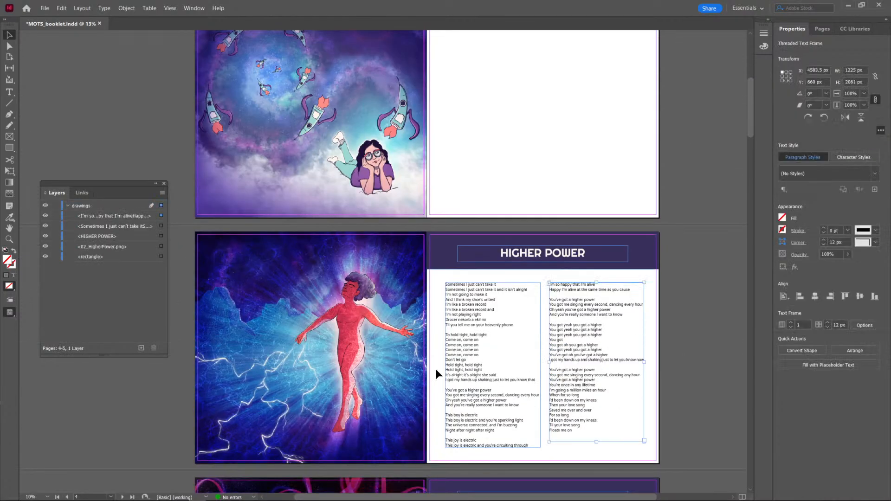
click(93, 206)
click(68, 205)
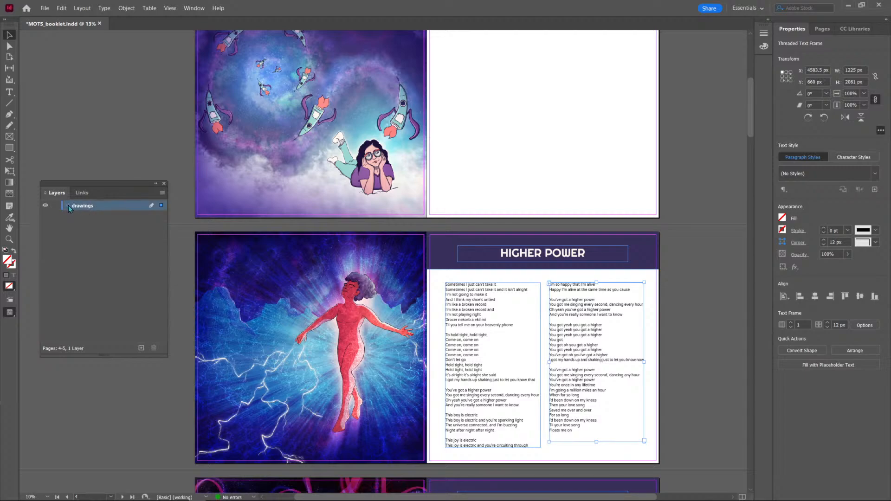
Create a new layer named lyrics above the drawings layer.
click(141, 348)
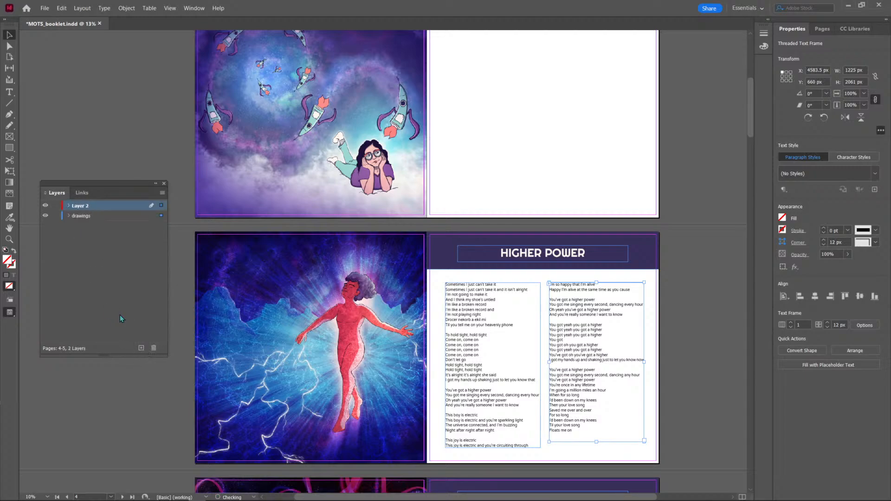
double_click(83, 207)
text(lyrics)
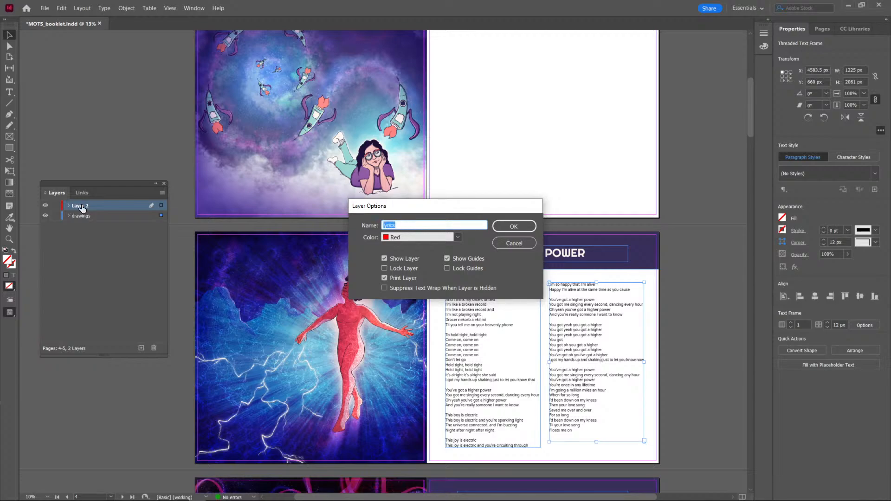
key(Return)
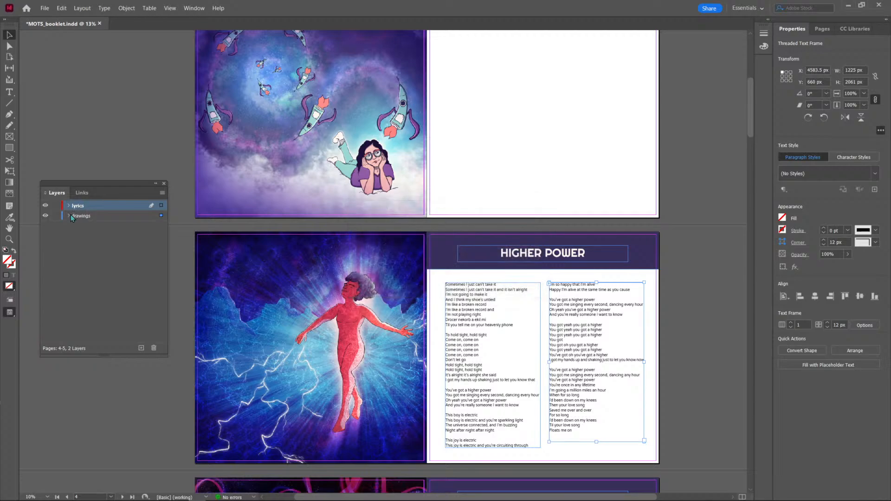
Move the Higher Power title and both lyrics columns to the lyrics layer and collapse the drawings layer.
click(69, 216)
mouse_move(88, 228)
mouse_down()
mouse_move(94, 206)
mouse_move(119, 232)
mouse_move(110, 210)
mouse_up()
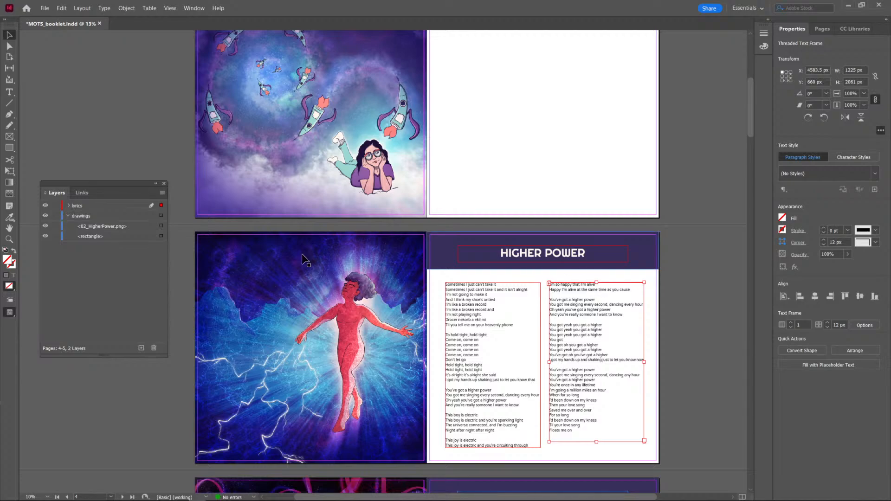
click(68, 215)
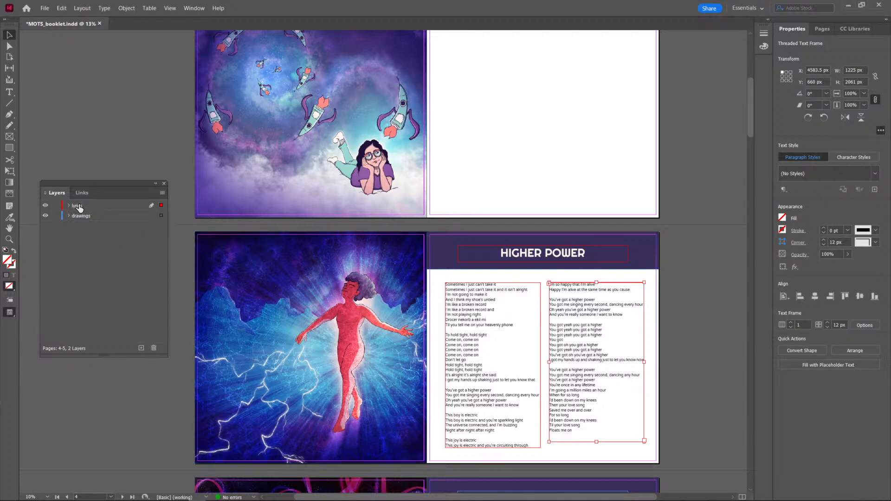
Move the MUSIC OF THE SPHERES I title frame from the drawings layer to the lyrics layer.
scroll(510, 160, up, 2)
scroll(508, 162, up, 3)
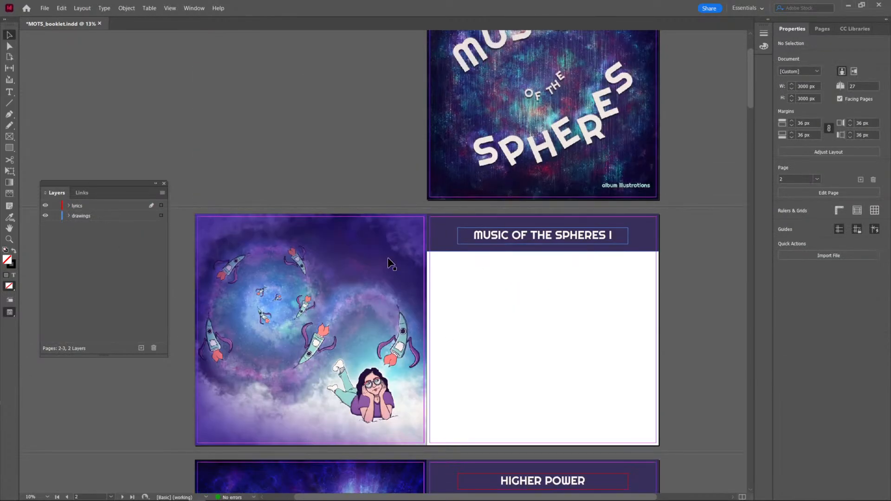
click(337, 268)
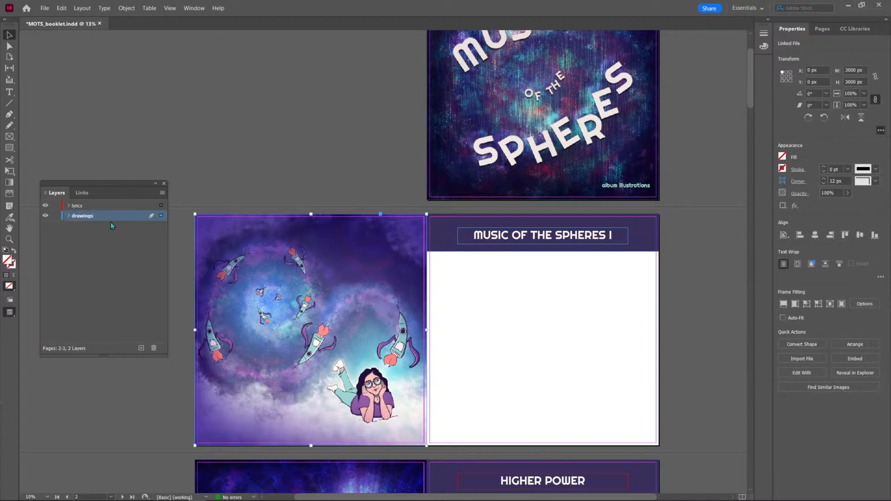
click(68, 216)
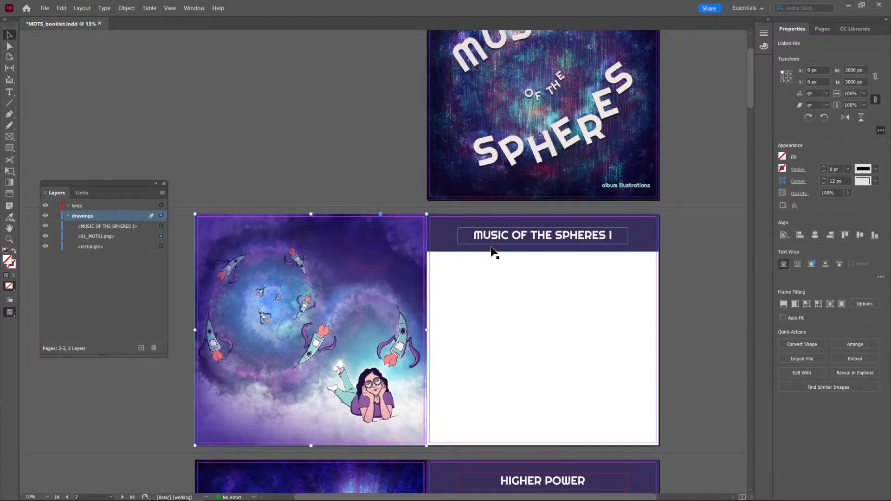
click(524, 241)
drag(106, 227, 108, 210)
click(471, 302)
Move the HUMANKIND and ALIEN CHOIR title frames from the drawings layer to the lyrics layer.
scroll(503, 253, up, 2)
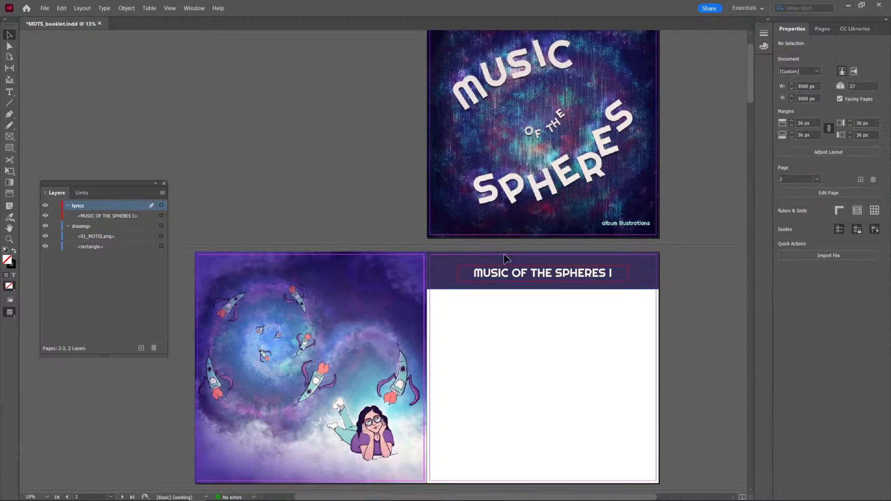
scroll(580, 240, down, 10)
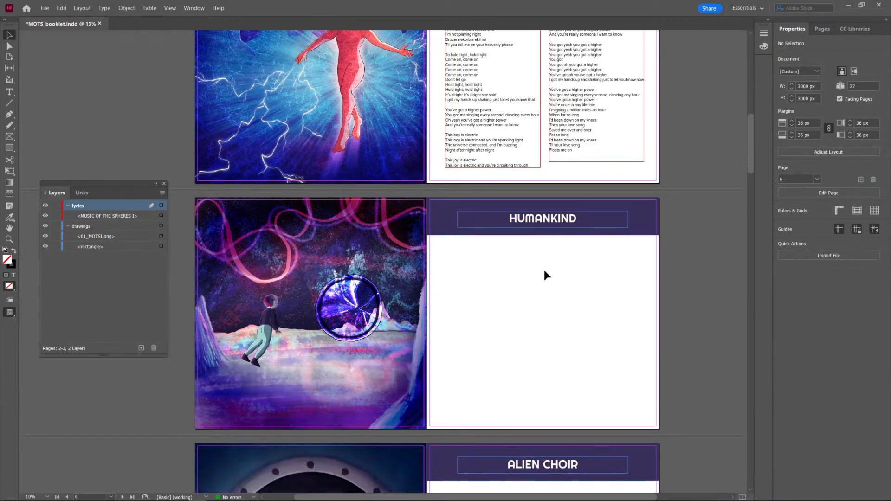
click(523, 220)
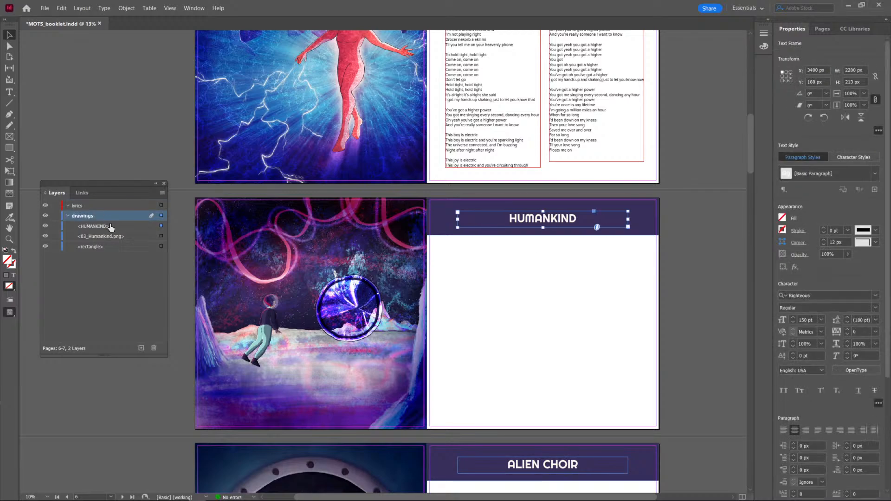
drag(109, 227, 107, 207)
scroll(580, 297, down, 3)
click(562, 274)
click(563, 338)
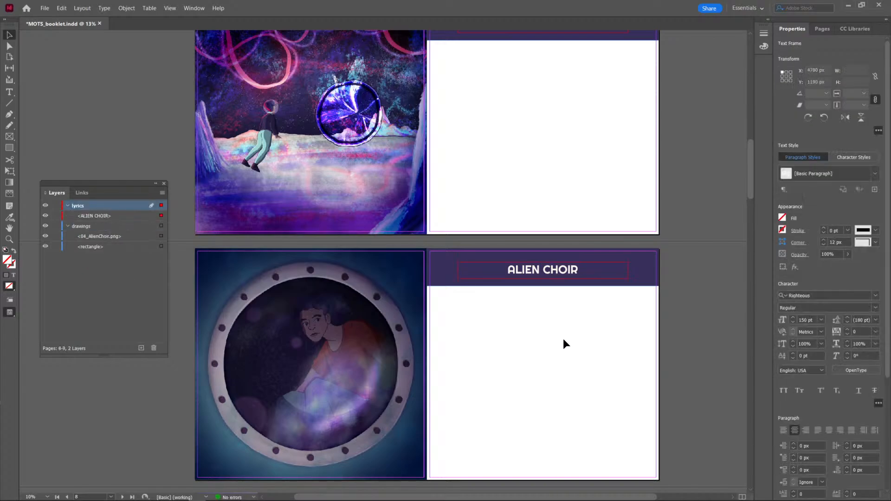
Move the LET SOMEBODY GO and HUMAN HEART title frames from the drawings layer to the lyrics layer.
scroll(563, 338, down, 3)
click(542, 281)
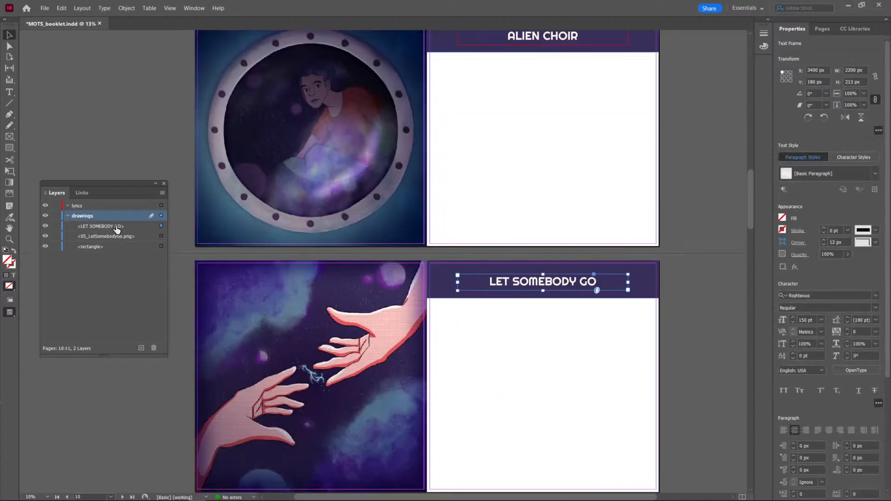
drag(116, 227, 110, 207)
click(531, 360)
scroll(530, 360, down, 5)
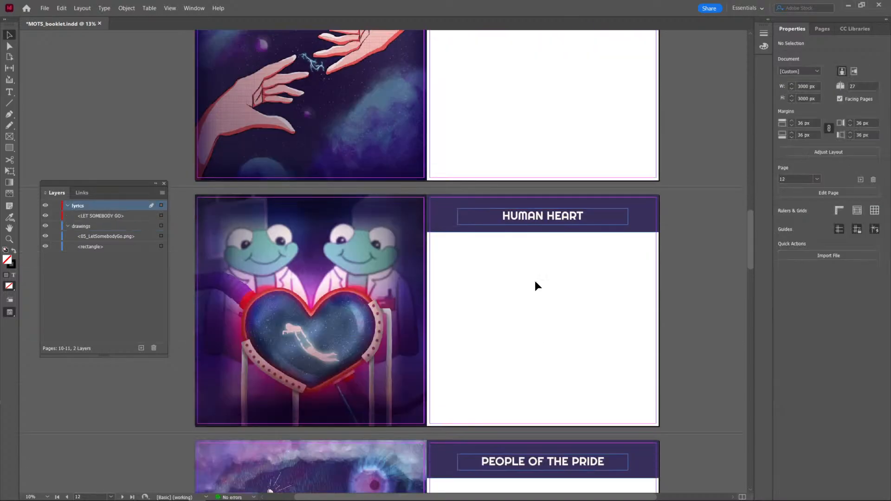
click(541, 208)
drag(89, 226, 110, 208)
click(539, 297)
Move the PEOPLE OF THE PRIDE and BIUTYFUL title frames from the drawings layer to the lyrics layer.
scroll(539, 297, down, 3)
click(543, 304)
click(555, 378)
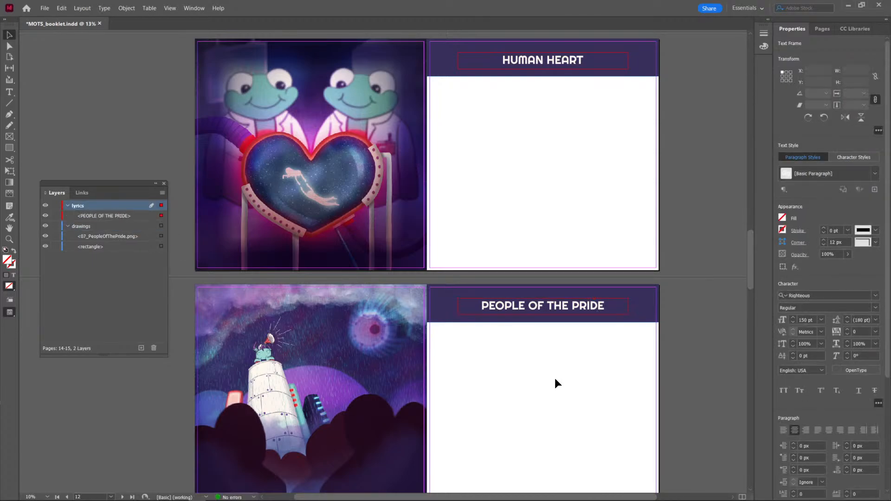
scroll(555, 377, down, 1)
scroll(555, 378, down, 5)
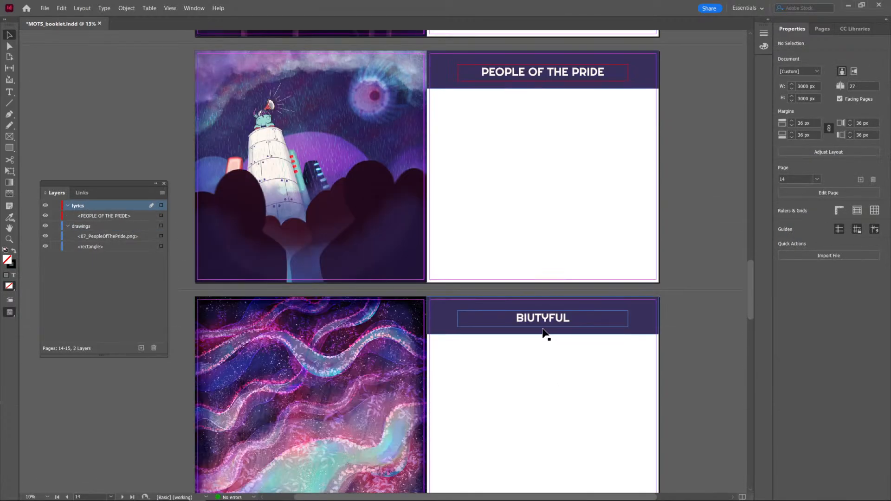
click(544, 318)
drag(99, 227, 79, 208)
Move the MUSIC OF THE SPHERES II and MY UNIVERSE title frames from the drawings layer to the lyrics layer.
scroll(575, 351, down, 5)
click(540, 264)
scroll(589, 357, down, 3)
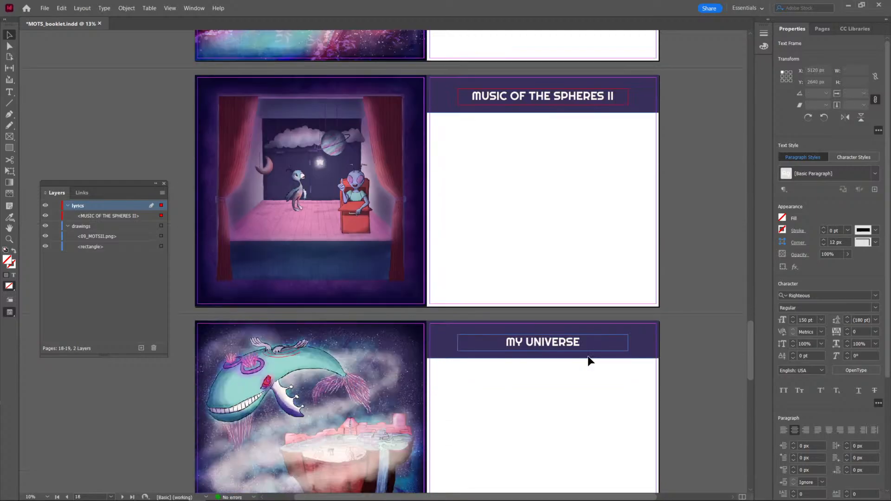
click(559, 346)
drag(124, 229, 122, 210)
Move the INFINITY SIGN and COLORATURA title frames from the drawings layer to the lyrics layer.
scroll(552, 450, down, 3)
click(513, 346)
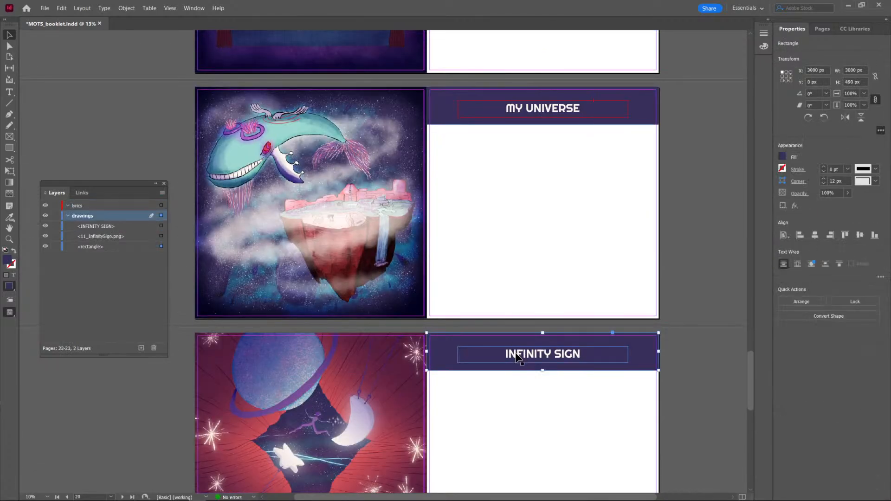
scroll(520, 367, down, 3)
scroll(362, 311, down, 1)
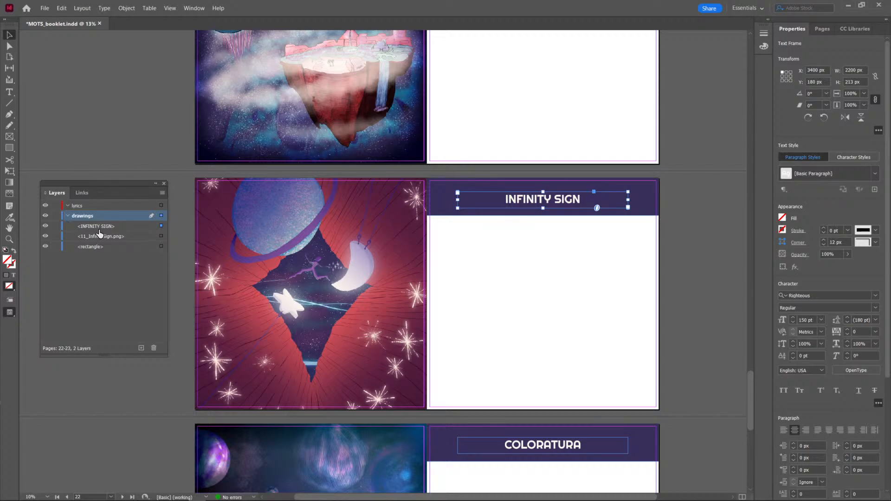
drag(96, 226, 93, 211)
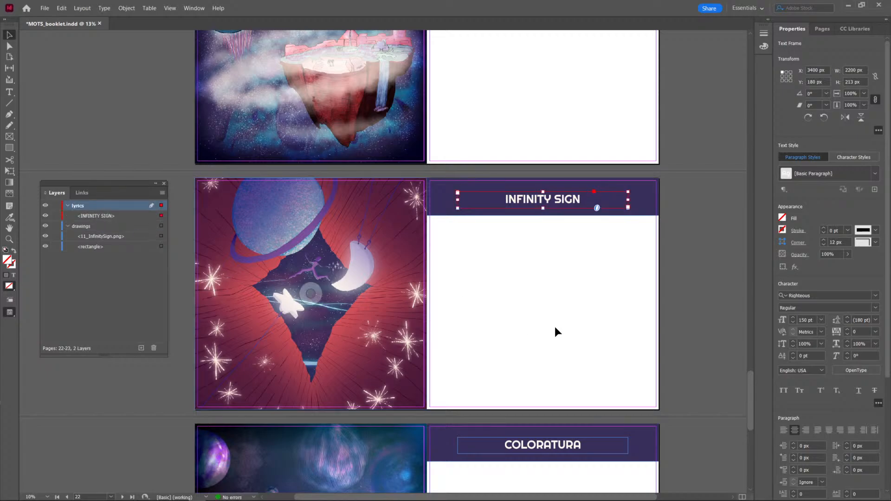
scroll(556, 332, down, 2)
click(547, 372)
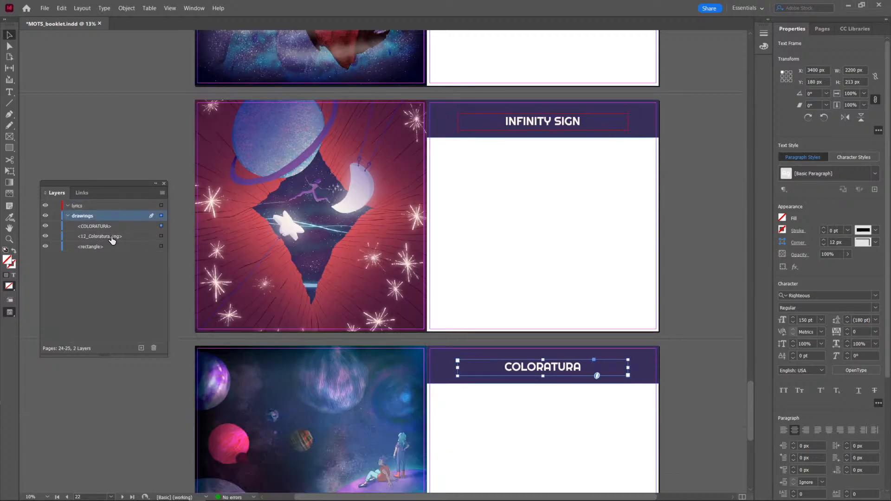
drag(111, 227, 112, 207)
click(615, 283)
Inspect the Higher Power lyrics page in Overprint Preview and return to the normal display.
scroll(616, 283, down, 4)
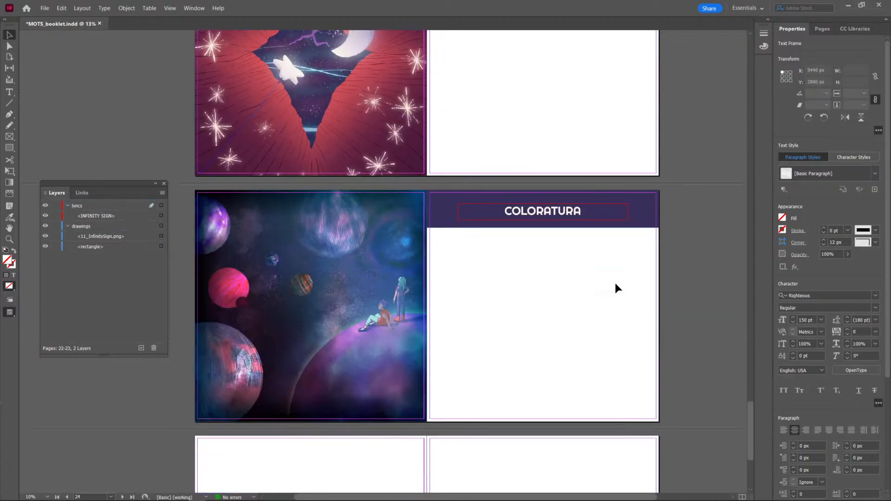
scroll(617, 285, up, 20)
scroll(622, 293, up, 20)
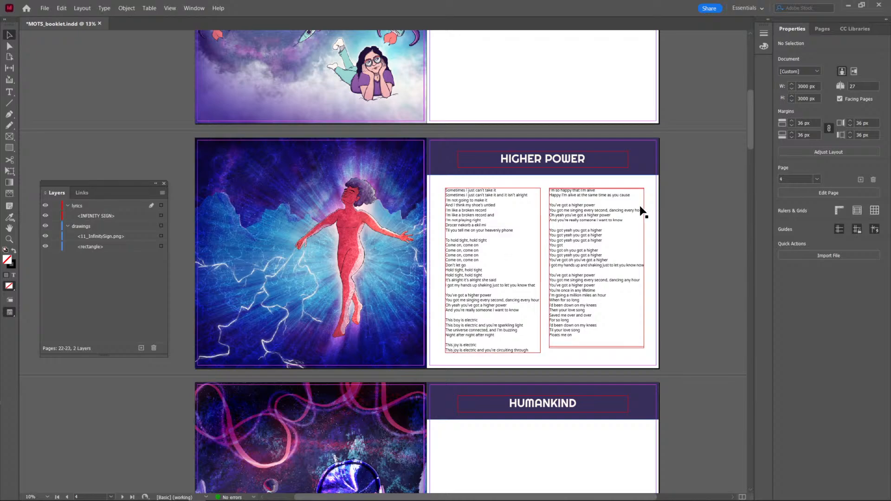
scroll(649, 232, up, 1)
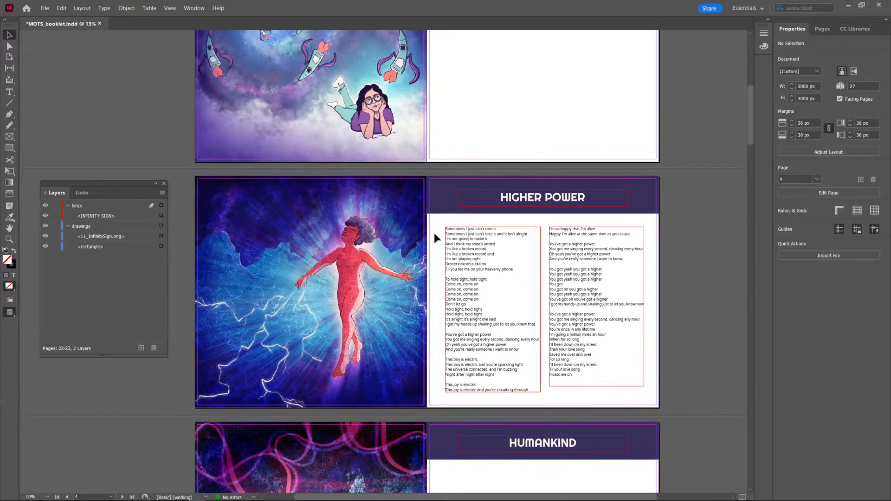
click(194, 8)
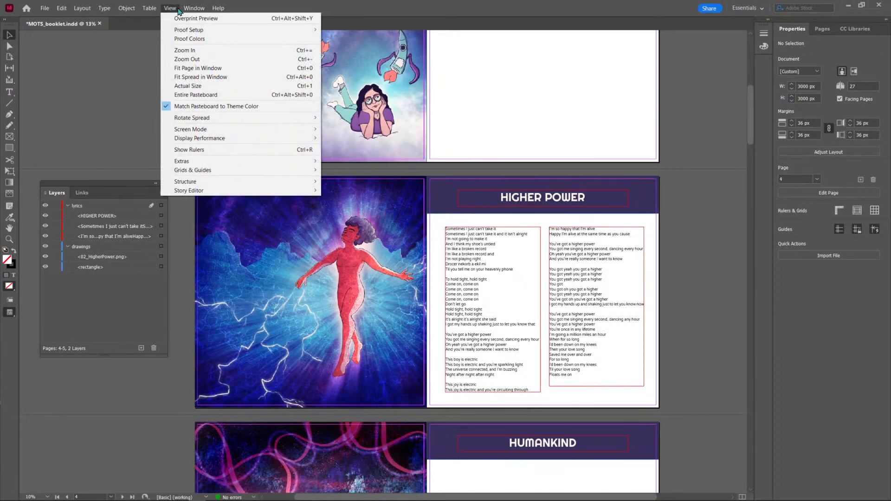
click(195, 18)
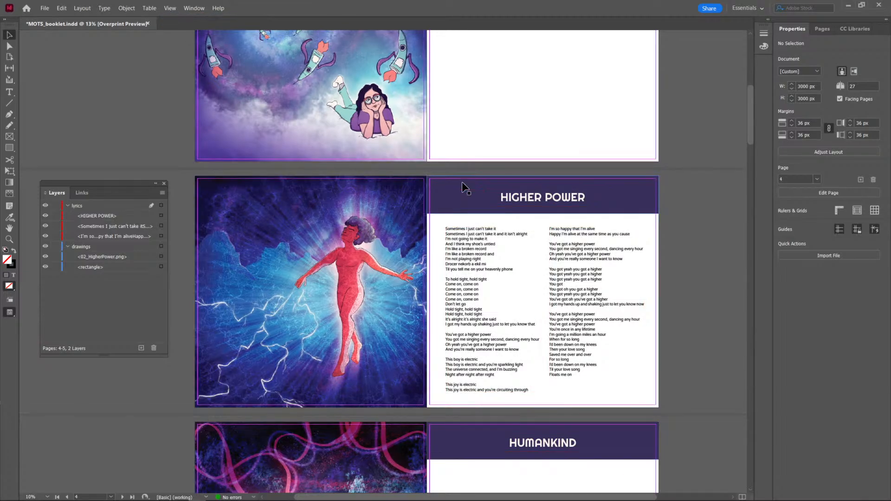
scroll(686, 308, up, 3)
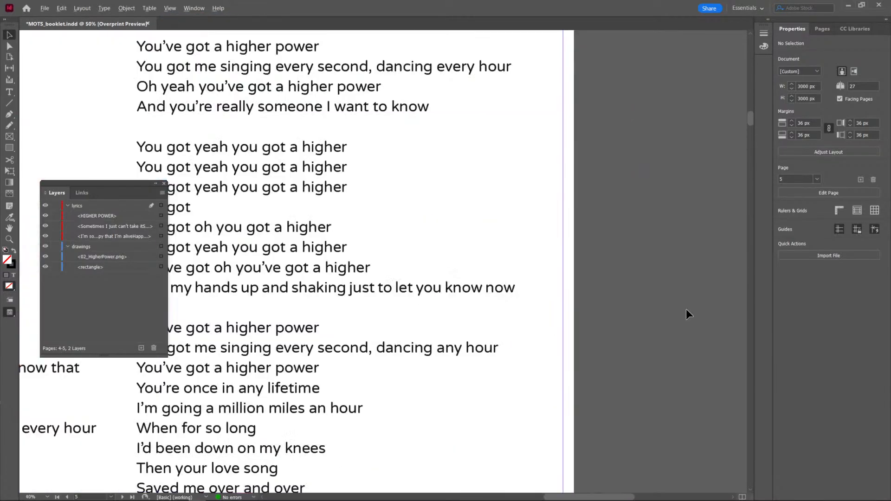
scroll(686, 308, down, 2)
drag(685, 308, 707, 294)
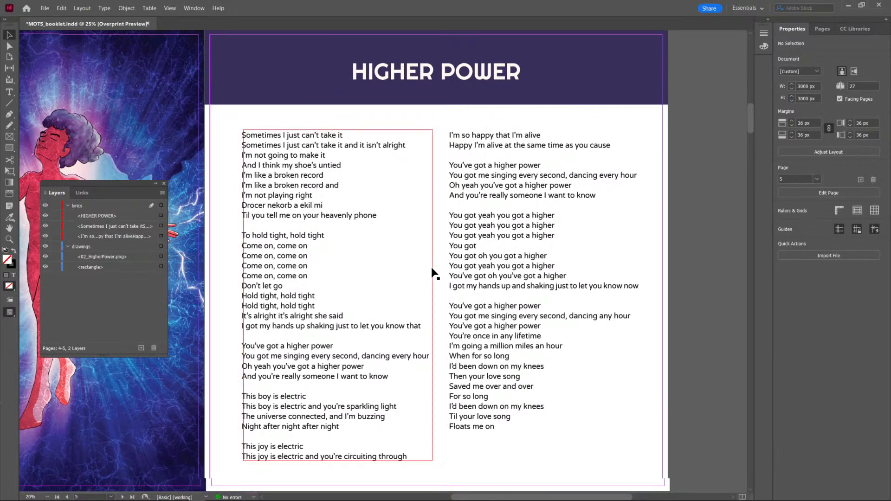
scroll(421, 294, down, 1)
click(193, 8)
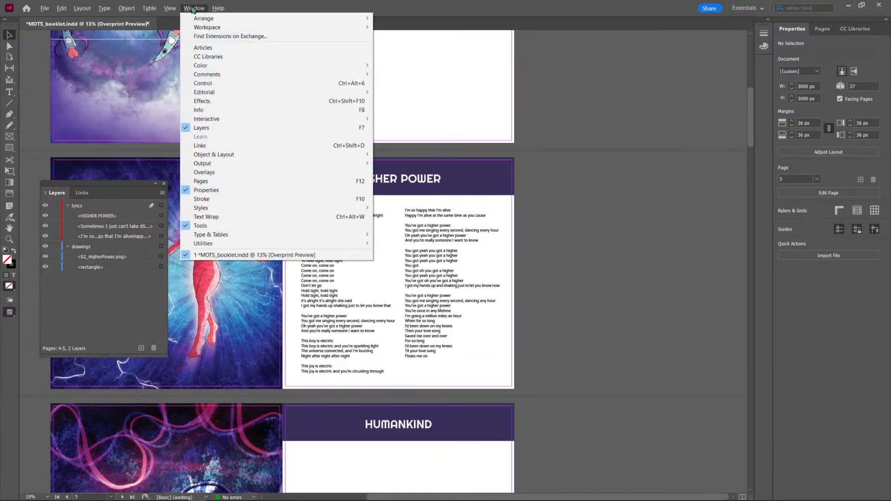
mouse_move(171, 9)
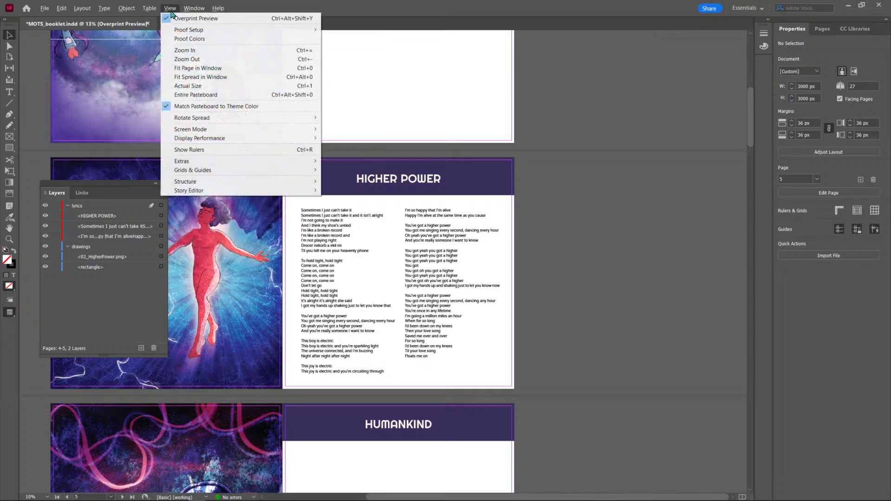
click(195, 19)
scroll(626, 249, up, 4)
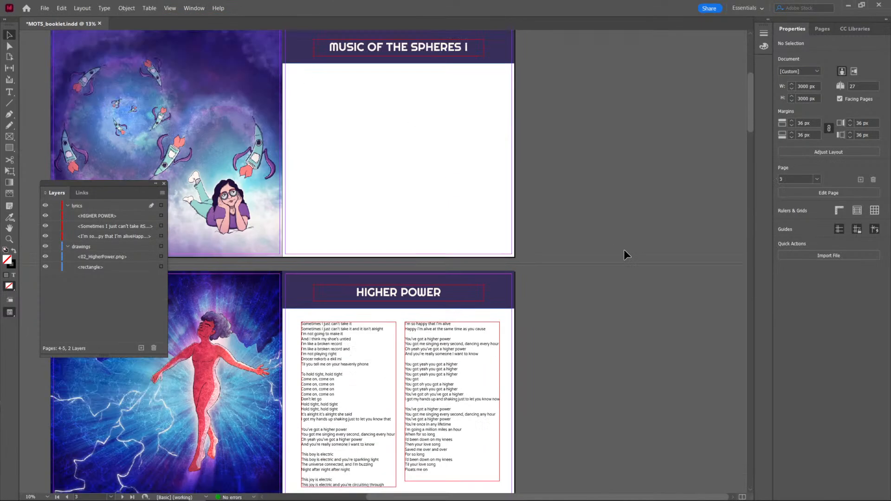
scroll(379, 259, down, 15)
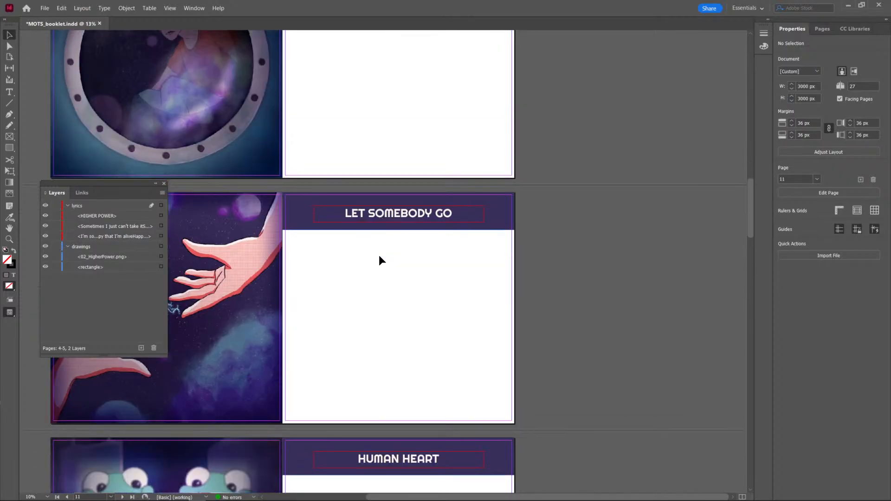
scroll(379, 258, down, 12)
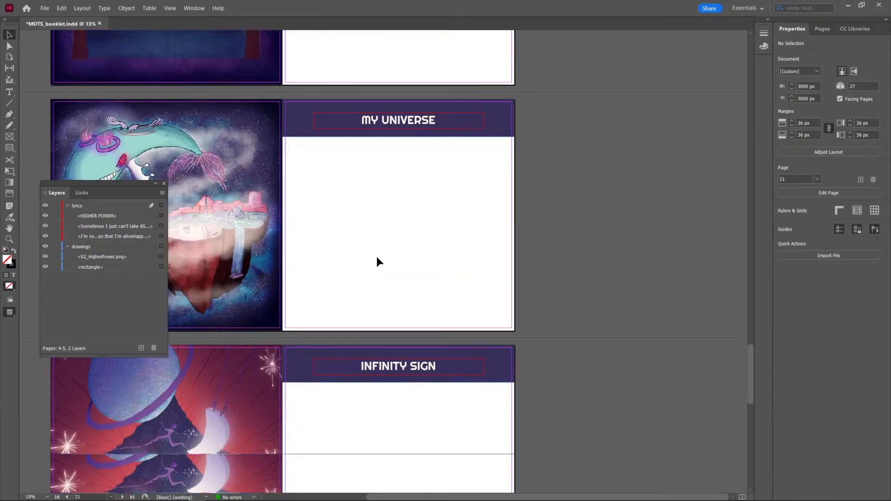
scroll(377, 261, up, 8)
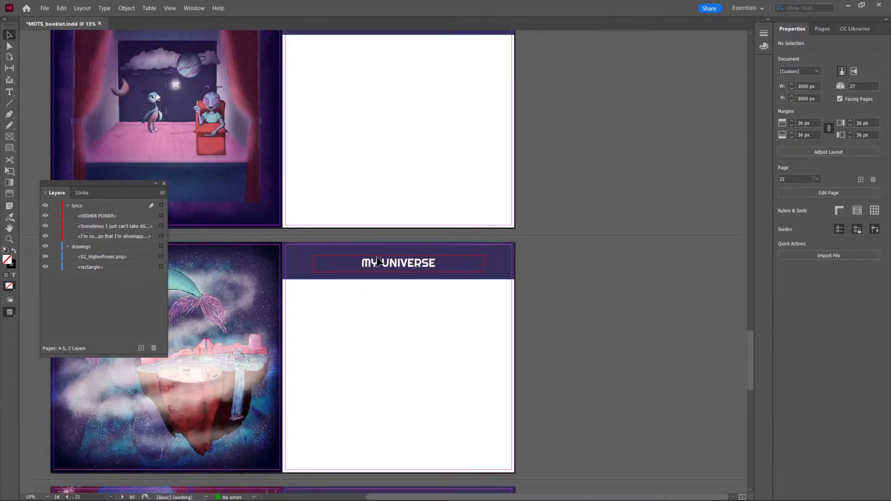
scroll(376, 258, up, 5)
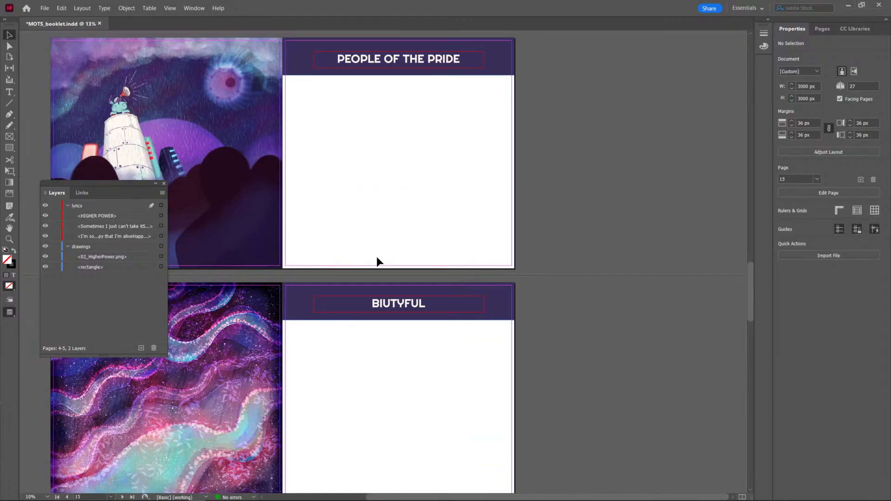
scroll(377, 256, down, 4)
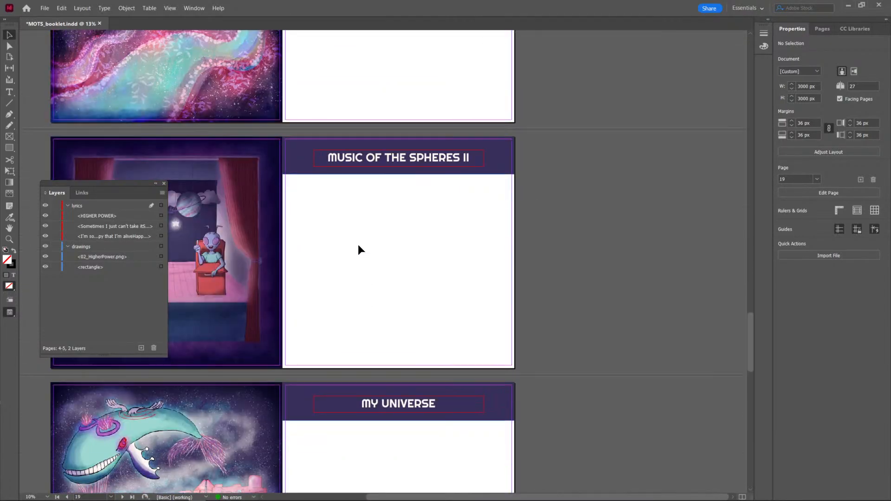
Look back through the song spreads from MUSIC OF THE SPHERES II to HIGHER POWER, checking their titles and empty lyrics areas.
scroll(357, 244, left, 4)
scroll(369, 249, right, 4)
scroll(480, 322, up, 3)
scroll(480, 322, up, 6)
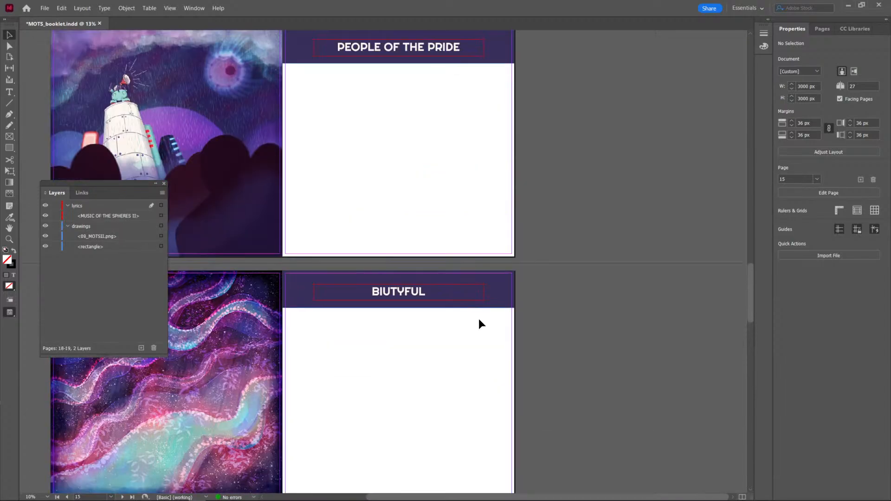
scroll(479, 323, up, 1)
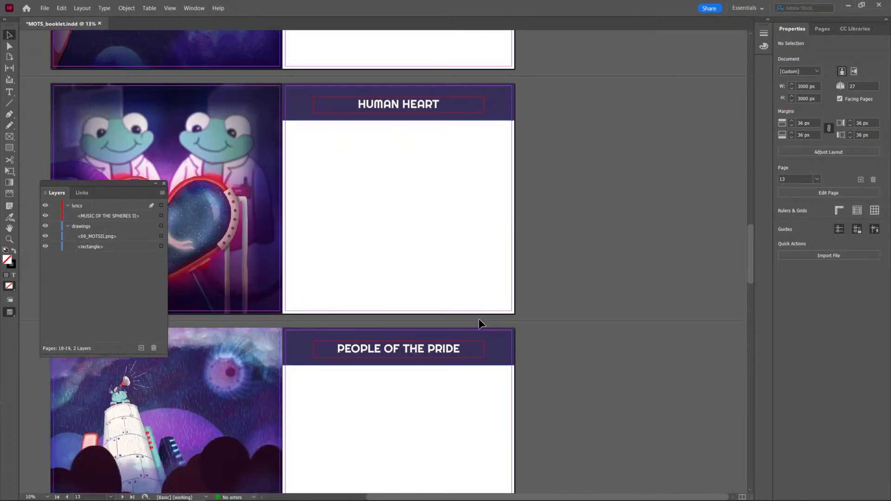
scroll(480, 323, down, 2)
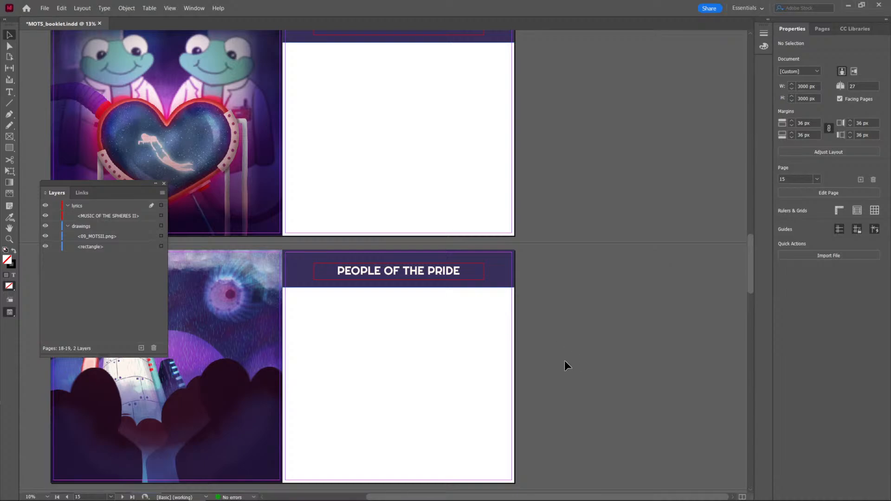
scroll(398, 344, up, 4)
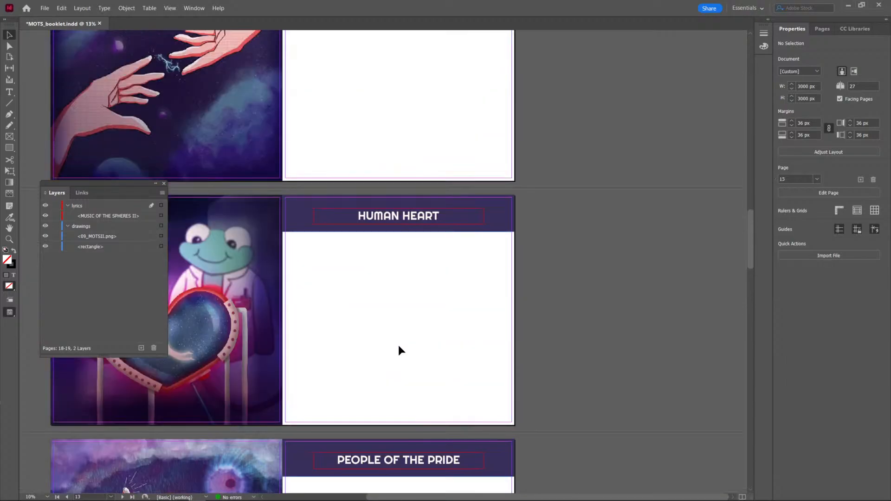
scroll(310, 311, down, 1)
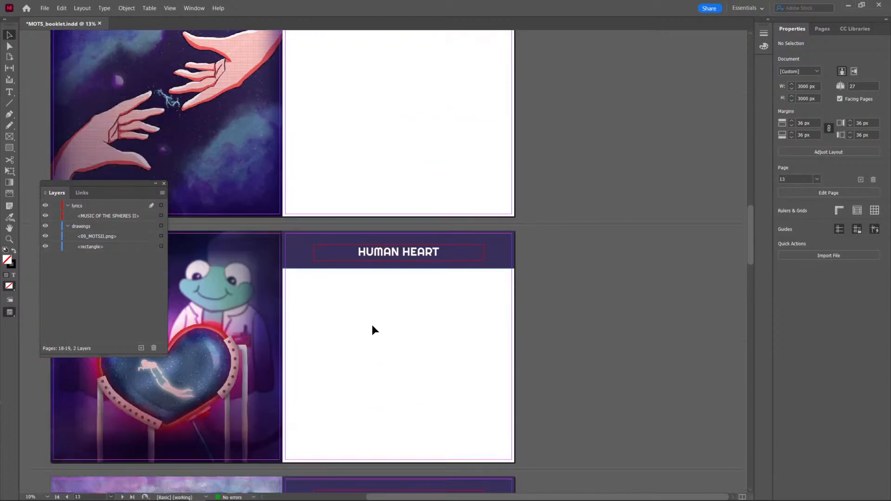
scroll(375, 330, up, 2)
scroll(372, 328, up, 10)
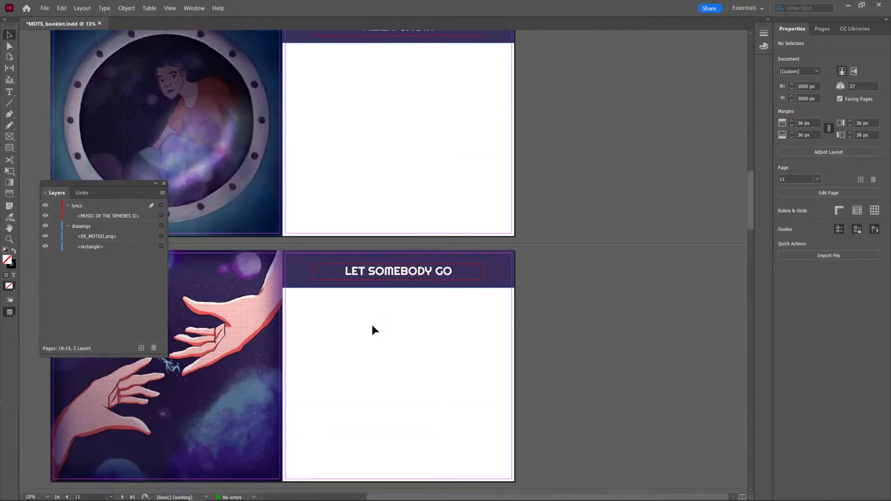
scroll(375, 330, up, 17)
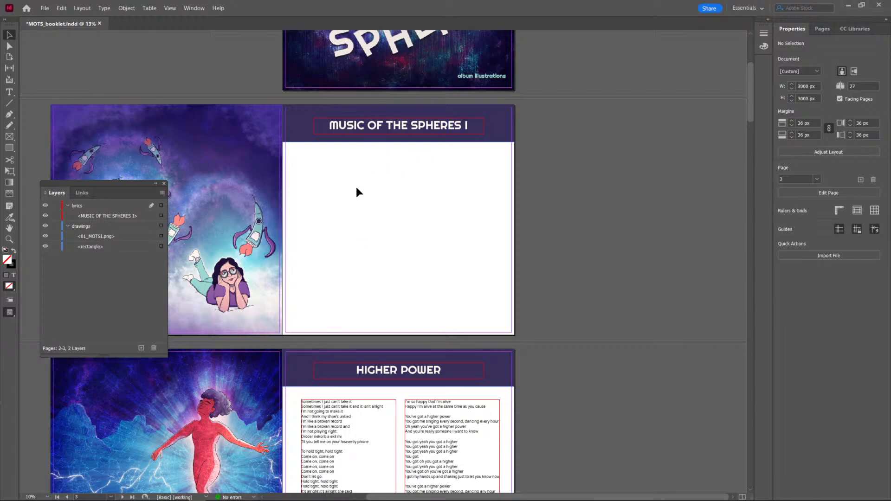
scroll(348, 281, down, 8)
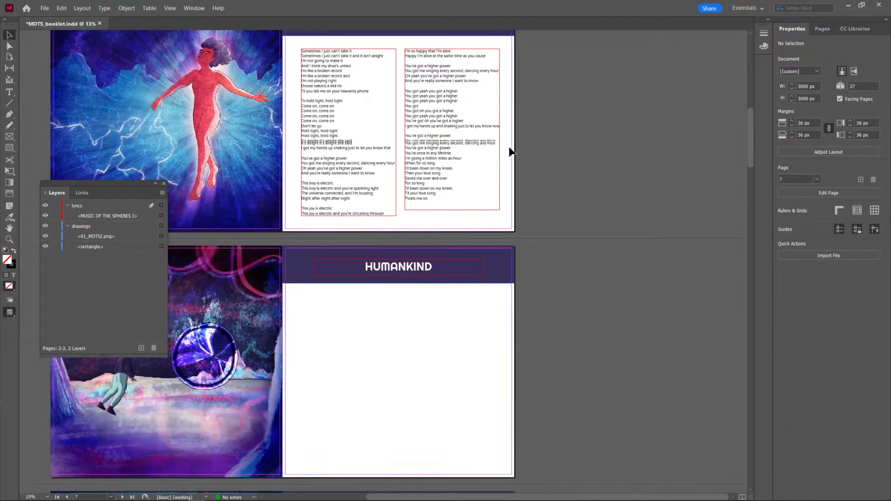
Duplicate the two threaded lyrics frames from the HIGHER POWER page onto the HUMANKIND page.
drag(509, 151, 333, 188)
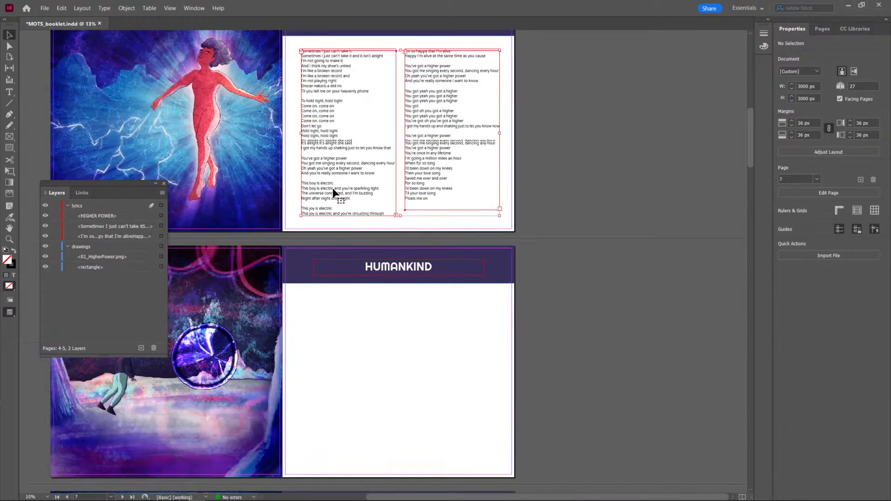
drag(394, 157, 392, 402)
scroll(392, 401, up, 2)
click(404, 107)
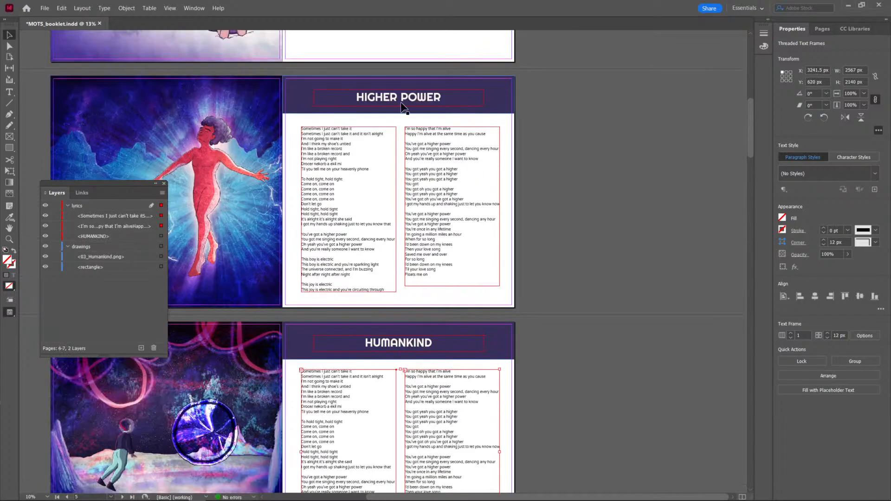
click(397, 121)
key(ctrl+z)
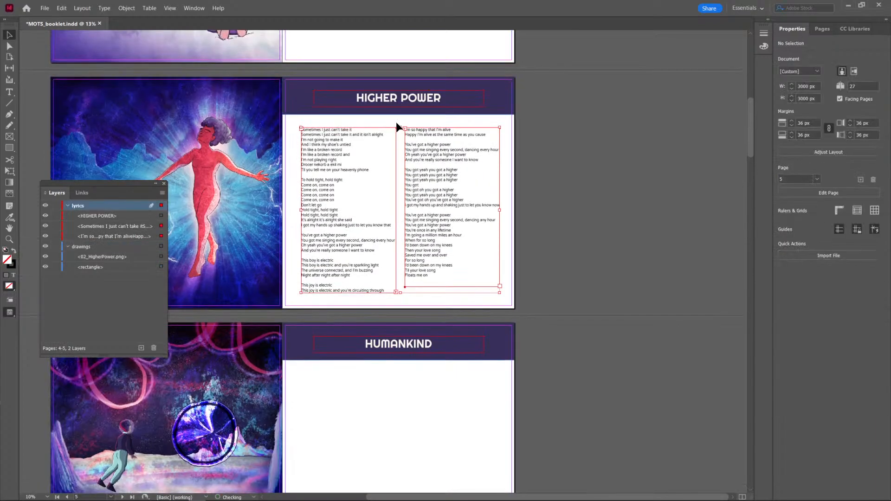
key(ctrl+shift+z)
scroll(408, 177, up, 5)
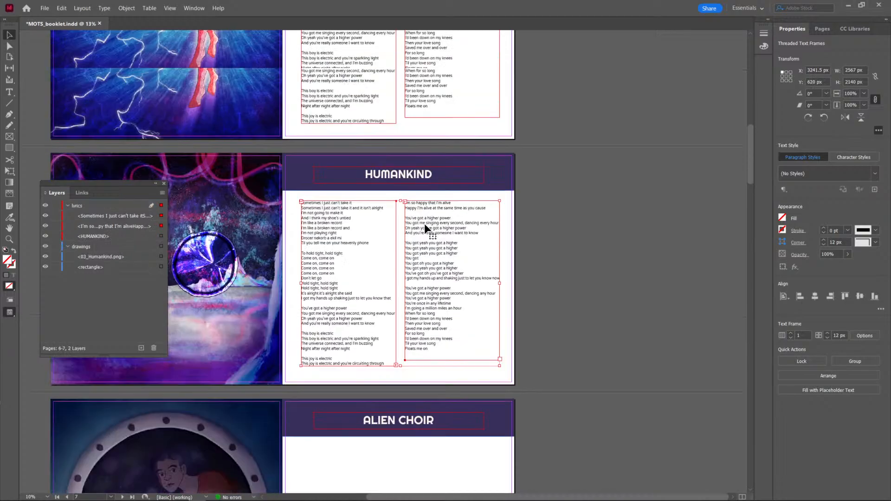
Set the Y position of both lyrics frames on the HUMANKIND page to 660 px, matching the HIGHER POWER frames.
scroll(390, 157, down, 2)
scroll(389, 155, up, 3)
click(387, 154)
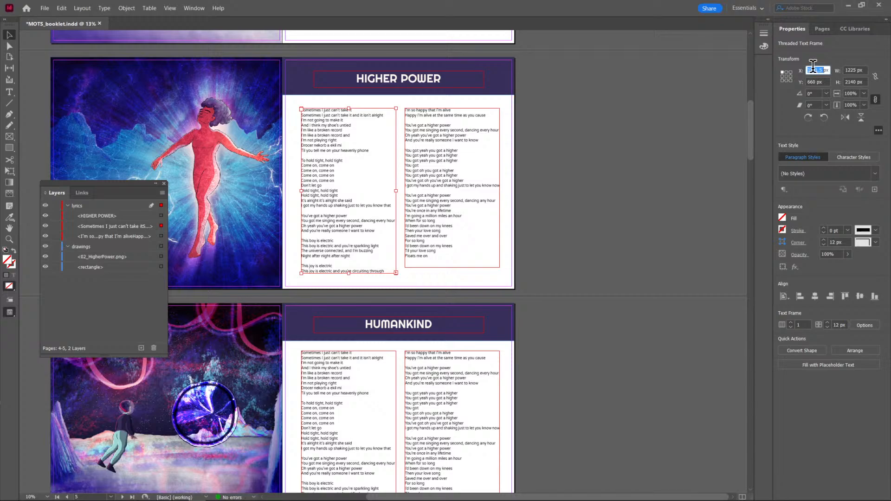
click(813, 82)
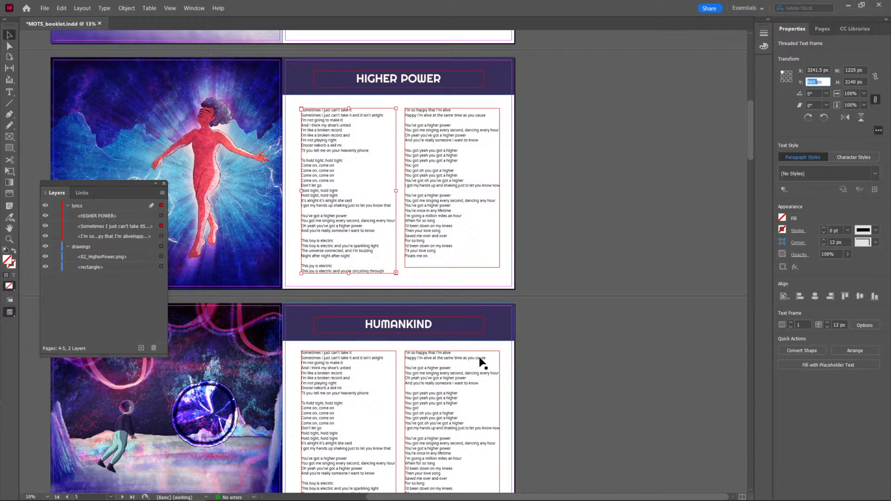
click(366, 382)
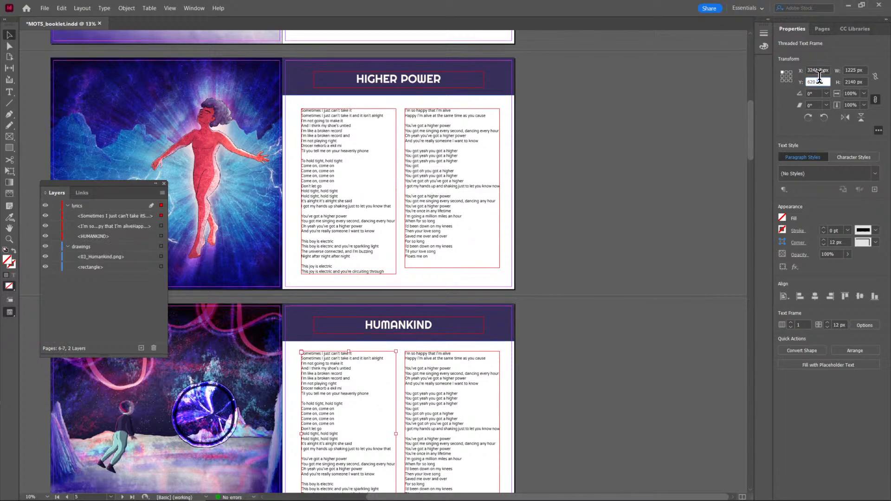
text(660)
key(Return)
click(497, 365)
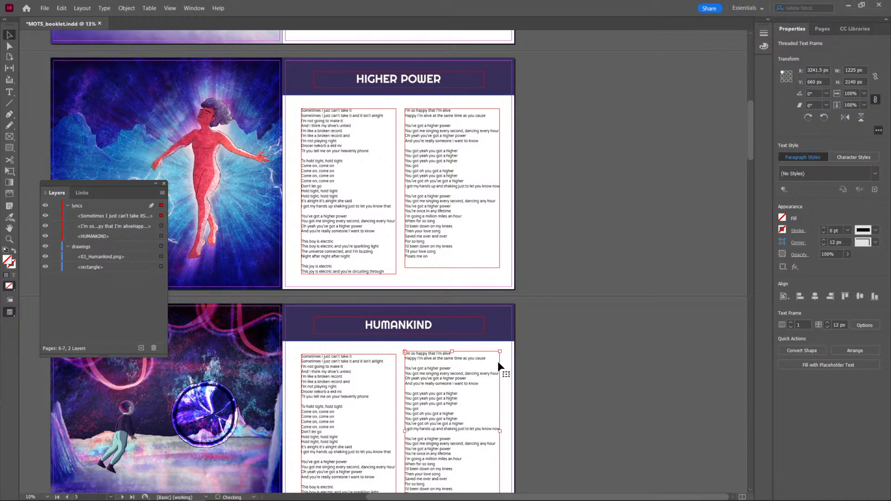
click(809, 81)
text(660)
key(Return)
click(533, 363)
scroll(533, 363, down, 5)
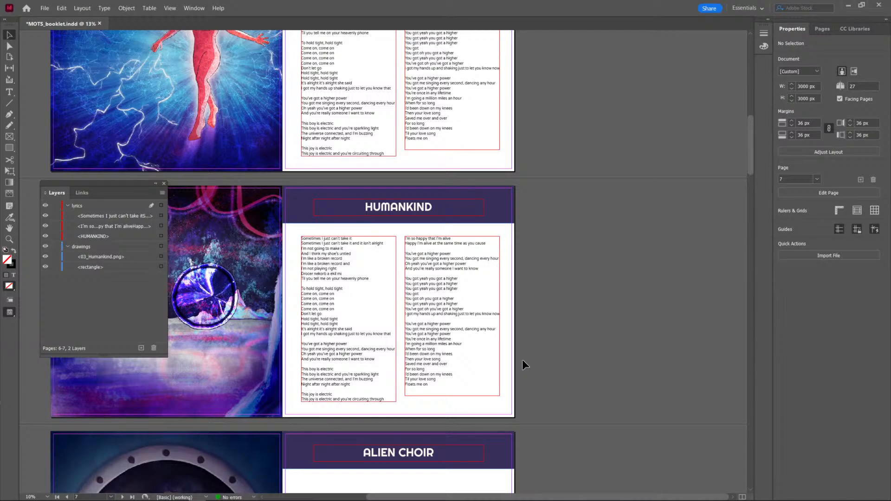
Copy both HUMANKIND lyrics frames and paste them in place on the ALIEN CHOIR page.
drag(530, 276, 320, 371)
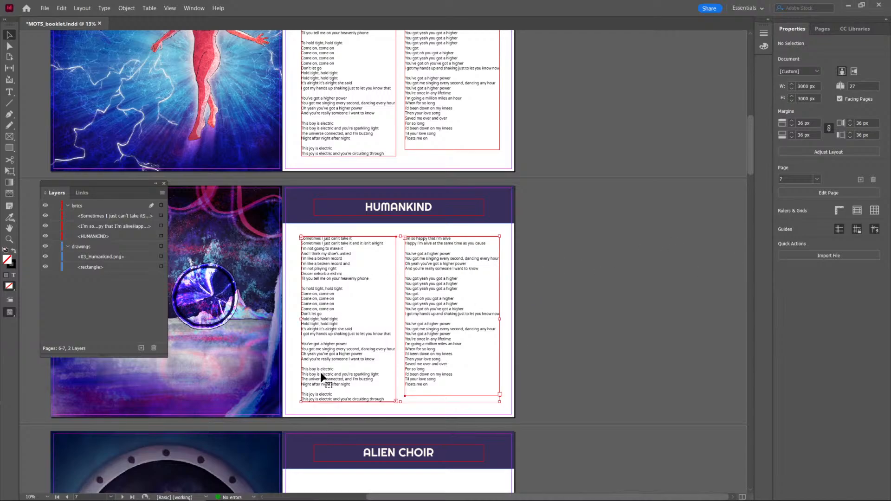
click(552, 389)
scroll(552, 389, down, 5)
right_click(374, 343)
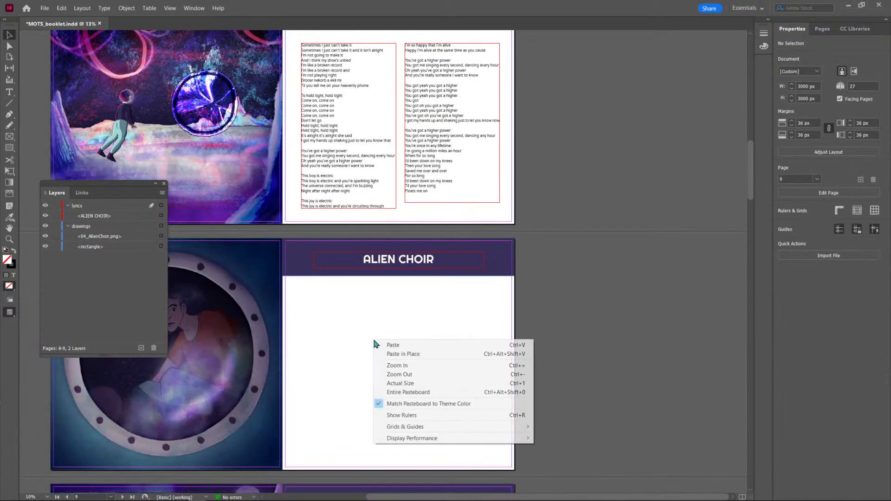
click(392, 355)
scroll(401, 386, down, 8)
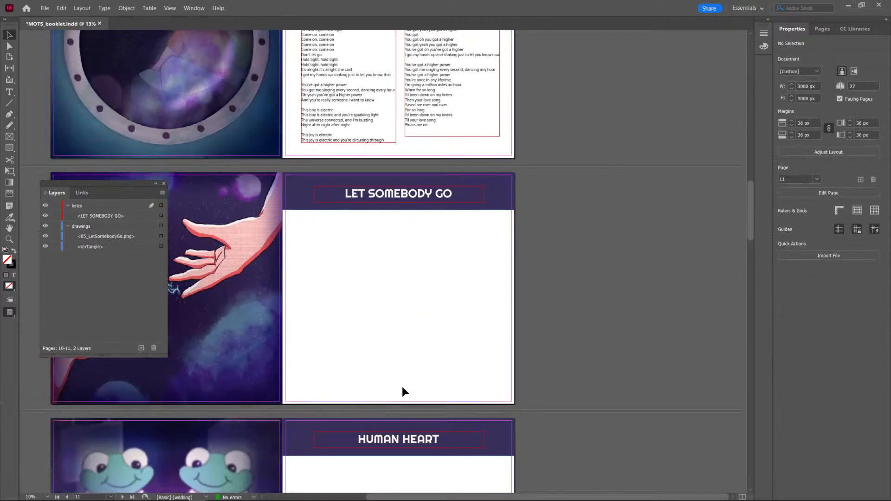
Cut the lyrics frames from the ALIEN CHOIR page and paste them in place on the LET SOMEBODY GO page.
scroll(402, 386, up, 6)
click(376, 315)
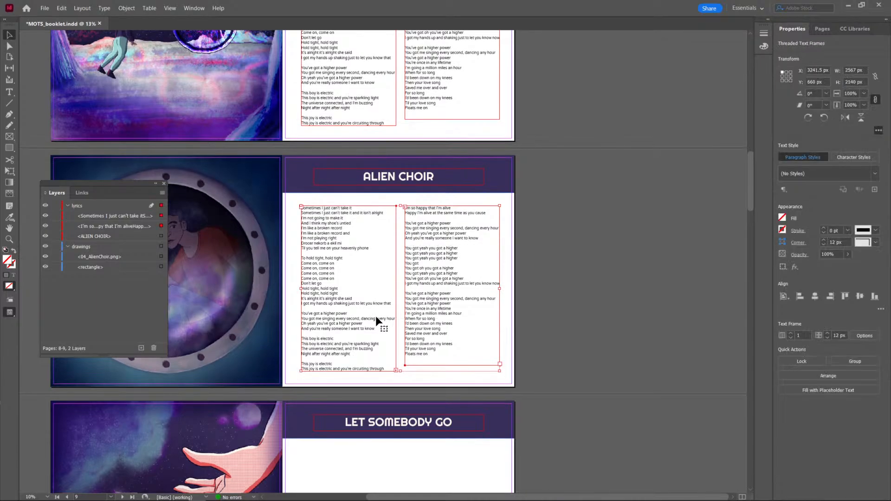
key(ctrl+x)
scroll(368, 316, down, 6)
key(ctrl+alt+shift+v)
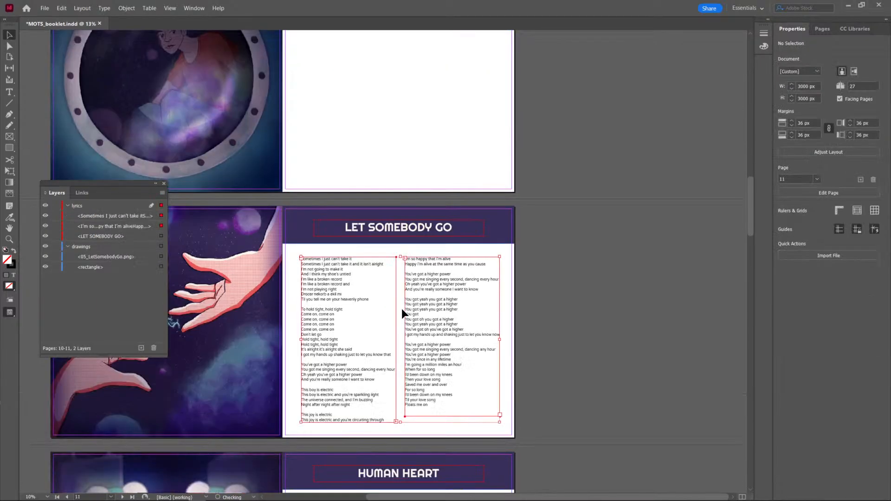
Paste the lyrics frames in place on the HUMAN HEART page.
scroll(402, 308, down, 6)
key(ctrl+alt+shift+v)
scroll(397, 302, down, 4)
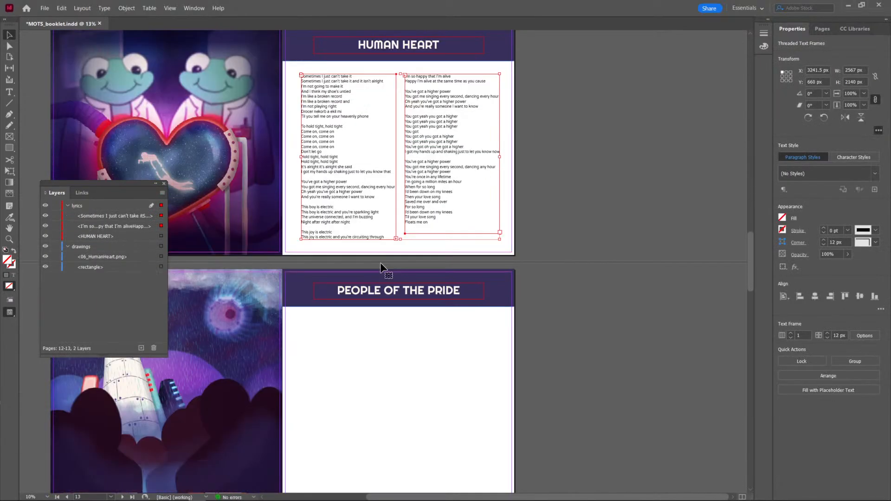
scroll(381, 268, down, 5)
click(377, 227)
scroll(377, 227, down, 1)
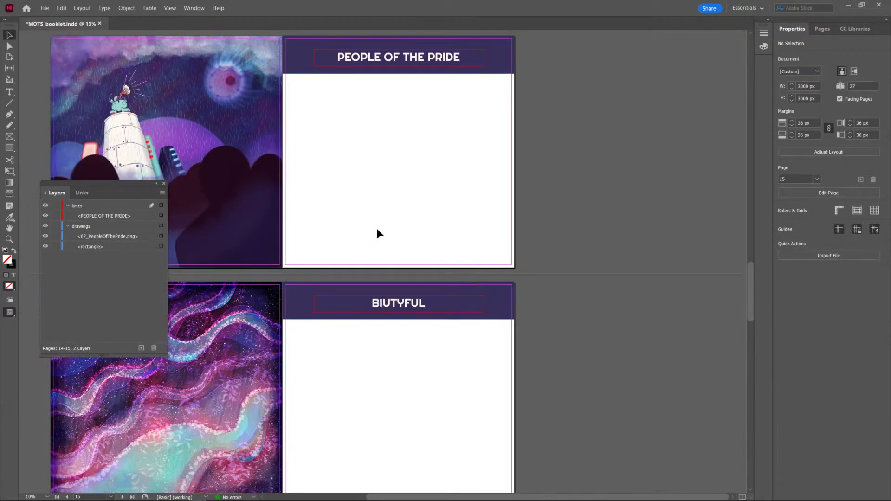
scroll(388, 219, up, 2)
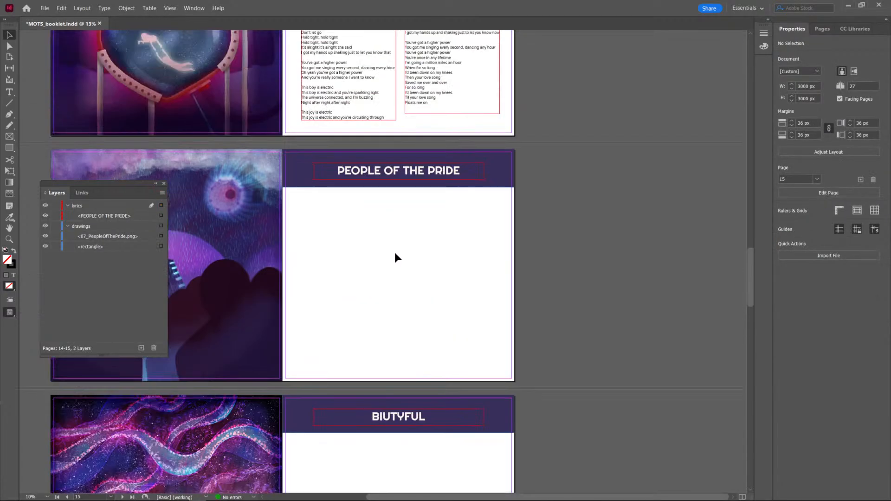
Try to paste the lyrics frames in place for PEOPLE OF THE PRIDE, and undo the last two pastes.
key(ctrl+alt+shift+v)
scroll(398, 283, down, 3)
scroll(401, 319, up, 3)
key(ctrl+z)
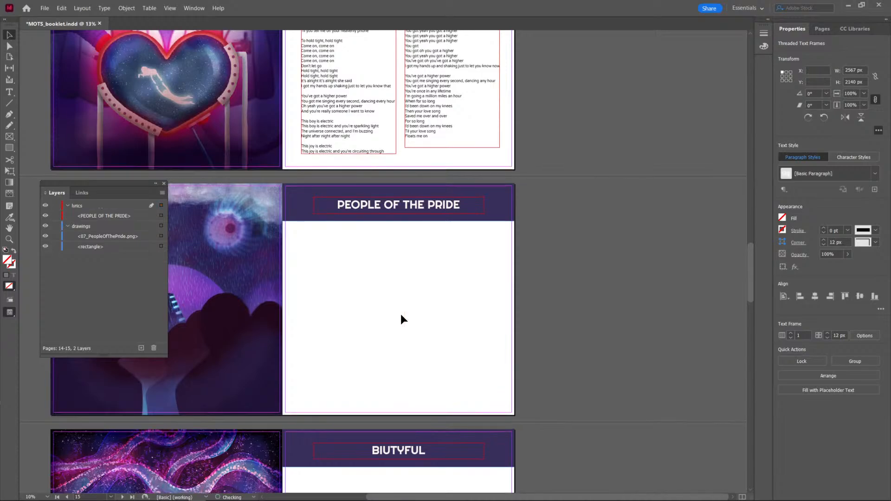
key(ctrl+z)
Paste the copied lyrics frames in place on the HUMAN HEART and PEOPLE OF THE PRIDE pages.
key(ctrl+alt+shift+v)
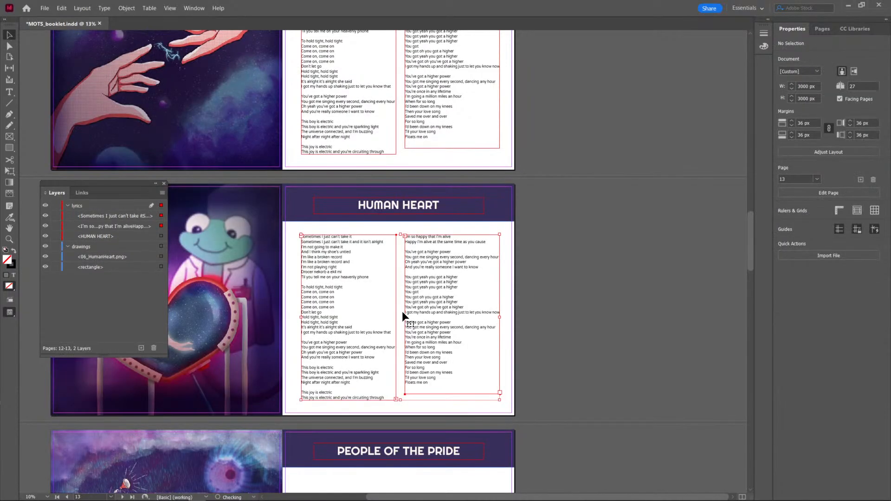
scroll(403, 311, down, 4)
click(402, 312)
key(ctrl+alt+shift+v)
scroll(402, 311, down, 2)
scroll(399, 325, down, 5)
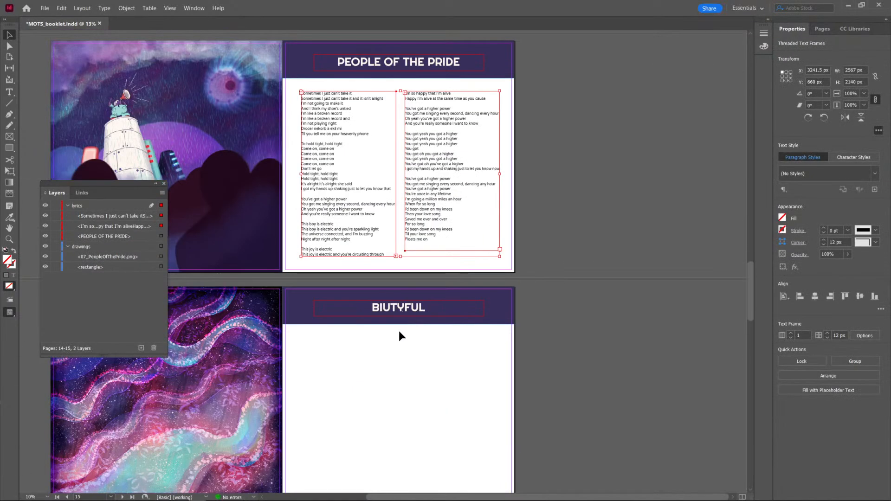
Paste the copied lyrics frames in place on the BIUTYFUL and MY UNIVERSE pages.
click(395, 263)
key(ctrl+alt+shift+v)
scroll(395, 269, down, 3)
scroll(391, 292, down, 3)
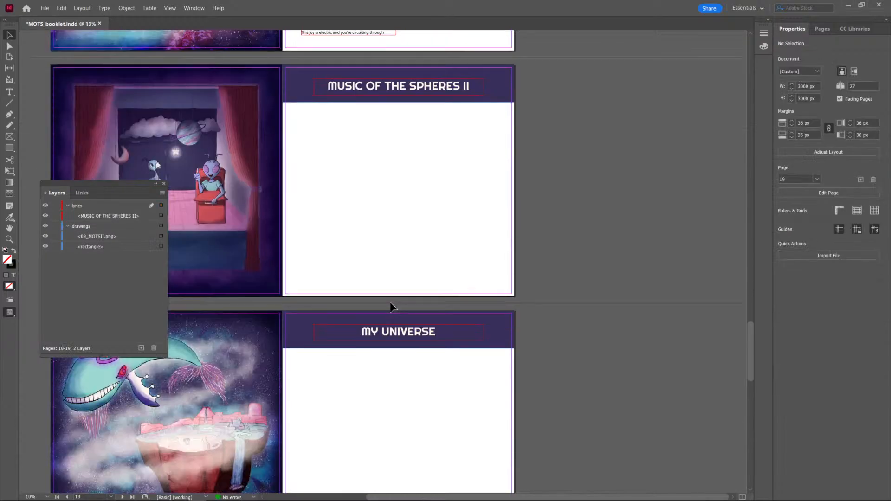
click(389, 303)
key(ctrl+alt+shift+v)
scroll(390, 304, down, 3)
scroll(392, 288, down, 3)
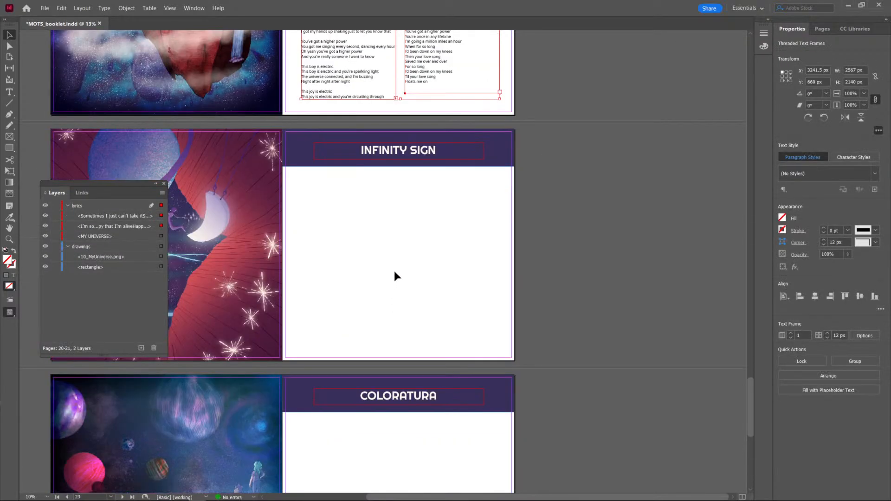
Paste the copied lyrics frames in place on the COLORATURA page and save the booklet.
click(382, 345)
key(ctrl+alt+shift+v)
scroll(558, 327, down, 3)
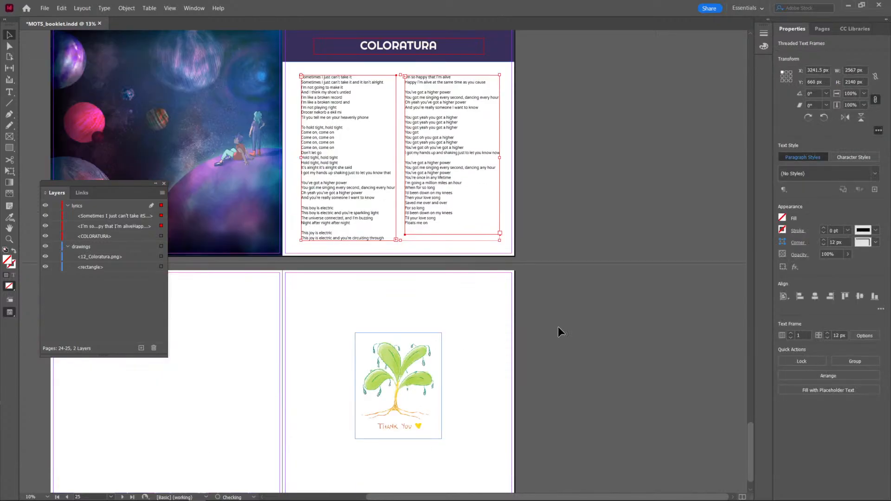
click(560, 326)
scroll(561, 326, up, 4)
key(ctrl+s)
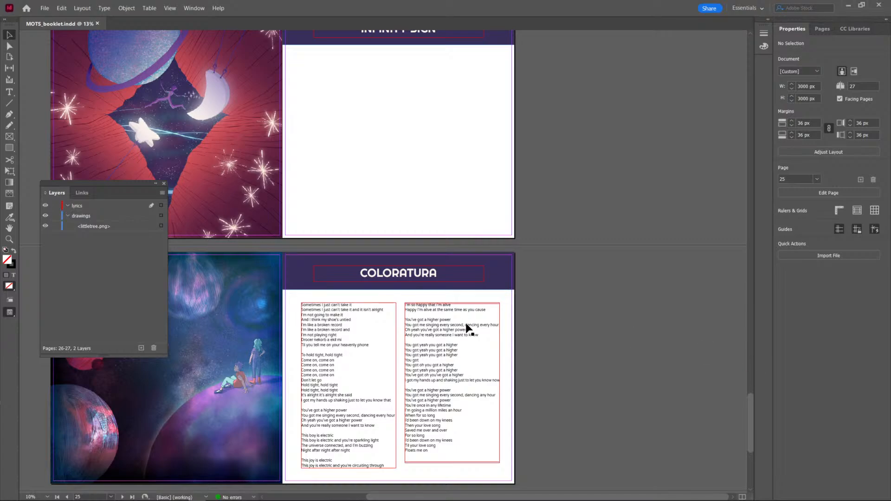
scroll(467, 329, up, 20)
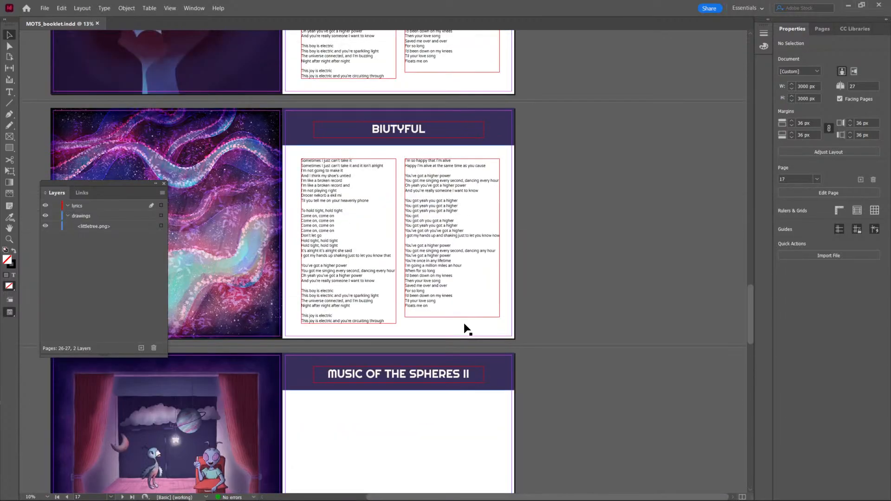
scroll(465, 328, up, 15)
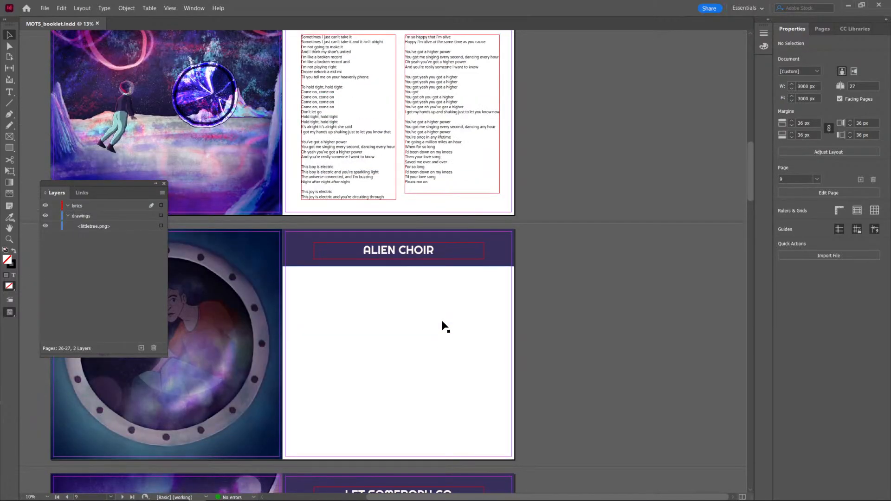
scroll(442, 325, left, 4)
scroll(583, 334, down, 1)
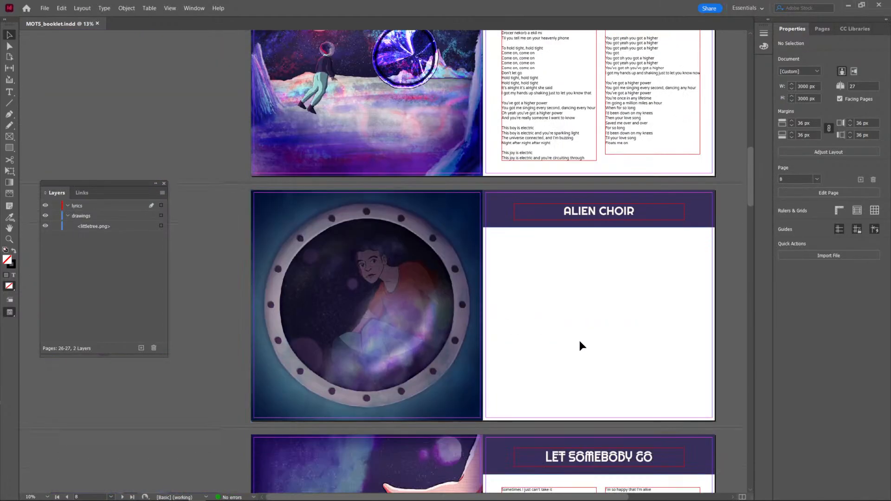
Draw a circle about 1980 px in diameter with the Ellipse tool in the blank area of the ALIEN CHOIR page.
scroll(578, 346, right, 4)
scroll(560, 335, left, 4)
scroll(560, 336, up, 4)
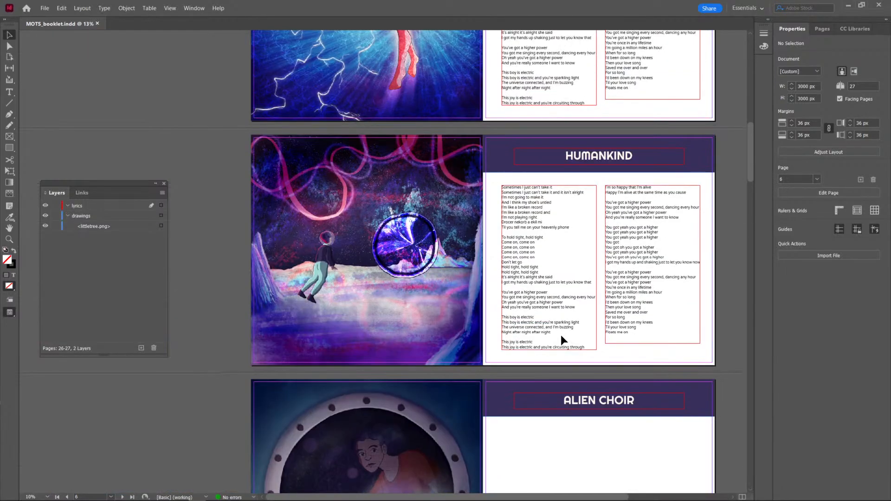
scroll(561, 335, down, 5)
scroll(559, 335, up, 2)
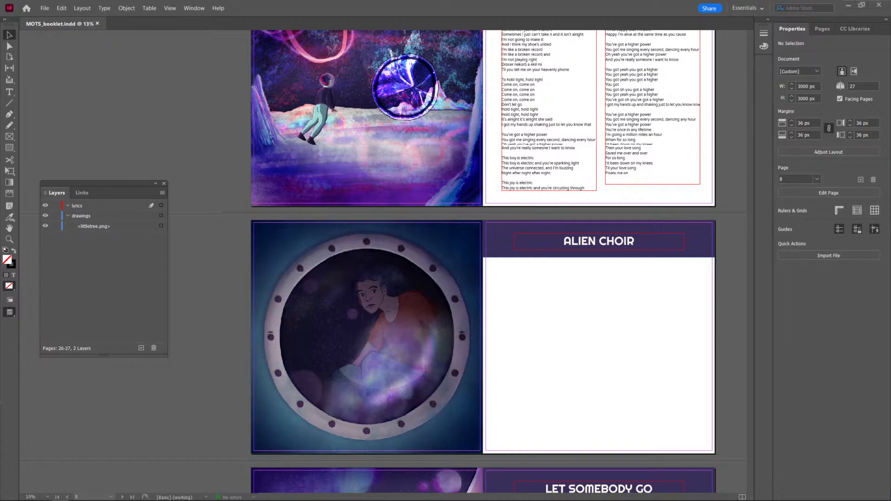
click(583, 348)
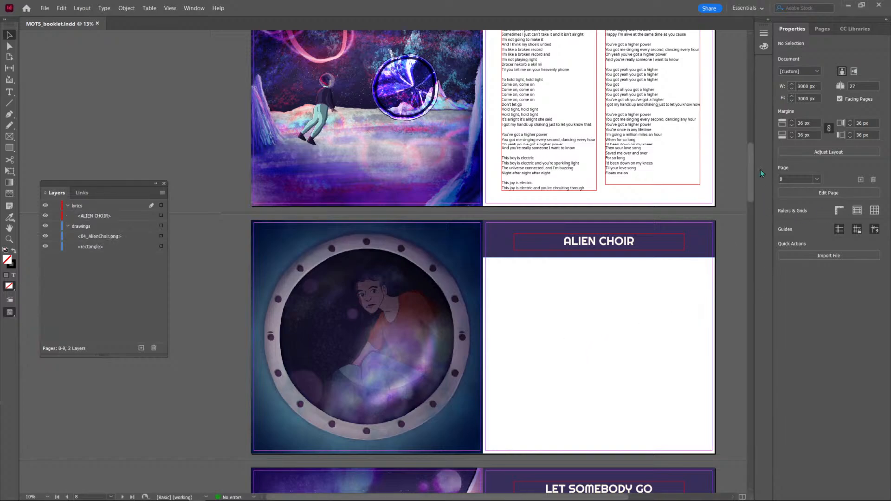
drag(750, 159, 727, 175)
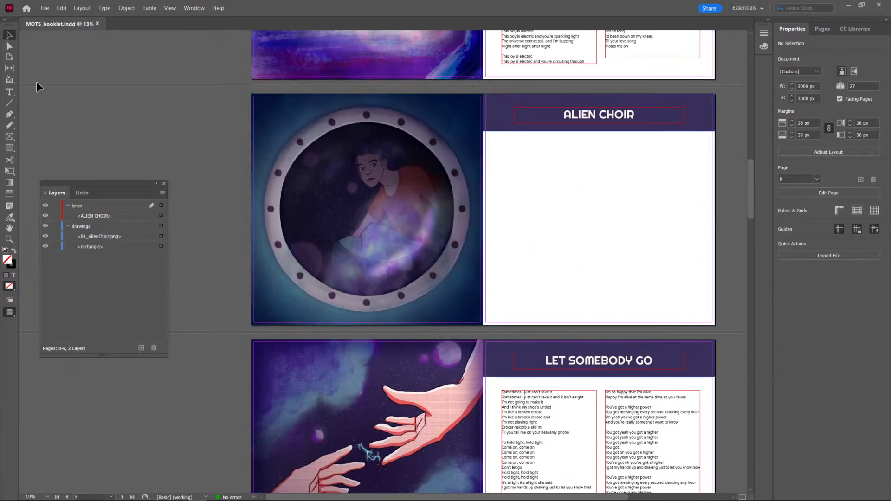
click(9, 148)
right_click(10, 147)
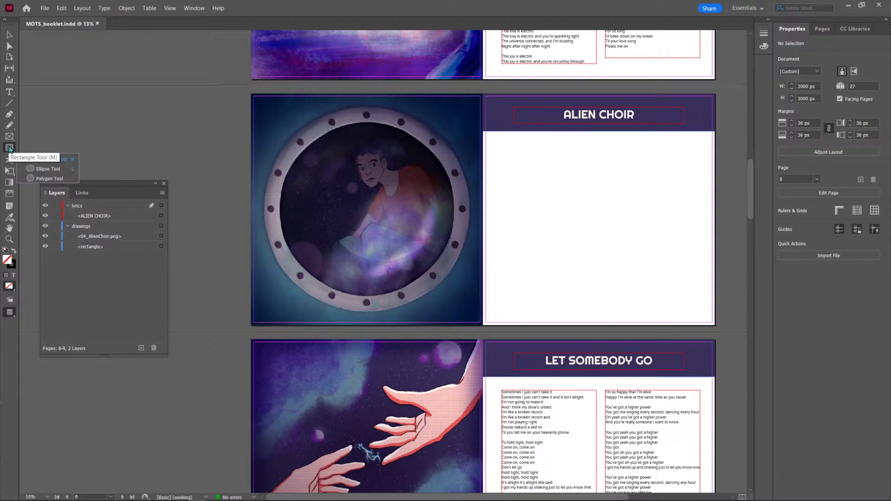
click(37, 167)
drag(514, 147, 698, 298)
key(v)
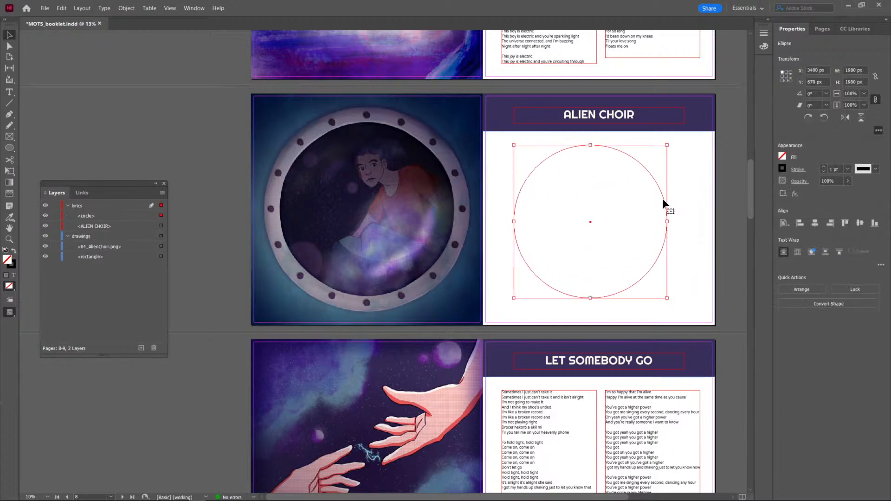
Fill the ALIEN CHOIR circle with yellow and centre it beneath the title at about X 3510 px, Y 730 px.
drag(661, 199, 667, 199)
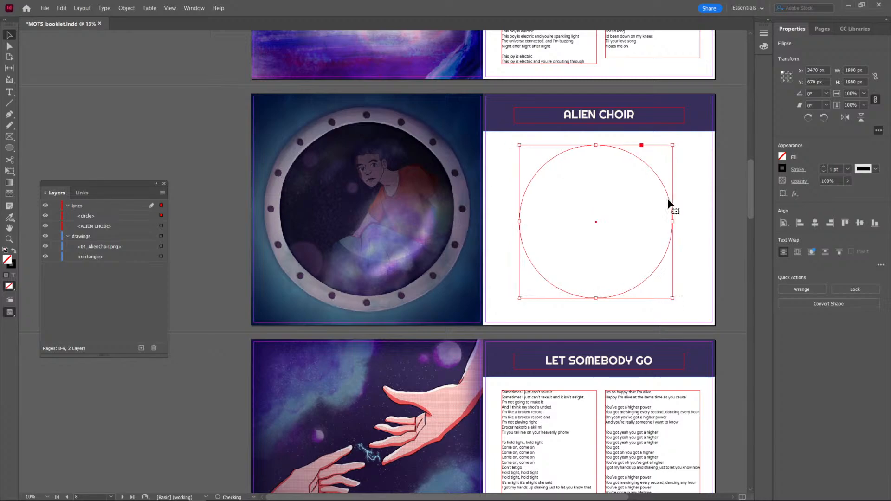
click(783, 157)
click(807, 118)
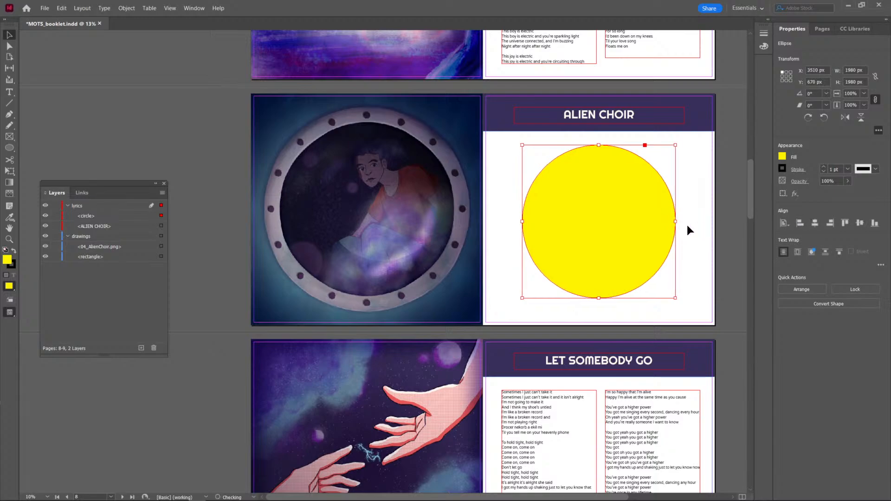
click(706, 228)
drag(637, 201, 640, 204)
click(702, 204)
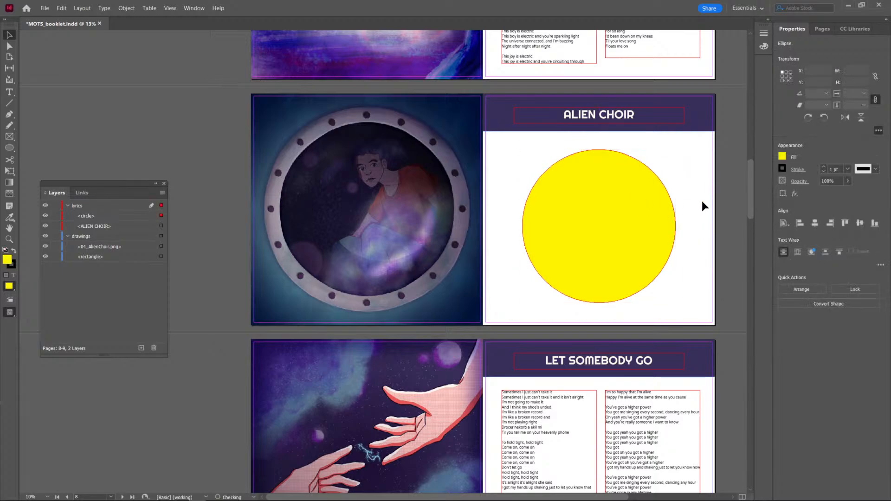
Remove the stroke from the yellow circle on the ALIEN CHOIR page and deselect it.
scroll(716, 230, up, 2)
scroll(717, 231, right, 4)
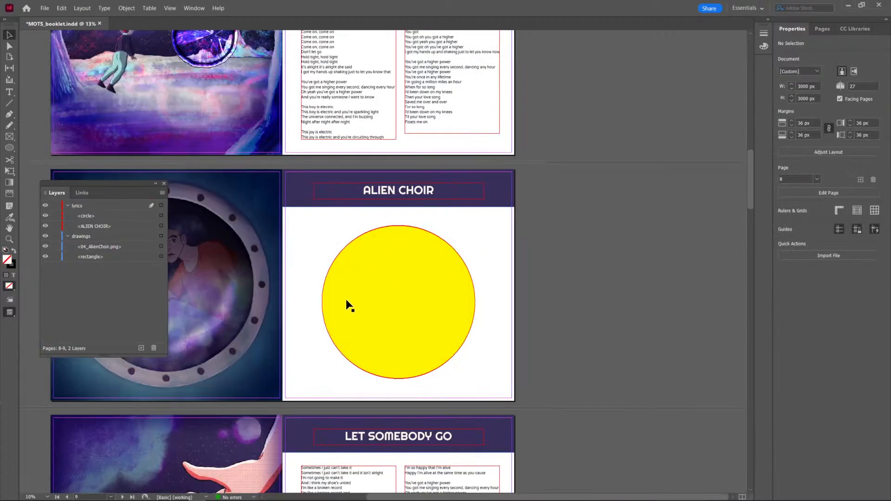
click(447, 321)
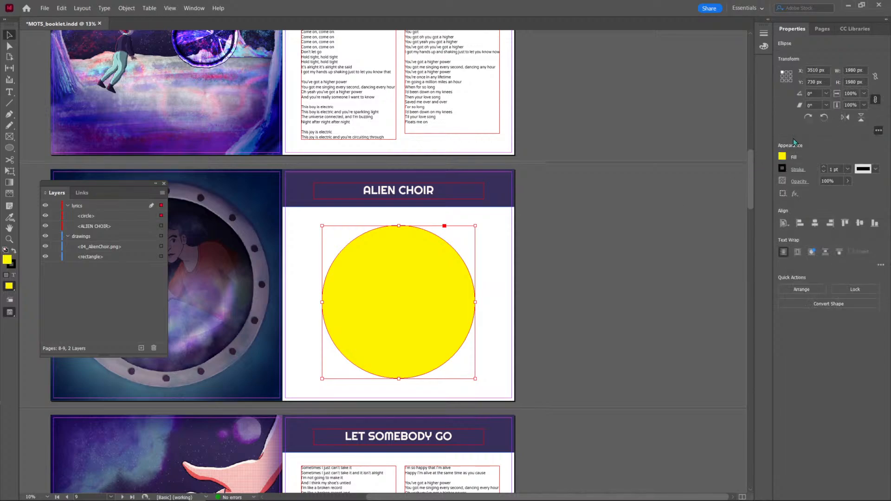
click(783, 169)
click(818, 68)
click(619, 253)
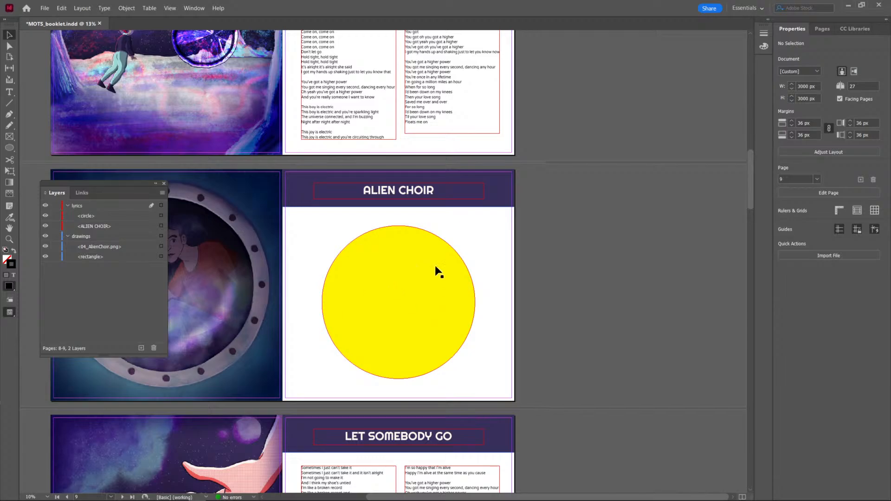
scroll(358, 309, up, 10)
scroll(358, 308, up, 6)
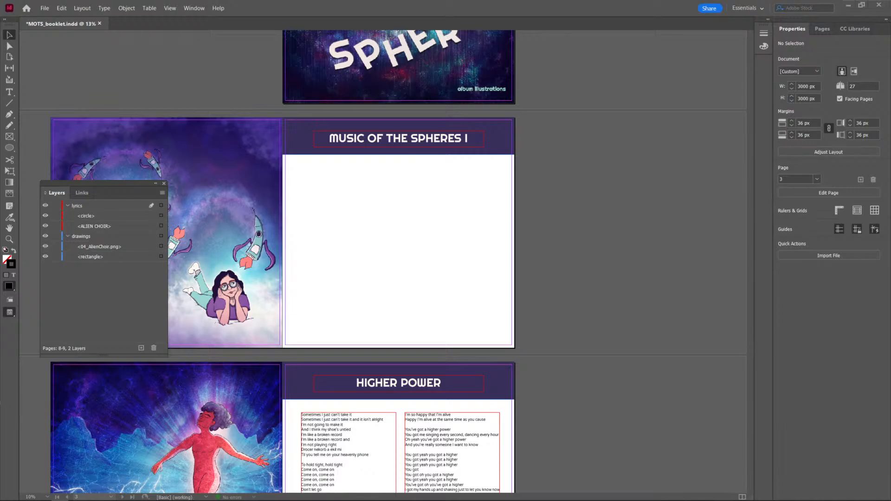
scroll(364, 449, down, 10)
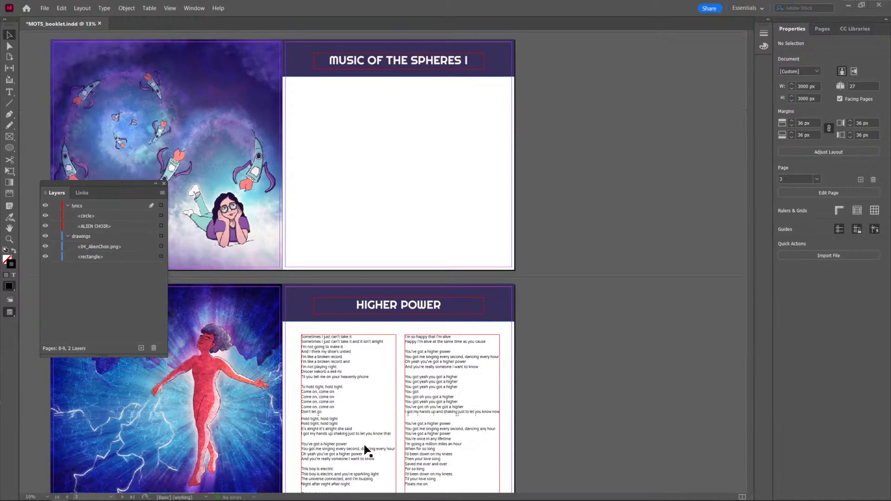
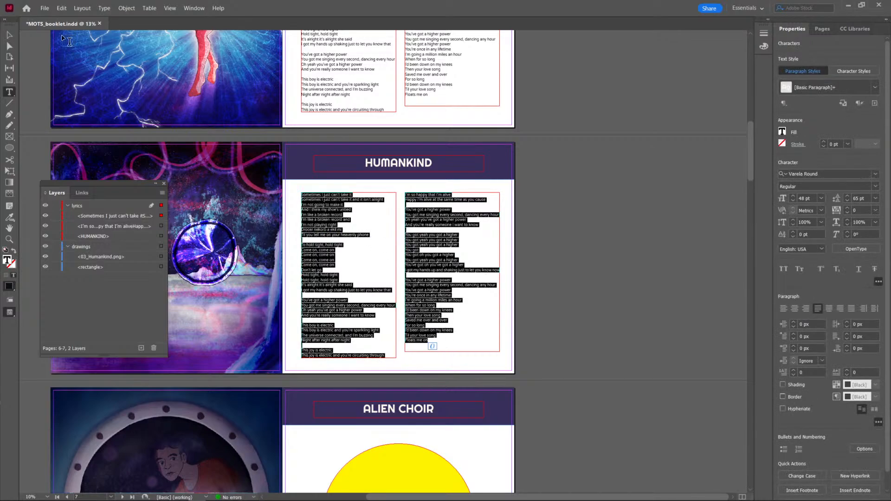
Clear the lyrics text selection on the HUMANKIND page by placing the text cursor in the second lyrics column.
click(410, 269)
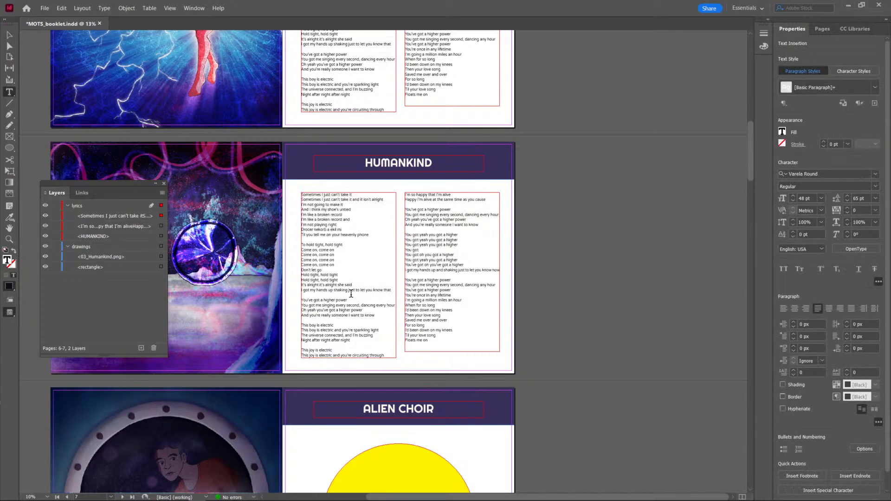
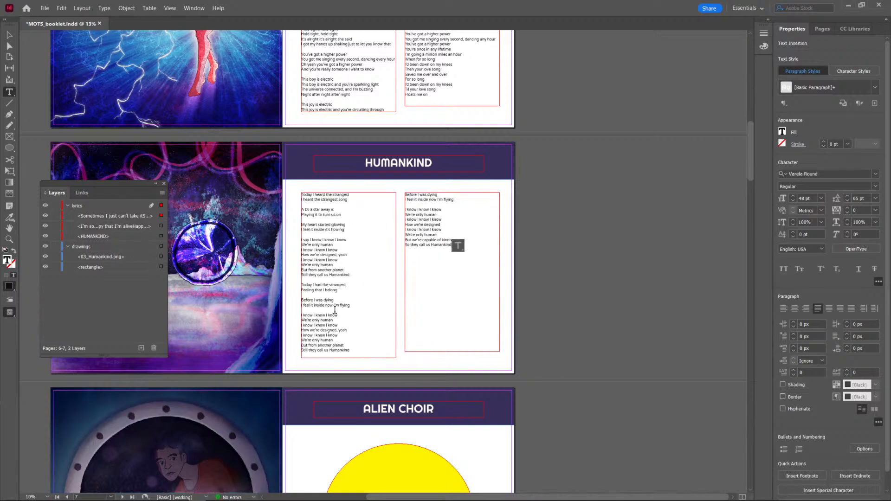
Shorten the first lyrics frame on the HUMANKIND page to about 1578 px high, ending it below "I feel it inside now I'm flying".
click(6, 35)
scroll(377, 246, up, 1)
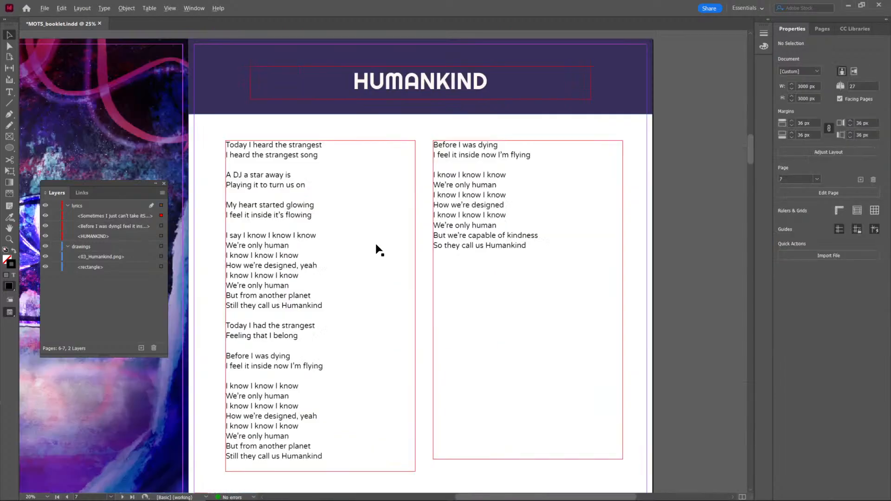
click(310, 430)
drag(320, 472, 313, 374)
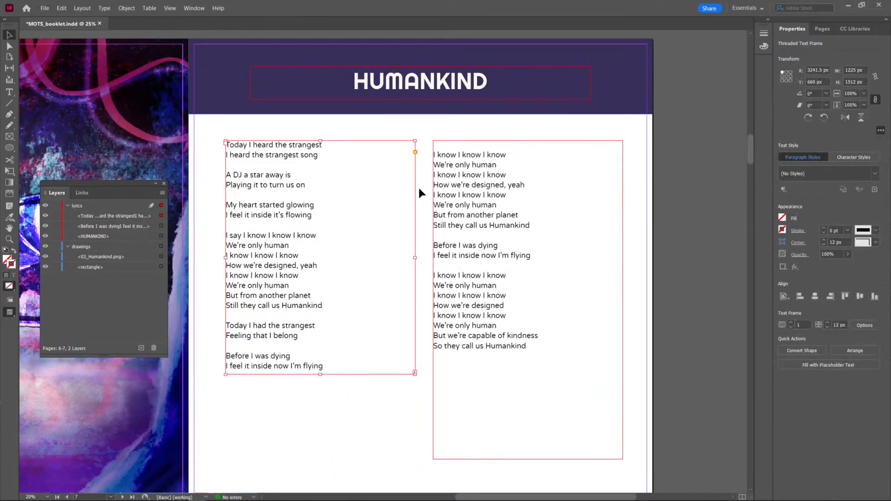
drag(321, 374, 320, 384)
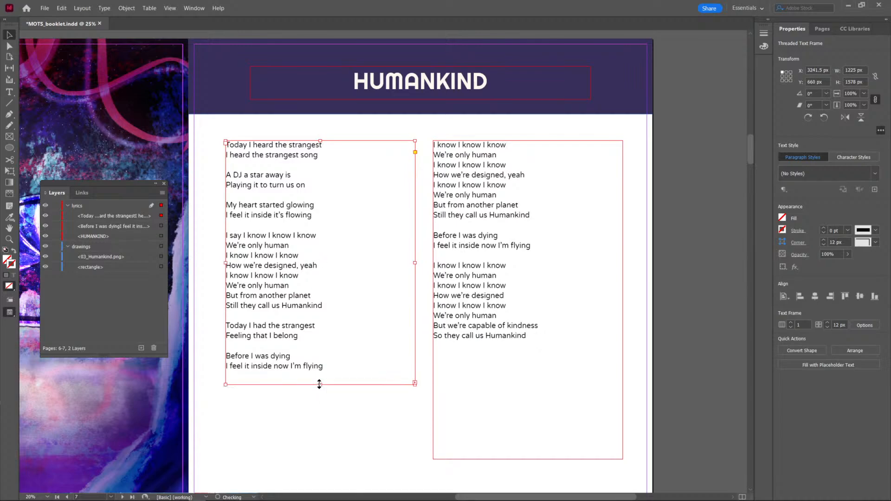
click(675, 311)
Shorten the second lyrics frame on the HUMANKIND page to end level with the first column, and save the booklet.
scroll(487, 302, down, 3)
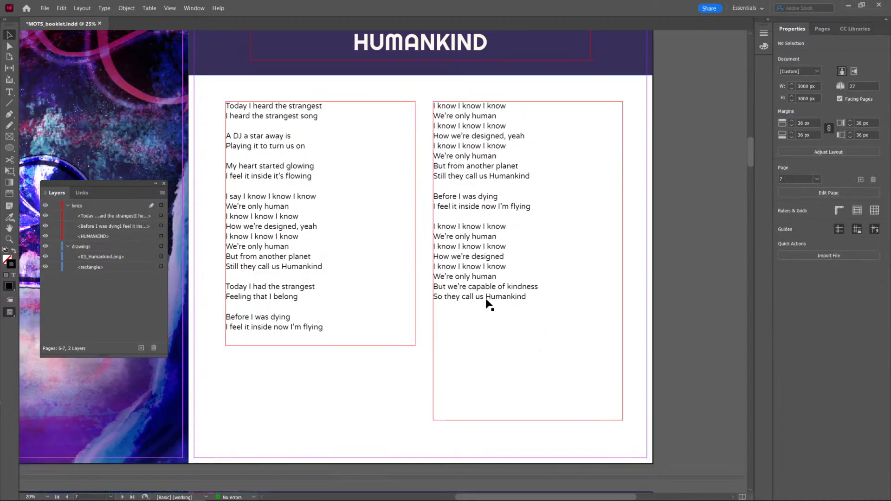
scroll(487, 304, up, 3)
scroll(468, 301, down, 1)
key(ctrl+minus)
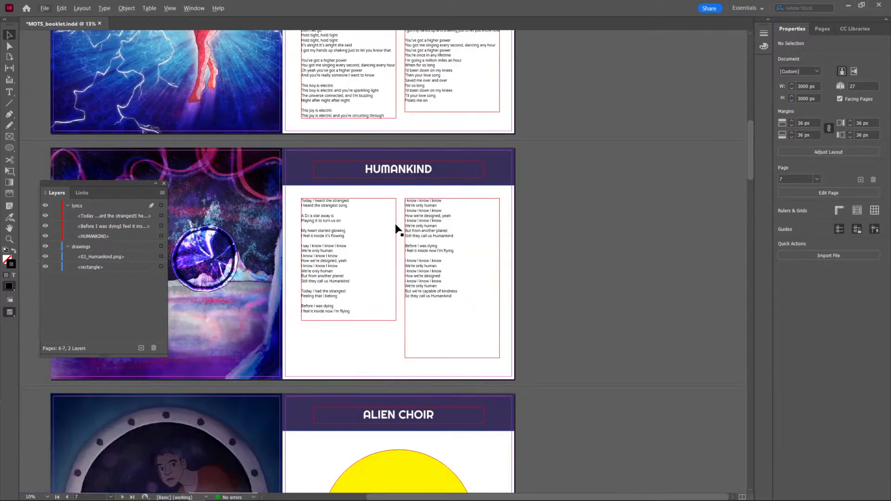
click(433, 348)
drag(451, 358, 450, 320)
click(571, 325)
key(ctrl+s)
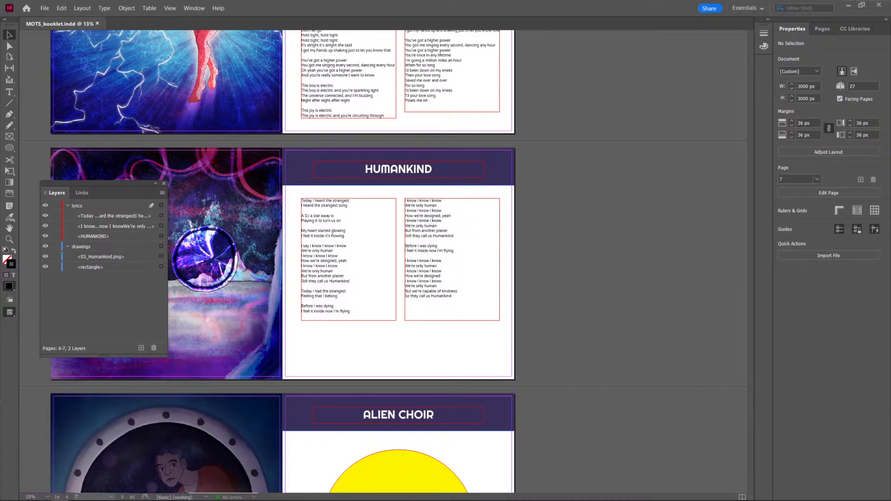
Open the first lyrics column on the LET SOMEBODY GO page for text editing.
scroll(288, 424, down, 12)
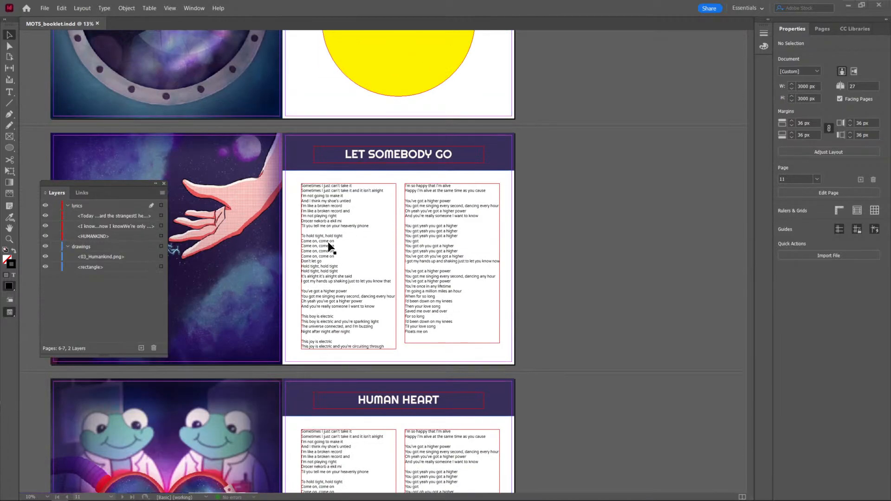
double_click(331, 249)
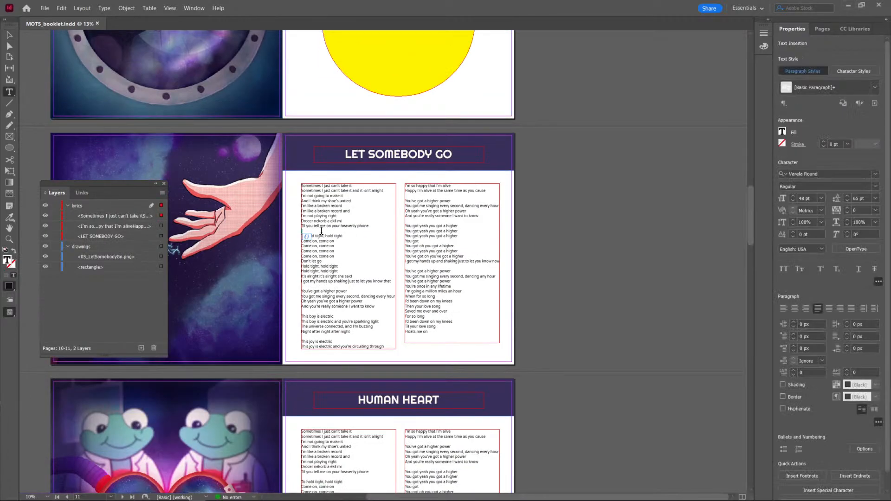
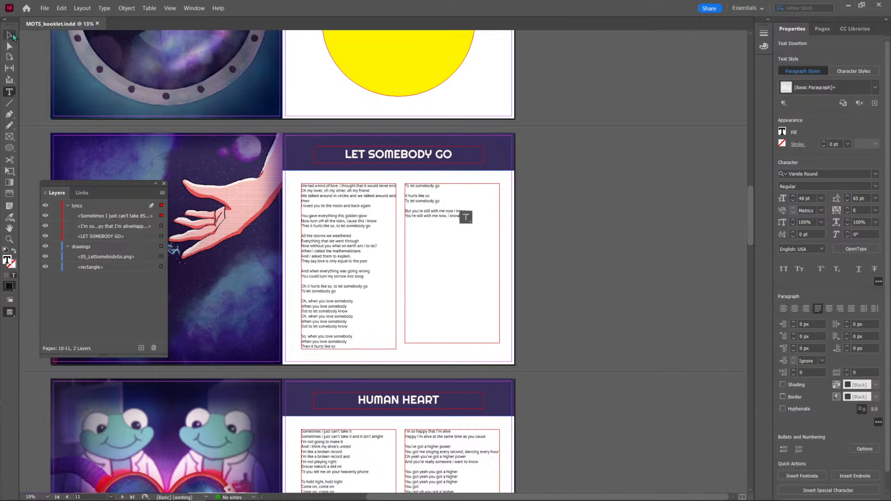
Shorten both lyrics frames on the LET SOMEBODY GO page to end level, just below the first column's "To let somebody go".
click(10, 35)
click(592, 208)
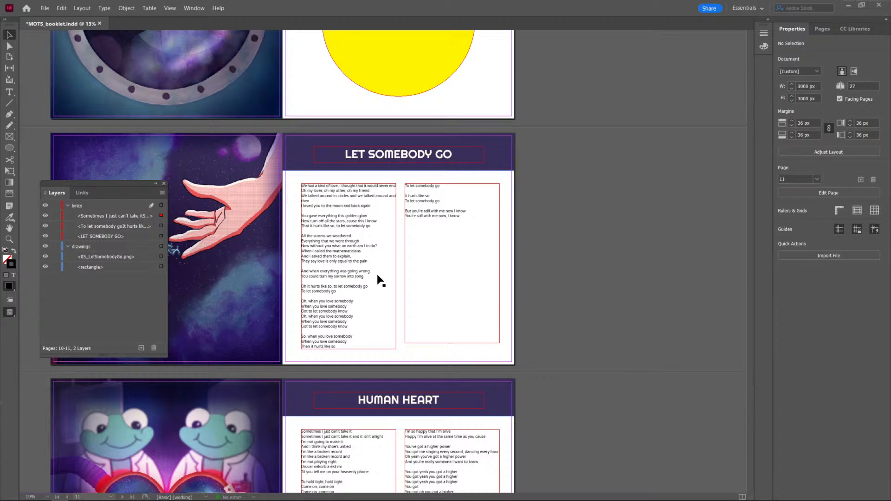
click(344, 348)
drag(348, 349, 349, 298)
click(466, 323)
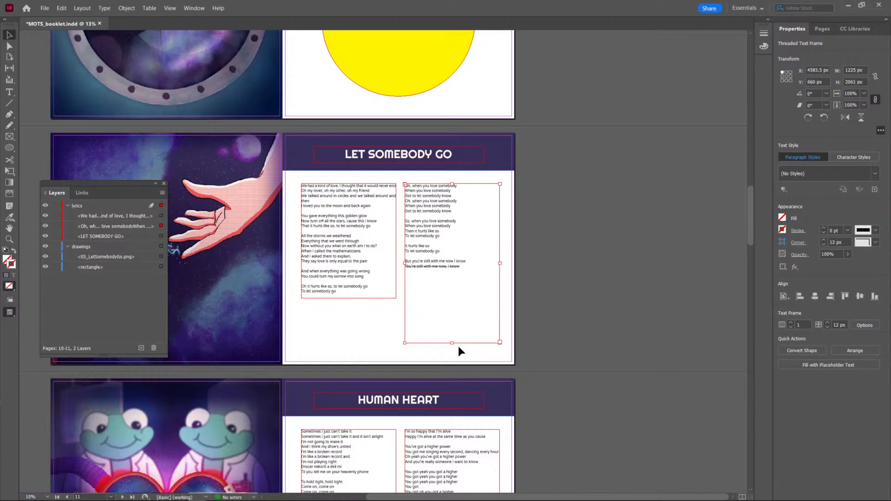
drag(452, 343, 449, 298)
click(594, 318)
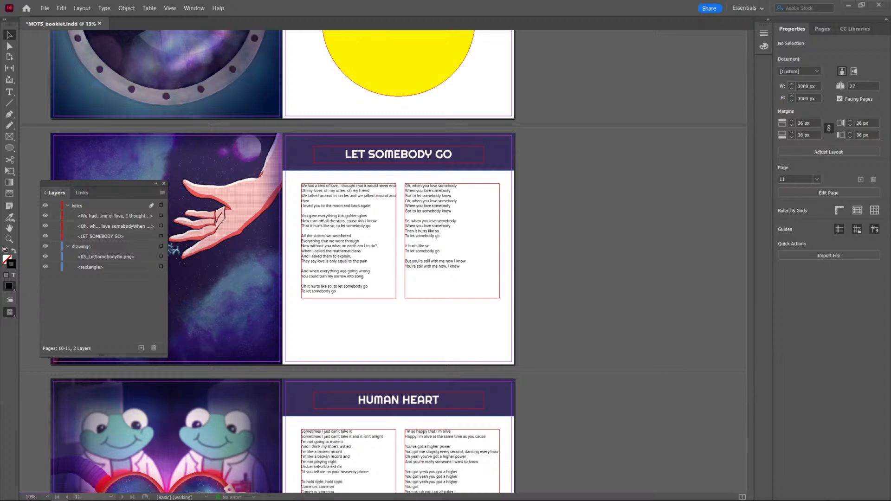
Replace the placeholder lyrics on the HUMAN HEART page with the copied song lyrics.
scroll(379, 294, down, 5)
triple_click(328, 266)
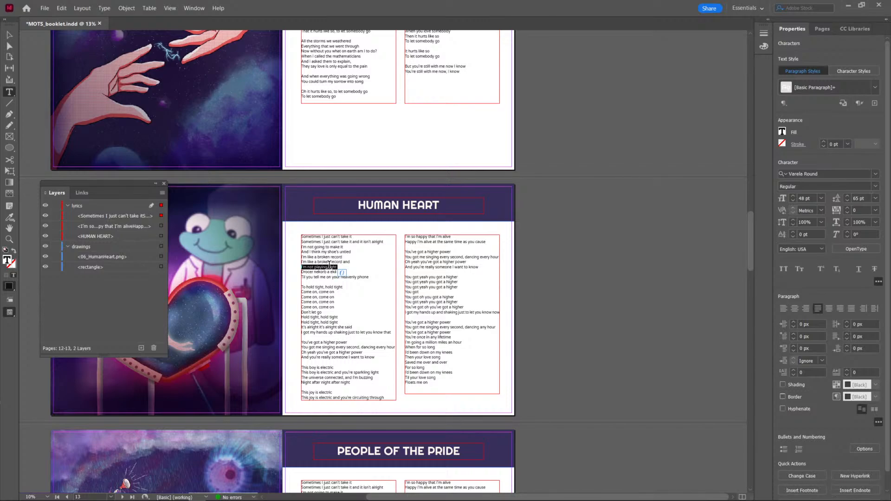
key(ctrl+a)
key(ctrl+v)
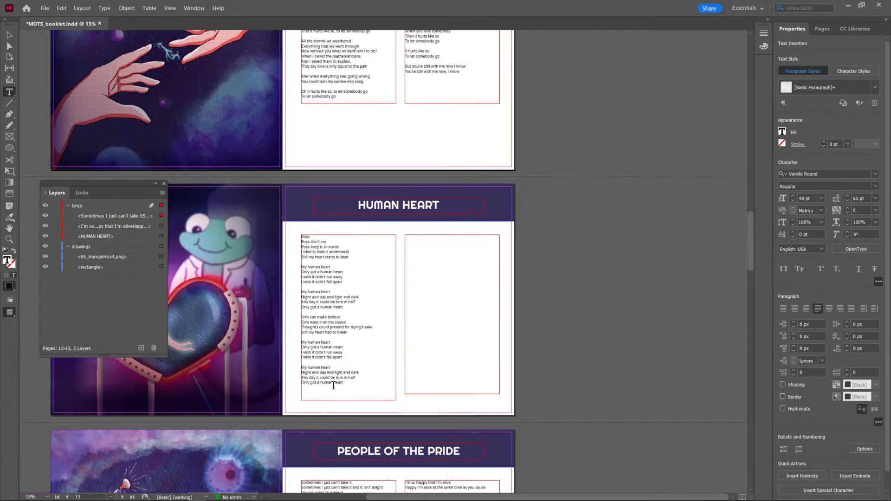
Shorten the first lyrics frame on the HUMAN HEART page to about 1030 px high, ending below "Only got a human heart".
click(9, 34)
click(561, 366)
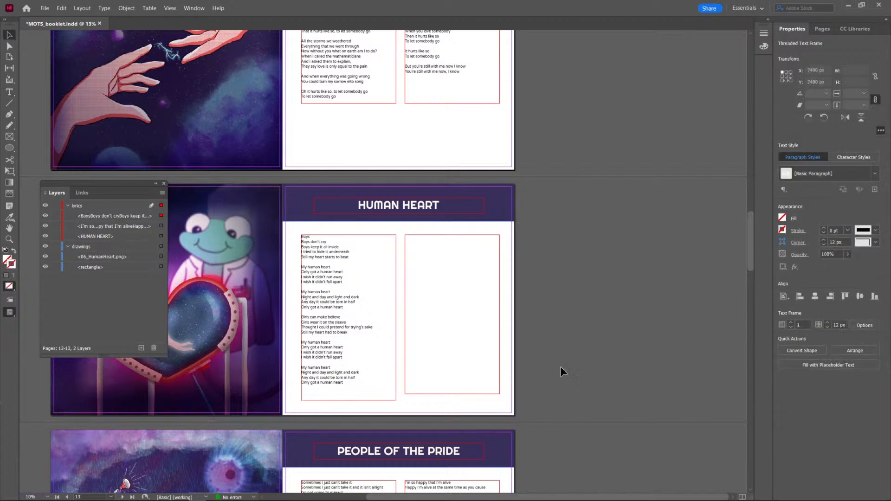
click(342, 348)
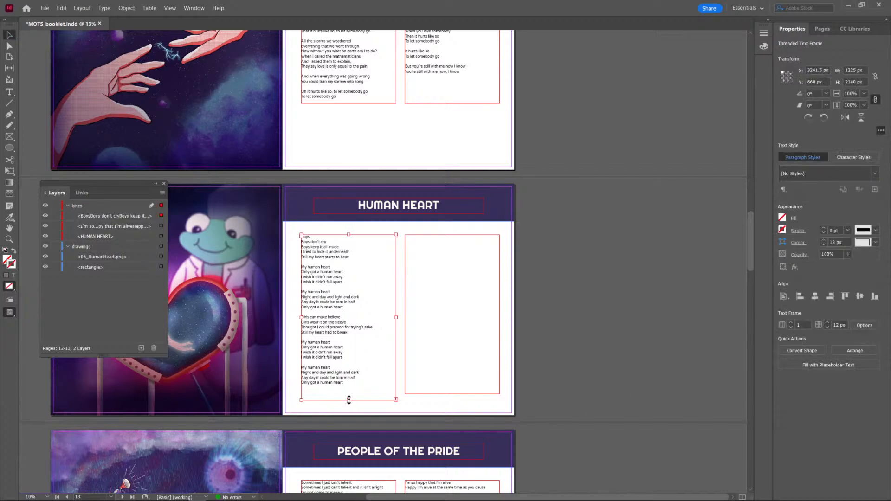
drag(349, 400, 356, 316)
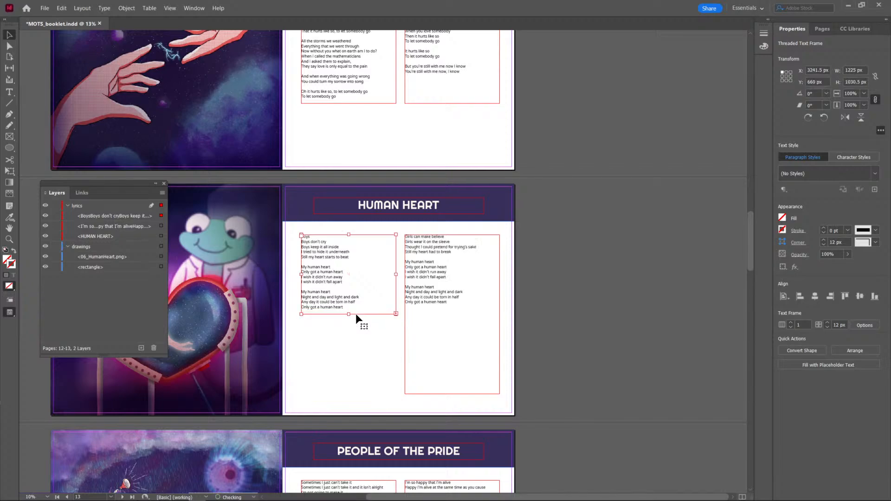
click(620, 344)
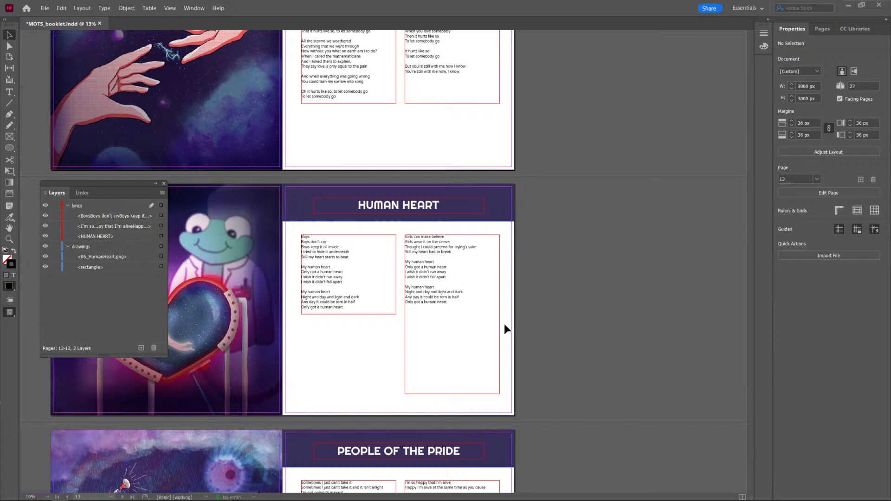
Replace the placeholder lyrics on the PEOPLE OF THE PRIDE page with the copied song lyrics.
scroll(464, 325, down, 1)
scroll(394, 310, down, 2)
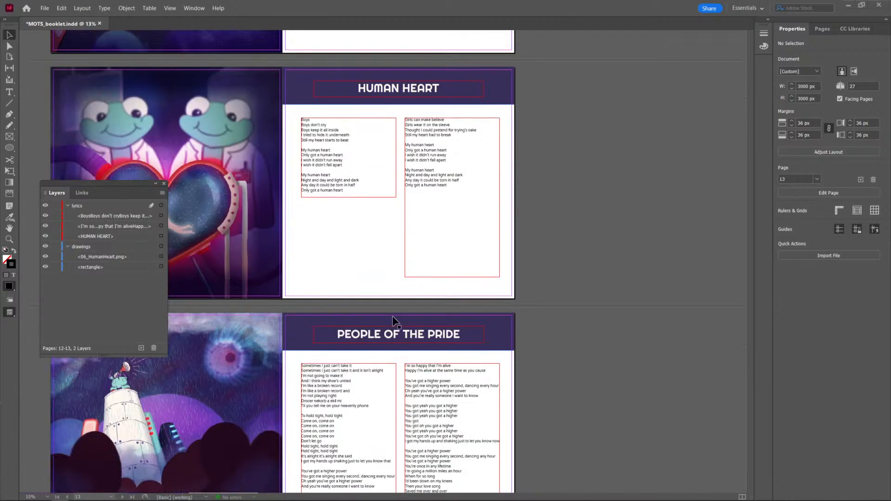
scroll(393, 316, up, 1)
scroll(394, 318, down, 2)
scroll(393, 322, down, 1)
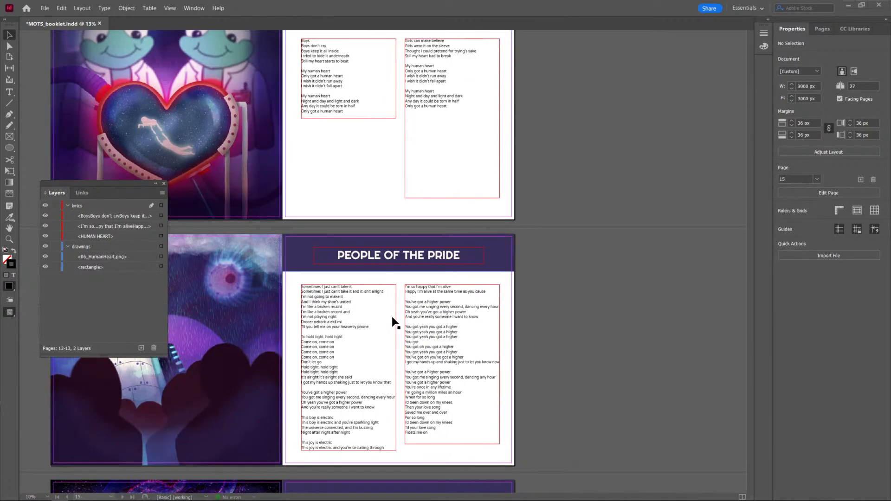
click(360, 325)
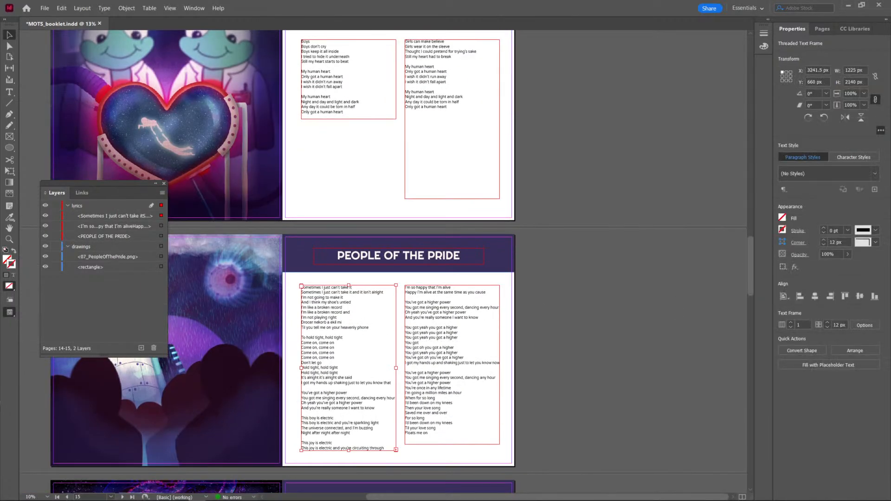
key(ctrl+s)
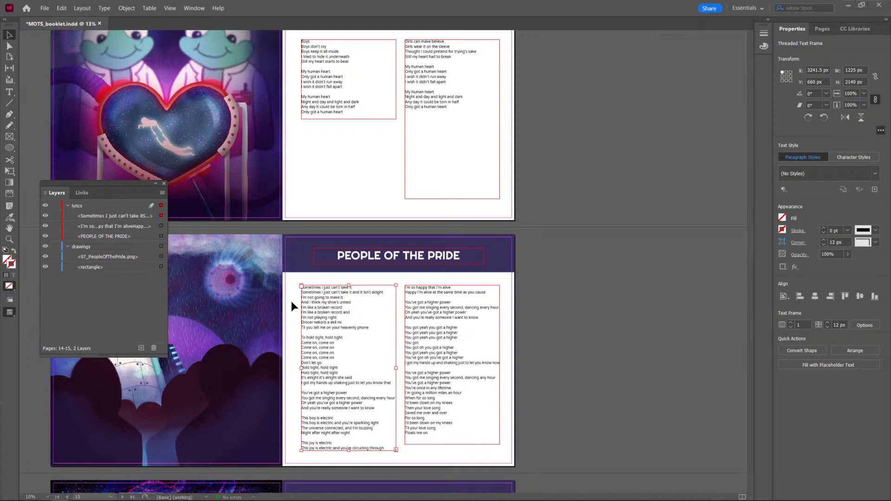
triple_click(342, 308)
key(ctrl+a)
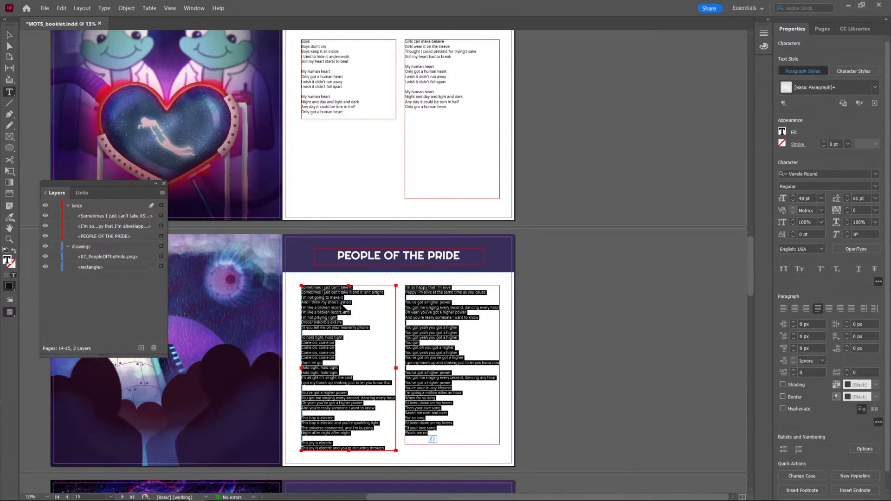
text((People on the left, people on the right got a lion inside, people of the pride)  There's a man who swears he's god Unbelievers will be shot There's a man who walks around Like he owns the fucking lot There's a man who takes his time From his homemade cuckoo clock And he makes us march around it Tick tock tick tock tick tock  There's a crocodile cross-eyed There's a turning of the tide We're no longer gonna fight for Some old crook and all his crimes There's a sewing up of rags Into revolution flags, Got to stand up to be counted, Be an anthem for your times It's just work  It's just work, it's not easy And we could all be blown apart And heaven is the fire escape You try to cling to in the dark It's just work, believe me Still my beating heart We'll all be free to fall in love With who we want and say Yeah Say yeah People of the pride)
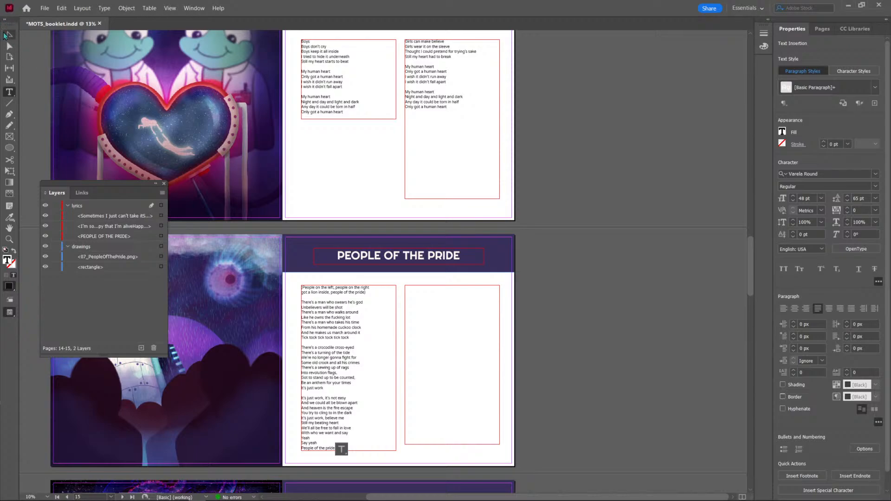
Shorten both lyrics frames on the PEOPLE OF THE PRIDE page to about 1410 px high, ending level below "It's just work".
click(9, 34)
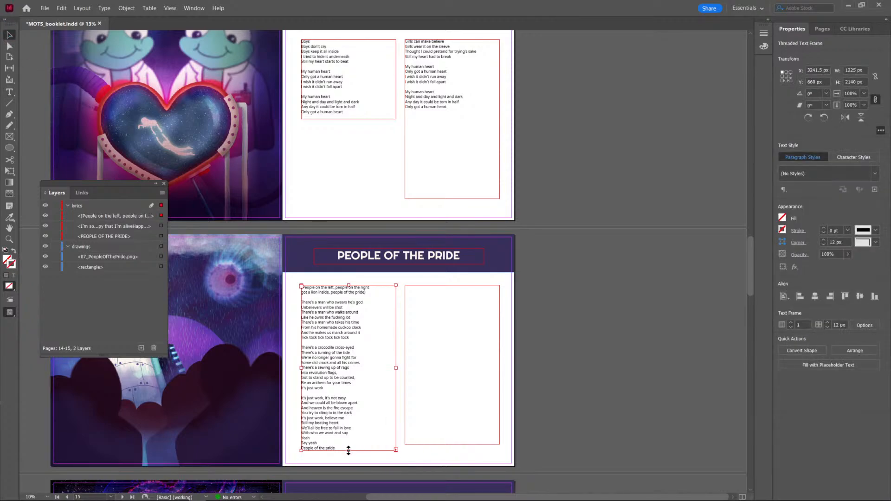
drag(349, 450, 349, 394)
click(361, 423)
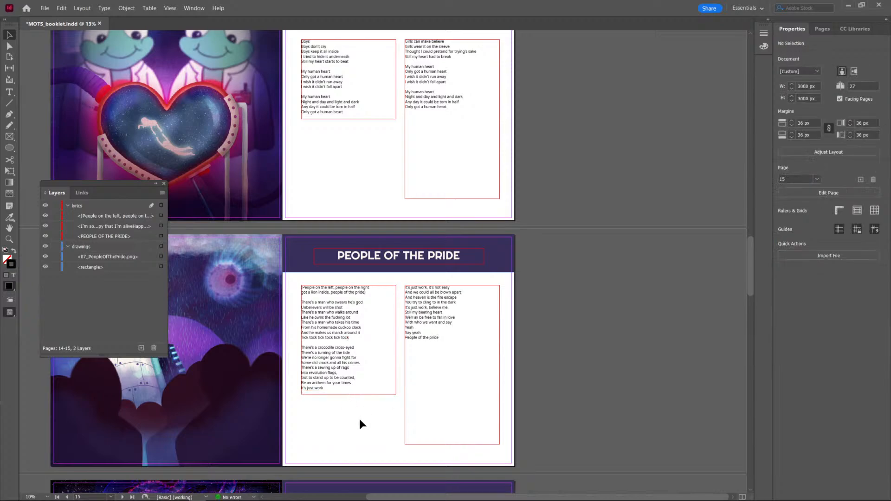
scroll(410, 410, down, 3)
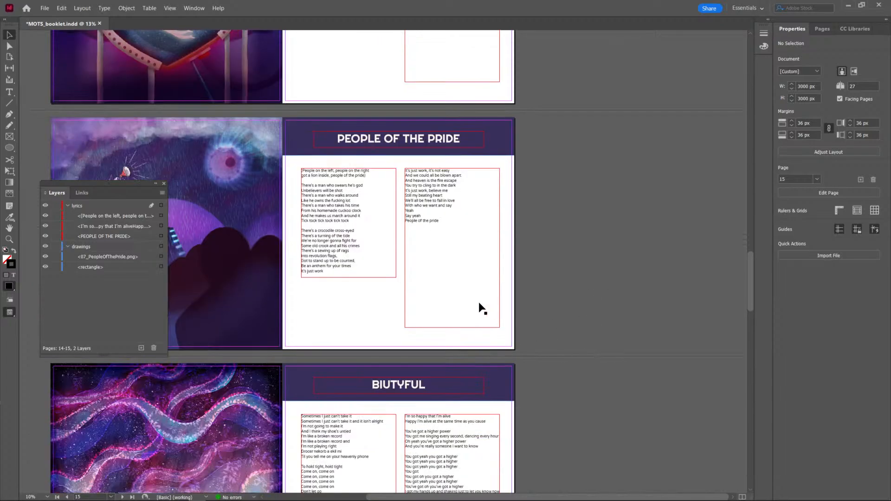
click(458, 330)
drag(452, 328, 453, 277)
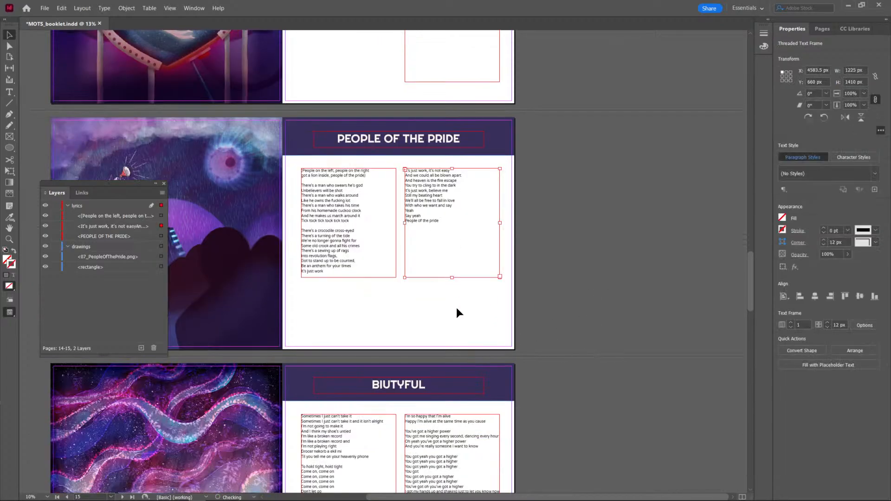
click(457, 312)
Go to the lyrics columns on the BIUTYFUL page.
scroll(458, 312, down, 1)
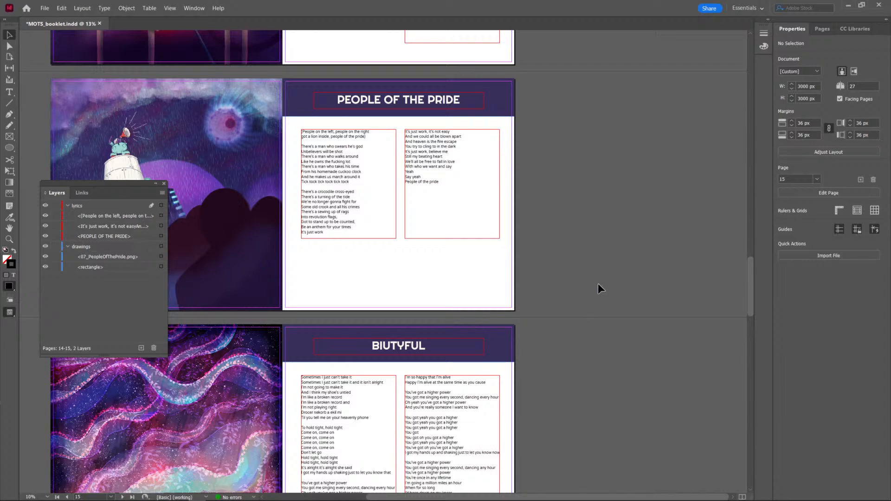
scroll(357, 320, down, 2)
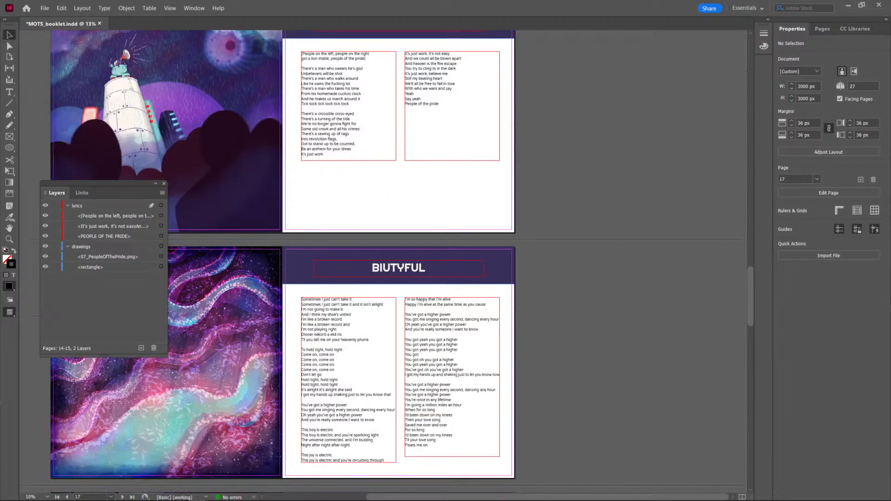
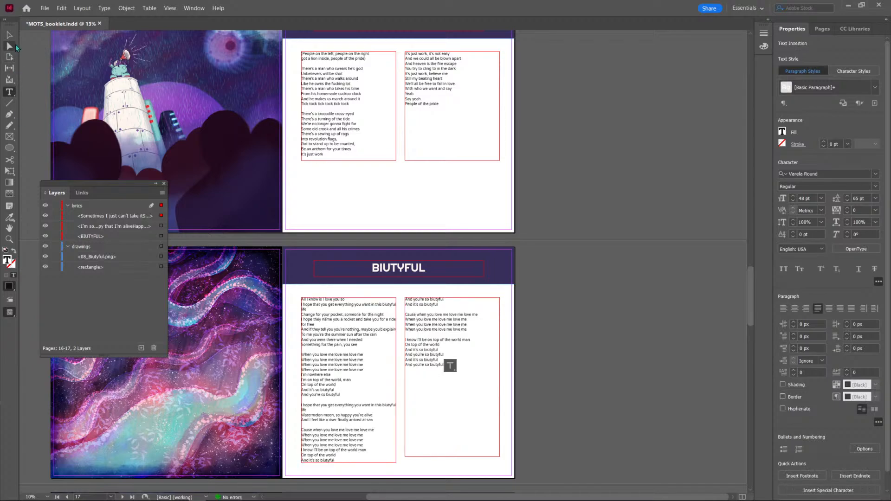
Shorten both lyrics frames on the BIUTYFUL page to about 1680 px high, ending level below "And I feel like a river finally arrived at sea".
click(12, 36)
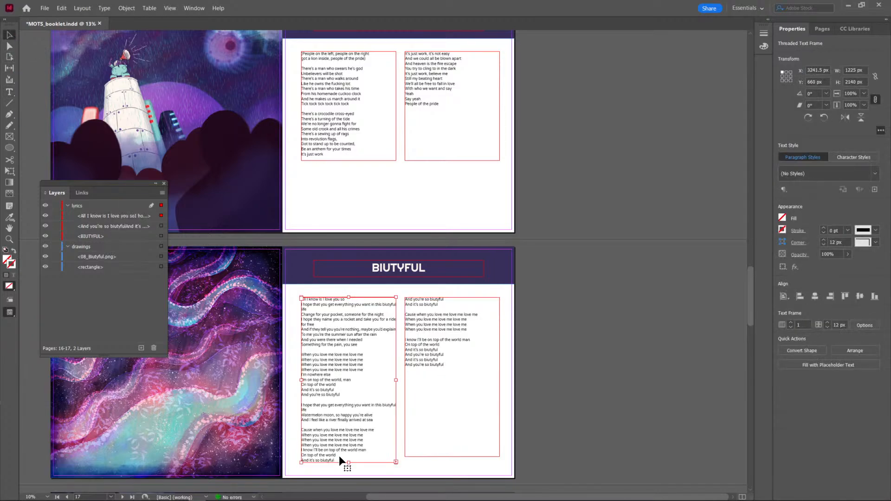
drag(349, 461, 350, 427)
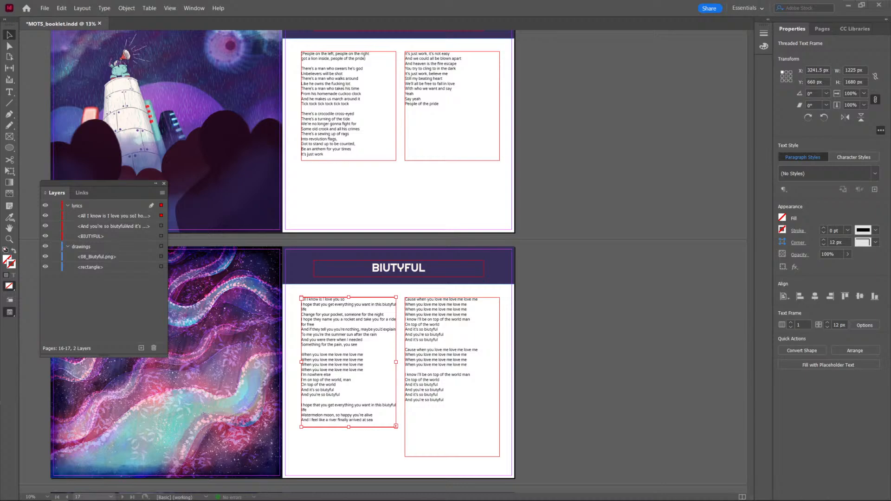
click(454, 456)
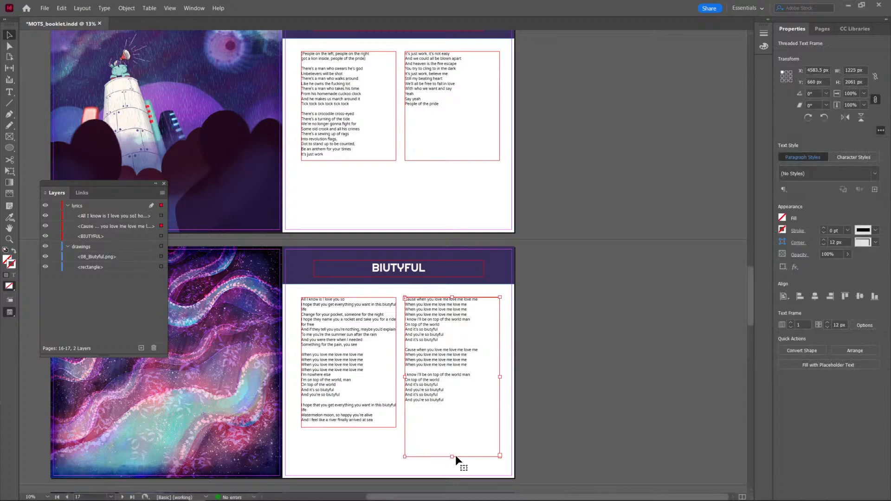
drag(454, 456, 453, 426)
click(458, 447)
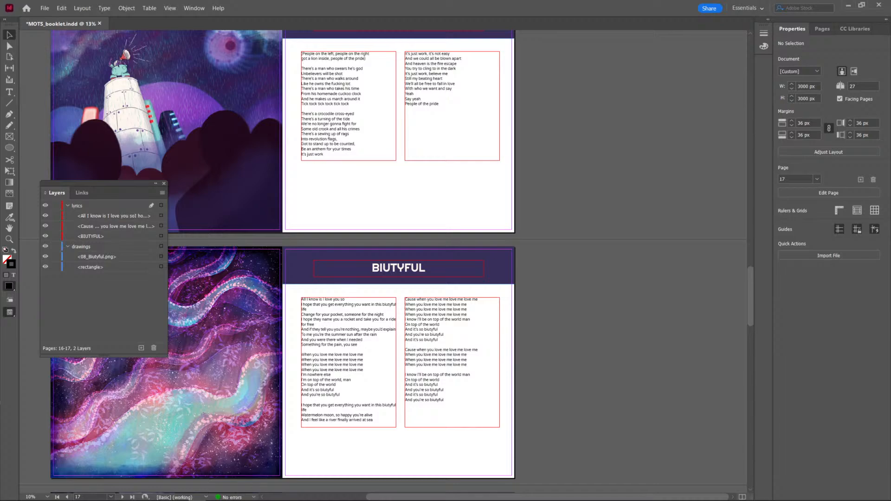
key(ctrl+e)
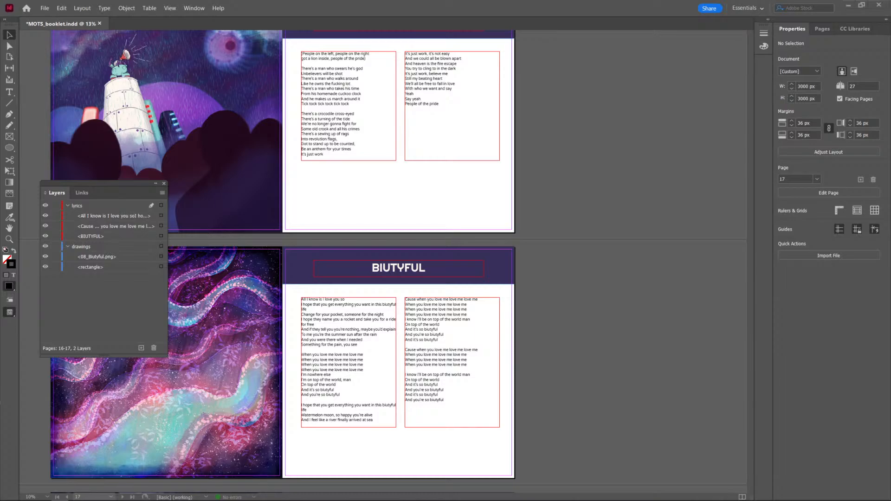
Select the placeholder lyrics in the two-column text frames on the MY UNIVERSE page.
scroll(394, 348, down, 10)
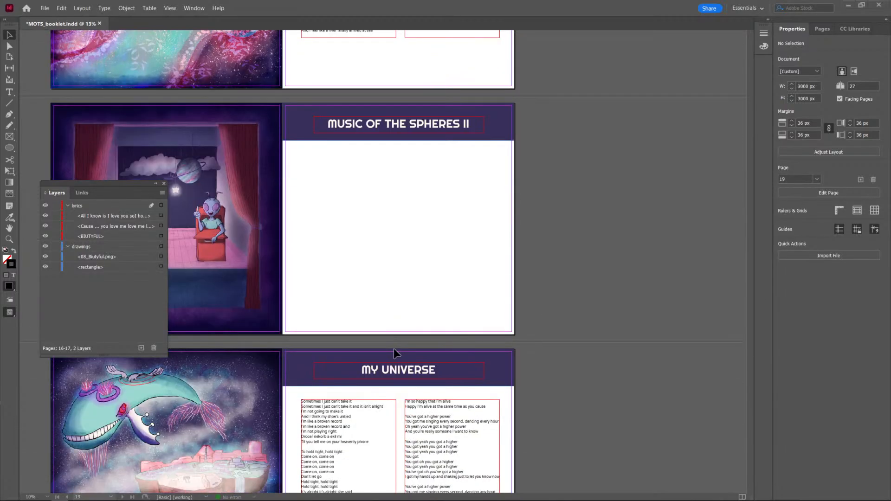
scroll(394, 352, down, 4)
triple_click(328, 260)
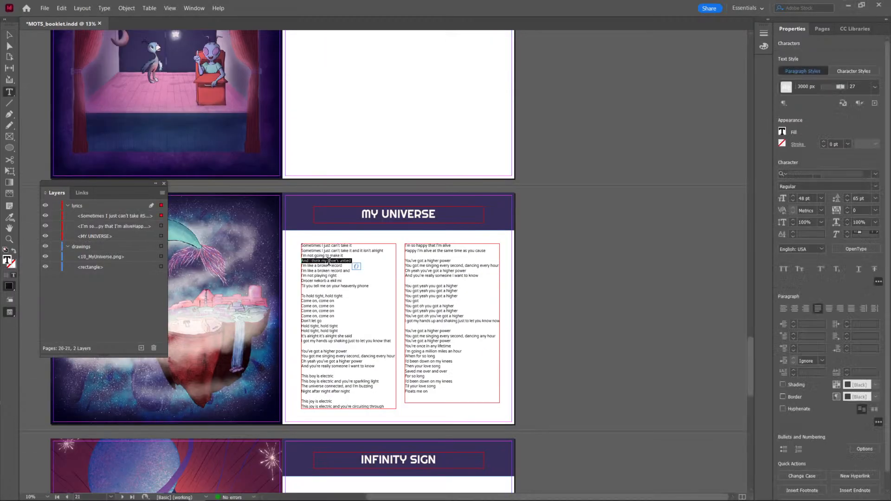
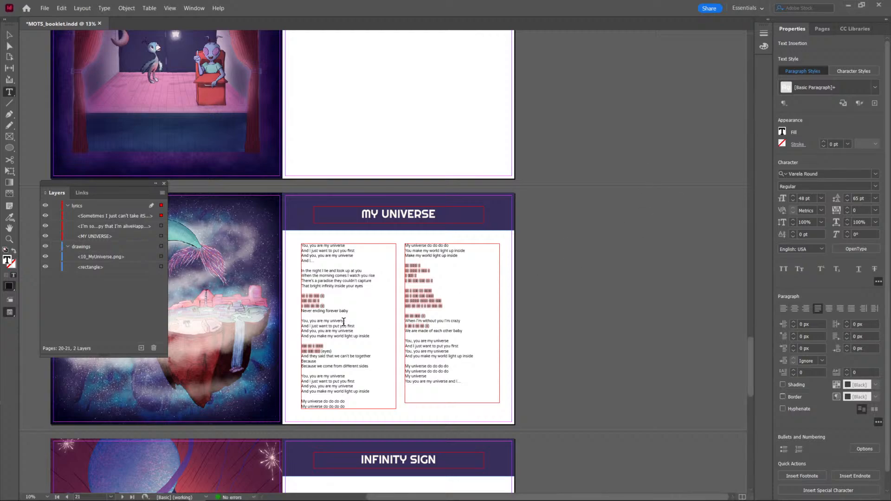
Select the three lines of missing characters above "Never ending forever baby" in the first lyrics column of the MY UNIVERSE page.
click(339, 349)
click(9, 35)
click(576, 274)
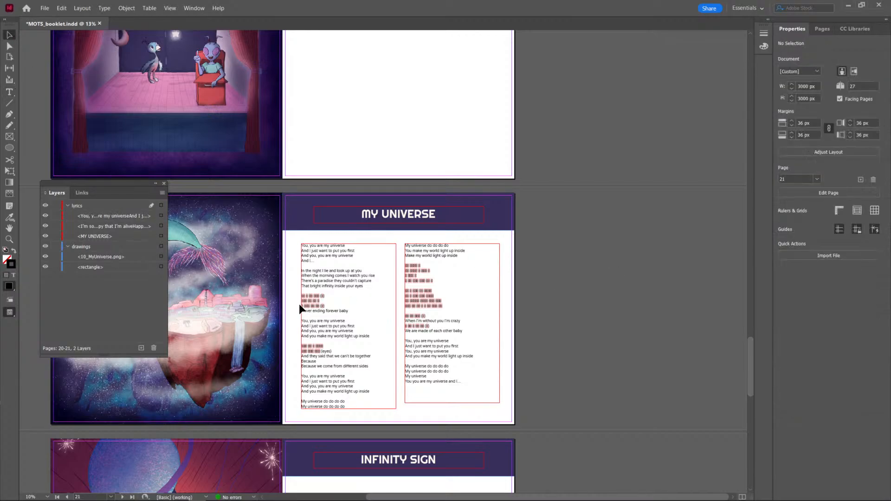
double_click(313, 297)
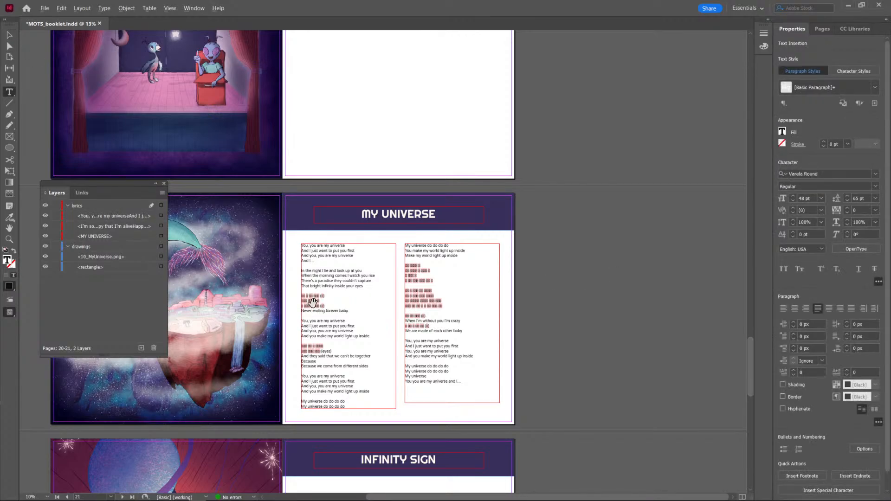
scroll(312, 302, up, 3)
scroll(314, 303, left, 3)
scroll(455, 303, down, 1)
scroll(467, 302, right, 3)
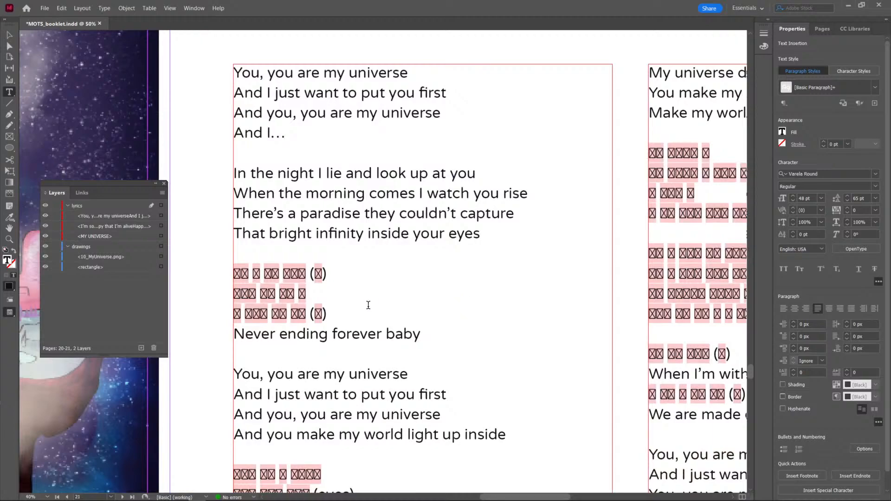
drag(327, 314, 233, 271)
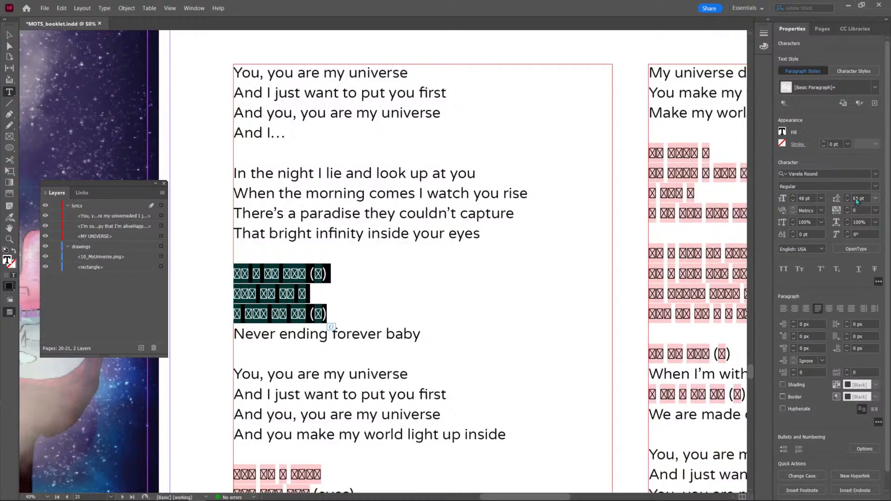
Try Garamond Bold on the three selected lines of missing characters.
click(853, 173)
text(gara)
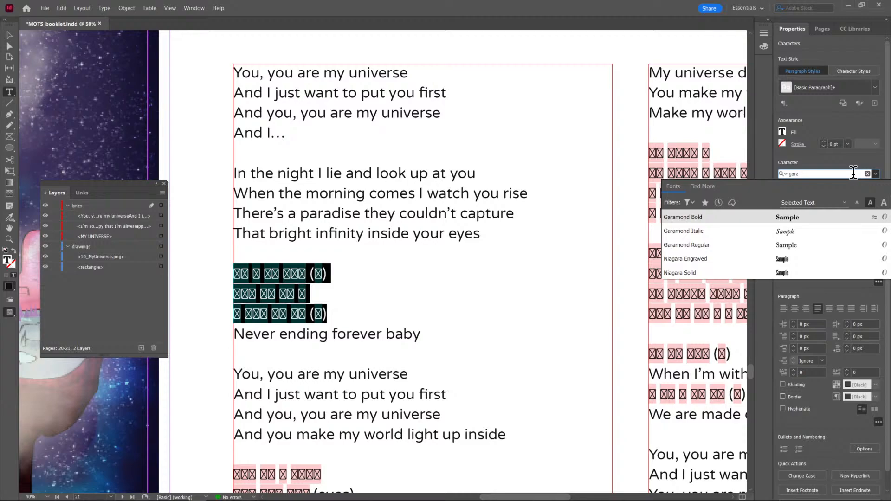
click(774, 222)
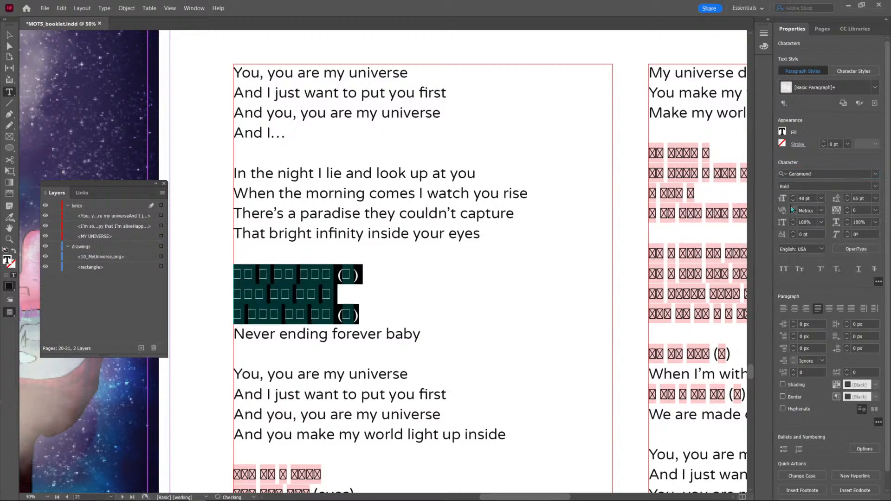
Compare other fonts for the selected lines of missing characters and apply Arial Bold.
click(875, 175)
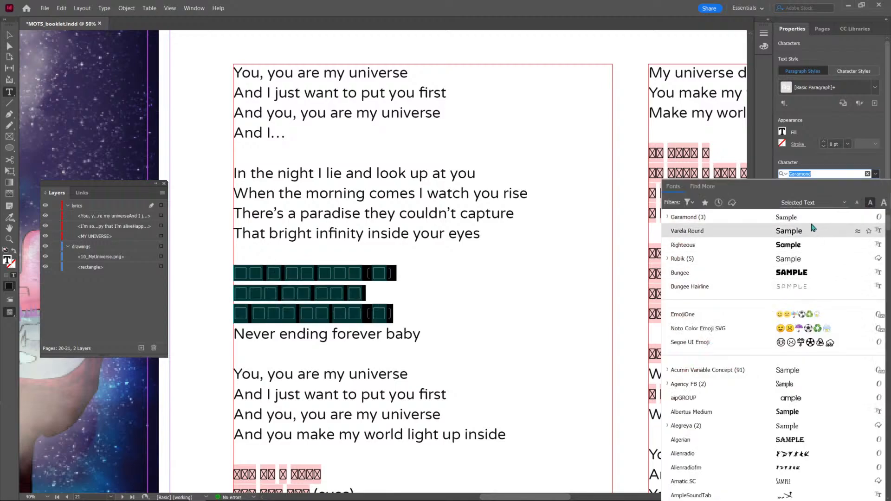
click(799, 202)
click(793, 215)
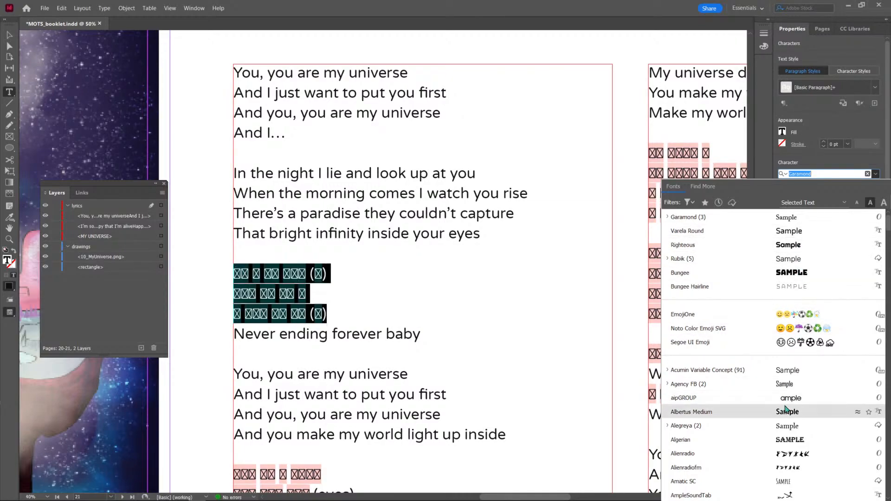
scroll(785, 381, down, 1)
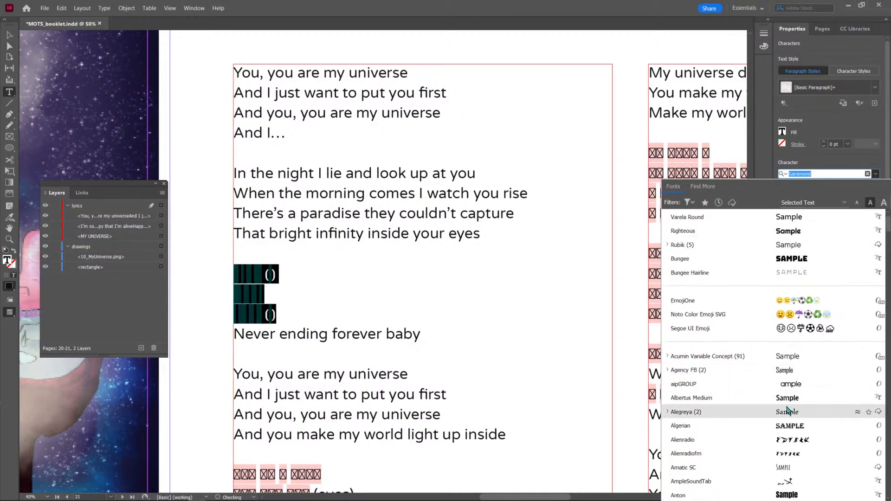
scroll(788, 411, down, 3)
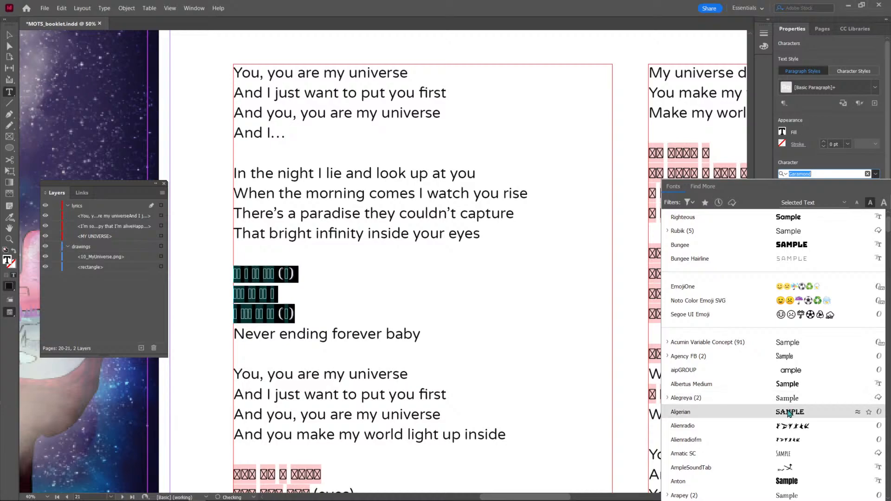
scroll(789, 411, down, 2)
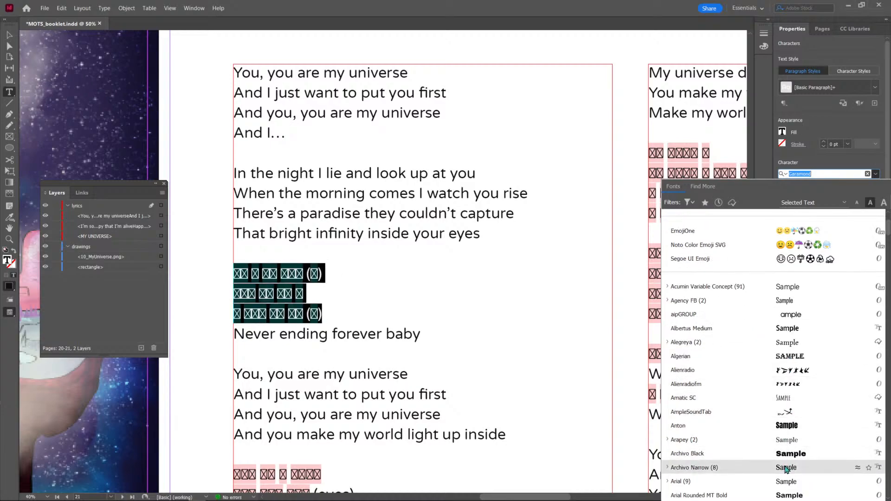
scroll(786, 469, down, 2)
click(787, 450)
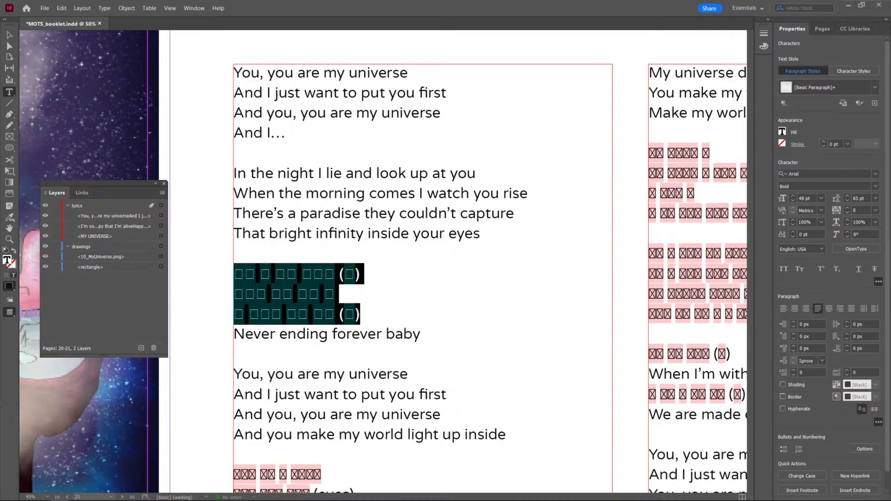
scroll(467, 256, down, 3)
click(411, 258)
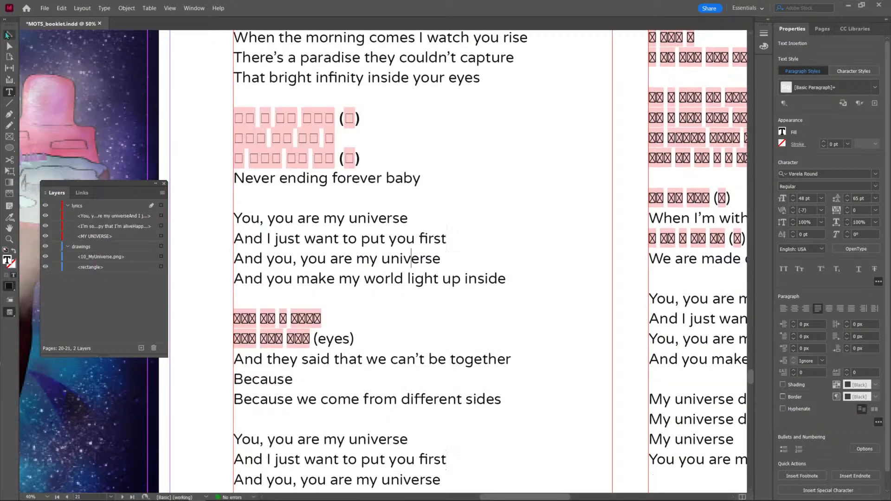
Replace all placeholder lyrics in the threaded frames on the COLORATURA page with the copied song lyrics.
click(7, 36)
scroll(477, 222, down, 3)
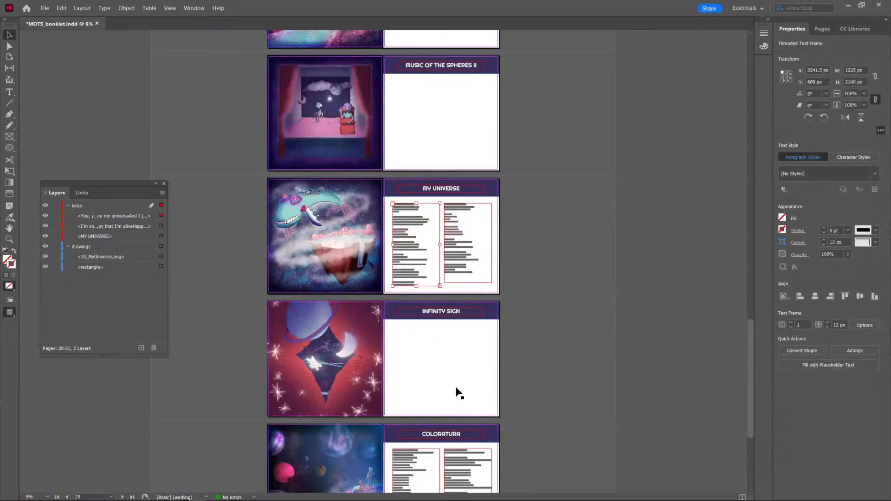
scroll(460, 394, up, 3)
scroll(463, 402, down, 10)
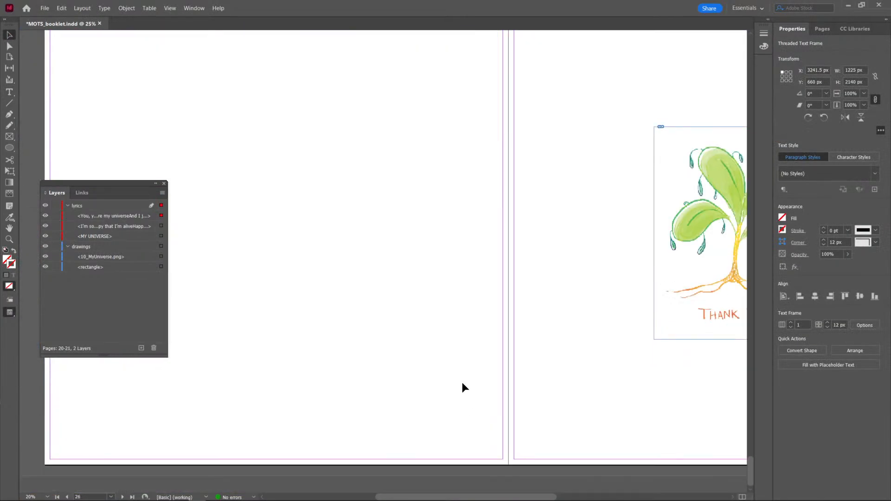
scroll(460, 374, up, 10)
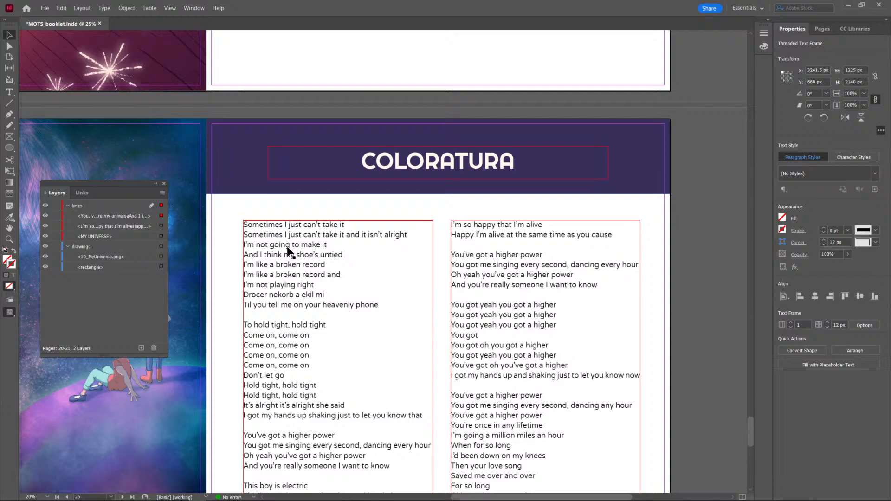
double_click(270, 232)
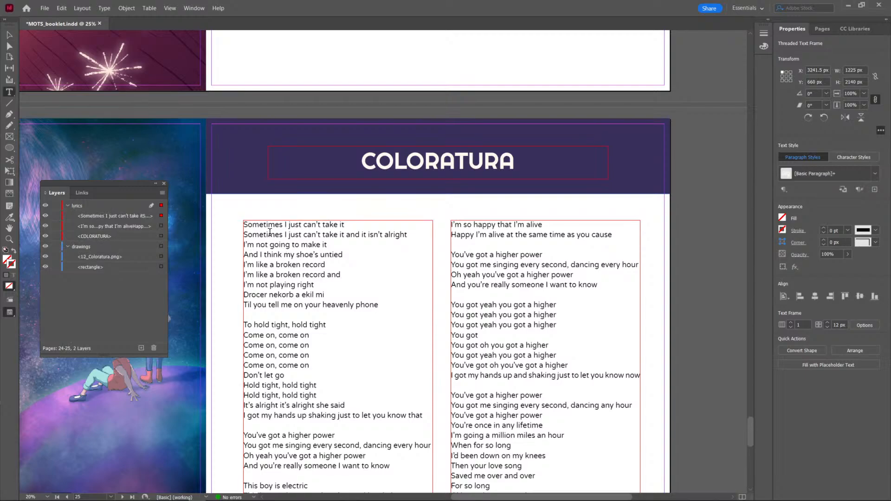
triple_click(270, 233)
key(ctrl+a)
text(Coloratura We fell in through the clouds And everyone before us is there welcoming us now It’s the end of death and doubt And loneliness is out  Coloratura The place we dreamed about The melodies inside yourself and love come pouring out And everyone’s allowed We’re feathered by the crowd  And up there in the heavens Galileo and those pining for the moon Know it’s a slow burn Through Pioneer and Helix Oumuamua, Heliopause and Neptune We’re a slow burning tune But we’ll get there so for now In this crazy world I do I just want you  In the end it’s all about The love you’re sending out  And up there in the heavens The explorers who’ve all gathered by balloon Saw the world turn Through Voyager, Callisto, Calliope, Betelgeuse, the Neon Moons We’re a slow burning tune But we’ll touch down soon So will you And in this crazy world I do I just want you  And up there in the heavens Galileo saw reflections of us too Pluribus unum, unus mundus All the satellites imbue The purple, yellow, green, red, orange and the blue  Oh it’s a crazy world it’s true  Sing it out Ohohohoh Ohohohoh Ohohohoh Ohohohoh  And in this crazy world I do I just want In this crazy world it’s true I just want you  Poets prophesy up in the blue Together that’s how we’ll make it through)
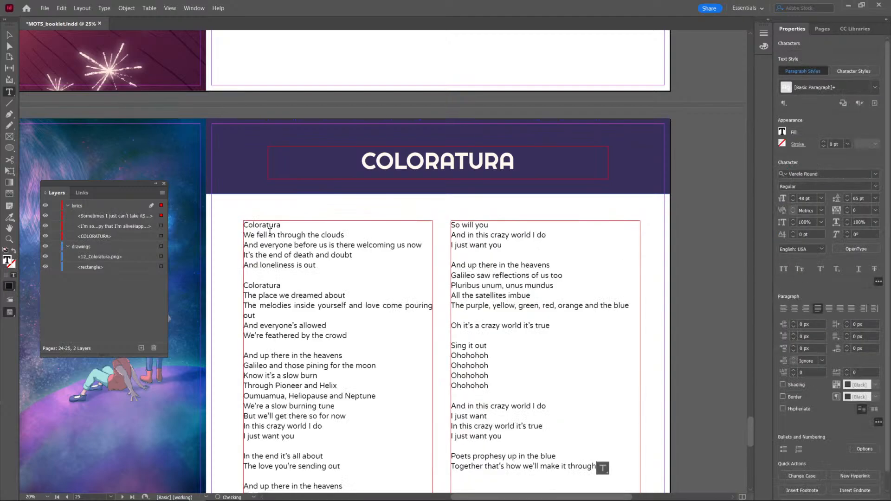
scroll(315, 269, down, 3)
scroll(315, 268, up, 1)
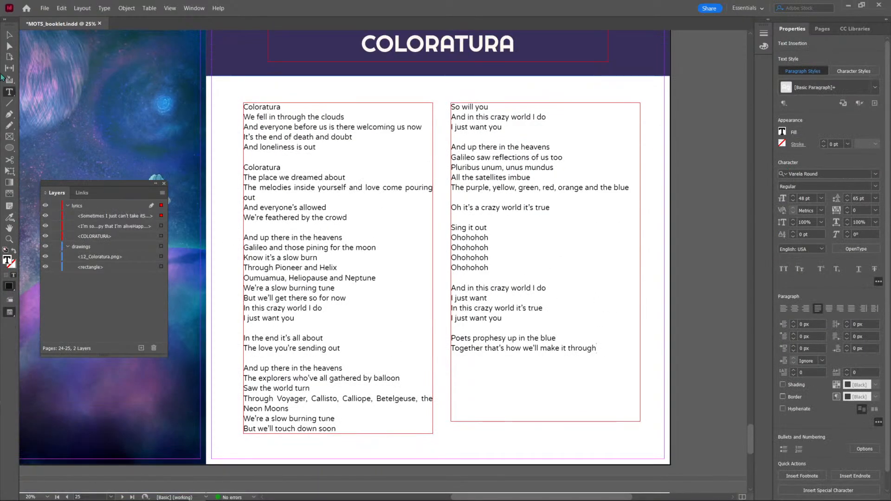
Shorten the first lyrics frame on the COLORATURA page to end just below "Neon Moons", and save the booklet.
key(Escape)
click(332, 436)
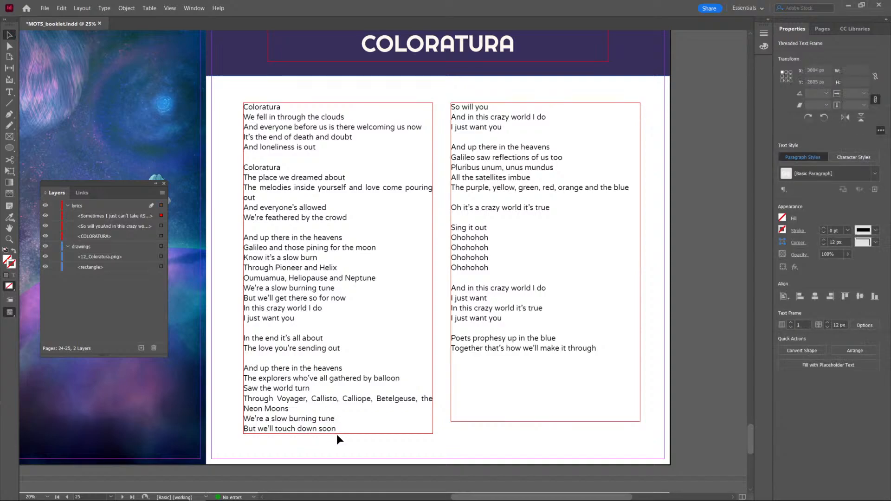
click(342, 426)
drag(337, 434, 337, 415)
click(335, 435)
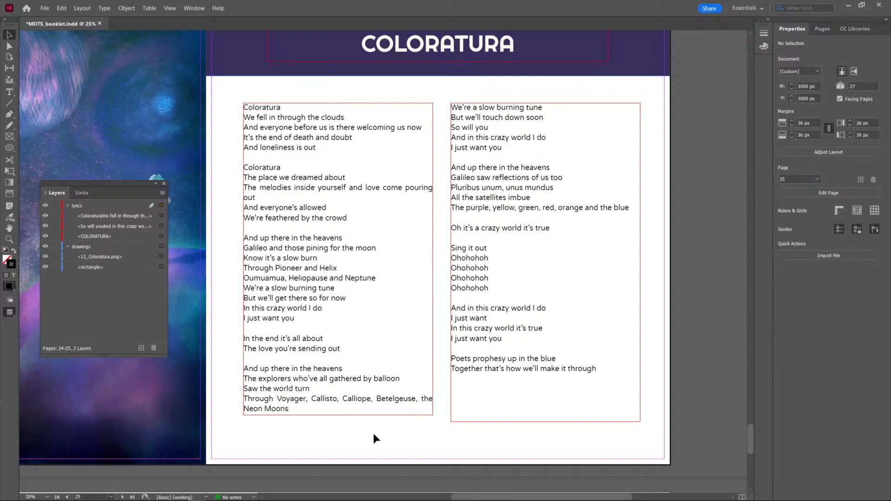
key(ctrl+s)
Return to the opening pages of the booklet and turn on Overprint Preview.
scroll(372, 418, down, 3)
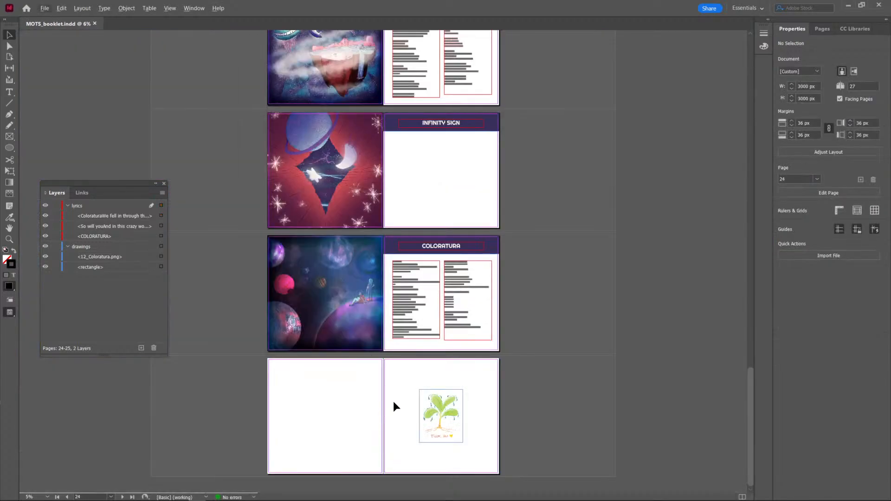
scroll(397, 315, up, 3)
scroll(398, 315, up, 20)
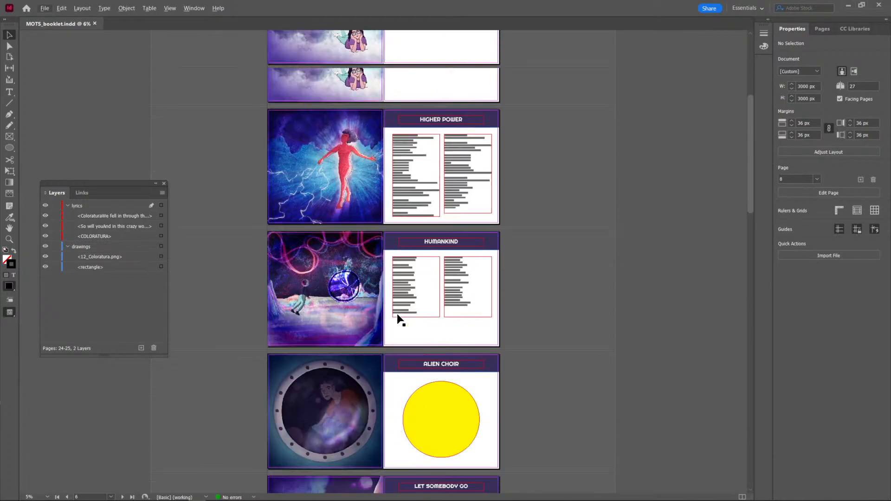
scroll(410, 270, up, 5)
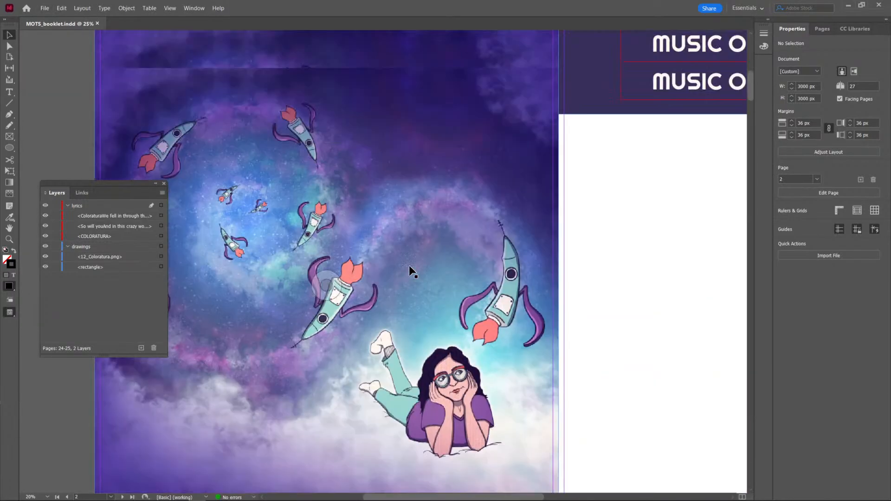
scroll(410, 268, down, 5)
scroll(457, 199, up, 2)
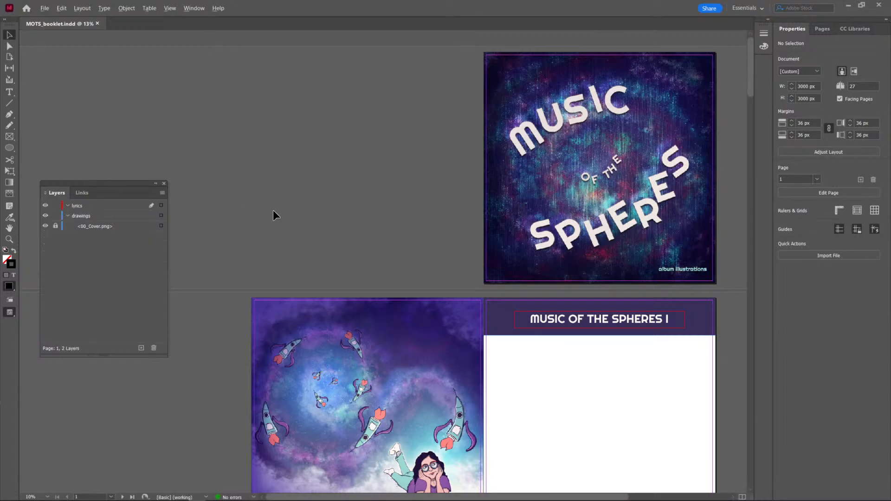
scroll(273, 210, down, 2)
click(169, 8)
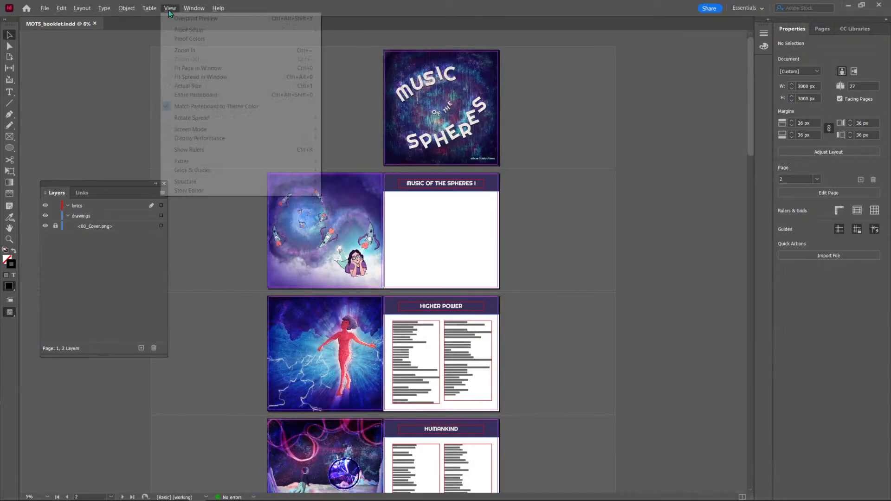
click(186, 16)
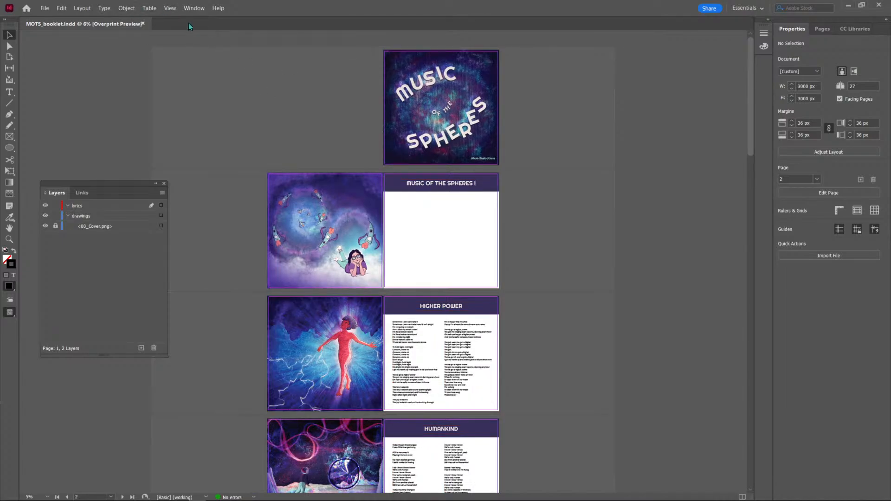
Hide the guides across the booklet.
click(170, 9)
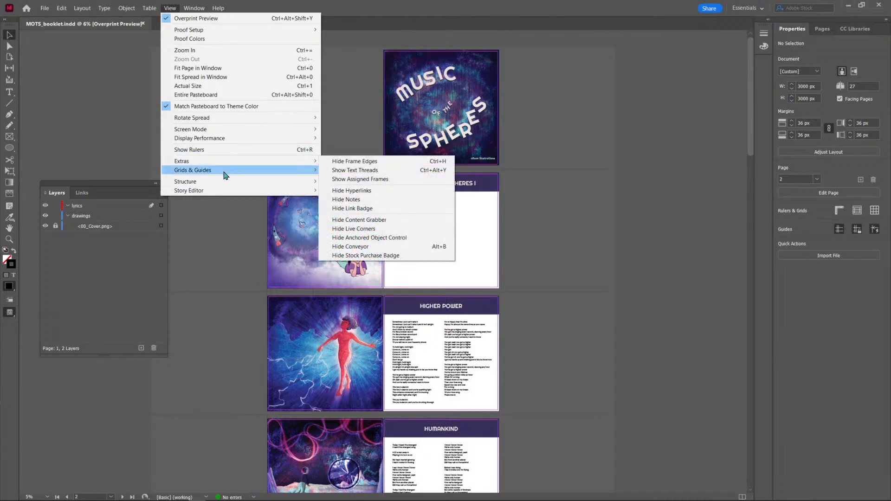
mouse_move(222, 171)
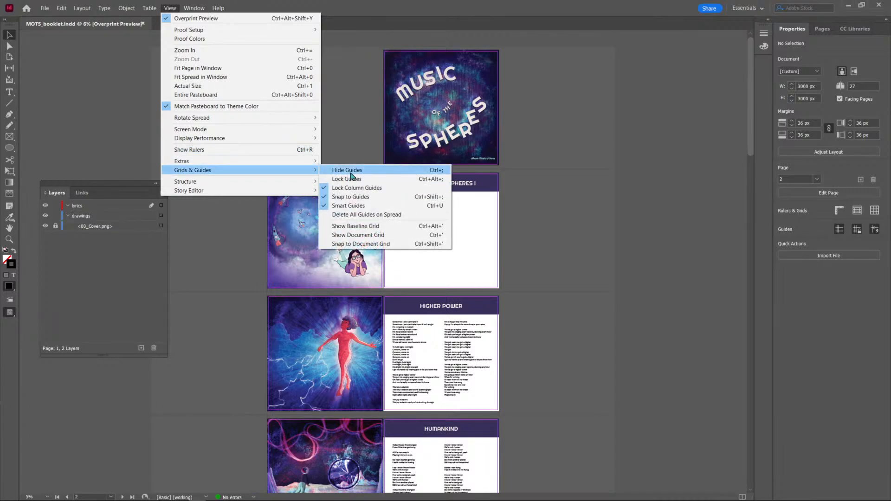
click(351, 171)
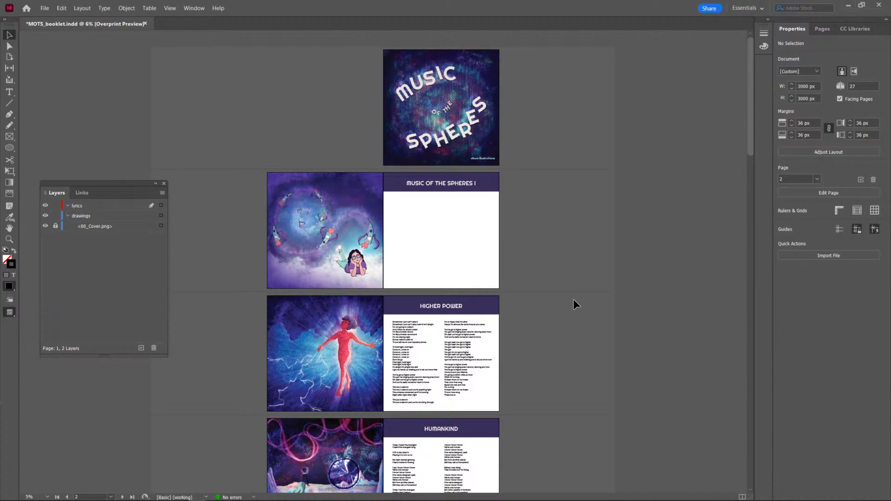
Review the booklet spreads from the cover through the HUMAN HEART page without guides.
scroll(573, 301, down, 2)
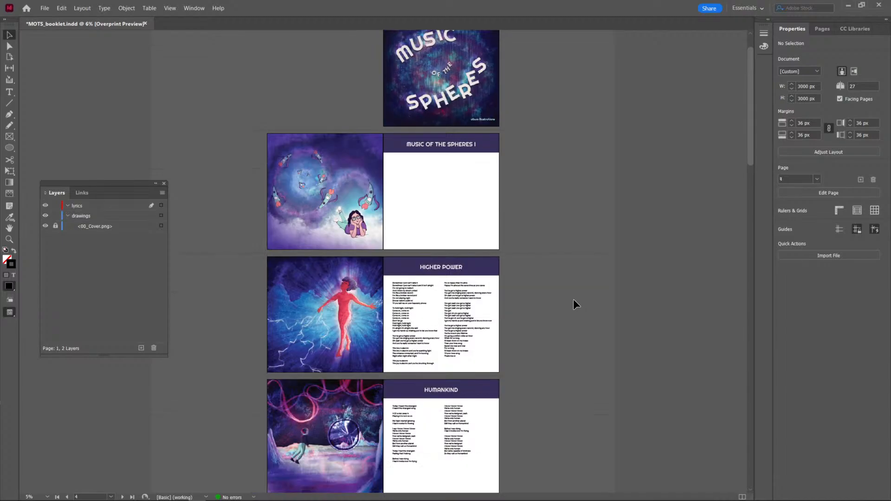
scroll(574, 305, down, 1)
scroll(574, 304, down, 1)
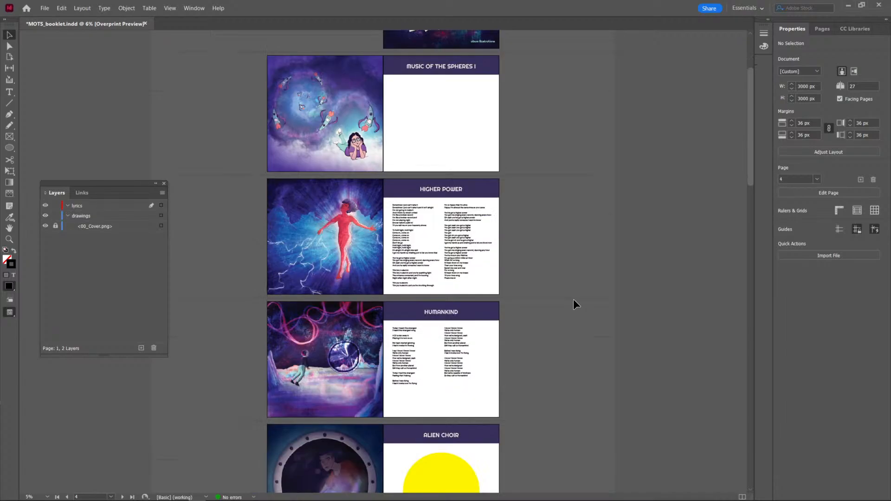
scroll(575, 304, down, 1)
scroll(575, 305, down, 1)
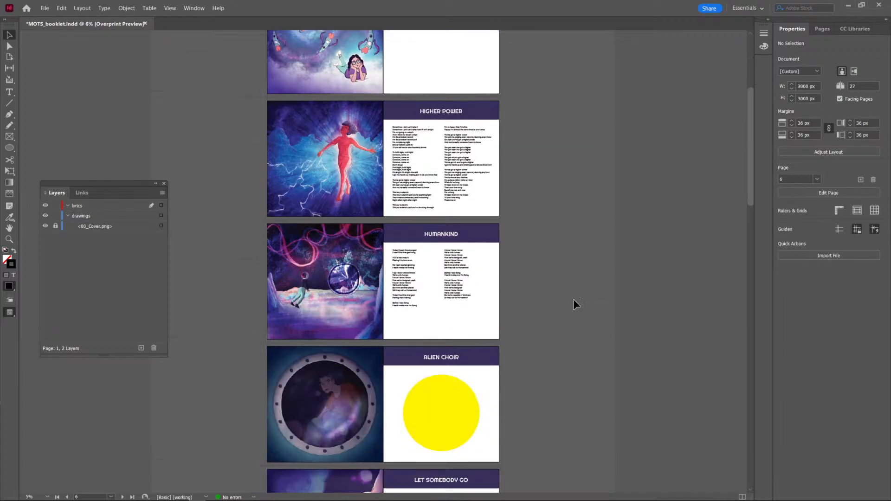
scroll(576, 305, down, 1)
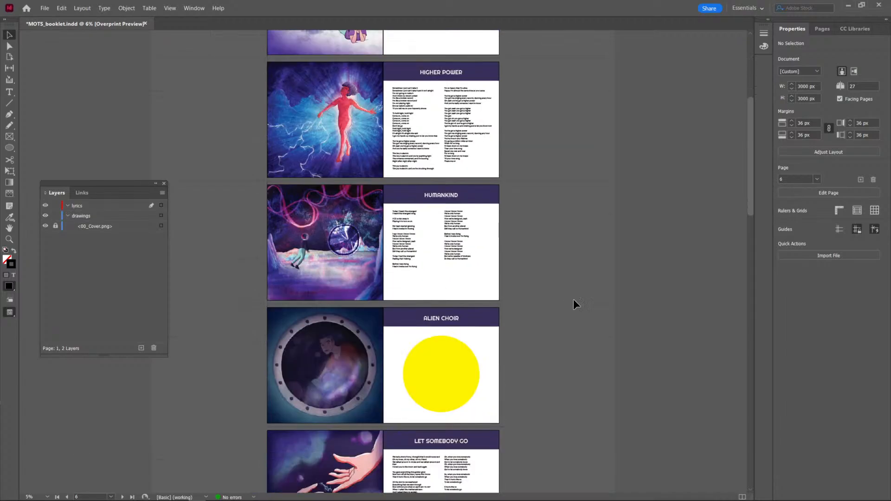
scroll(576, 304, down, 1)
scroll(576, 304, down, 3)
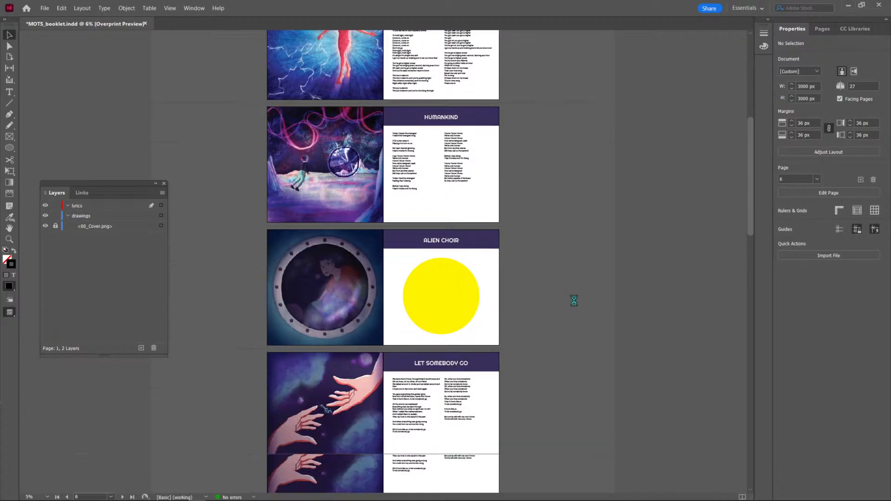
scroll(575, 305, down, 2)
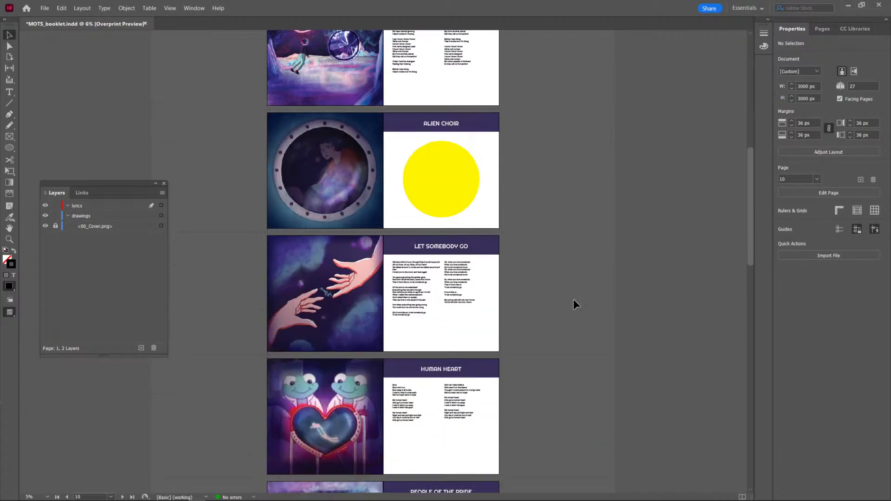
scroll(573, 301, down, 2)
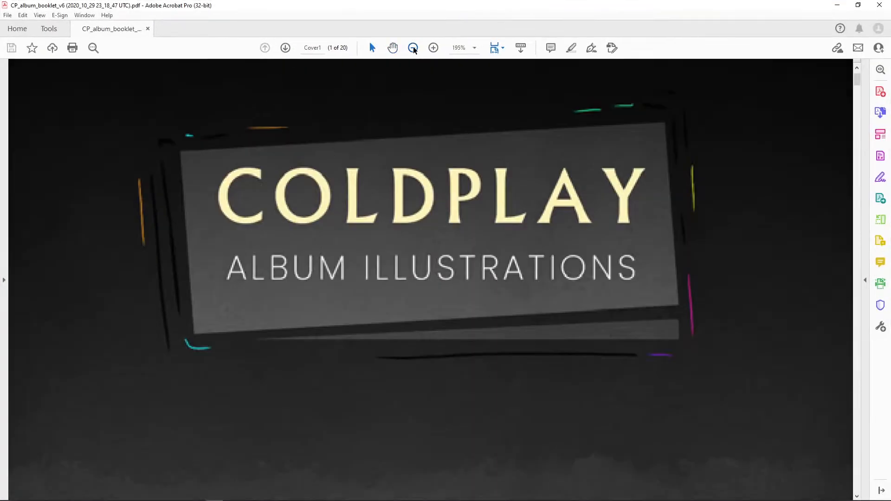
Zoom out to 84.8% in the earlier Coldplay album booklet PDF in Acrobat and examine its cover, contents page and lyrics layout.
click(413, 48)
click(413, 48)
click(413, 48)
click(413, 48)
scroll(470, 305, down, 10)
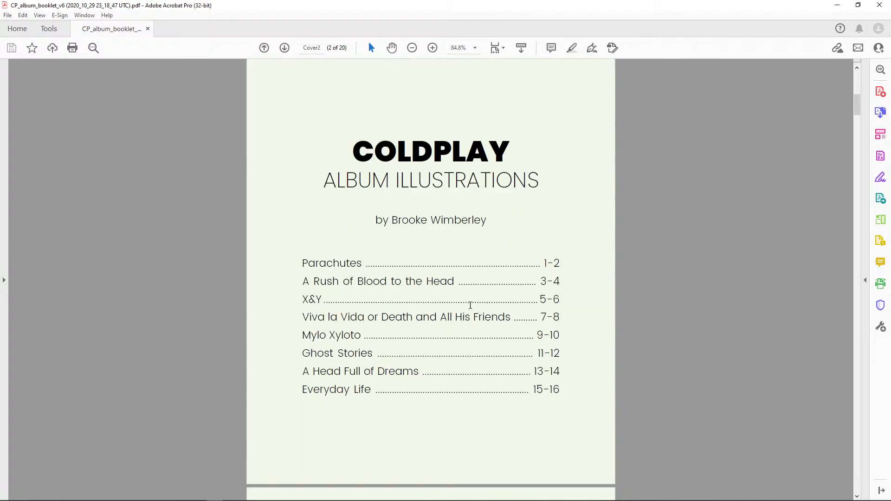
scroll(471, 305, down, 8)
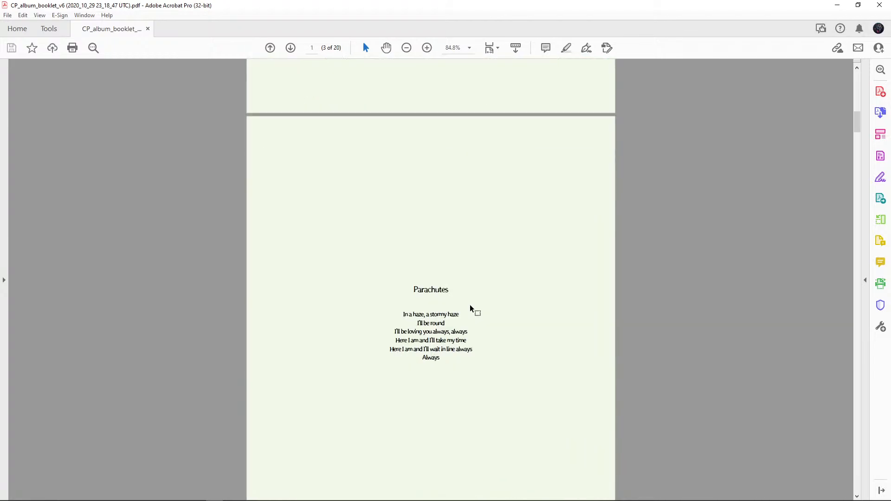
scroll(470, 309, down, 6)
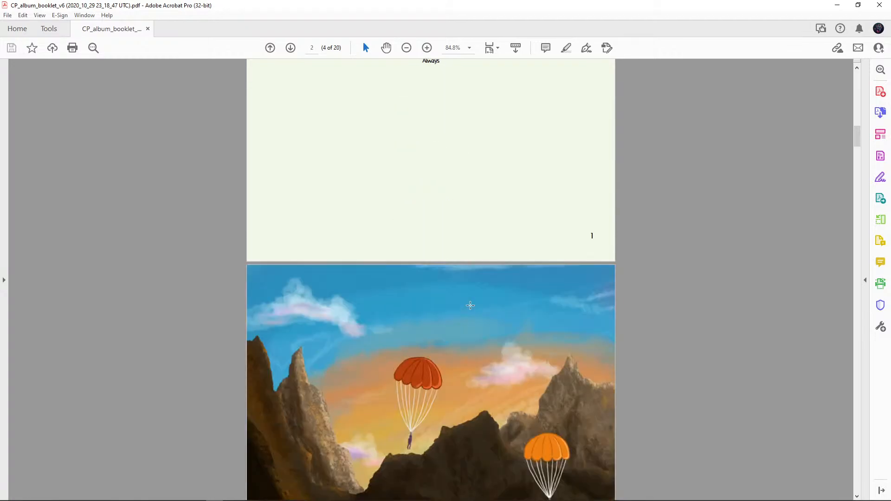
scroll(470, 305, down, 12)
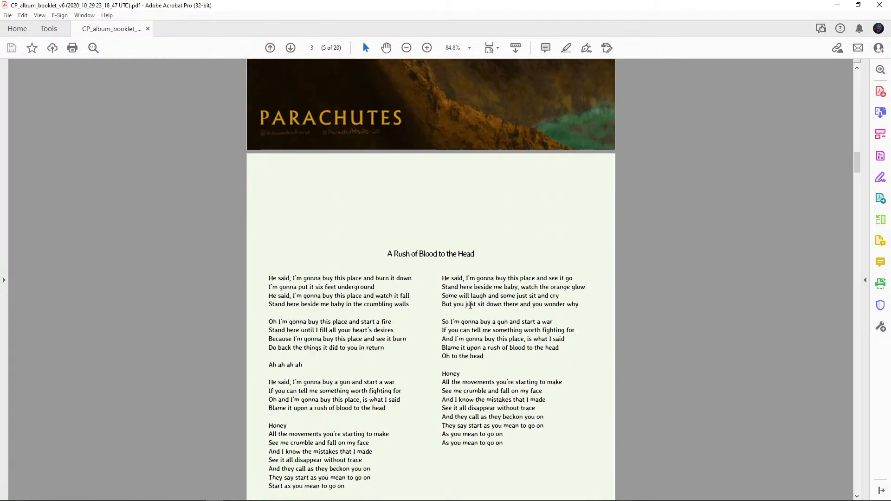
scroll(470, 305, down, 1)
scroll(470, 305, up, 8)
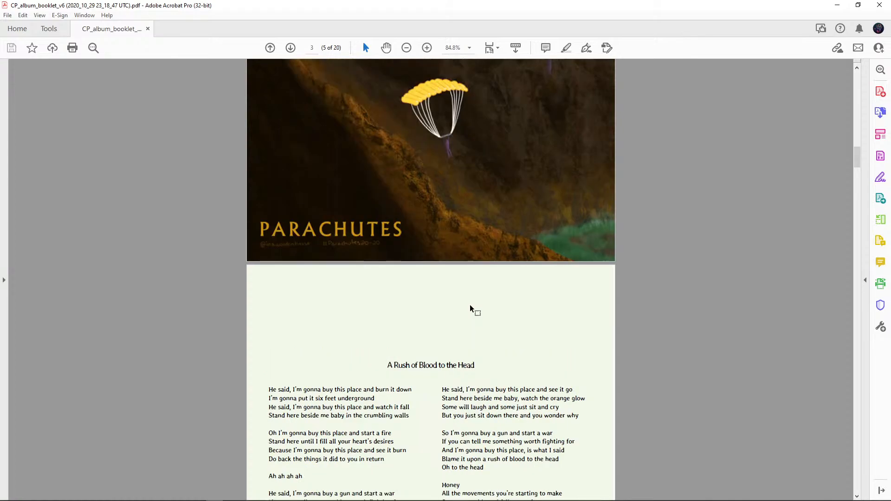
scroll(470, 305, up, 14)
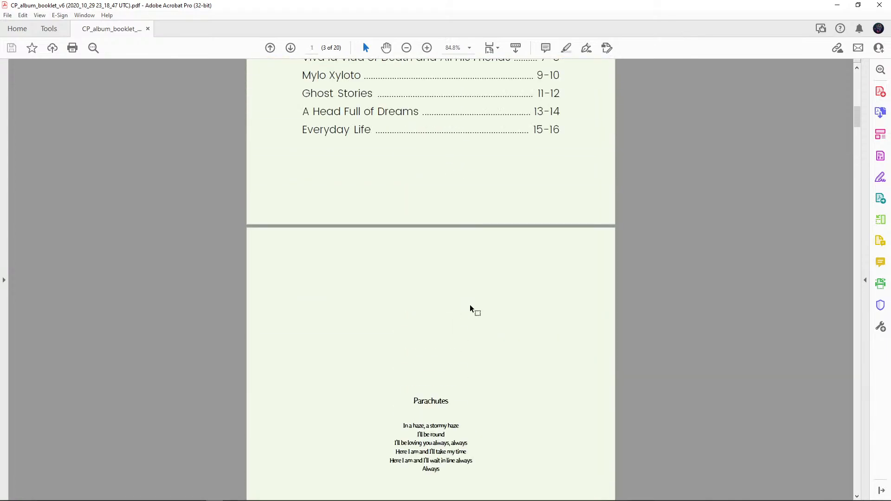
scroll(470, 305, down, 7)
scroll(470, 305, down, 2)
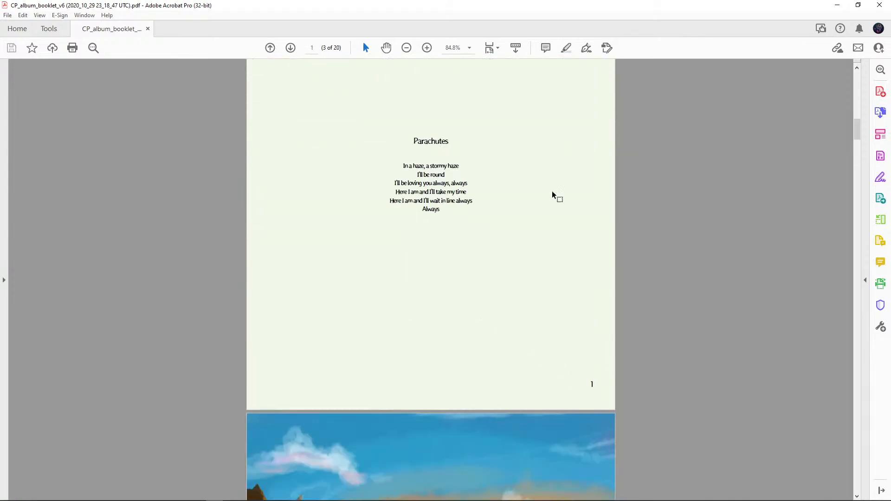
click(64, 18)
mouse_move(90, 23)
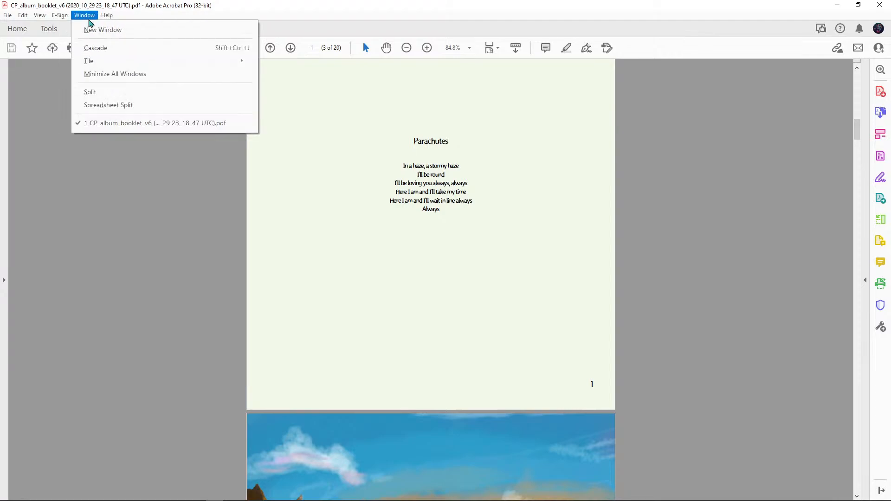
click(418, 378)
scroll(418, 378, up, 10)
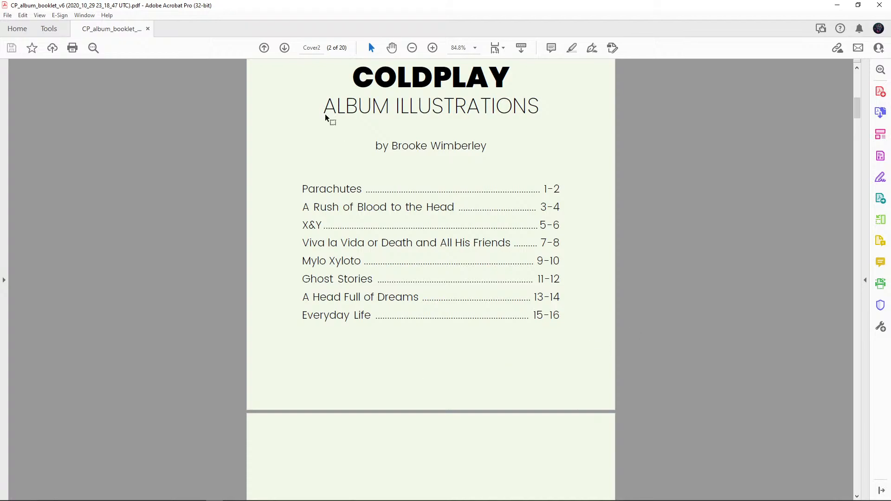
scroll(821, 213, up, 5)
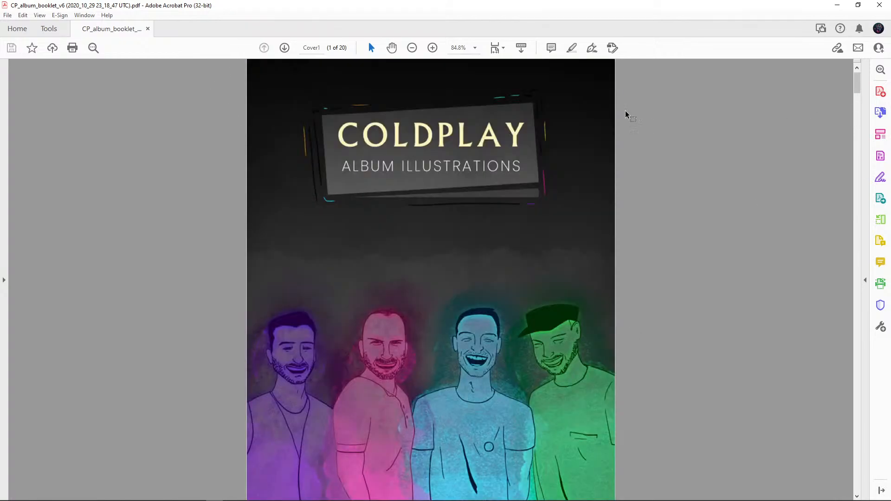
click(88, 17)
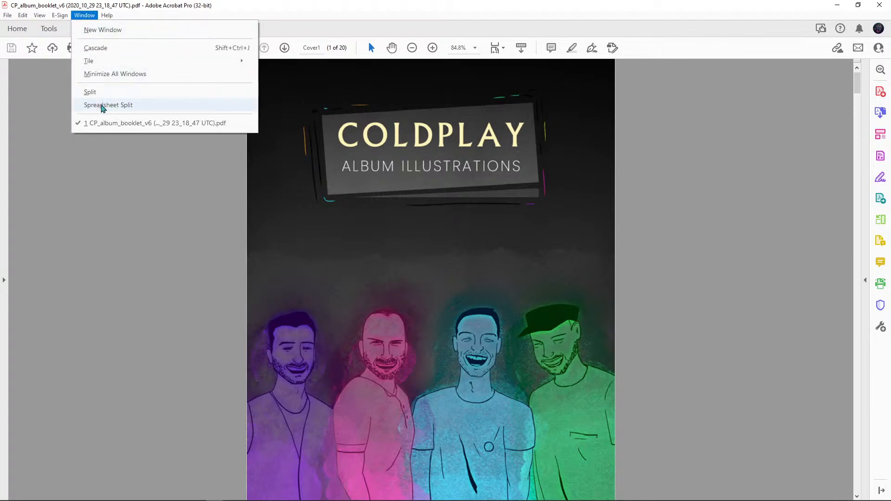
mouse_move(115, 65)
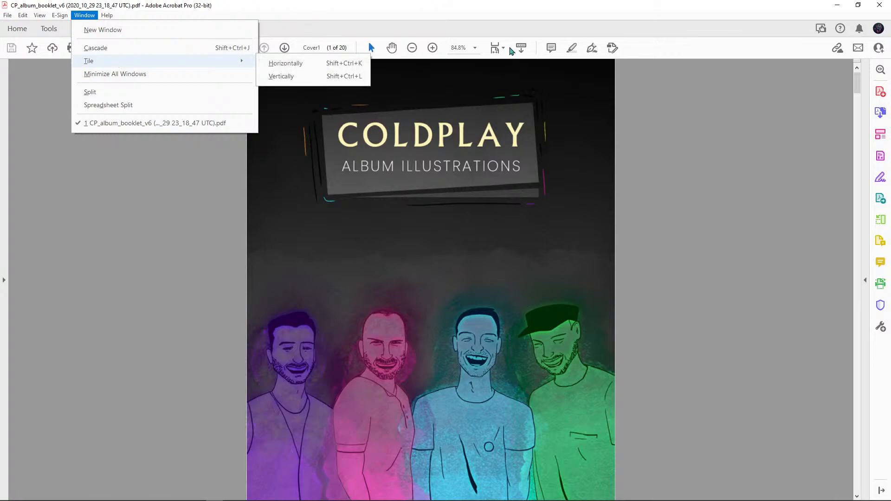
click(499, 51)
scroll(766, 228, down, 10)
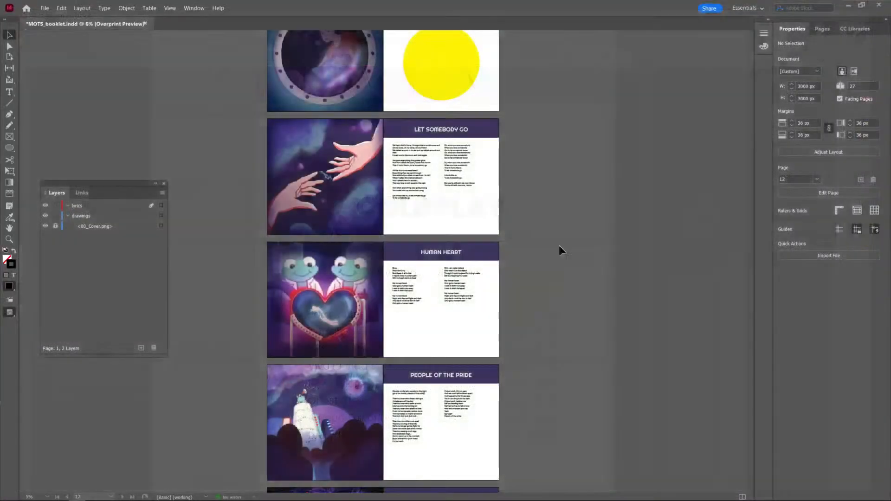
Return to the Music of the Spheres booklet in InDesign and insert two blank pages after the cover.
scroll(537, 251, up, 5)
scroll(536, 254, up, 4)
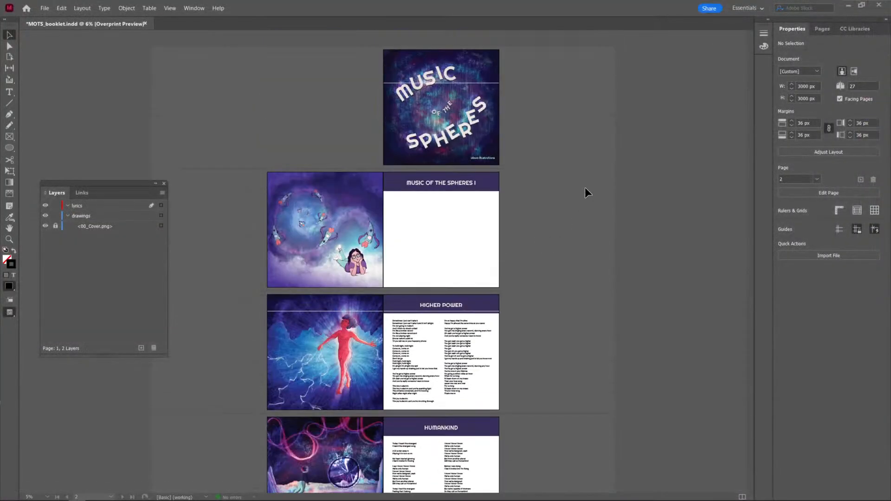
click(829, 29)
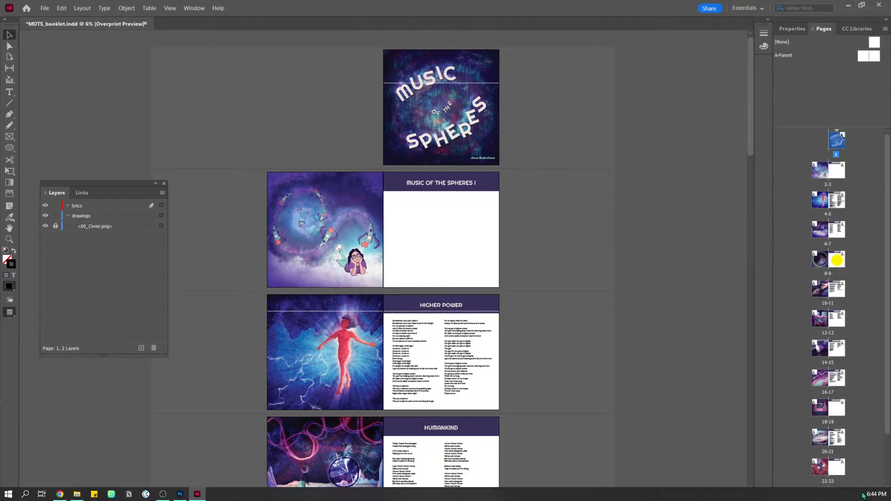
click(863, 497)
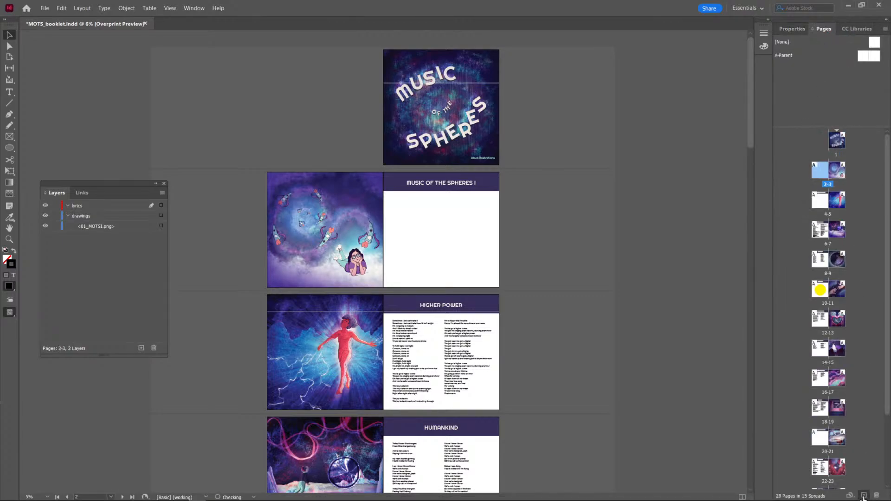
click(863, 496)
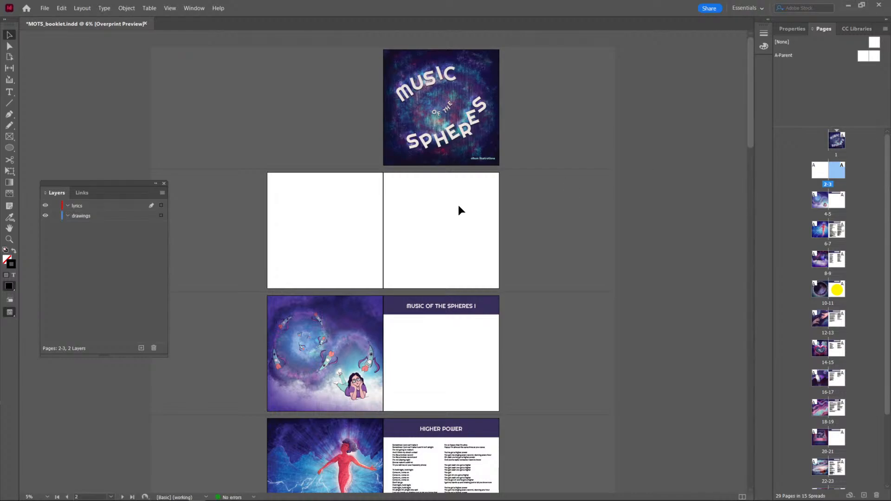
Copy the purple title bar from the MUSIC OF THE SPHERES I page onto page 3 and enlarge it to fill that page.
click(495, 312)
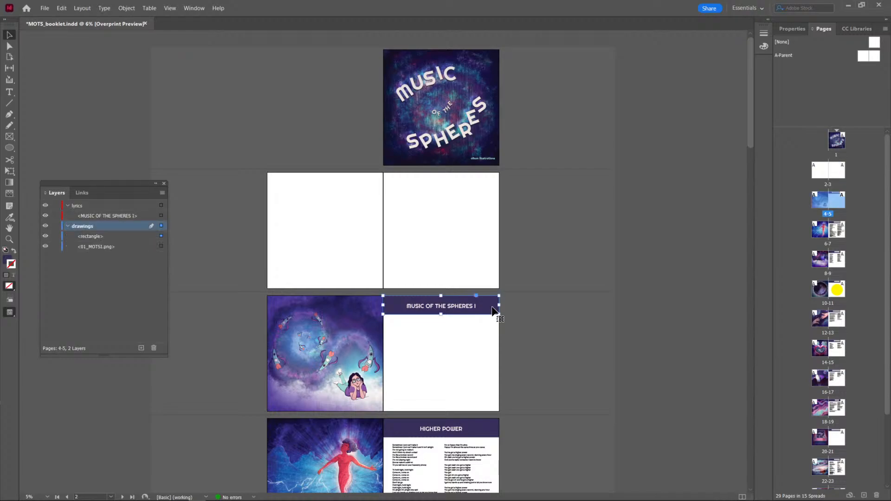
drag(495, 312, 488, 220)
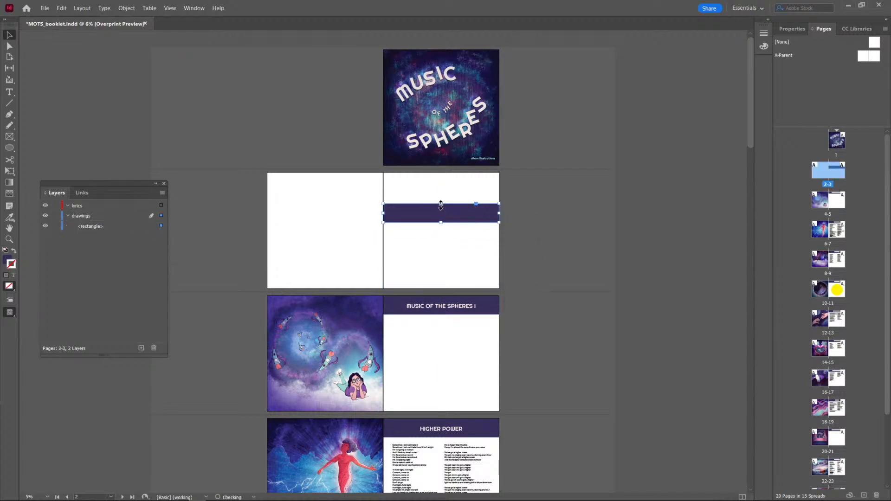
drag(441, 204, 439, 174)
drag(440, 174, 439, 173)
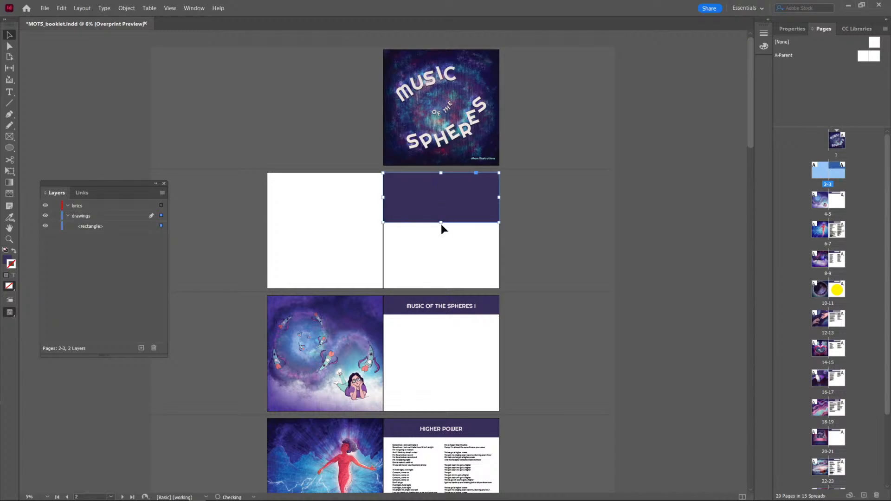
drag(441, 223, 453, 288)
click(575, 271)
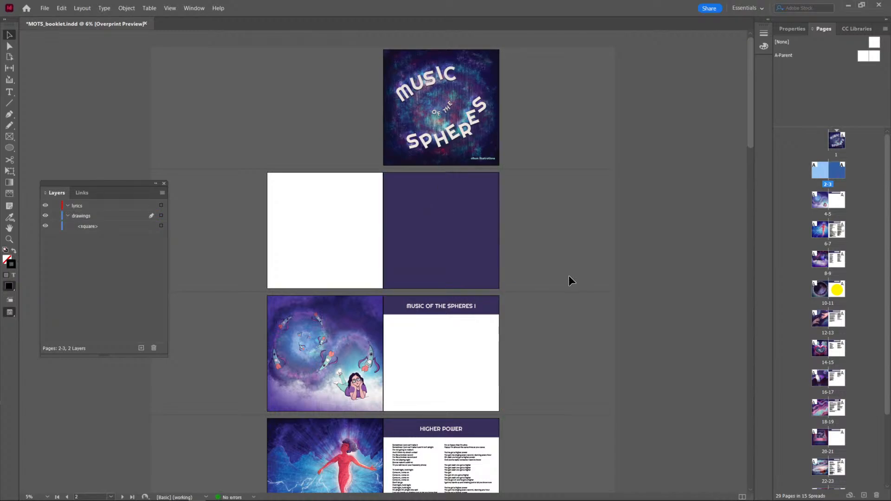
Extend the purple rectangle across page 2 so it covers the whole new spread.
click(404, 223)
drag(383, 230, 267, 230)
click(243, 278)
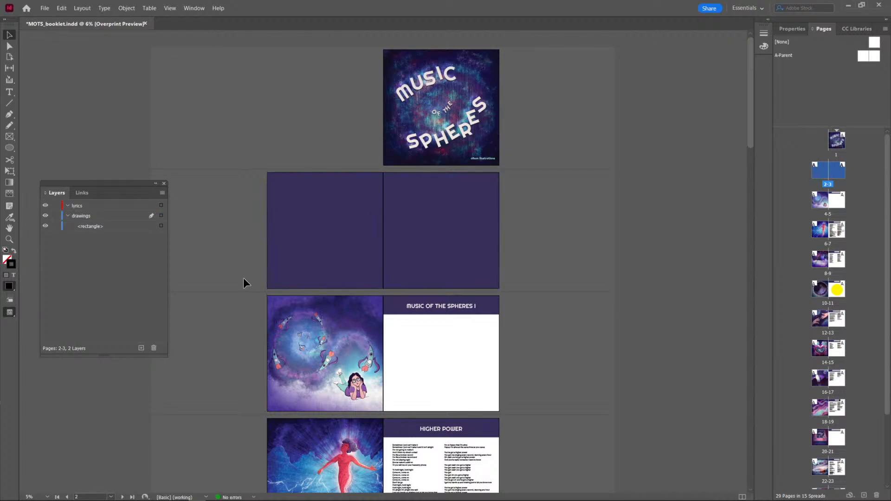
Copy the MUSIC OF THE SPHERES I title text onto the upper part of page 2, centred on the purple background.
scroll(243, 278, down, 1)
scroll(243, 277, up, 1)
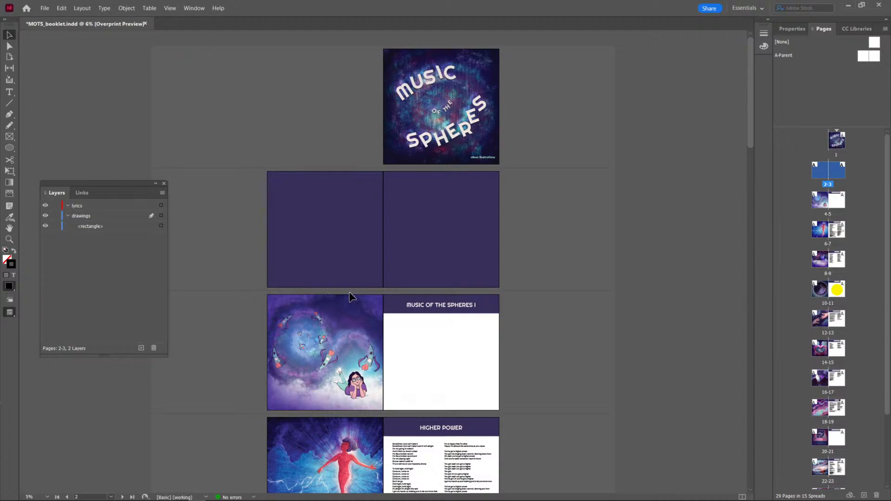
click(437, 308)
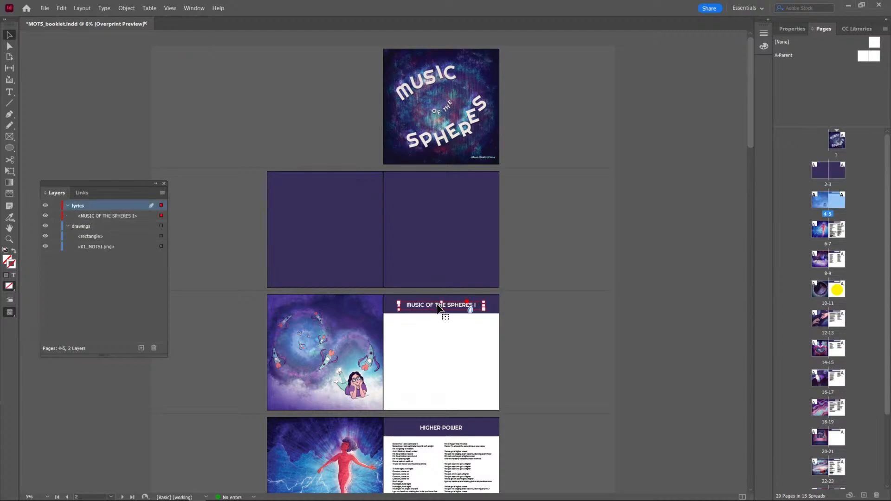
drag(437, 307, 325, 190)
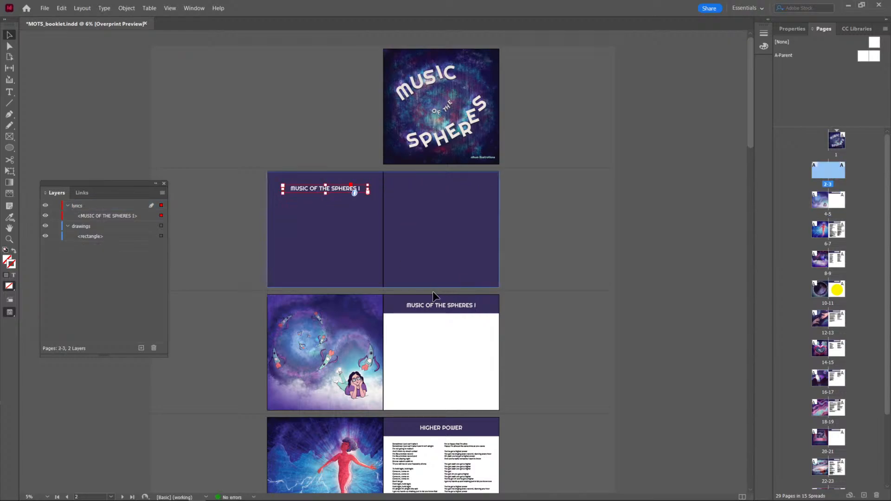
key(Delete)
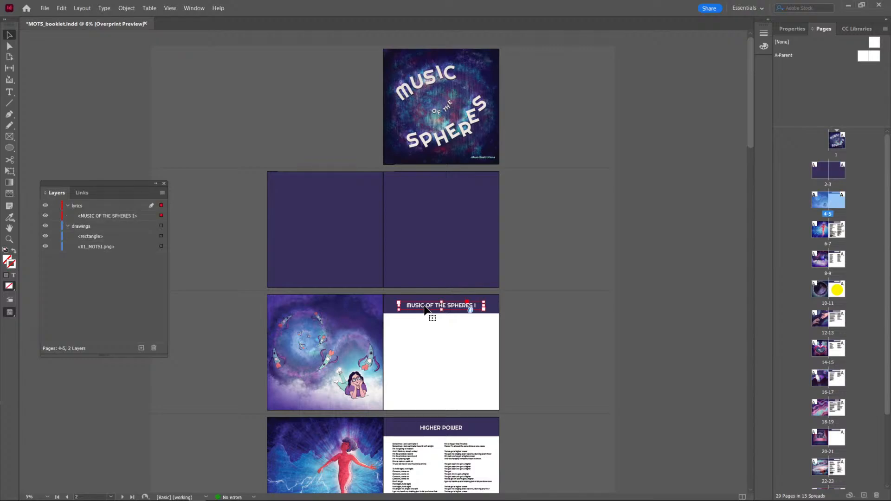
click(300, 195)
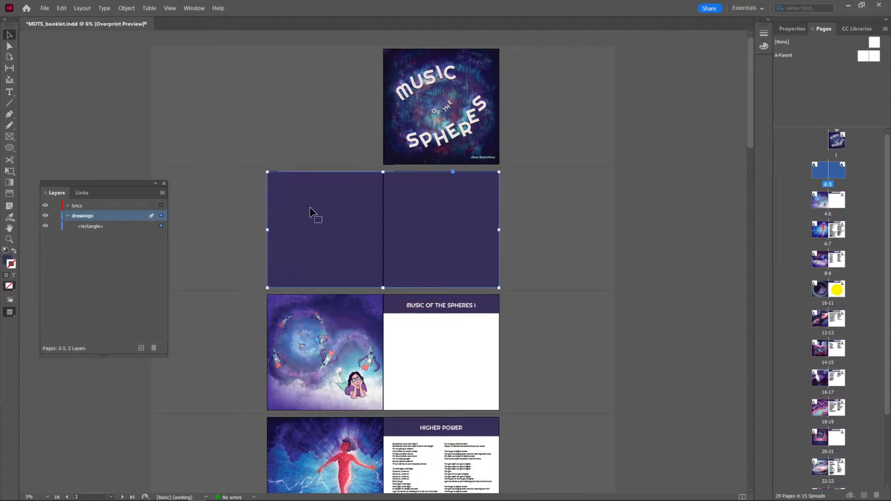
key(ctrl+z)
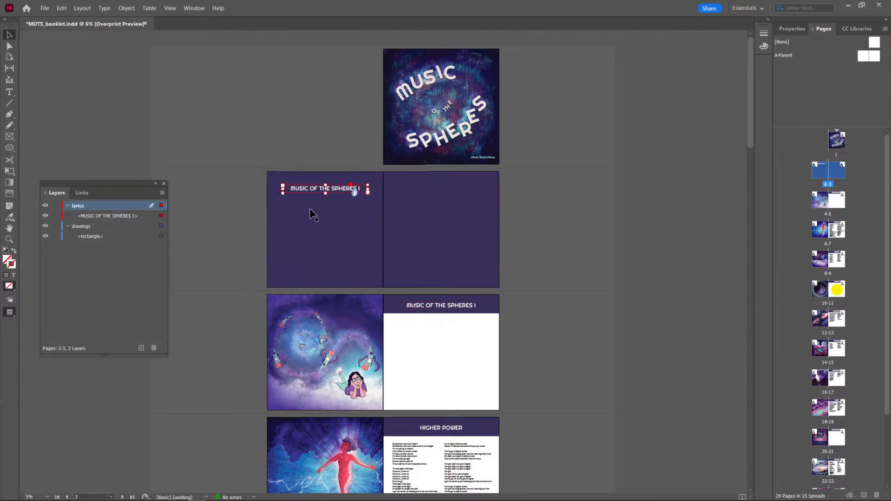
Undo the title's earlier placement and move it straight across from page 3 to page 2, at X 400 px and Y 180 px.
key(Delete)
key(ctrl+z)
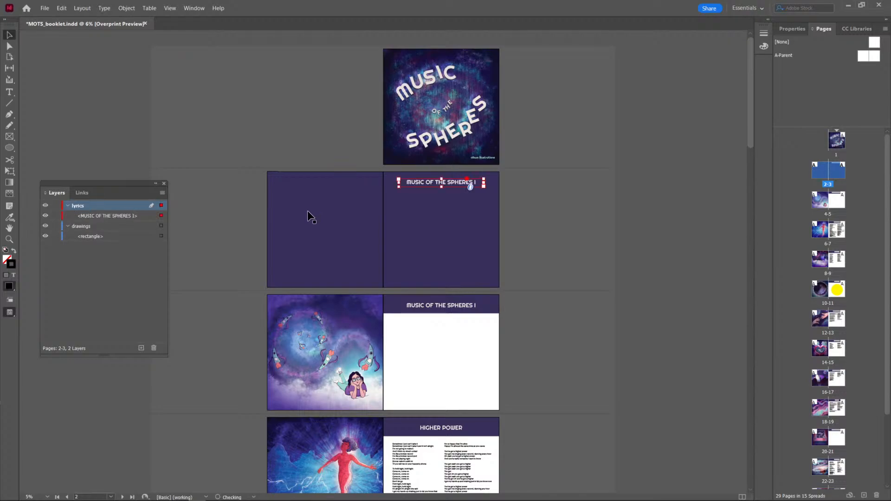
click(790, 30)
drag(469, 189, 354, 190)
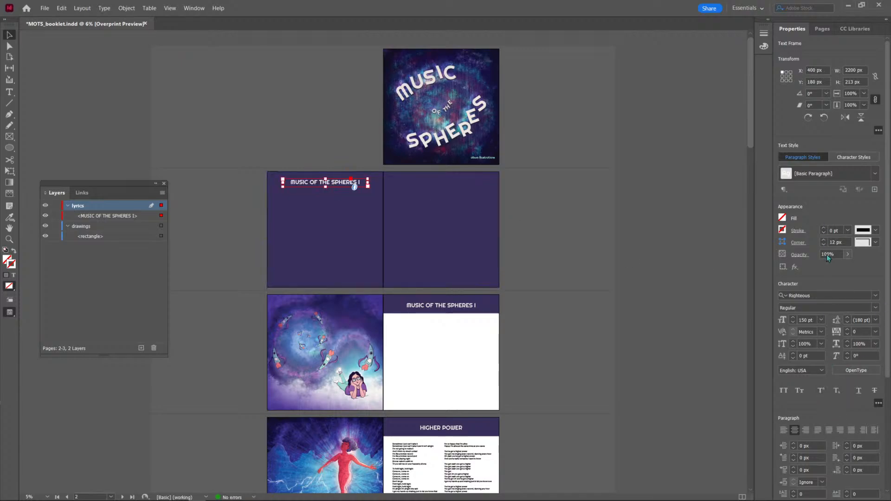
click(624, 210)
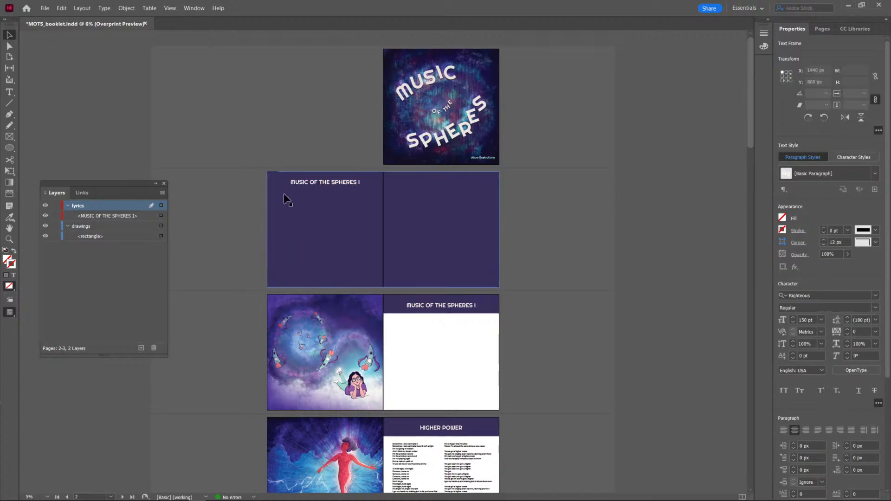
Remove the trailing I from the page 2 title so it reads MUSIC OF THE SPHERES.
click(323, 185)
scroll(849, 460, down, 3)
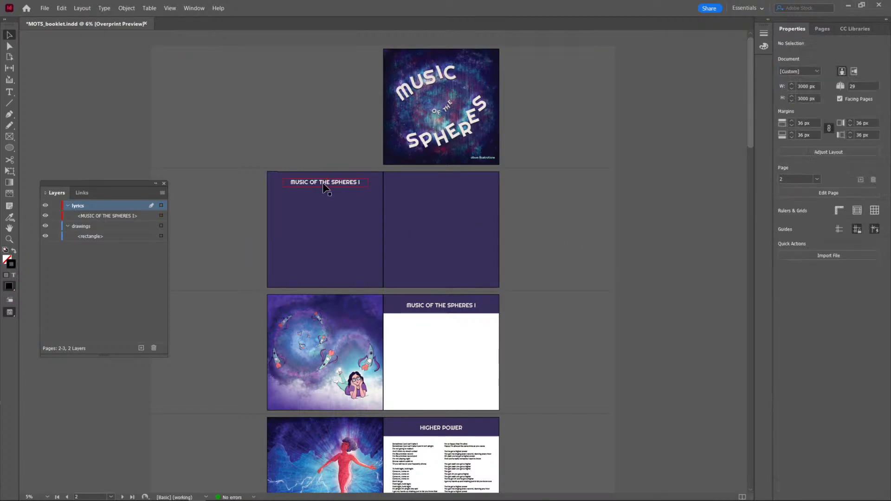
double_click(328, 187)
key(BackSpace)
key(BackSpace)
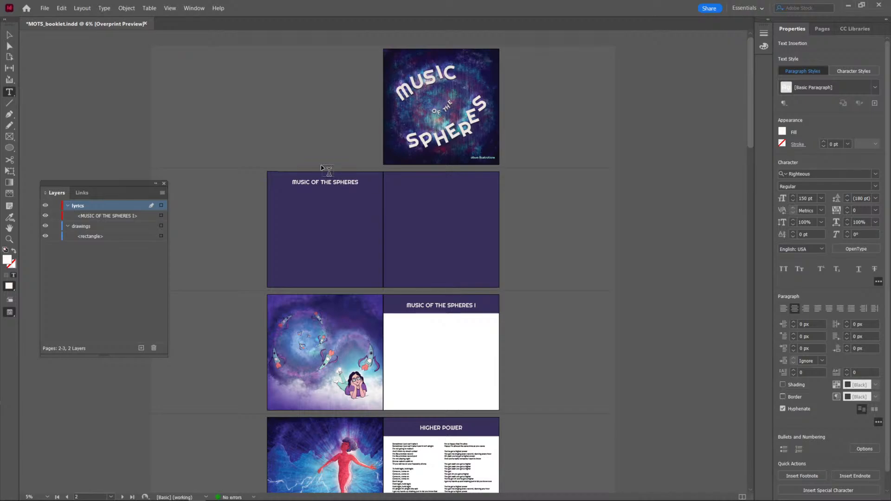
click(10, 35)
click(133, 89)
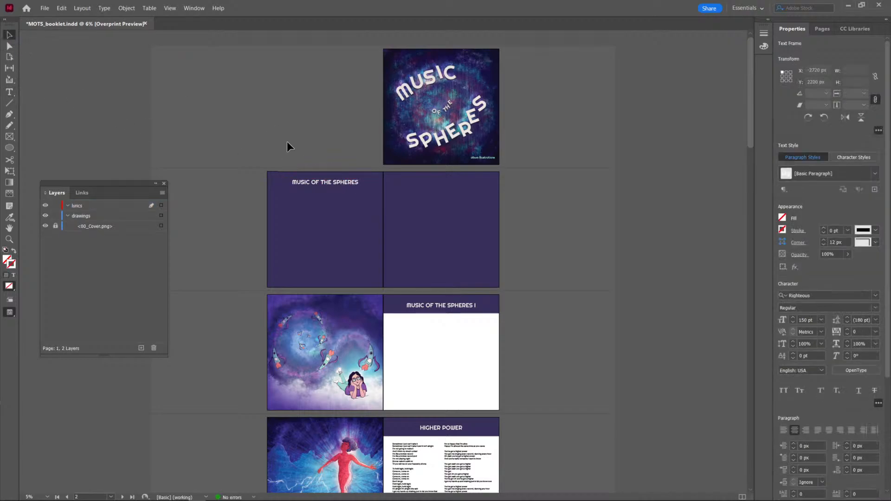
Duplicate the title frame directly below itself on page 2 and replace the copy's text with "album illustrations".
scroll(312, 169, up, 3)
scroll(371, 175, down, 2)
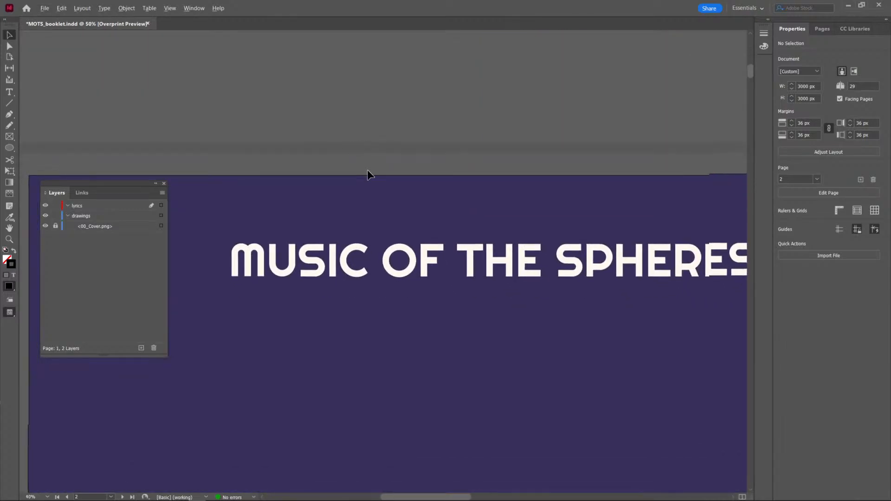
click(400, 216)
drag(414, 218, 419, 254)
double_click(416, 255)
key(ctrl+a)
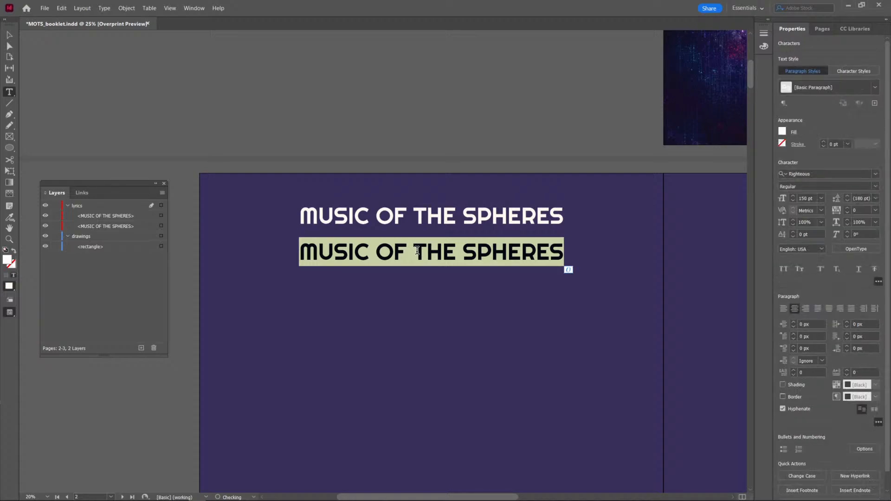
text(album illustrations)
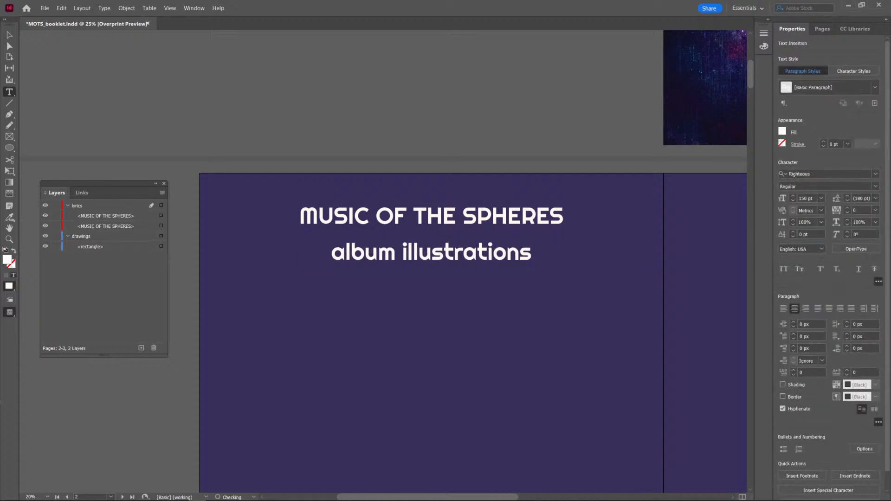
Set the album illustrations subtitle's font size to 72 pt.
key(ctrl+a)
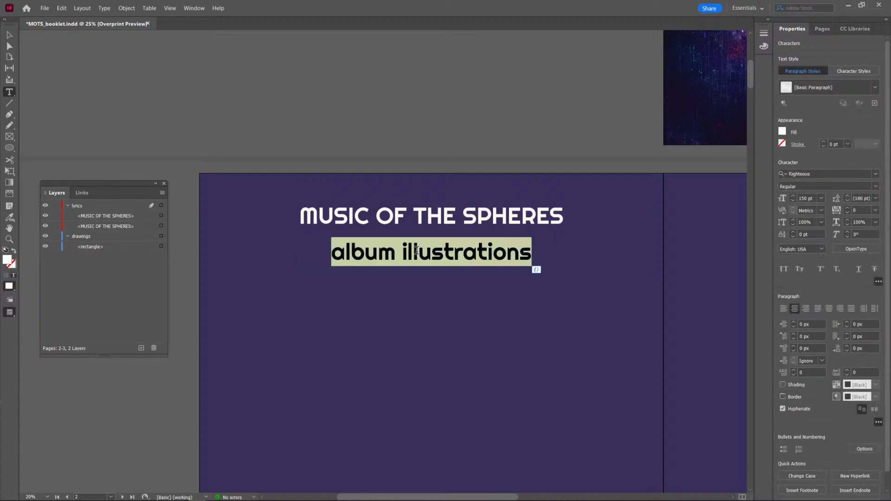
scroll(488, 264, down, 1)
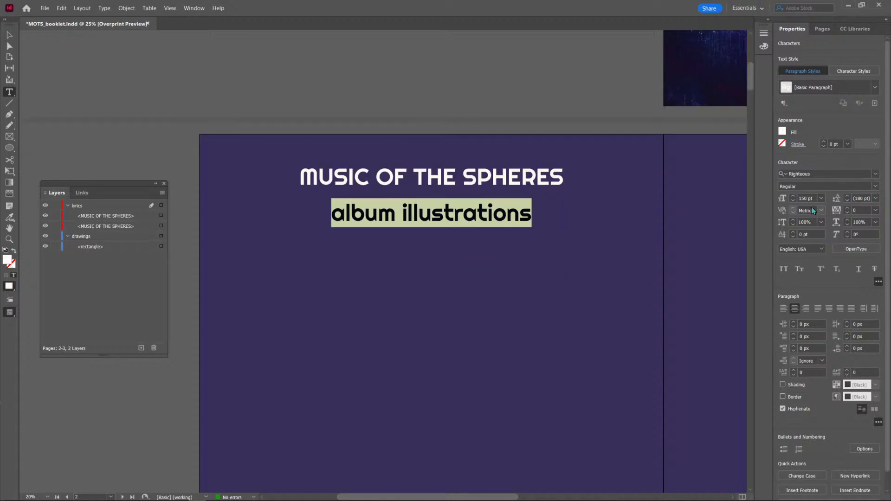
click(821, 199)
click(813, 308)
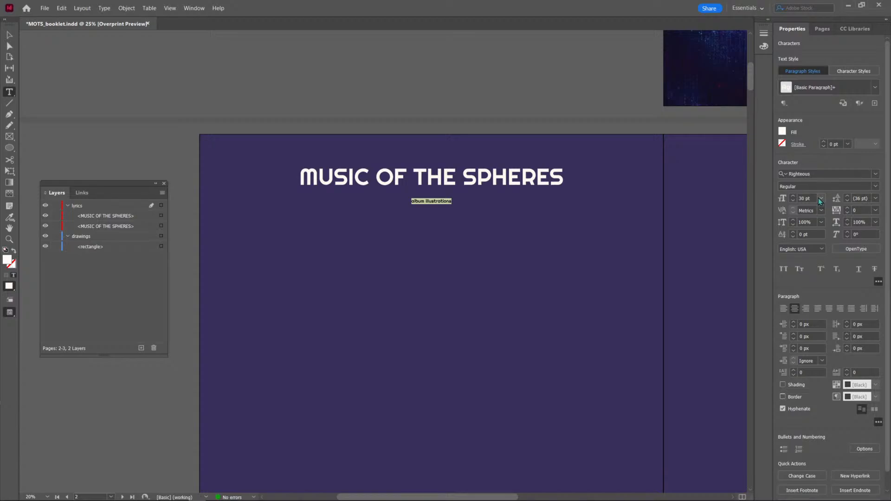
click(820, 199)
click(814, 333)
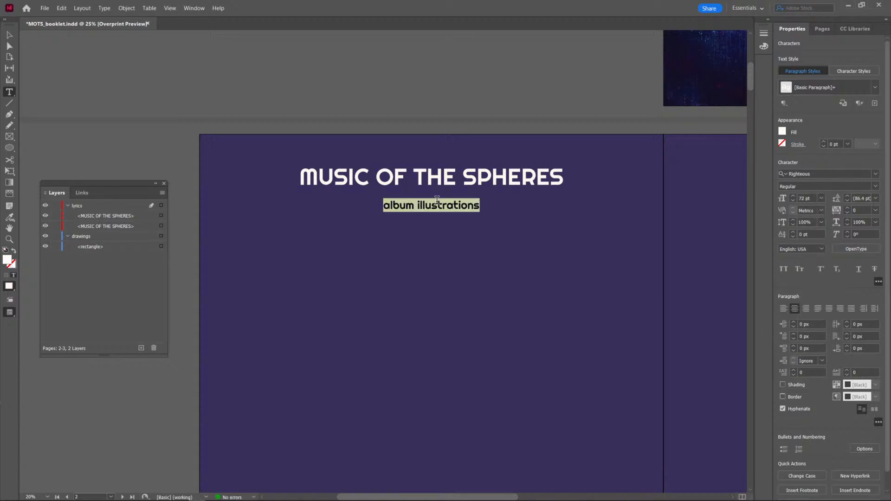
click(437, 200)
click(9, 35)
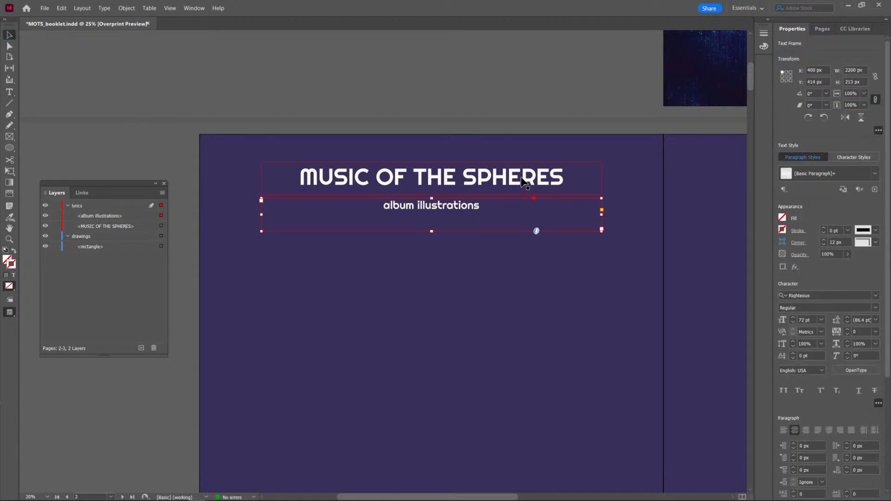
Enlarge the MUSIC OF THE SPHERES title to 200 pt and widen its frame symmetrically to about 2694 px so it fits on one line.
click(496, 173)
triple_click(496, 171)
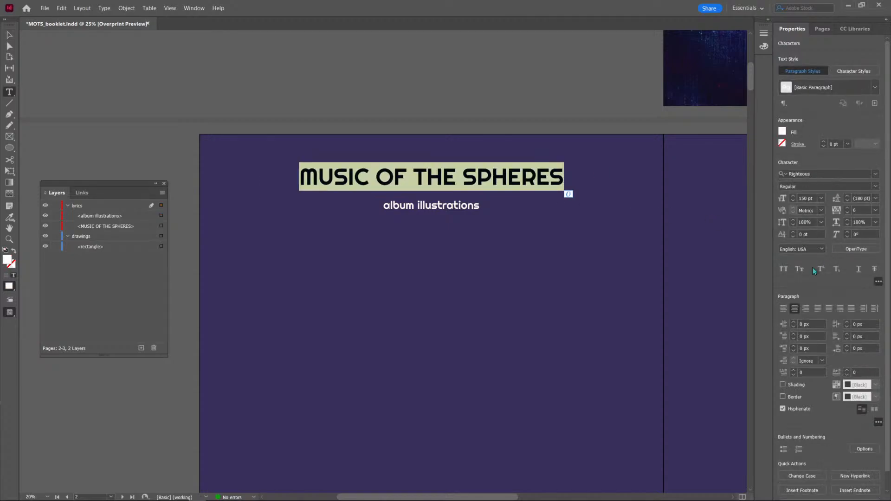
key(shift+Up)
key(shift+Up)
key(shift+Up)
key(shift+Up)
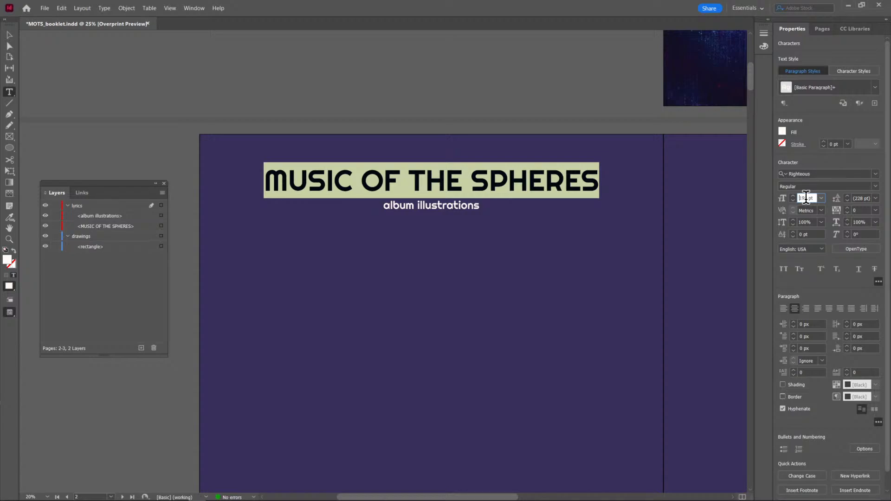
key(shift+Up)
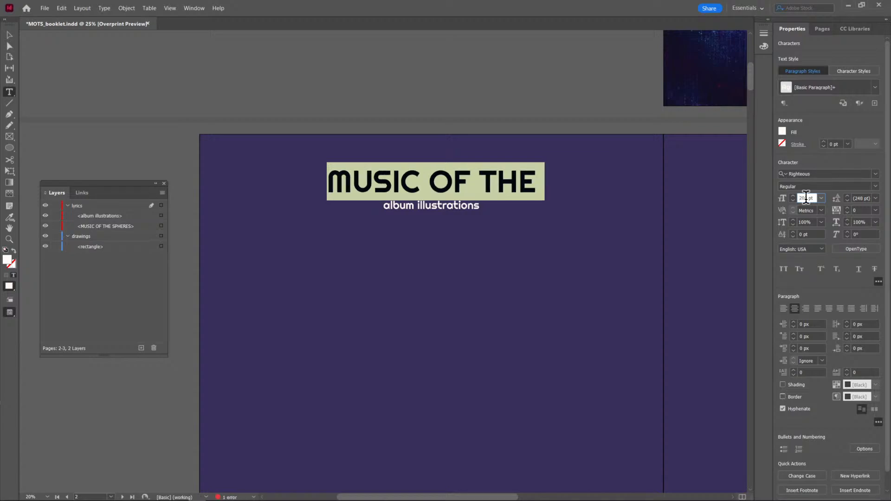
key(Escape)
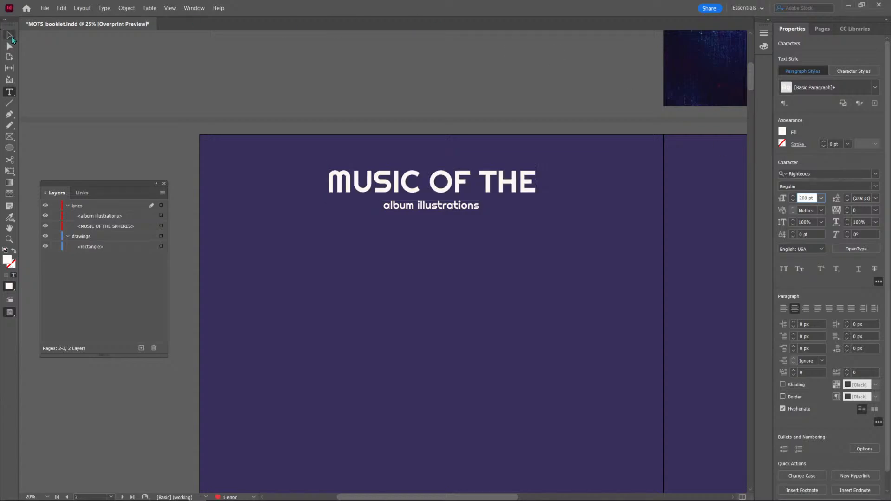
drag(601, 178, 640, 179)
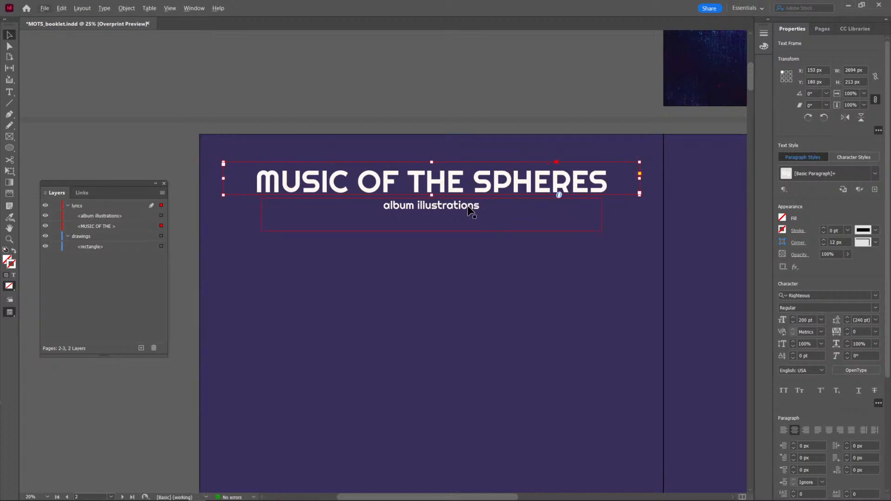
Set the album illustrations subtitle to 100 pt and move it slightly down, to about Y 447 px.
click(467, 207)
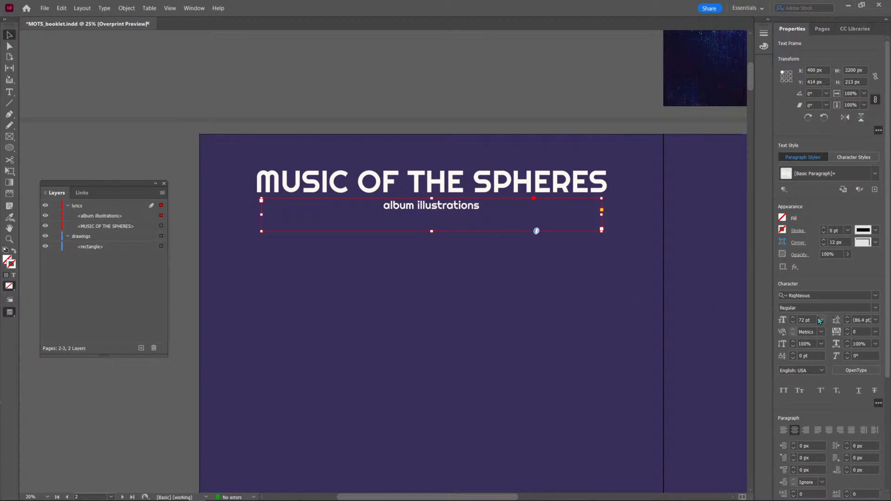
text(100)
key(Return)
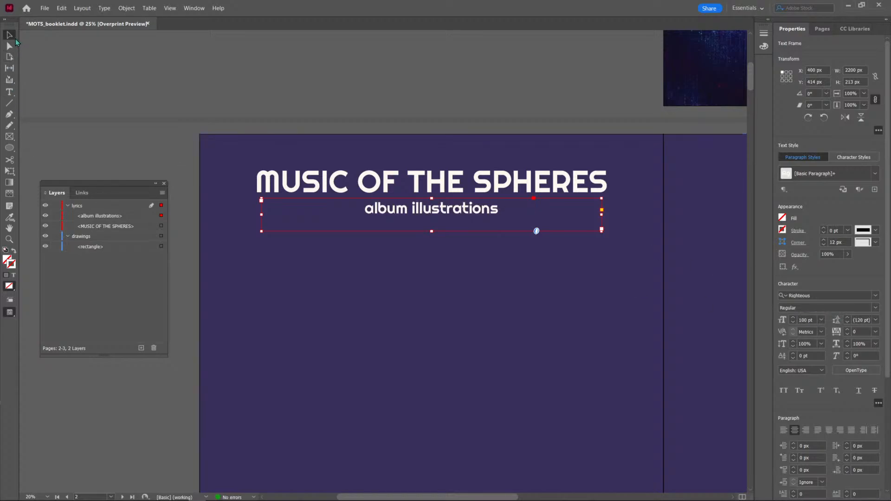
drag(417, 211, 417, 215)
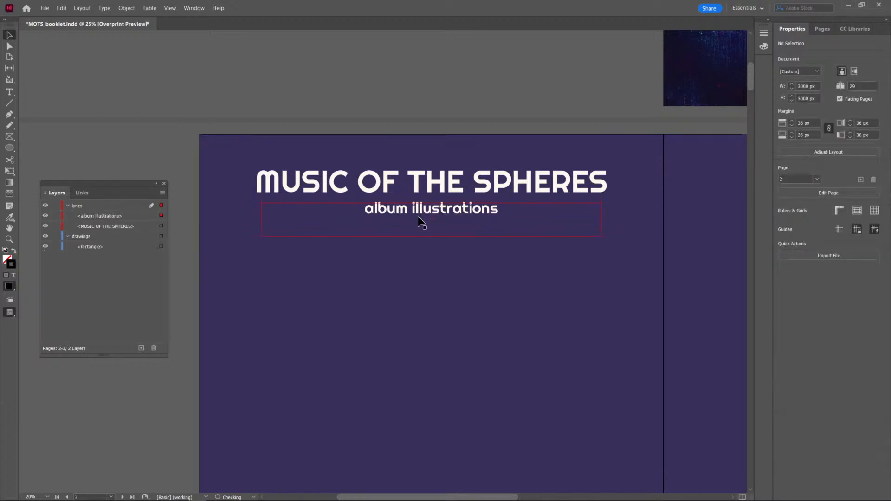
click(412, 91)
click(391, 184)
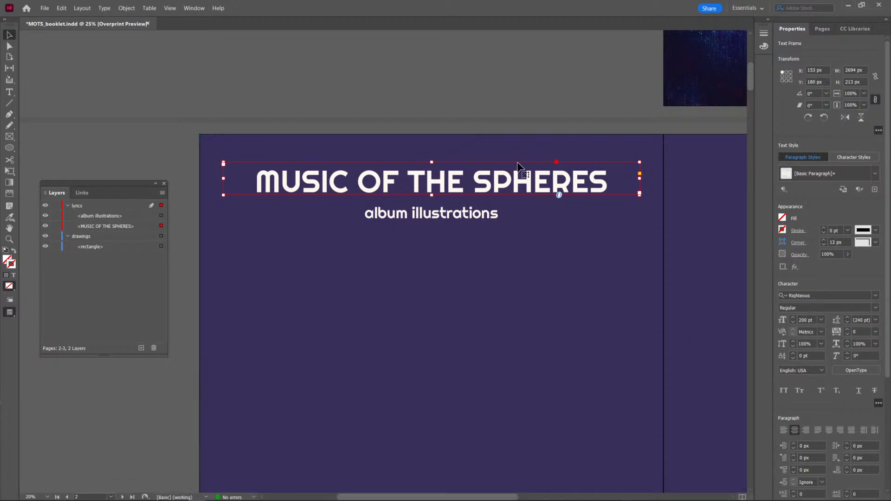
triple_click(465, 178)
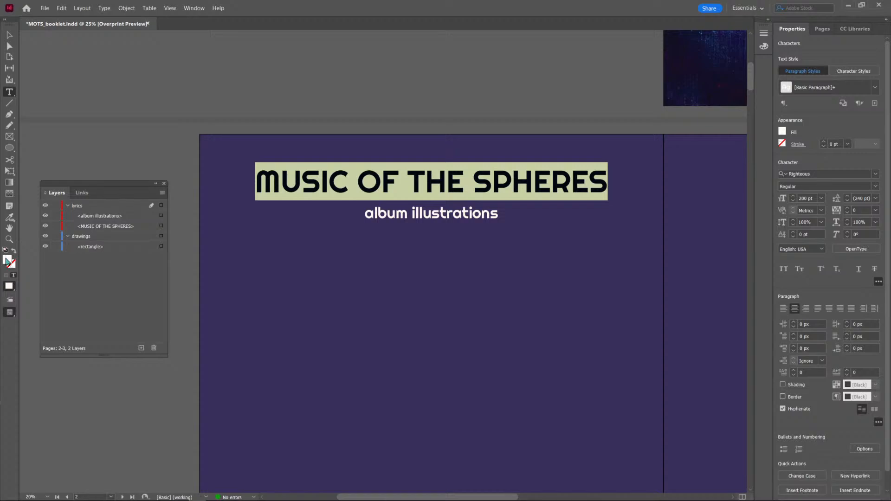
double_click(7, 260)
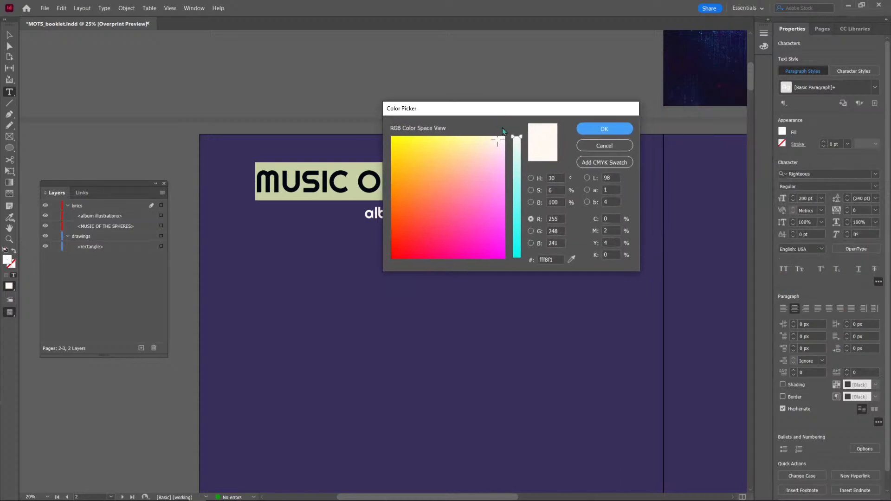
click(620, 146)
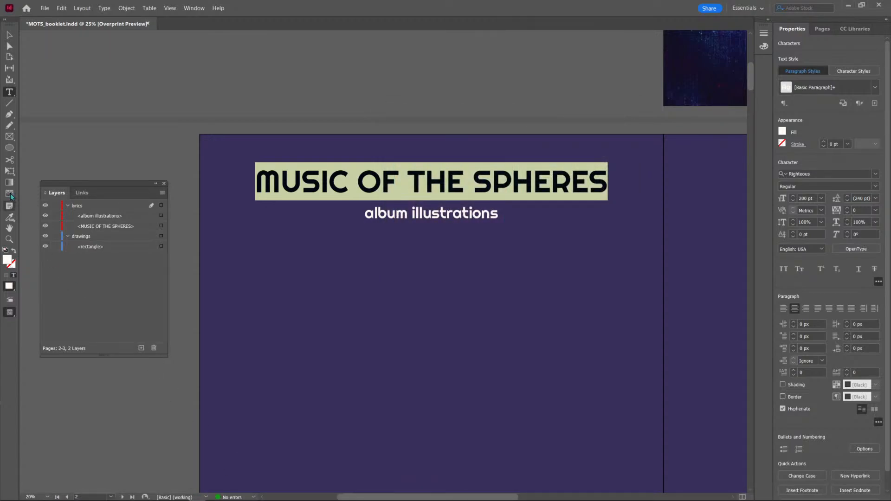
click(11, 36)
click(66, 54)
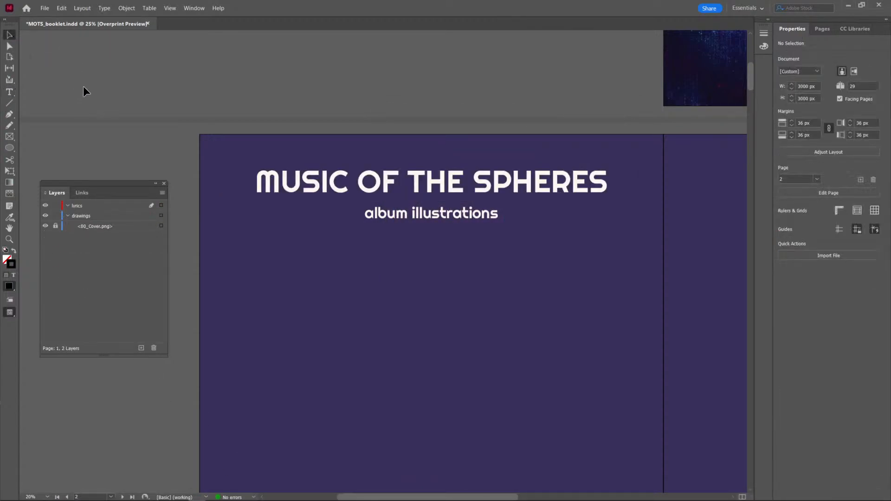
Place palette.png from the #MOTSbooklet folder onto the purple opening spread as a colour reference.
key(ctrl+d)
scroll(577, 260, down, 5)
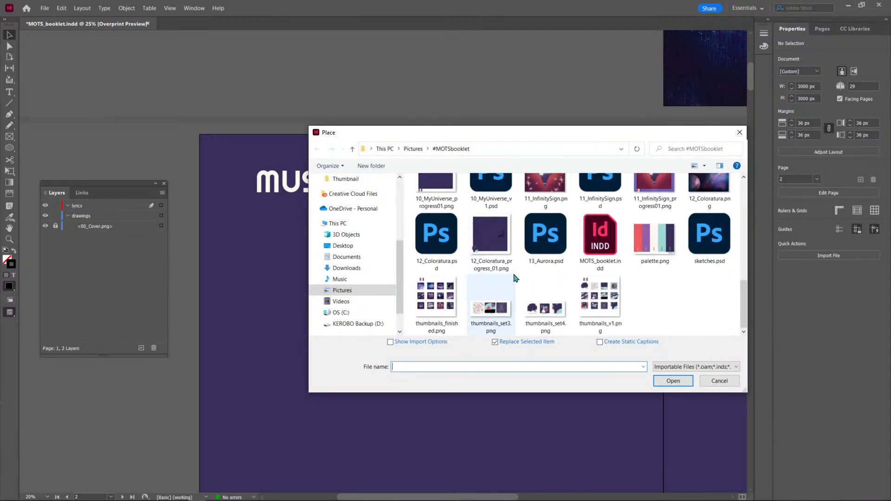
click(654, 241)
click(673, 383)
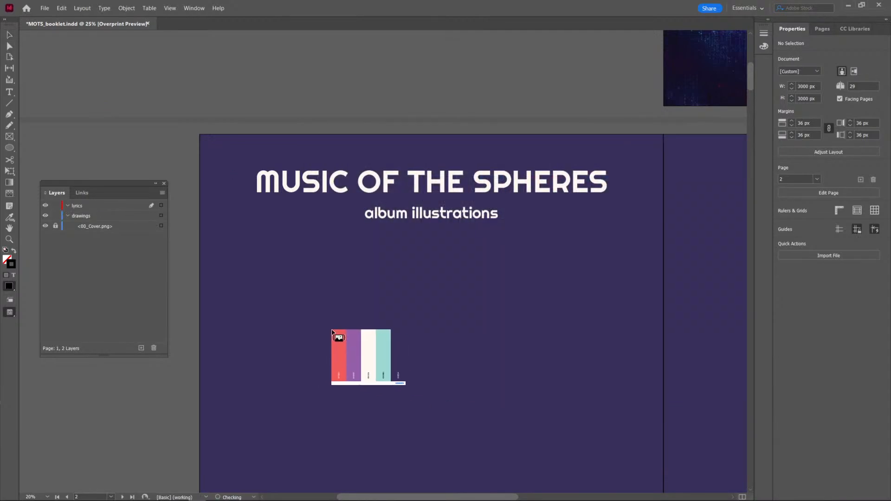
click(473, 313)
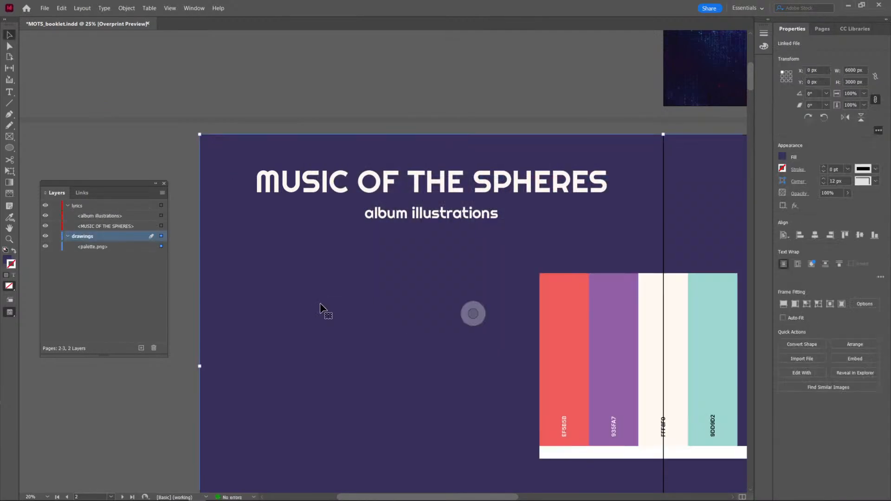
Try to recolour the album illustrations subtitle with a sampled palette colour, applying 382f5a as its fill.
click(430, 216)
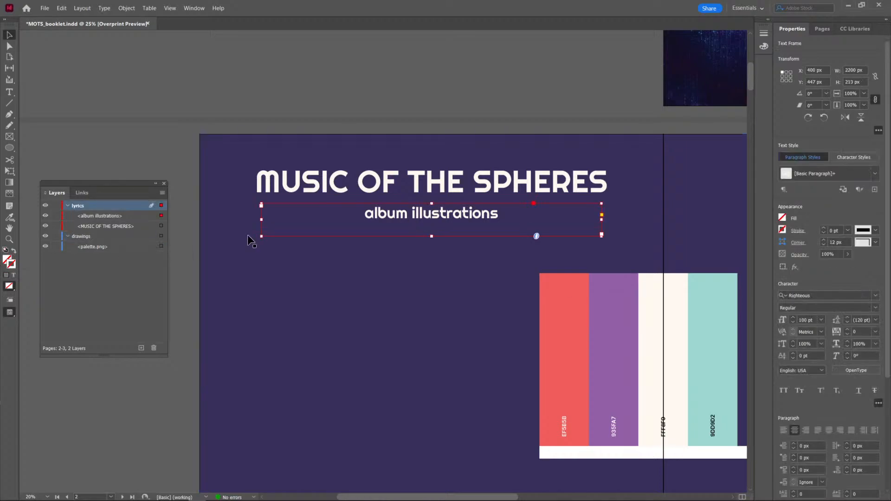
double_click(389, 213)
key(ctrl+a)
double_click(7, 260)
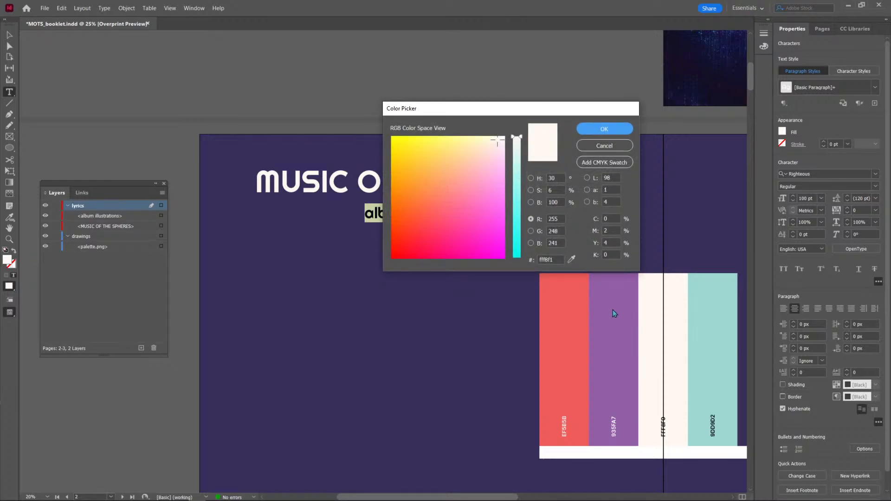
click(571, 259)
click(709, 313)
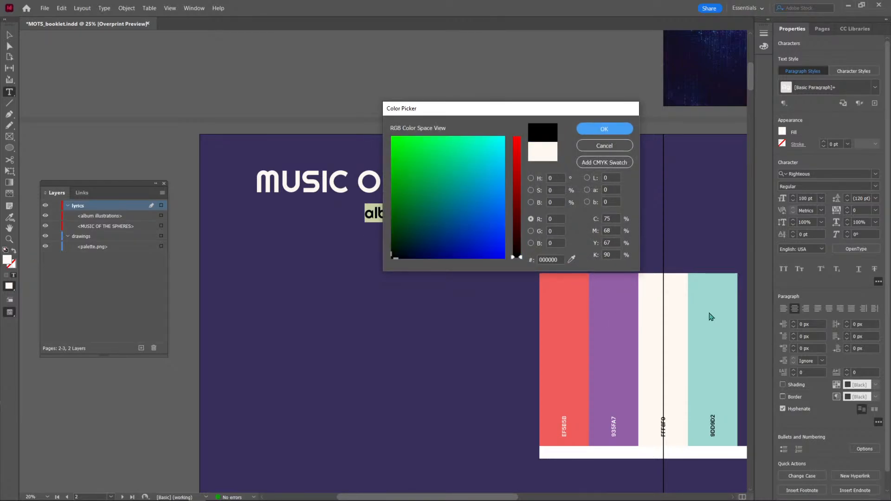
click(571, 260)
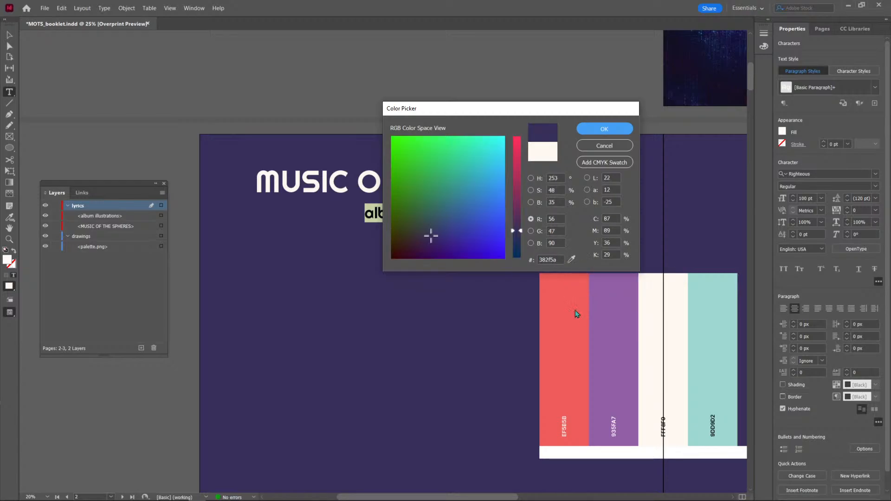
click(605, 130)
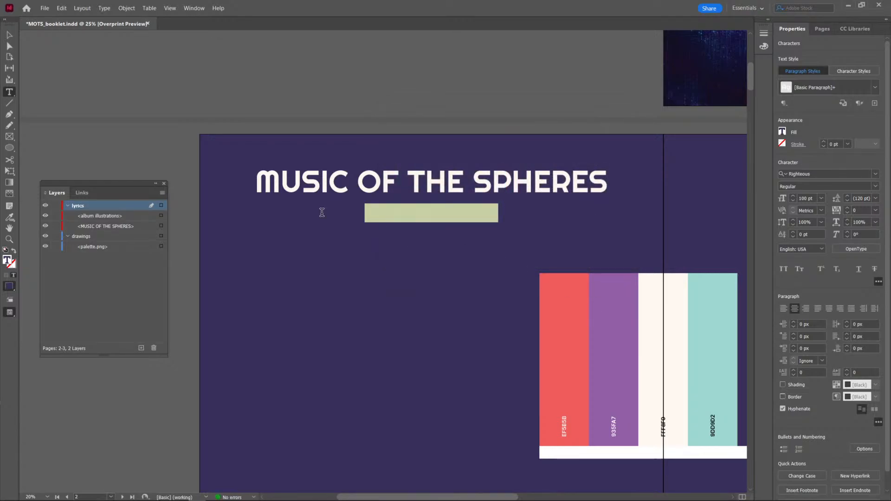
key(Escape)
Try moving the placed palette artwork across the spread and undo the move.
drag(632, 381, 558, 382)
key(ctrl+z)
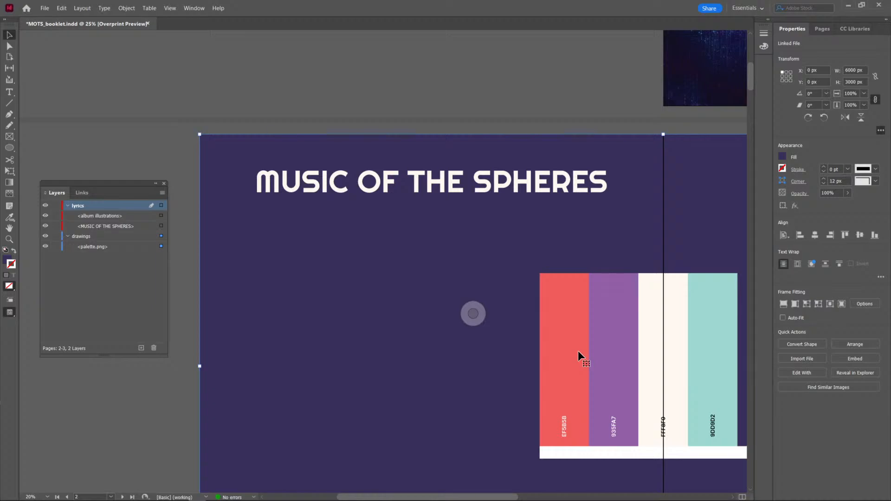
Undo the palette's placement inside the background rectangle, place palette.png separately and move it to about X 828, Y 1053 px on page 2.
key(ctrl+z)
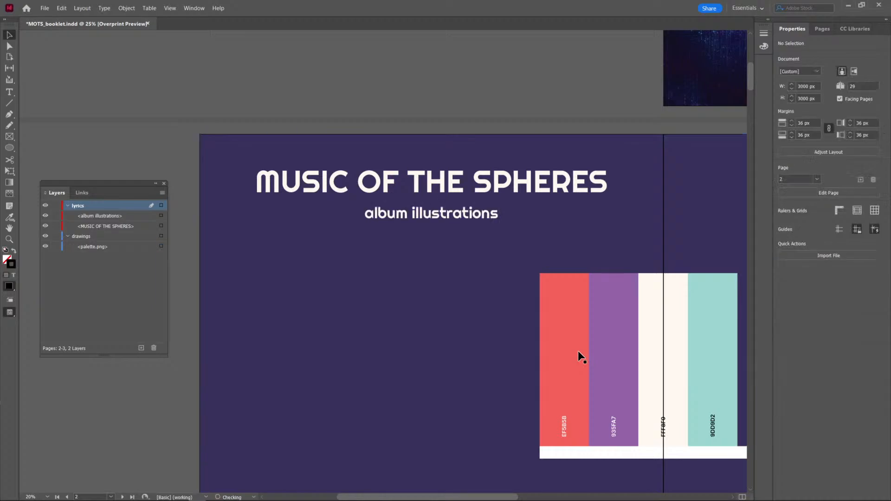
scroll(578, 350, up, 10)
scroll(534, 308, down, 10)
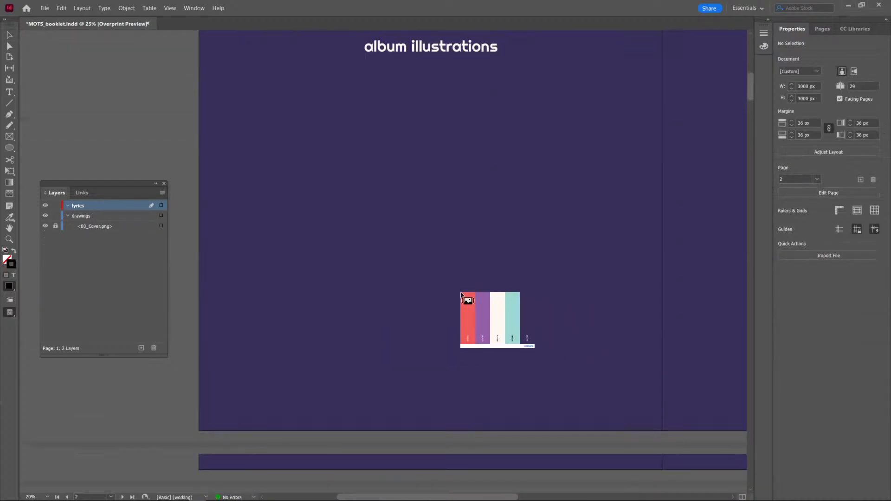
click(155, 119)
scroll(239, 176, up, 2)
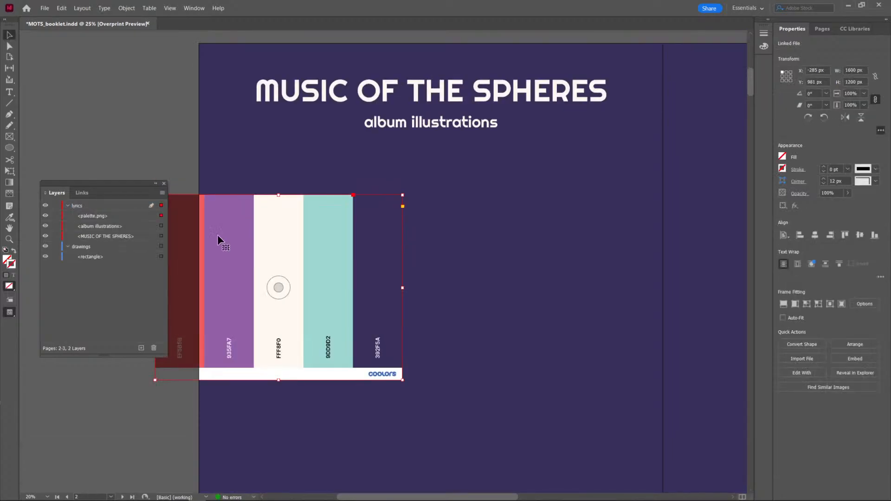
drag(226, 227, 398, 238)
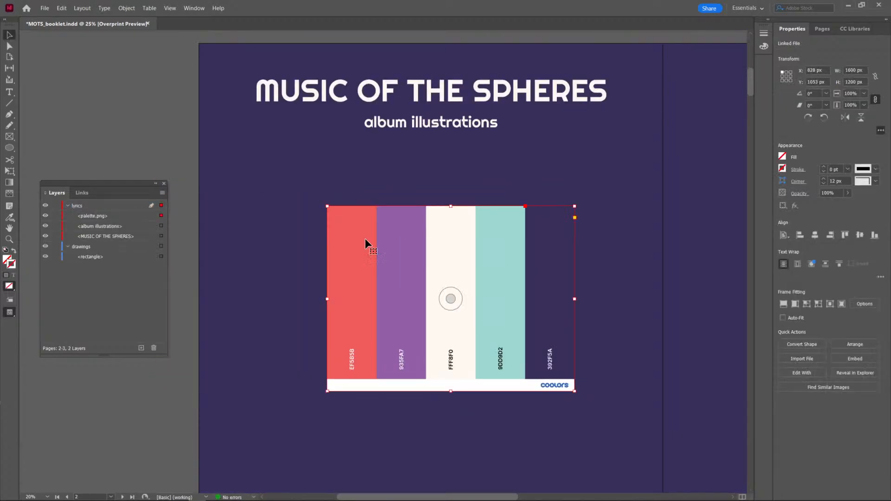
Recolour the album illustrations subtitle with the teal sampled from the palette, 9ed8d1, and delete the palette image.
click(421, 128)
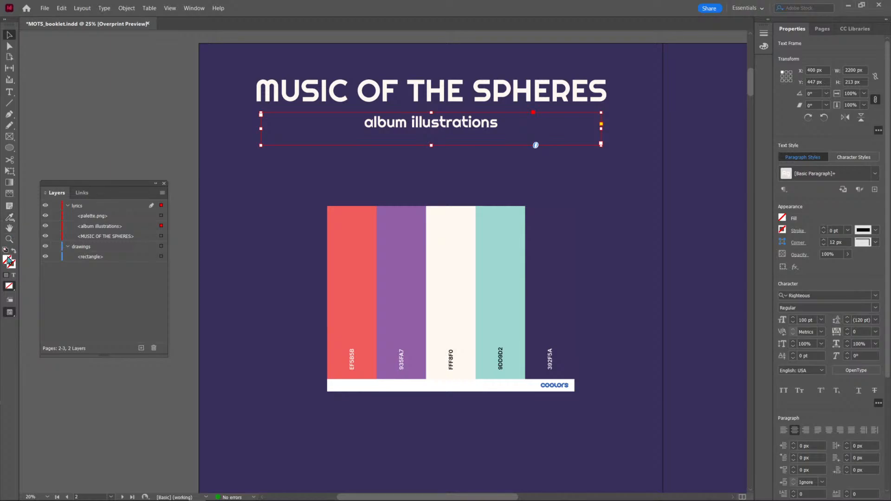
triple_click(376, 125)
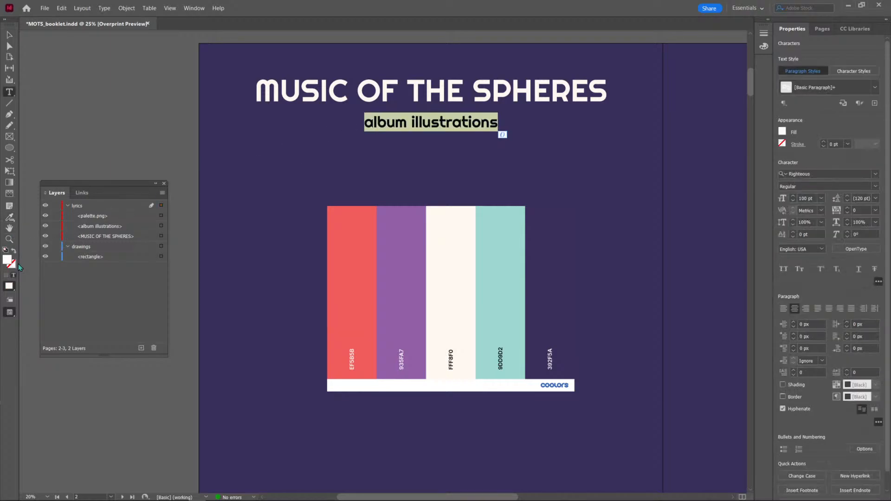
double_click(7, 260)
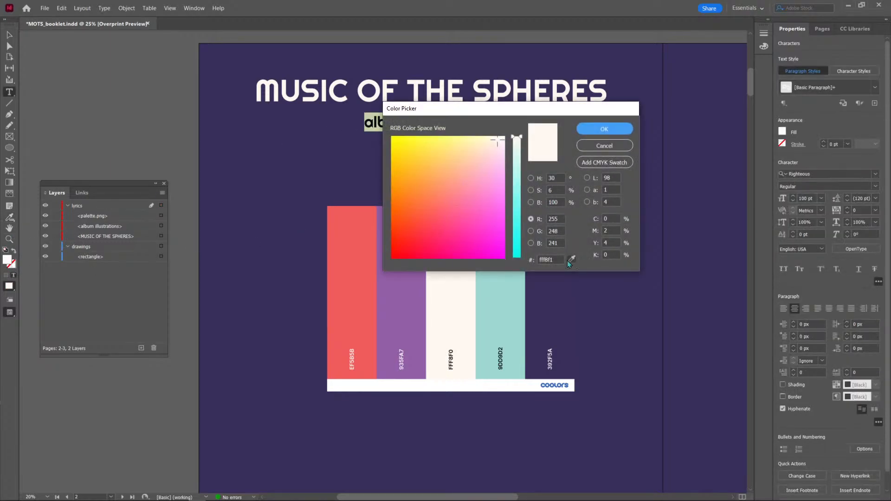
click(495, 307)
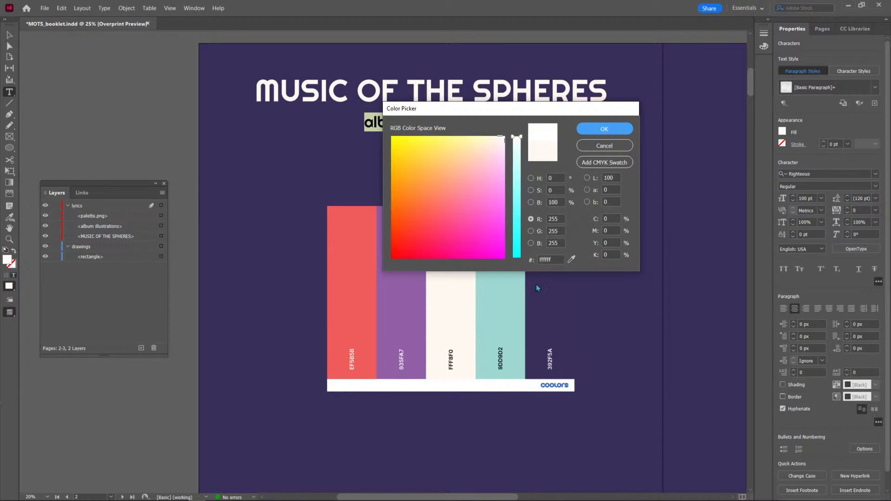
click(574, 258)
click(588, 270)
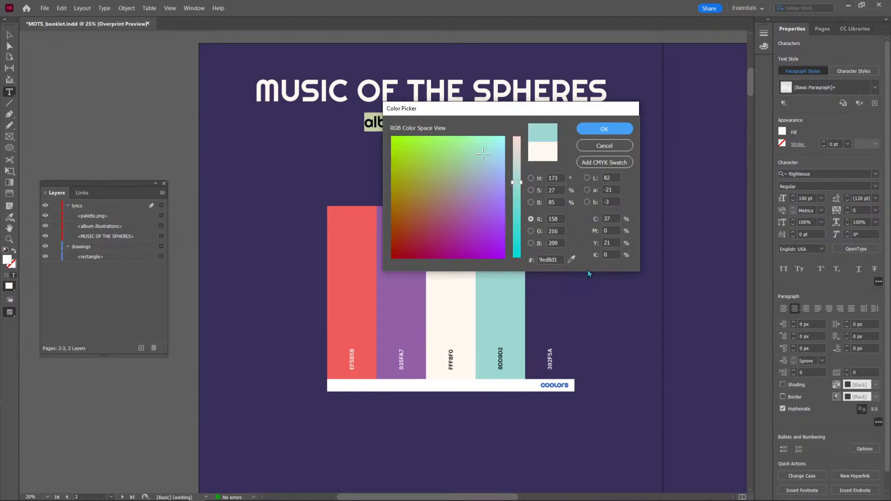
click(622, 129)
key(Escape)
click(424, 266)
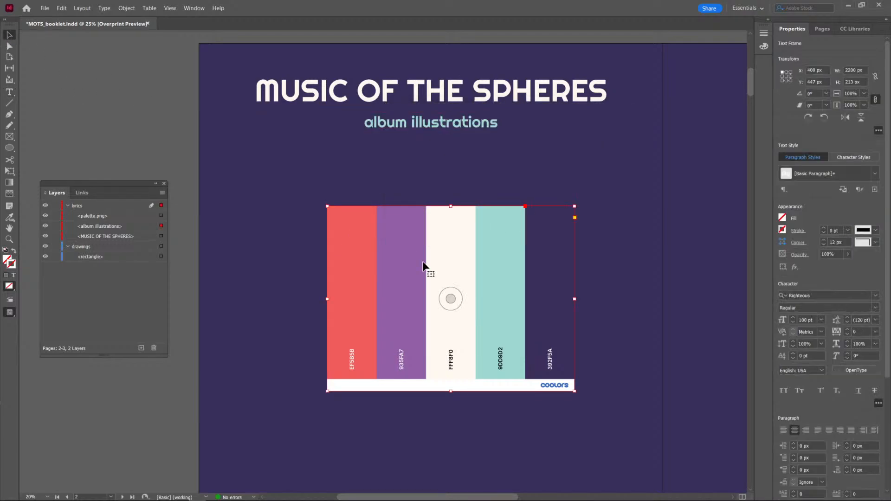
key(Delete)
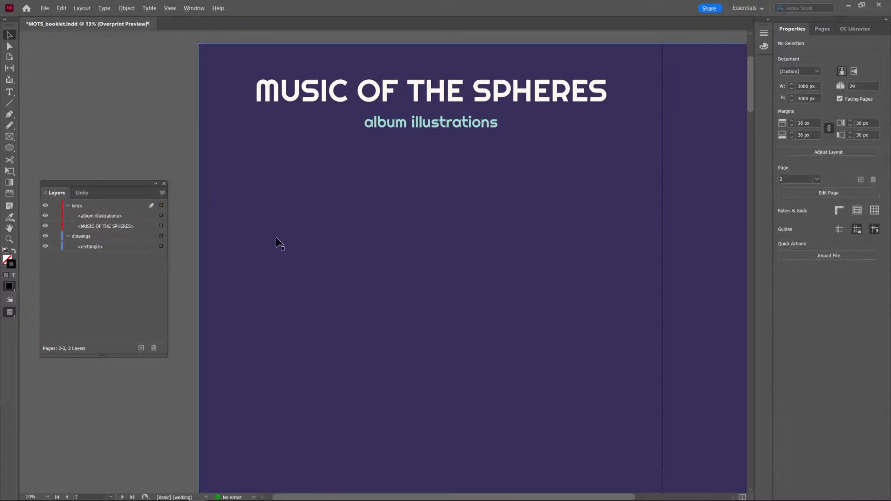
Draw a horizontal line about 2330 px long beneath the album illustrations subtitle and centre it horizontally on the page.
scroll(277, 238, down, 2)
scroll(290, 241, up, 1)
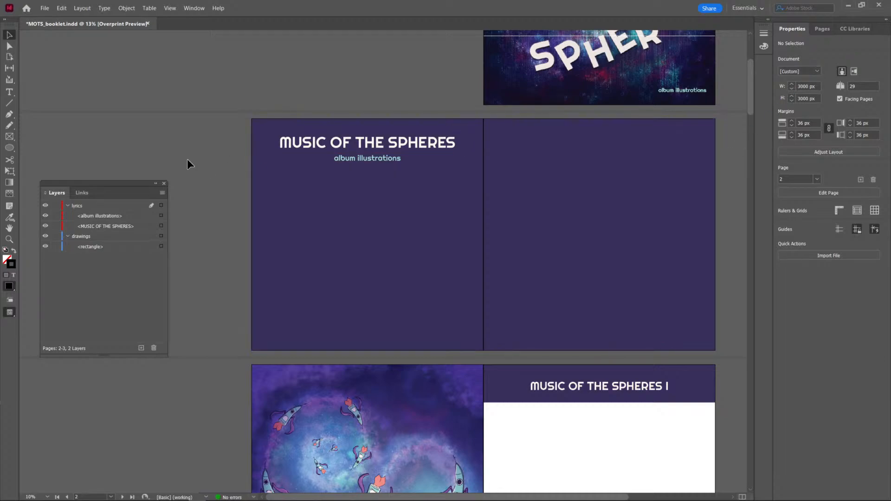
click(8, 104)
drag(267, 170, 447, 171)
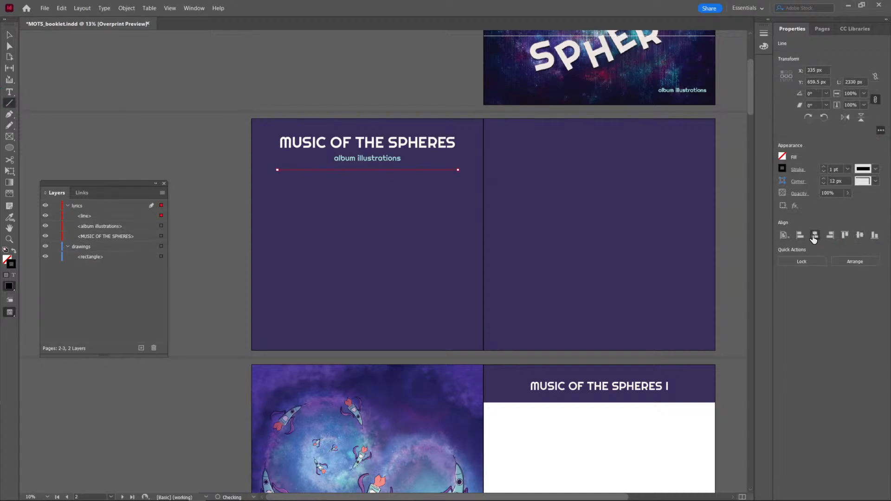
key(v)
click(183, 136)
Lock the purple background rectangle and move the line into the drawings layer, above the rectangle.
scroll(183, 136, up, 2)
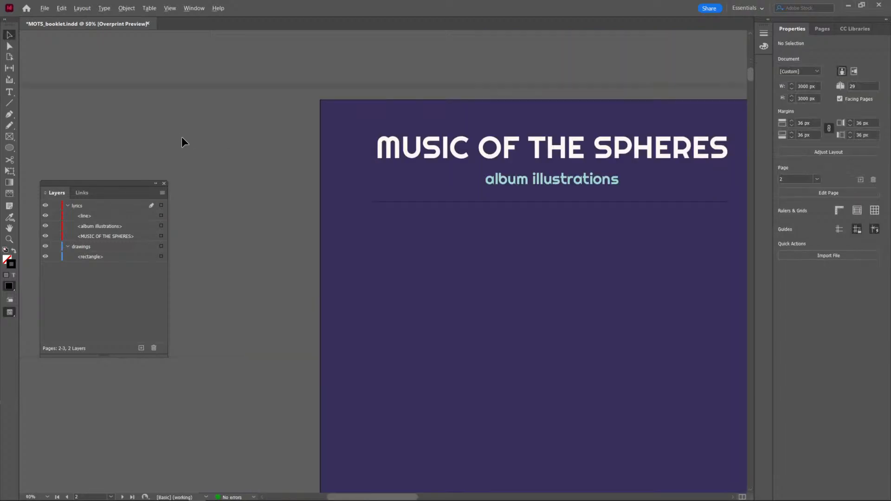
scroll(335, 205, down, 1)
drag(431, 212, 264, 206)
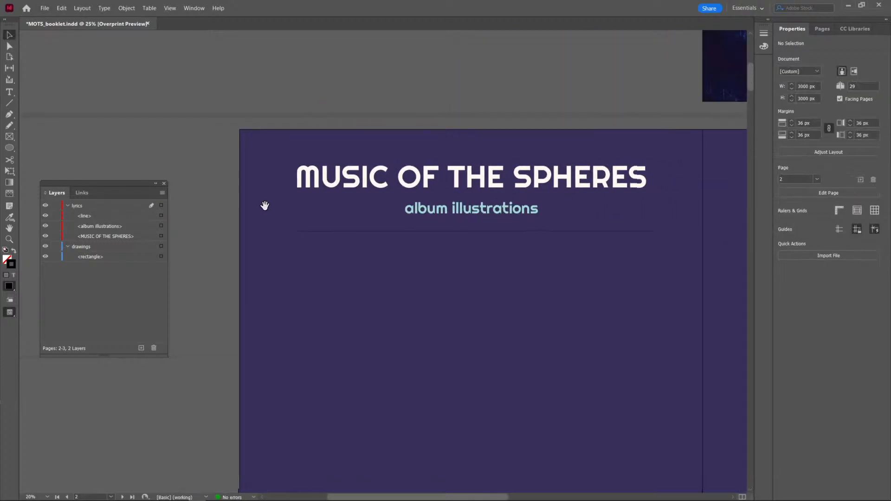
click(416, 237)
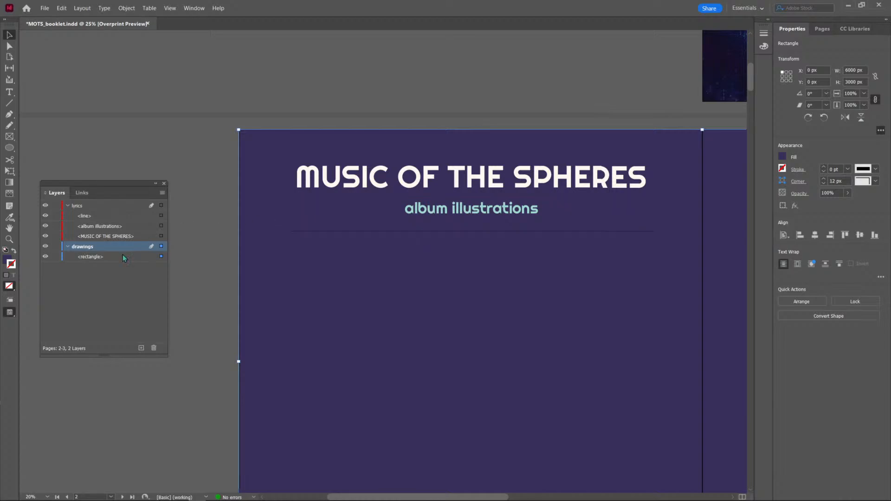
click(56, 257)
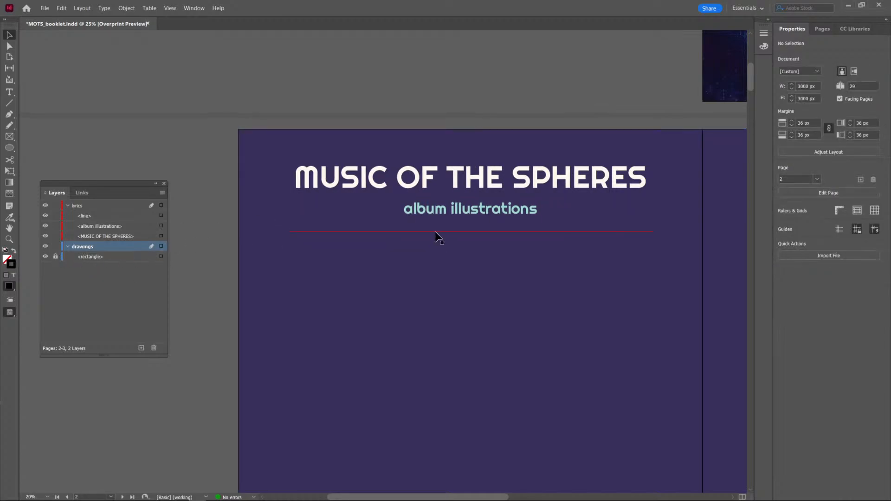
click(456, 231)
drag(96, 219, 97, 252)
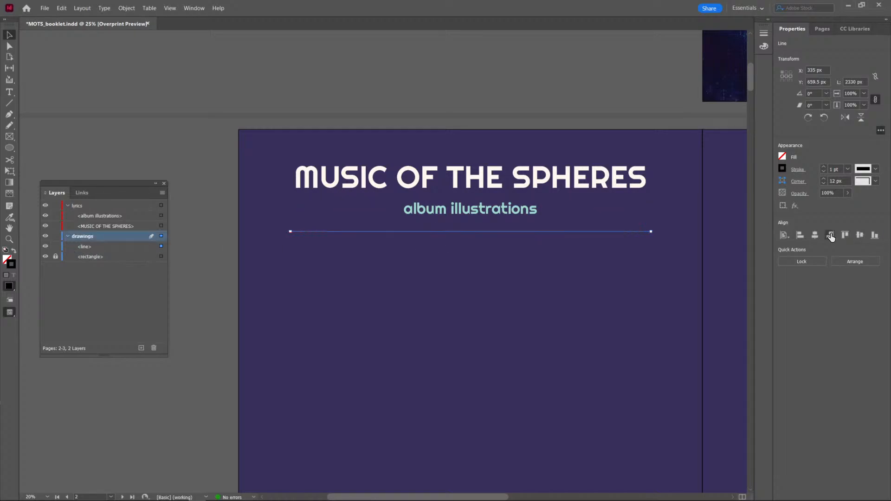
click(795, 170)
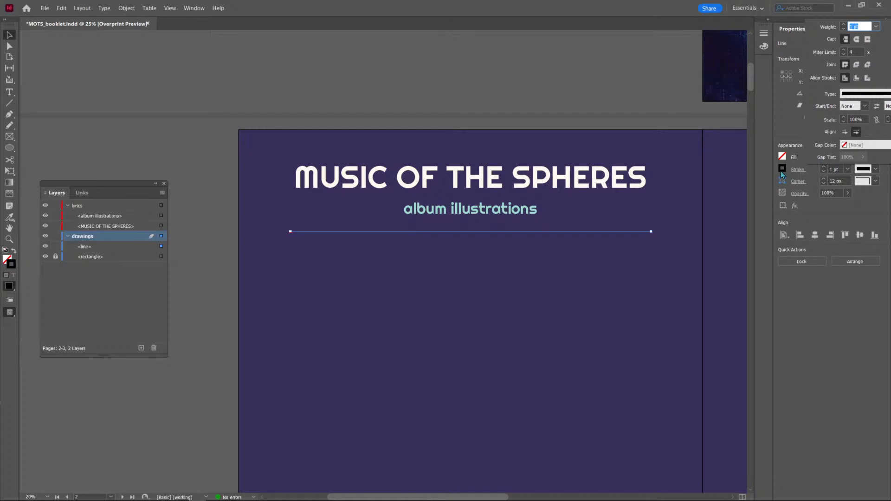
click(781, 168)
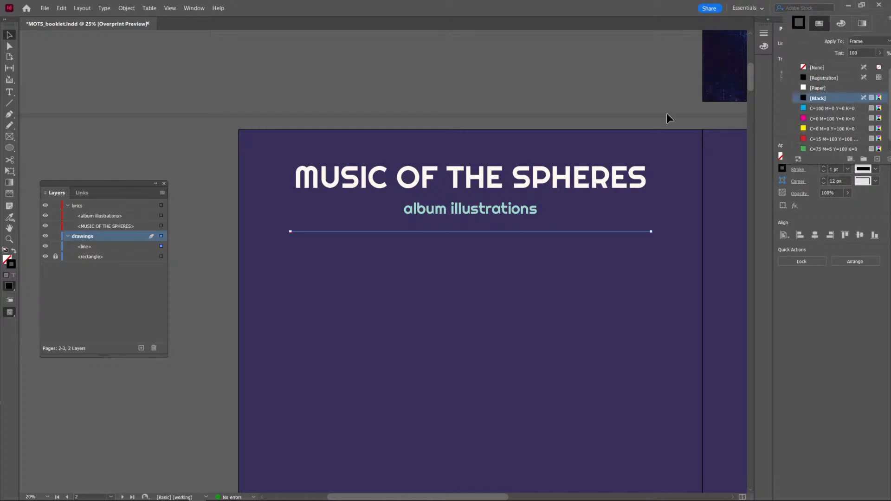
double_click(14, 265)
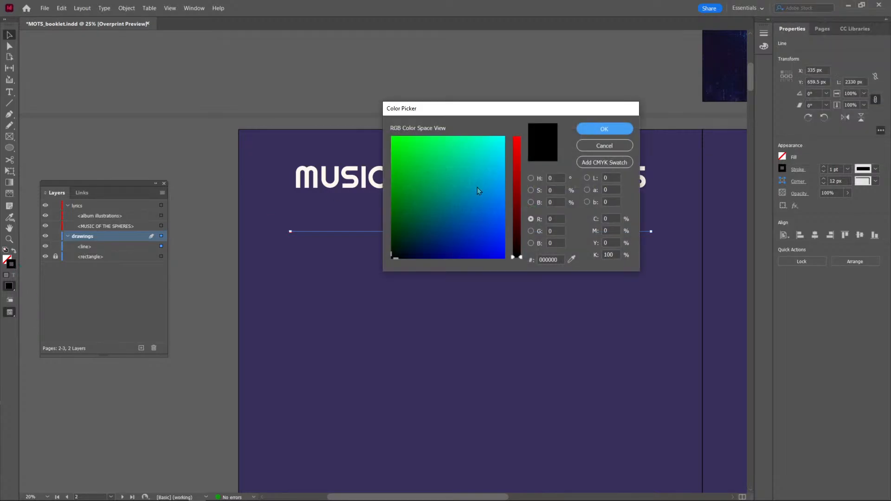
drag(542, 119, 290, 244)
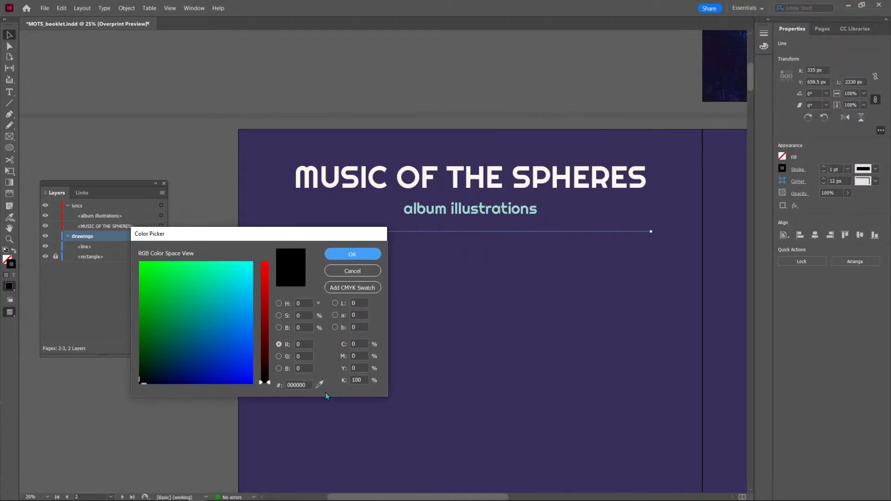
click(320, 384)
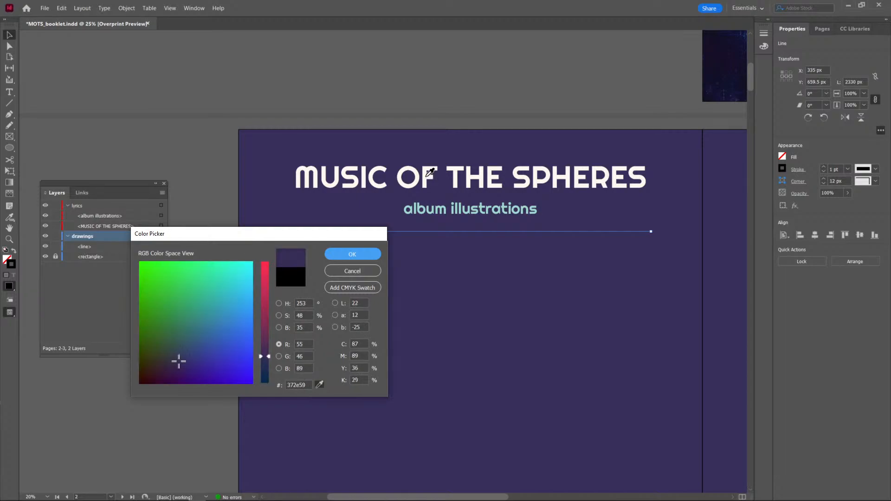
click(431, 190)
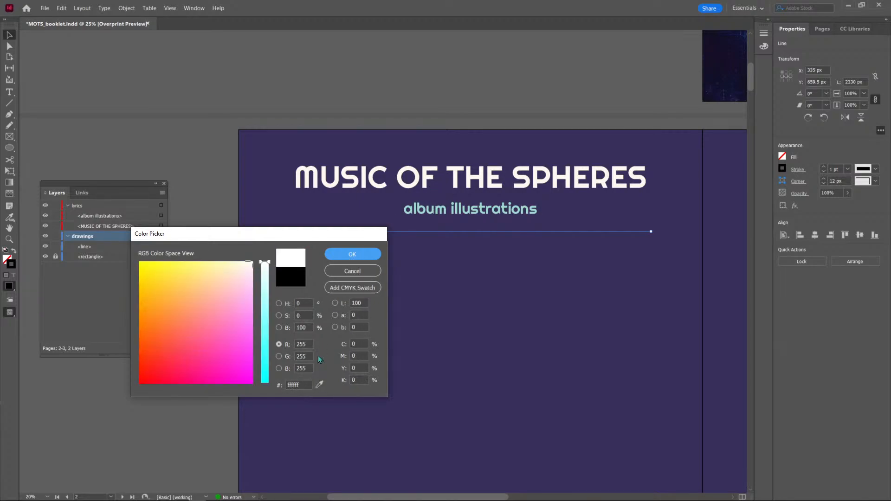
click(372, 277)
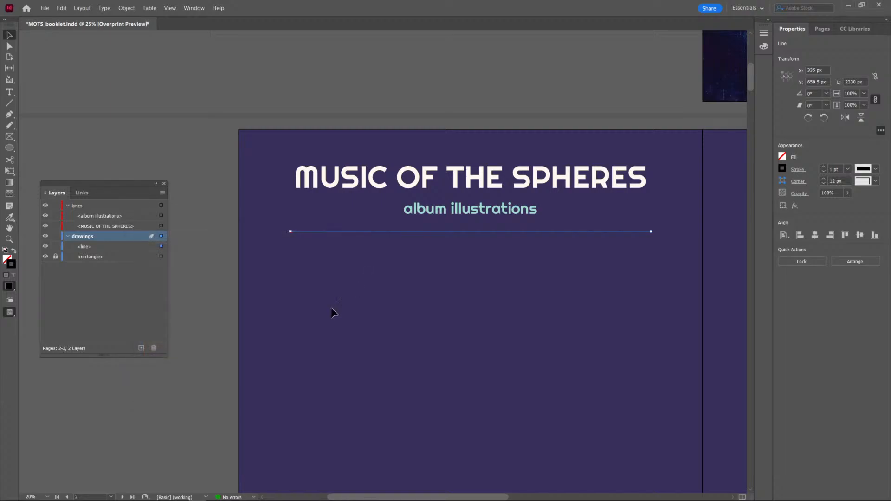
click(78, 494)
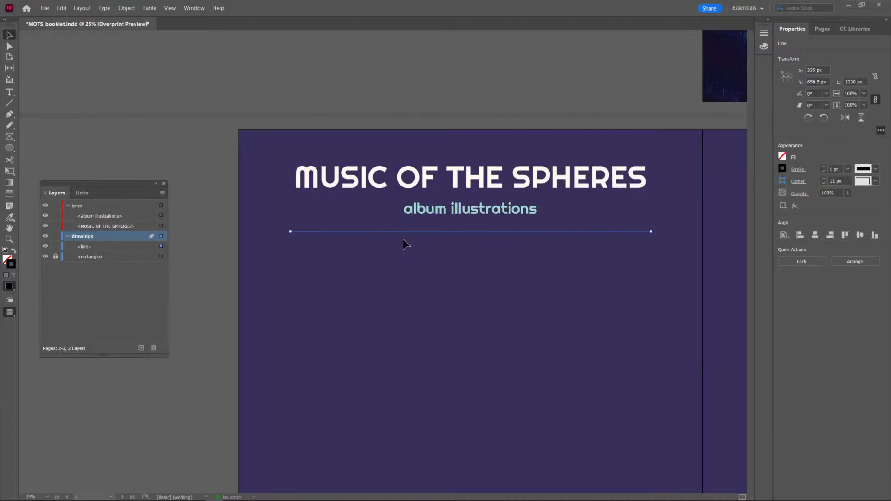
Copy the fill colour's hex code fff8f1 from the MUSIC OF THE SPHERES title text.
click(427, 176)
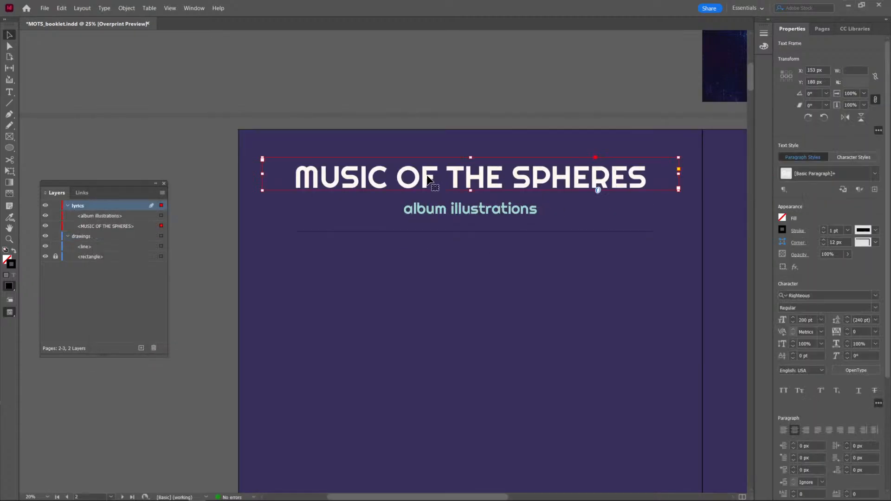
triple_click(366, 184)
double_click(8, 262)
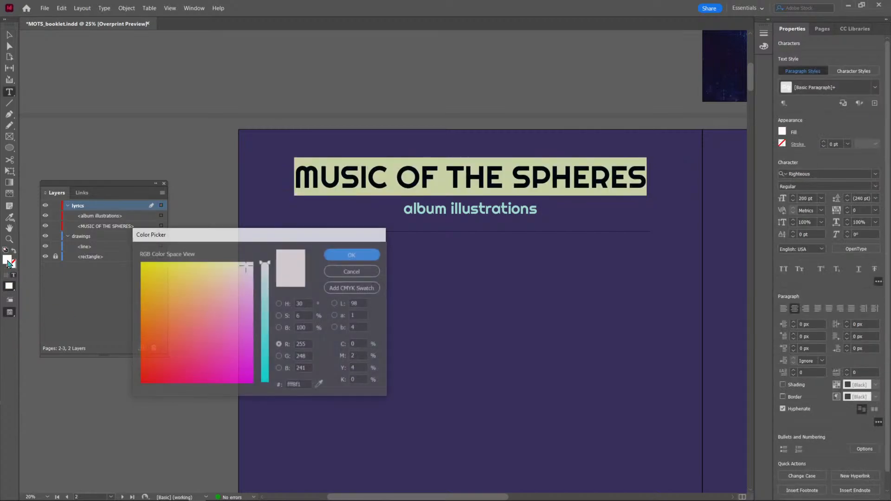
double_click(304, 384)
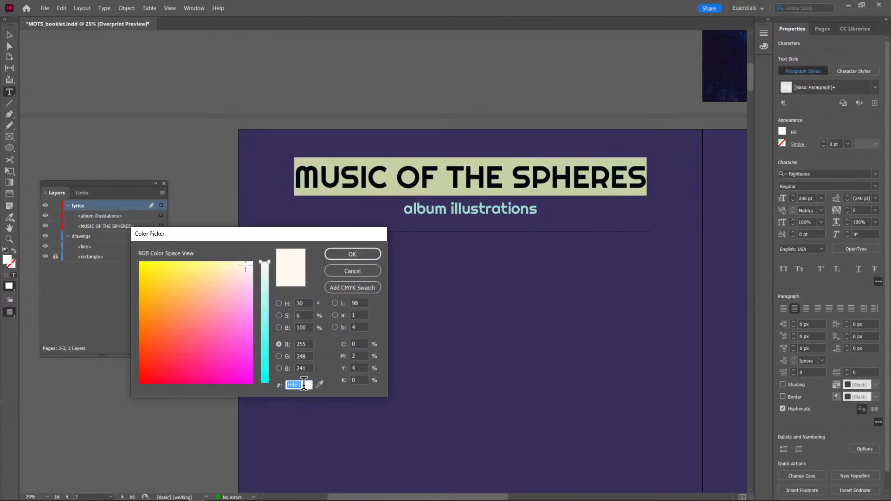
click(343, 255)
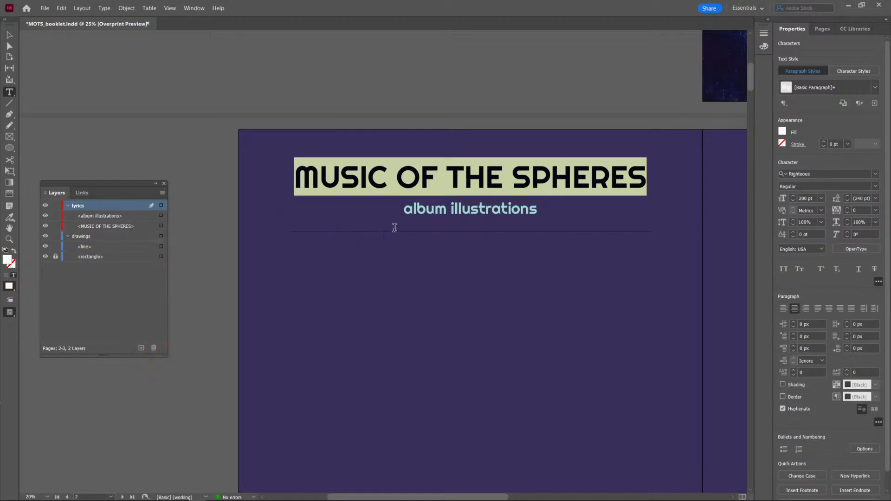
click(9, 35)
click(329, 243)
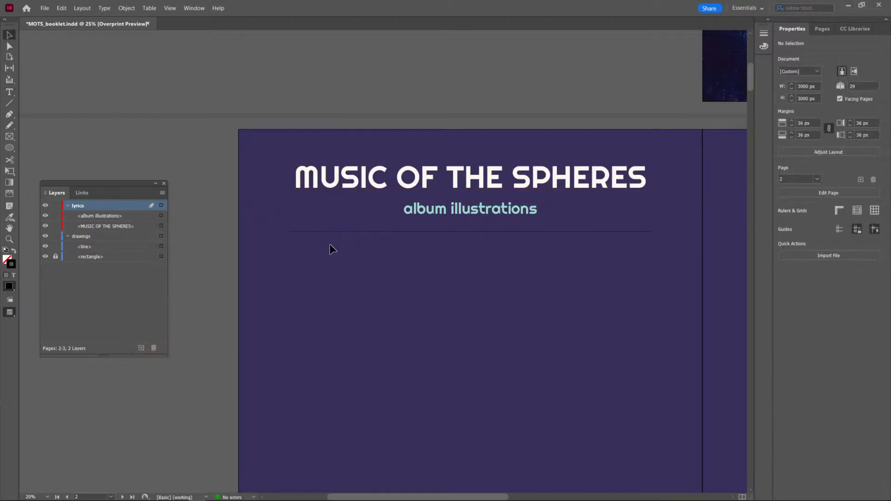
Shorten the album illustrations text frame by raising its lower edge to just below the text, clear of the line.
click(330, 231)
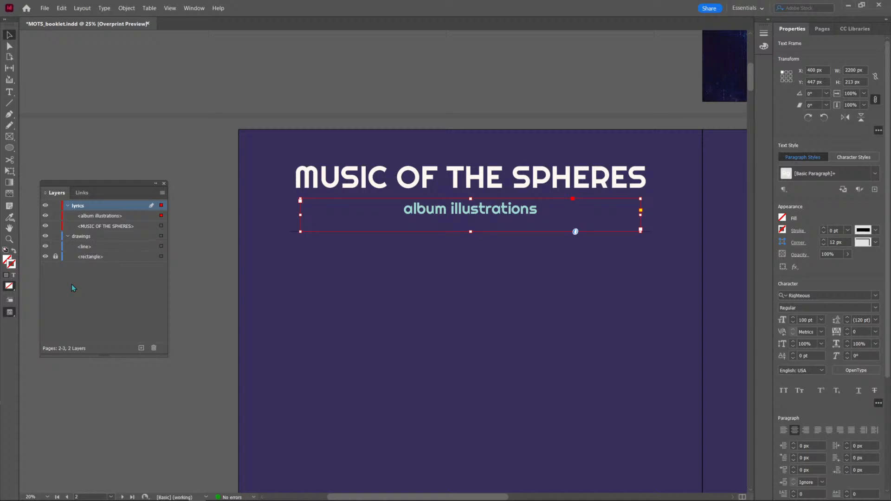
click(275, 274)
click(436, 216)
drag(469, 230, 469, 217)
Set the stroke colour of the line under the subtitle to the title's off-white, fff8f1.
click(465, 231)
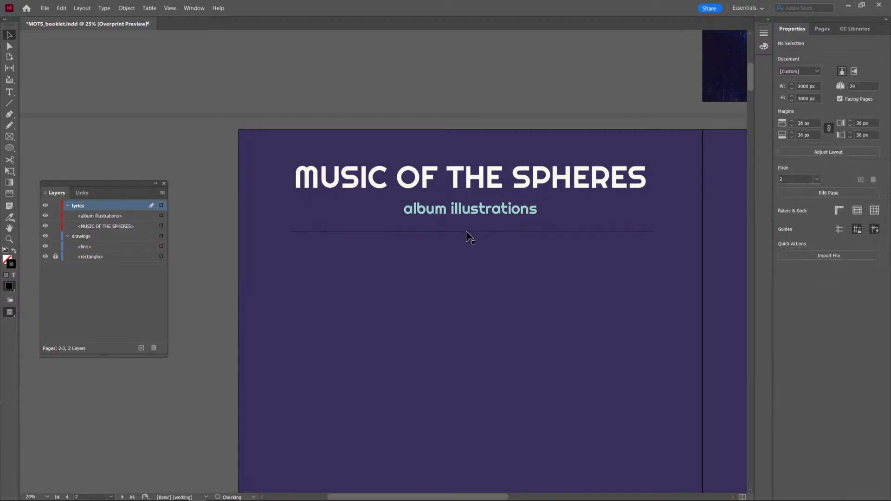
double_click(11, 264)
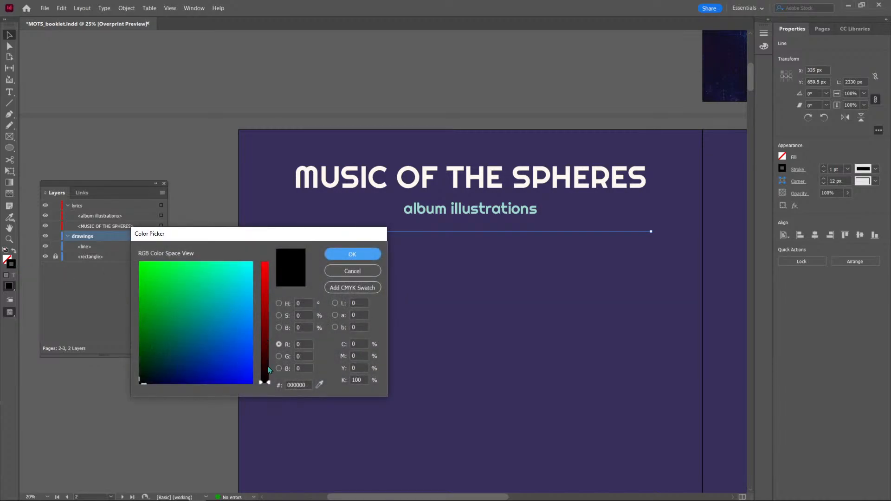
double_click(300, 382)
key(ctrl+v)
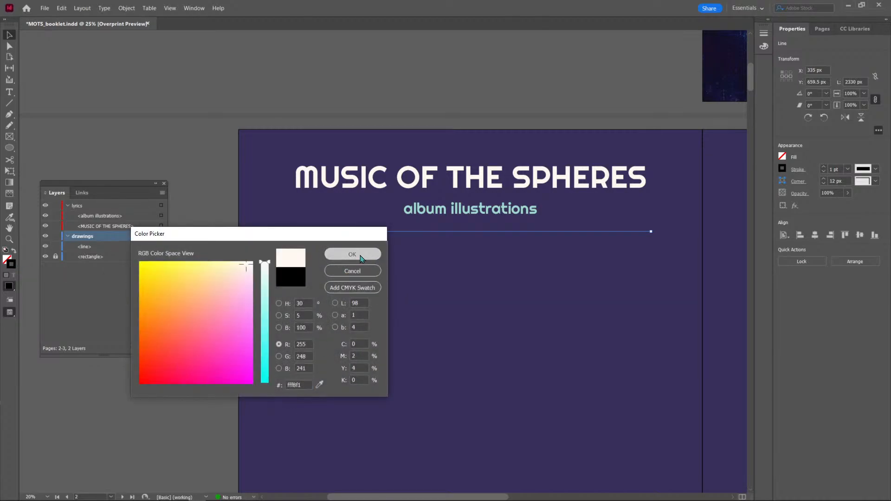
click(360, 255)
click(570, 336)
key(ctrl+minus)
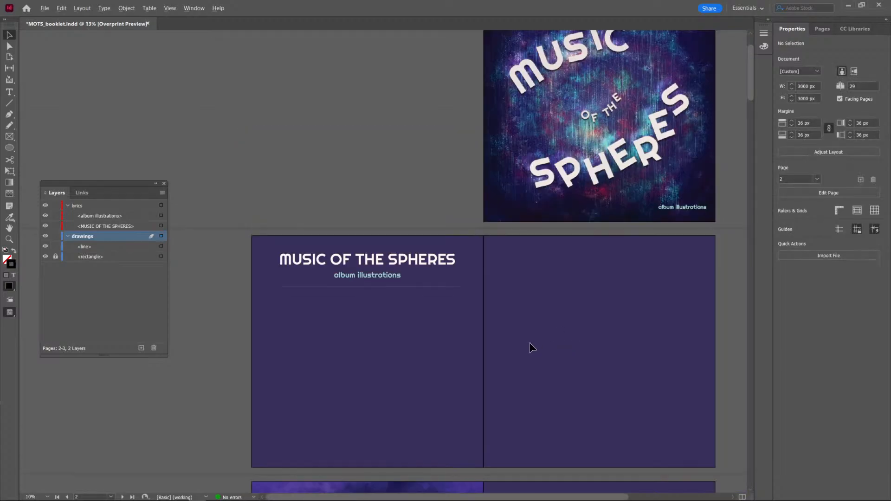
Save the booklet and move the divider line up slightly, closer to the album illustrations subtitle.
drag(522, 360, 511, 347)
scroll(370, 252, up, 1)
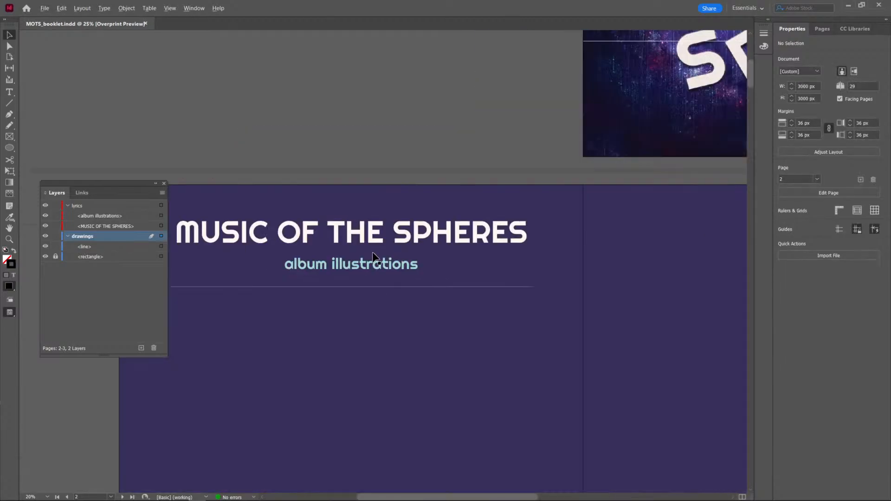
key(ctrl+s)
drag(363, 340, 455, 346)
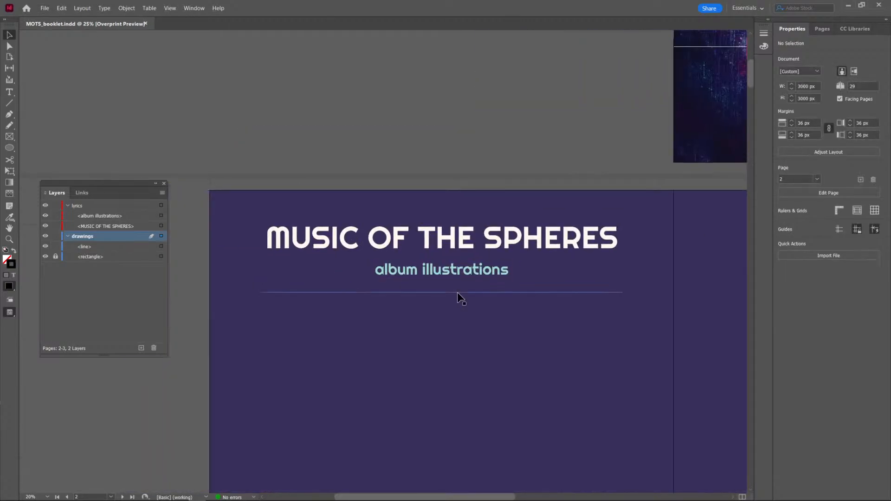
drag(494, 292, 494, 283)
Set the font size of the album illustrations subtitle on page 2 to 90 pt.
click(475, 270)
triple_click(476, 271)
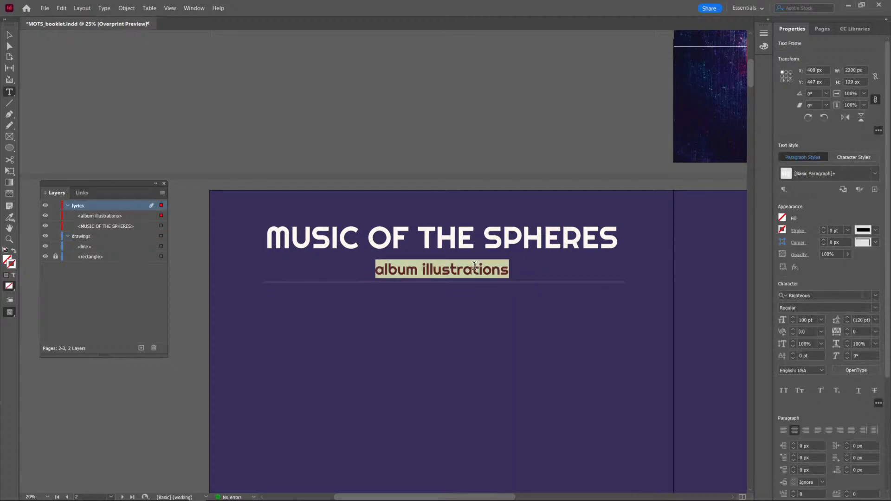
scroll(803, 397, down, 1)
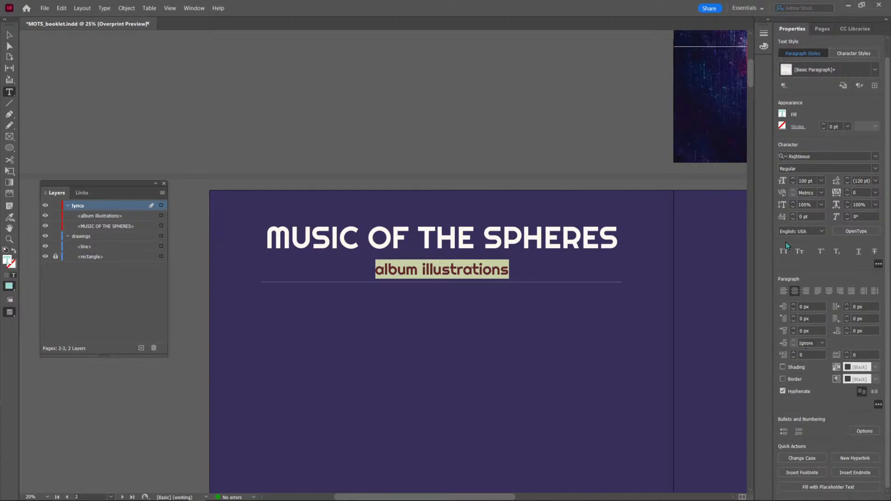
double_click(804, 180)
text(90)
key(Return)
Try a font size of 80 pt on the album illustrations subtitle.
double_click(804, 180)
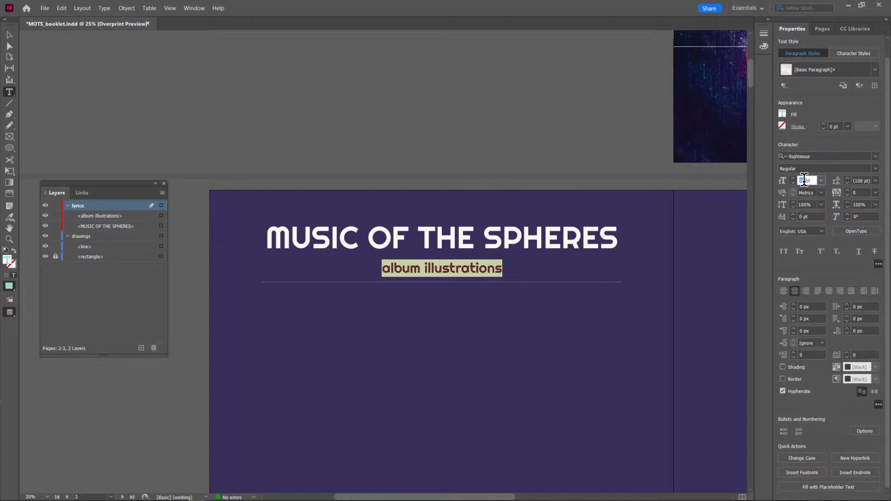
text(80)
key(Return)
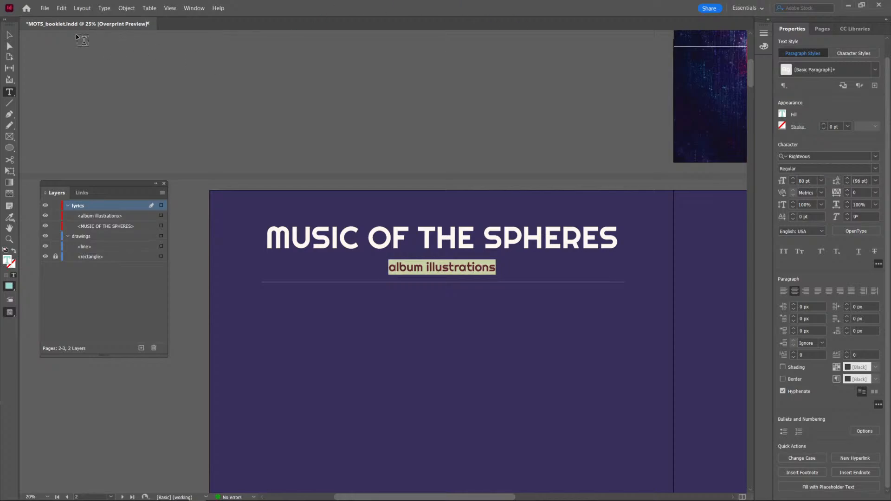
click(9, 35)
click(385, 105)
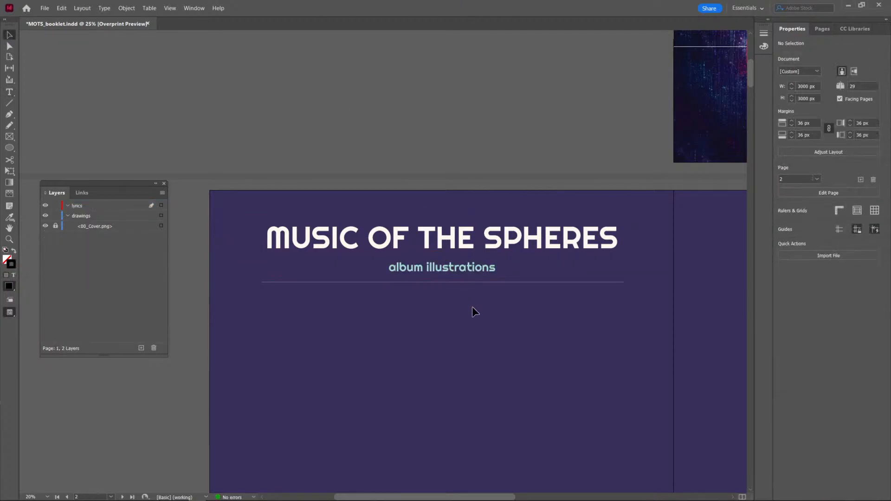
key(ctrl+z)
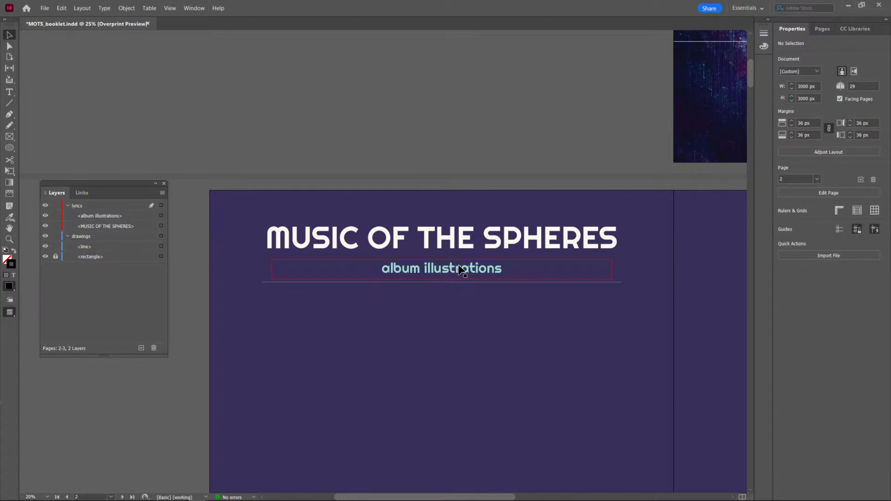
Try moving the subtitle and the divider line slightly closer to the MUSIC OF THE SPHERES title.
click(463, 276)
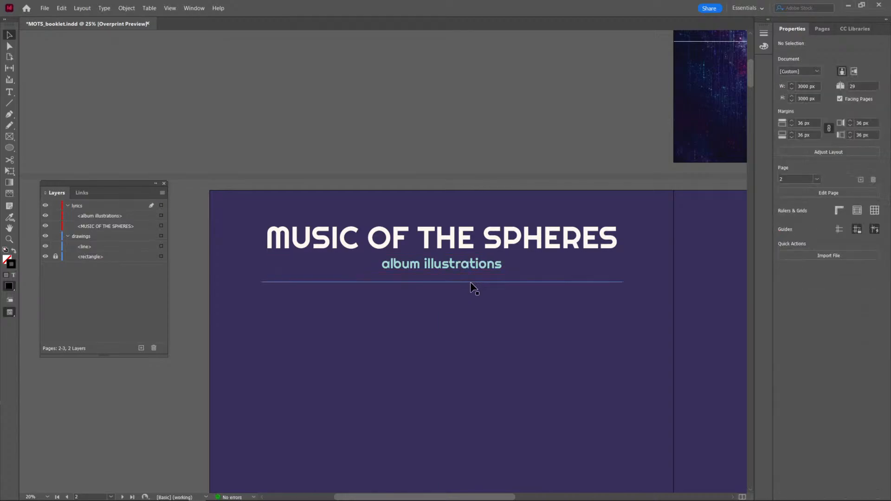
drag(469, 282, 470, 279)
click(472, 316)
scroll(455, 196, down, 1)
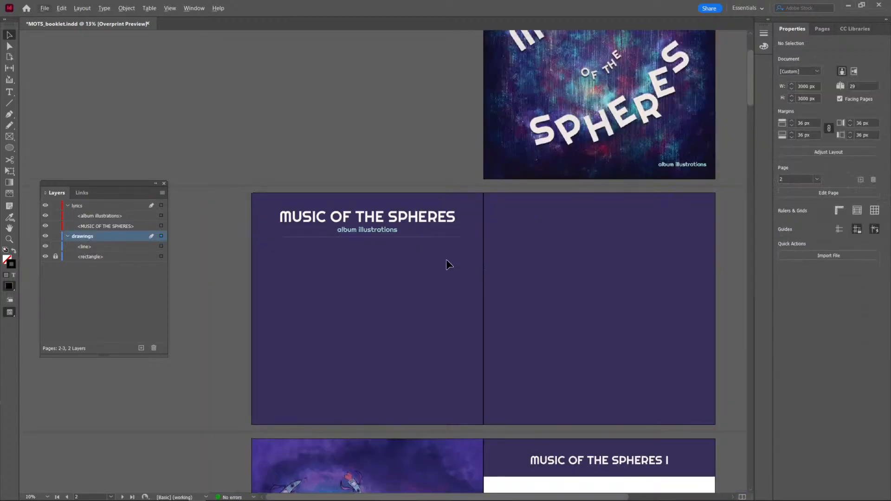
scroll(373, 253, up, 1)
key(ctrl+z)
key(ctrl+z)
key(ctrl+z)
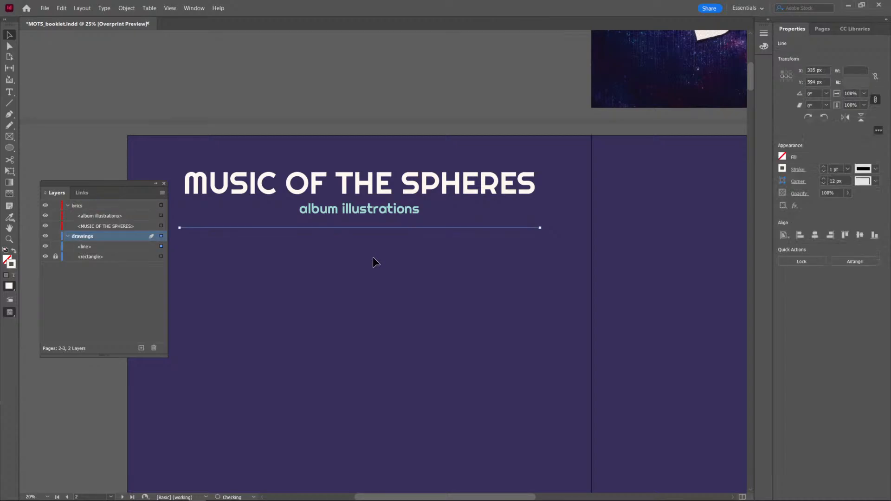
Save the booklet and nudge the album illustrations subtitle slightly up toward the title.
click(373, 262)
scroll(387, 273, down, 2)
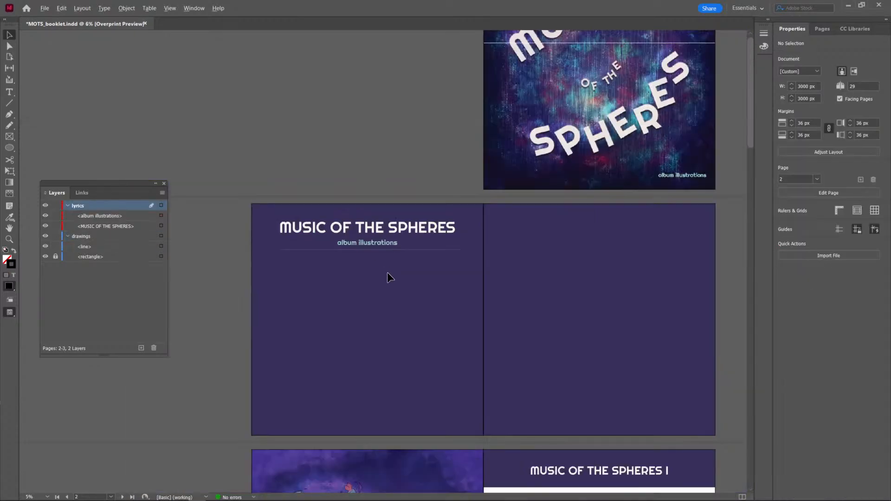
scroll(304, 214, up, 1)
key(ctrl+s)
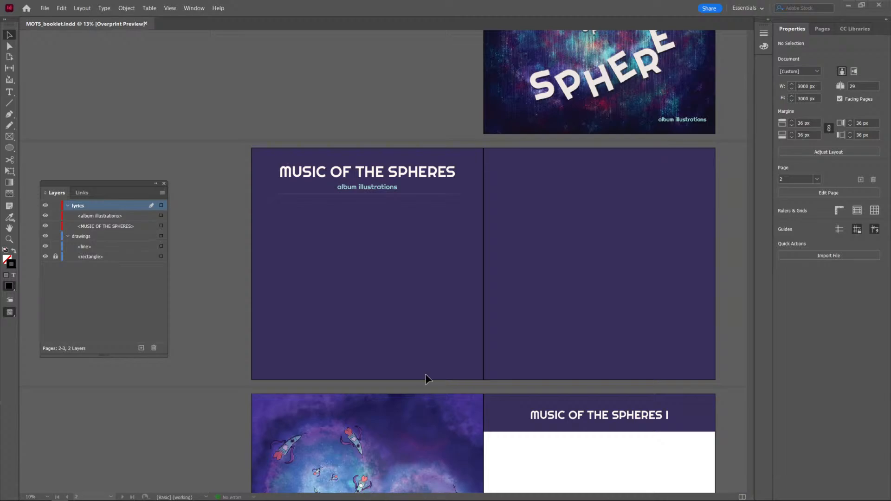
scroll(449, 293, down, 1)
scroll(449, 294, up, 1)
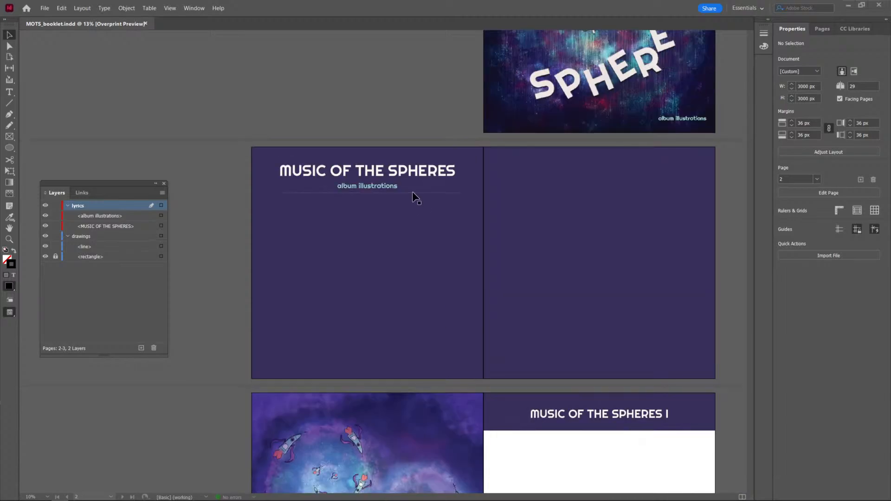
click(413, 192)
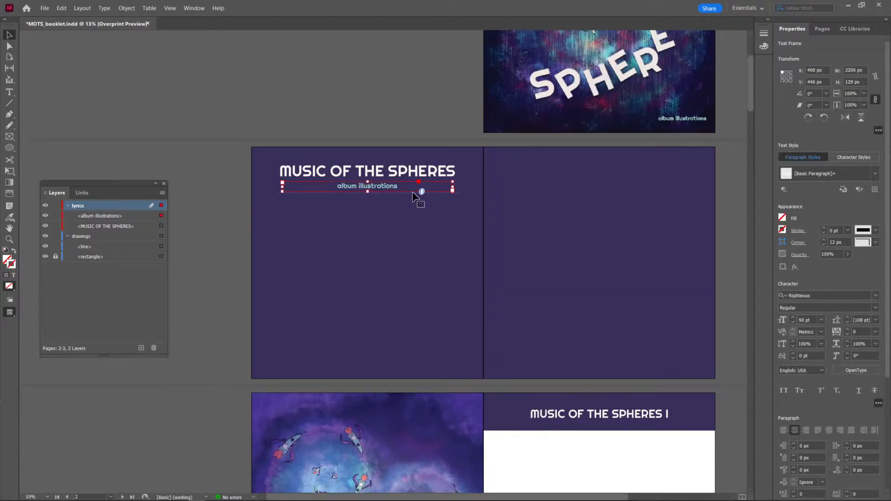
key(Up)
click(424, 247)
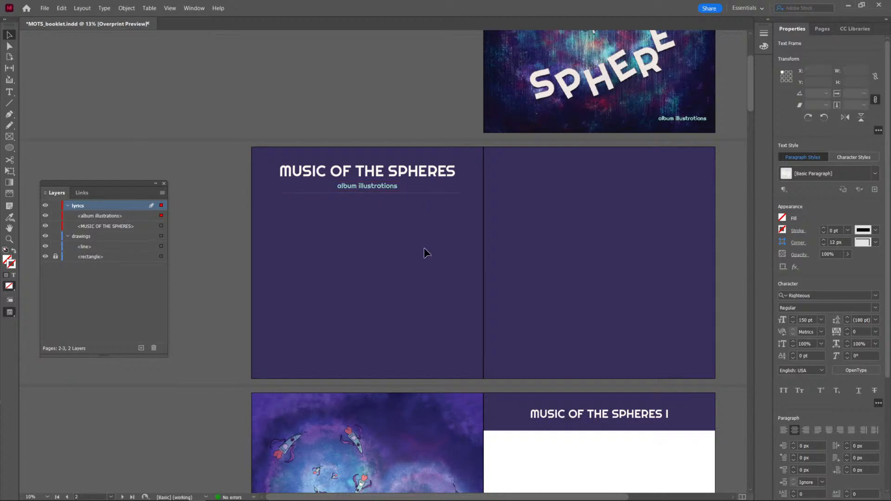
Nudge the divider line up under the subtitle to a Y position of 584 px.
click(433, 193)
key(shift+Up)
key(shift+Up)
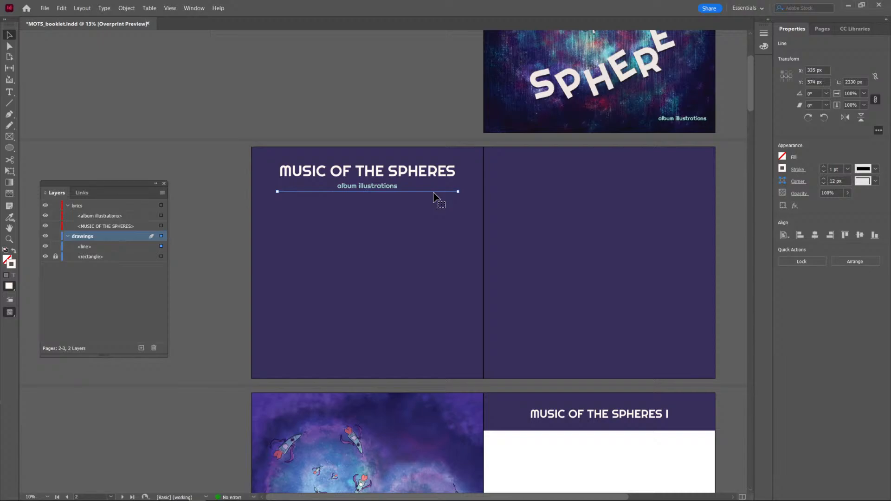
click(418, 296)
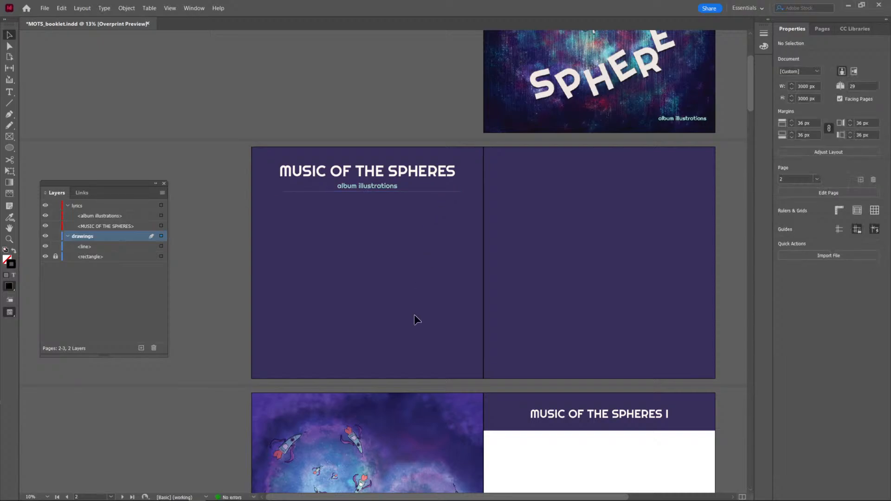
click(416, 191)
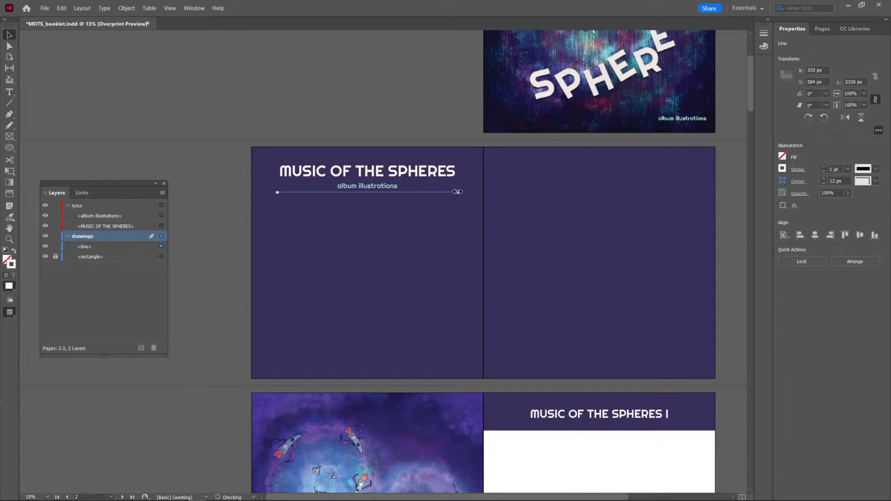
click(436, 269)
scroll(435, 266, up, 1)
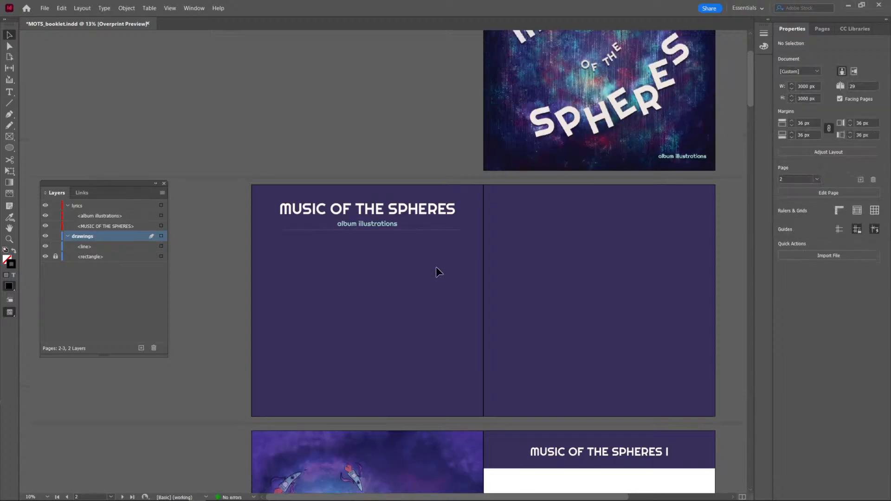
scroll(435, 266, down, 3)
scroll(436, 267, down, 4)
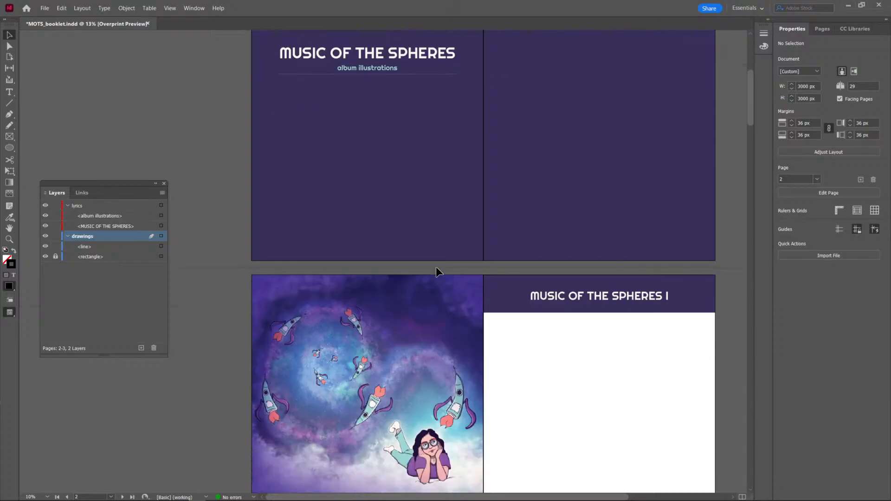
scroll(436, 267, up, 6)
scroll(435, 269, up, 2)
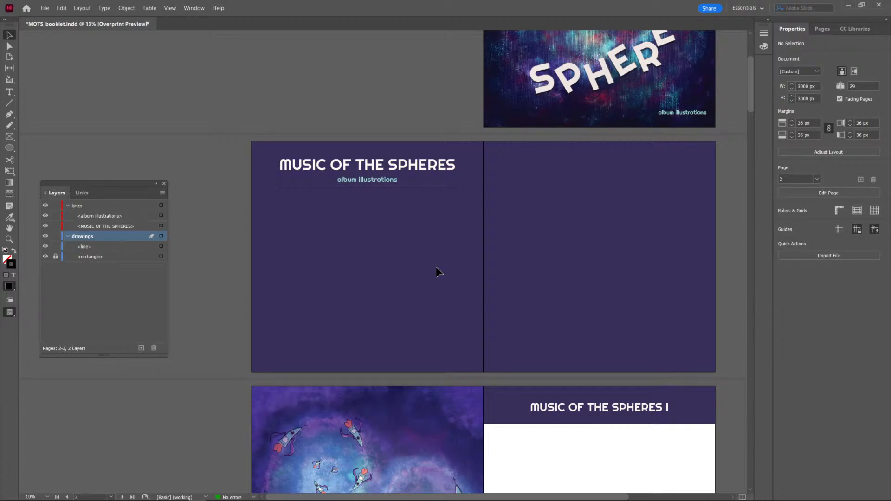
Copy the purple header rectangle behind MUSIC OF THE SPHERES I and paste it in place on page 3.
click(510, 415)
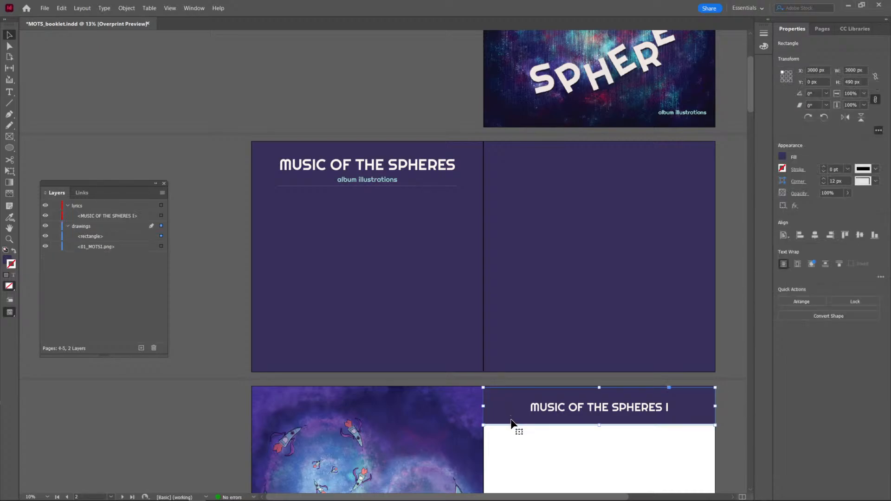
click(520, 433)
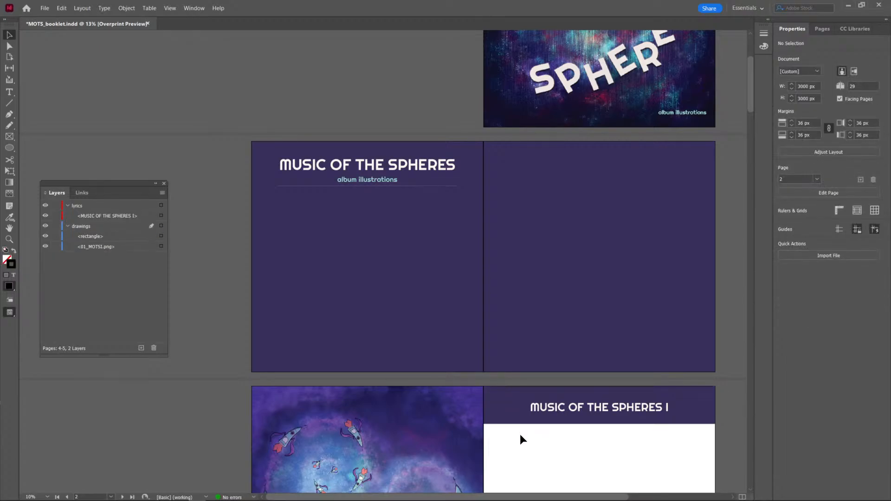
click(503, 407)
click(419, 285)
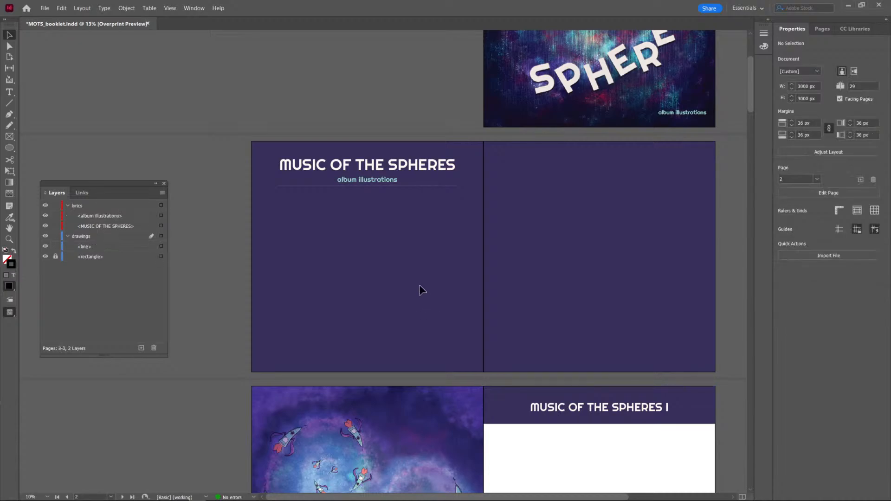
key(ctrl+alt+shift+v)
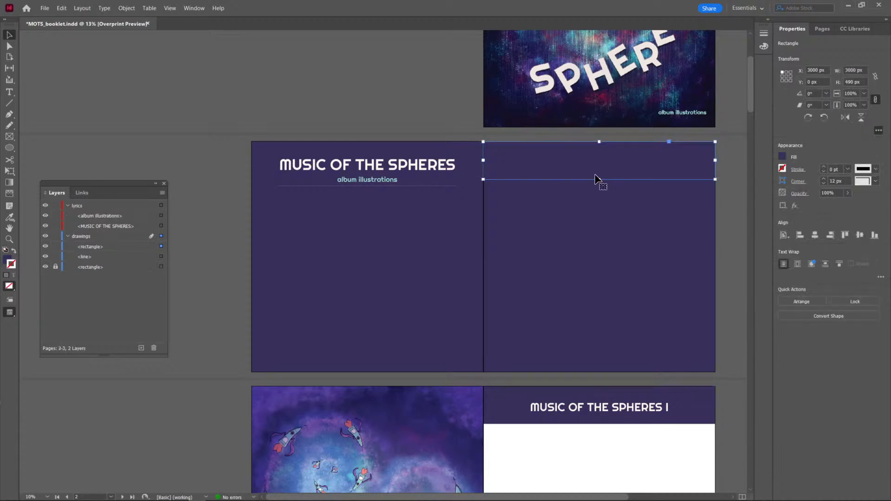
double_click(7, 259)
double_click(295, 385)
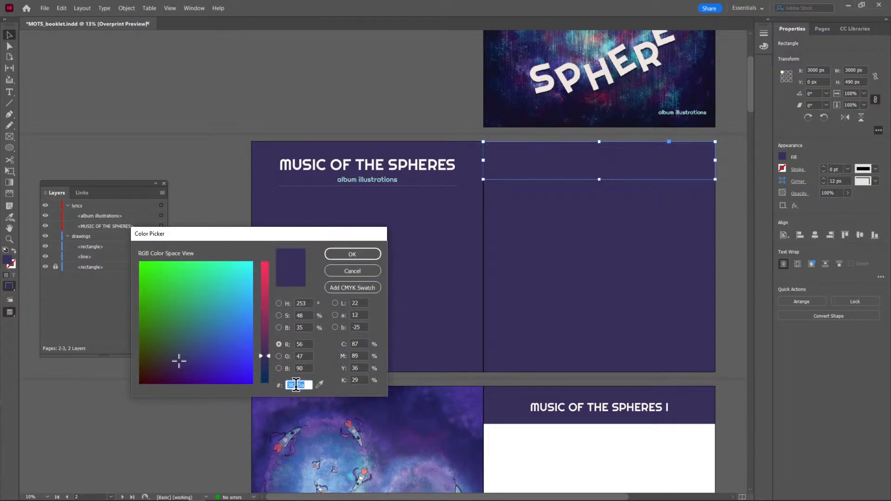
text(ff)
click(320, 384)
click(319, 384)
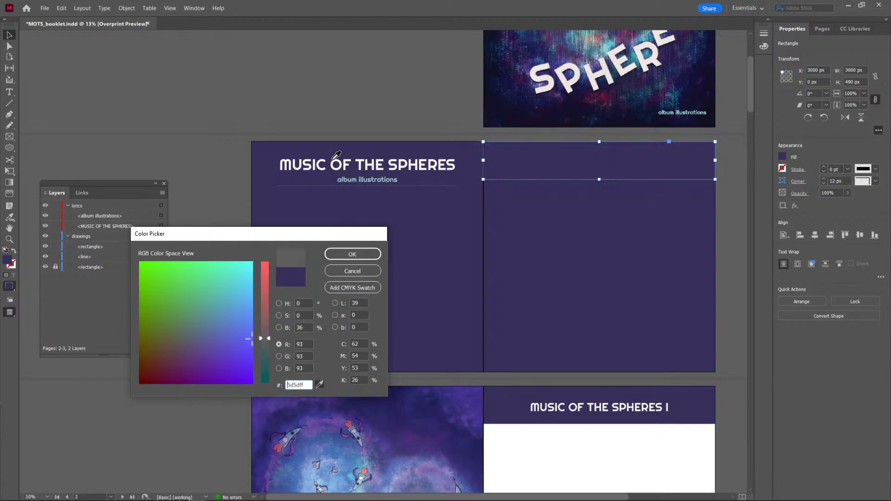
click(351, 271)
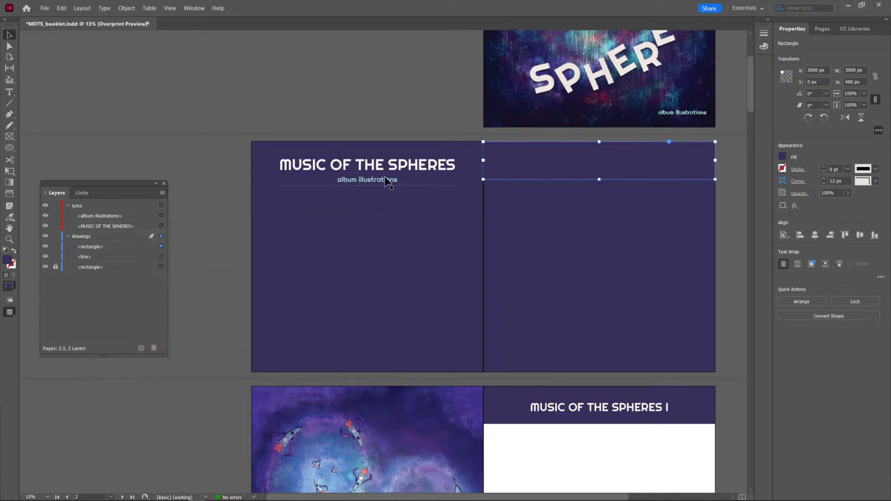
Copy the hex code fff8f1 from the fill colour of the MUSIC OF THE SPHERES title text.
click(391, 167)
triple_click(391, 167)
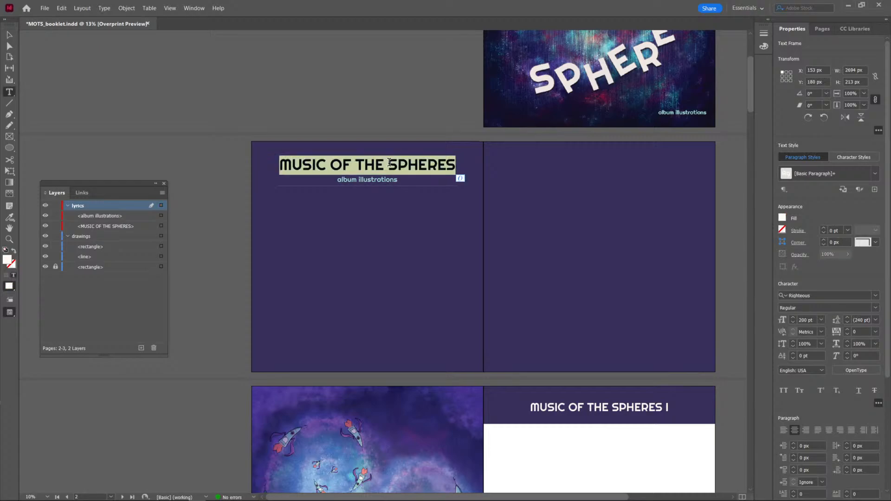
double_click(7, 261)
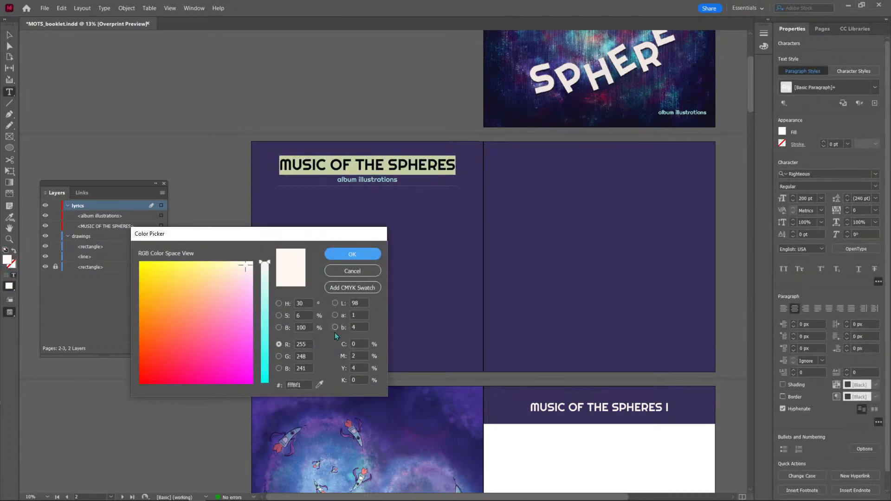
double_click(291, 384)
click(360, 272)
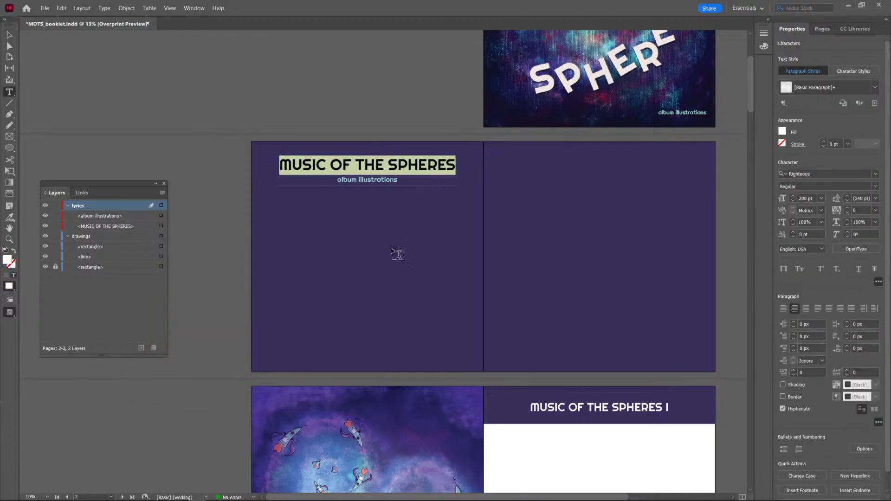
Set the fill of the pasted rectangle across the upper part of page 3 to fff8f1.
click(9, 34)
click(573, 160)
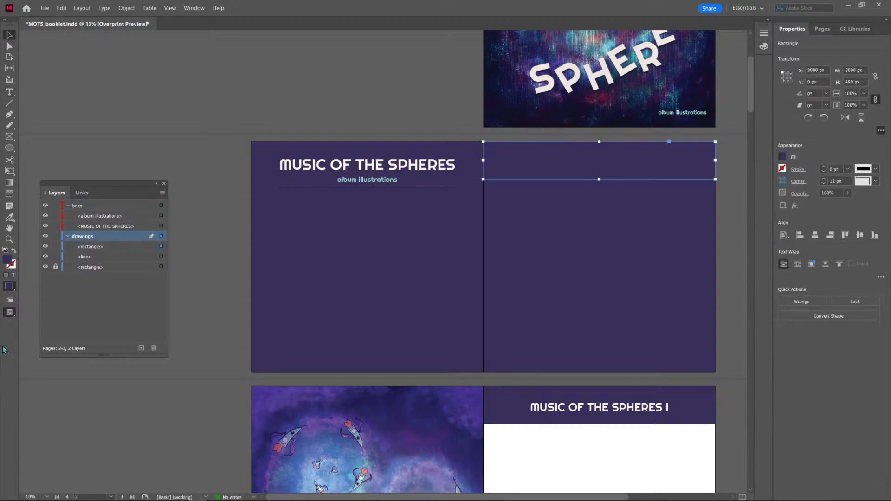
double_click(7, 262)
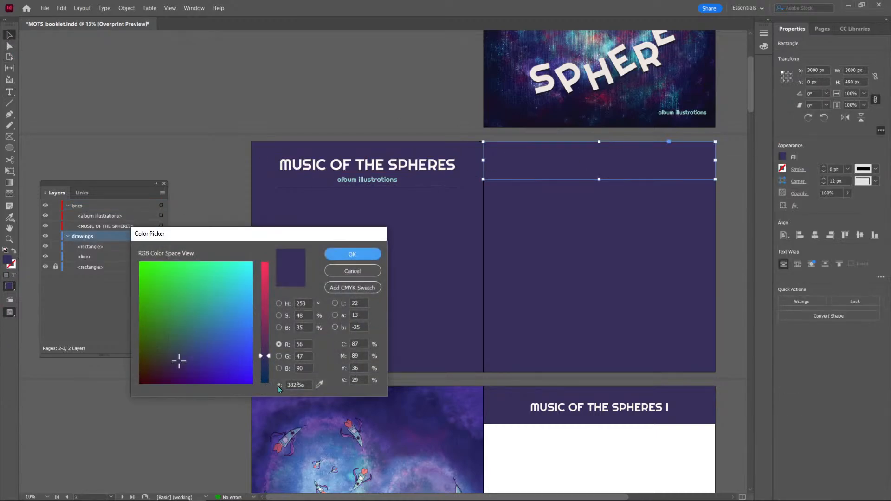
double_click(302, 384)
key(ctrl+v)
click(364, 255)
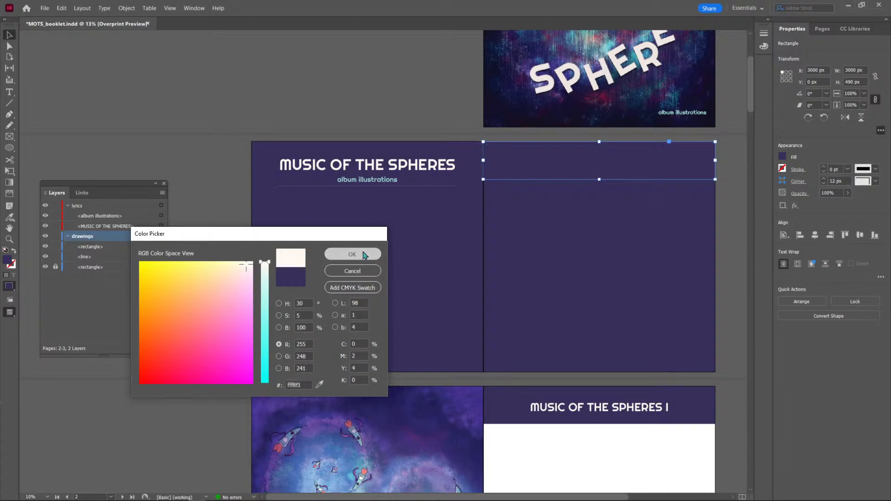
Move the off-white rectangle from page 3 across the head of page 2 and extend its height to 585 px.
click(517, 227)
drag(546, 169, 314, 168)
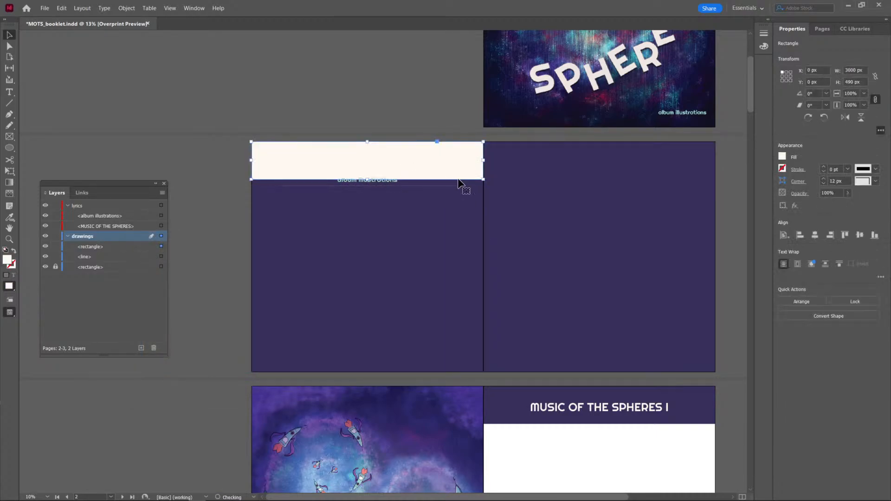
drag(367, 179, 368, 193)
drag(368, 192, 368, 187)
Reorder the drawings layer so the off-white rectangle sits beneath the divider line.
right_click(298, 165)
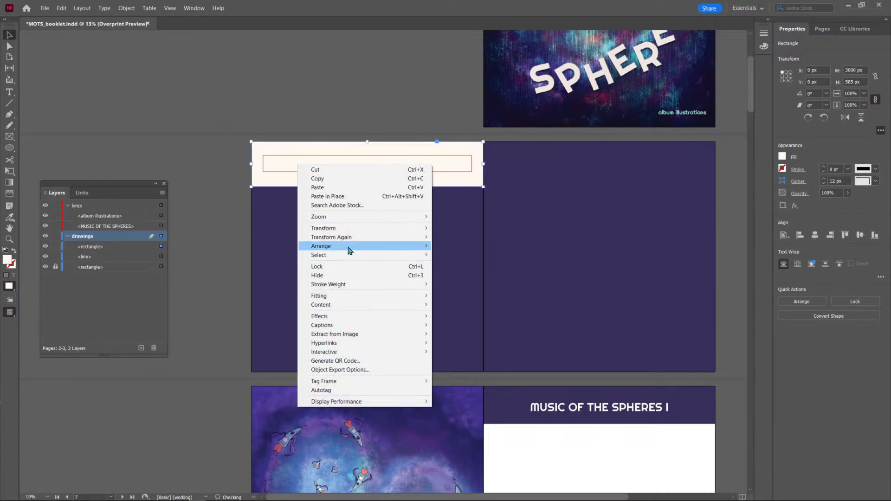
click(132, 253)
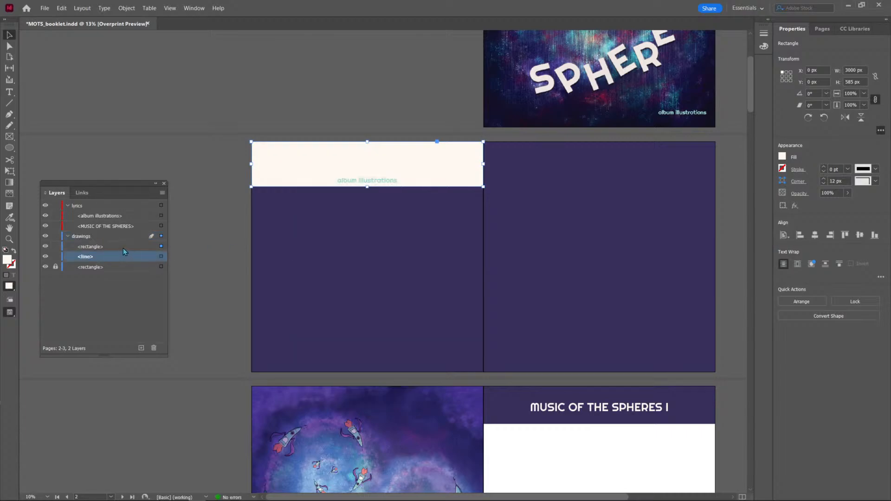
click(122, 246)
drag(115, 248, 110, 262)
click(319, 162)
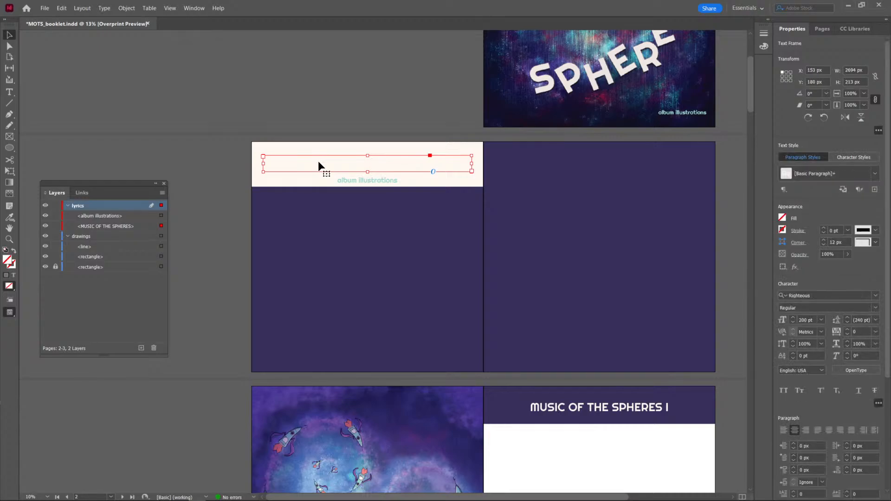
double_click(312, 162)
key(ctrl+a)
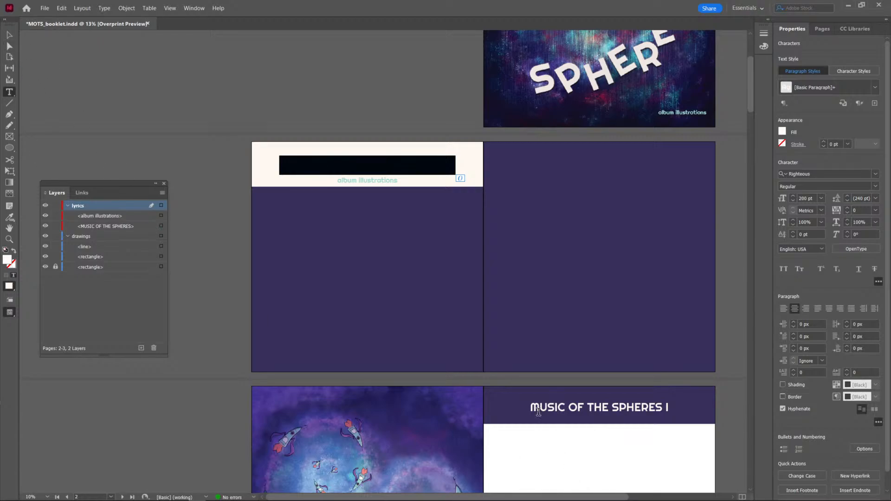
key(Escape)
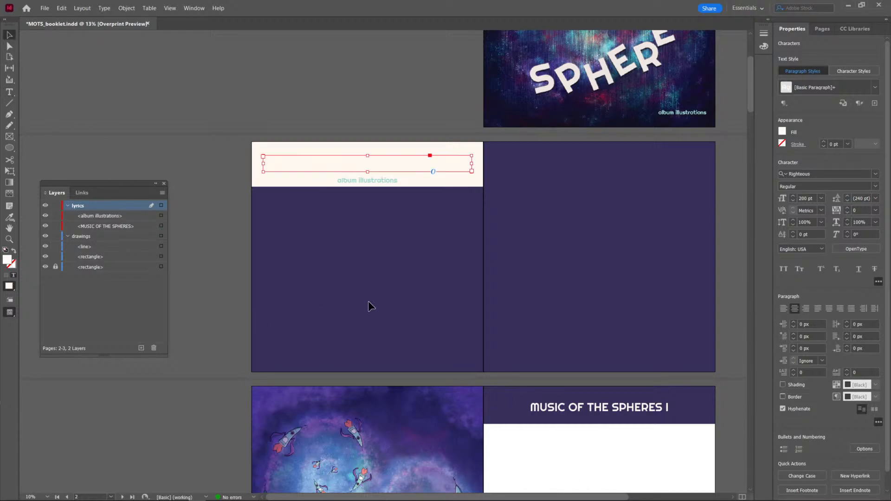
Copy the hex code 382f5a from the fill of the purple header rectangle behind MUSIC OF THE SPHERES I.
click(505, 394)
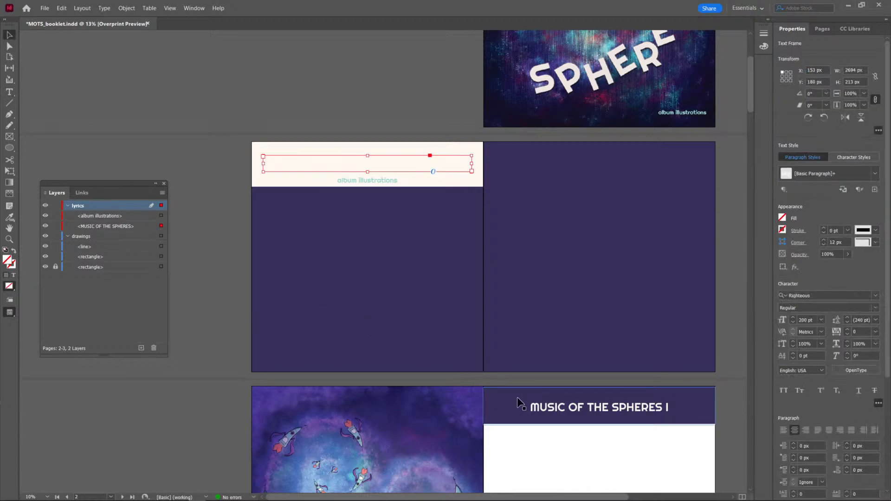
double_click(7, 259)
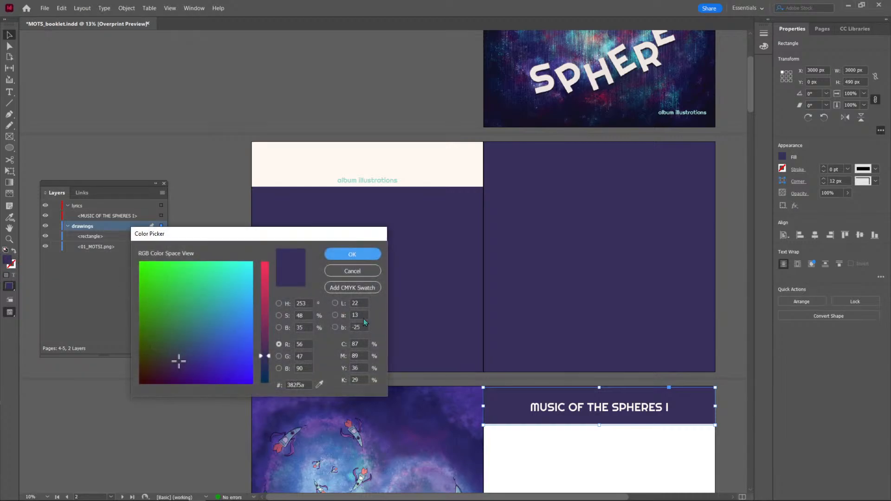
double_click(296, 385)
click(367, 289)
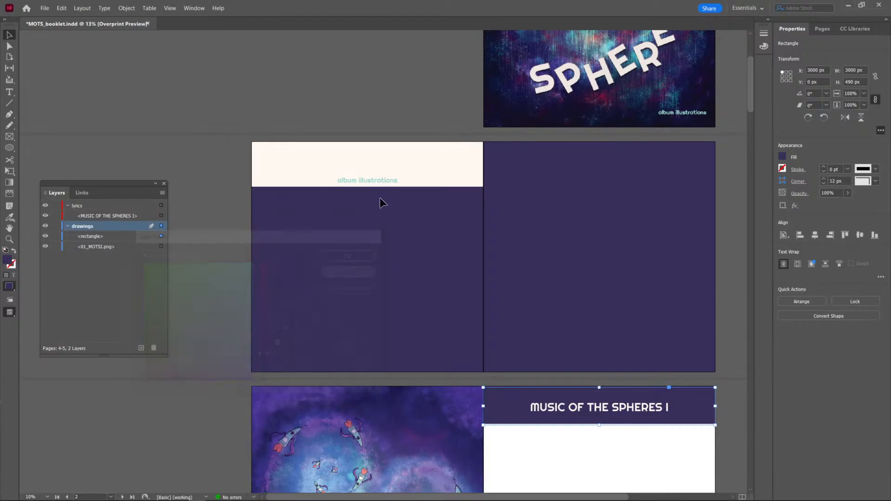
Set the fill colour of the MUSIC OF THE SPHERES title text on page 2 to 382f5a.
click(386, 161)
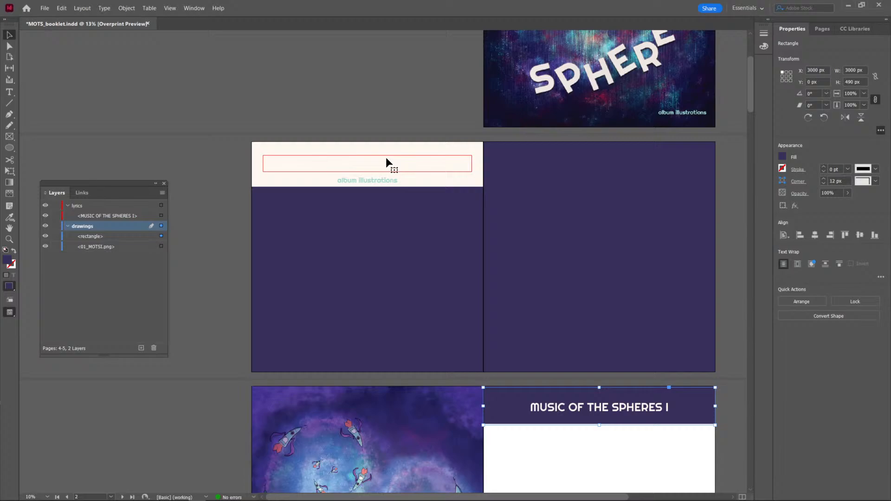
double_click(286, 166)
key(ctrl+a)
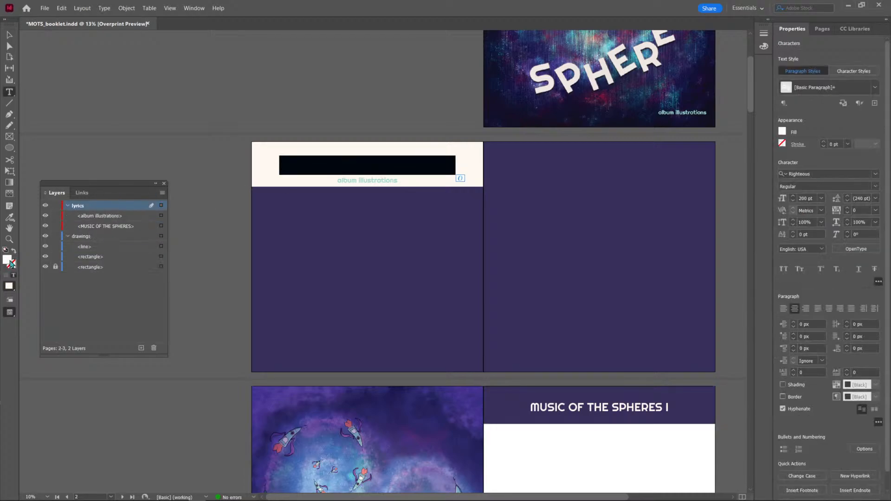
double_click(8, 260)
double_click(297, 385)
key(ctrl+v)
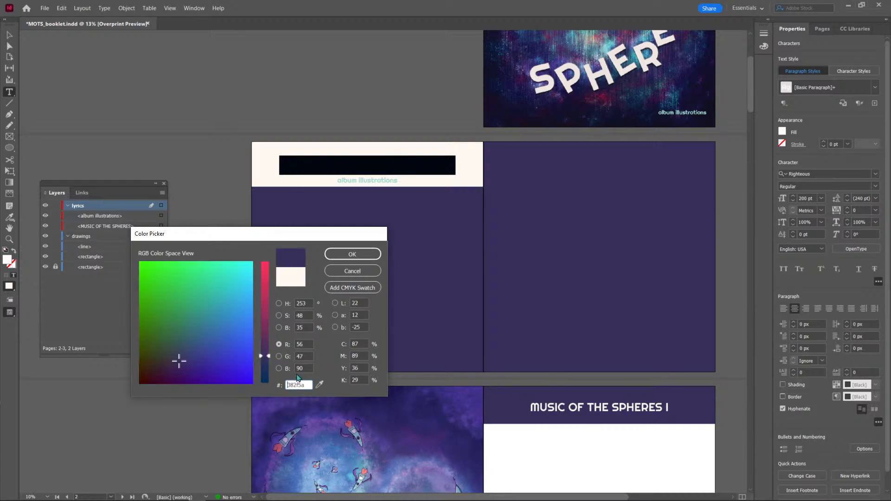
click(376, 256)
click(15, 37)
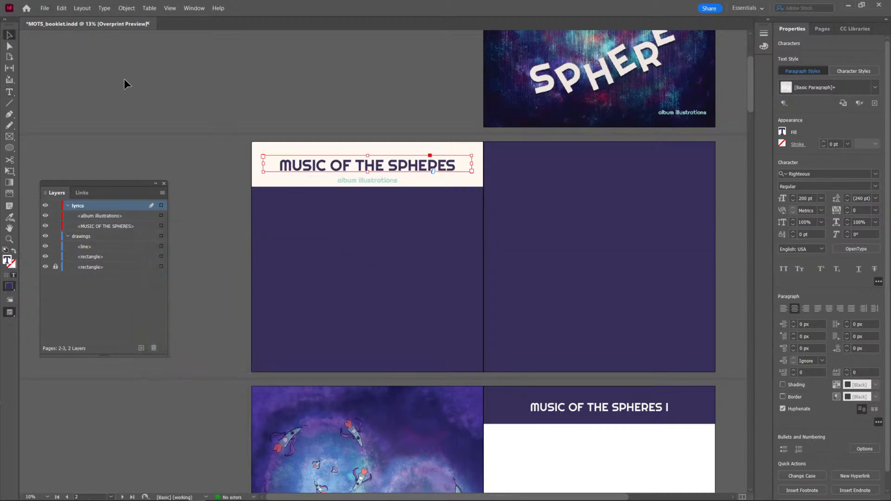
Move the album illustrations subtitle just below the off-white rectangle and nudge the title down to a Y position of 186 px.
click(526, 312)
scroll(526, 314, up, 1)
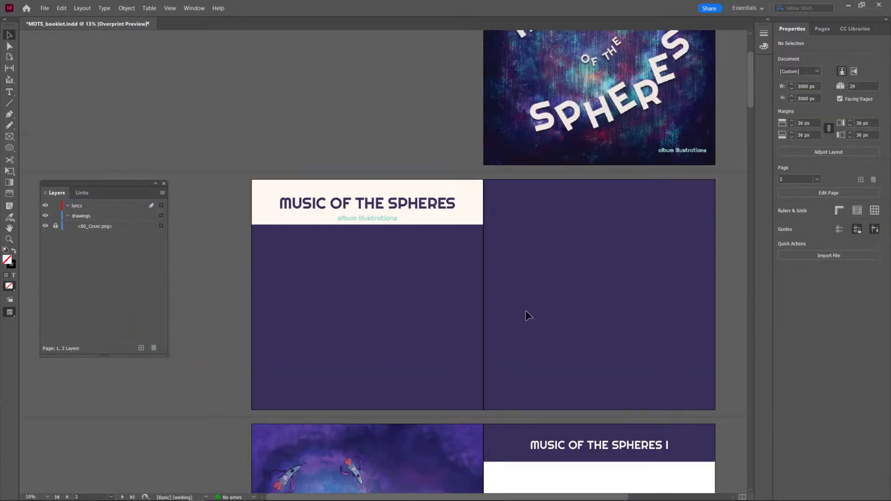
double_click(370, 220)
key(ctrl+a)
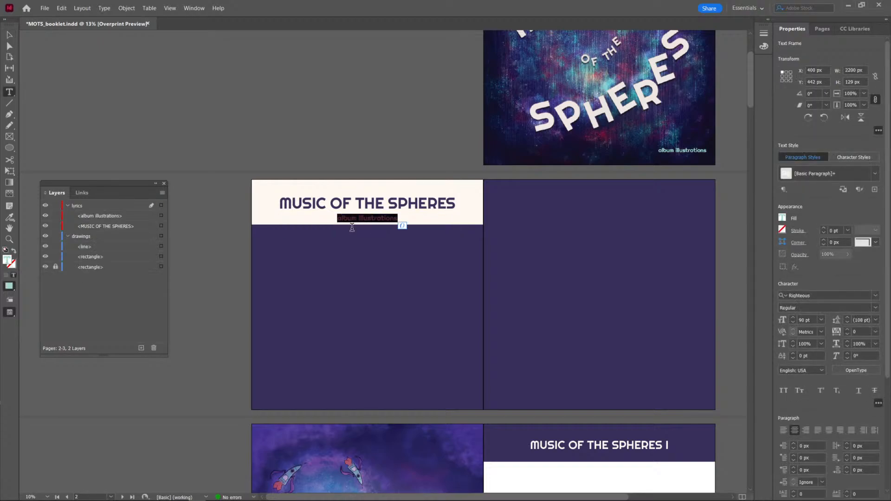
click(9, 35)
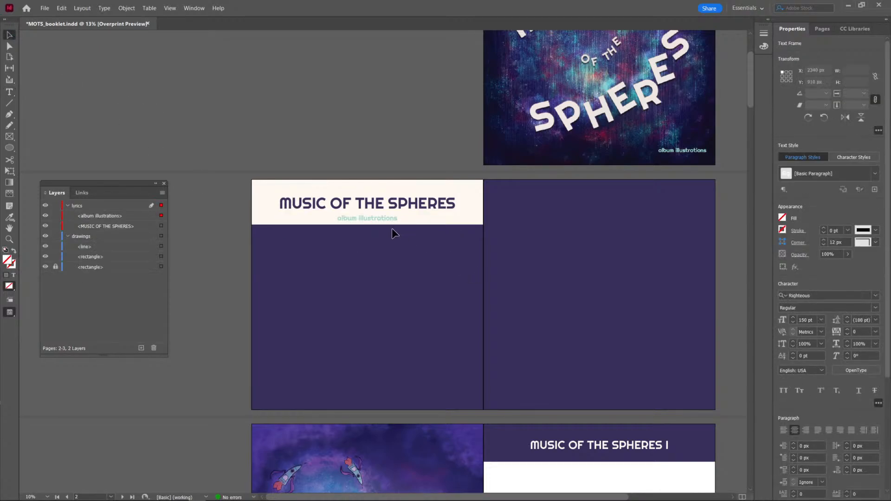
drag(382, 223, 377, 236)
click(382, 258)
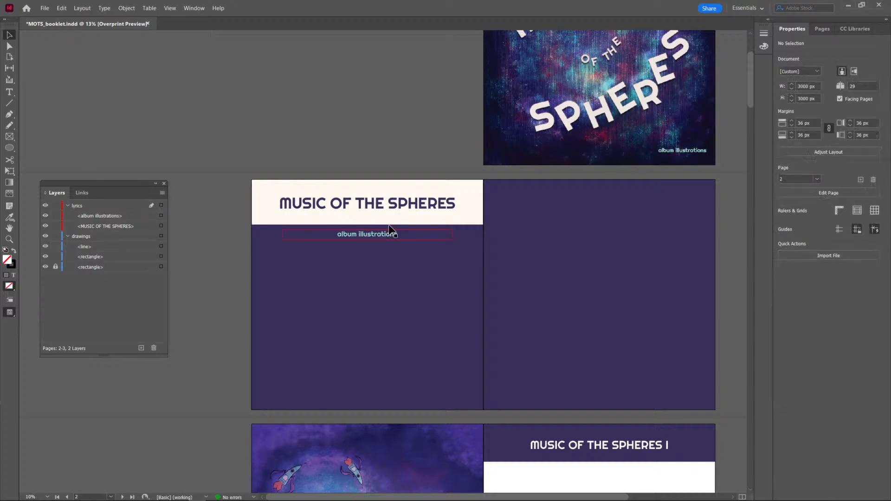
click(386, 208)
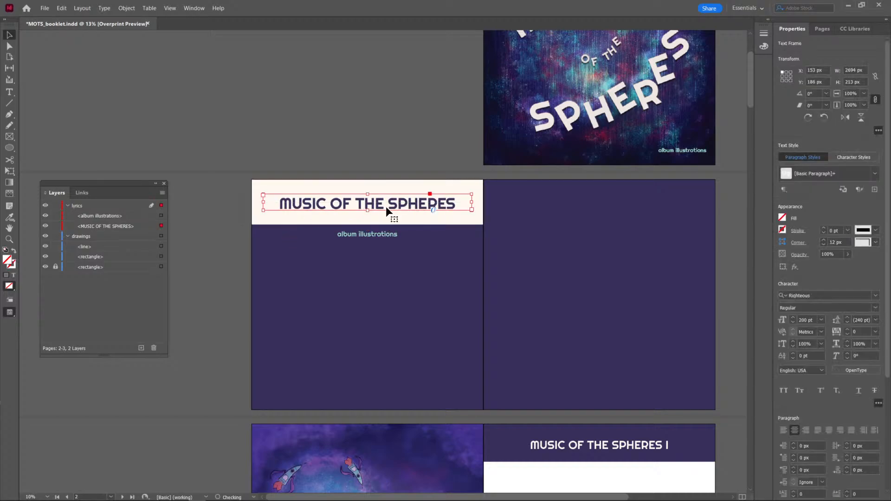
click(414, 284)
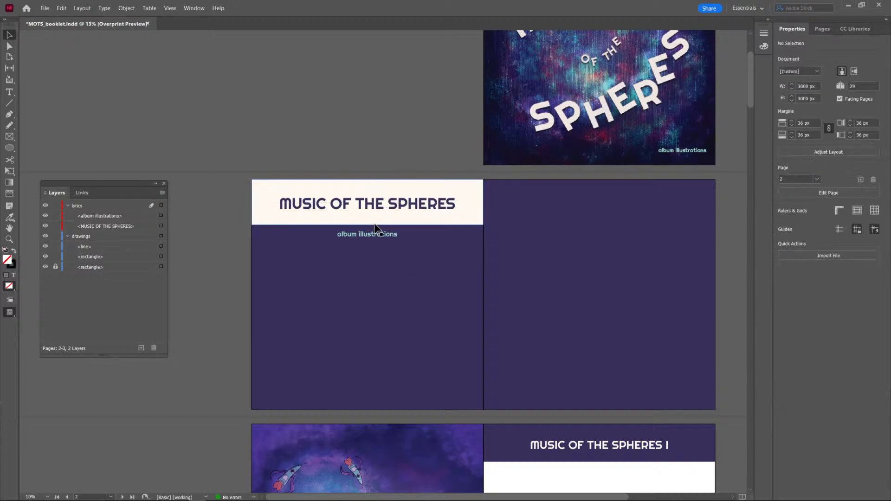
Nudge the divider line on page 2 down until it sits below the album illustrations subtitle.
scroll(376, 227, up, 2)
click(388, 182)
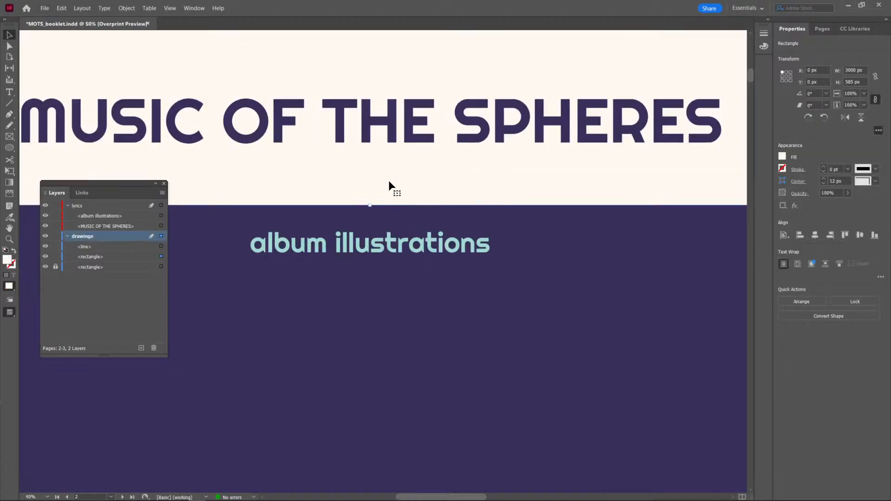
click(162, 246)
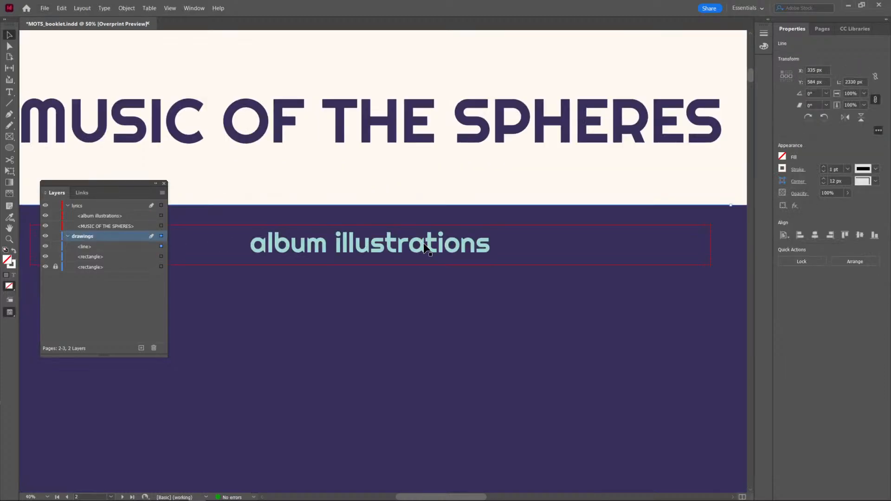
key(shift+Down)
key(shift+Down)
key(shift+Down)
key(shift+Down)
key(shift+Down)
key(shift+Down)
key(shift+Down)
key(shift+Down)
key(shift+Down)
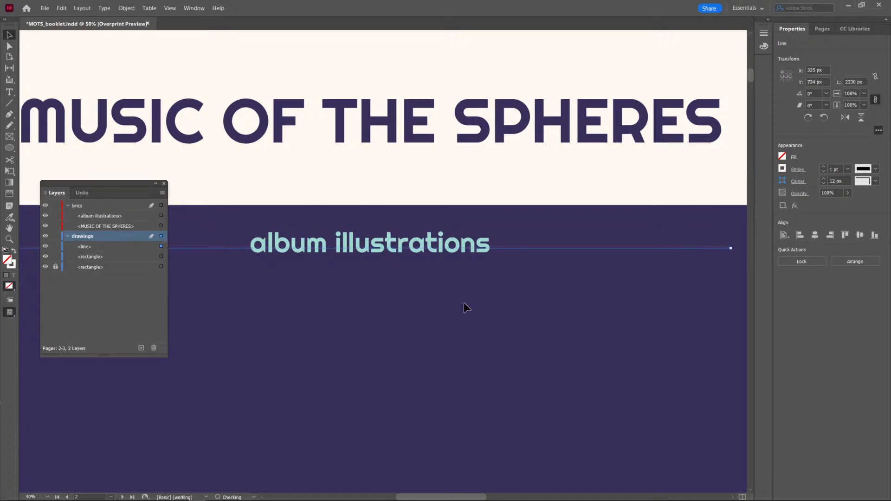
click(460, 339)
Move the divider line slightly up, closer to the album illustrations subtitle.
scroll(459, 339, down, 3)
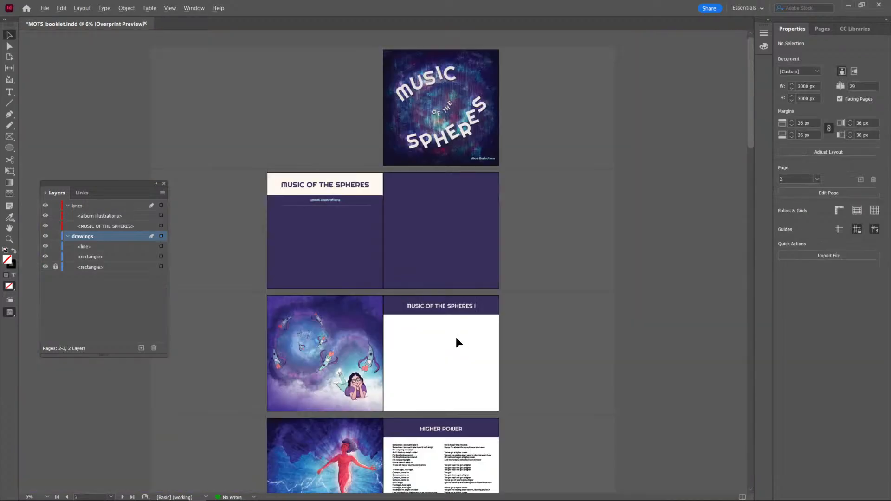
scroll(299, 190, up, 1)
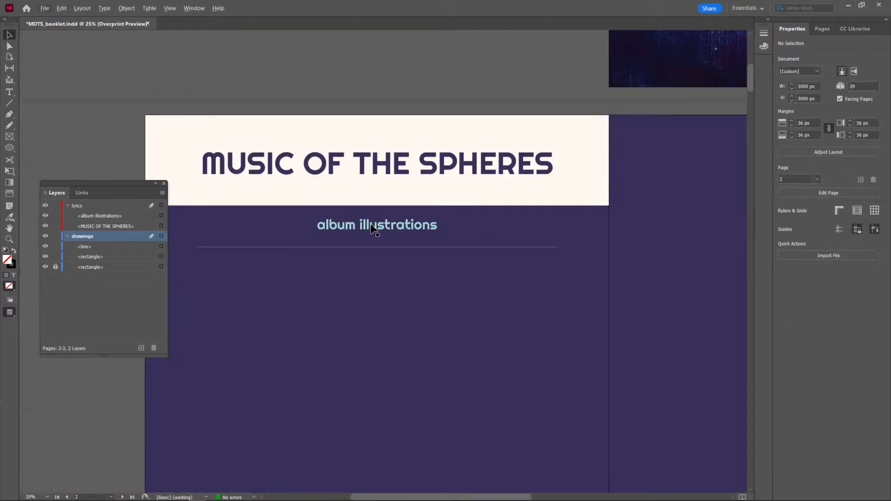
scroll(367, 228, up, 1)
drag(380, 246, 383, 236)
click(388, 273)
scroll(392, 280, down, 1)
Save the booklet document with the restyled opening spread.
drag(472, 340, 437, 279)
scroll(482, 297, down, 1)
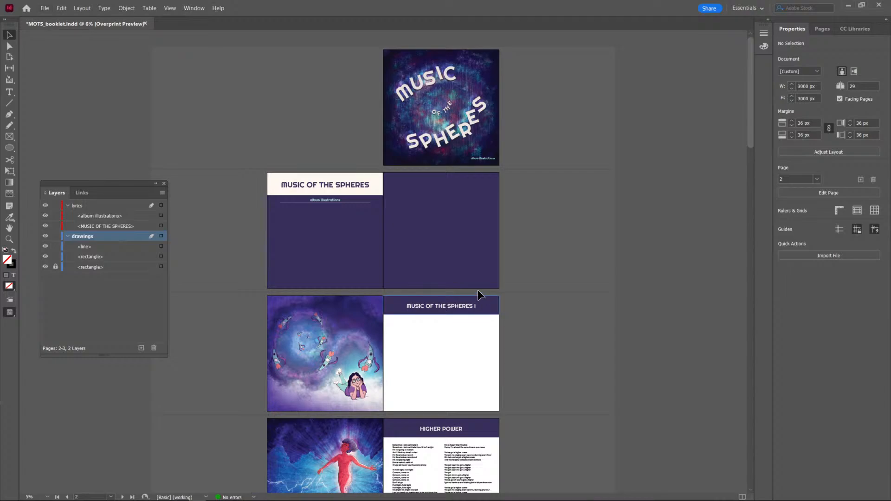
key(ctrl+s)
Review the opening spread and the front cover up close.
scroll(441, 258, up, 1)
drag(441, 250, 363, 260)
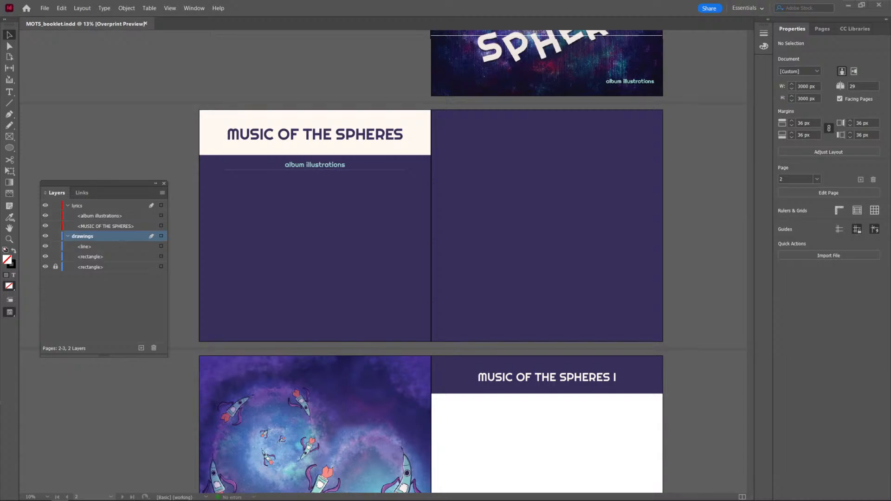
click(704, 354)
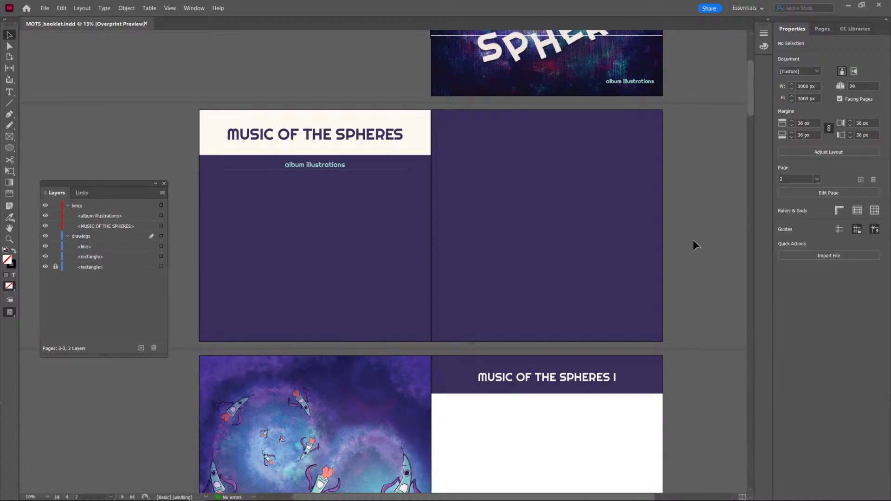
scroll(692, 240, up, 3)
scroll(681, 210, up, 2)
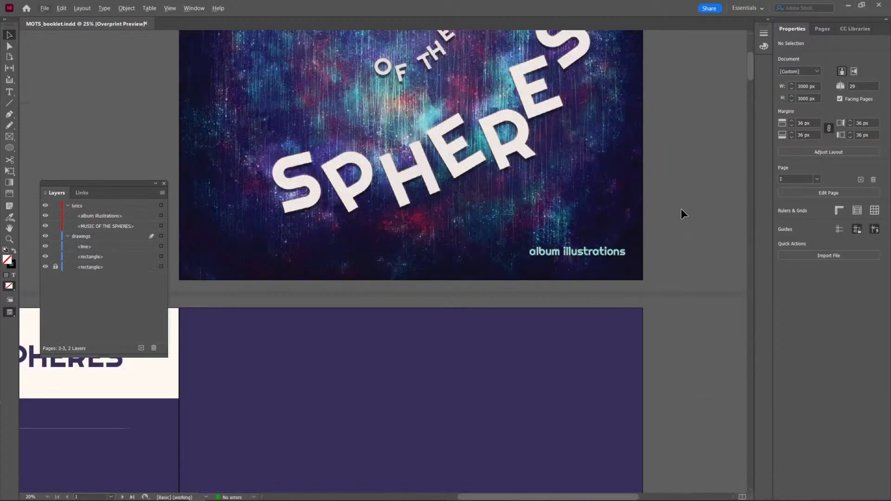
scroll(681, 210, up, 5)
scroll(681, 209, down, 3)
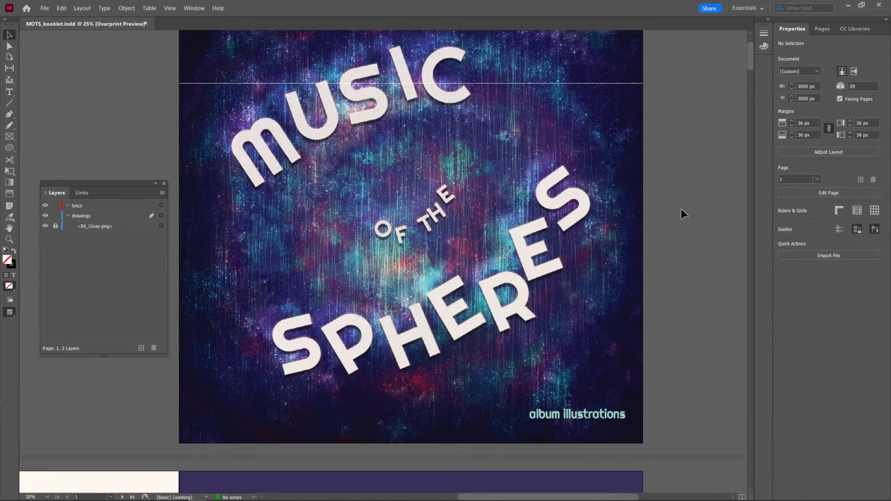
scroll(680, 202, up, 4)
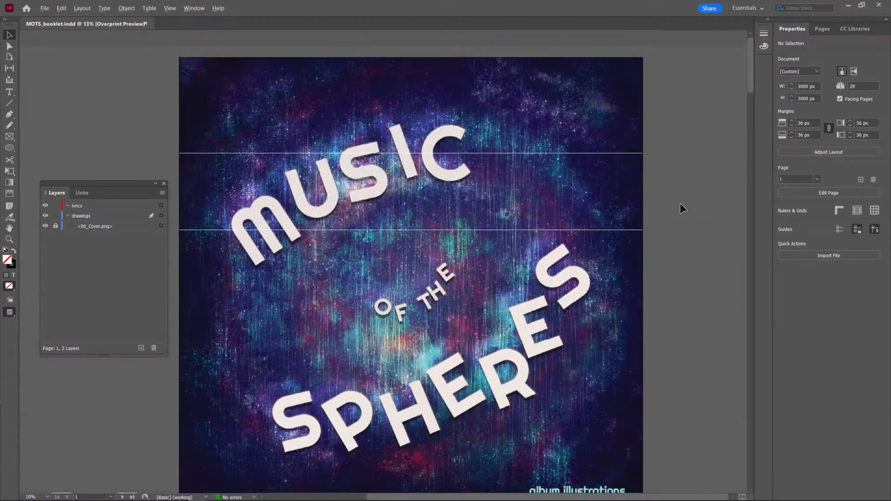
scroll(680, 203, down, 3)
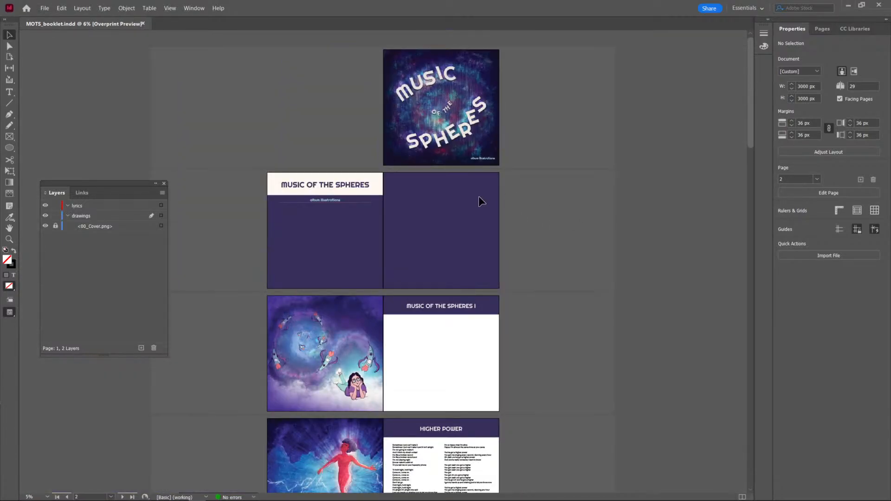
Turn off Overprint Preview and show the guides on the booklet pages.
click(167, 11)
click(173, 19)
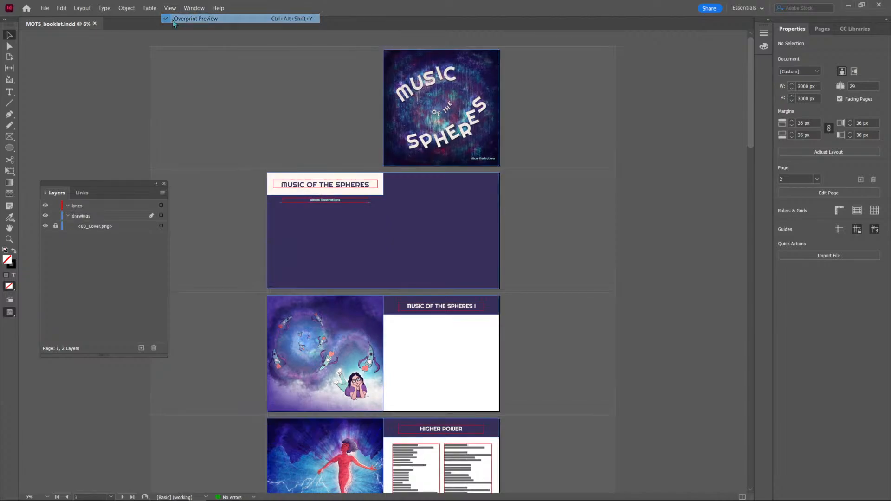
click(178, 9)
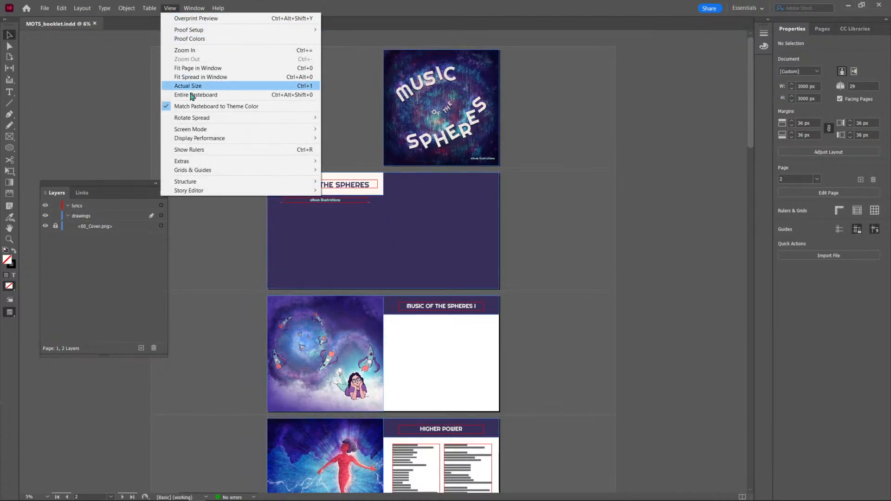
mouse_move(214, 164)
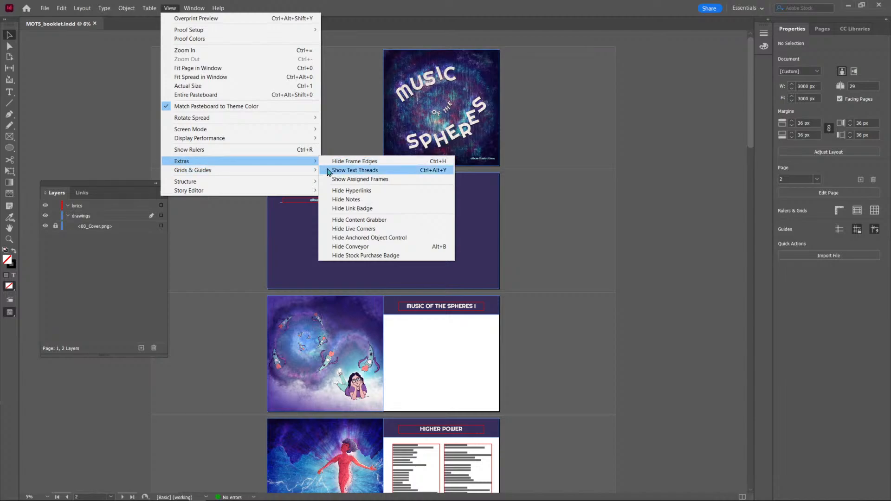
mouse_move(315, 171)
click(342, 172)
click(490, 218)
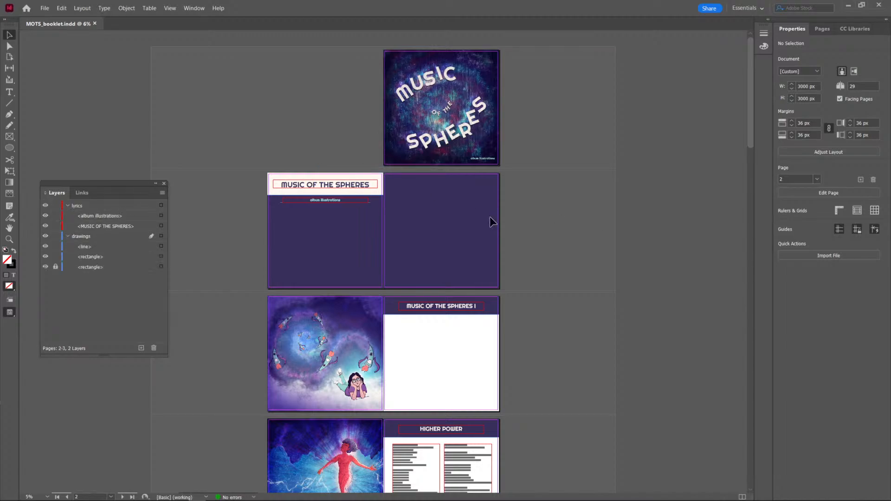
Review the booklet's spreads from the opening pages through the closing thank-you page and back again.
scroll(371, 204, up, 2)
scroll(372, 204, down, 2)
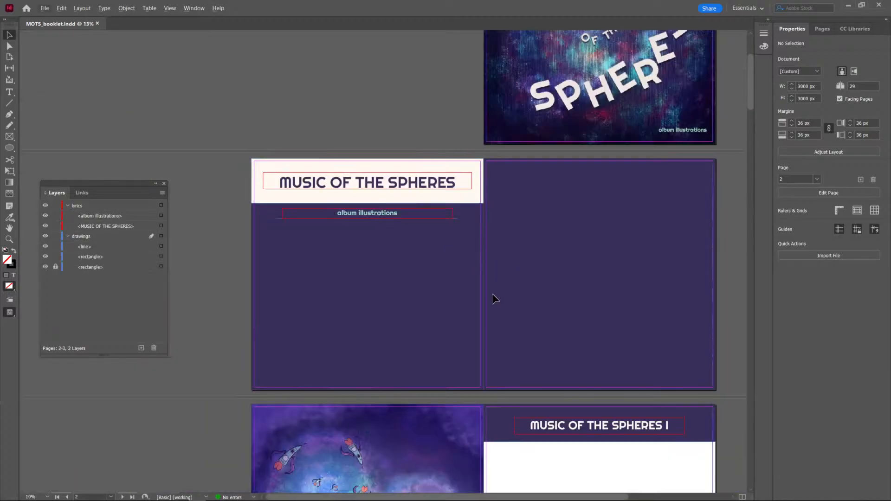
scroll(492, 293, down, 1)
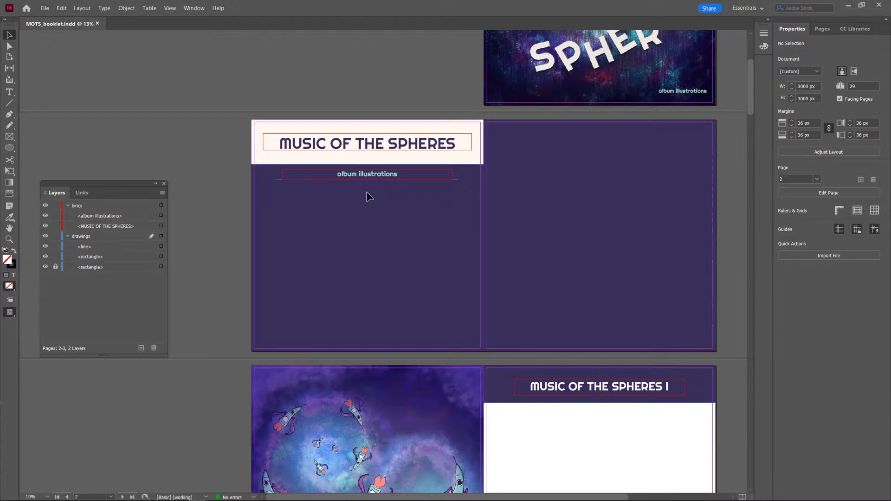
drag(366, 191, 339, 176)
click(340, 212)
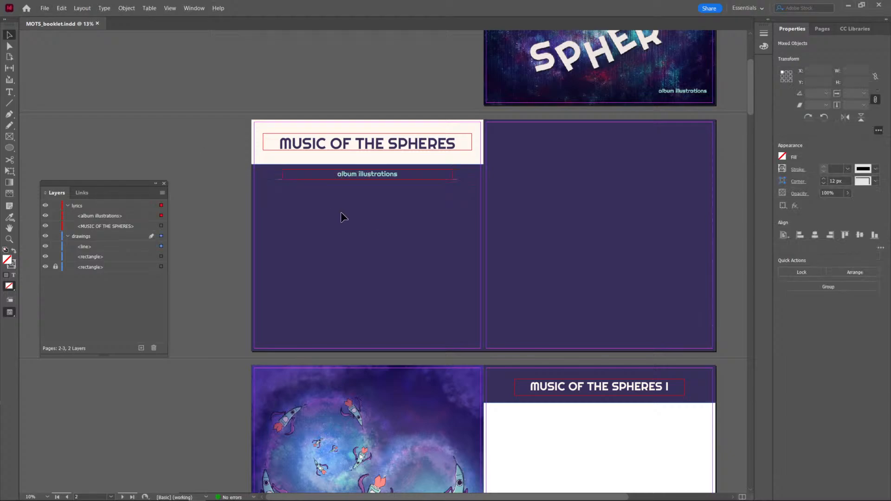
scroll(341, 213, down, 4)
scroll(342, 216, down, 1)
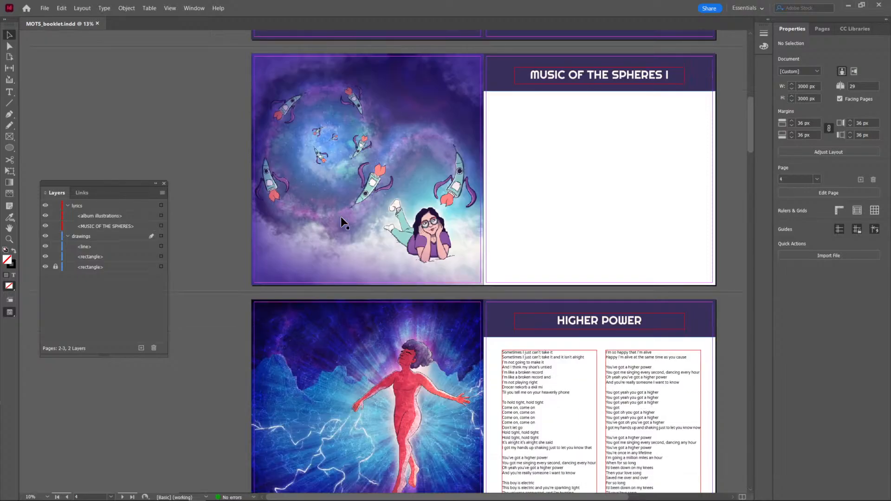
scroll(340, 217, down, 14)
scroll(409, 341, down, 20)
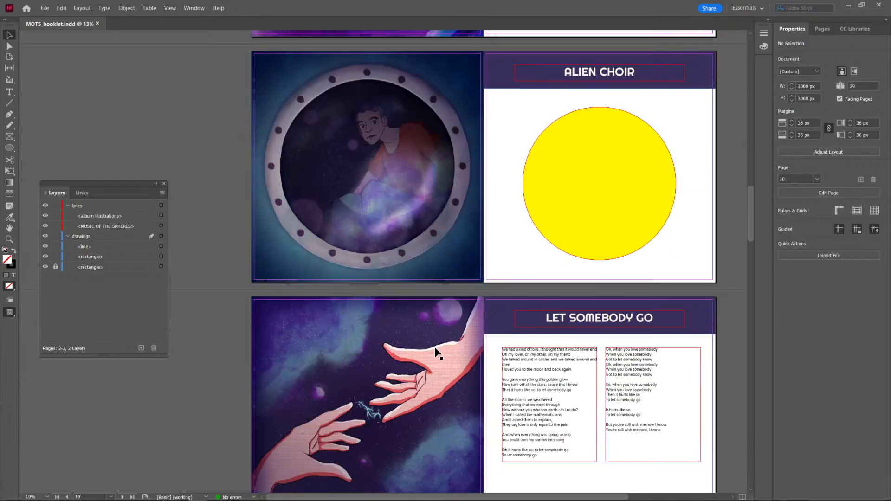
scroll(435, 347, down, 20)
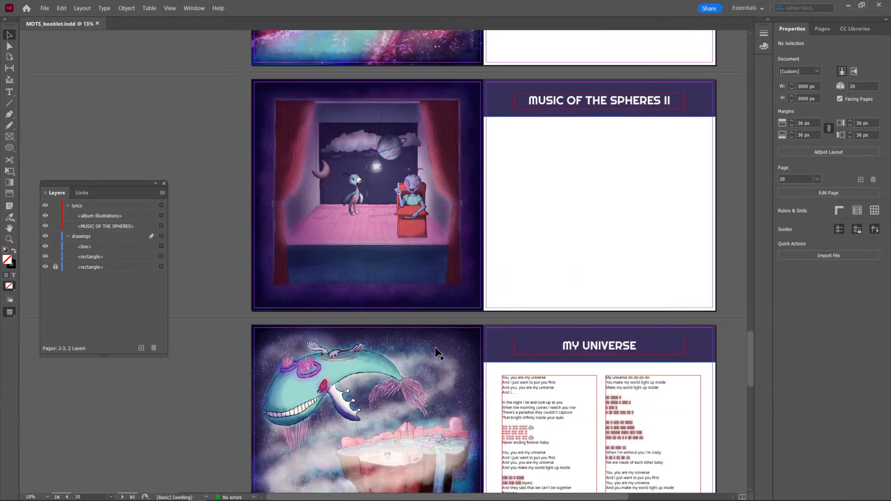
scroll(435, 348, down, 4)
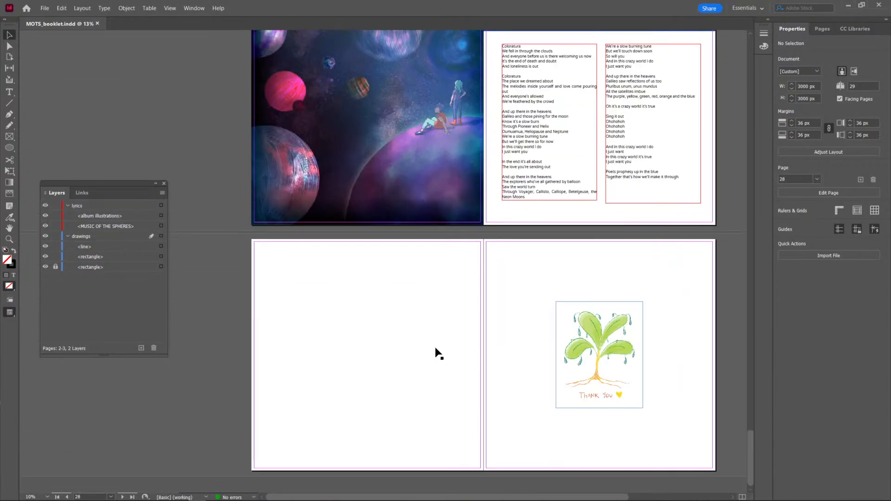
scroll(437, 353, up, 4)
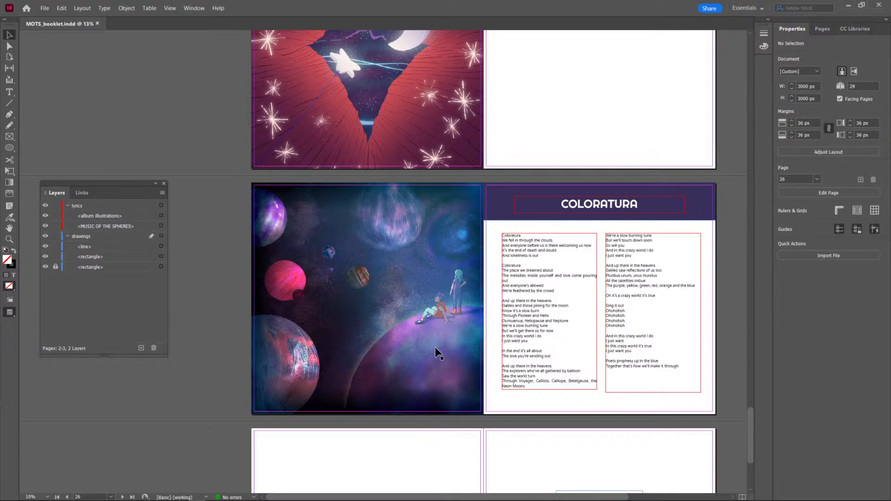
scroll(435, 347, up, 1)
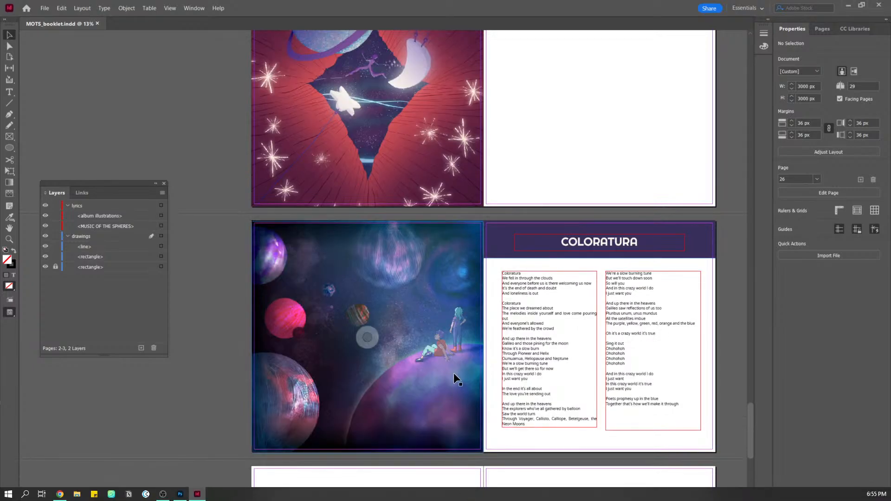
scroll(453, 351, up, 16)
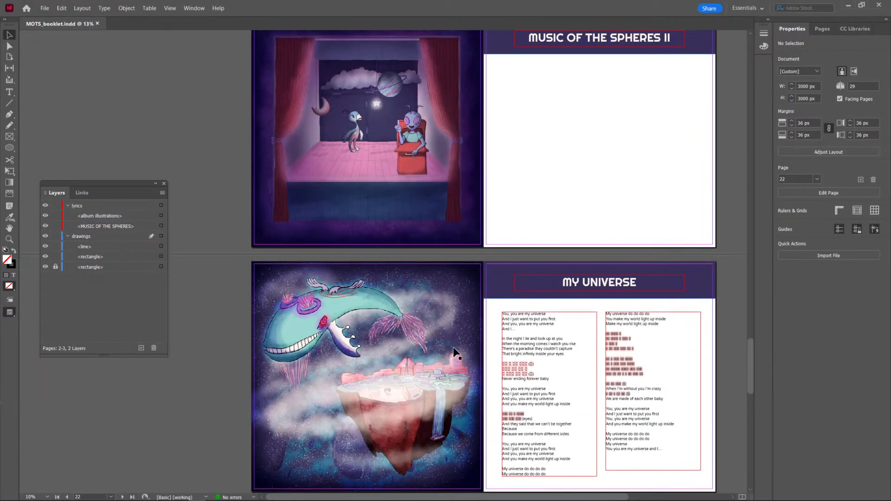
scroll(454, 351, up, 20)
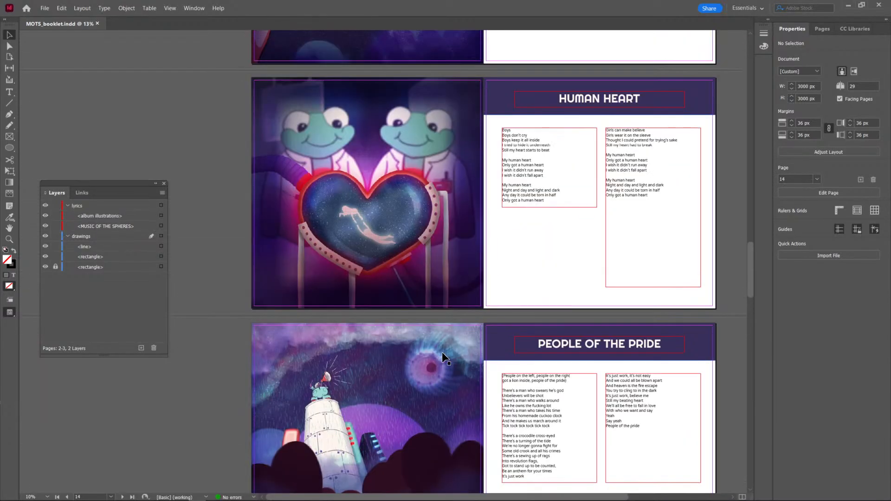
scroll(442, 354, up, 20)
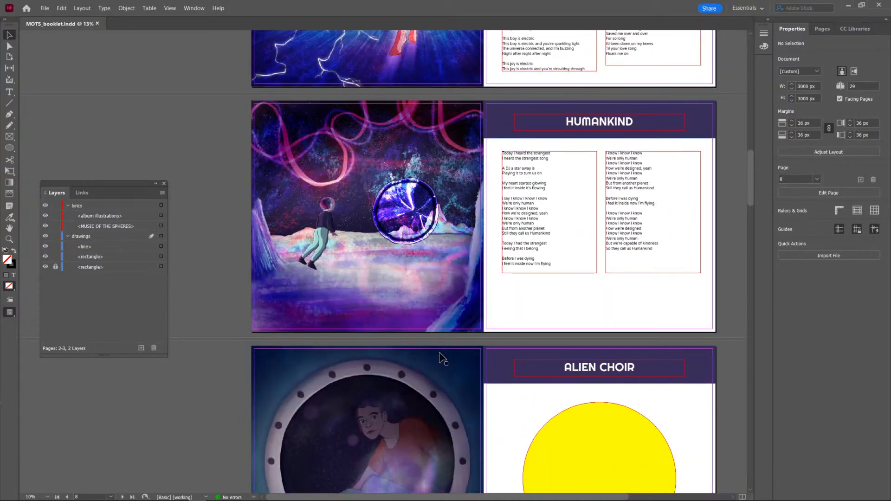
scroll(439, 351, up, 20)
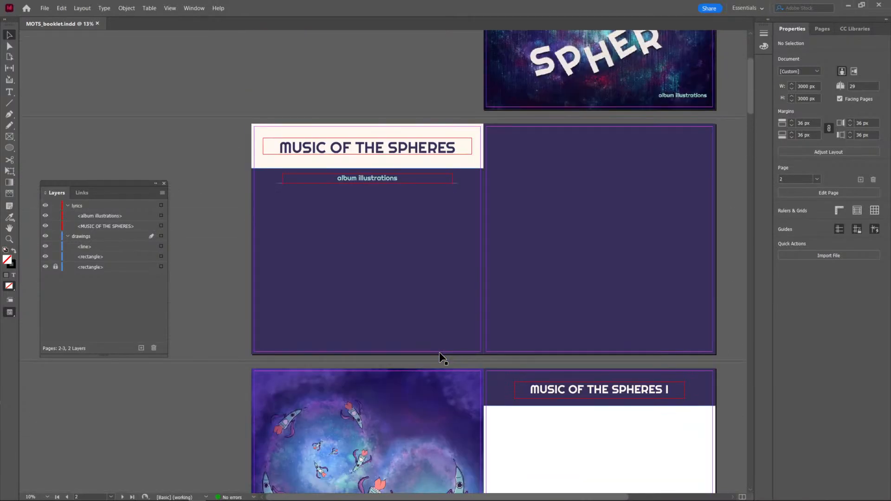
scroll(439, 352, down, 4)
scroll(439, 352, up, 1)
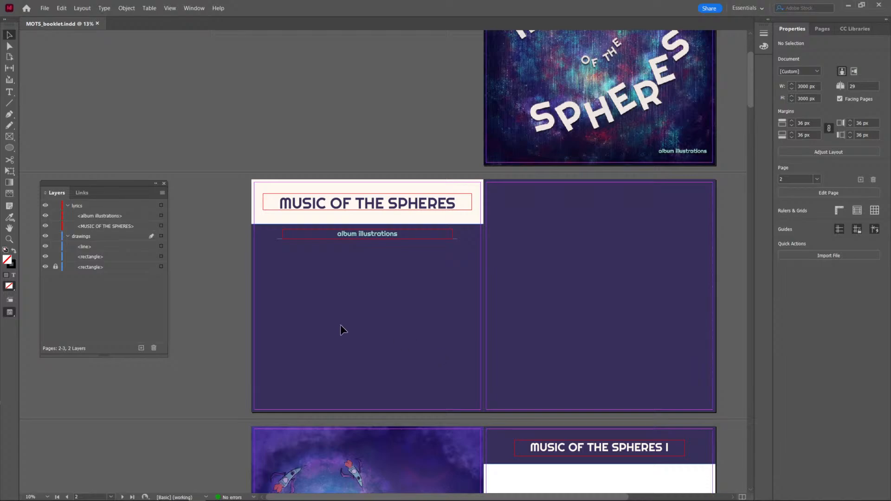
Copy the first lyrics text frame from the Higher Power page and paste it onto the opening spread's title page.
scroll(341, 325, down, 16)
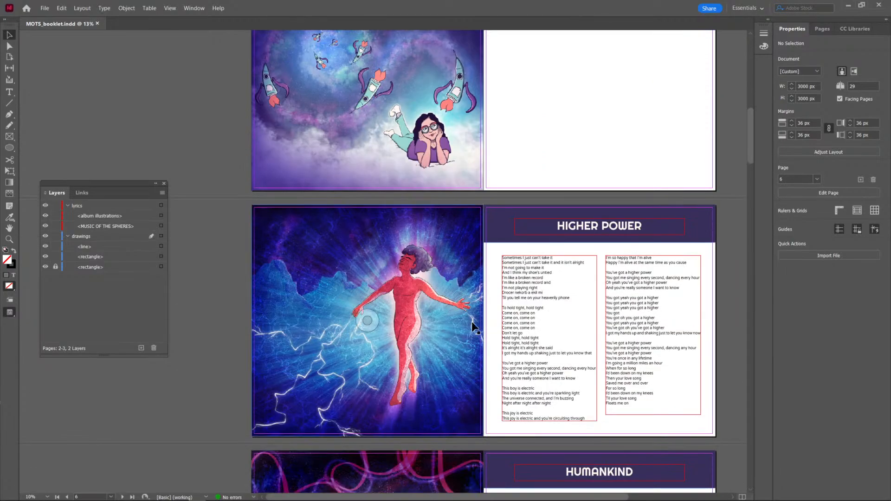
click(523, 321)
scroll(523, 321, up, 16)
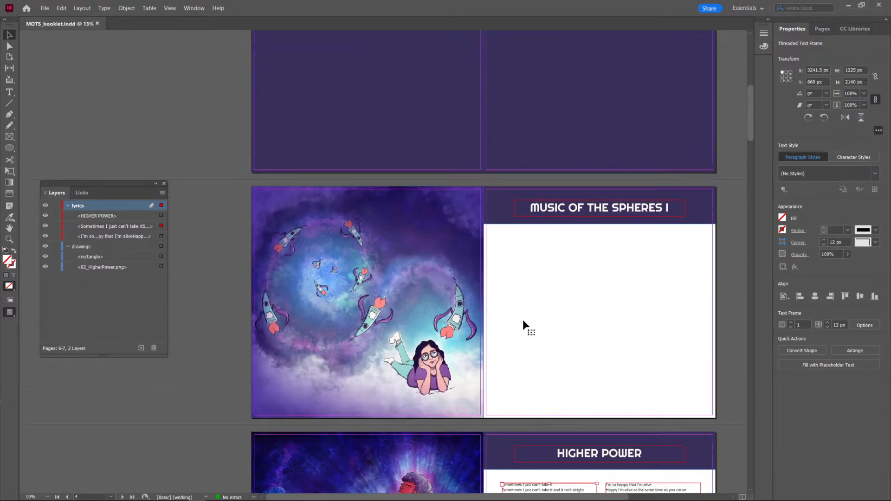
key(ctrl+v)
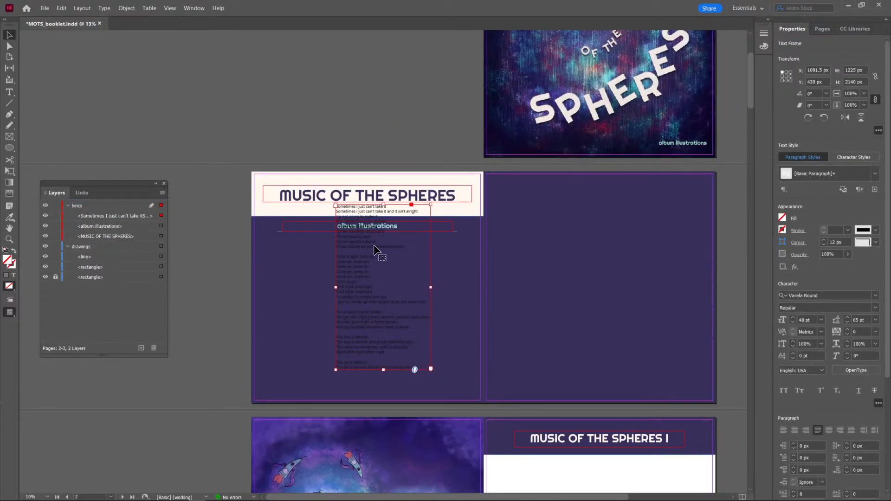
Resize the pasted text frame to 2200 by 1550 px below the subtitle, matching the subtitle frame's width.
drag(383, 204, 383, 251)
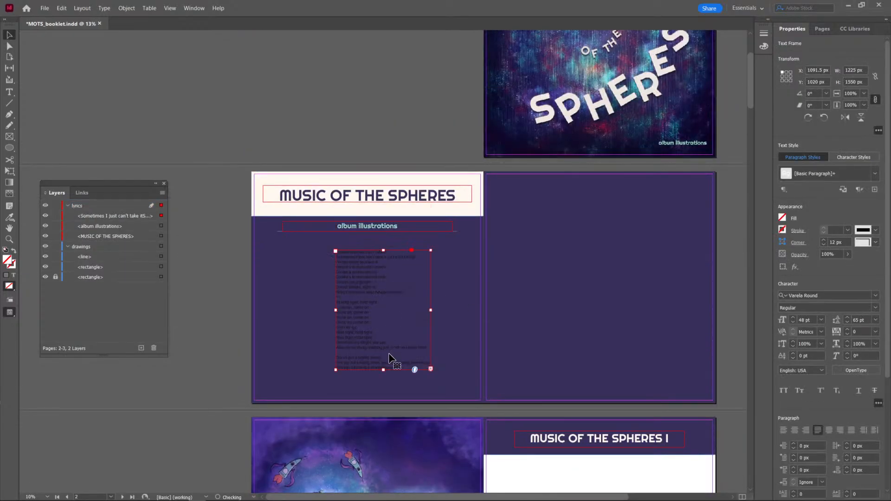
drag(336, 310, 282, 308)
drag(430, 310, 453, 313)
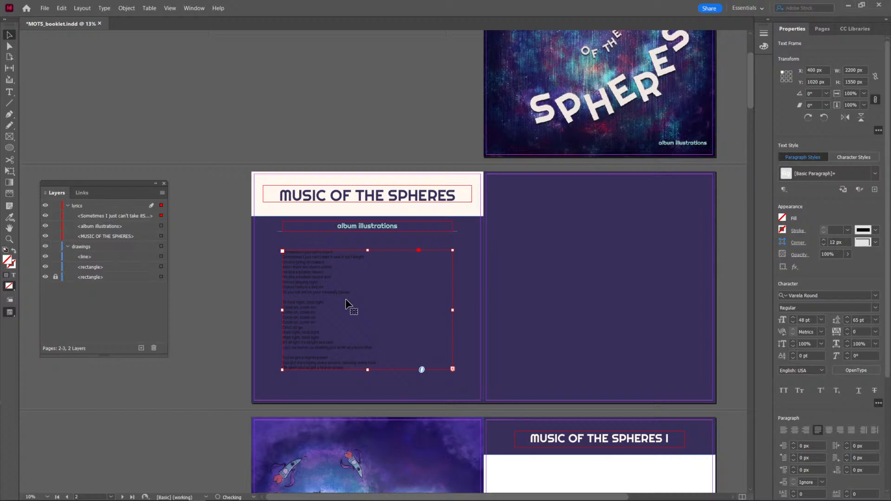
triple_click(303, 275)
click(303, 275)
click(303, 275)
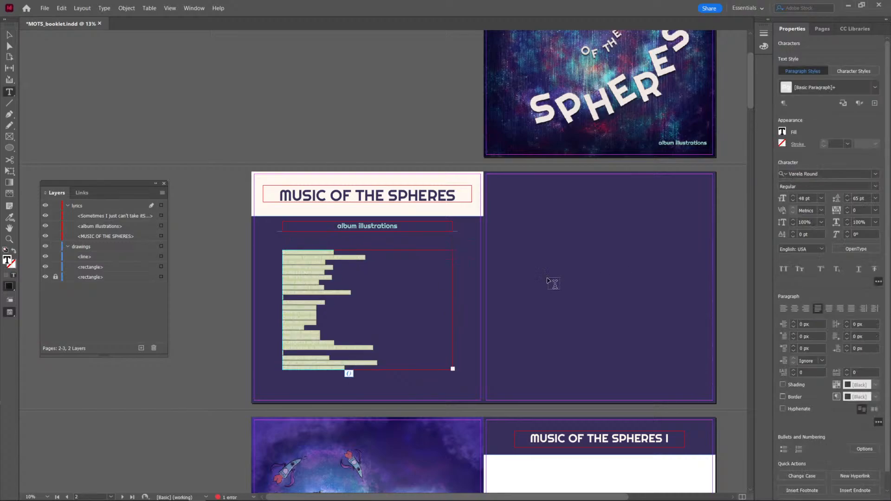
double_click(11, 266)
double_click(299, 384)
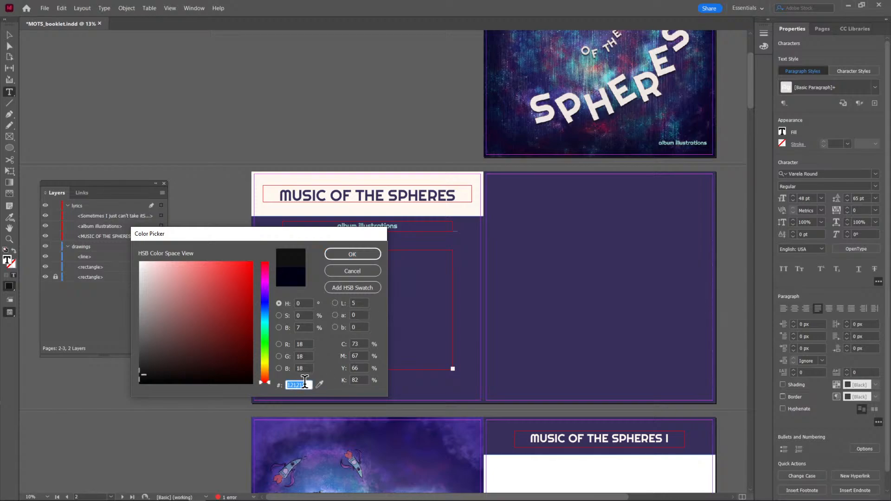
click(365, 272)
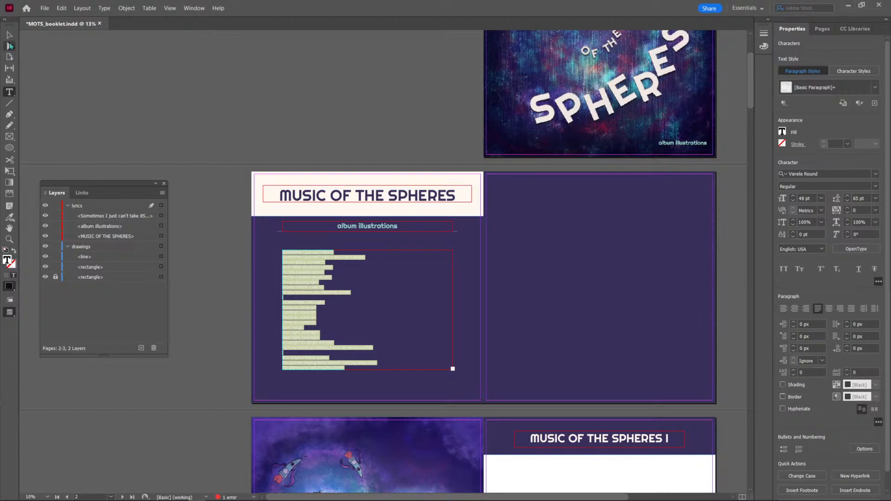
key(Escape)
Copy the hex code of the fill colour from the MUSIC OF THE SPHERES I heading text.
click(358, 227)
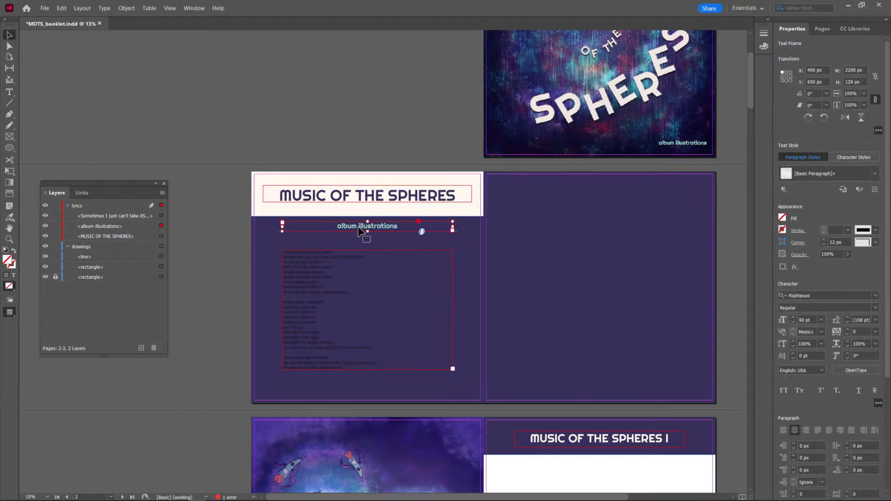
click(579, 445)
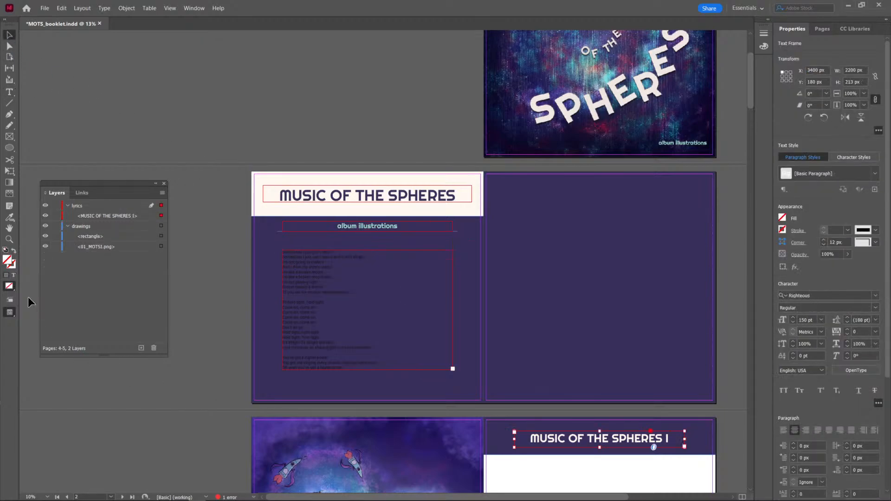
double_click(554, 434)
key(ctrl+a)
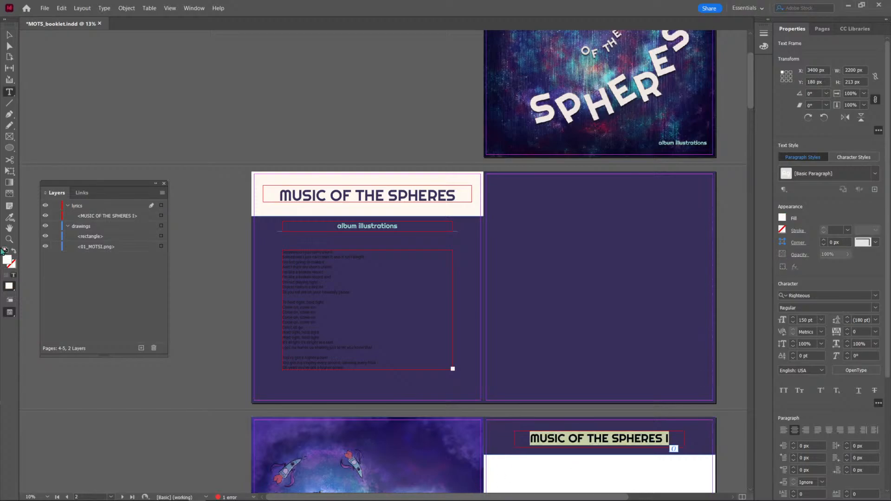
double_click(9, 259)
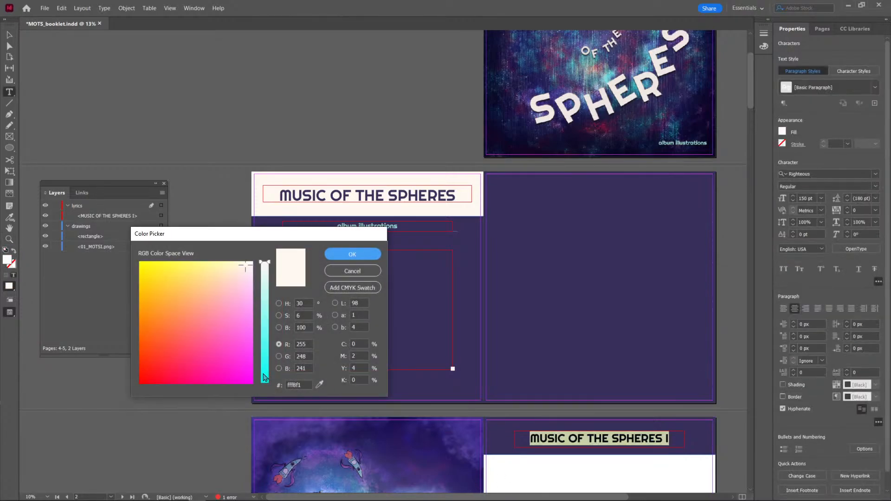
double_click(294, 384)
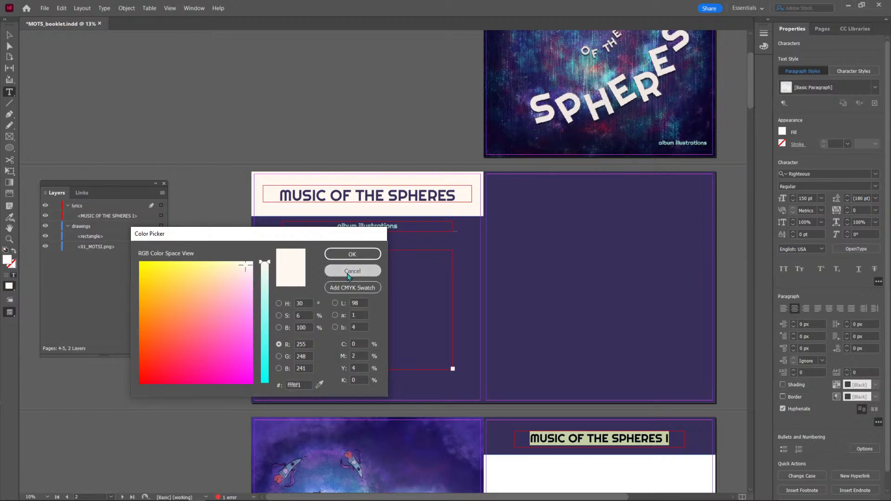
click(351, 271)
Set the fill colour of all text in the pasted lyrics frame to fff8f1.
click(307, 277)
key(ctrl+a)
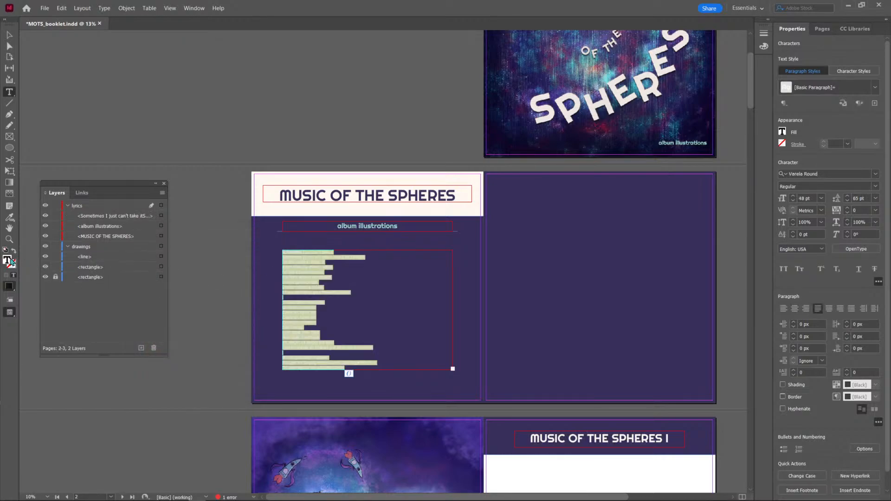
double_click(8, 259)
double_click(294, 384)
text(fff8f1)
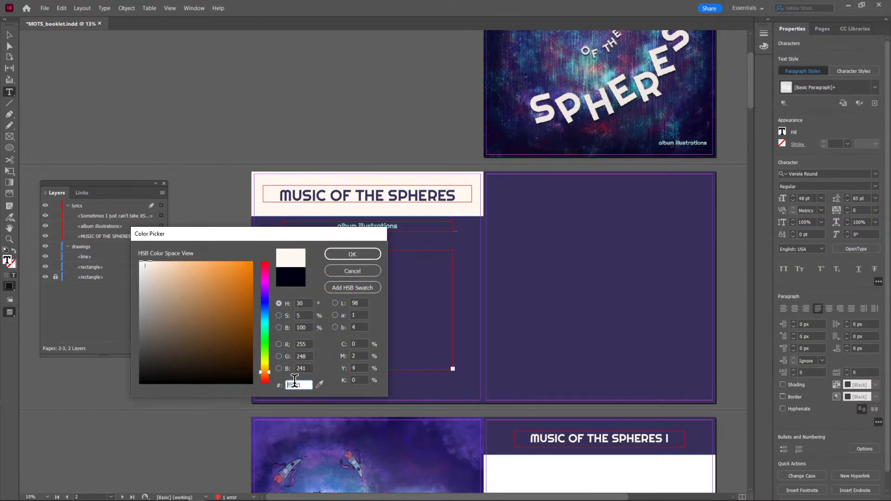
click(367, 254)
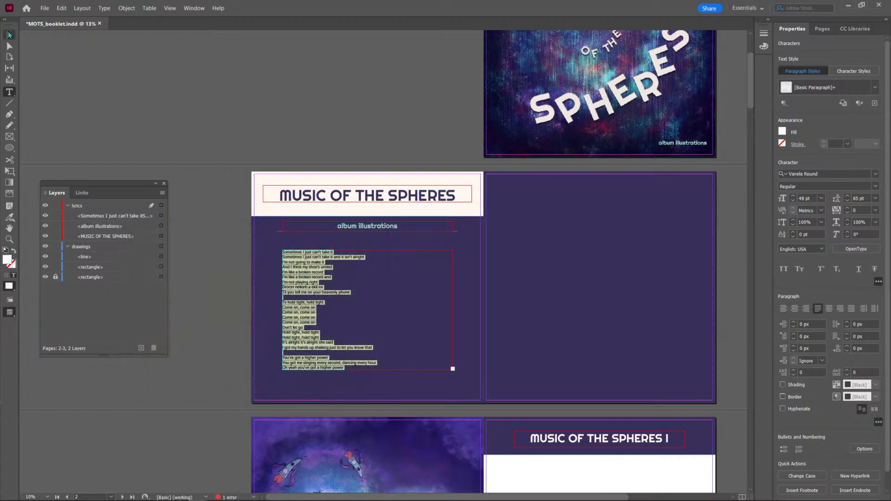
Deselect the recoloured text frame and save the booklet document.
click(9, 35)
click(143, 86)
key(ctrl+s)
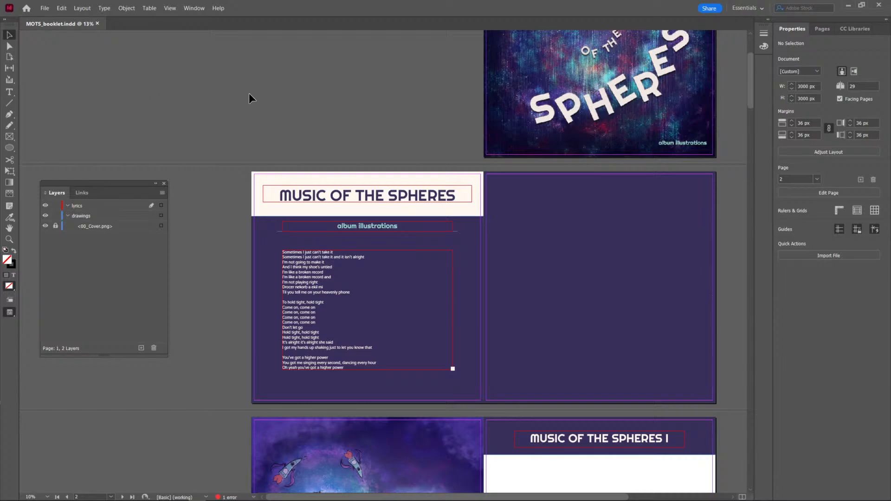
Replace all the lyrics below the subtitle with the track titles MUSIC OF THE SPHERES I, HIGHER POWER, HUMANKIND and ALIEN CHOIR, one per line.
key(ctrl+d)
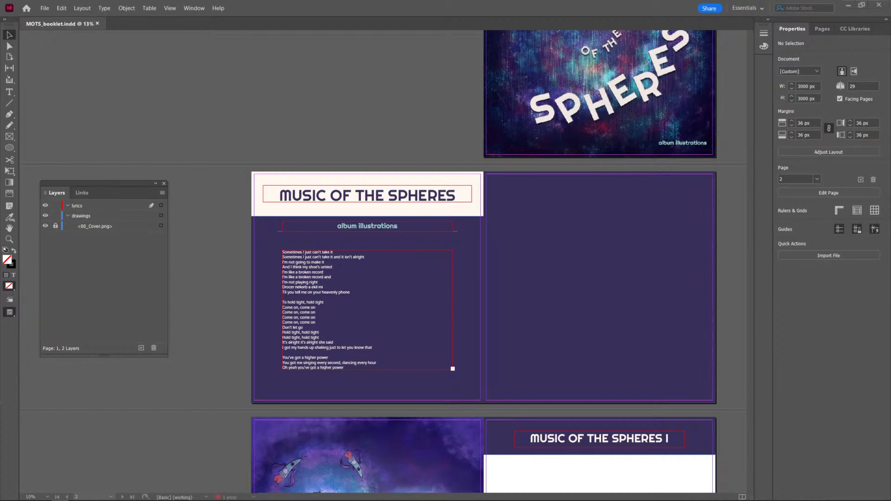
triple_click(297, 267)
key(ctrl+a)
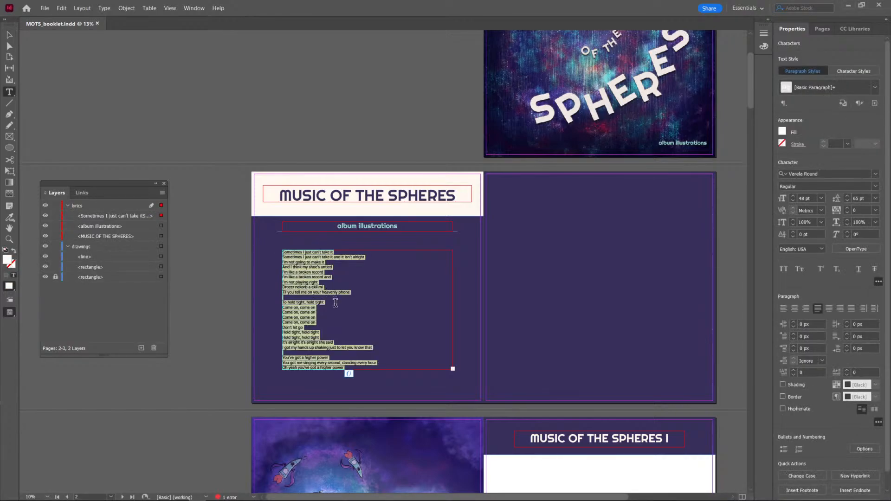
text(MUSIC OF THE SPHERES I )
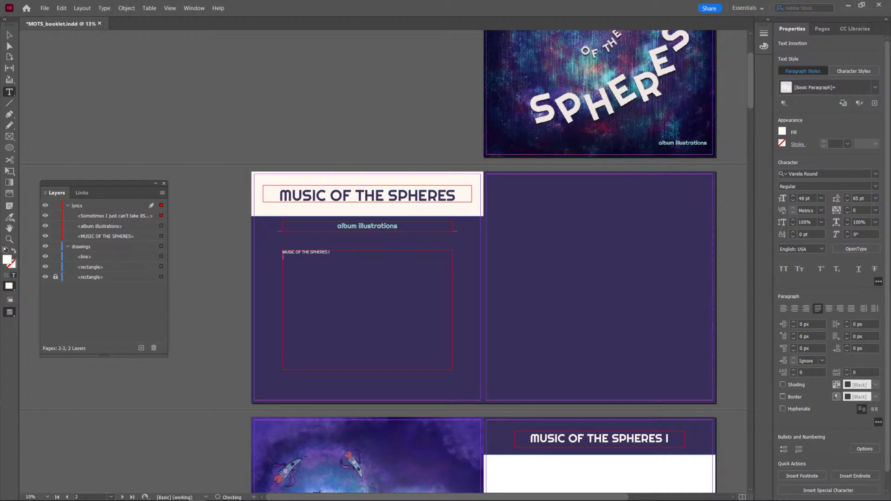
text(HIGHER POWER)
key(Return)
text(HUMANKIND)
key(Return)
text(ALIEN CHOIR)
key(Return)
Continue the track list with LET SOMEBODY GO, HUMAN HEART, PEOPLE OF THE PRIDE, BIUTYFUL and MUSIC OF THE SPHERES II on separate lines.
text(LET SOMEBOD)
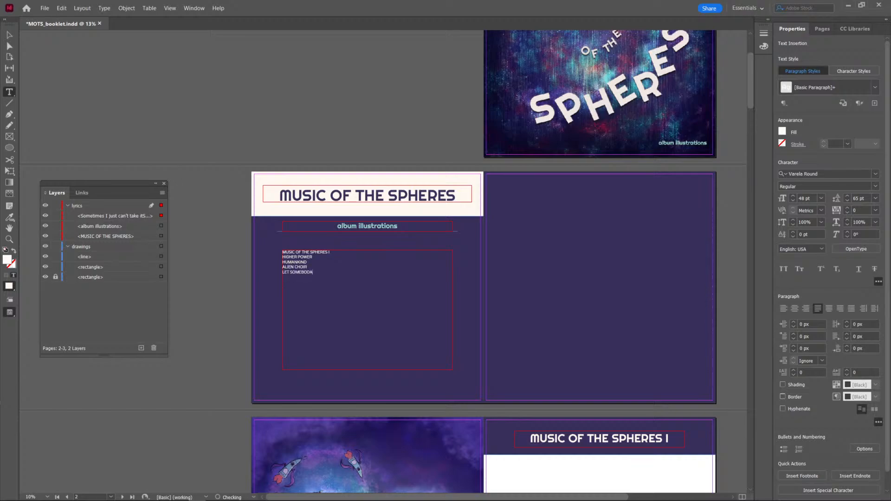
text(Y GO)
key(Return)
text(HUMAN)
text( HEART )
text(PEOPLE OF THE PRIDE)
text(SIC OF THE SPHERES I)
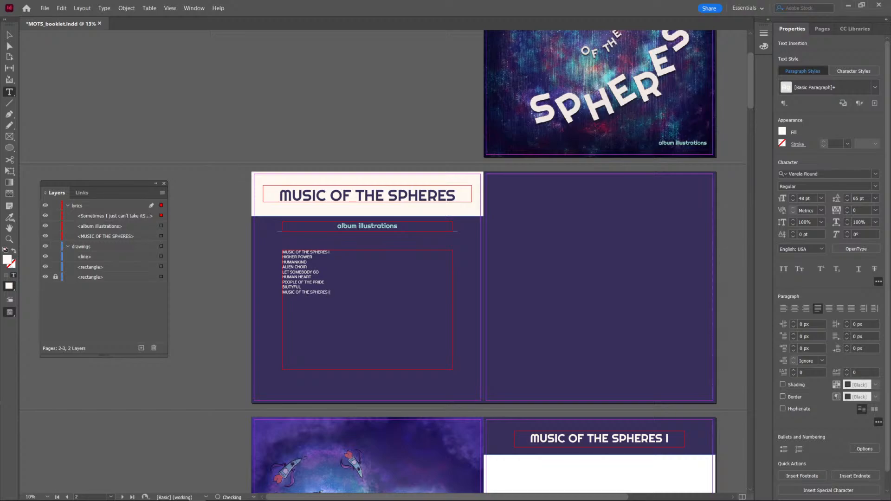
text(I MY UNIVERSE)
Finish the track list with the lines MY UNIVERSE, INFINITY SIGN and COLORATURA.
key(Return)
text(INFIN)
text(ITY SIGN )
text(COLORATURA)
Set all the track list text to a font size of 72 pt with 140 pt leading.
key(ctrl+a)
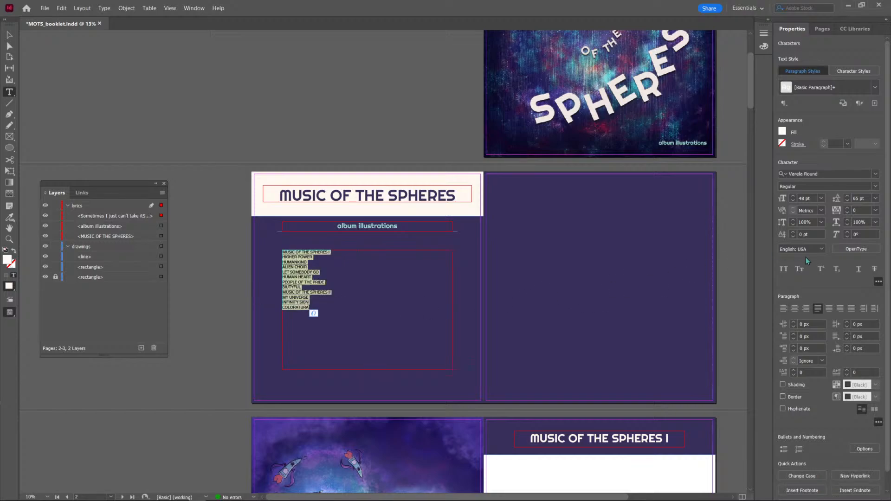
click(822, 198)
click(815, 347)
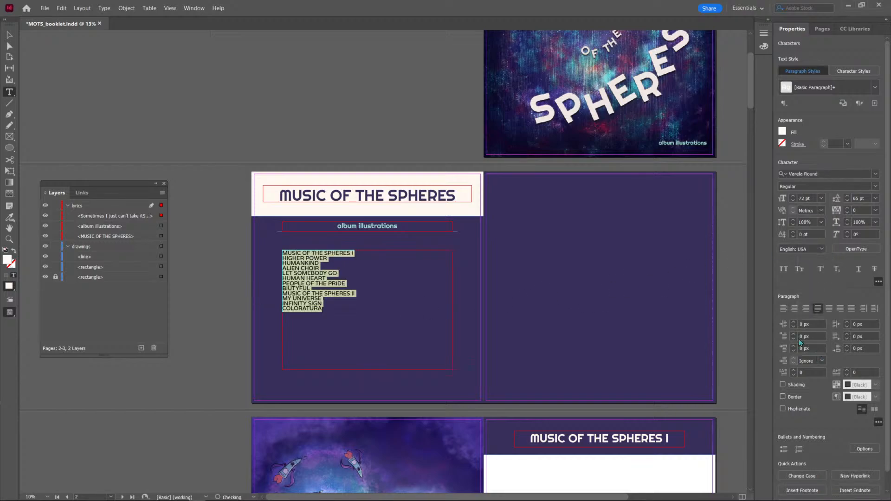
click(311, 274)
drag(327, 310, 271, 253)
click(875, 198)
click(867, 348)
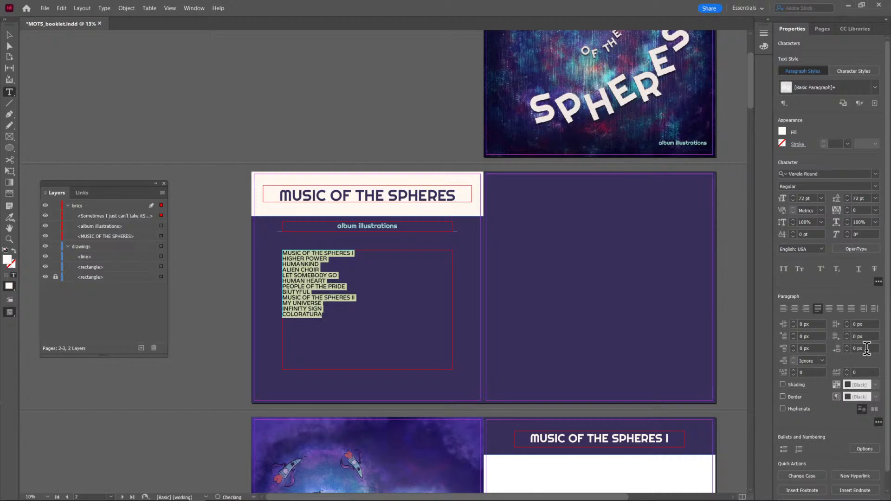
key(shift+Up)
key(shift+Up)
key(shift+Up)
key(shift+Up)
key(shift+Up)
key(shift+Up)
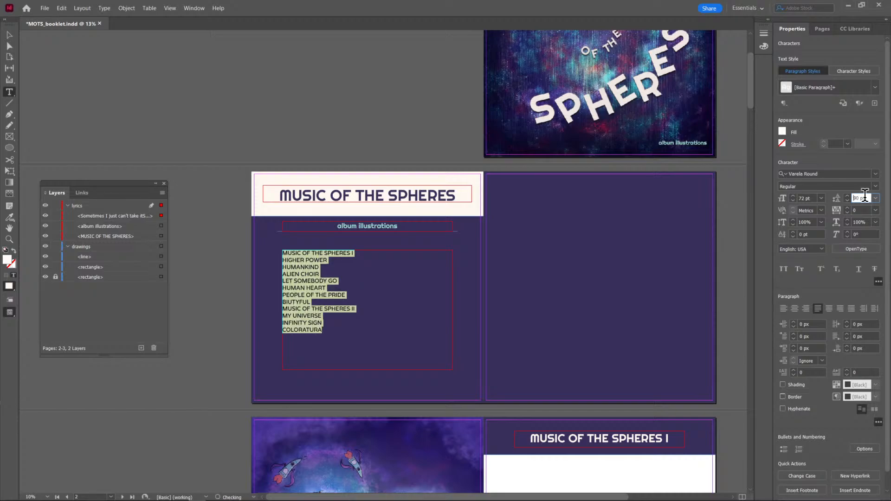
key(shift+Up)
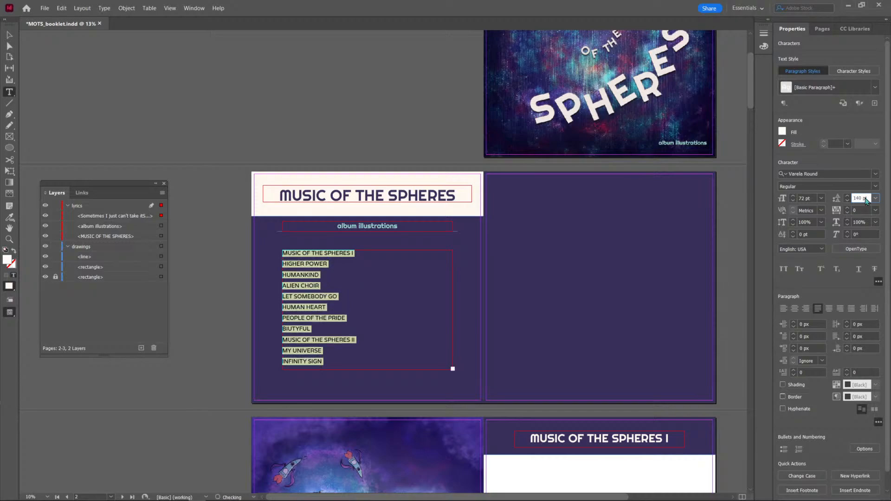
Enlarge the track list frame to 1800 px high, move it to Y 1000 px and save the booklet.
click(9, 35)
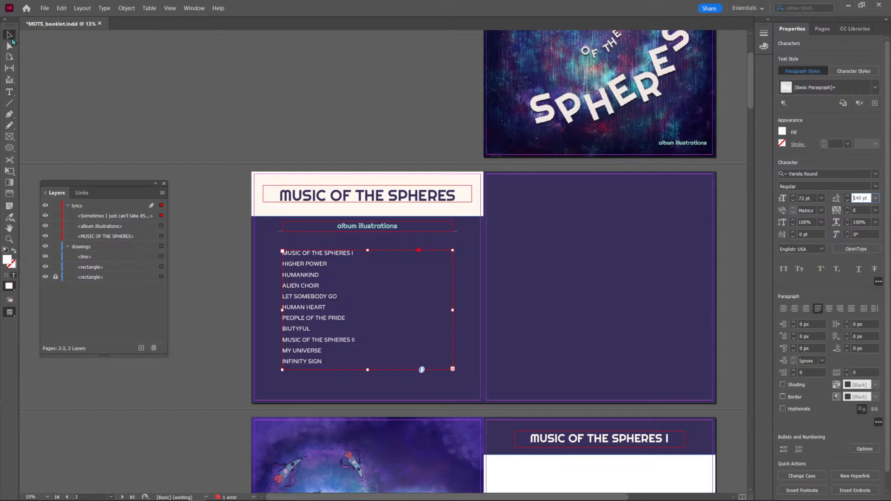
drag(367, 251, 368, 241)
drag(369, 370, 369, 381)
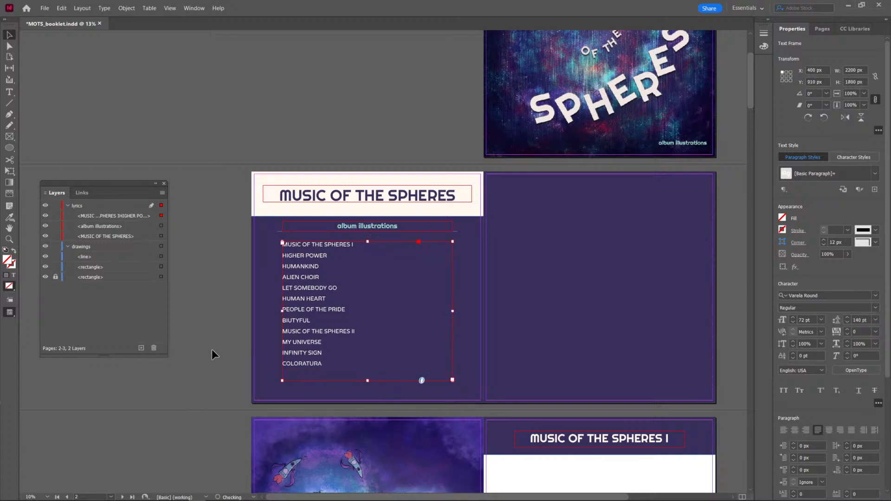
click(212, 351)
drag(298, 284, 298, 284)
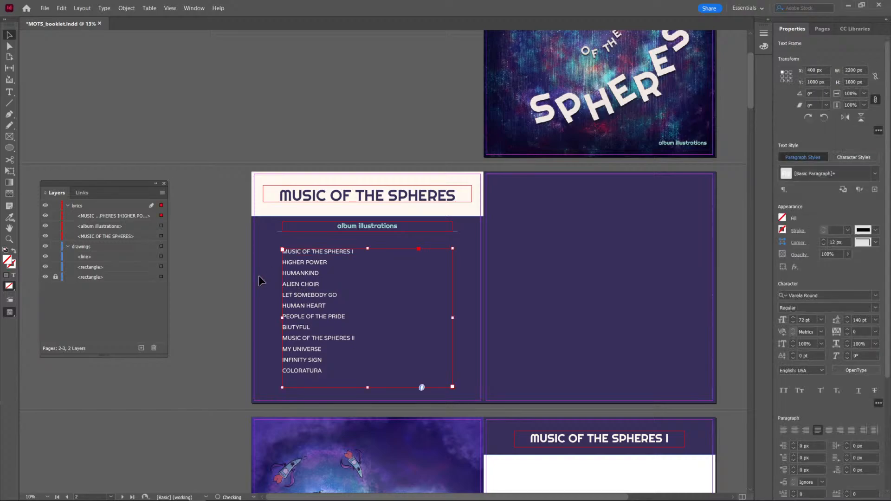
click(258, 276)
key(ctrl+s)
Hide the frame edges and the guides in the document view.
click(196, 11)
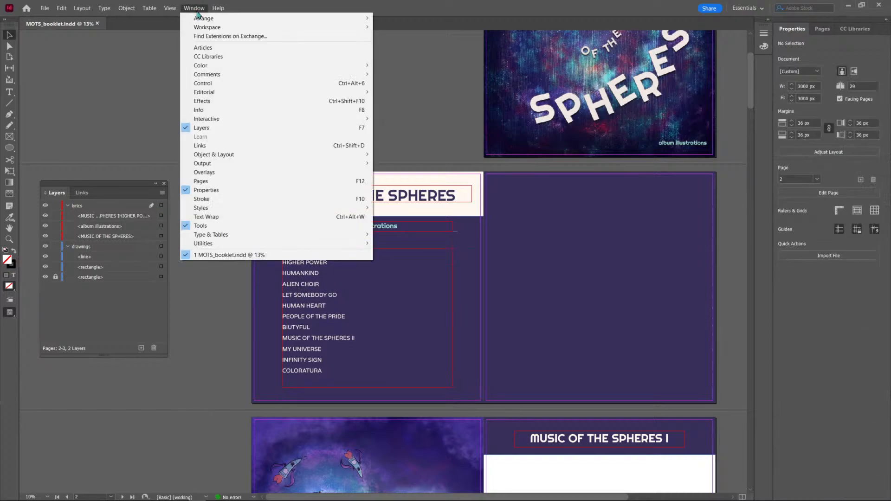
mouse_move(162, 12)
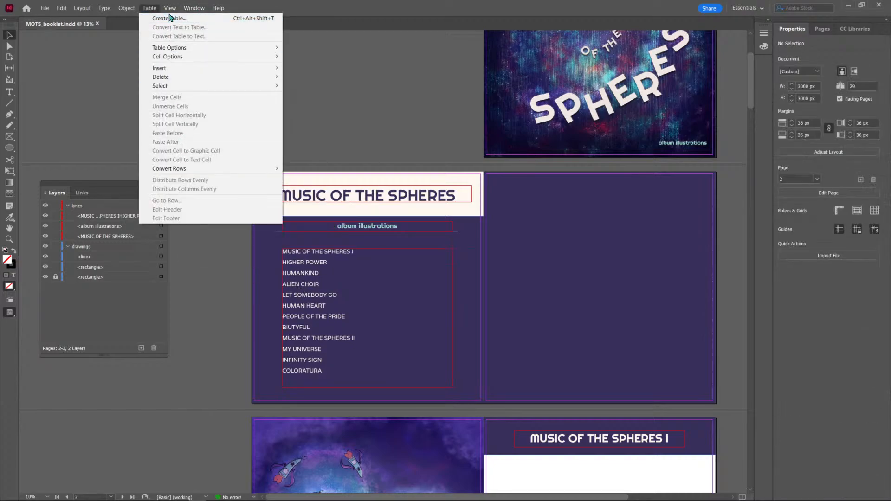
click(173, 10)
click(168, 9)
mouse_move(279, 162)
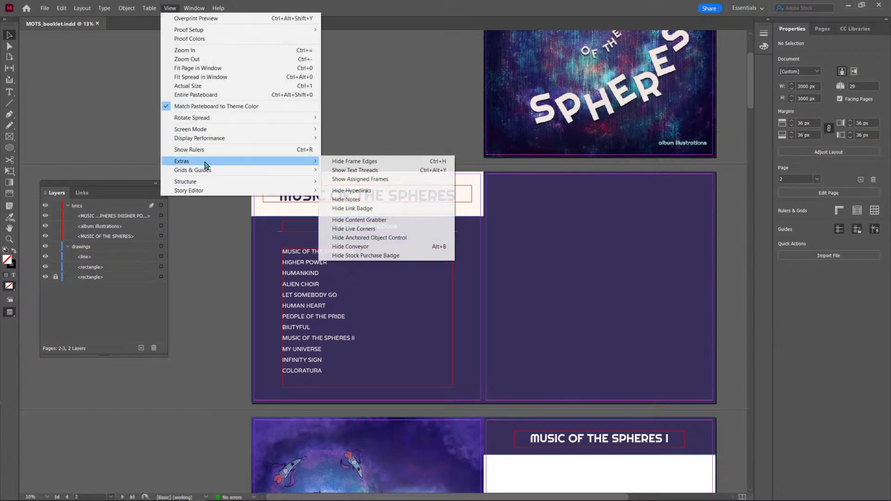
click(353, 162)
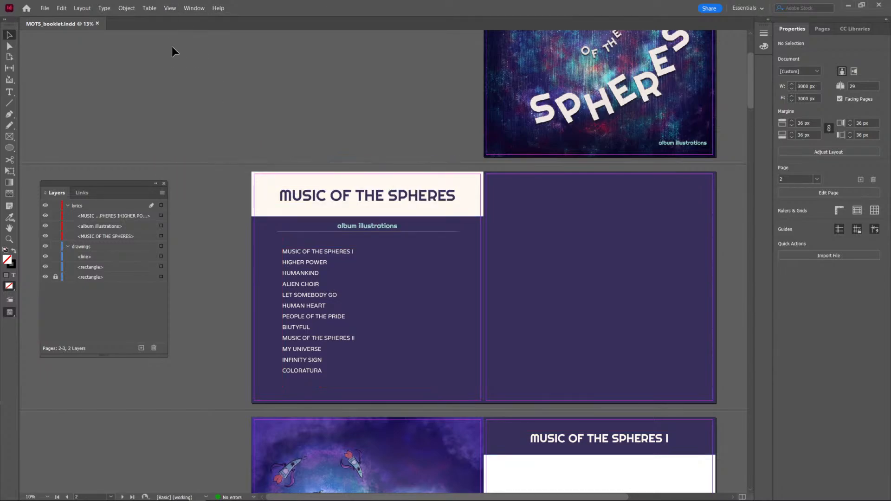
click(169, 9)
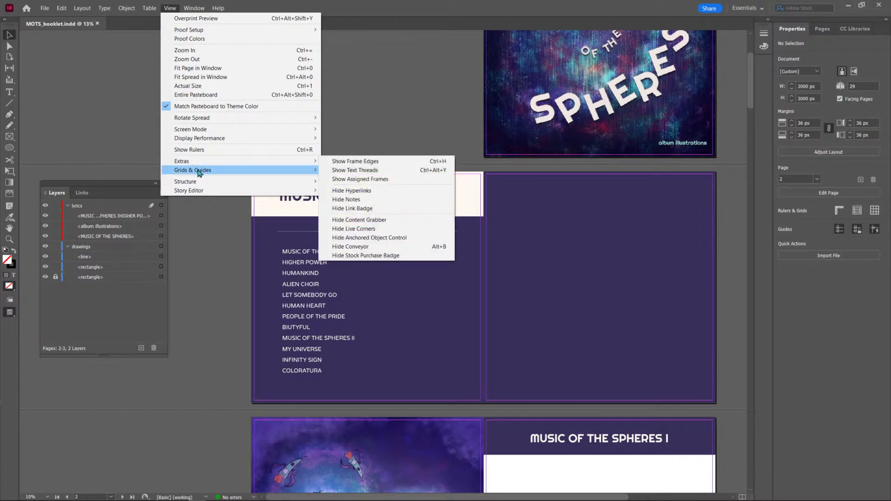
mouse_move(198, 171)
click(335, 172)
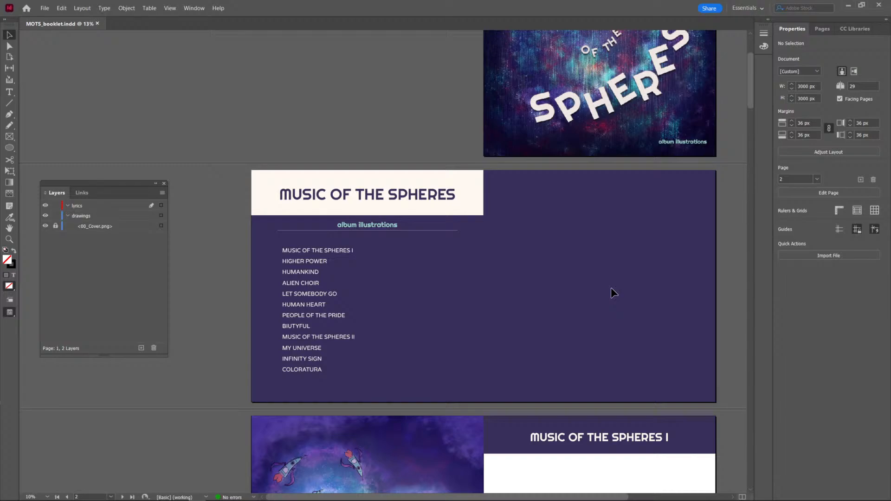
Lower the divider line slightly beneath the subtitle and shift the subtitle and line together down to Y 670 px.
scroll(583, 314, down, 2)
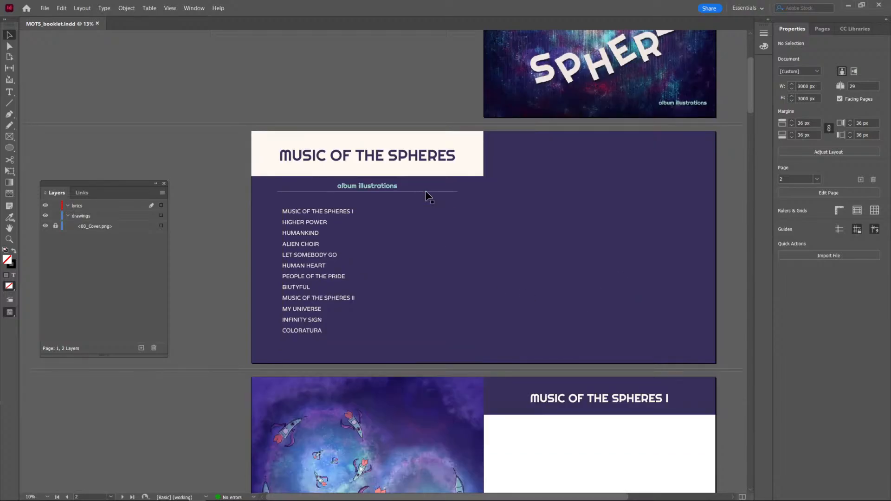
click(451, 191)
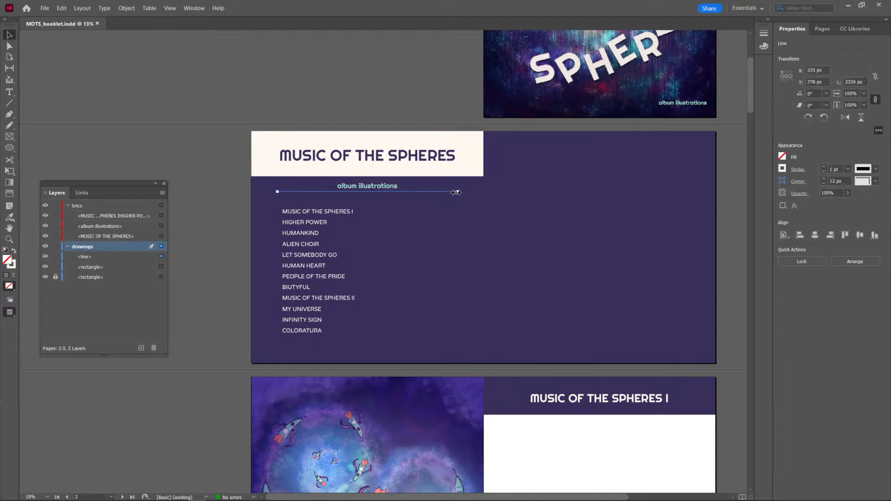
drag(456, 192, 459, 193)
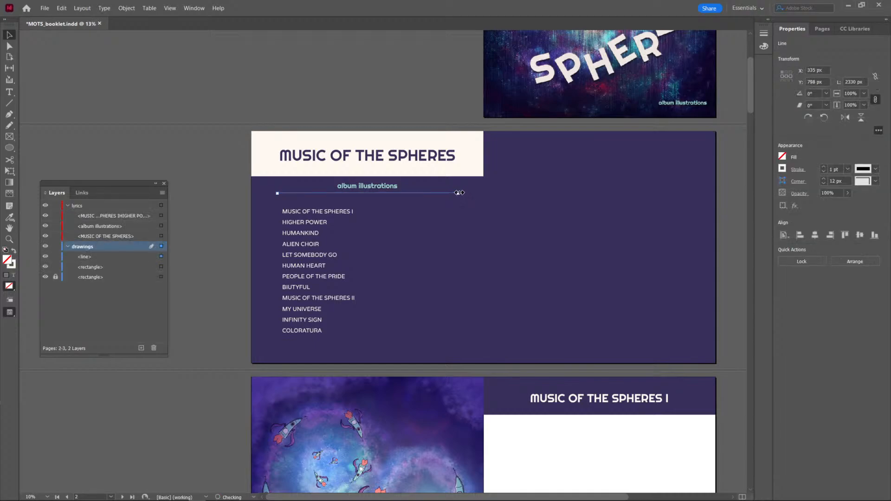
click(533, 211)
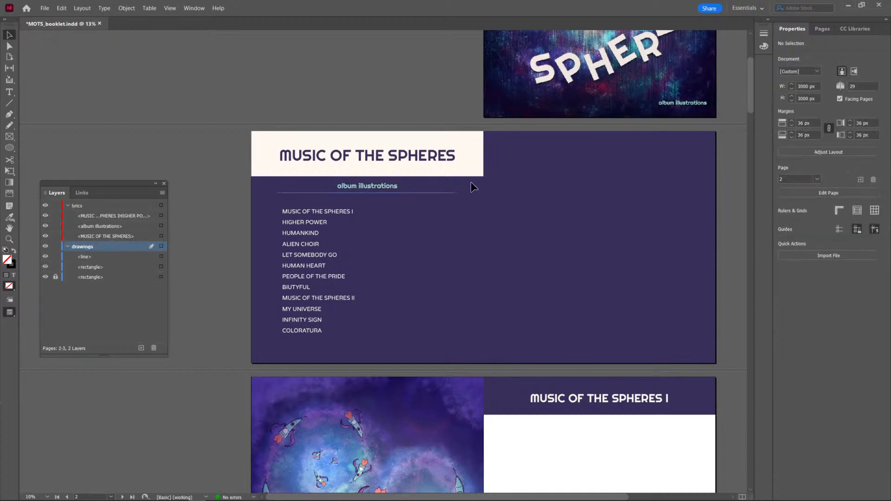
drag(470, 182, 389, 196)
key(shift+Down)
key(shift+Down)
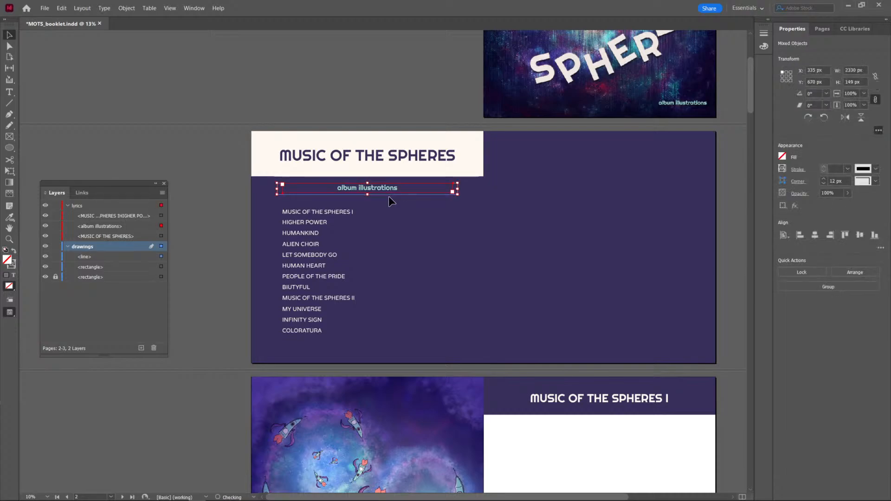
click(548, 221)
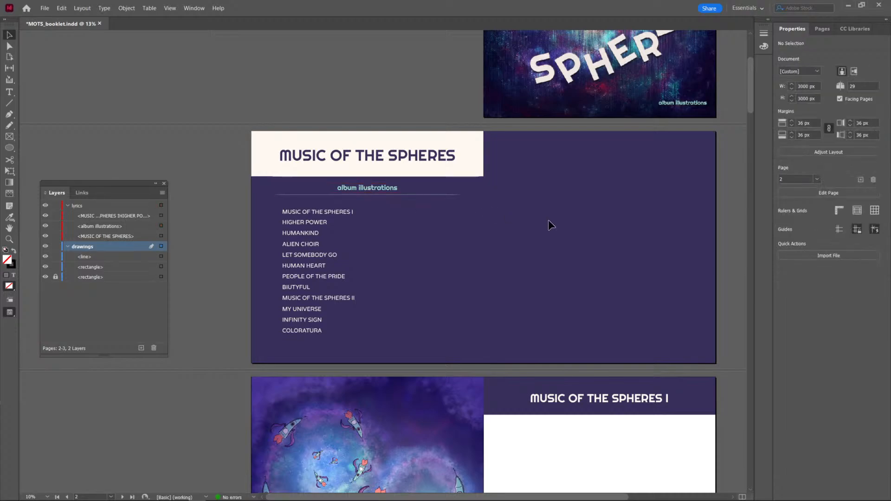
Widen the track list frame on both sides to match the divider line, starting at X 335 px, and save the booklet.
click(289, 266)
drag(281, 279, 277, 279)
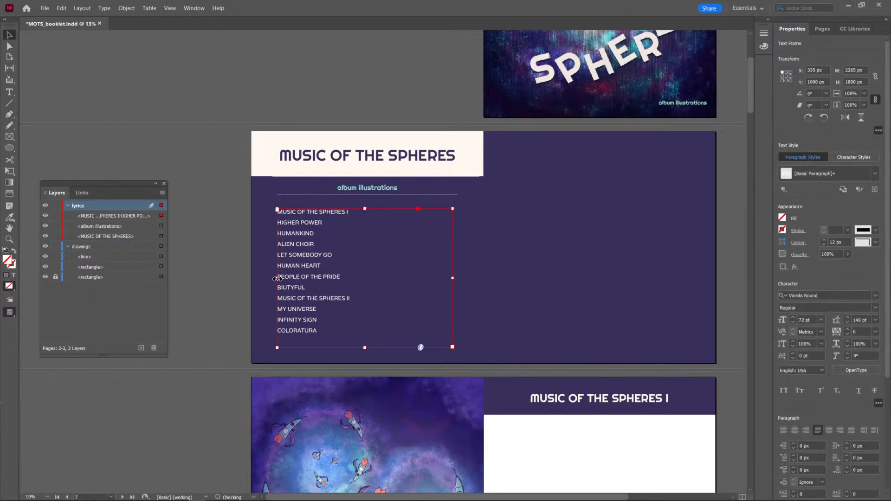
drag(451, 278, 457, 279)
click(557, 279)
key(ctrl+s)
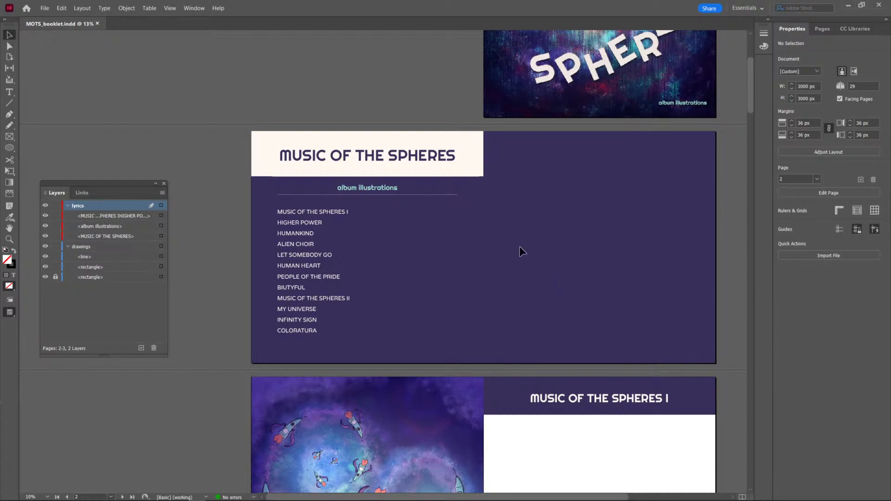
Review the booklet's opening spreads in the layout and the overview of its page thumbnails.
key(ctrl+minus)
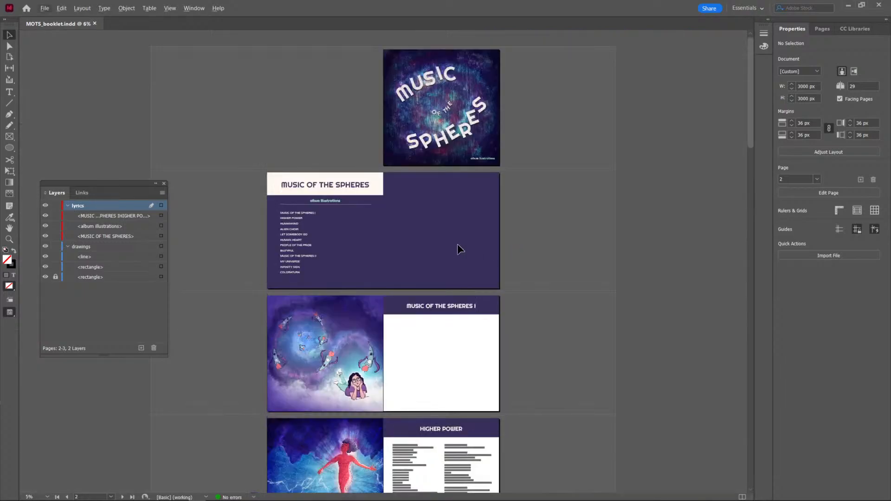
scroll(284, 224, up, 1)
drag(603, 258, 543, 257)
drag(563, 300, 561, 202)
drag(562, 397, 452, 412)
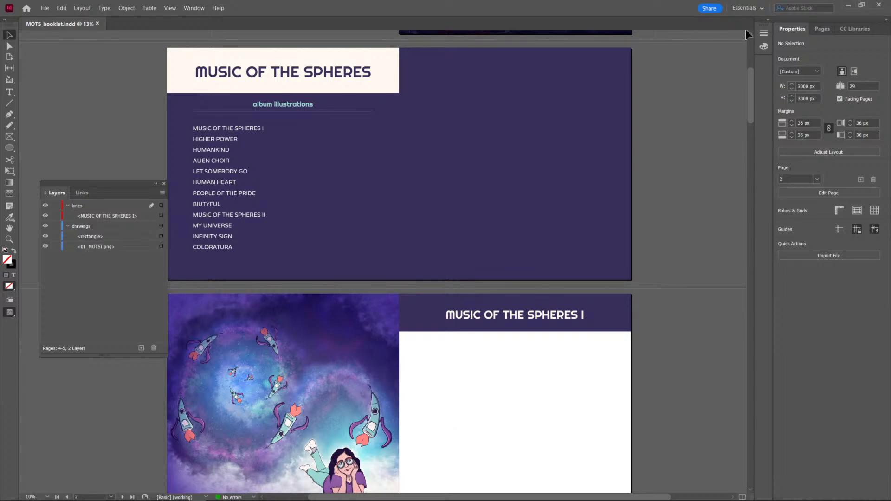
click(824, 30)
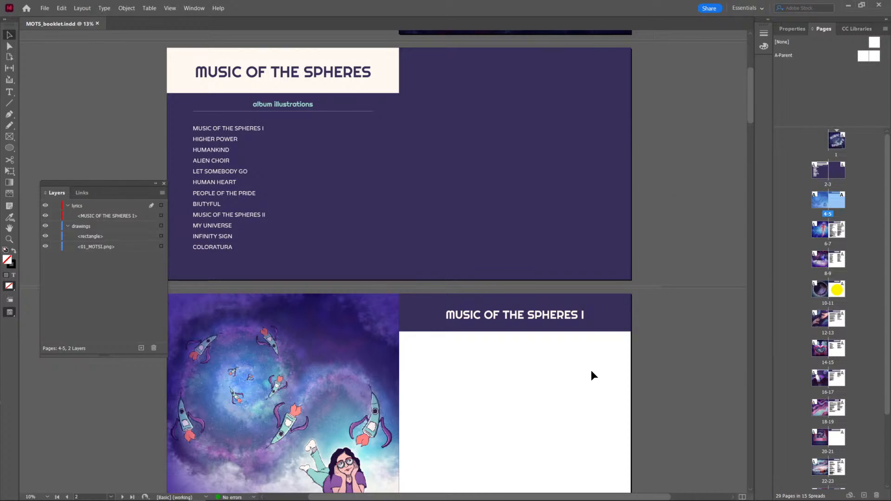
scroll(591, 370, down, 4)
scroll(586, 377, up, 2)
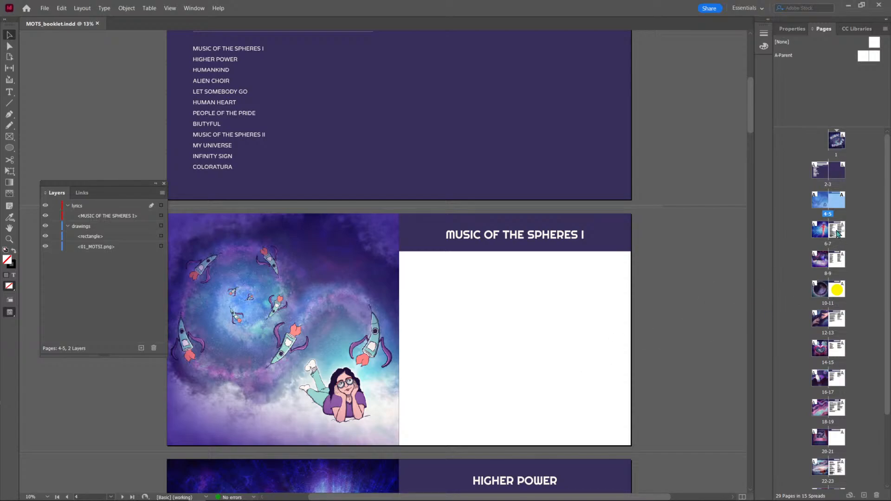
scroll(481, 371, down, 2)
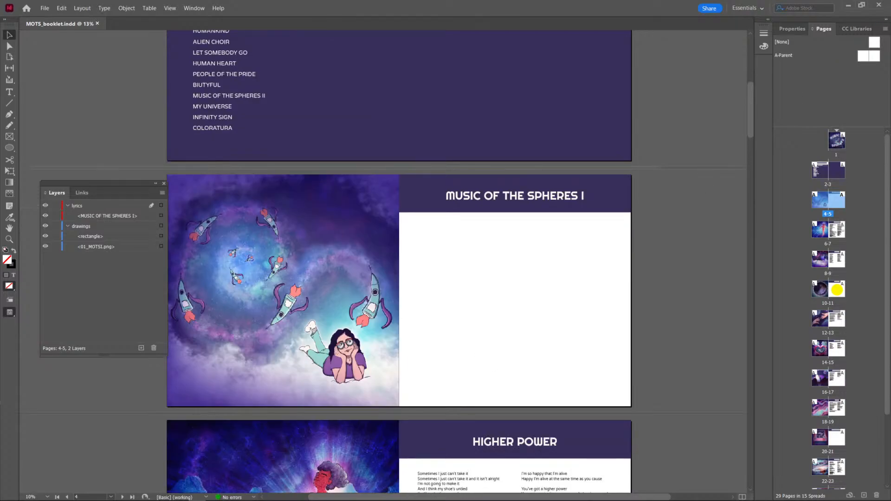
Create a new two-page parent spread with prefix B, named Parent, based on no other parent, at 3000 × 3000 px.
click(789, 55)
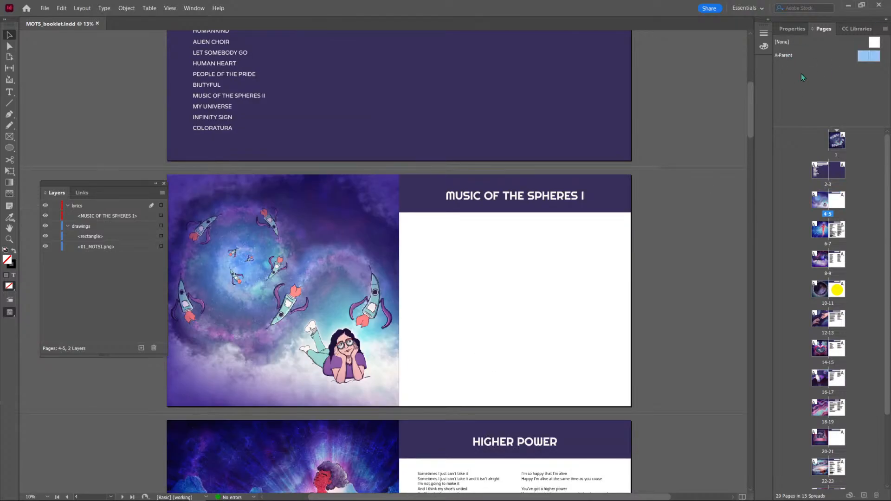
drag(620, 390, 625, 403)
right_click(867, 111)
click(865, 115)
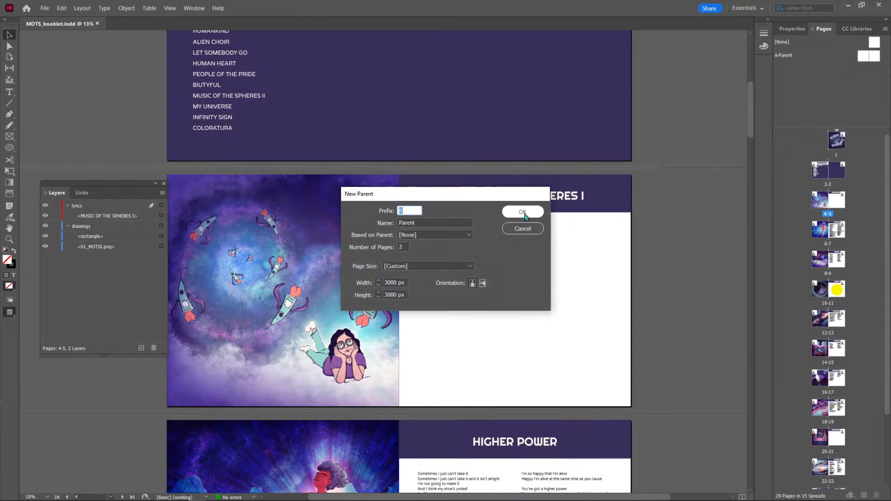
click(402, 246)
double_click(402, 246)
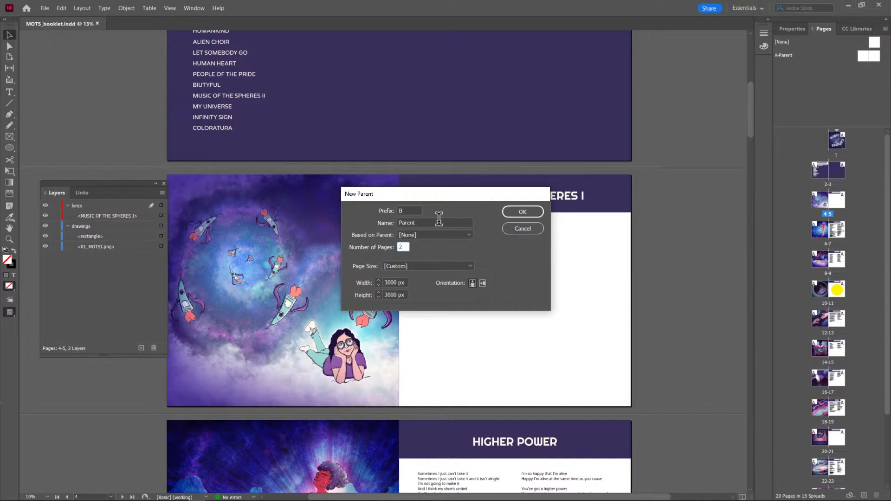
double_click(411, 223)
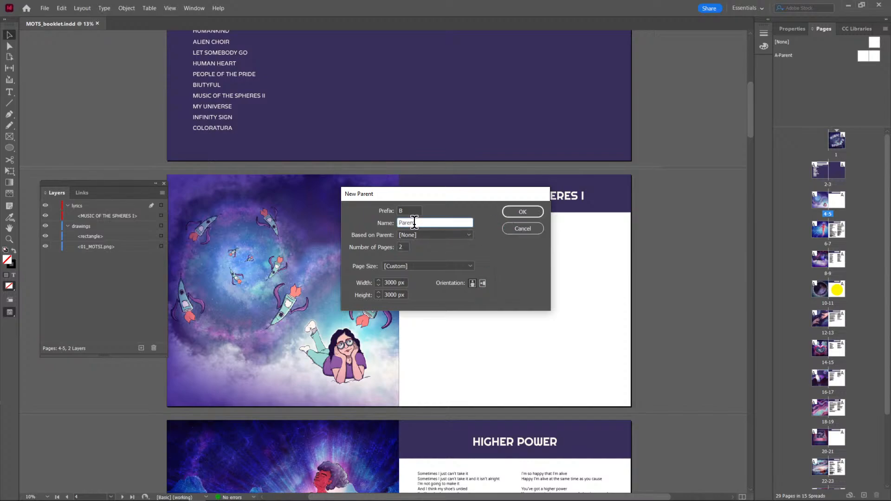
click(525, 212)
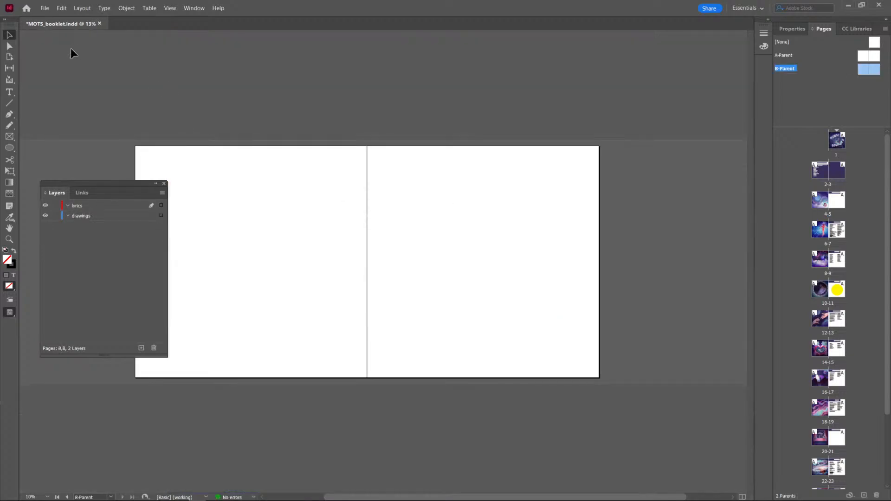
Draw a text frame about 190 by 200 px in the lower outer corner of B-Parent's right page and insert a current page number marker.
click(9, 92)
drag(577, 359, 590, 373)
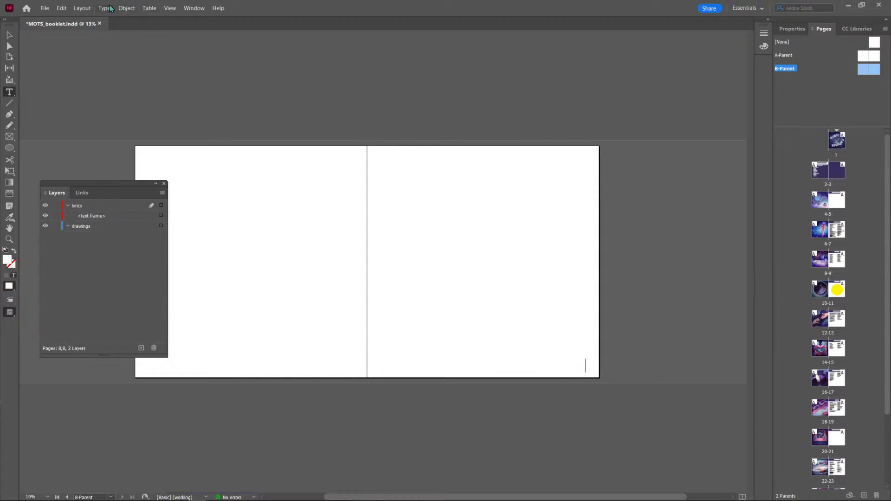
click(89, 9)
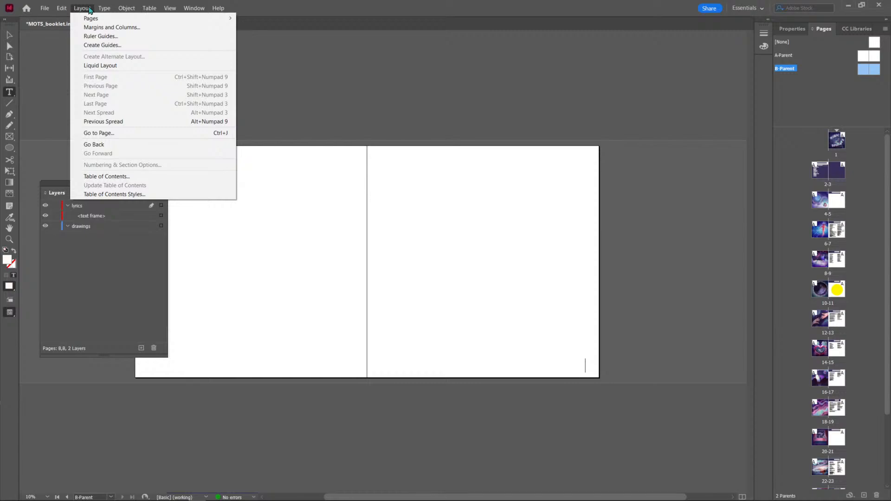
mouse_move(123, 12)
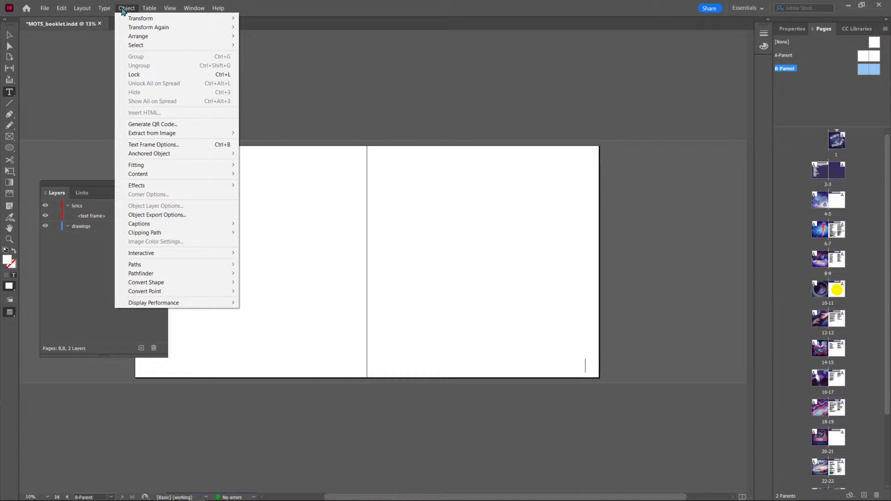
mouse_move(186, 275)
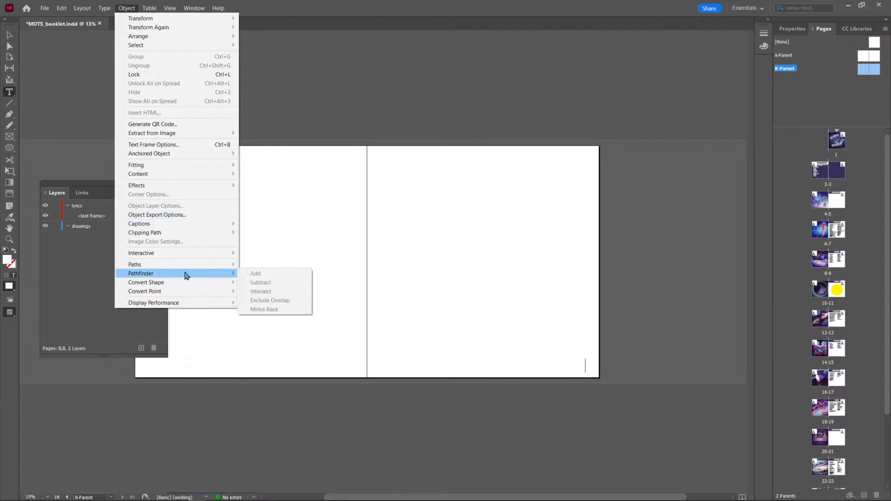
mouse_move(190, 295)
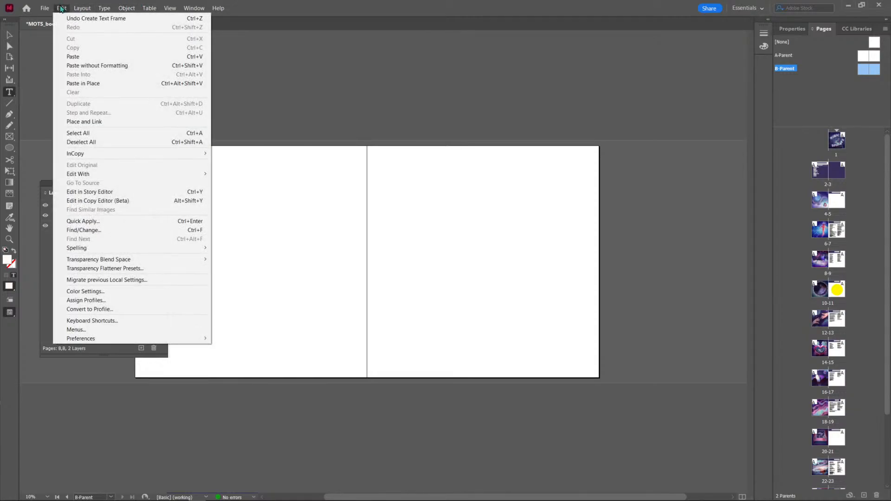
mouse_move(73, 8)
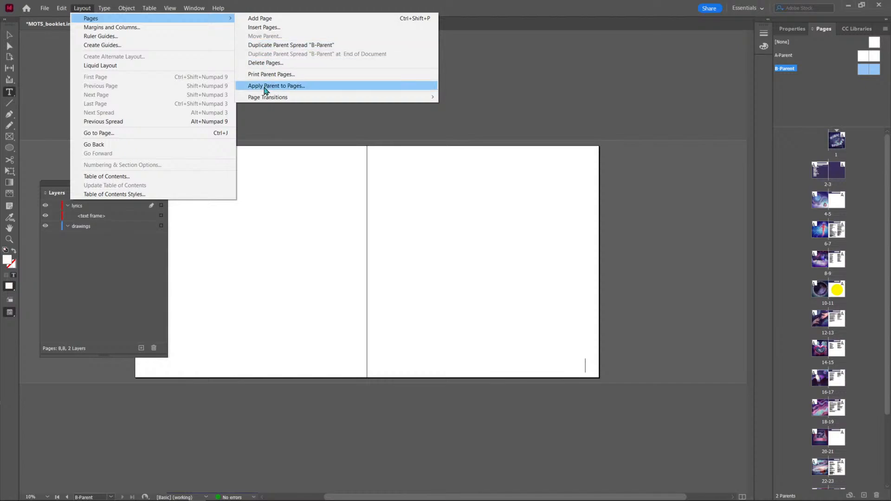
mouse_move(264, 103)
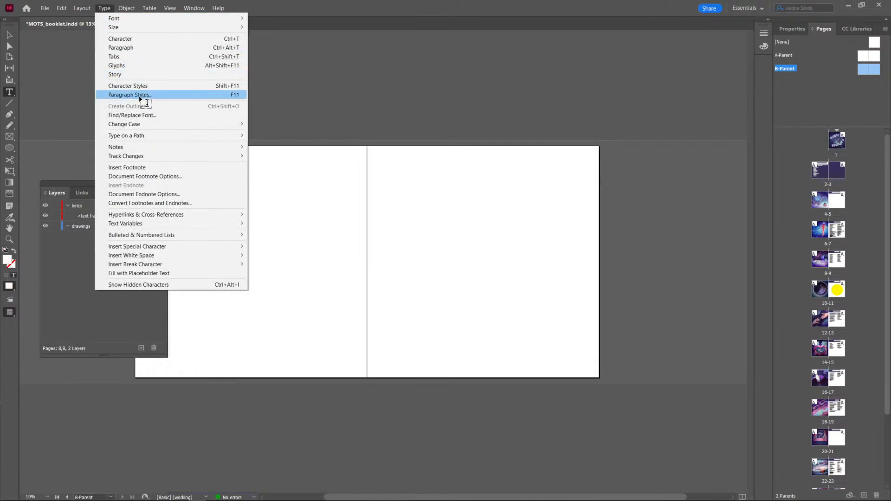
mouse_move(156, 158)
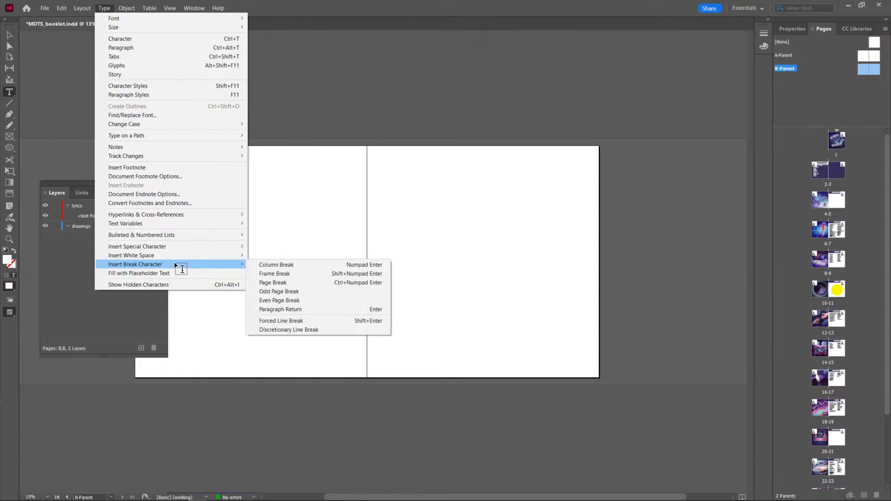
mouse_move(181, 246)
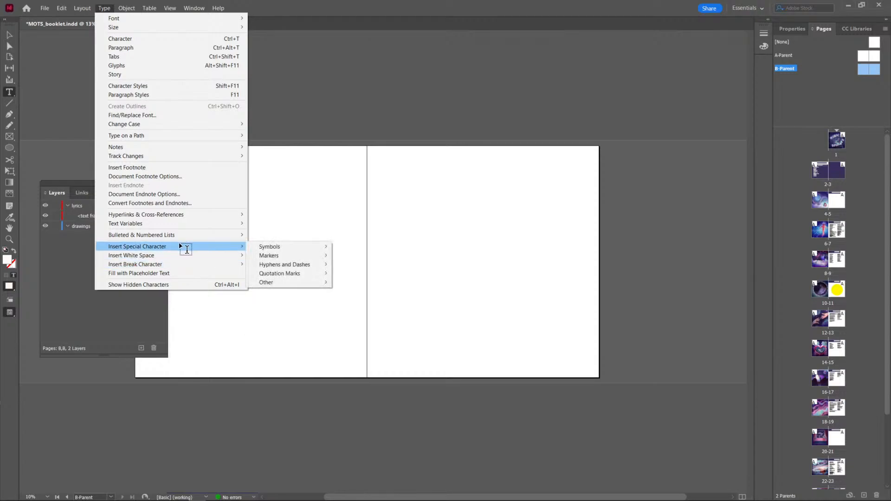
mouse_move(272, 249)
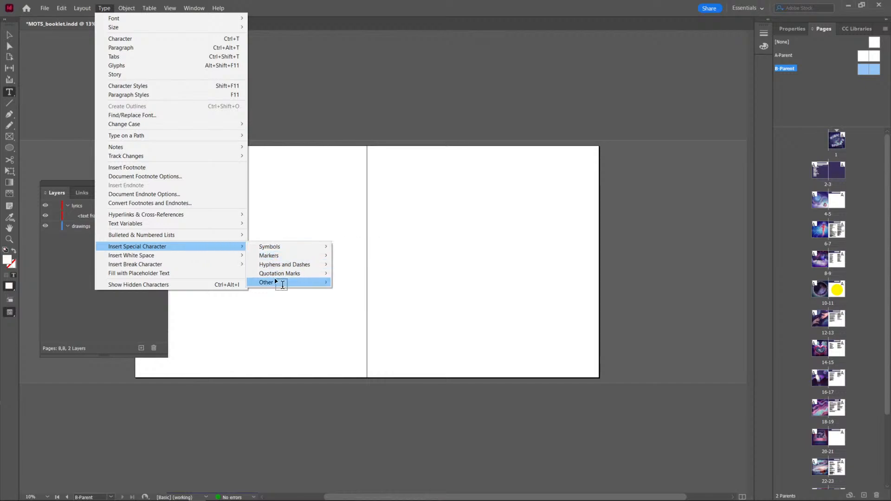
mouse_move(282, 285)
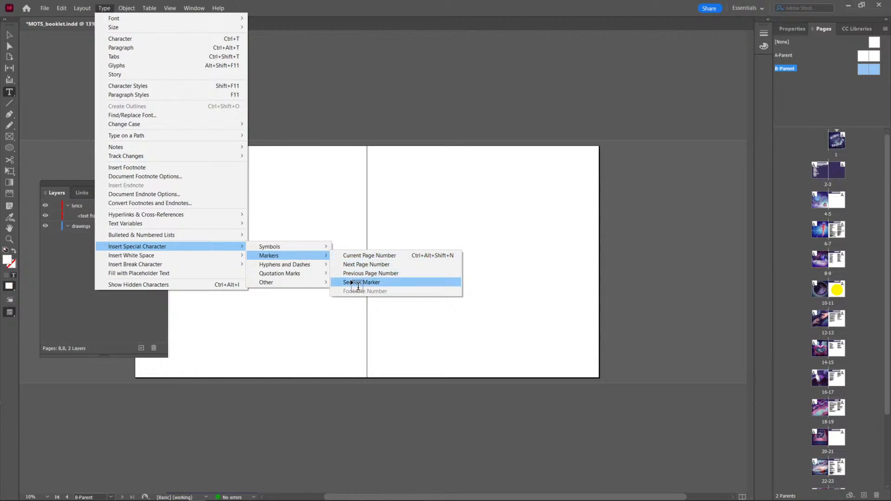
click(355, 263)
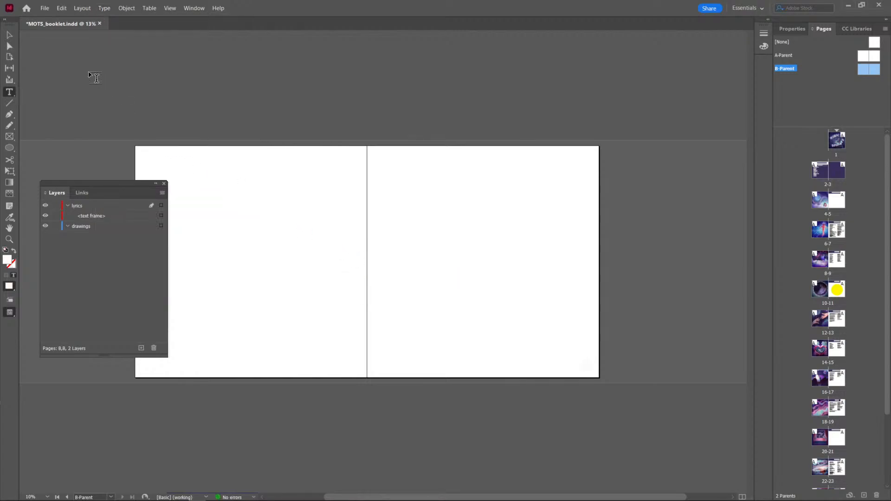
click(10, 34)
Copy the hex fill colour of the purple heading rectangle behind MUSIC OF THE SPHERES I on page 5.
click(831, 151)
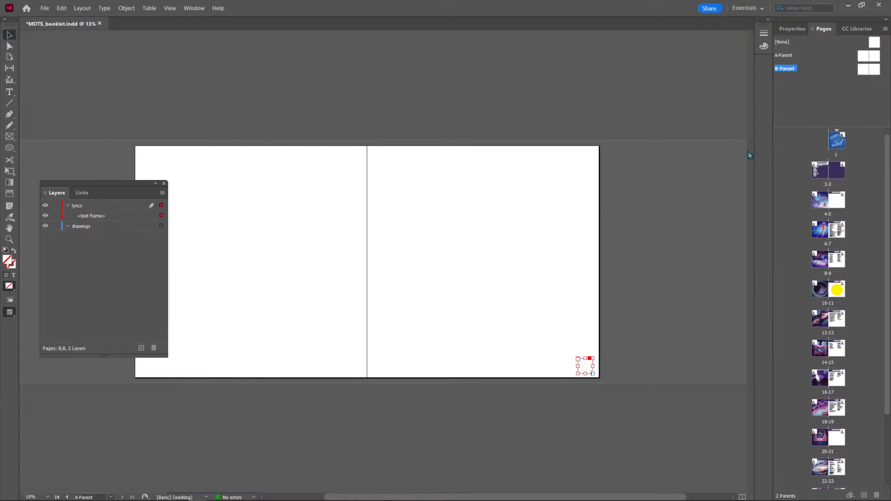
double_click(837, 171)
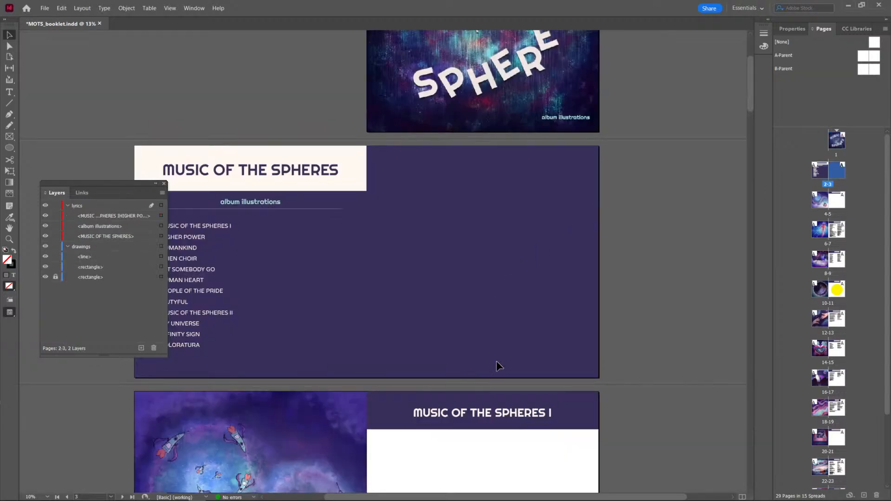
click(579, 416)
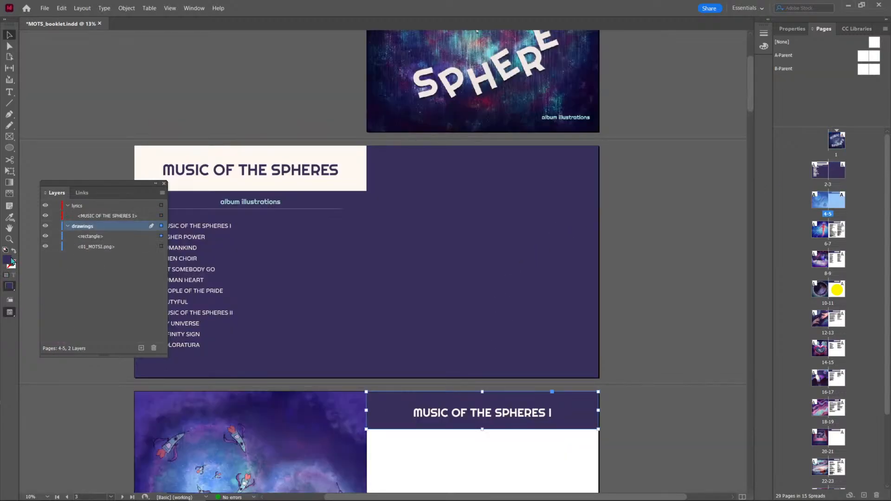
double_click(11, 261)
double_click(299, 384)
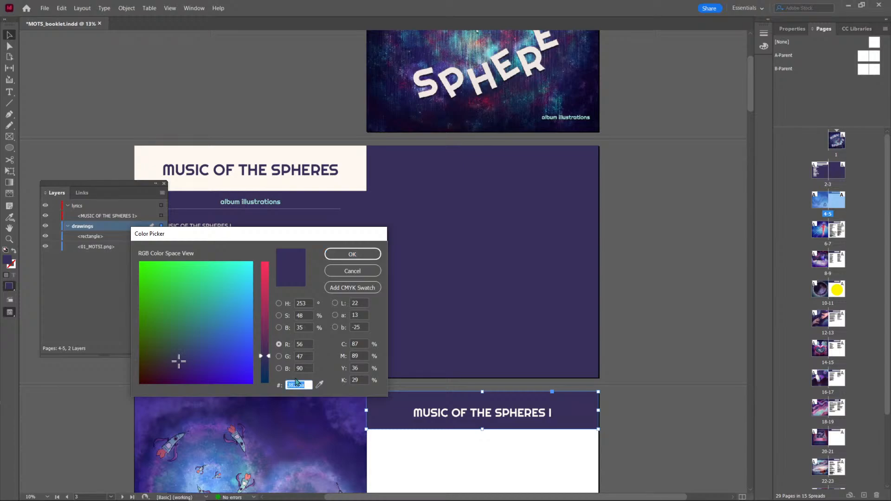
click(352, 254)
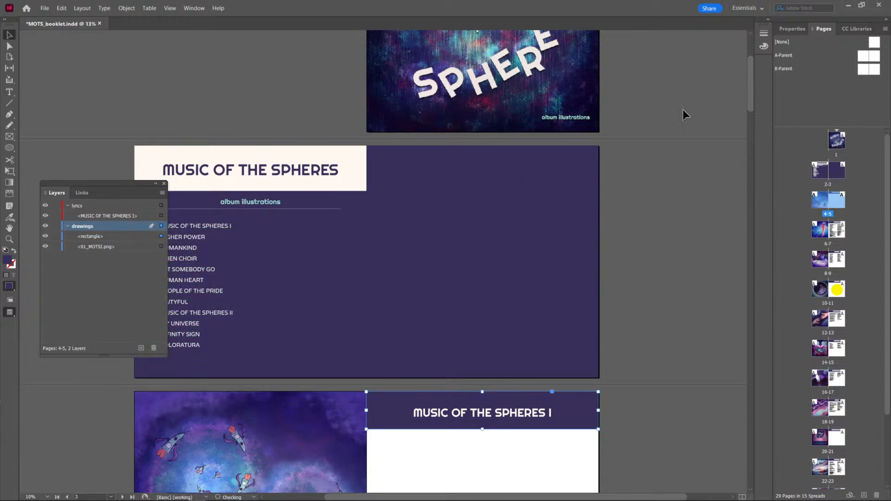
Recolour the page number marker on B-Parent's right page with the copied purple, hex 382f5a.
double_click(874, 69)
drag(685, 302, 534, 412)
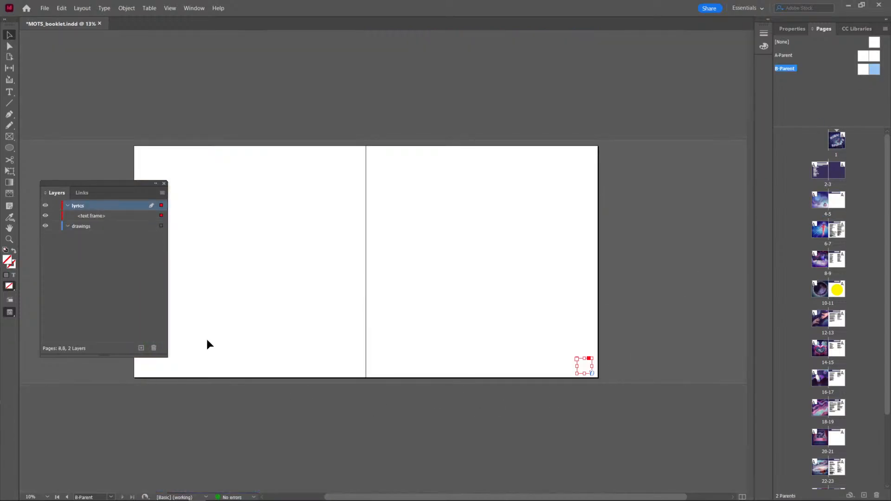
double_click(581, 371)
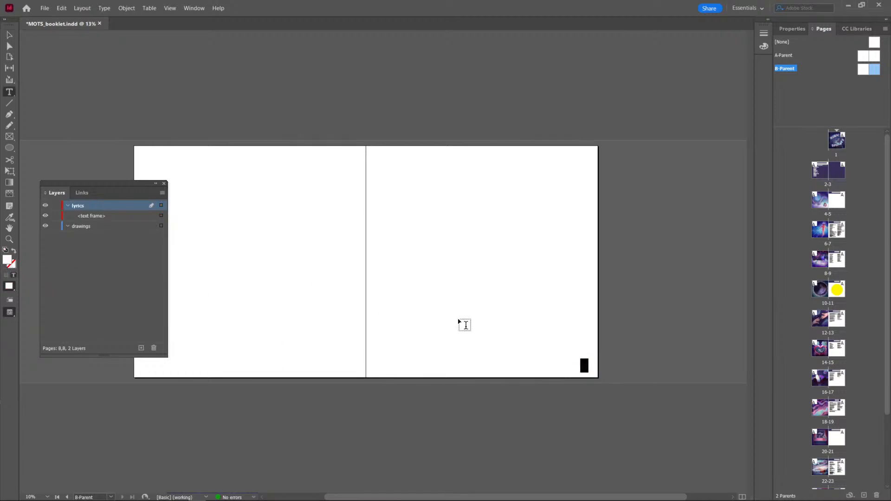
double_click(7, 261)
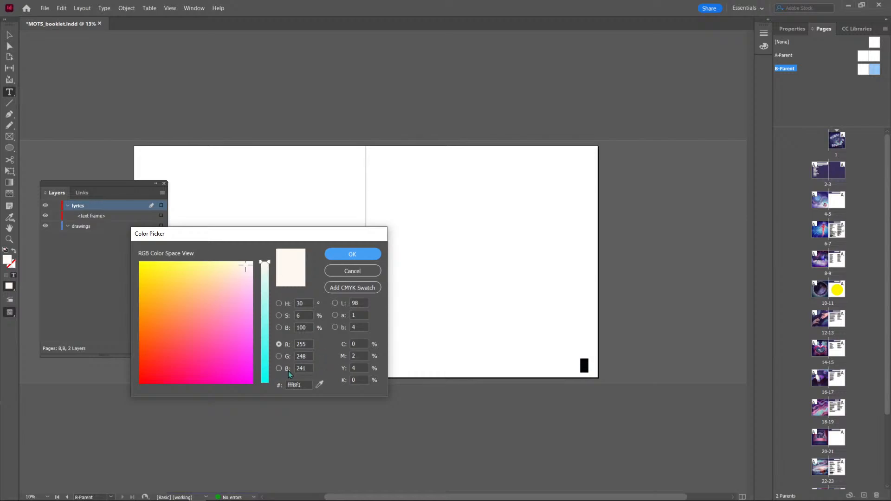
click(292, 385)
key(ctrl+v)
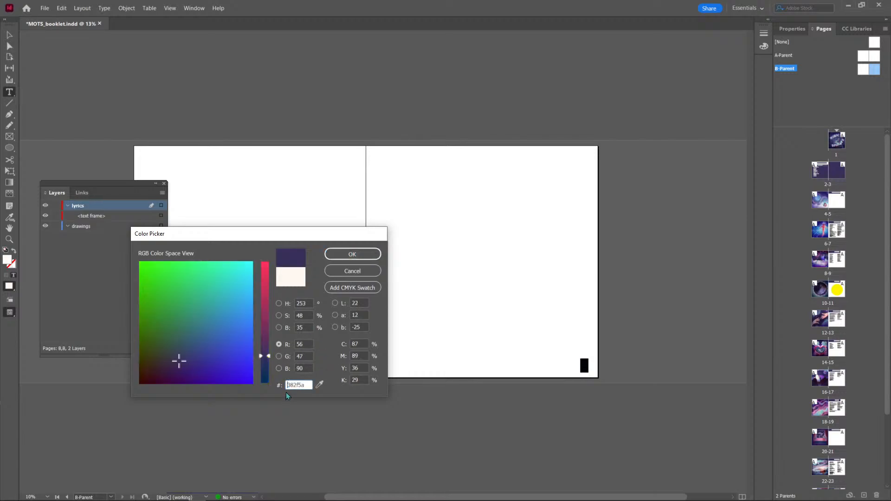
click(365, 257)
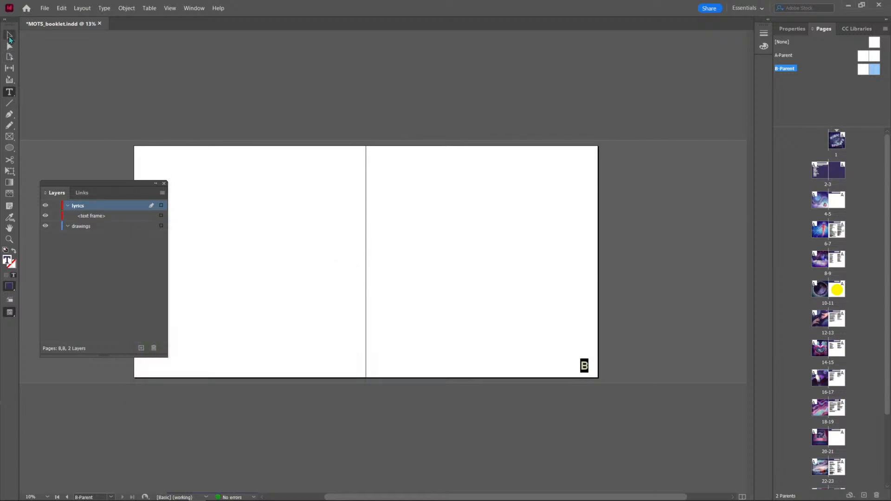
click(9, 36)
click(447, 205)
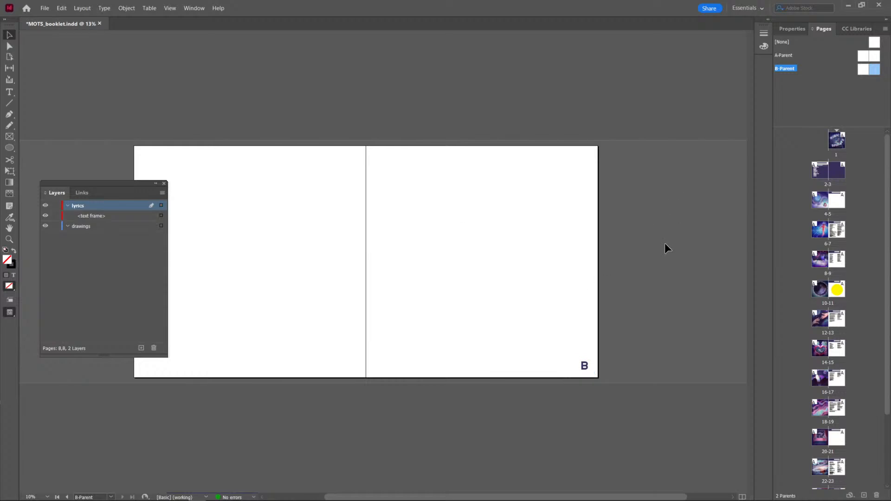
Set the font size of the page number marker on B-Parent to 72 pt.
click(584, 367)
click(792, 29)
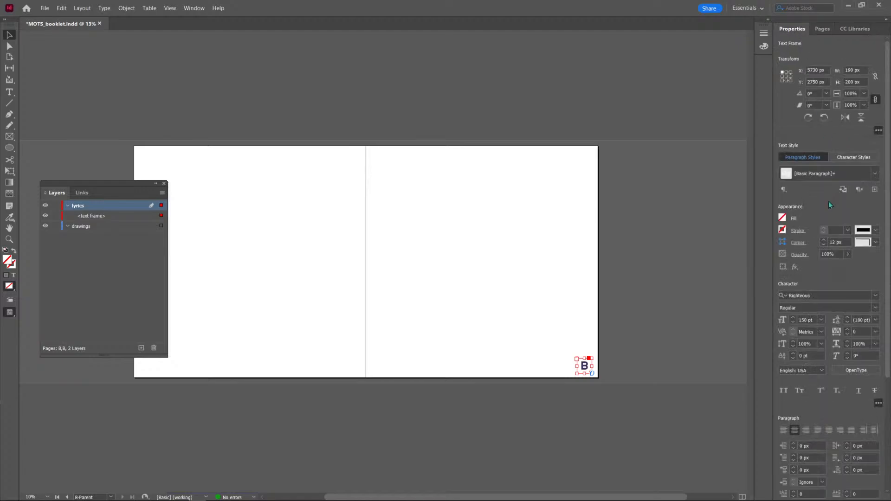
click(821, 321)
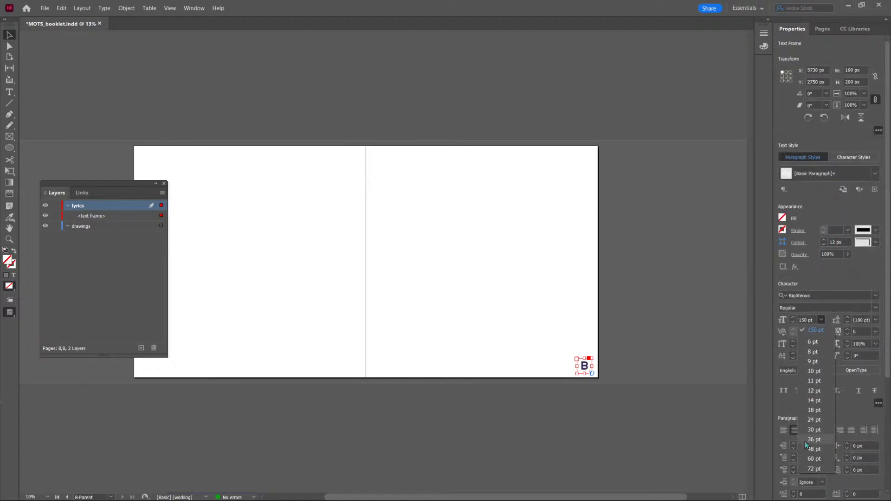
click(804, 441)
click(821, 320)
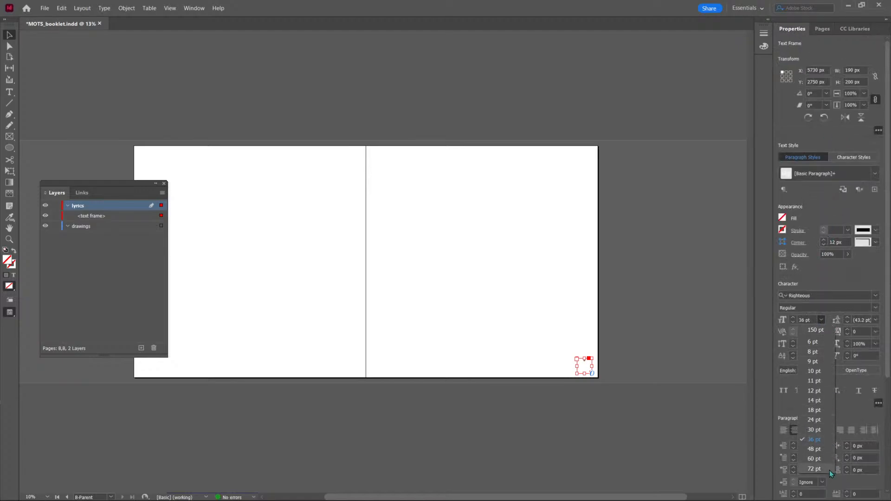
click(814, 468)
click(681, 369)
Right-align the page number marker within its text frame on B-Parent's right page.
scroll(609, 375, up, 3)
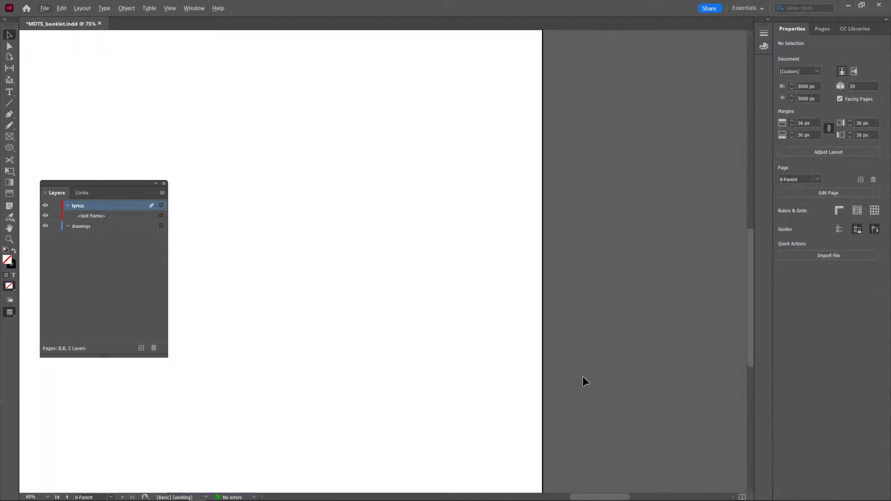
drag(538, 400, 582, 71)
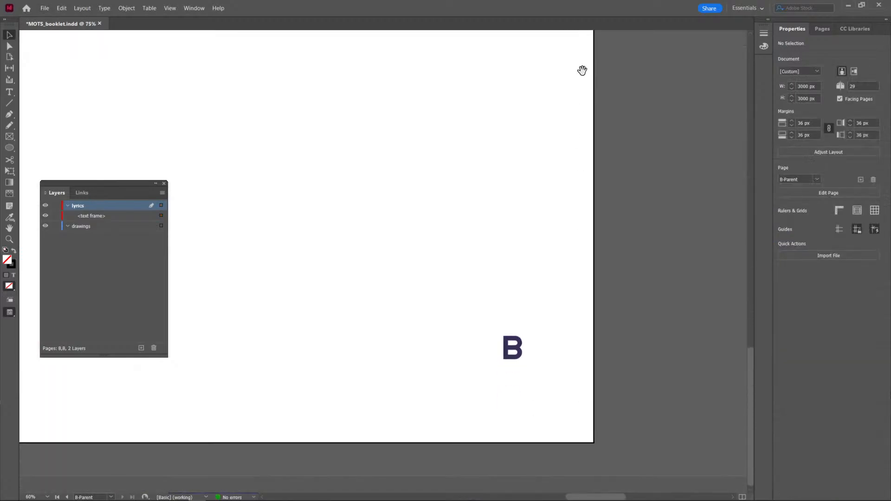
click(510, 348)
double_click(513, 349)
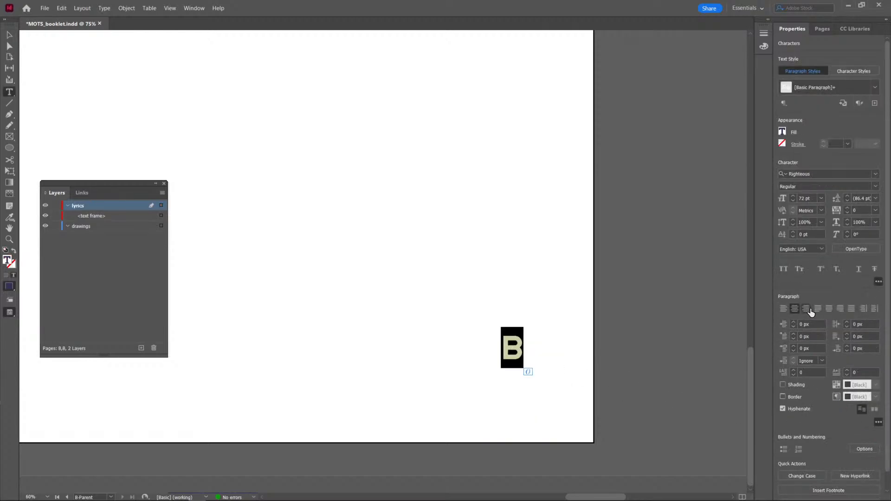
click(805, 308)
key(Escape)
key(a)
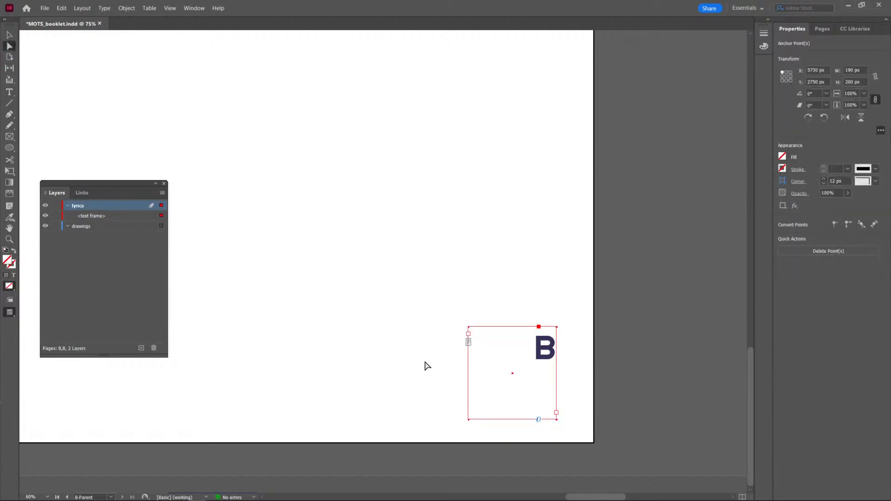
Shorten the page number marker's text frame on B-Parent's right page so it fits more closely around the marker.
click(512, 324)
click(546, 344)
click(605, 363)
key(v)
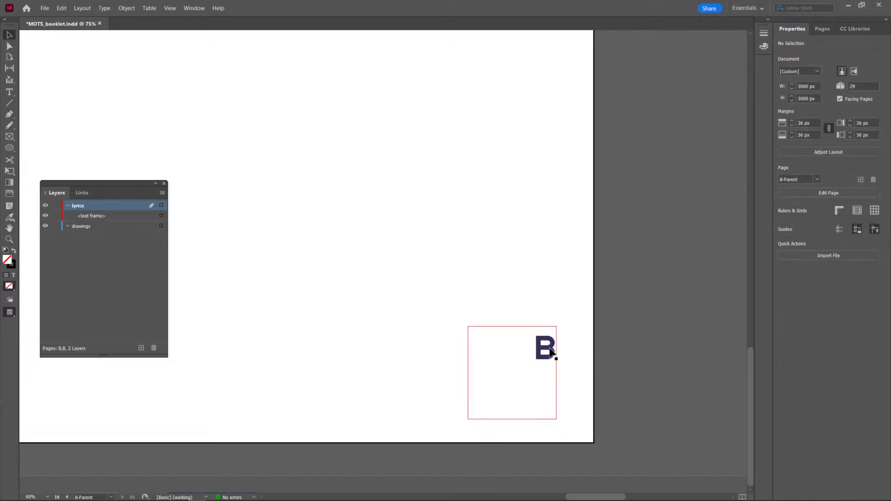
click(551, 351)
drag(512, 327, 547, 381)
click(640, 353)
click(636, 396)
scroll(611, 400, down, 2)
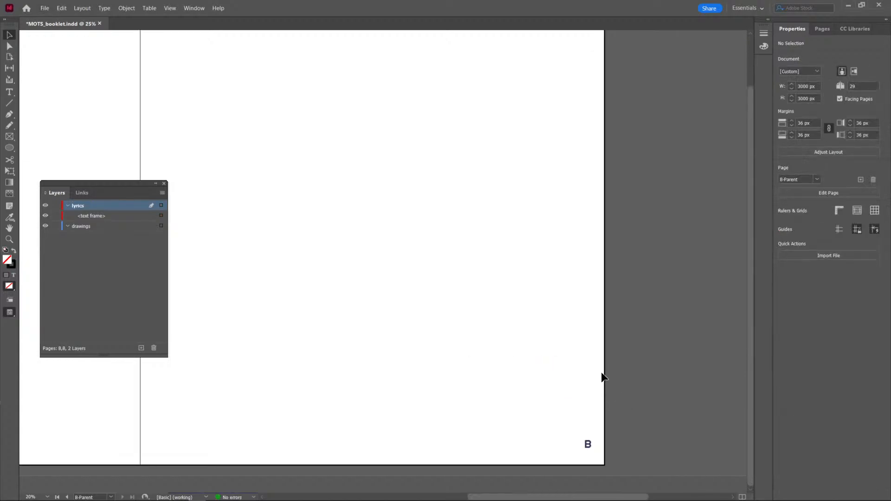
Move the page number frame closer to the outer bottom corner of B-Parent's right page and save the booklet.
scroll(552, 413, down, 2)
scroll(483, 418, up, 4)
scroll(557, 332, down, 5)
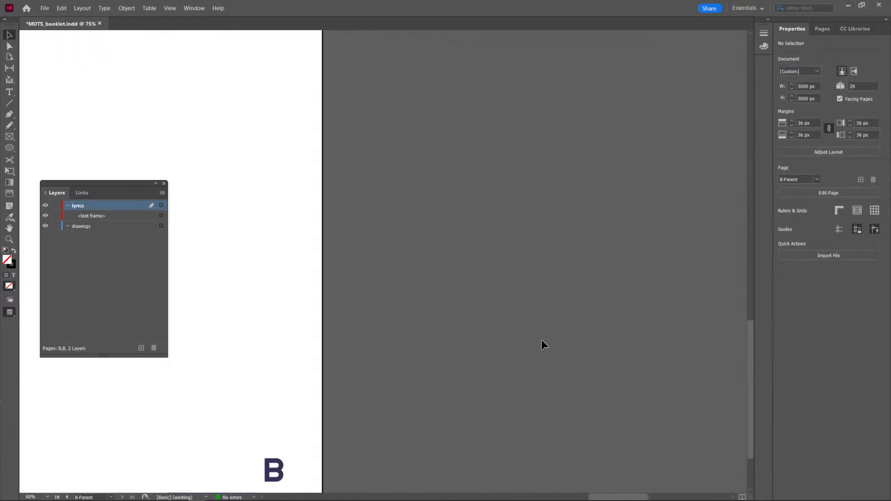
scroll(541, 339, left, 5)
drag(580, 373, 574, 376)
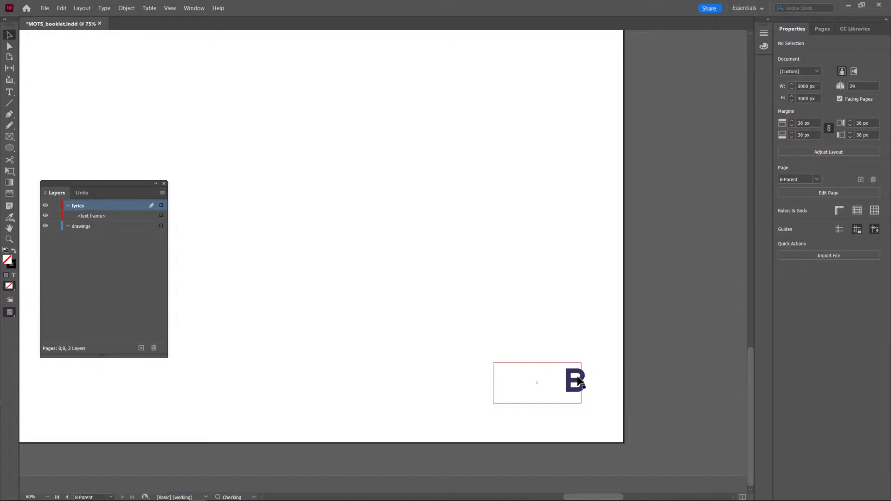
click(699, 366)
scroll(670, 374, down, 4)
scroll(529, 343, up, 2)
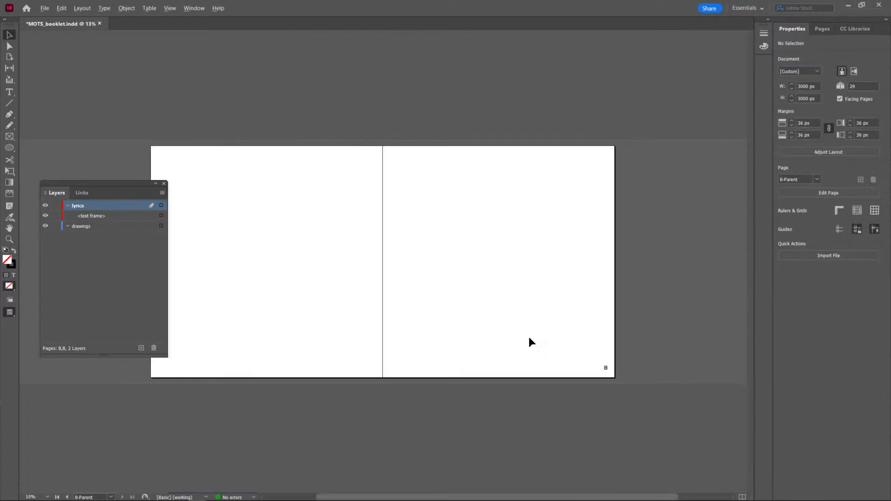
key(ctrl+s)
Apply B-Parent's right page to the right-hand booklet pages 5, 7, 9 and 11.
click(823, 30)
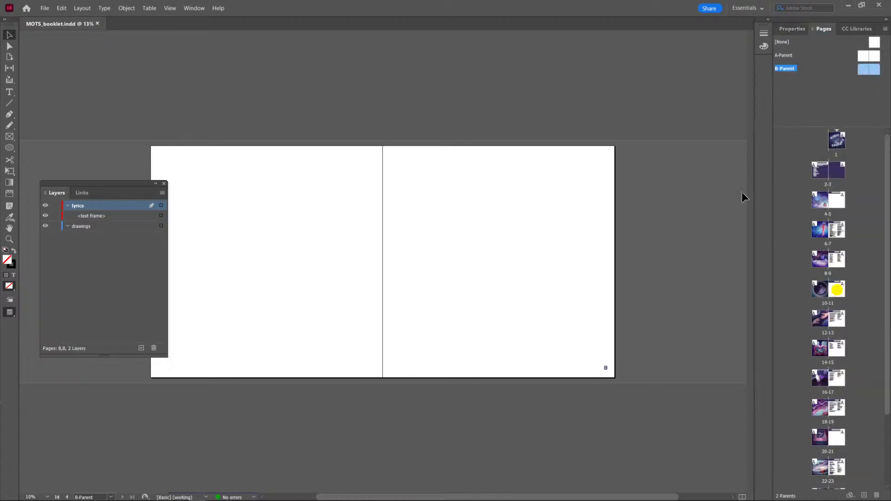
double_click(841, 179)
scroll(653, 340, down, 5)
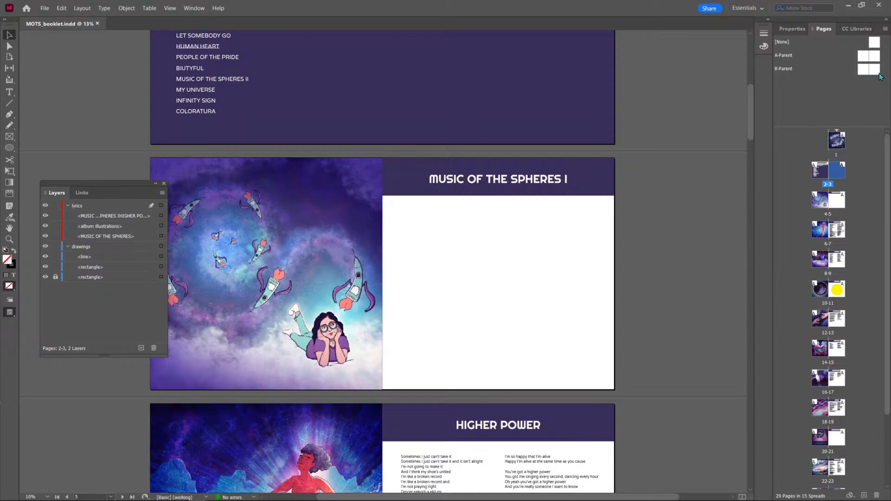
drag(879, 71, 840, 200)
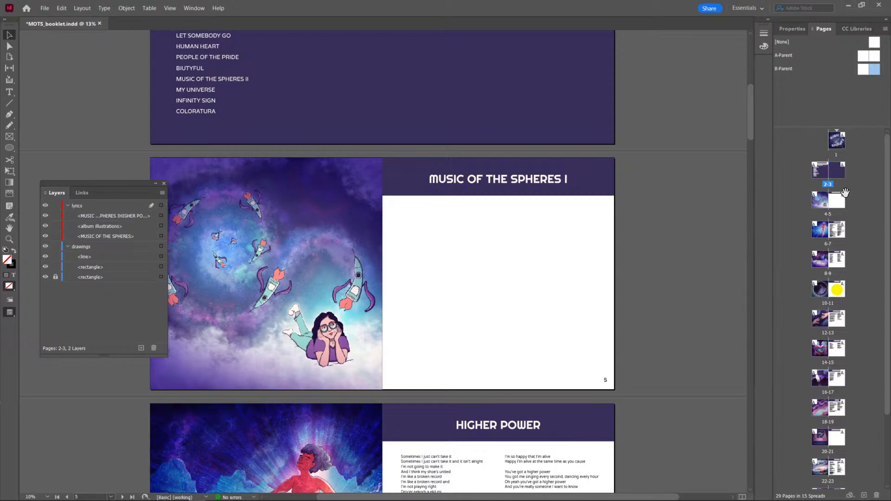
scroll(666, 344, down, 5)
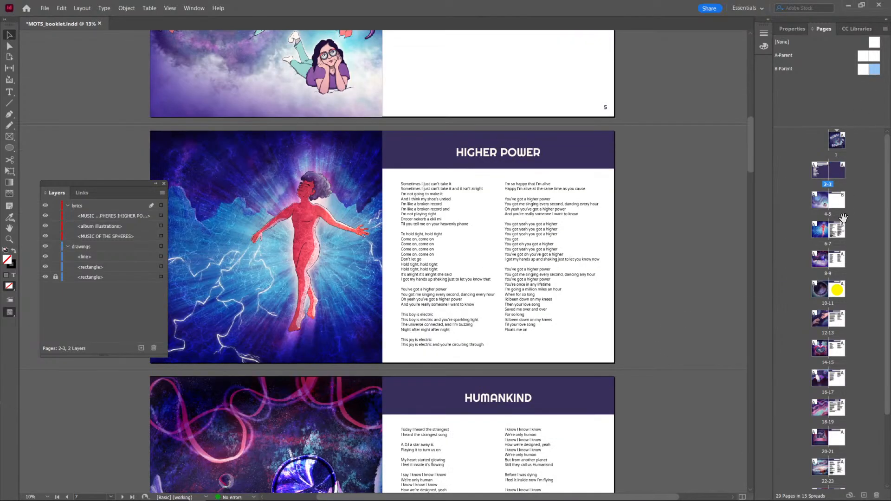
drag(876, 74, 847, 229)
scroll(720, 319, down, 7)
scroll(719, 316, down, 13)
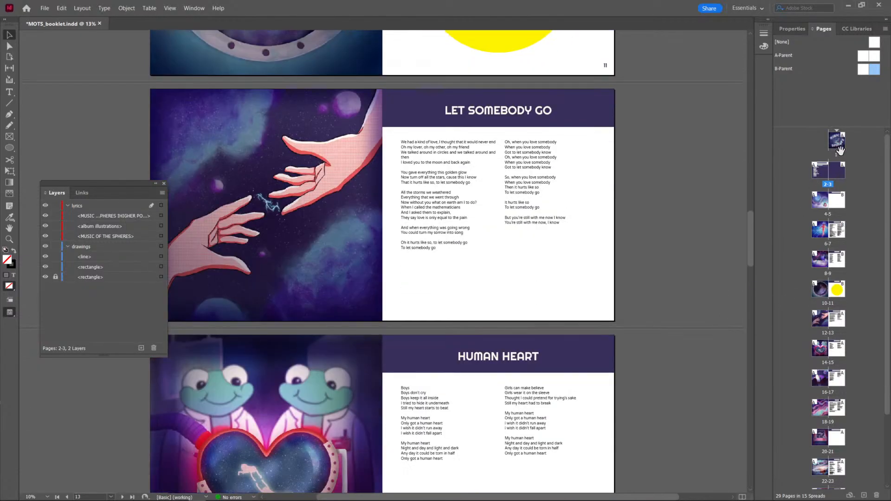
Apply B-Parent's right page to the right-hand booklet pages 13, 15, 17 and 19.
drag(875, 73, 837, 324)
scroll(678, 322, down, 5)
scroll(677, 322, down, 5)
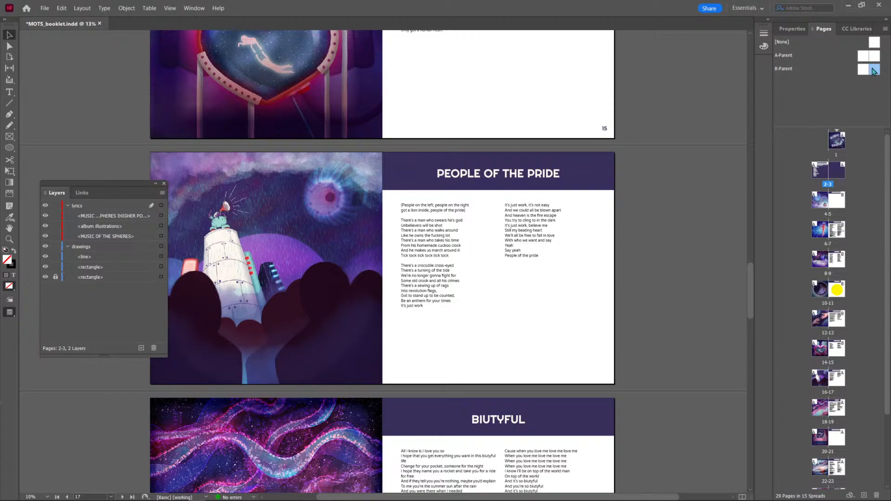
drag(874, 69, 839, 380)
drag(874, 72, 838, 411)
scroll(700, 380, down, 2)
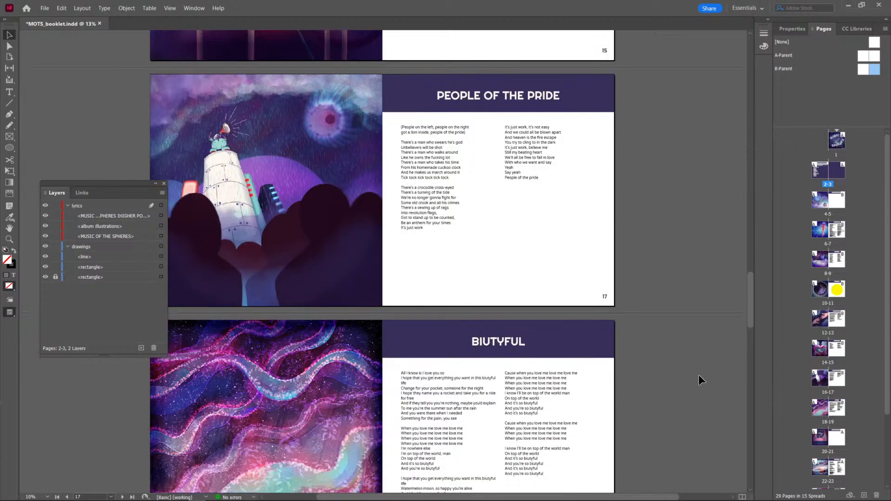
Apply B-Parent's right page to pages 21, 23, 25 and 27 and save the booklet.
drag(875, 72, 845, 423)
scroll(844, 423, down, 3)
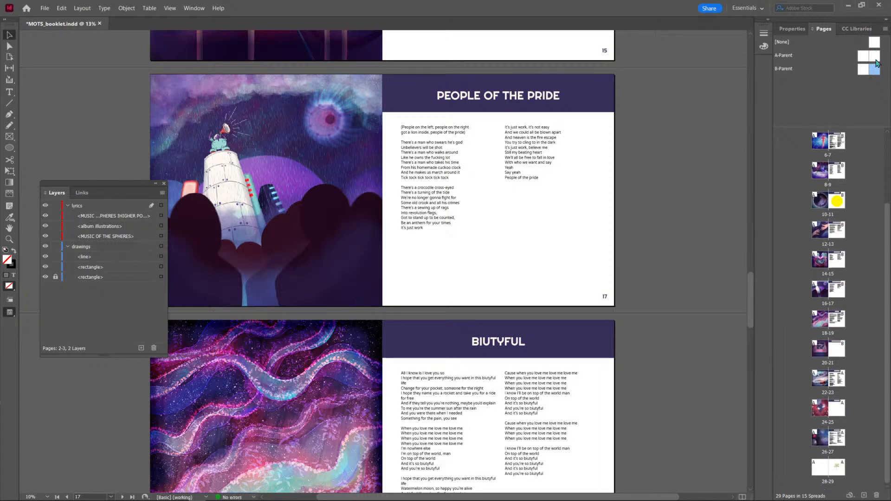
drag(876, 71, 841, 382)
drag(875, 72, 838, 408)
drag(877, 72, 839, 438)
key(ctrl+s)
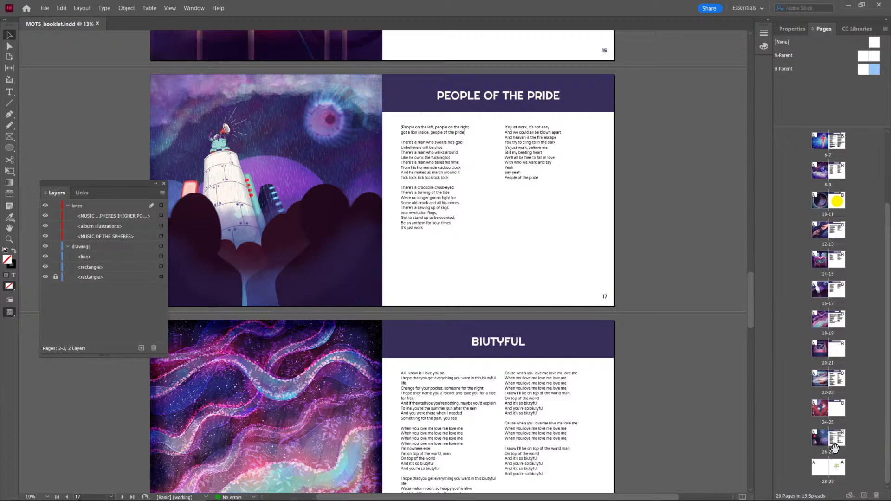
Check the page numbers on the lyric pages, going from the COLORATURA spread back to the HIGHER POWER spread.
click(839, 444)
scroll(617, 403, down, 5)
scroll(617, 403, down, 15)
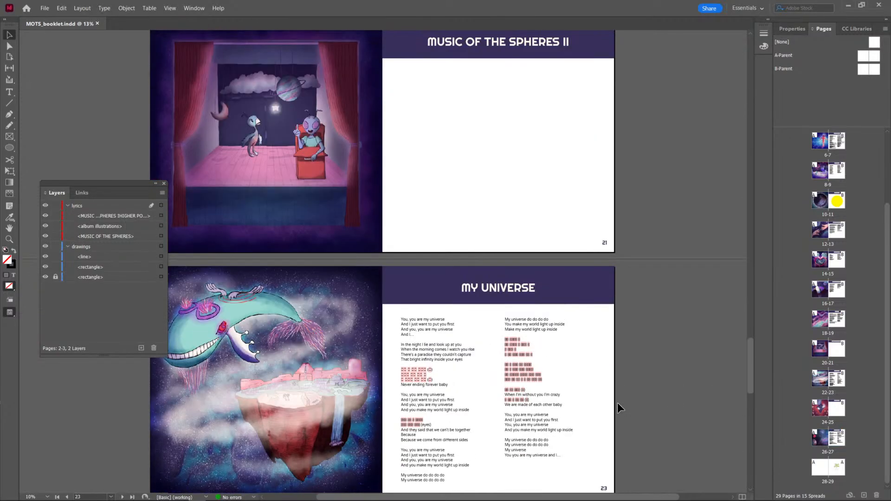
scroll(617, 402, down, 11)
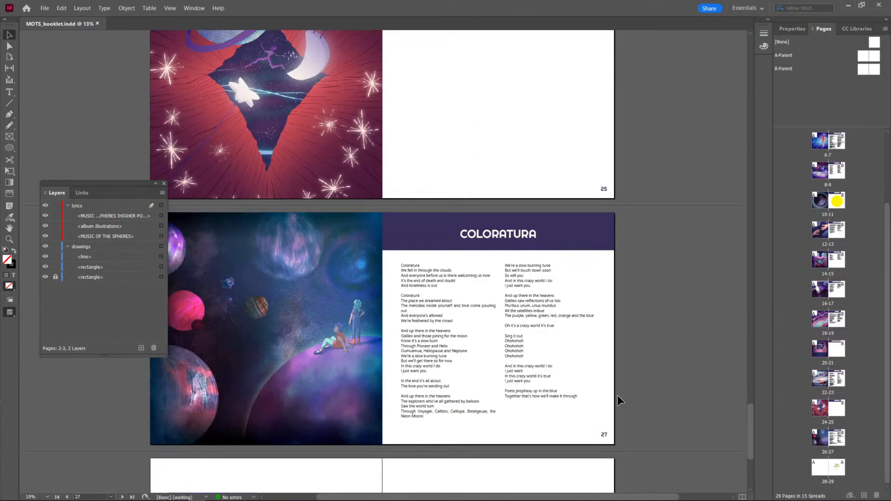
scroll(617, 396, up, 20)
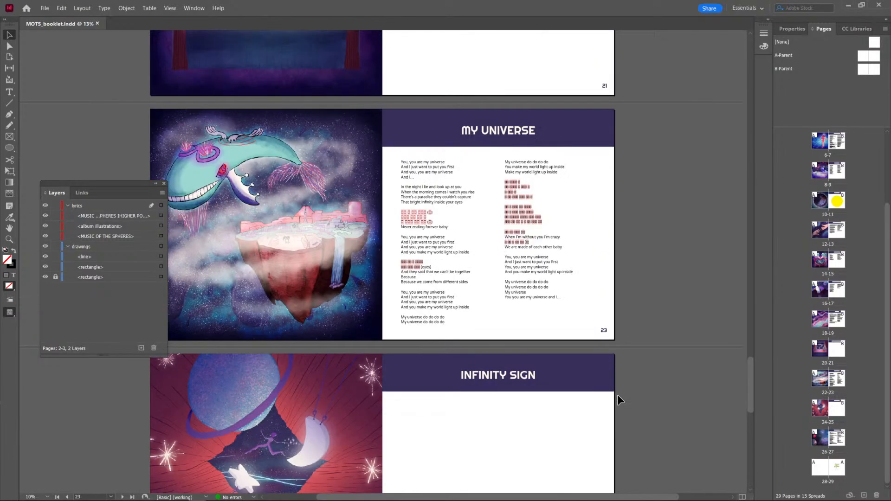
scroll(617, 395, up, 20)
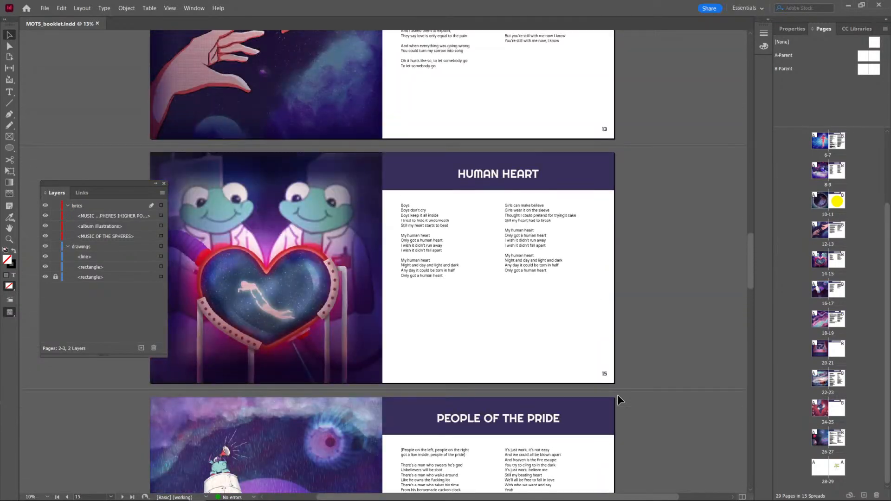
scroll(618, 395, up, 14)
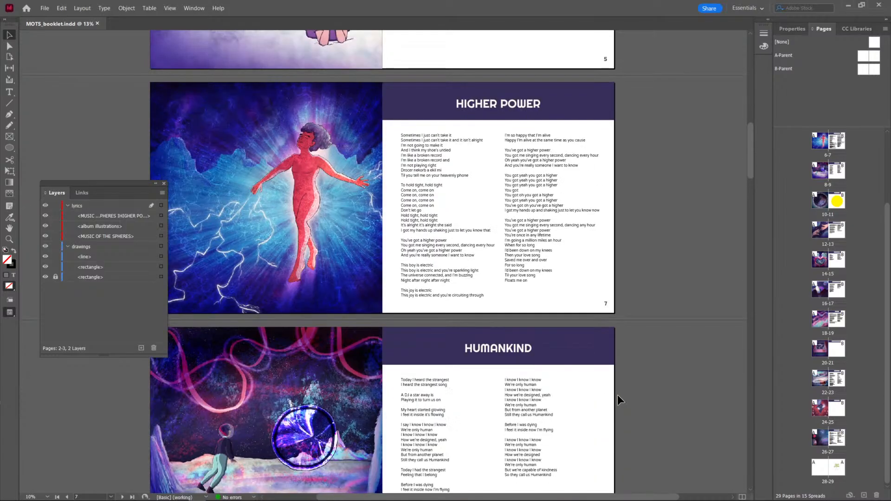
scroll(617, 396, up, 4)
scroll(613, 402, down, 3)
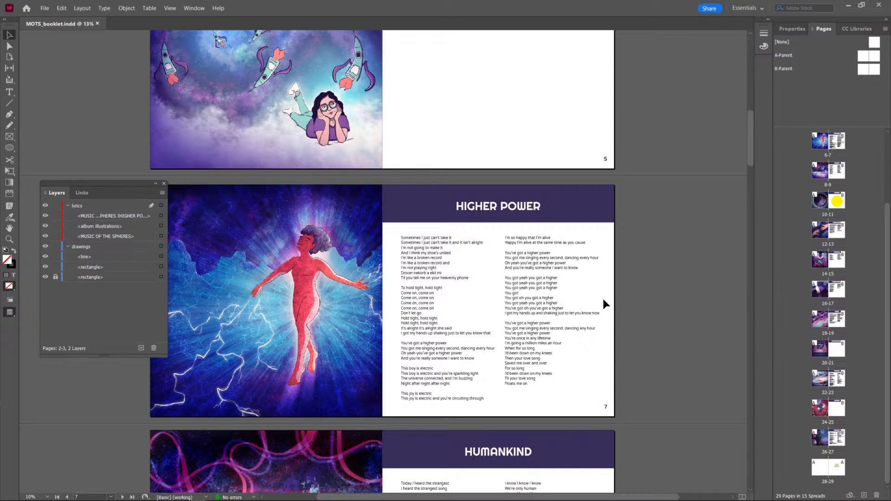
Review the opening of the booklet, from the HIGHER POWER spread back to the contents spread and cover.
click(679, 315)
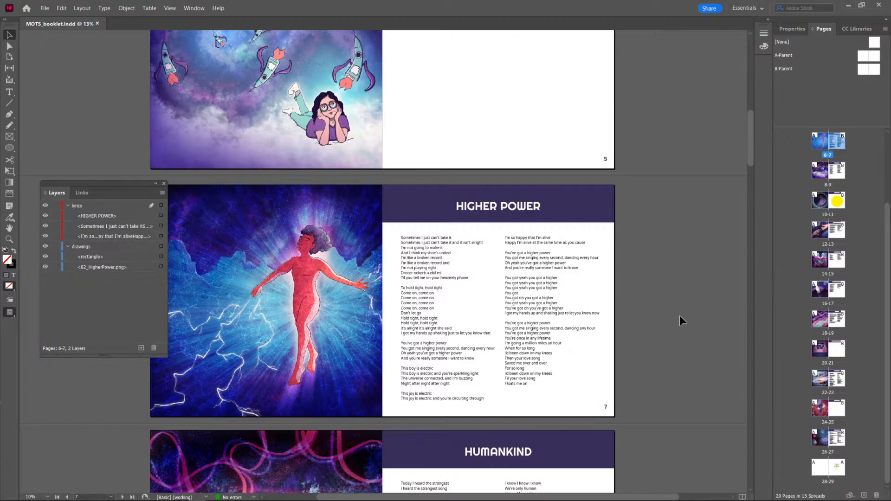
scroll(679, 321, down, 2)
scroll(680, 321, up, 8)
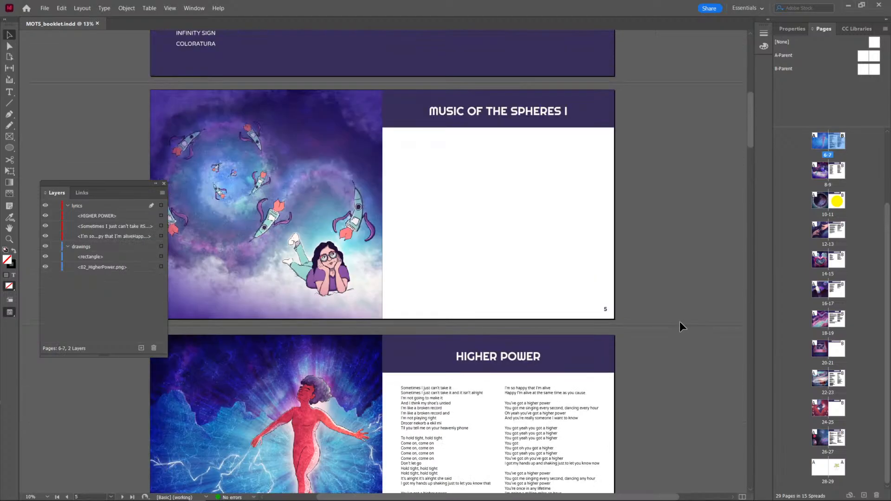
scroll(679, 321, up, 5)
scroll(679, 321, down, 2)
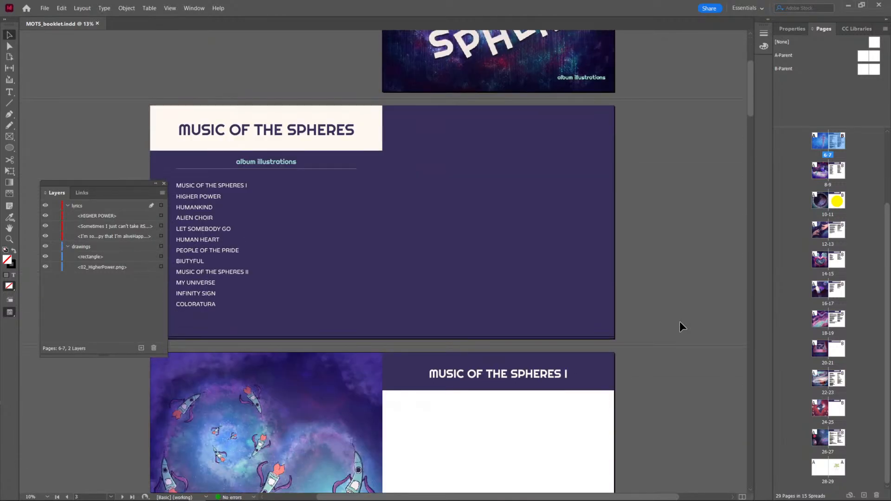
scroll(679, 321, up, 3)
scroll(835, 248, up, 3)
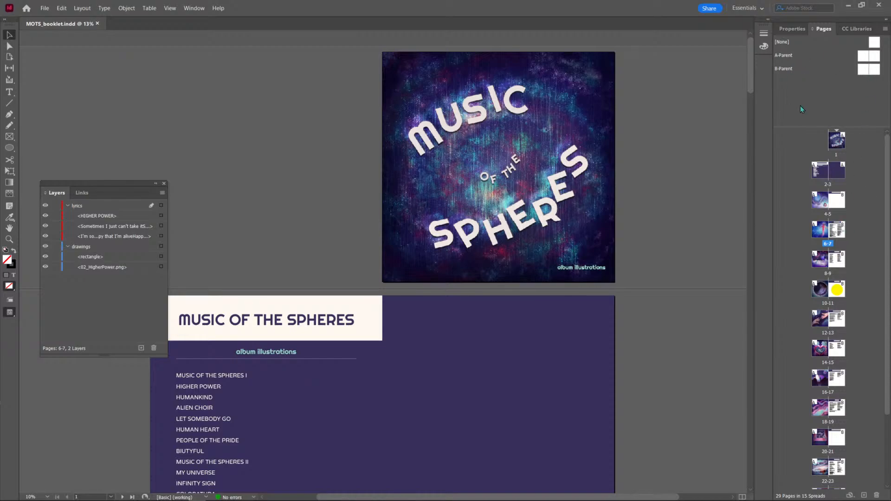
scroll(411, 350, down, 3)
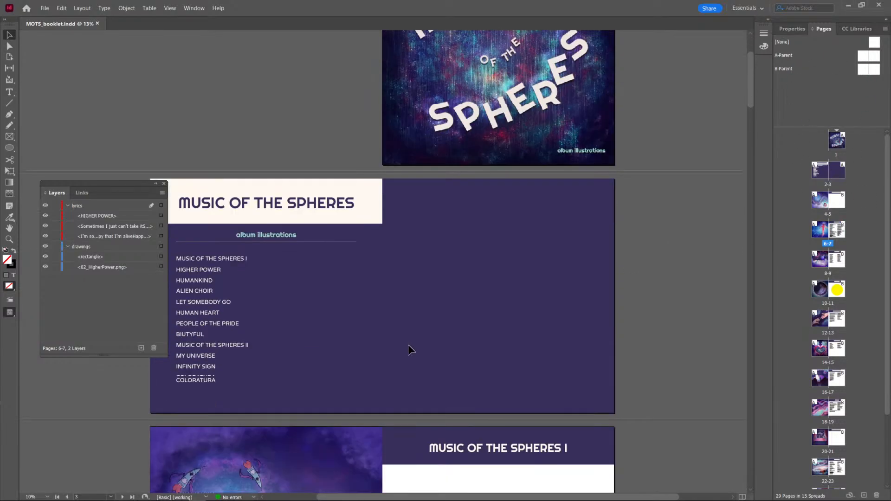
Move the floating Layers panel clear of the contents spread and inspect the song list's text frame.
drag(142, 182, 129, 43)
scroll(408, 264, right, 3)
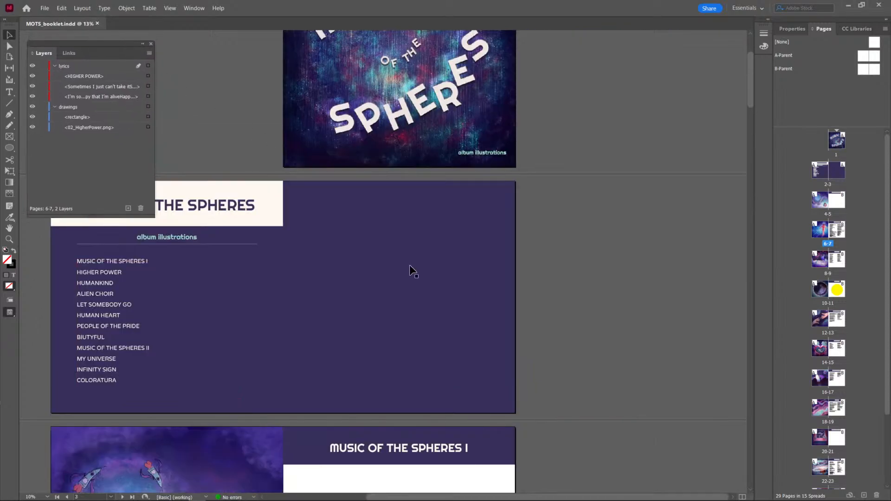
scroll(269, 266, left, 6)
click(343, 300)
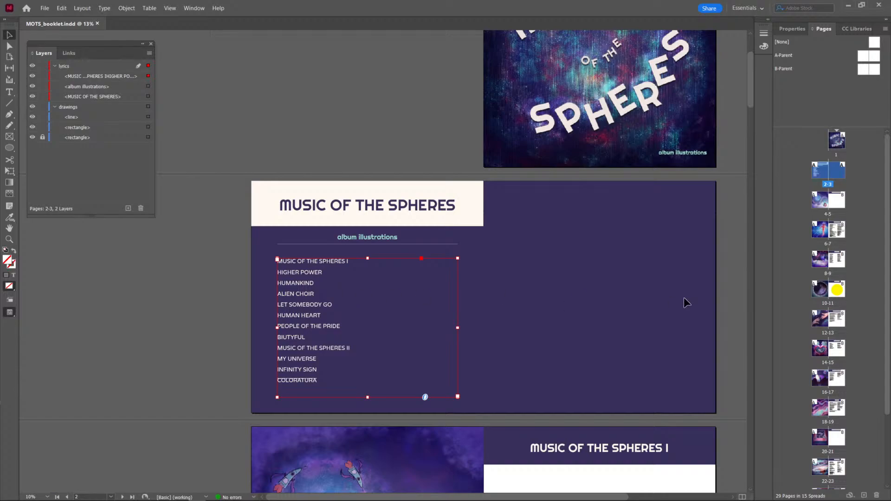
click(693, 287)
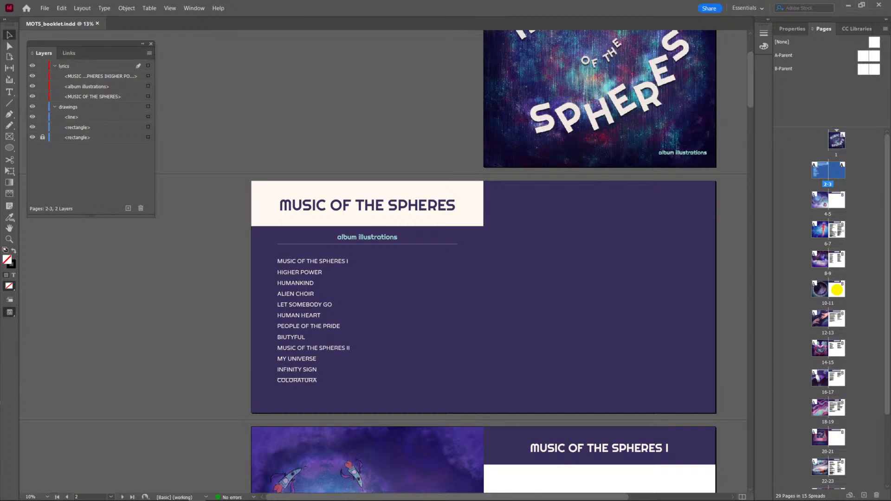
scroll(638, 203, up, 3)
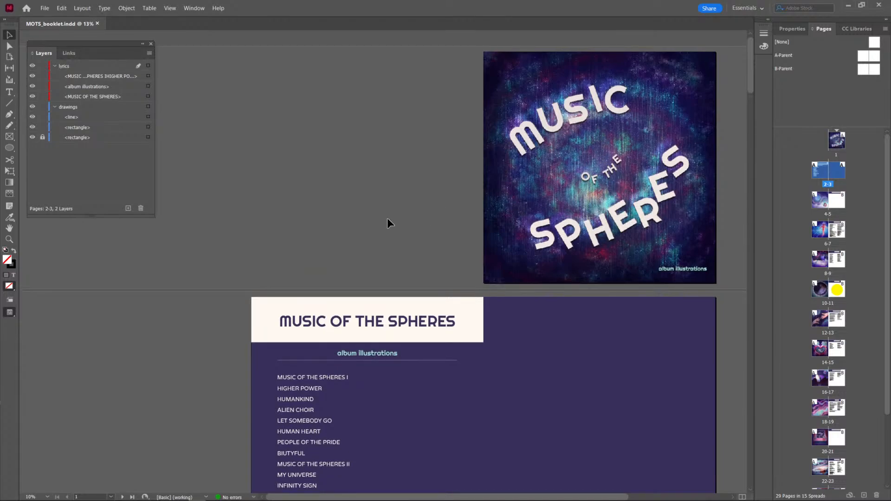
scroll(383, 200, right, 4)
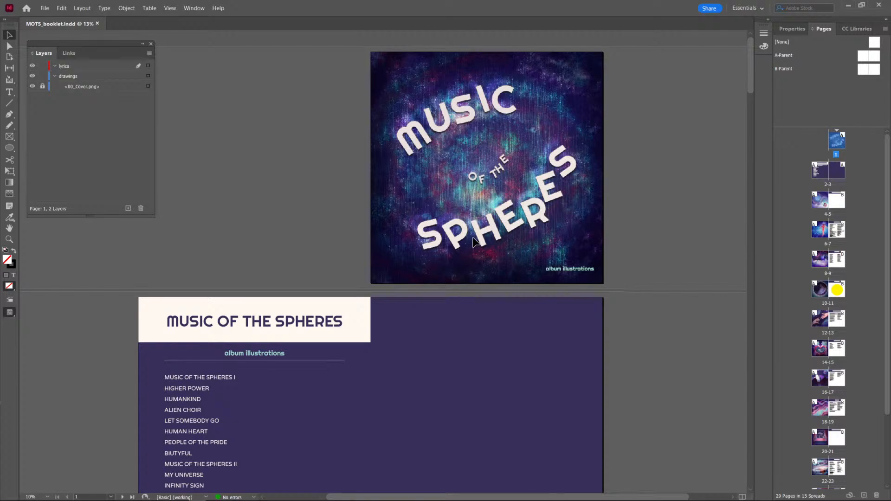
Look through the numbered spreads from the cover to INFINITY SIGN to check the layout and the MY UNIVERSE lyrics.
scroll(524, 266, down, 15)
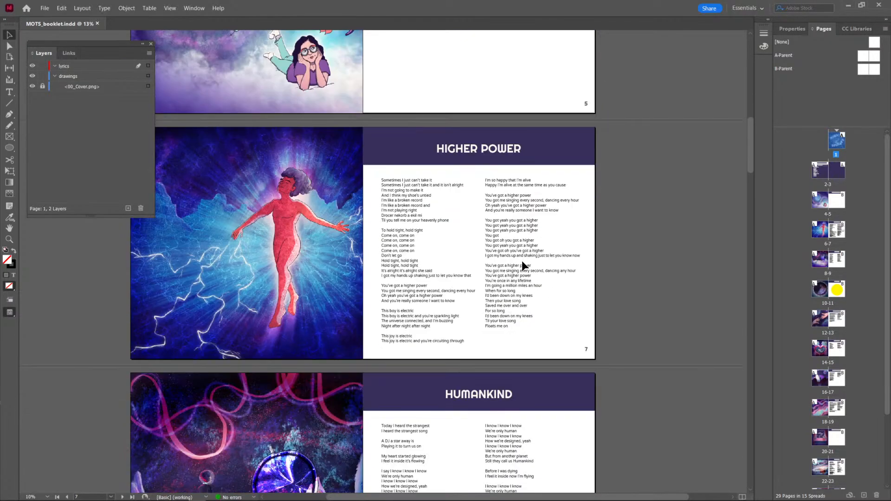
scroll(521, 261, down, 20)
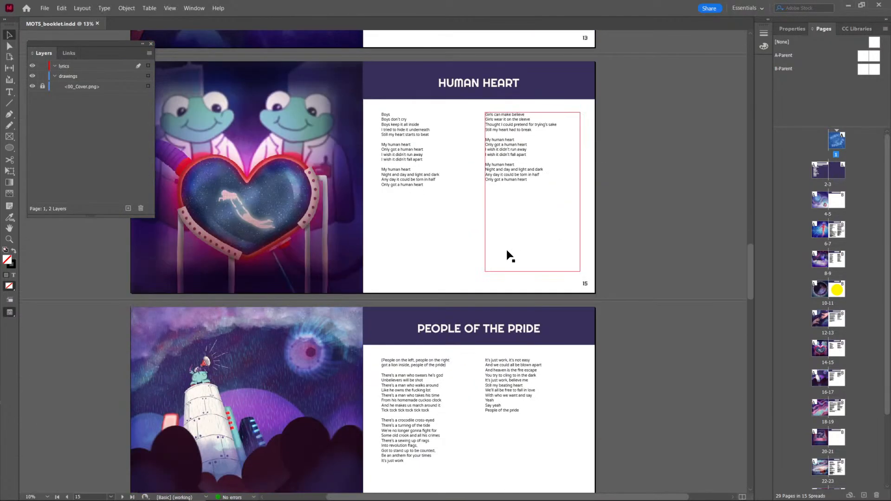
scroll(348, 129, down, 10)
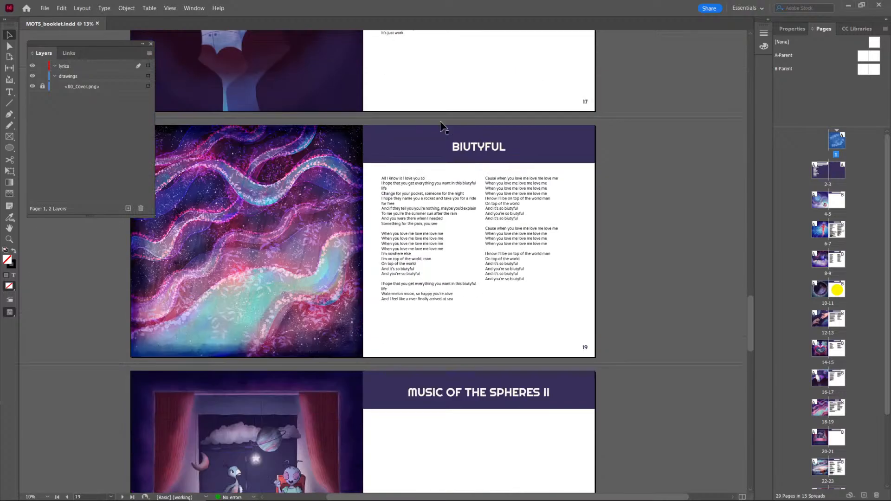
scroll(508, 365, down, 5)
scroll(498, 366, down, 5)
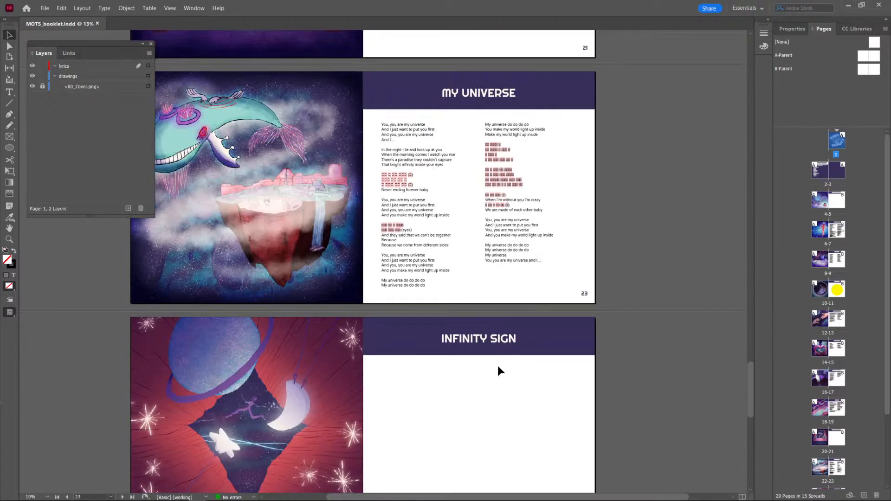
scroll(497, 366, down, 1)
scroll(497, 366, up, 8)
scroll(384, 312, down, 6)
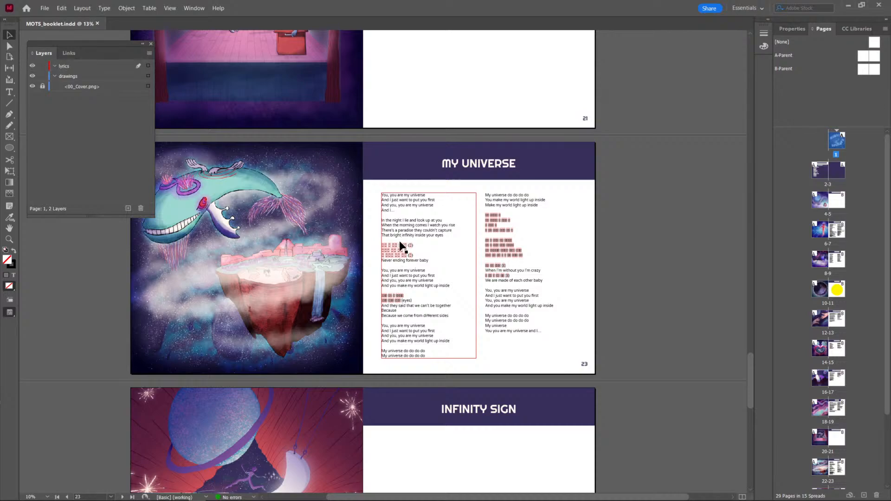
scroll(400, 242, down, 6)
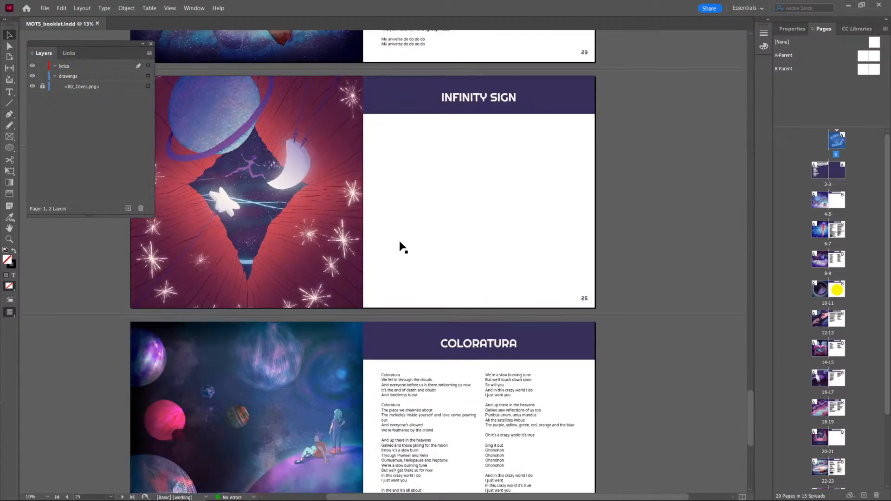
Review the COLORATURA and closing Thank You spreads, and check the lyric spreads in reverse order back to the cover.
scroll(400, 243, down, 8)
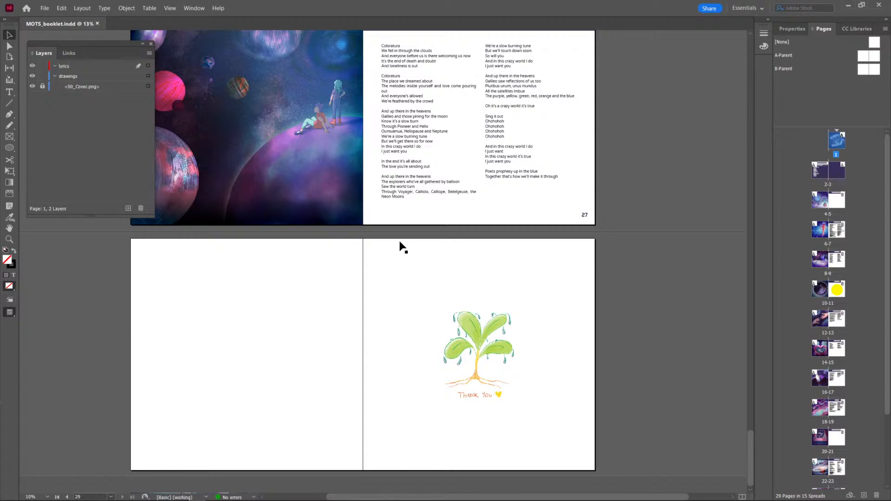
scroll(399, 242, up, 10)
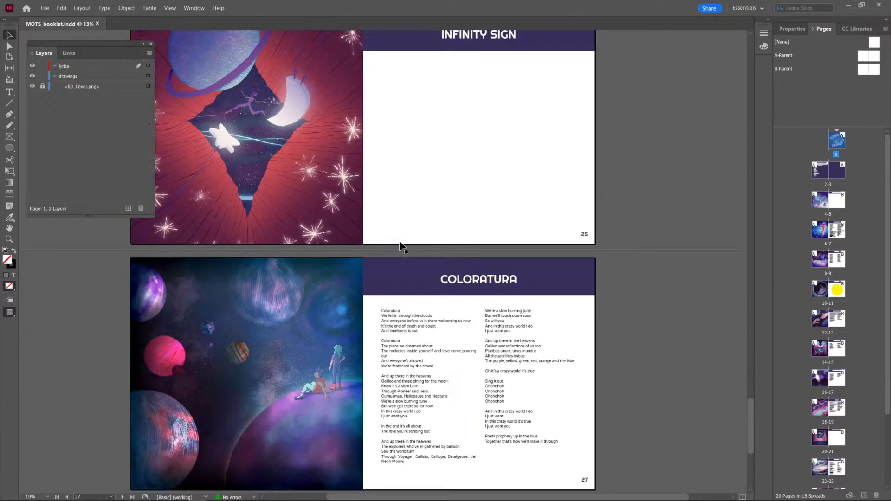
scroll(402, 244, up, 9)
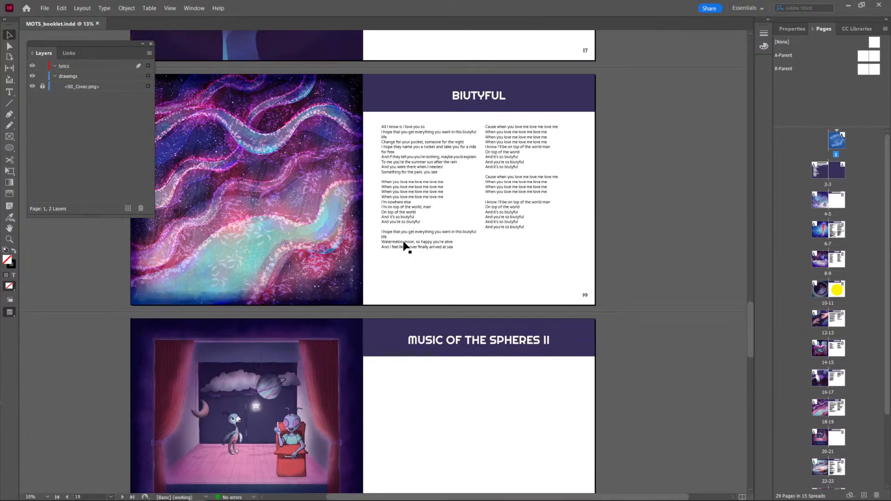
scroll(402, 241, down, 1)
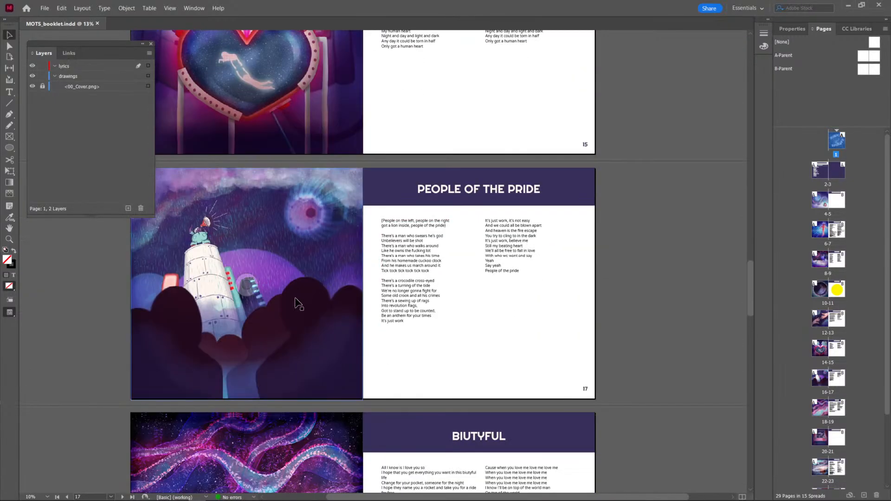
scroll(289, 302, up, 6)
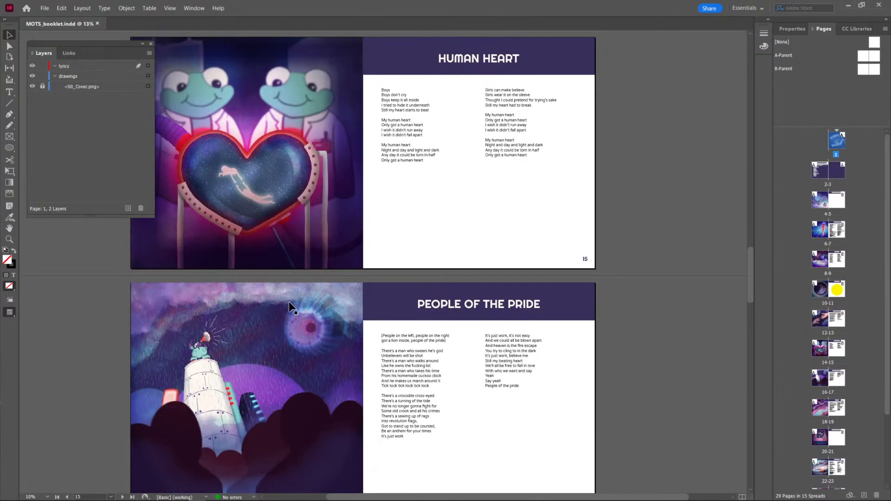
scroll(289, 302, up, 9)
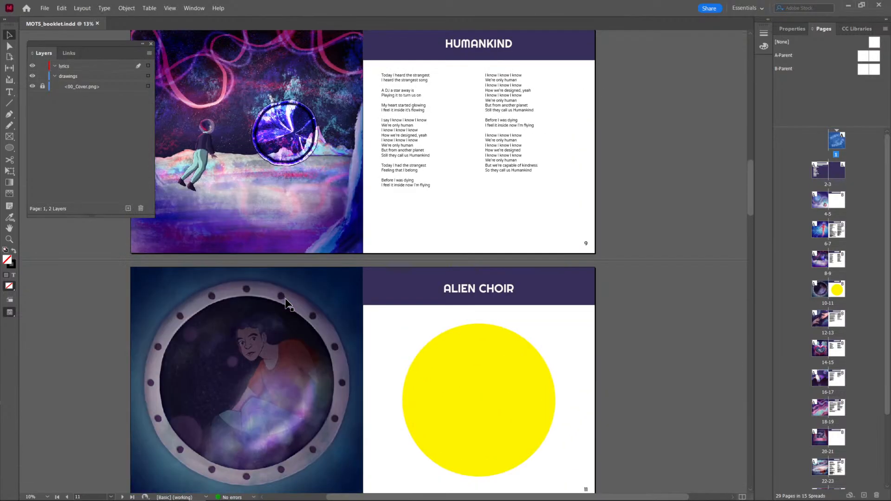
scroll(286, 303, up, 8)
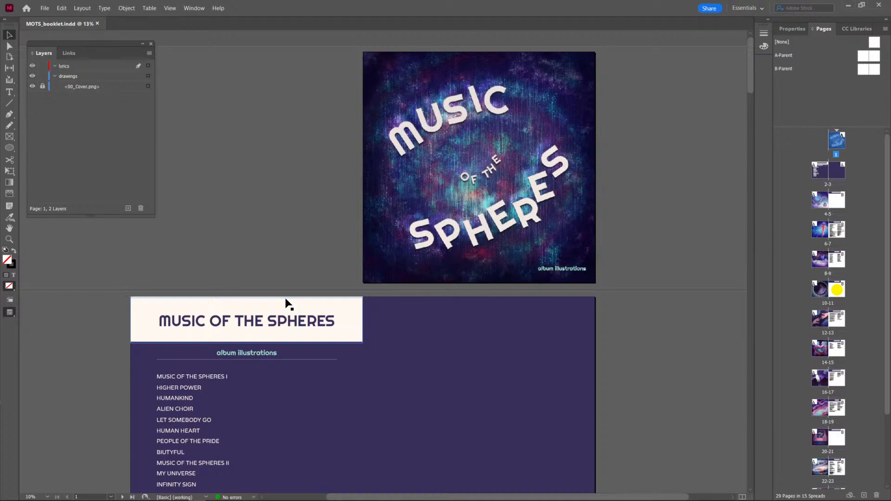
Examine the whole booklet in a reduced overview, from the cover and contents spread through to the closing Thank You page.
scroll(286, 303, down, 1)
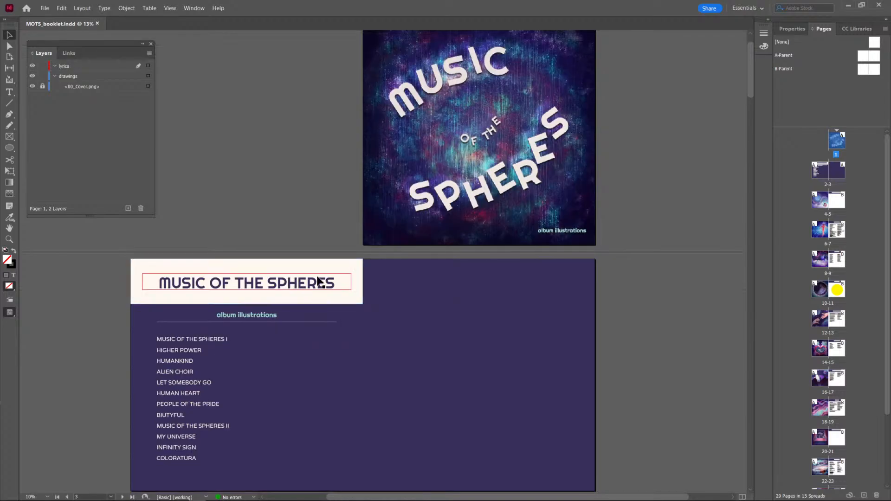
scroll(656, 291, down, 1)
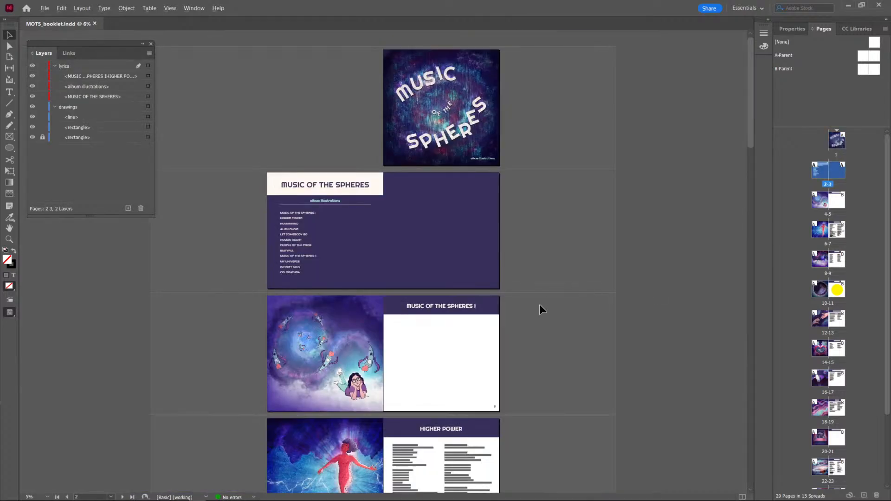
scroll(523, 295, down, 10)
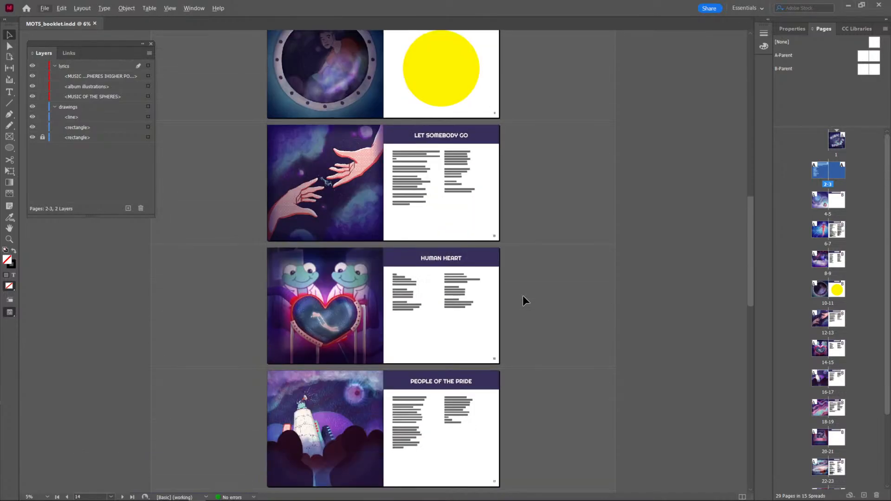
scroll(522, 296, down, 10)
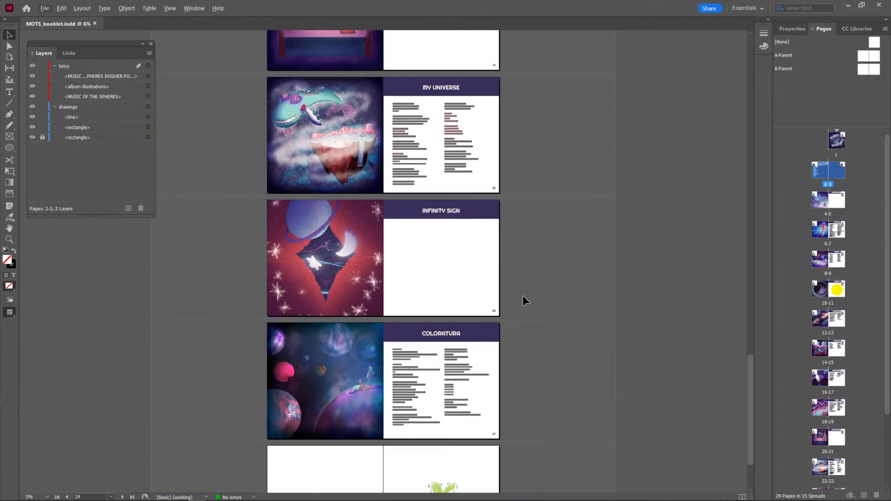
scroll(523, 296, down, 2)
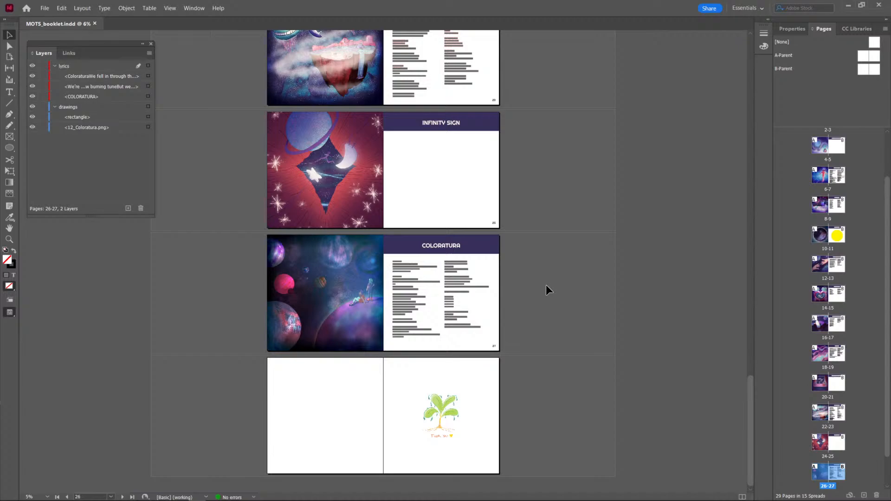
Recheck the spreads from the Thank You page back to the opening and inspect the cover's title artwork up close.
scroll(540, 285, up, 7)
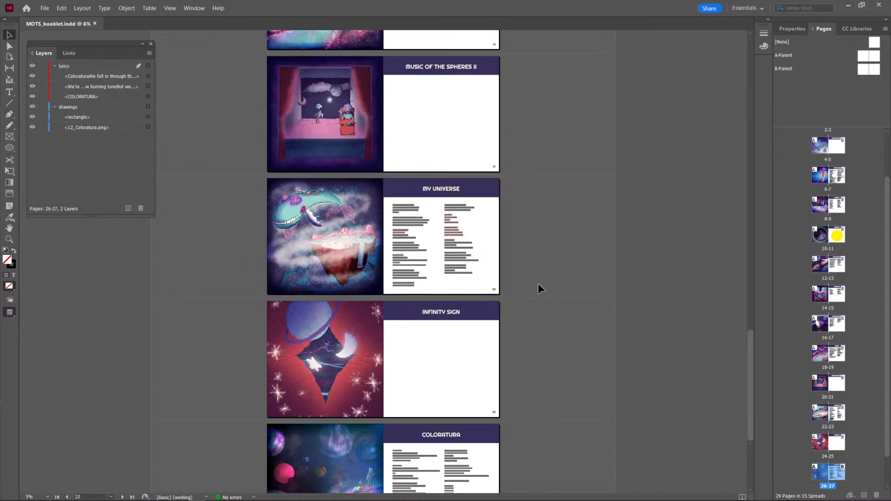
scroll(537, 283, up, 20)
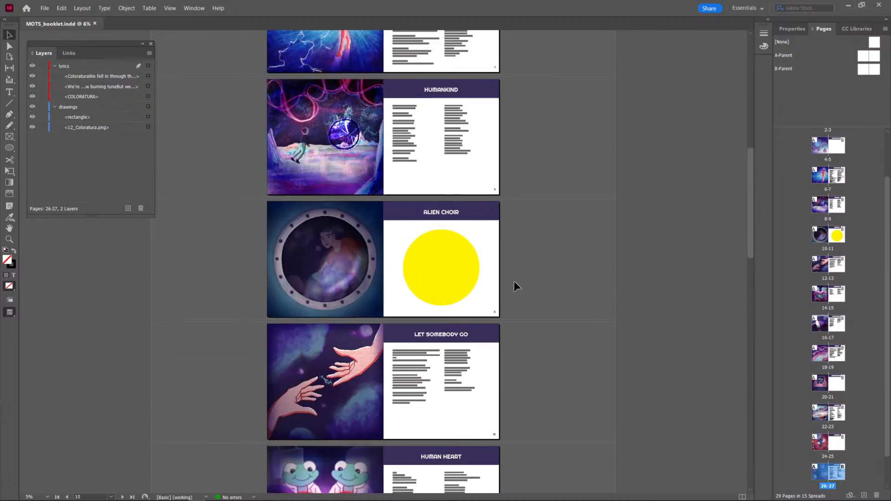
scroll(509, 285, up, 6)
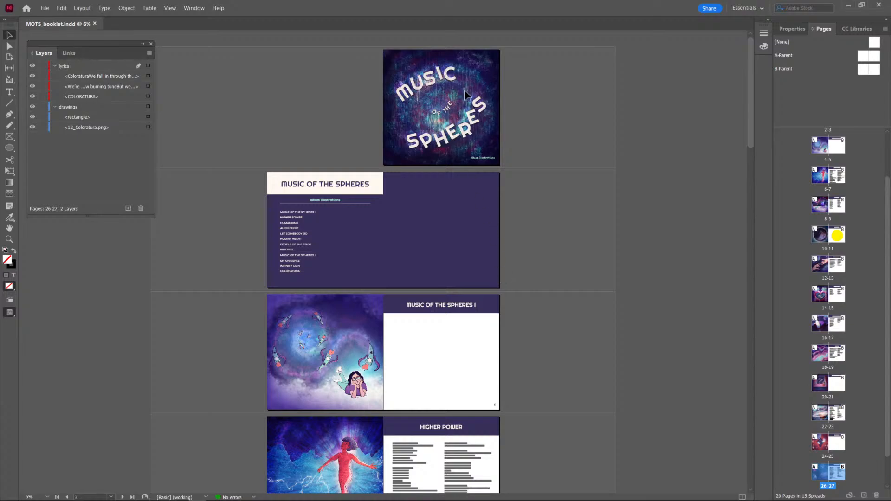
scroll(452, 113, up, 5)
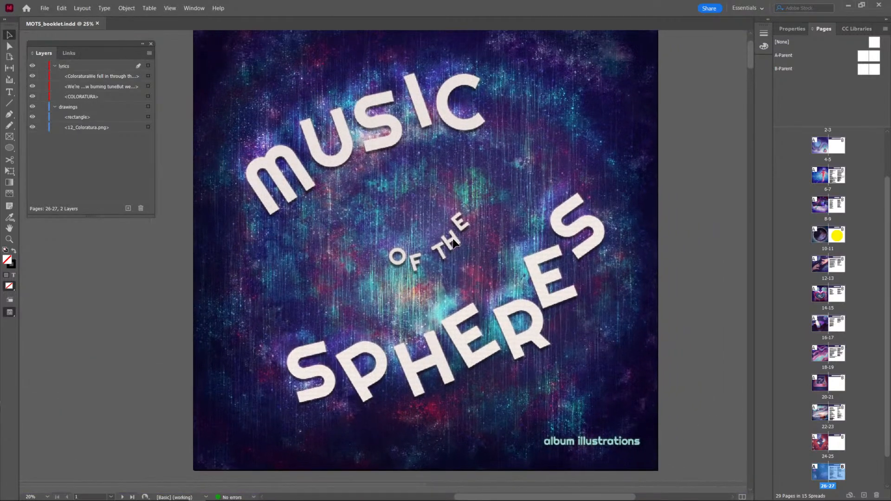
key(ctrl+minus)
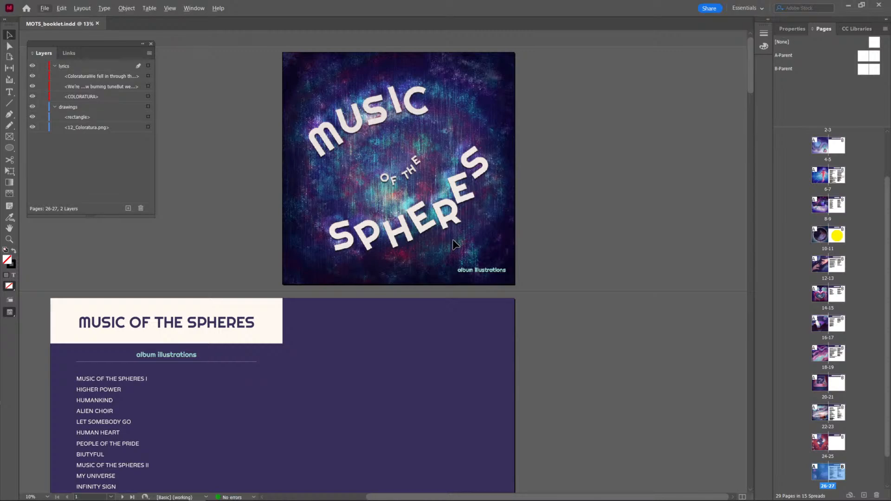
scroll(455, 263, down, 1)
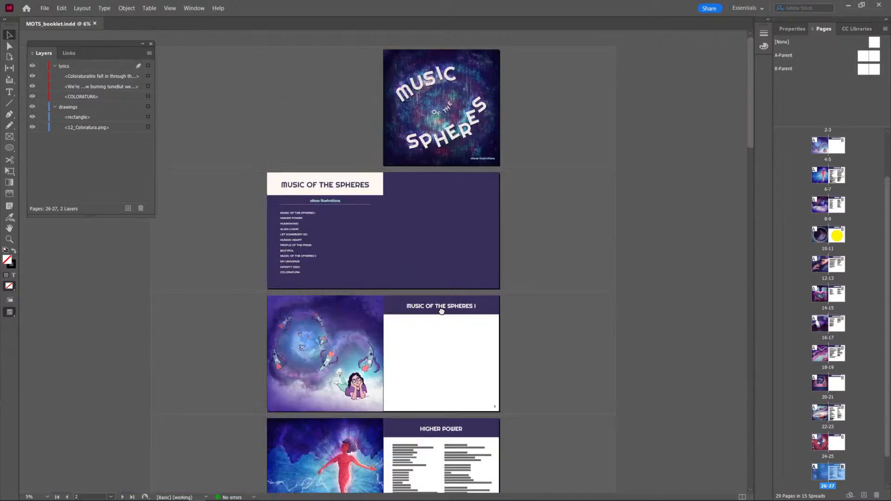